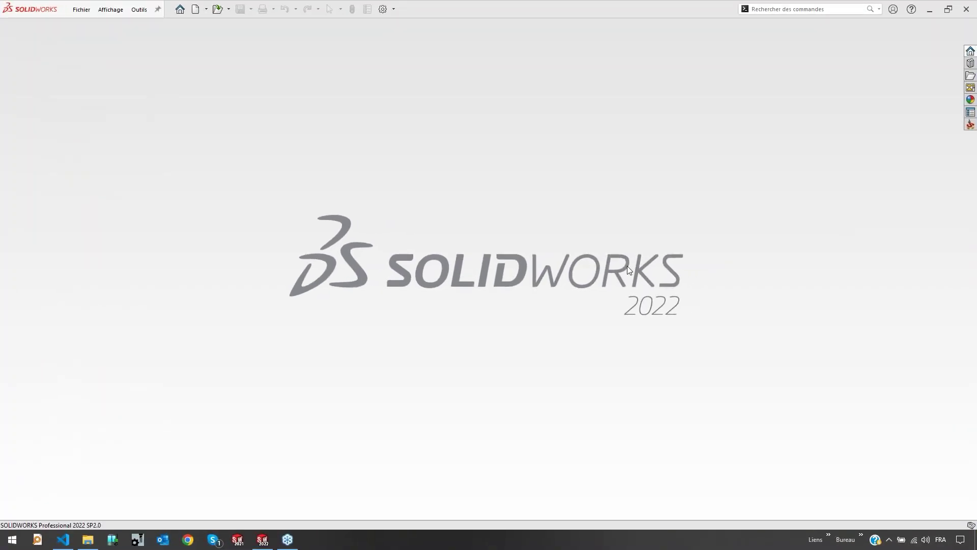
Open the recent part Drag Drop Face Mill - Faces sw2021.SLDPRT
left_click(75, 11)
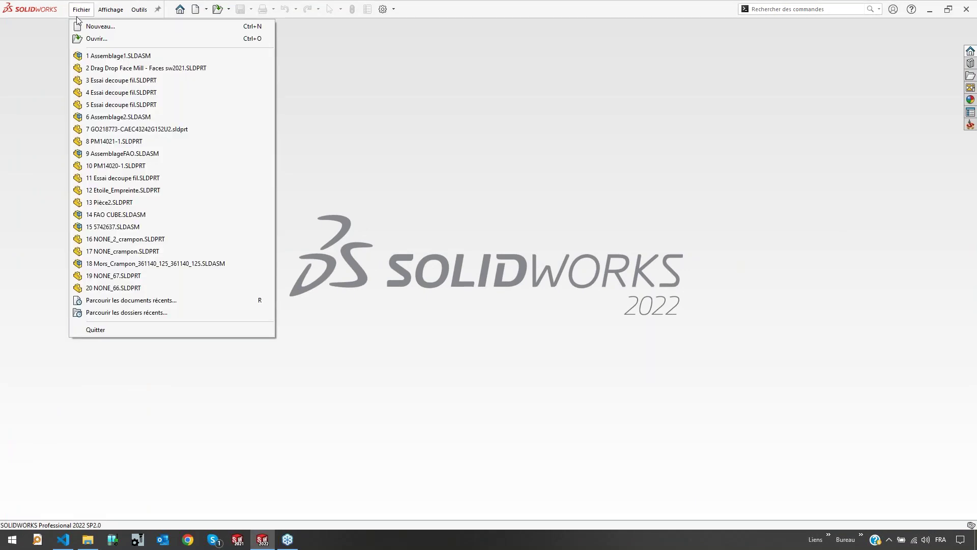
left_click(122, 71)
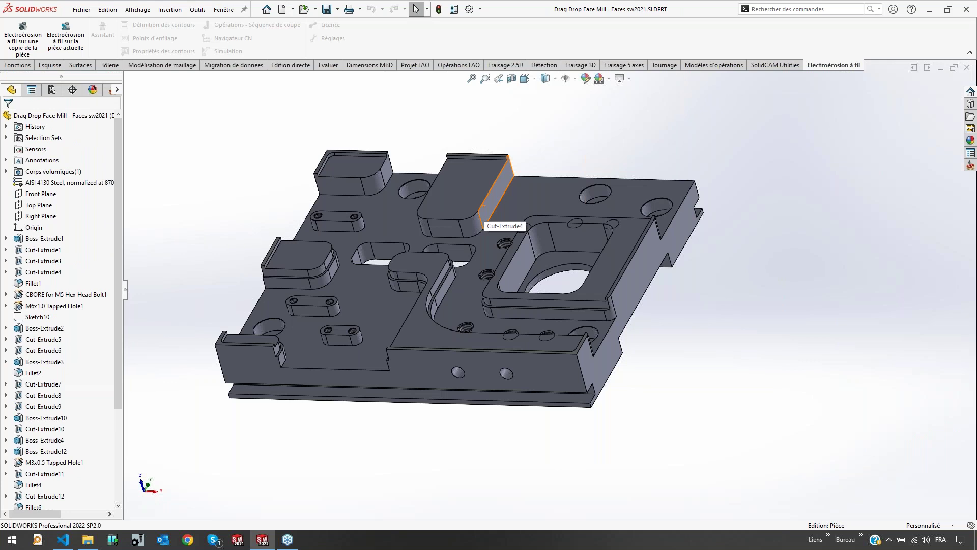
Examine the plate's pockets, raised bosses, slots and holes from several angles
middle_click_drag(439, 227, 435, 219)
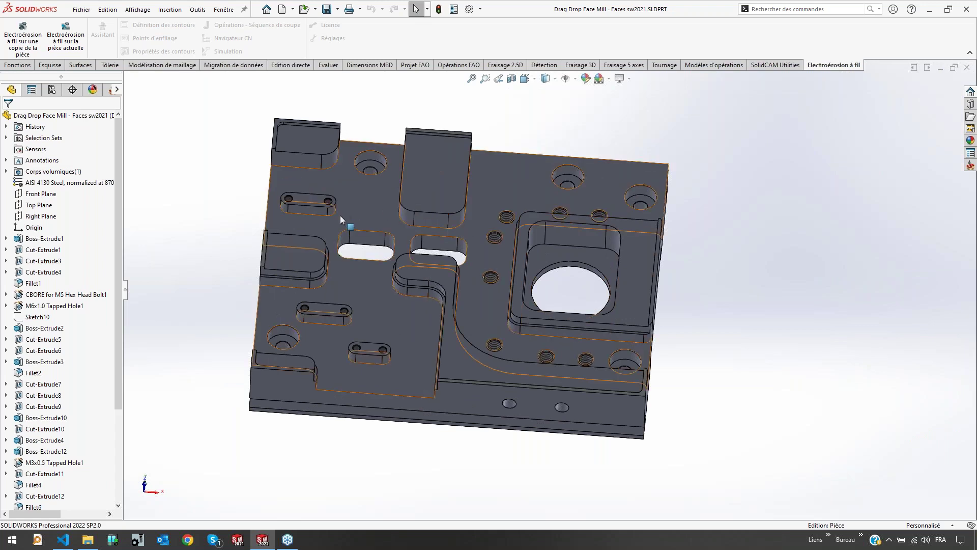
middle_click_drag(340, 222, 343, 240)
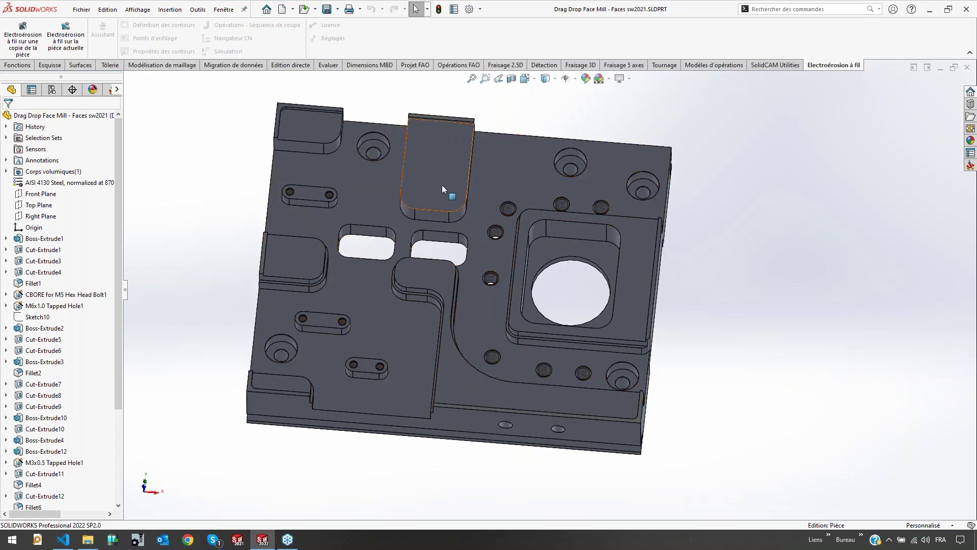
scroll(413, 208, "down", 4)
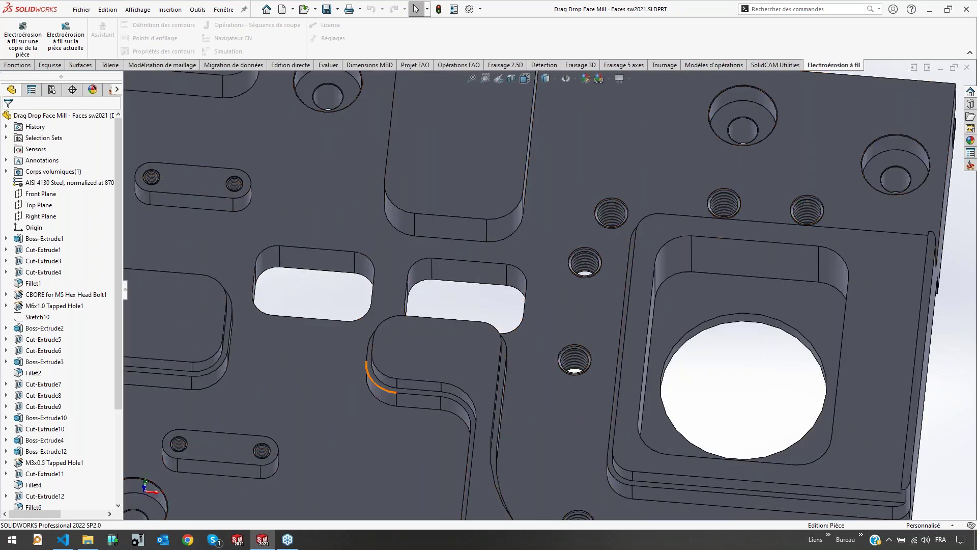
scroll(535, 348, "up", 5)
middle_click_drag(535, 351, 595, 360)
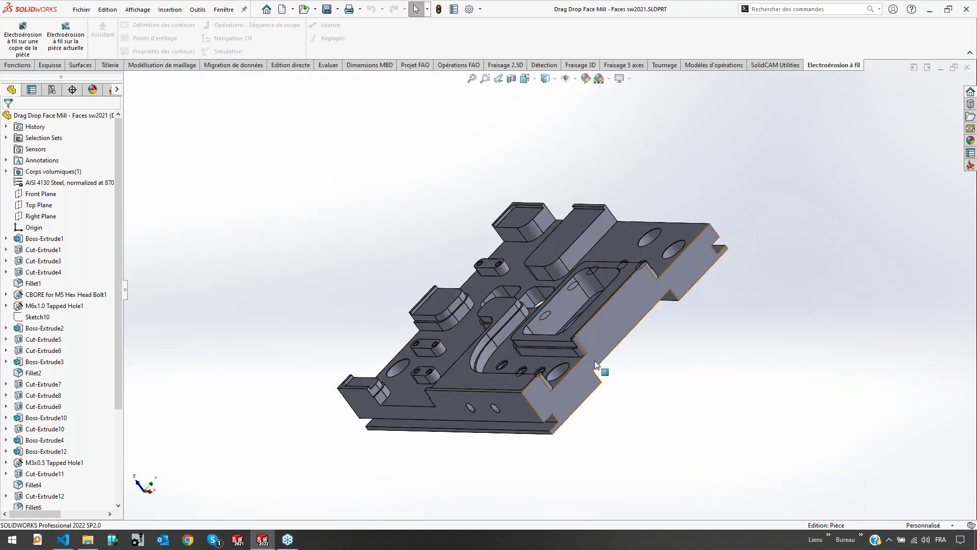
middle_click_drag(532, 290, 507, 152)
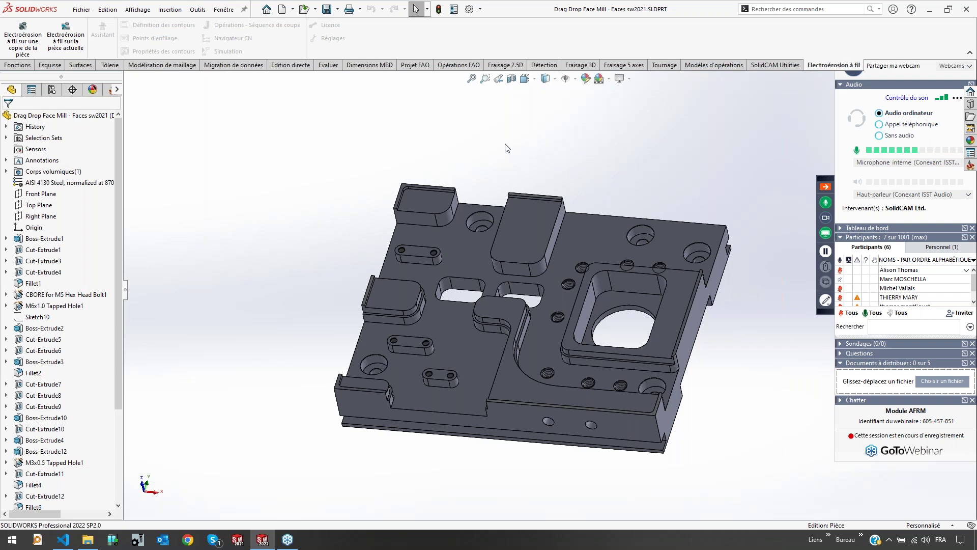
left_click(828, 186)
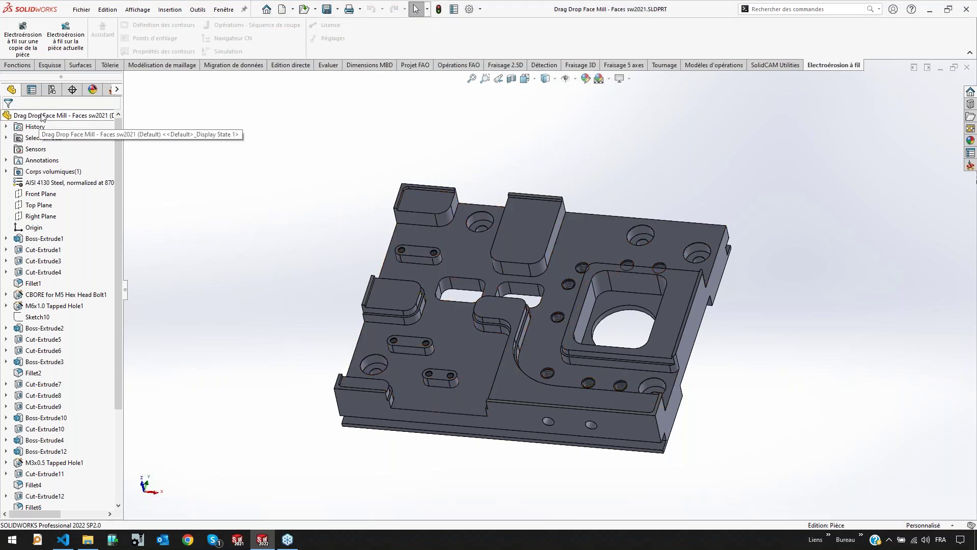
left_click(551, 291)
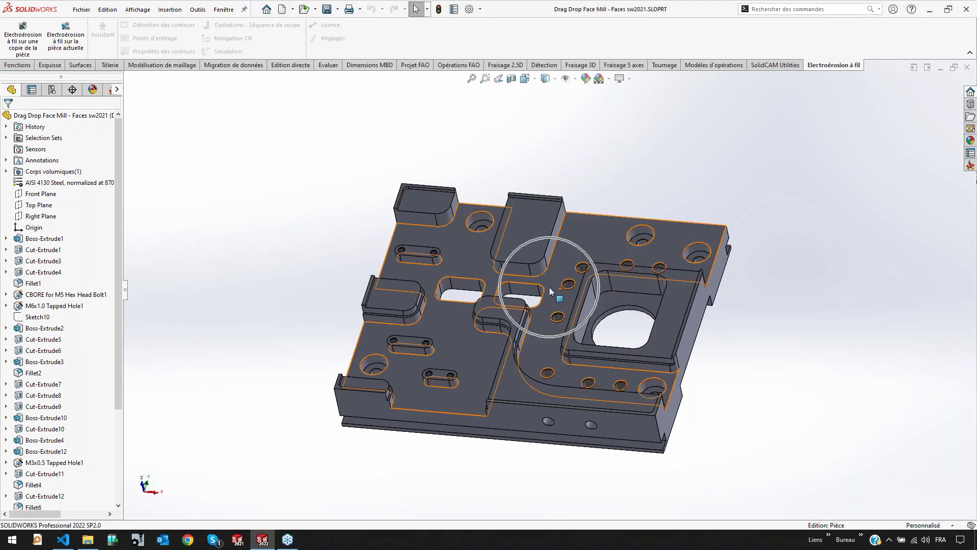
key("Escape")
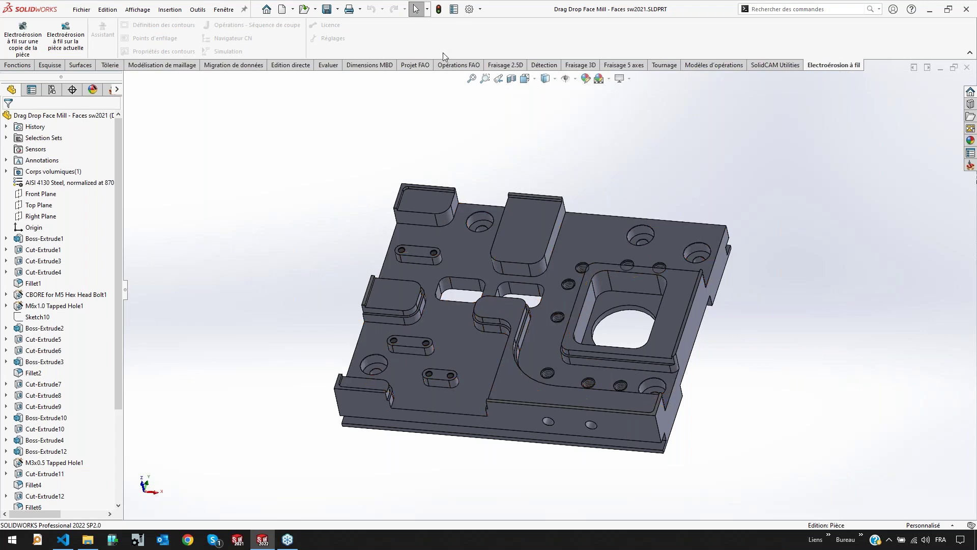
Create a new milling CAM part from this model, stored externally in a separate file with metric units
left_click(477, 66)
left_click(462, 70)
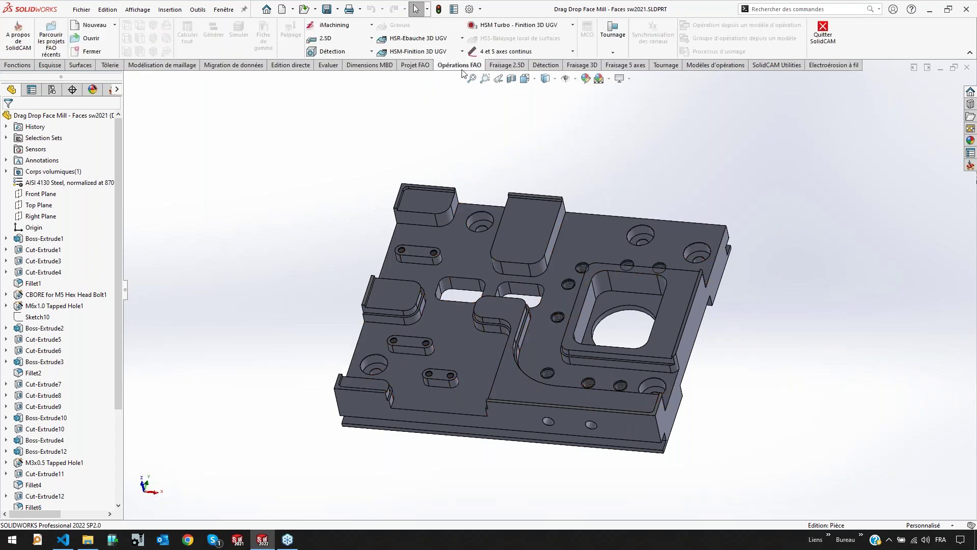
left_click(91, 25)
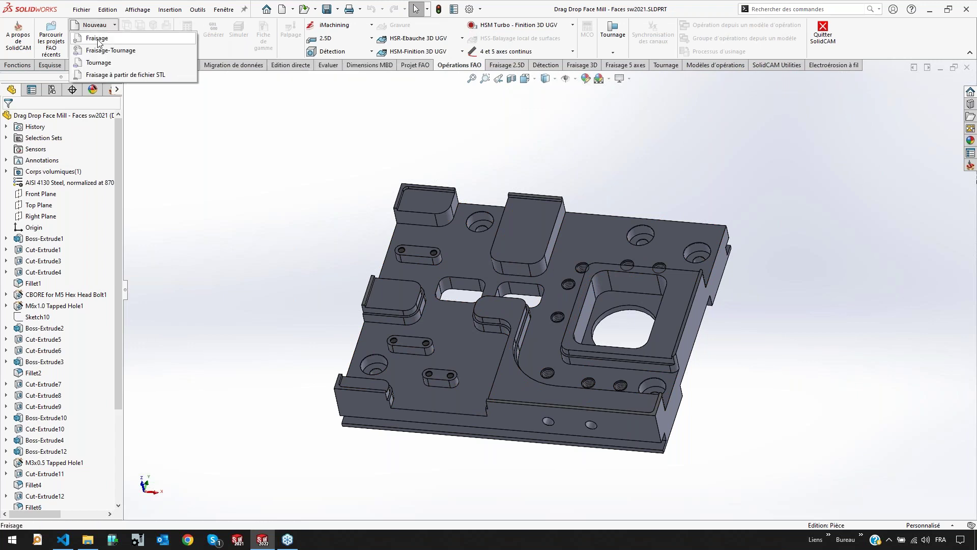
left_click(95, 36)
left_click(55, 153)
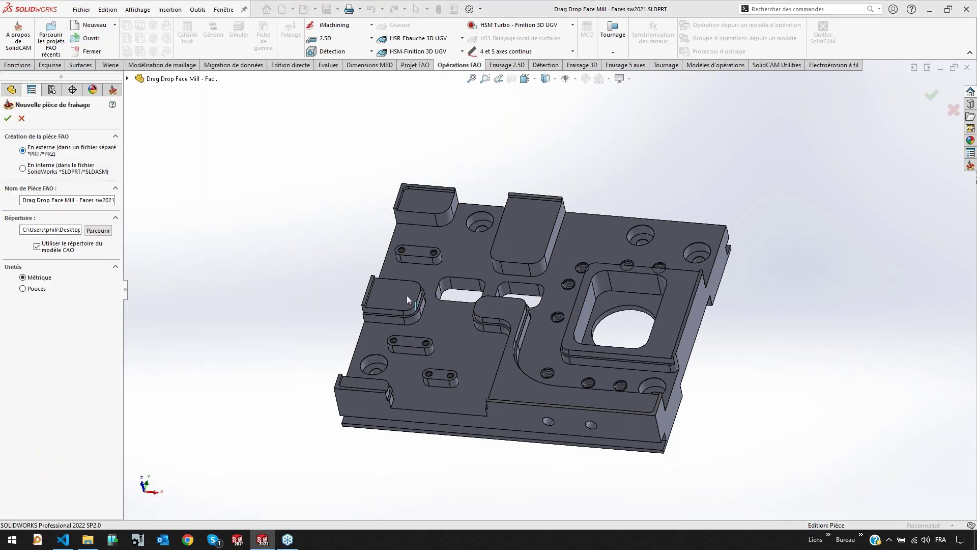
left_click(7, 118)
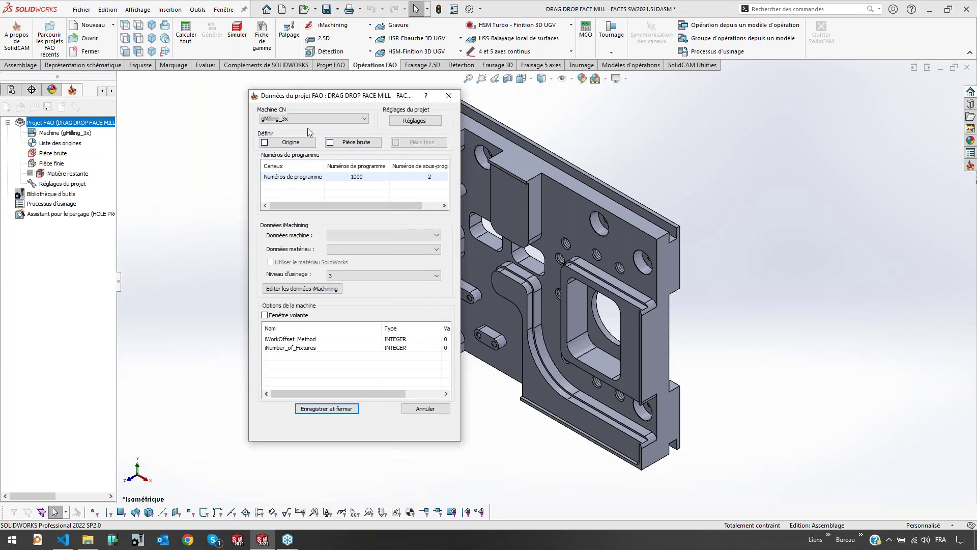
Review the CNC machines available for the CAM project, leaving gMilling_3x selected
key("super")
left_click(362, 118)
left_click(362, 118)
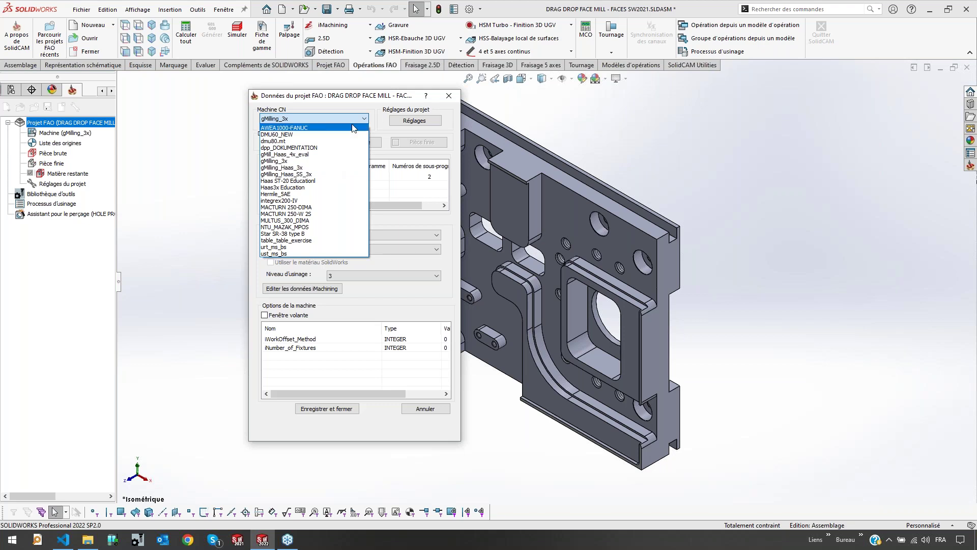
left_click(362, 103)
left_click_drag(347, 97, 243, 92)
left_click(239, 114)
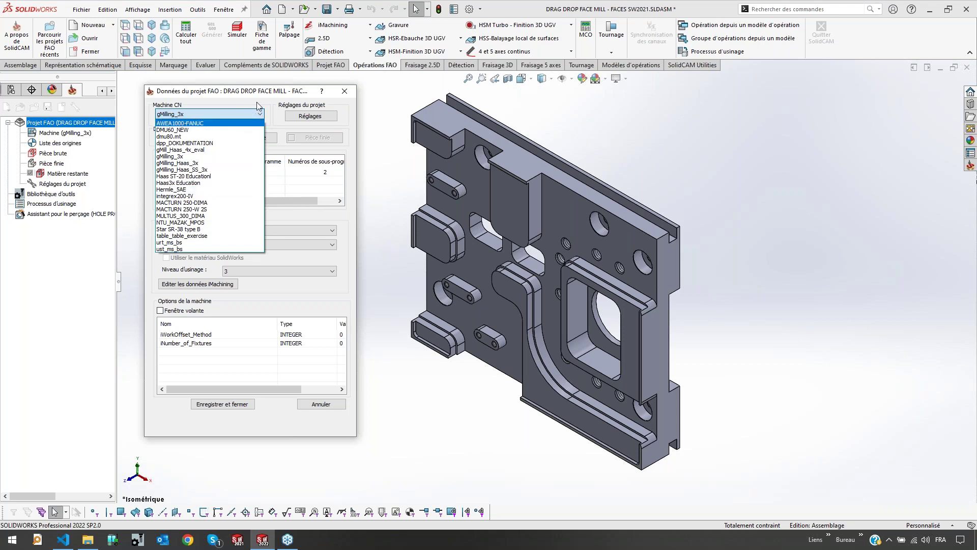
left_click(235, 111)
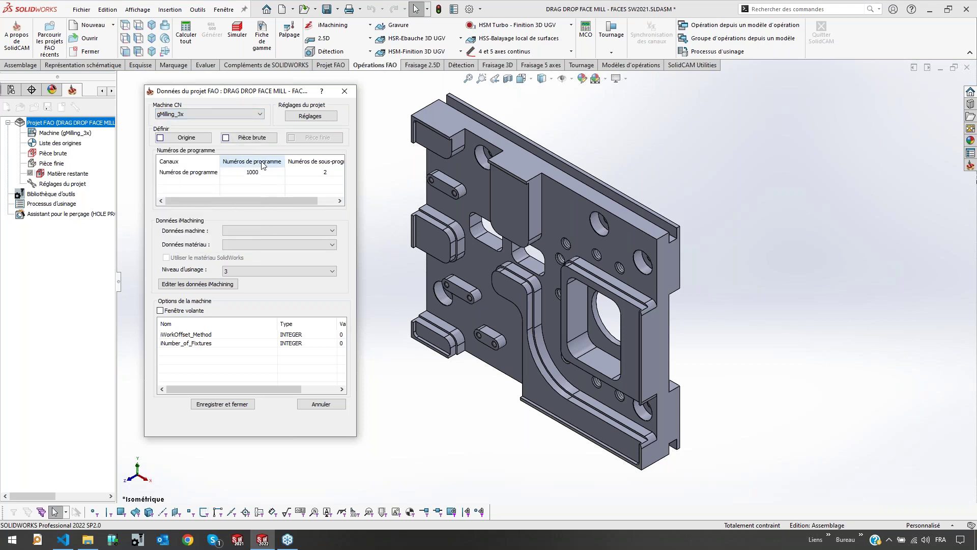
Define origin 1 from the plate's large upper face, placed on the upper corner of the bounding box, and accept its plane levels
middle_click_drag(509, 212, 514, 238)
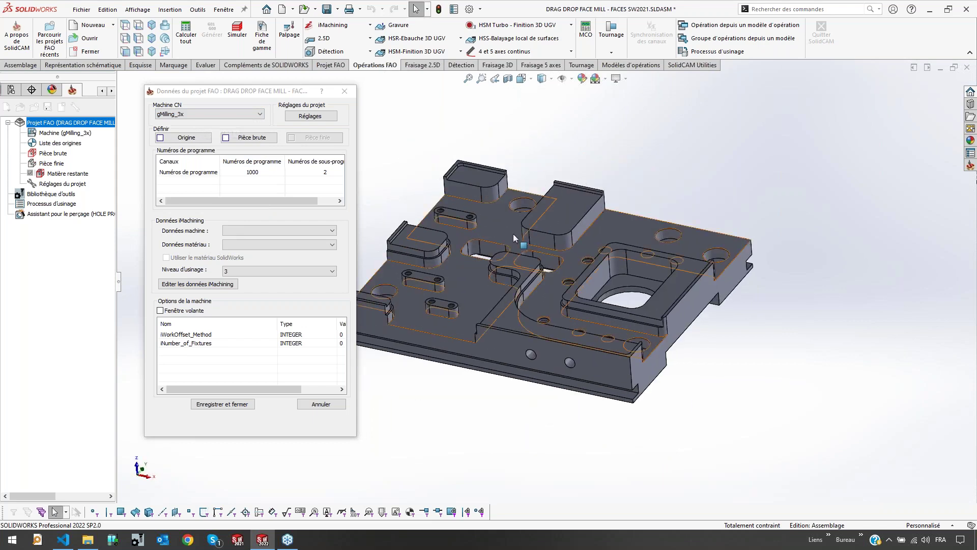
middle_click_drag(529, 273, 496, 273)
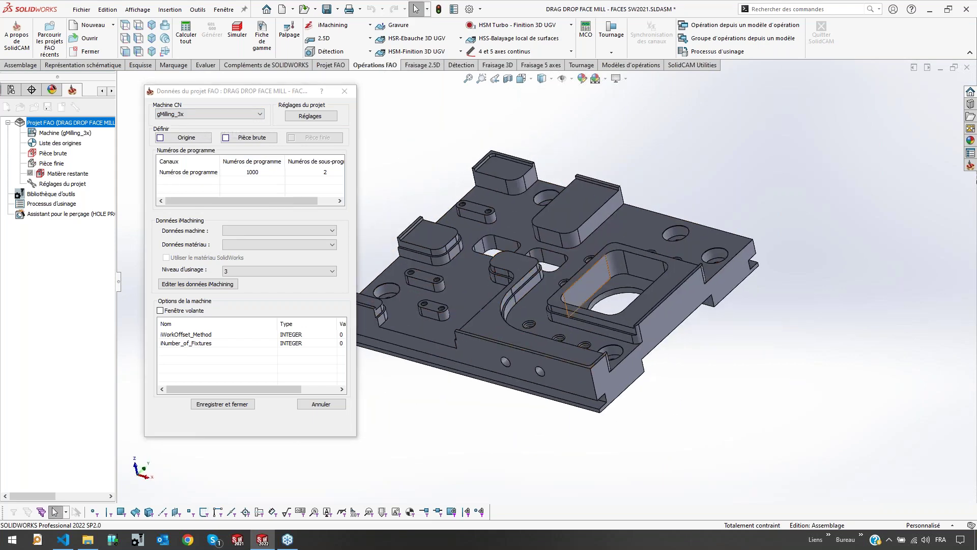
left_click(195, 139)
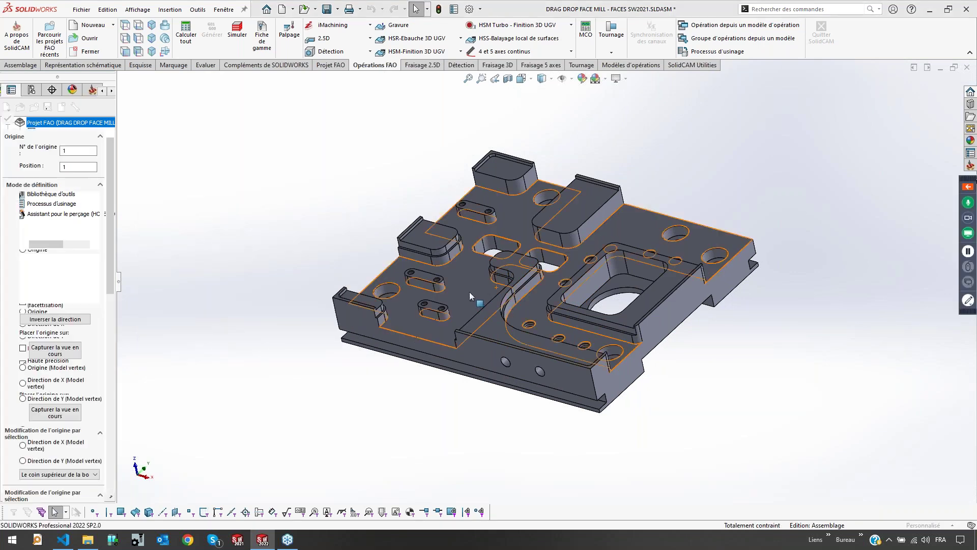
left_click(469, 292)
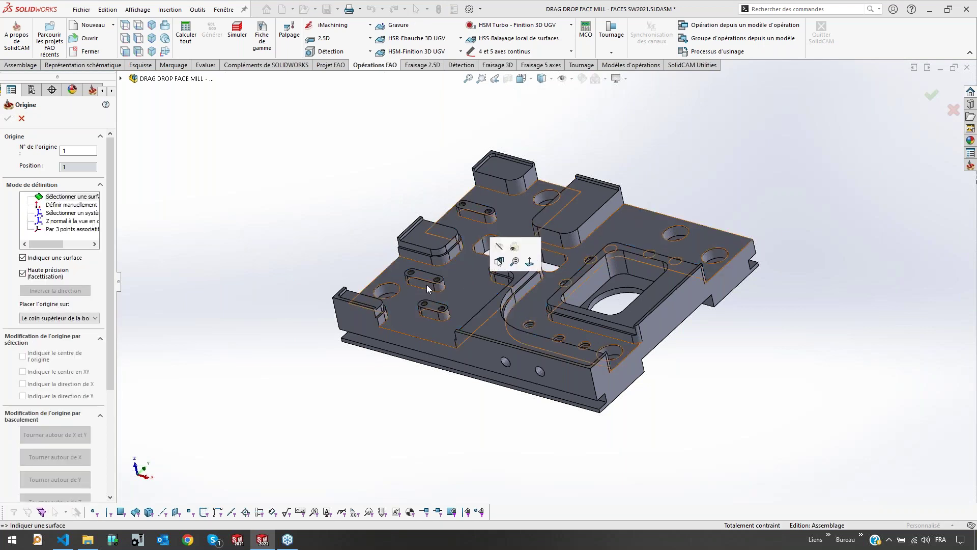
middle_click_drag(464, 307, 470, 302)
left_click(469, 303)
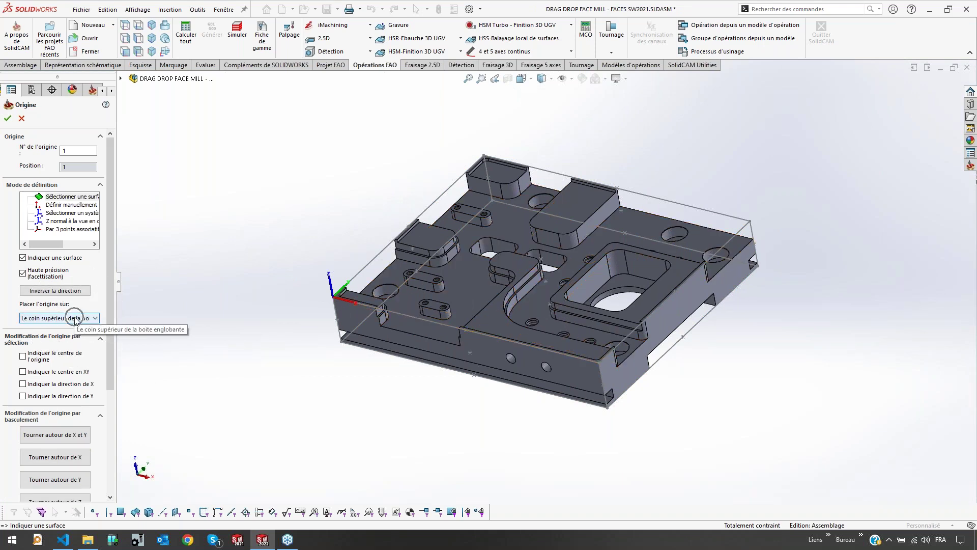
left_click(8, 118)
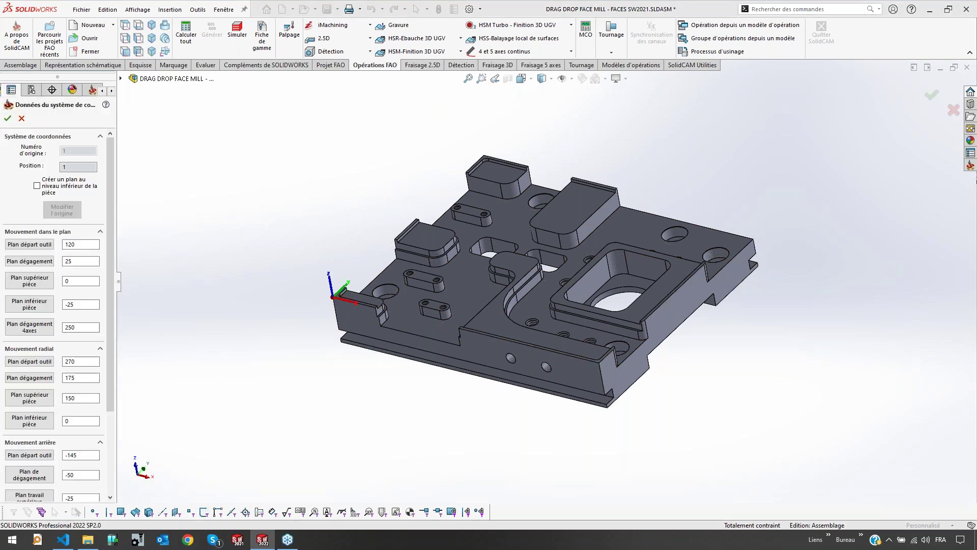
left_click(7, 118)
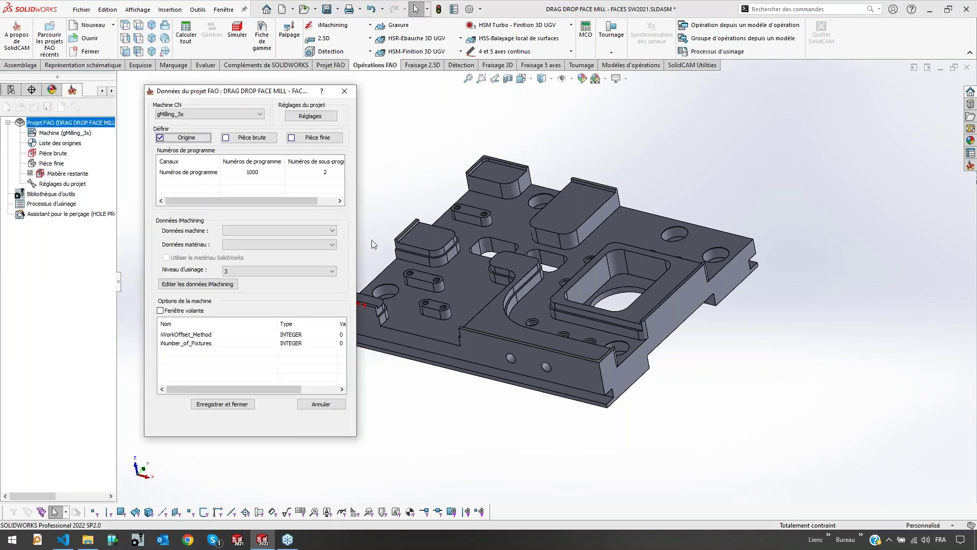
Define the finished part (Pièce finie) using the plate's solid body
left_click(316, 137)
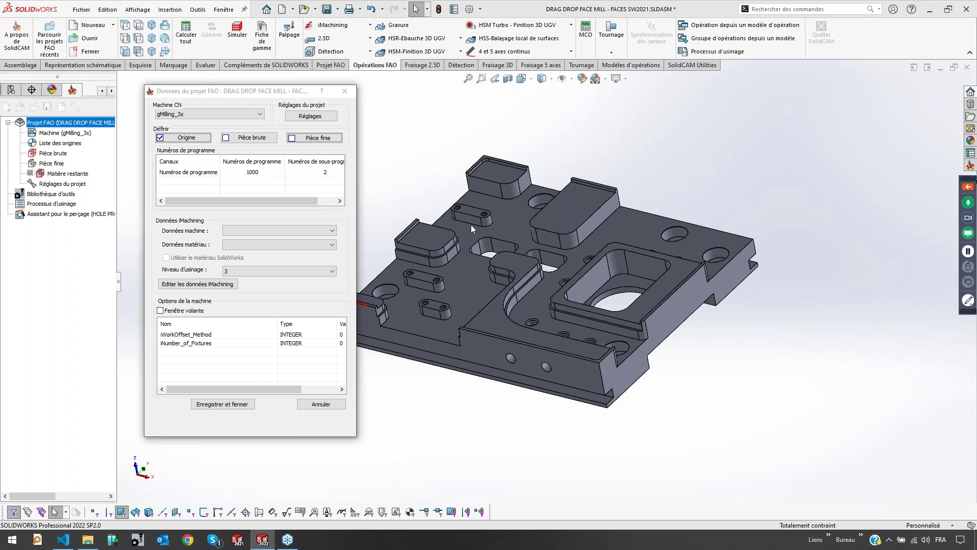
left_click(522, 273)
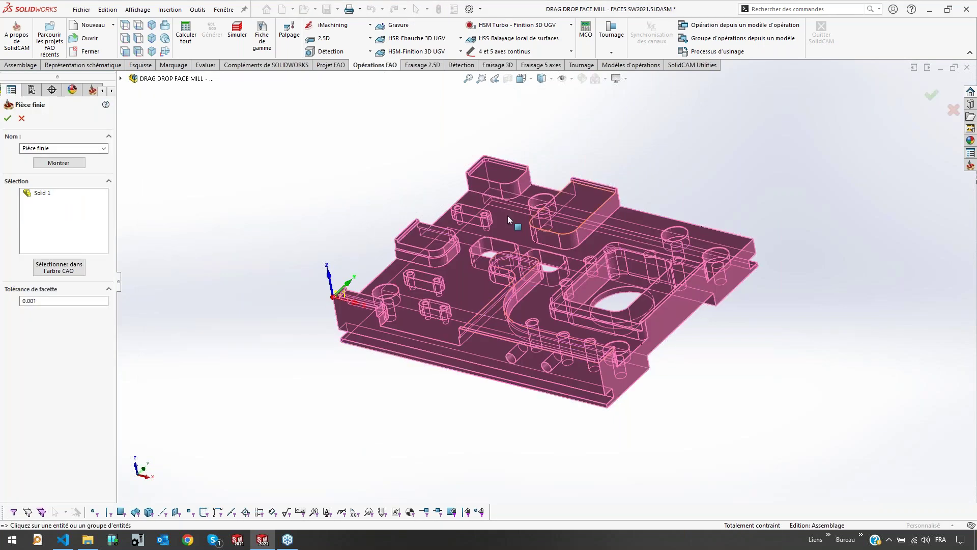
left_click(7, 118)
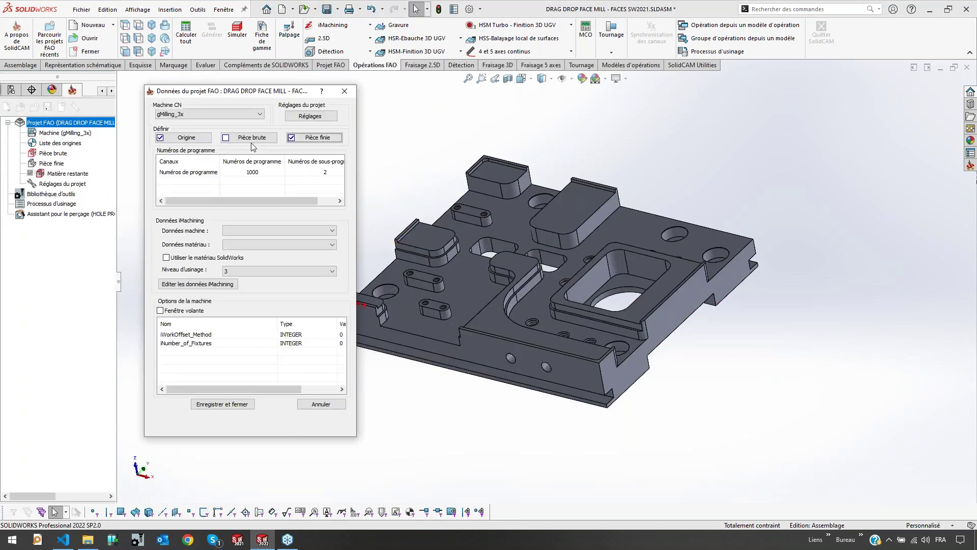
Begin the raw stock definition (Pièce brute) as a prismatic bounding block around the plate's solid body
left_click(249, 137)
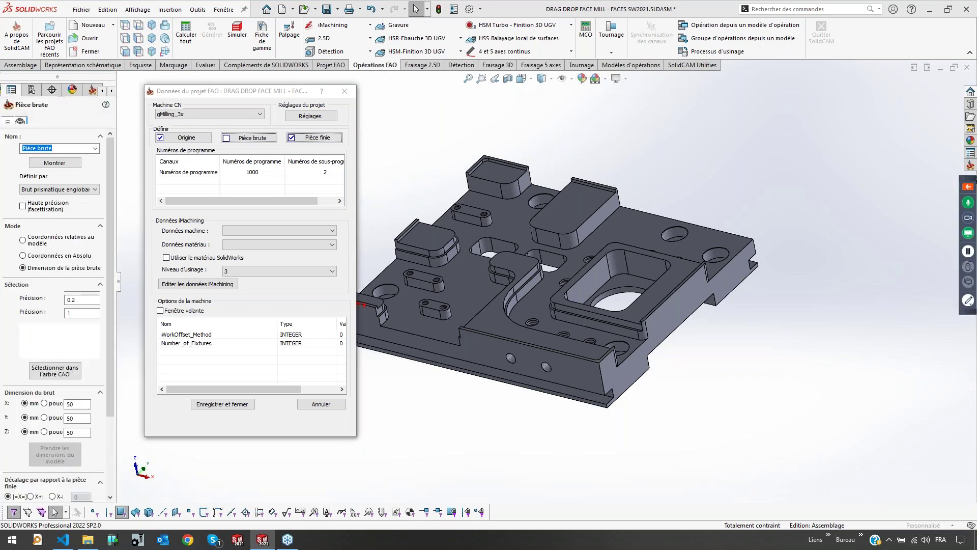
left_click(59, 190)
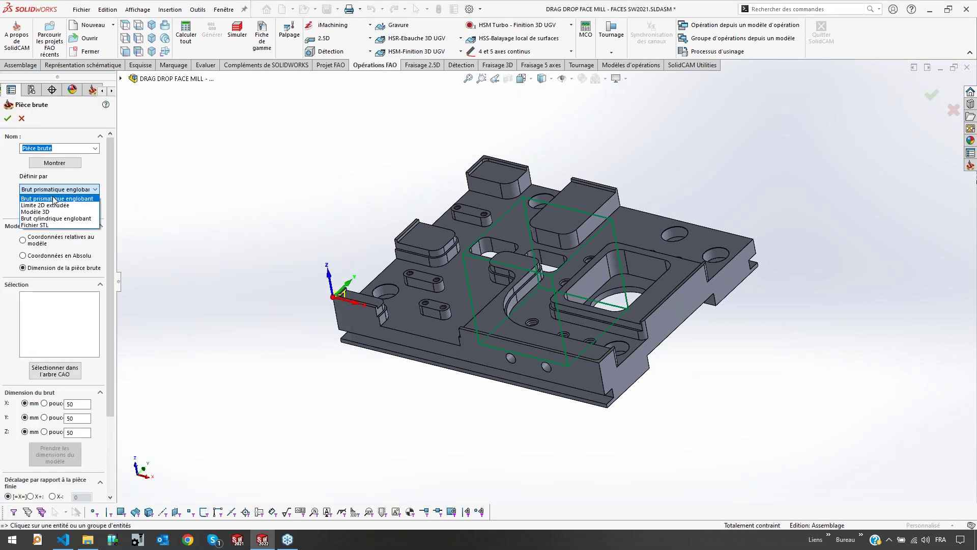
left_click(57, 199)
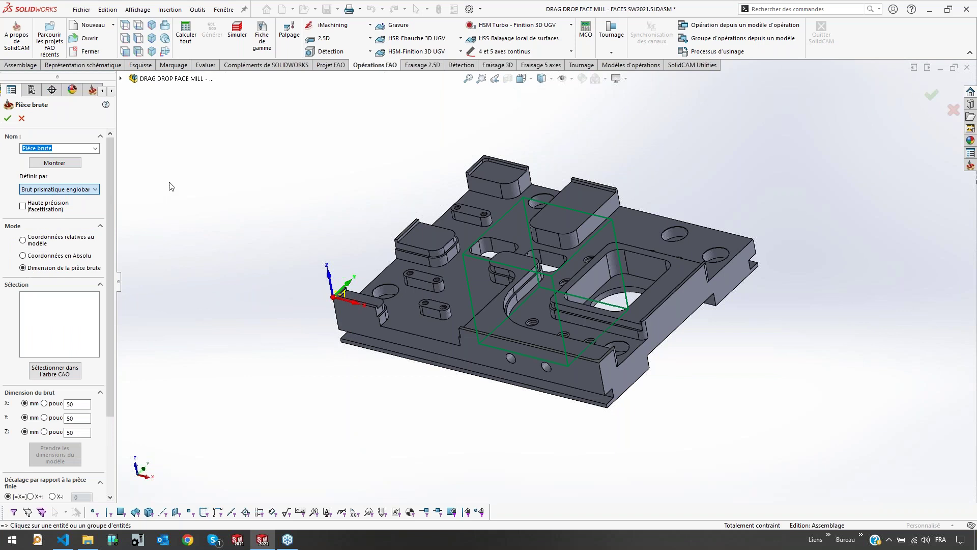
left_click(456, 279)
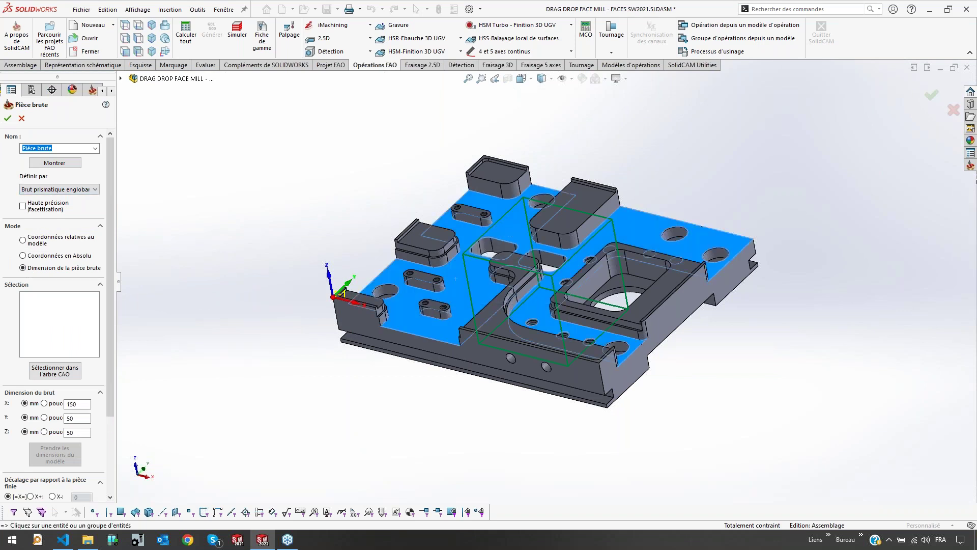
Set the stock's X dimension to 152 mm and its Z+ offset from the finished part to 0.5
middle_click_drag(451, 311, 698, 277)
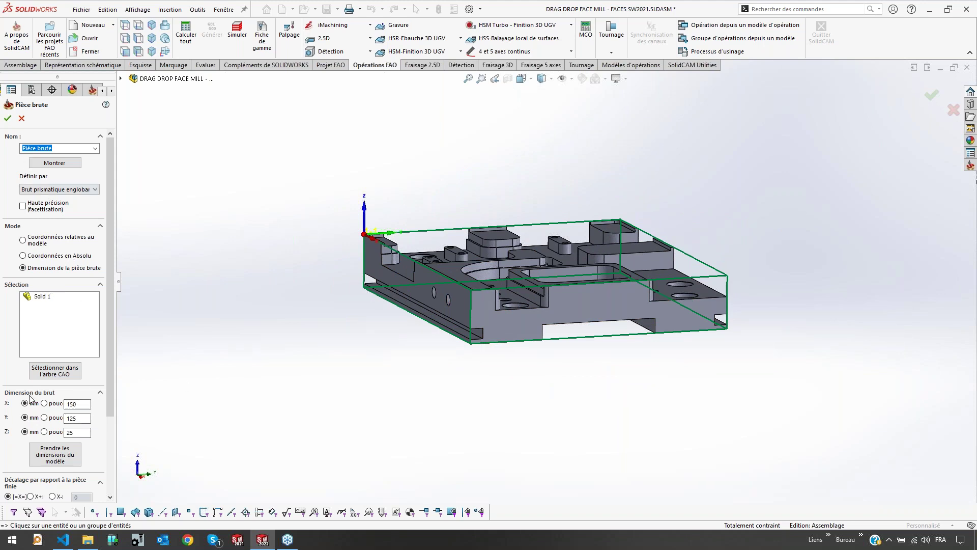
scroll(77, 405, "down", 3)
left_click(76, 305)
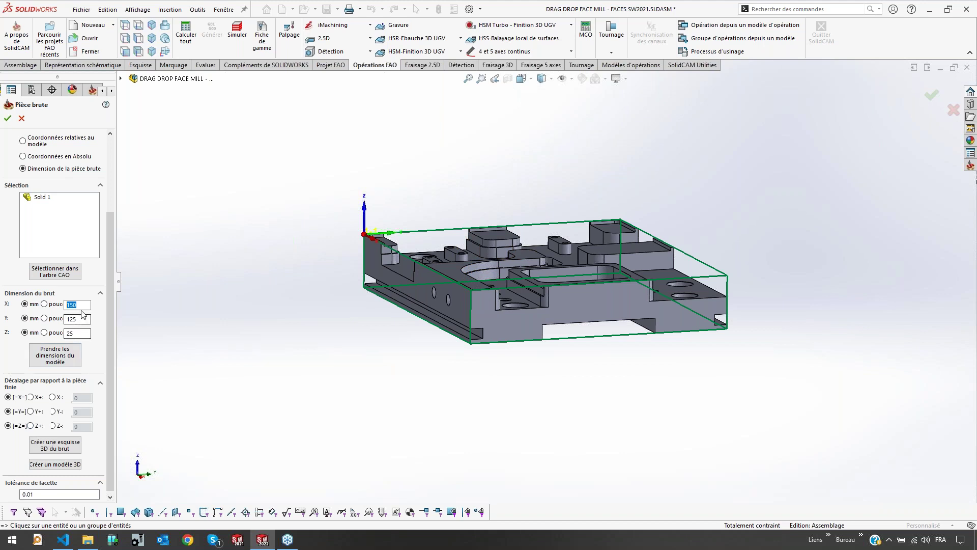
type("15")
left_click(38, 427)
type(".5")
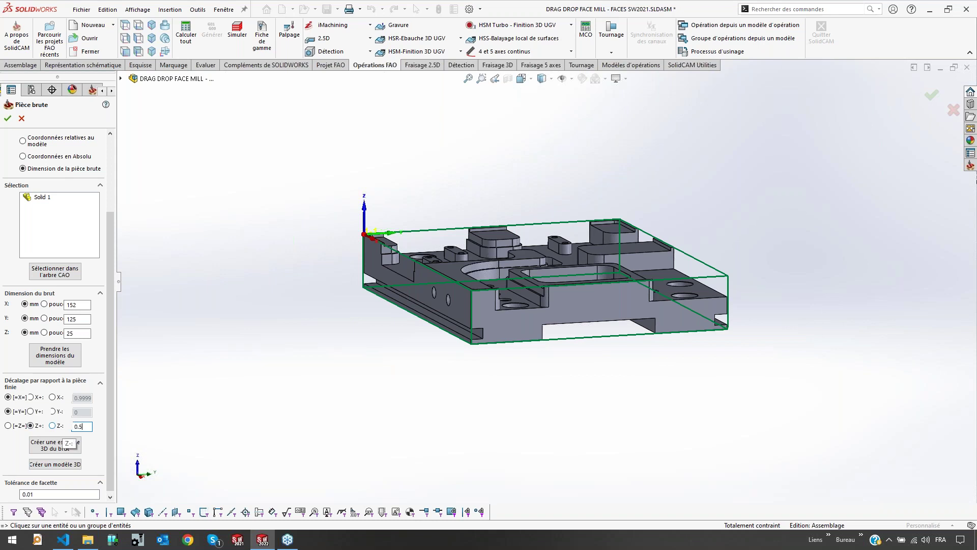
left_click(262, 332)
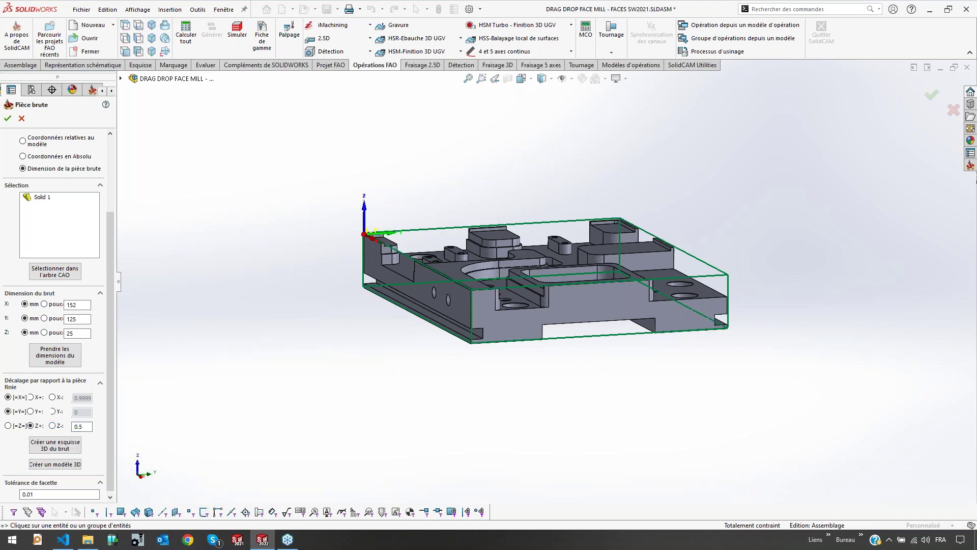
Accept the raw stock definition (Pièce brute) and save and close the CAM project data
left_click(7, 118)
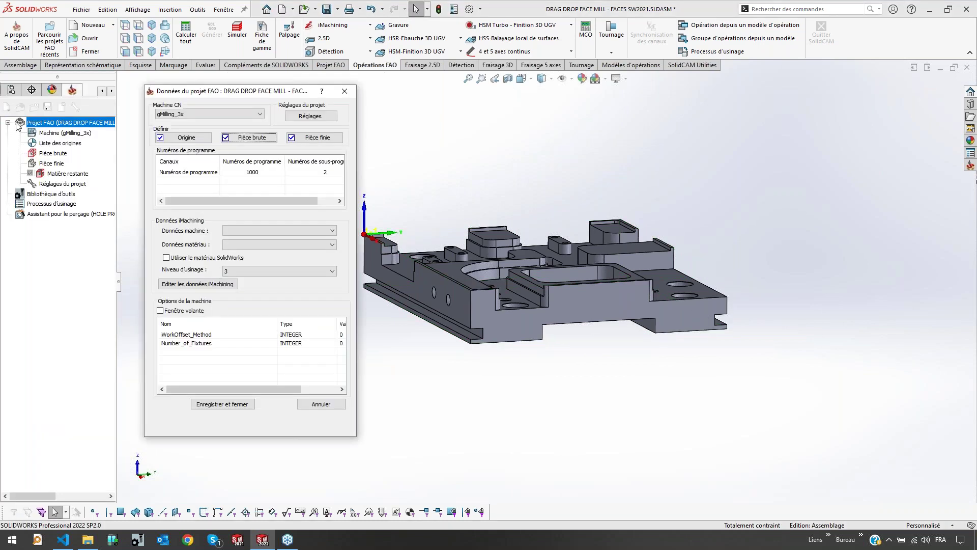
left_click(227, 406)
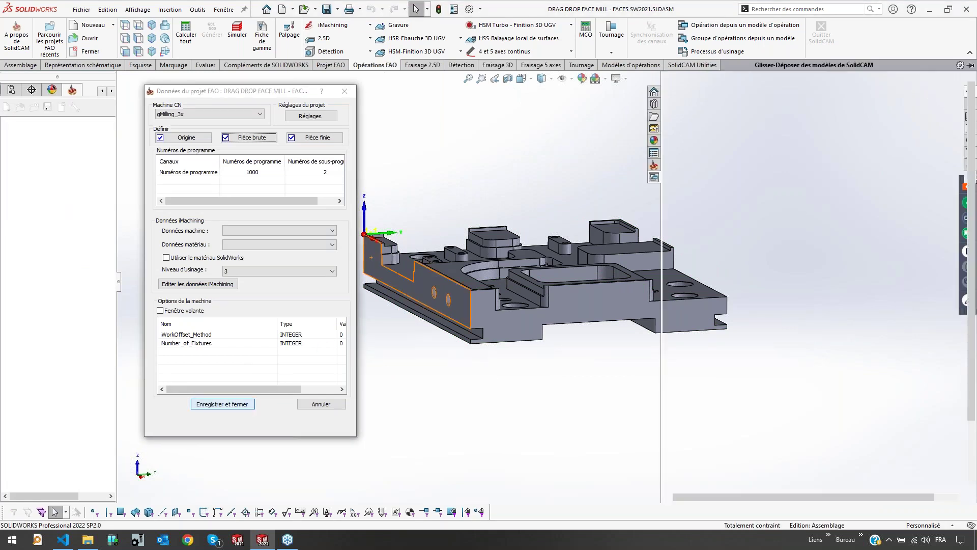
scroll(695, 263, "down", 1)
middle_click_drag(503, 233, 529, 300)
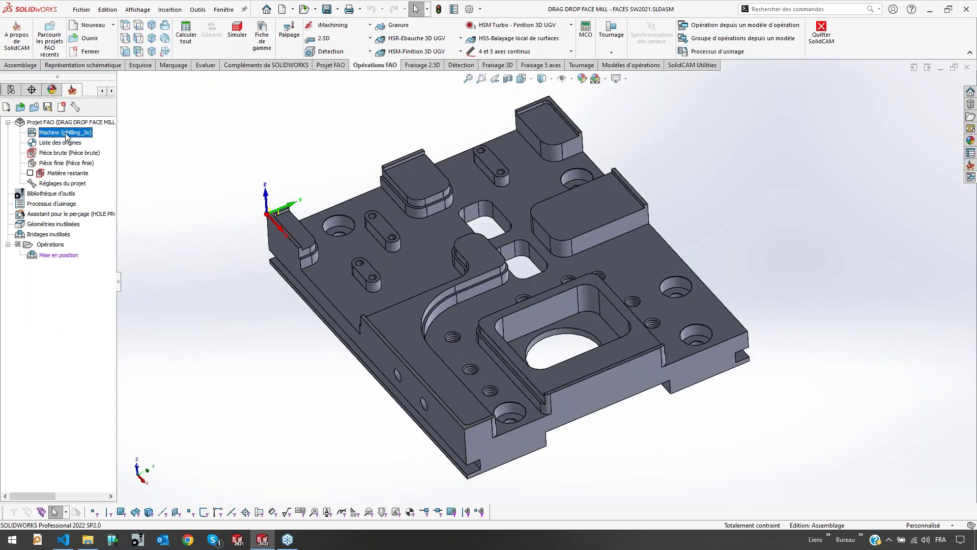
Review the part and stock definitions and the positioning entry (Mise en position) in the CAM project tree
left_click(66, 153)
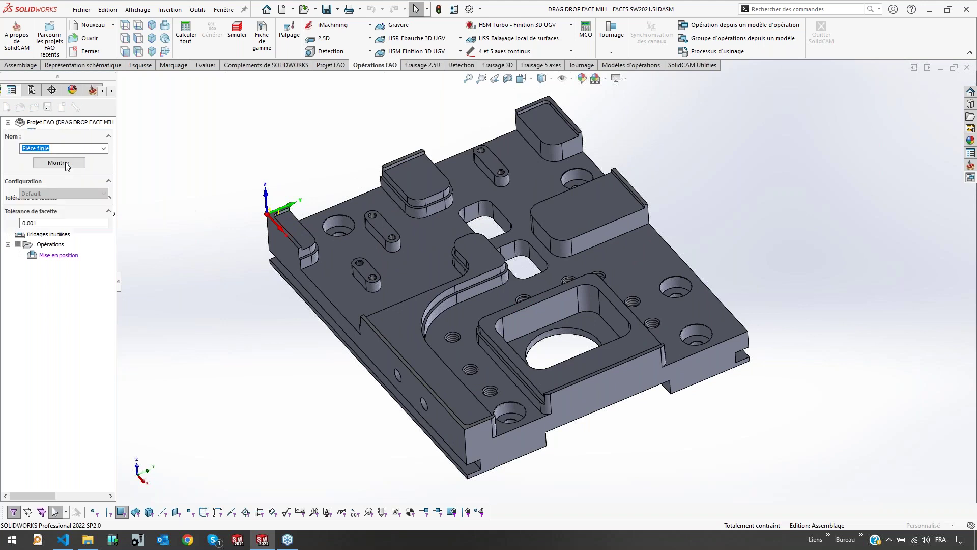
left_click(22, 119)
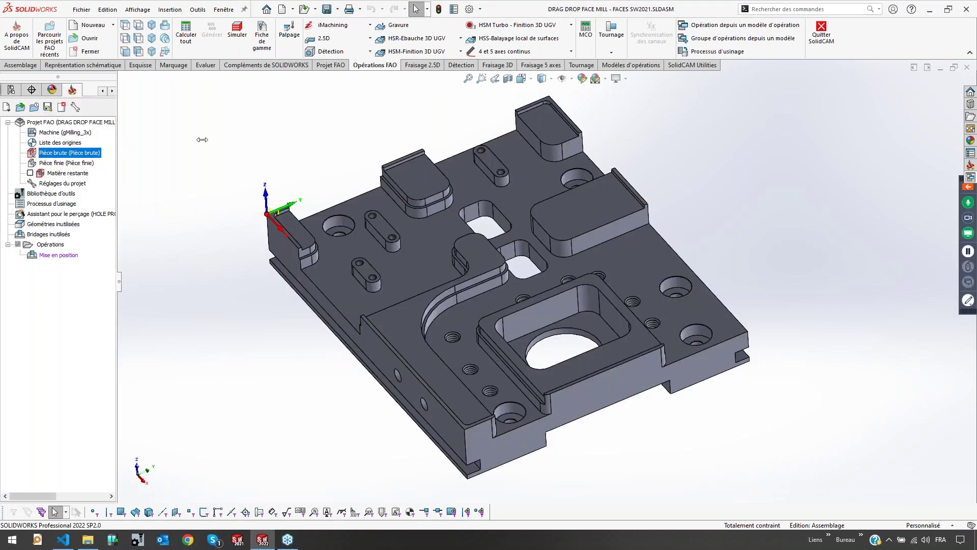
left_click(57, 255)
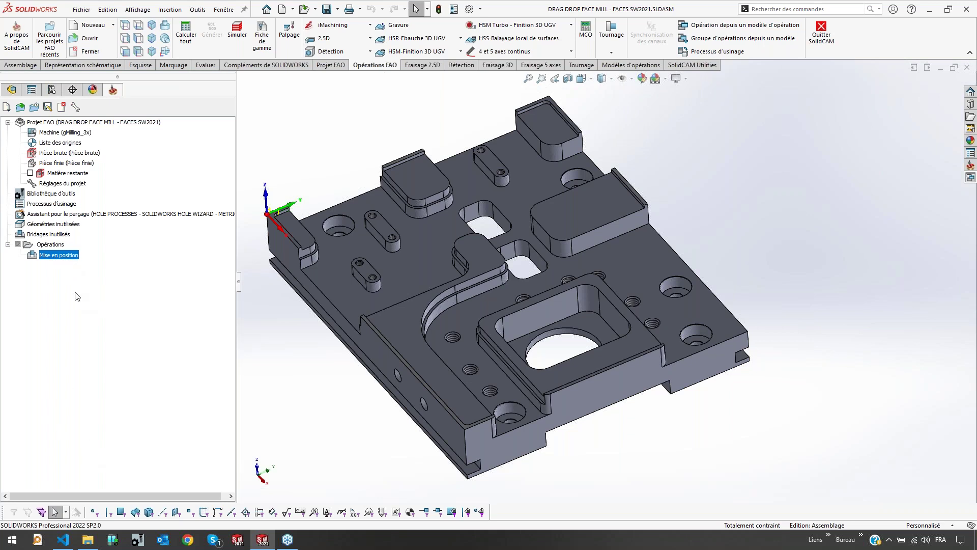
left_click(20, 89)
left_click(113, 90)
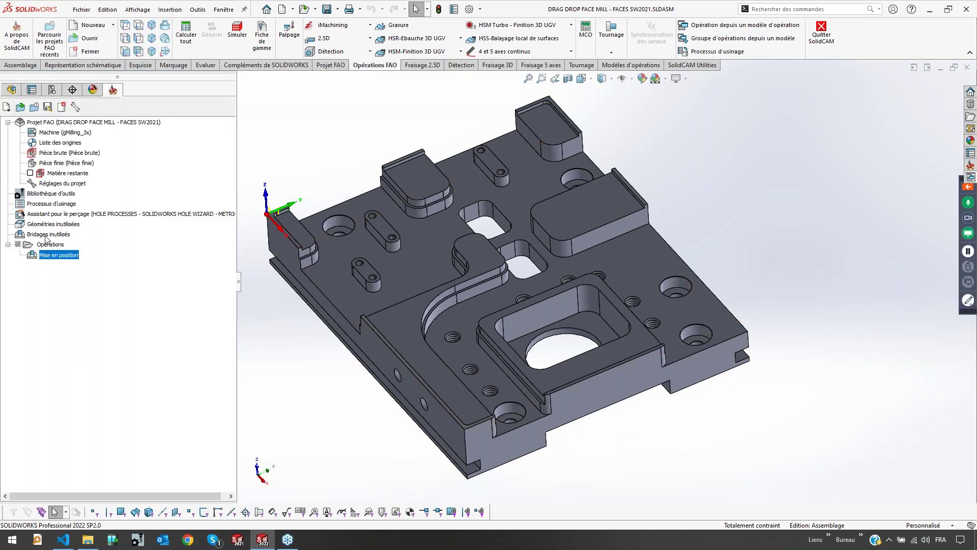
scroll(608, 280, "up", 3)
scroll(626, 280, "down", 4)
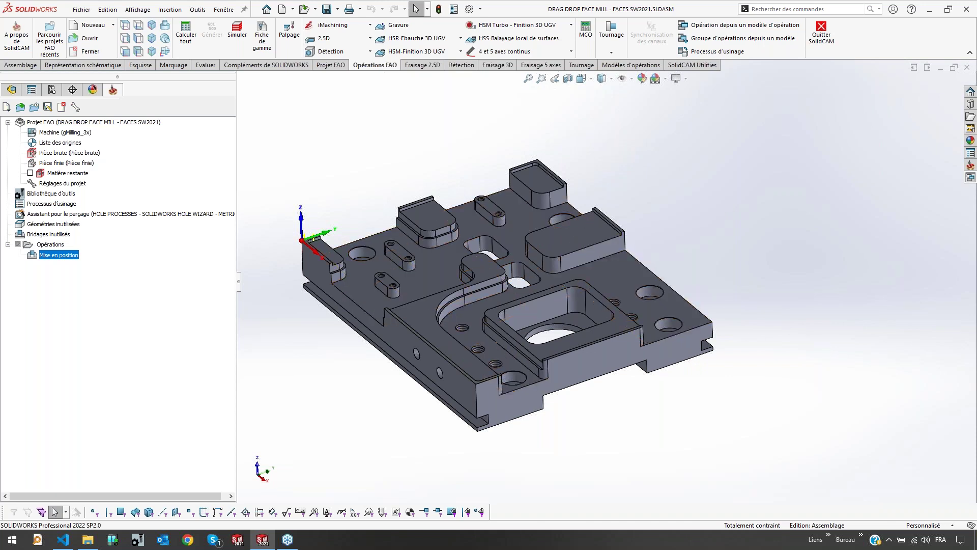
Examine the detection, iMachining and 2.5D operation types available for machining the plate's raised pad faces
left_click(342, 53)
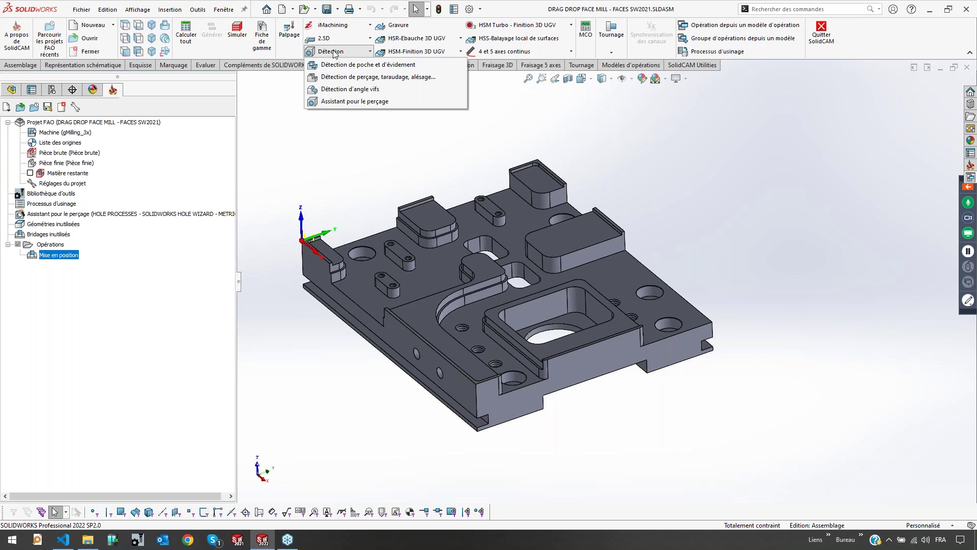
left_click(342, 27)
left_click(346, 125)
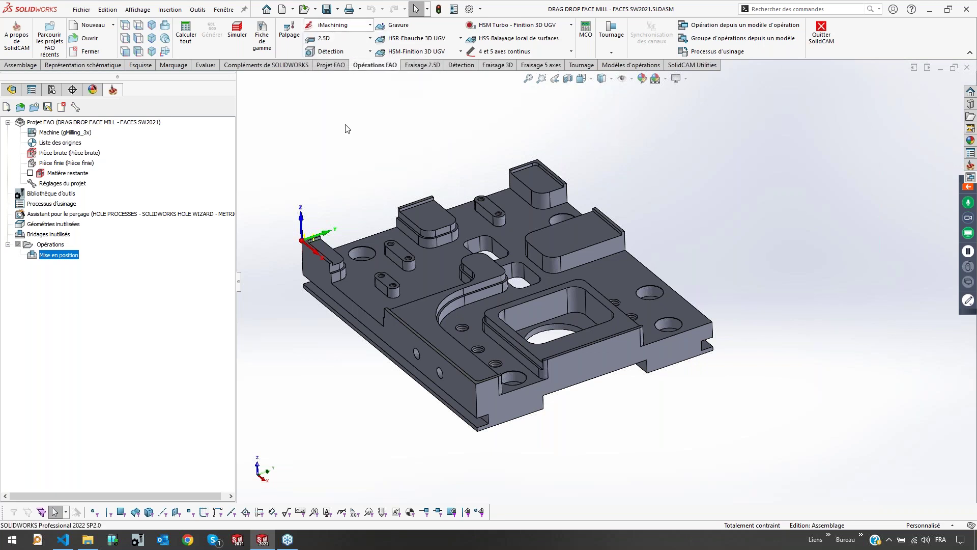
left_click(330, 40)
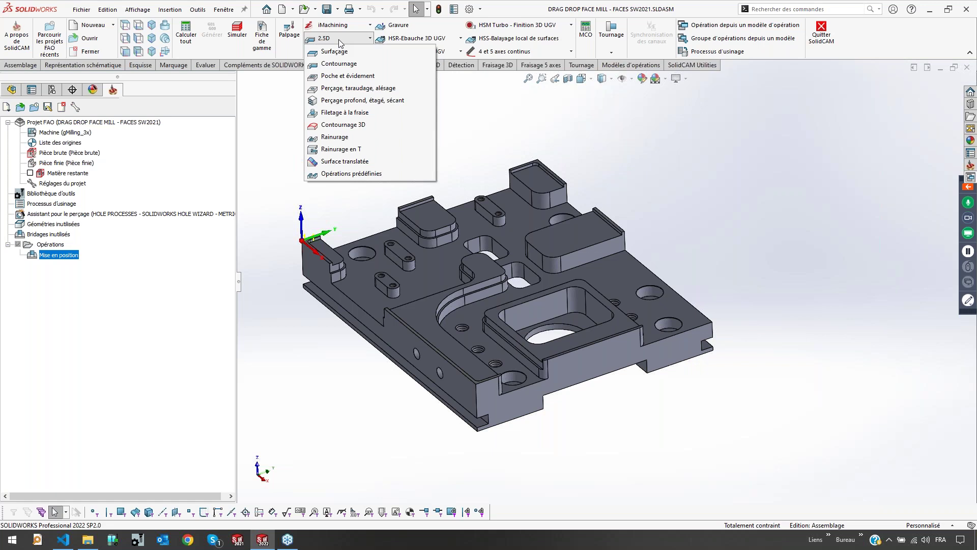
left_click(596, 237)
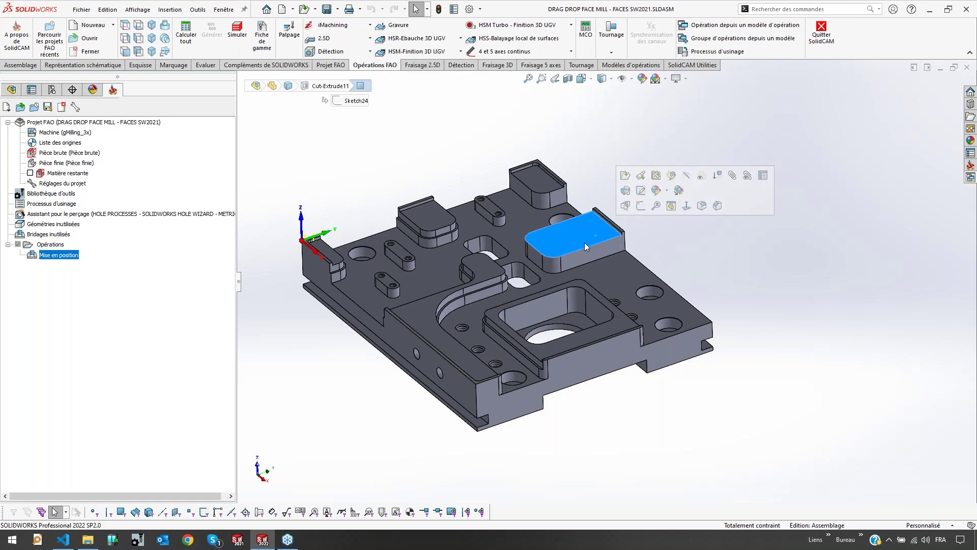
left_click(550, 192, "ctrl")
left_click(336, 38)
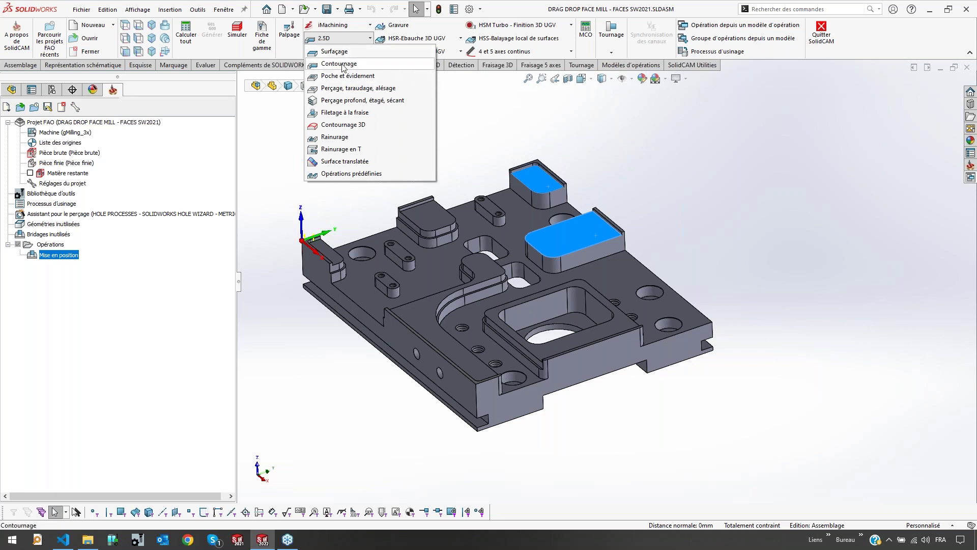
left_click(674, 235)
left_click(674, 235)
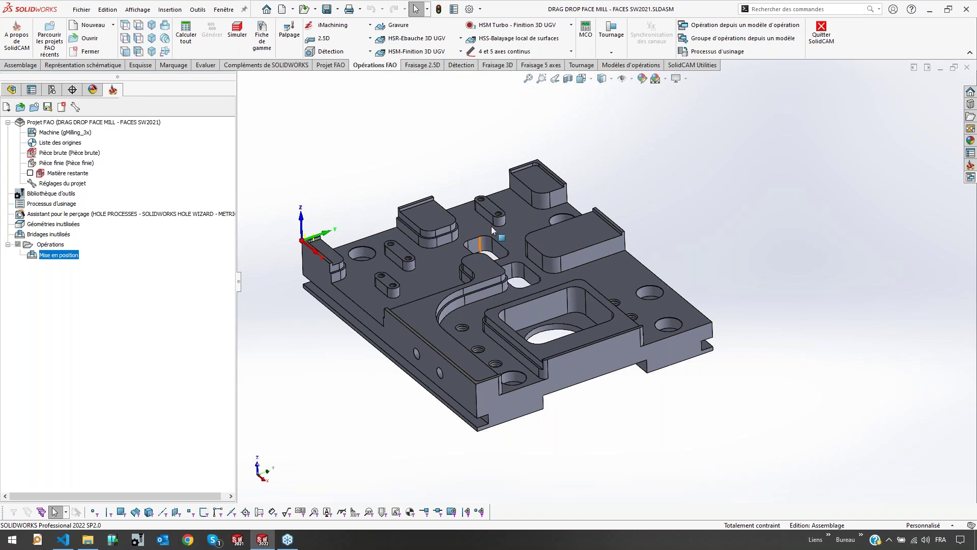
left_click(349, 39)
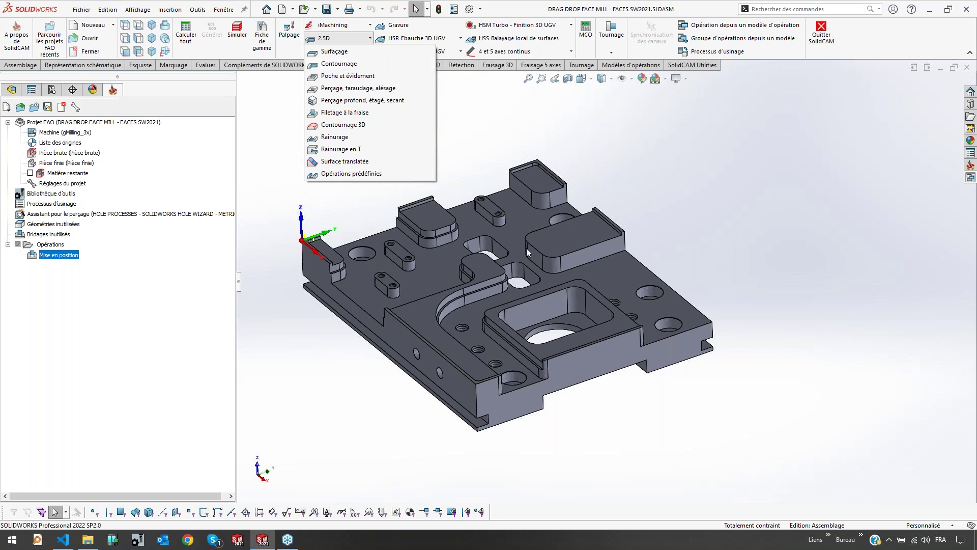
left_click(641, 192)
Examine a raised pad, the main face and a rounded through pocket alongside the 2.5D pocket and pocket detection operations
left_click(537, 175)
scroll(420, 206, "down", 3)
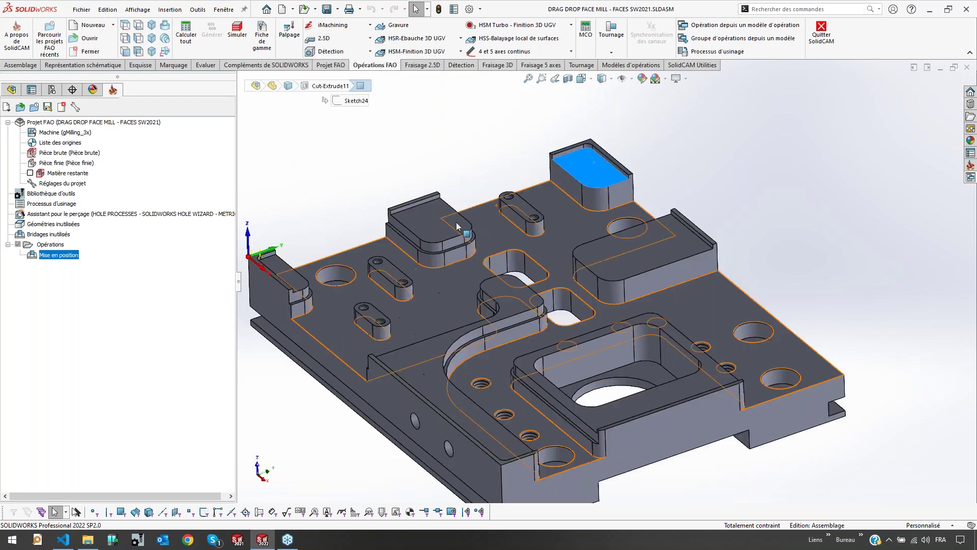
left_click(528, 271)
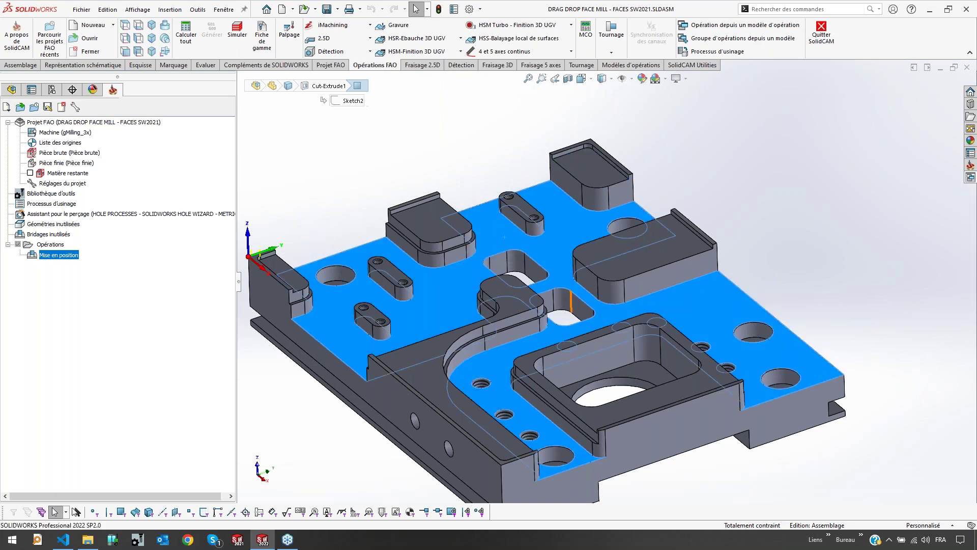
left_click(520, 268)
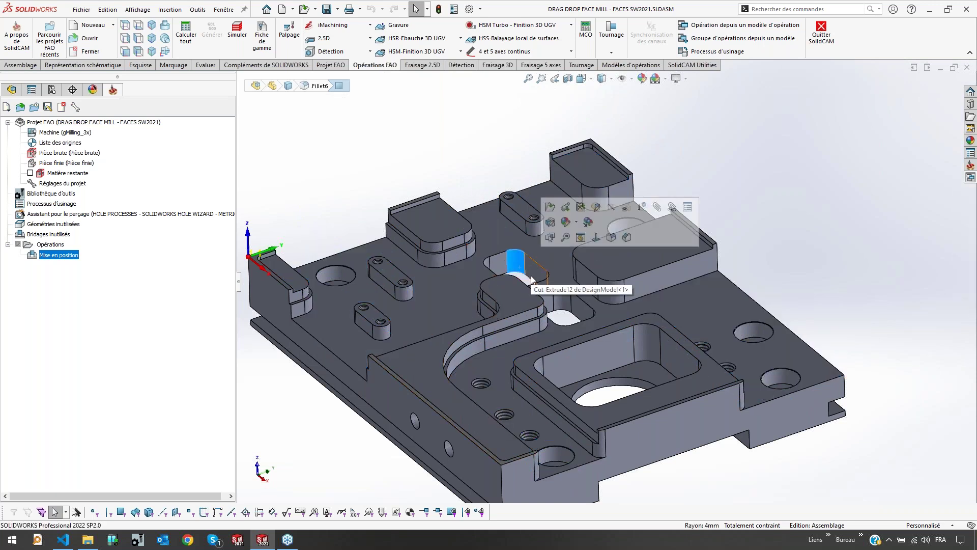
left_click(338, 41)
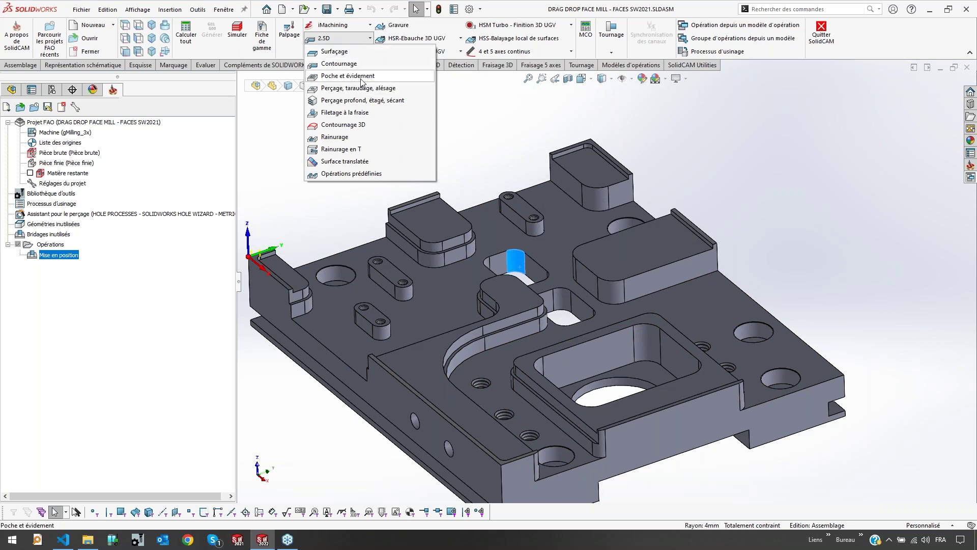
left_click(299, 146)
left_click(336, 53)
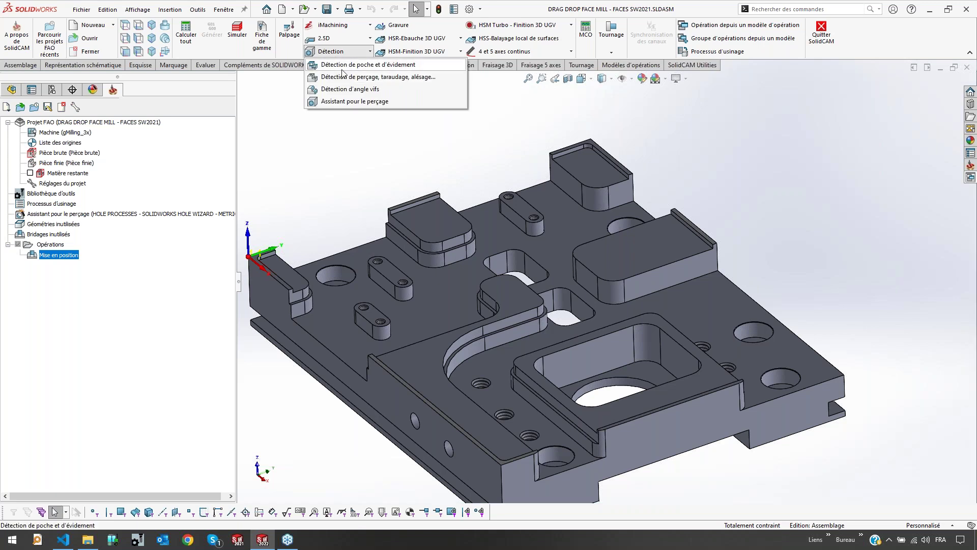
left_click(342, 67)
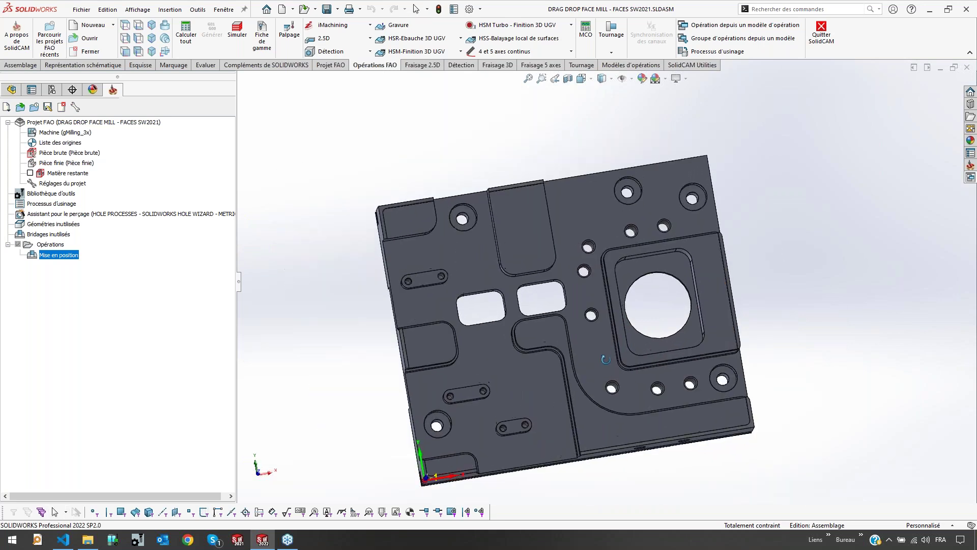
Inspect the M3x0.5 tapped hole in the small oblong boss and check its diameter
scroll(564, 417, "down", 6)
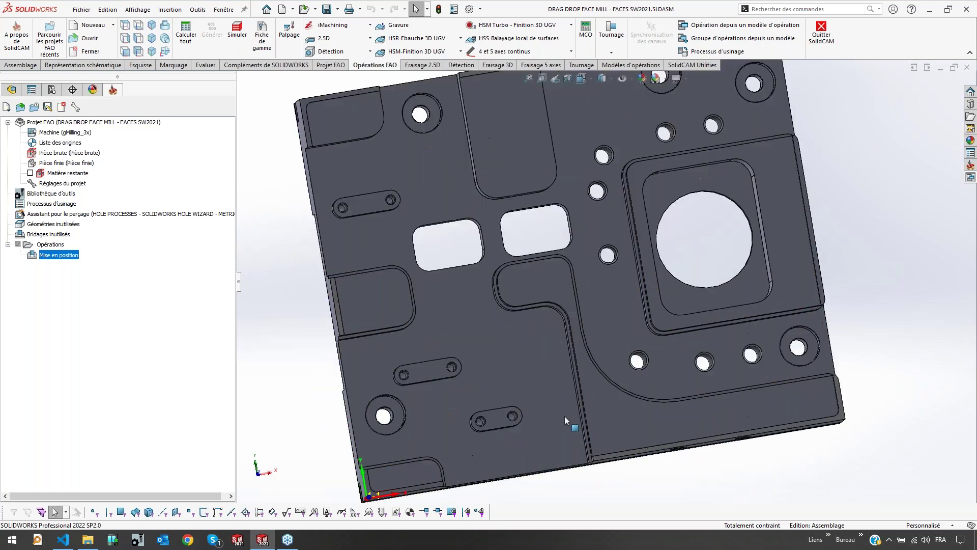
middle_click_drag(528, 402, 526, 320)
scroll(560, 332, "up", 1)
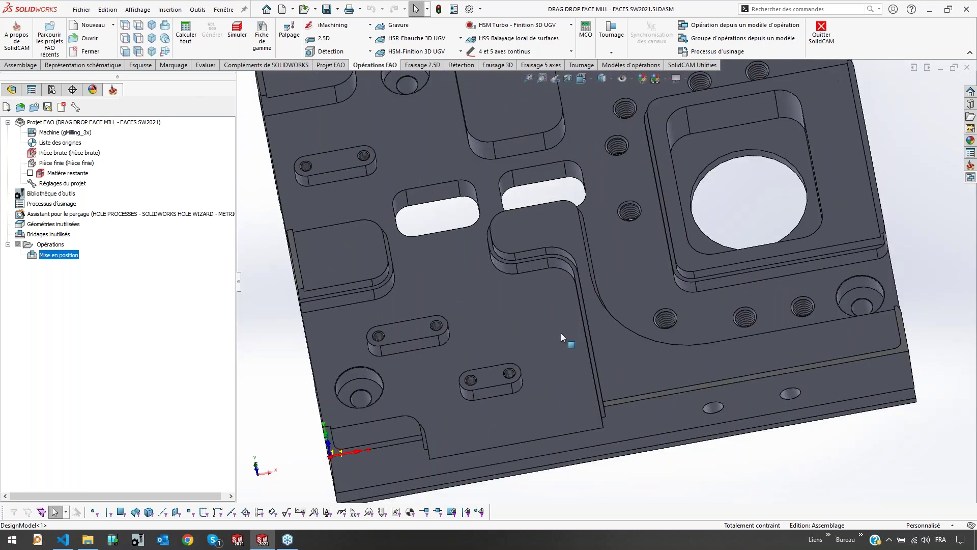
scroll(535, 349, "down", 3)
left_click(498, 364)
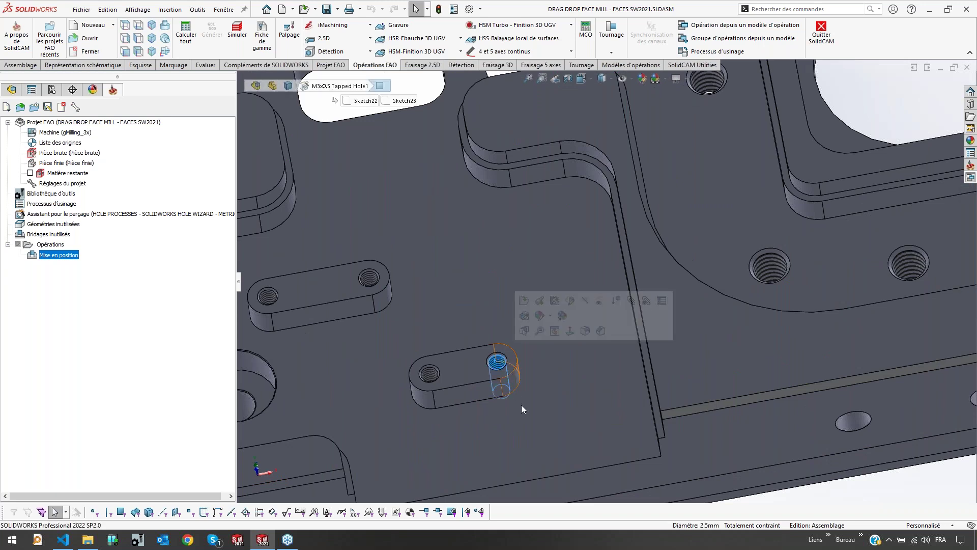
scroll(509, 389, "up", 2)
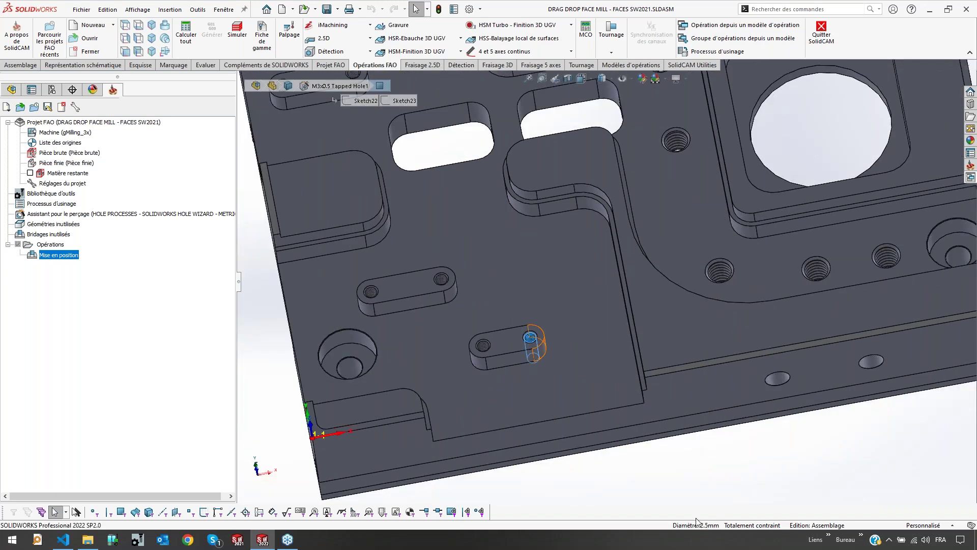
scroll(566, 342, "up", 2)
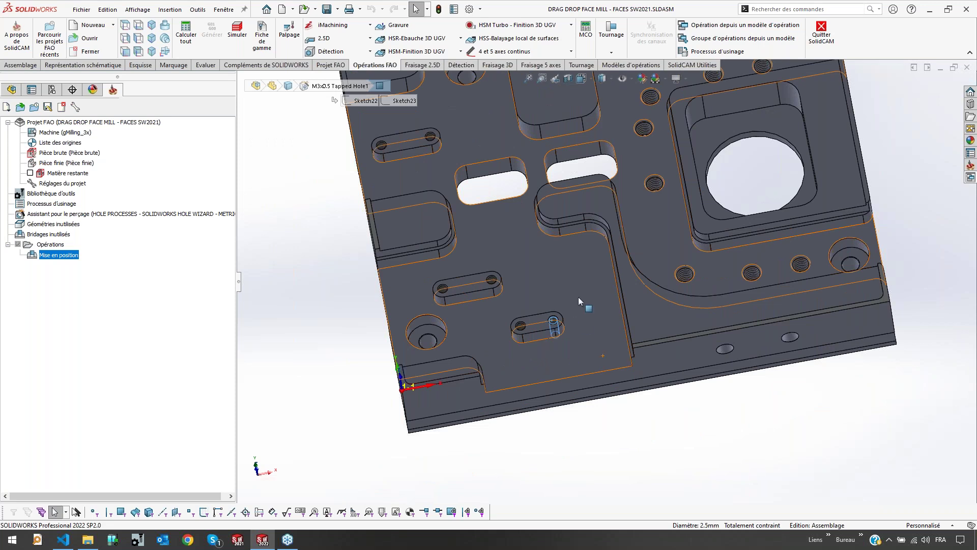
scroll(570, 338, "up", 3)
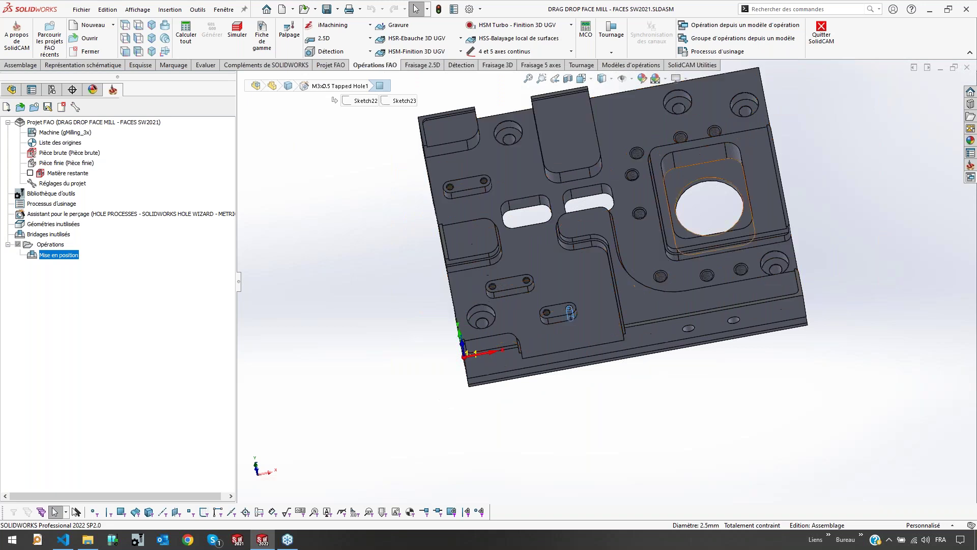
left_click(359, 40)
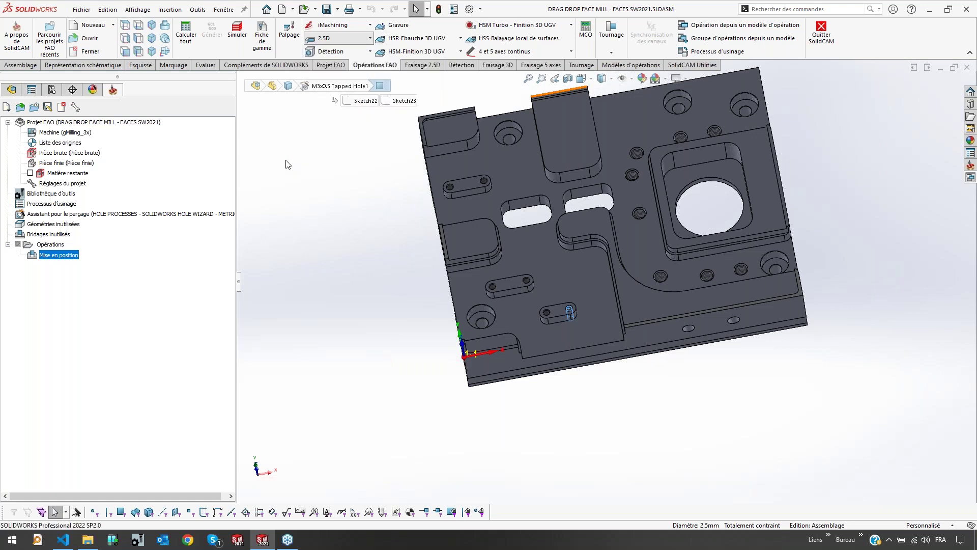
left_click(331, 51)
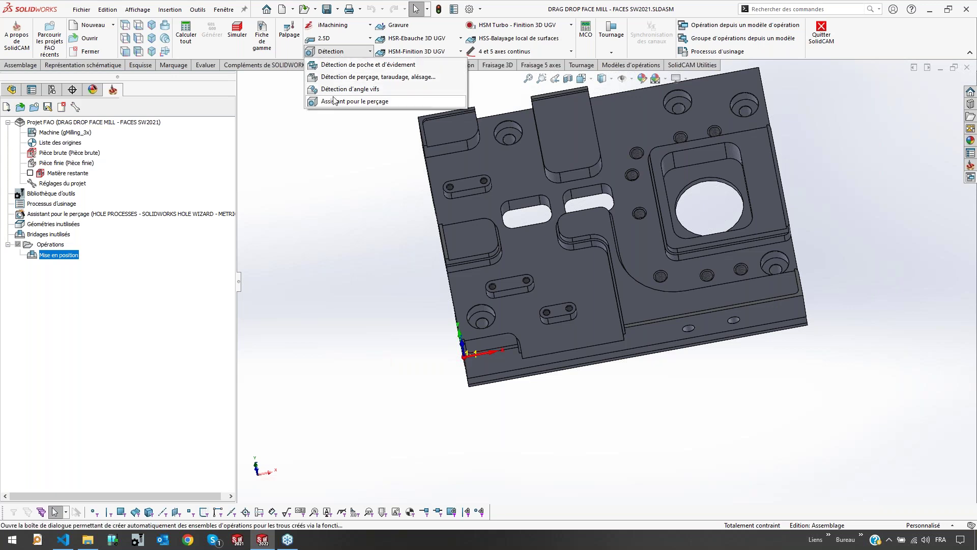
left_click(351, 39)
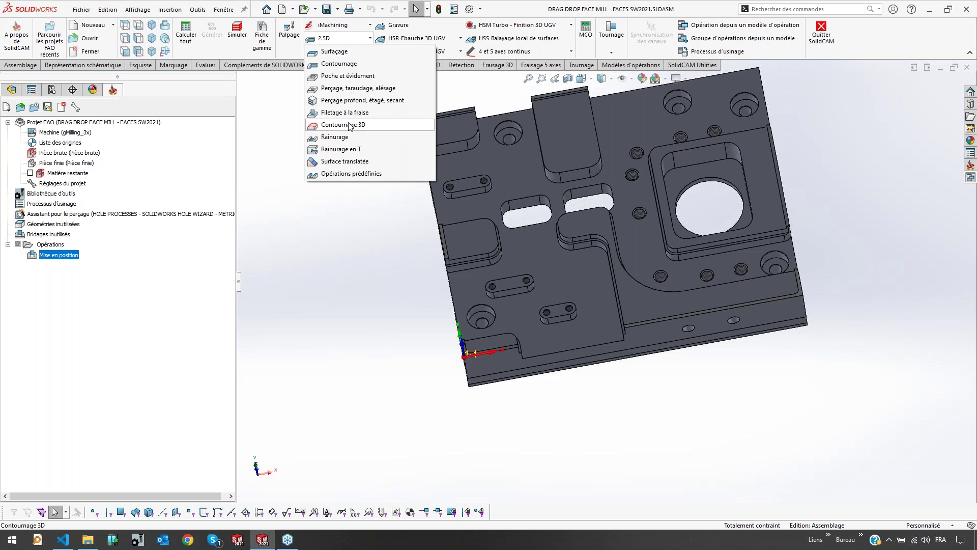
Start a 2.5D face milling operation (Surfaçage) and collapse its dialog to uncover the plate
scroll(695, 162, "up", 4)
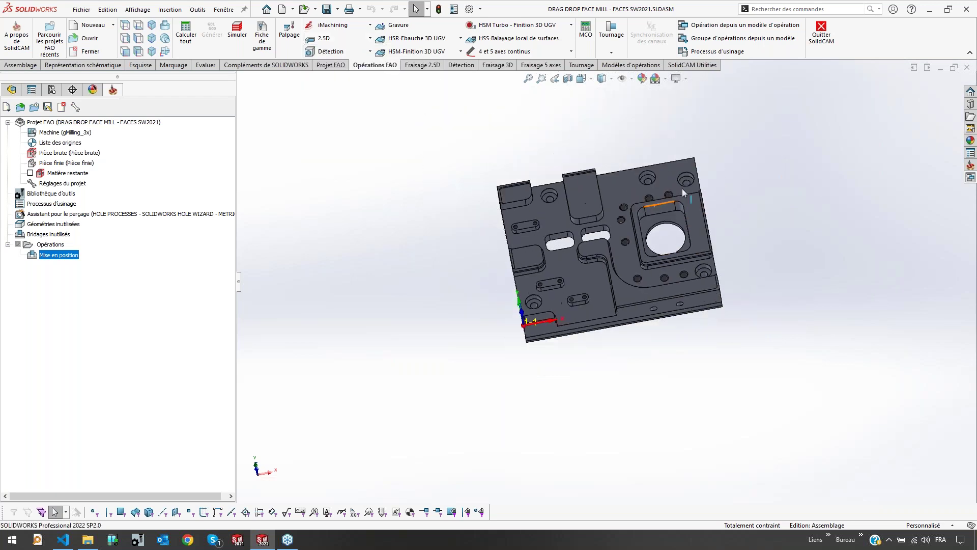
scroll(683, 188, "down", 5)
middle_click_drag(608, 260, 565, 226)
scroll(564, 227, "up", 3)
scroll(564, 227, "up", 2)
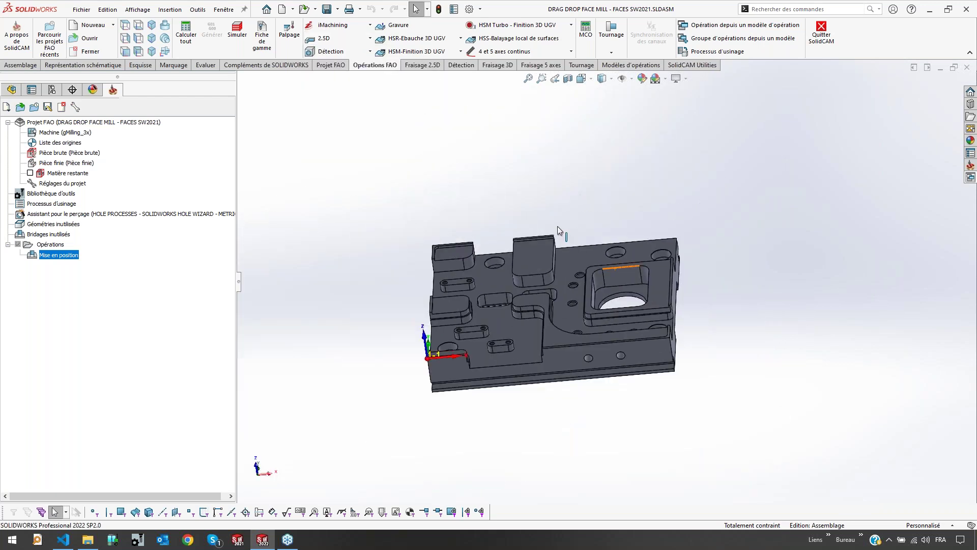
left_click(329, 38)
left_click(345, 53)
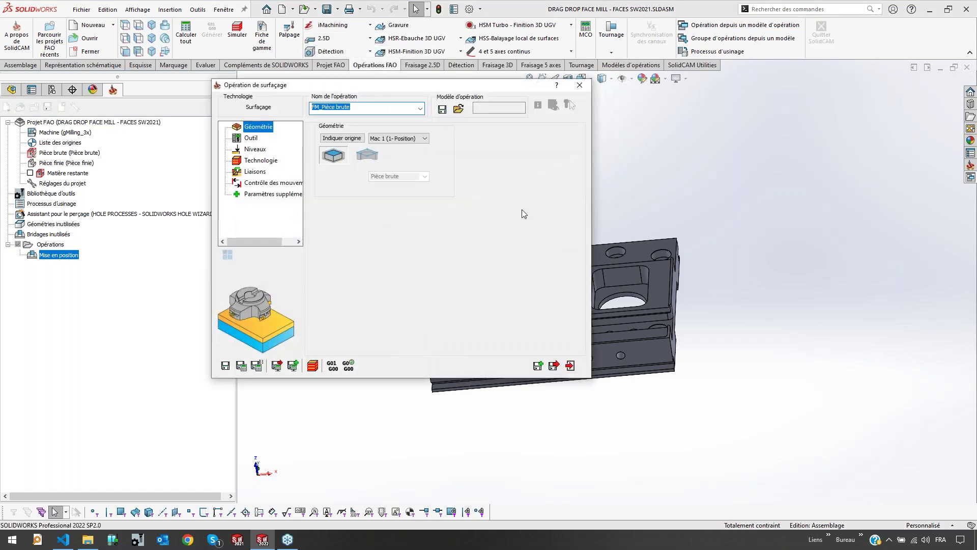
left_click_drag(385, 90, 445, 137)
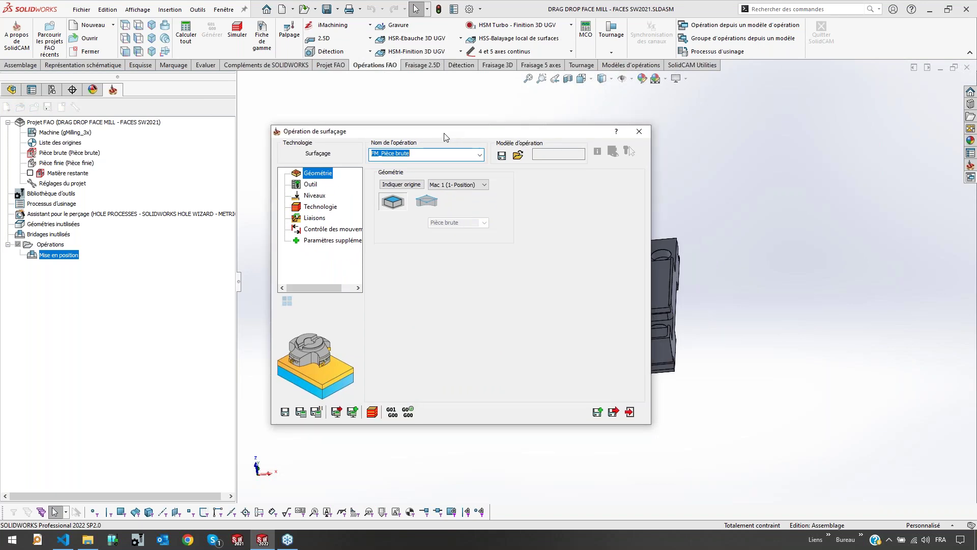
double_click(503, 131)
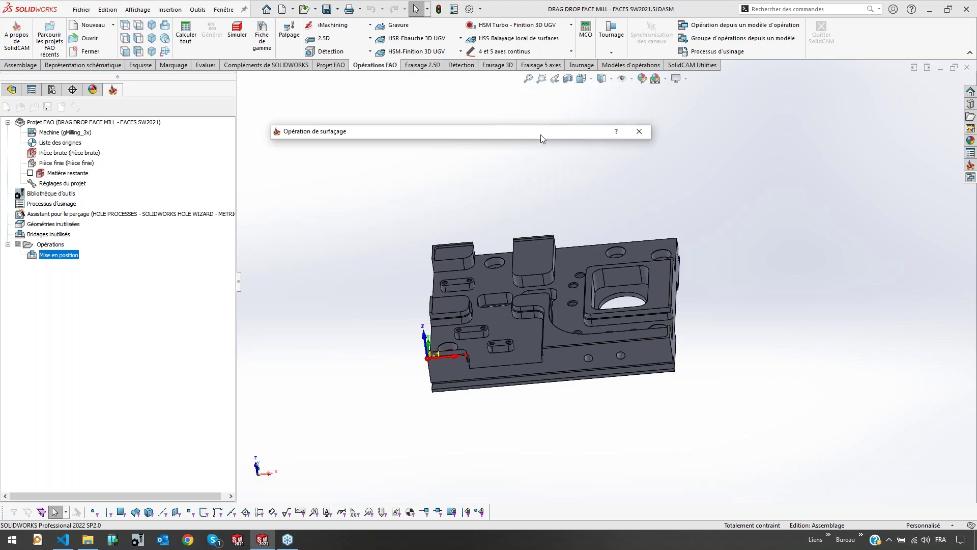
Measure the normal distance between the tall rear pad's top face and the plate's main face
middle_click_drag(576, 234, 575, 263)
scroll(575, 264, "down", 3)
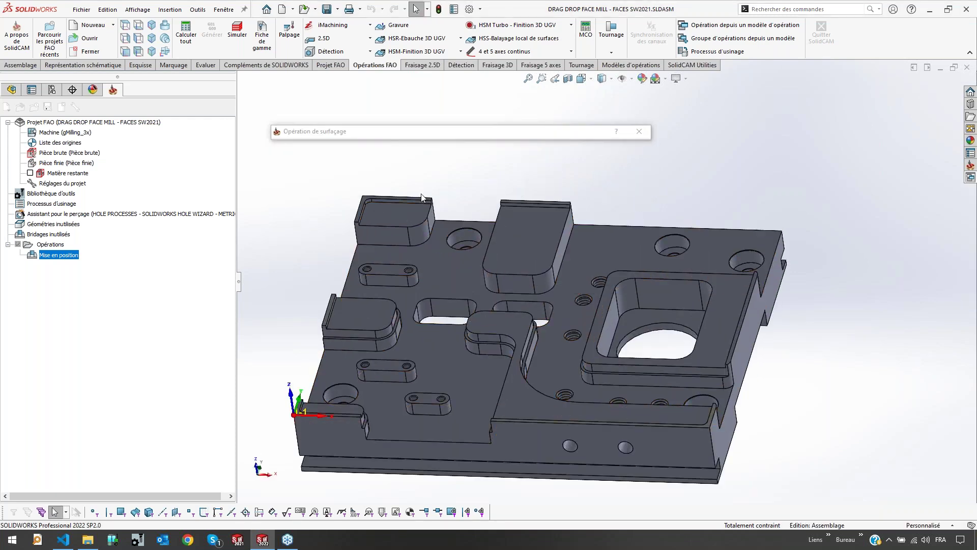
left_click(511, 248)
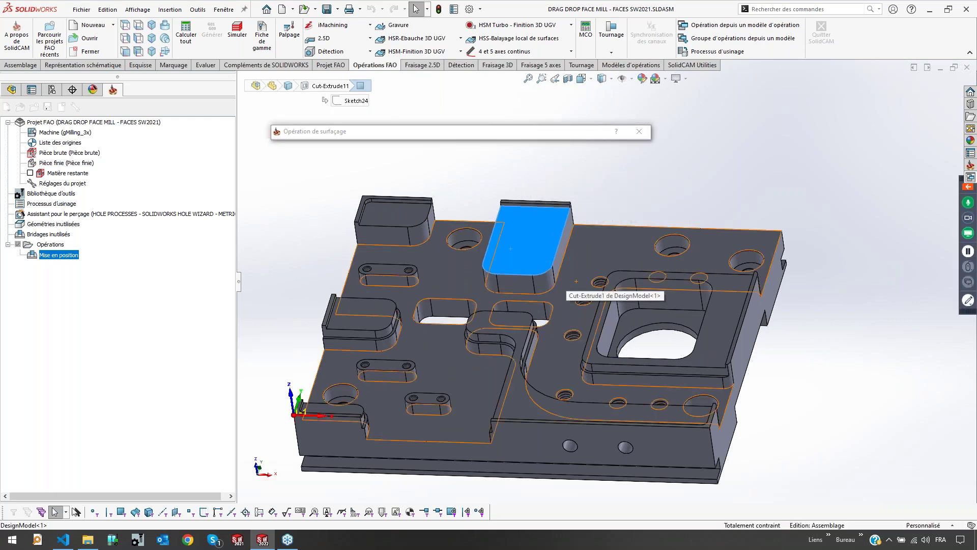
left_click(566, 281, "ctrl")
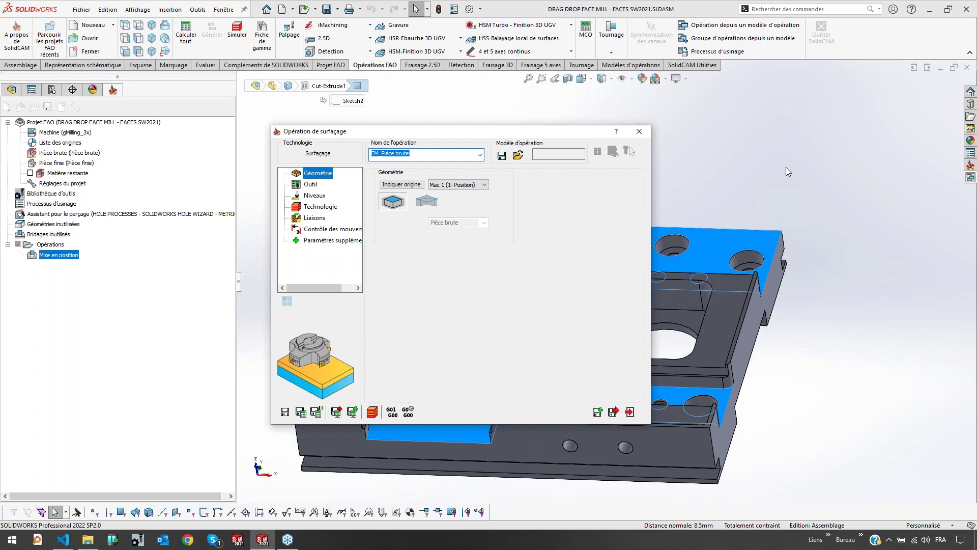
Base the facing geometry on the stock (Pièce brute) and add a 40 mm face mill to the spindle magazine as tool 1
left_click(395, 202)
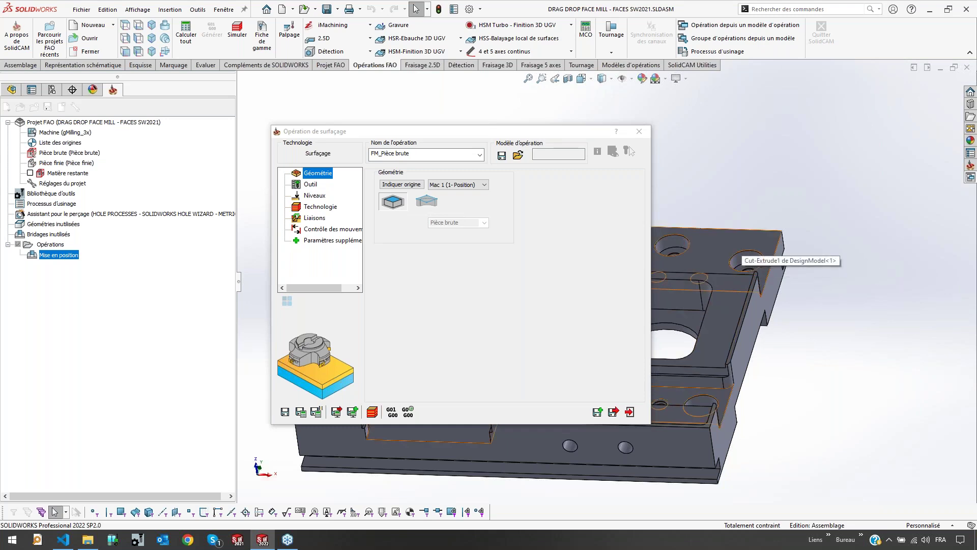
left_click(308, 185)
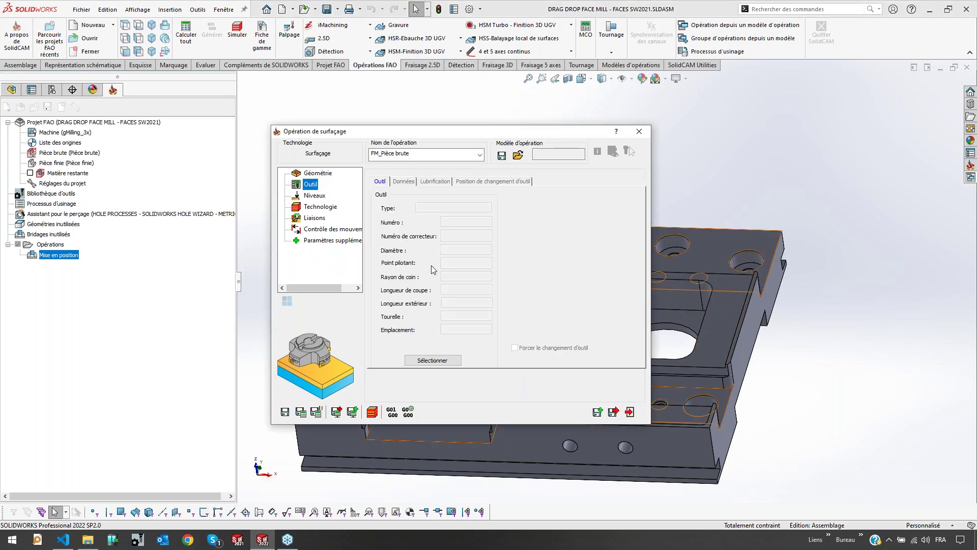
left_click(433, 360)
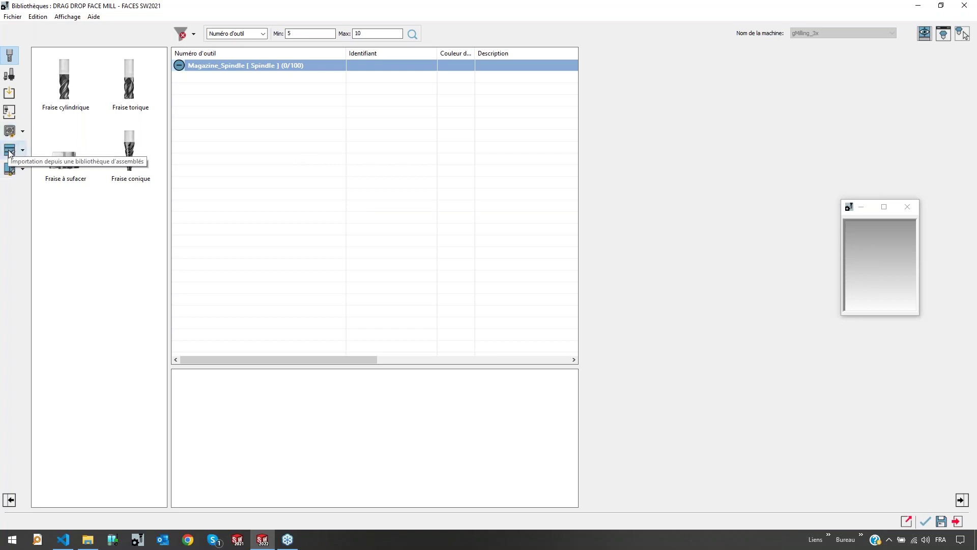
left_click_drag(63, 160, 315, 103)
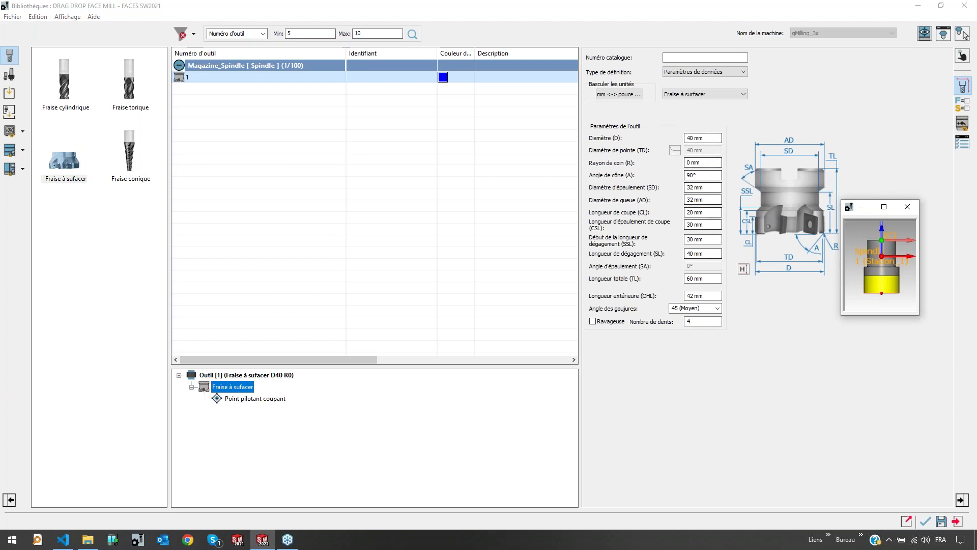
Check the face mill's cutting data, enable its cursor preview to compare it with the plate, and accept the tool
left_click(962, 104)
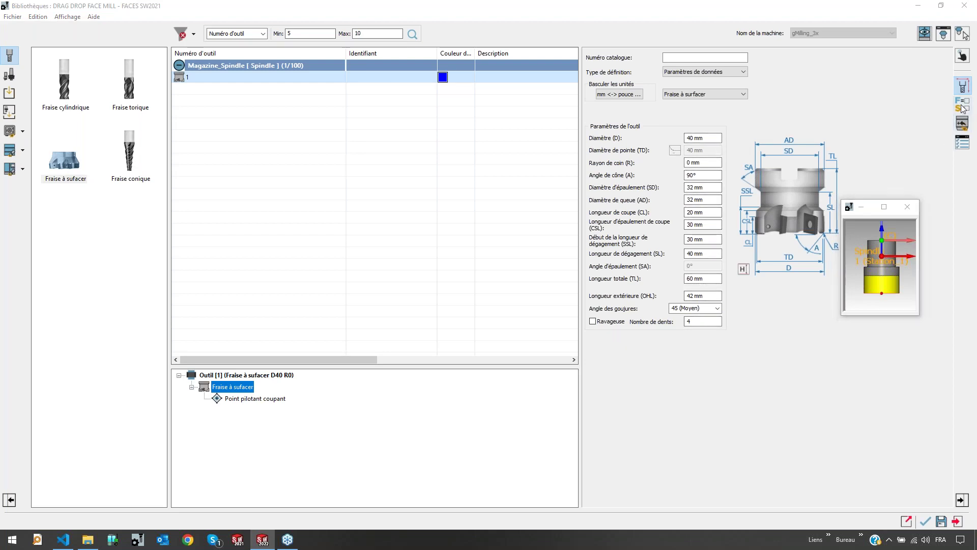
left_click(963, 34)
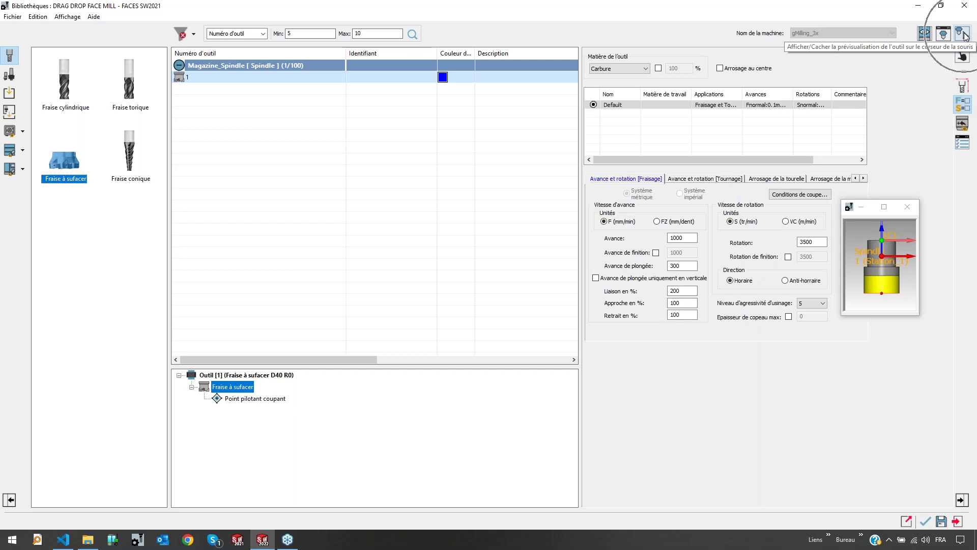
left_click(919, 6)
middle_click_drag(682, 255, 731, 261)
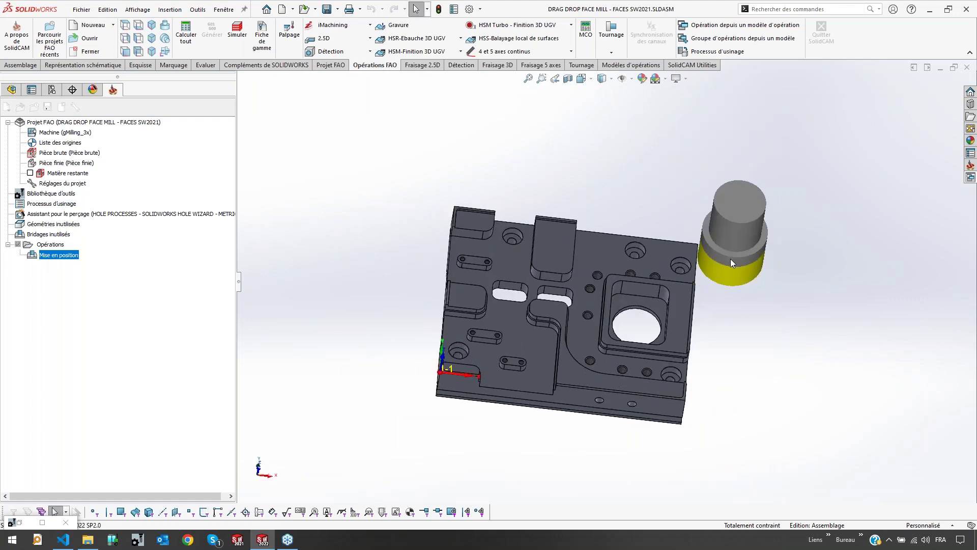
left_click(41, 524)
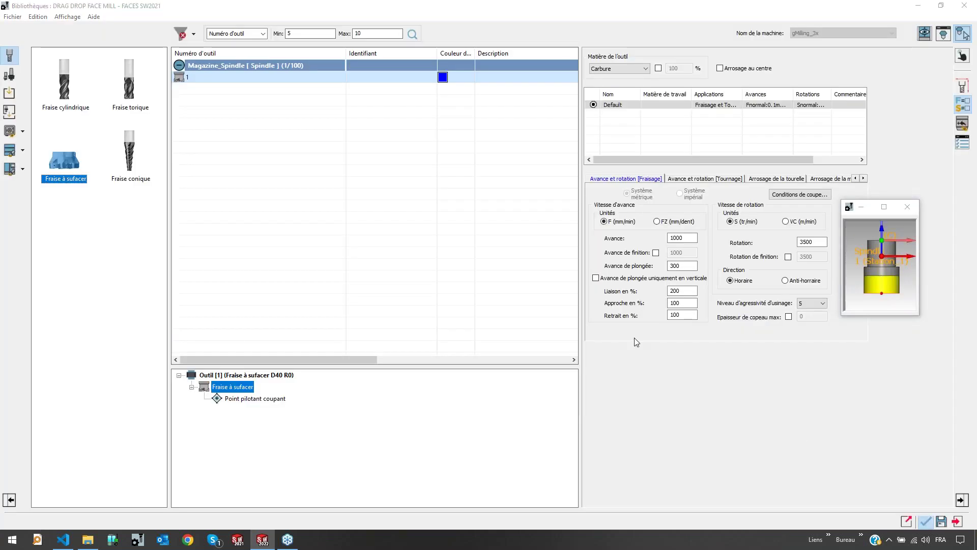
Check the machining levels and the Hachurage technology settings, and save and calculate the facing operation
left_click(307, 197)
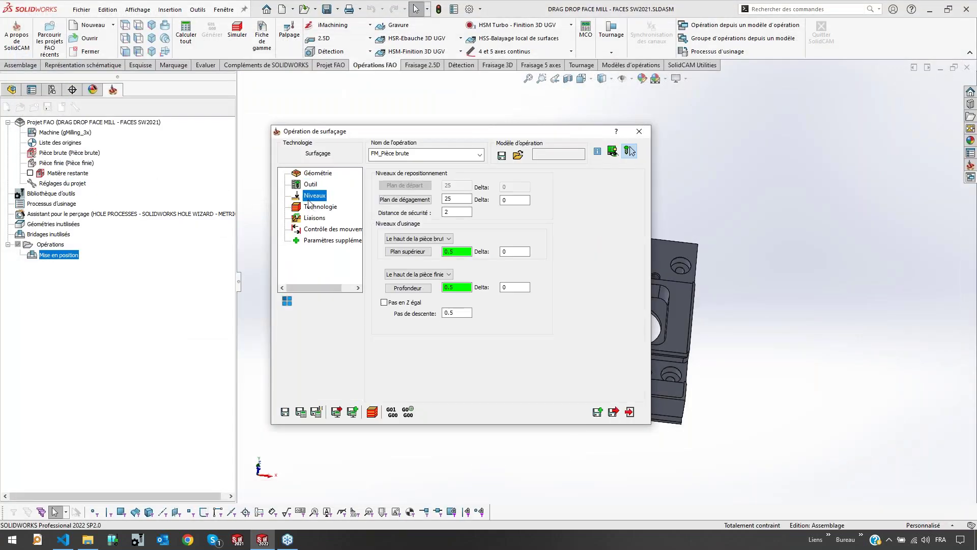
left_click(460, 250)
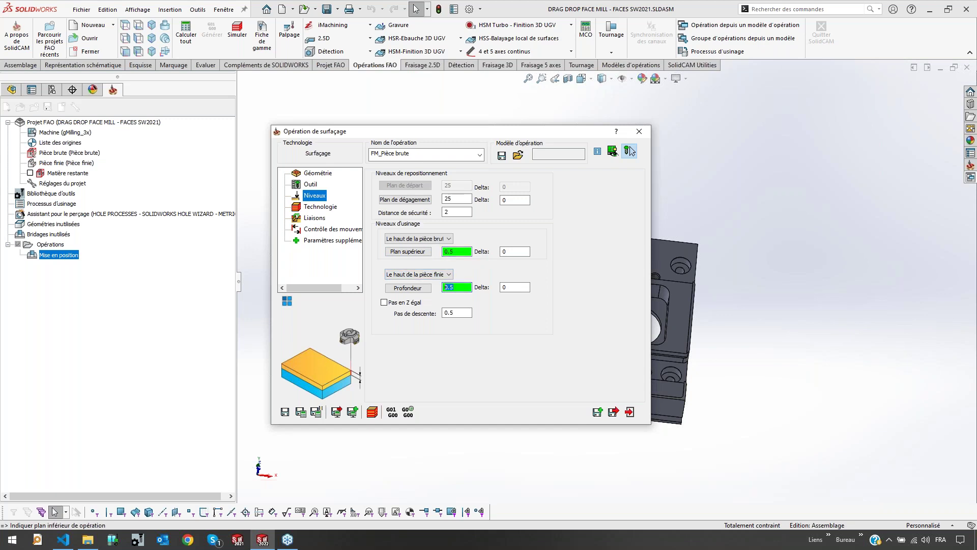
left_click(320, 207)
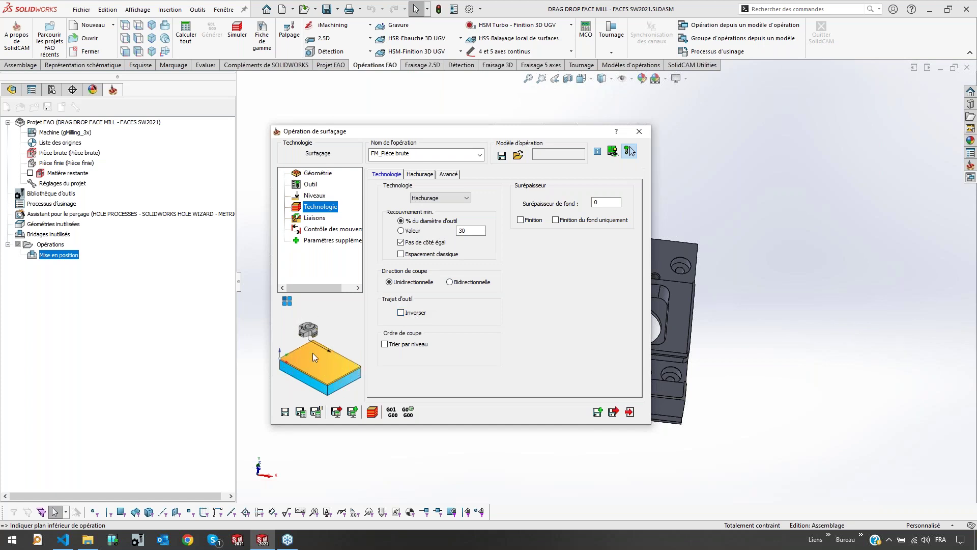
left_click(301, 413)
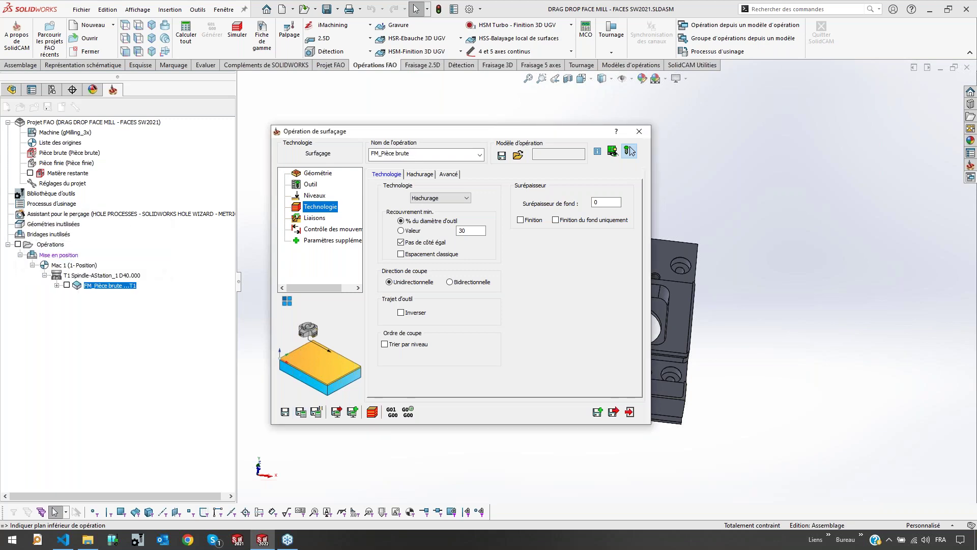
Simulate the facing operation with solid verification and advance step by step through the first passes over the stock
left_click(375, 413)
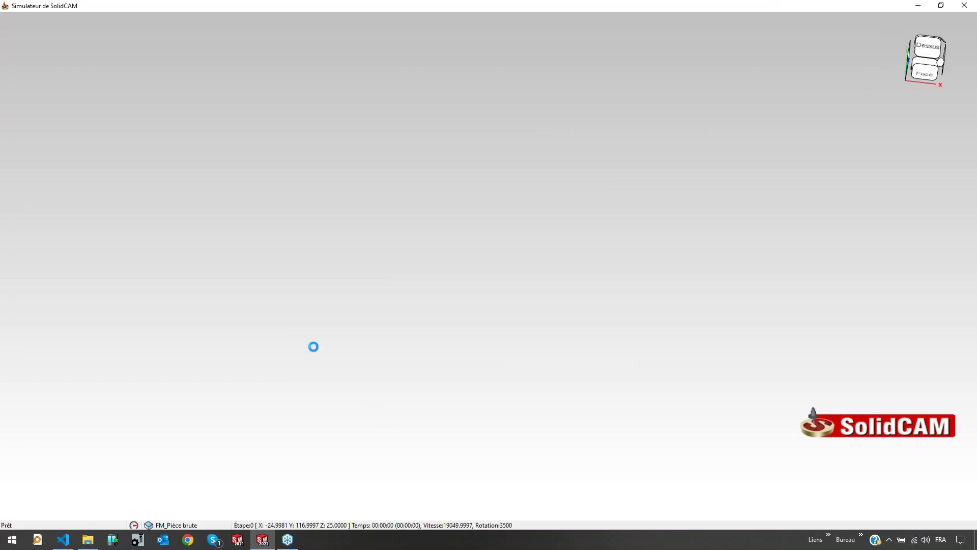
left_click(86, 22)
middle_click_drag(361, 300, 354, 282)
left_click(551, 488)
left_click(551, 489)
left_click(550, 483)
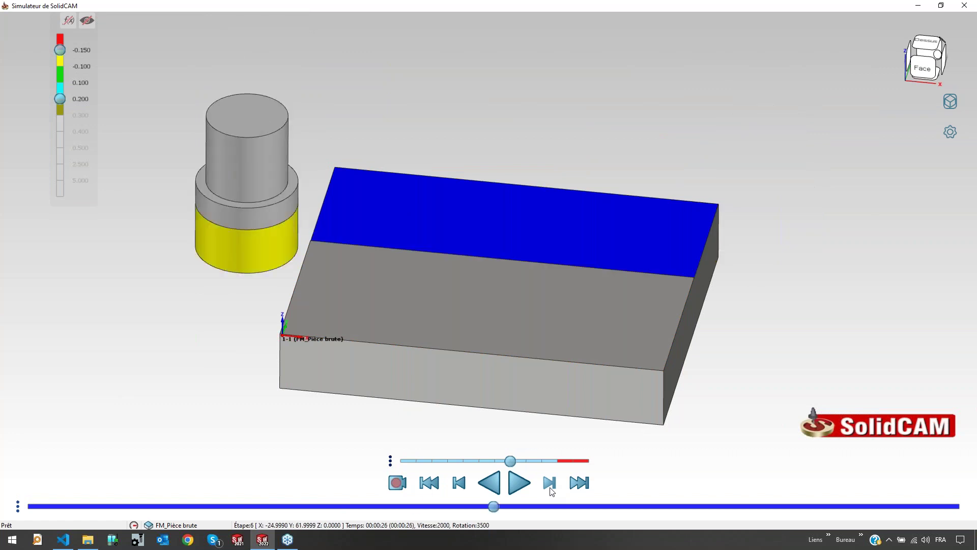
left_click(550, 483)
Display the toolpath in the simulation, inspect individual facing passes, and play the machining through to the end
left_click(950, 100)
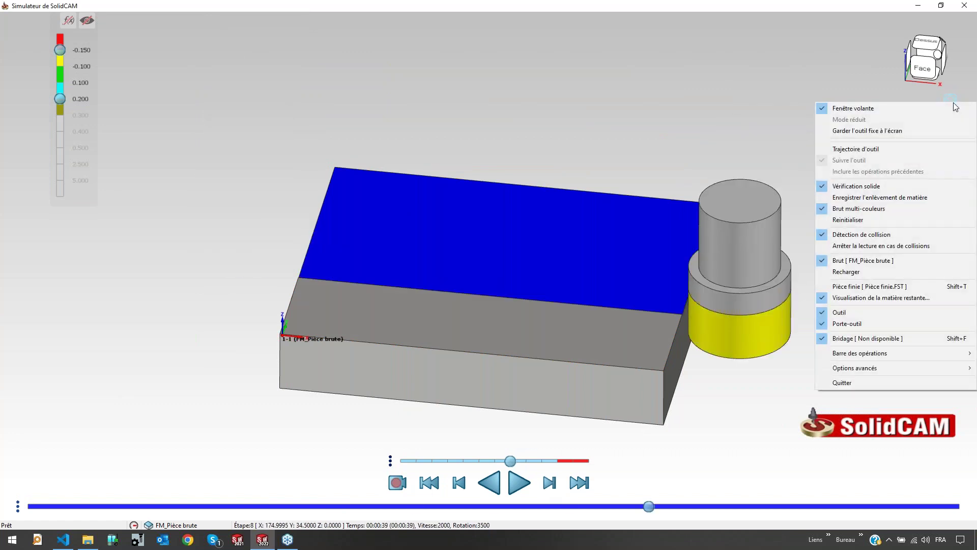
left_click(860, 151)
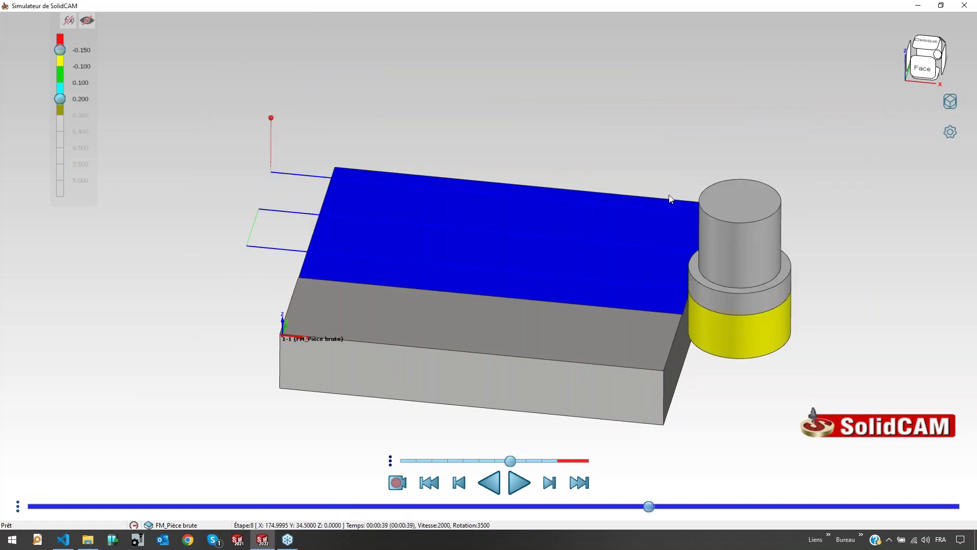
left_click(411, 176)
left_click(747, 262)
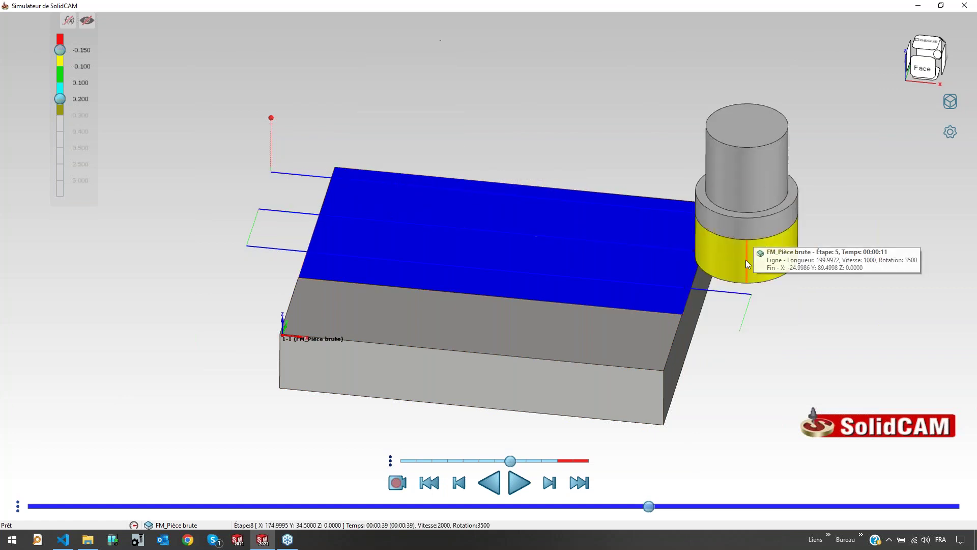
left_click(742, 292)
left_click(528, 478)
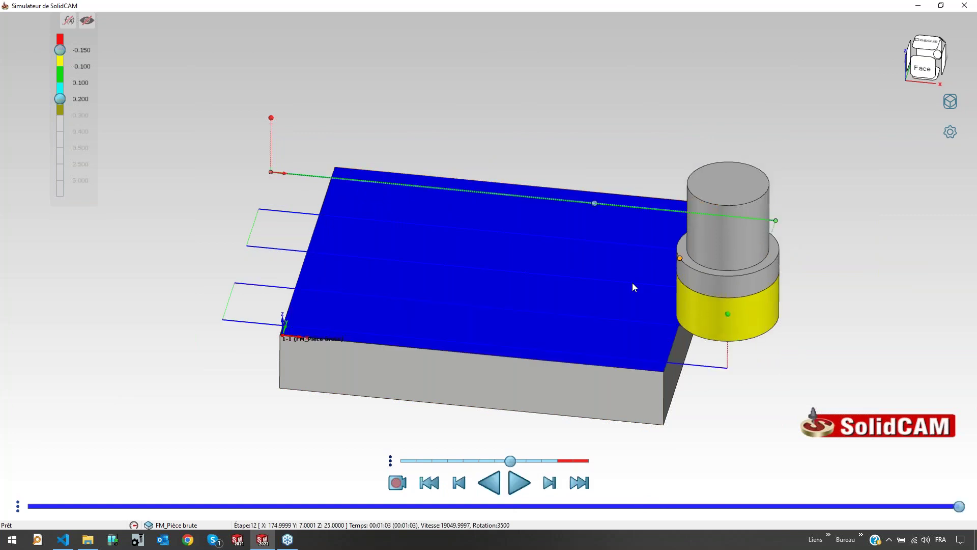
Compare the remaining material with the finished part using the colour scale, examine the faced stock, and close the simulator
left_click(85, 26)
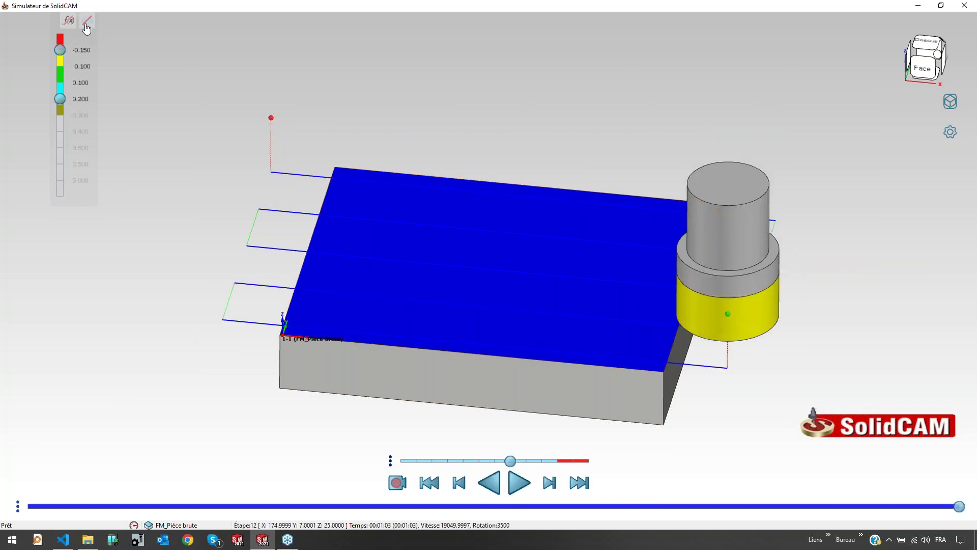
left_click(87, 20)
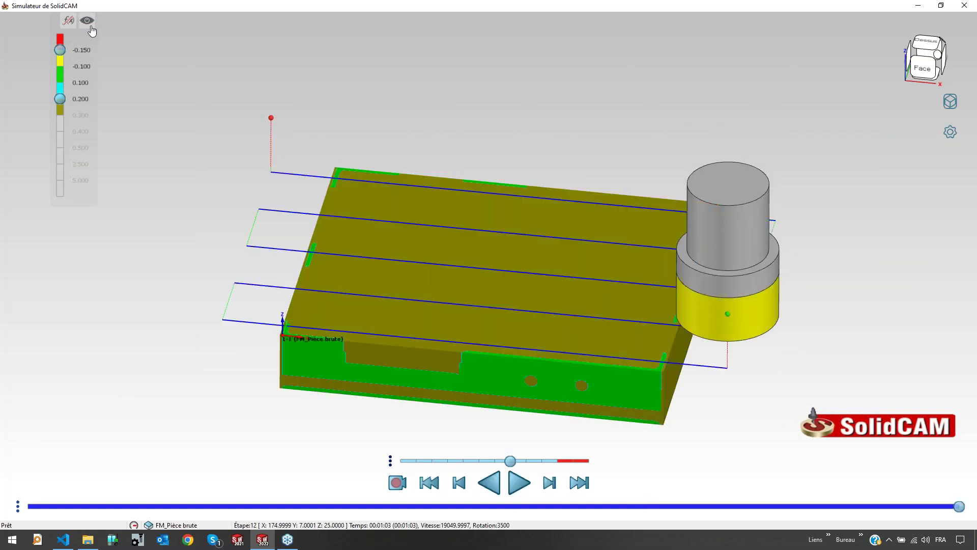
middle_click_drag(295, 204, 200, 188)
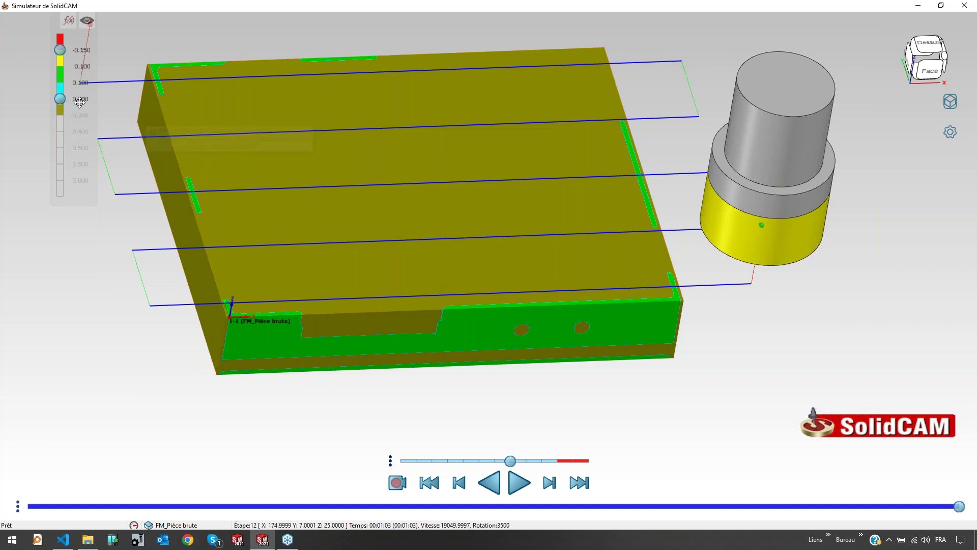
scroll(190, 119, "down", 2)
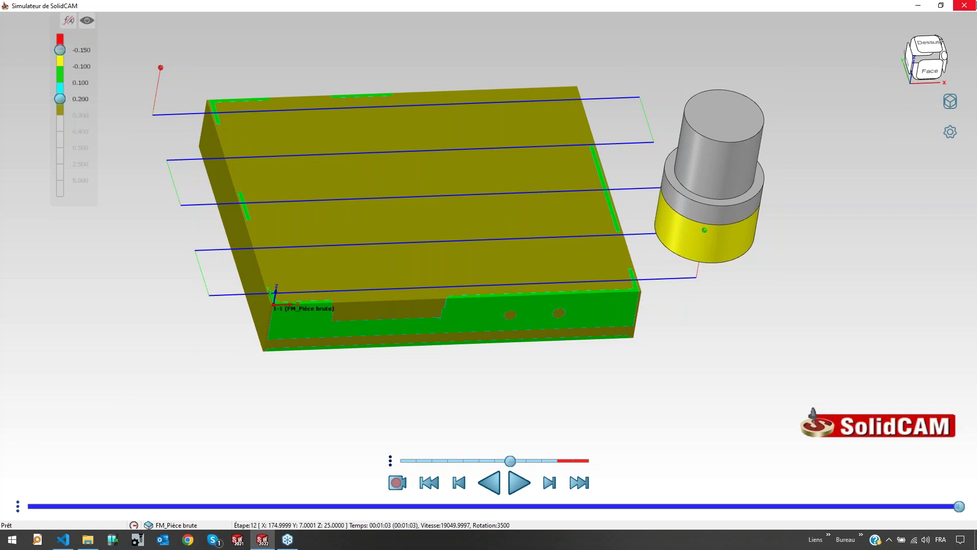
left_click(965, 6)
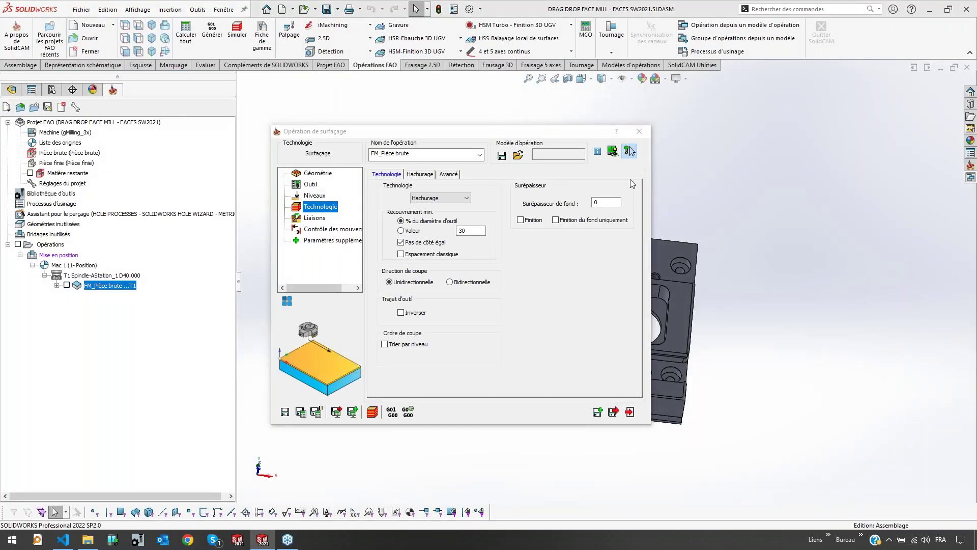
Close the face milling operation and examine the plate's stepped levels alongside the available 2.5D operation types
left_click(636, 133)
scroll(601, 317, "down", 3)
middle_click_drag(649, 346, 643, 288)
scroll(591, 305, "up", 1)
scroll(713, 334, "down", 1)
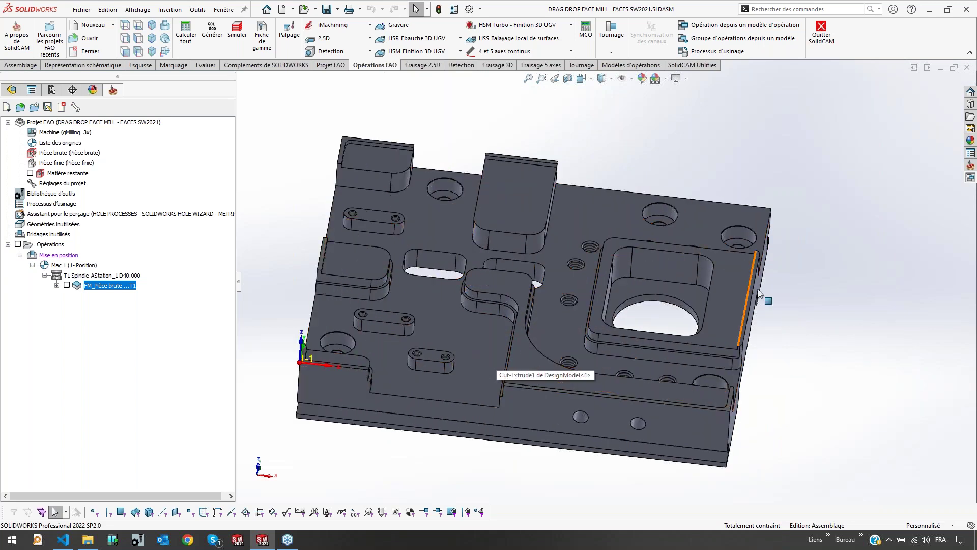
middle_click_drag(719, 307, 565, 193)
left_click(338, 40)
left_click(501, 198)
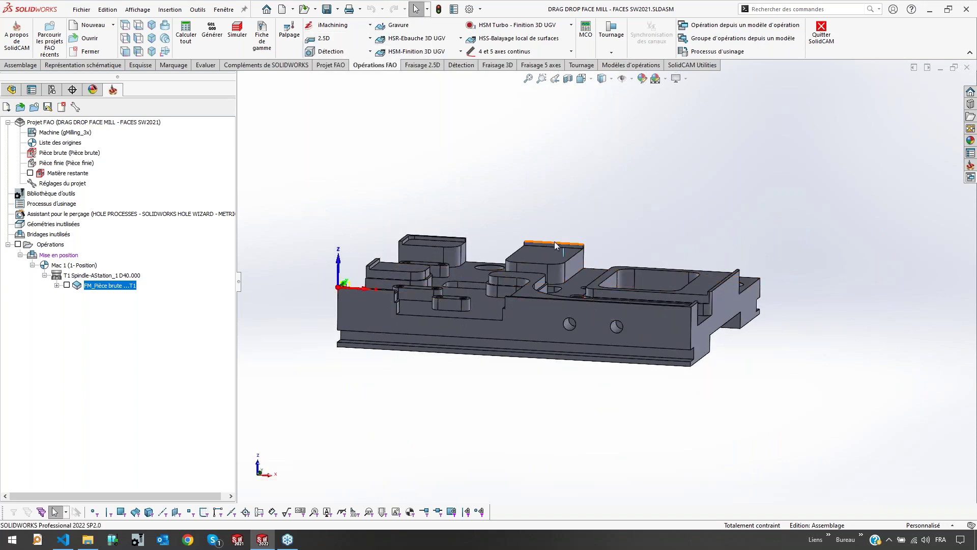
Highlight together the top faces of the raised pads, the curved wall and the rectangular pocket's frame
left_click(540, 252)
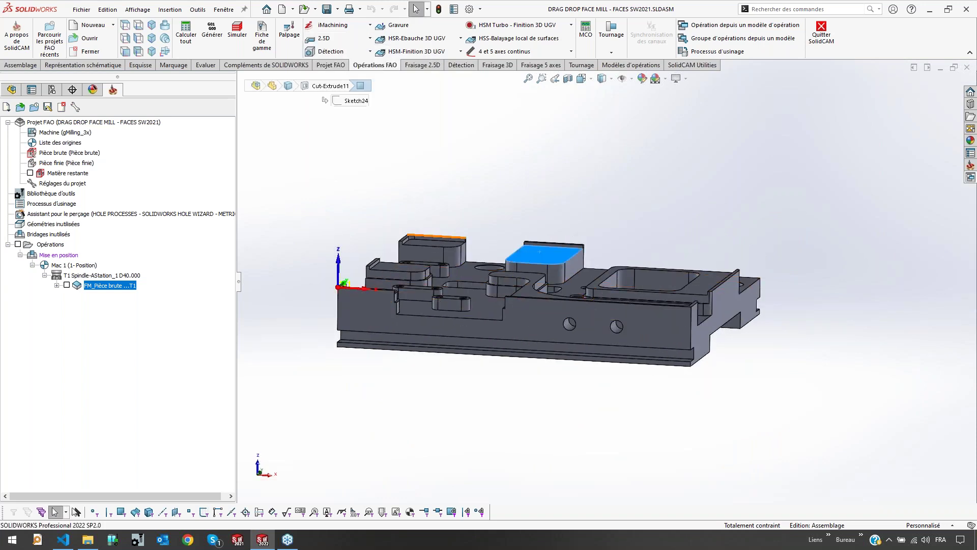
left_click(433, 243, "ctrl")
left_click(413, 267, "ctrl")
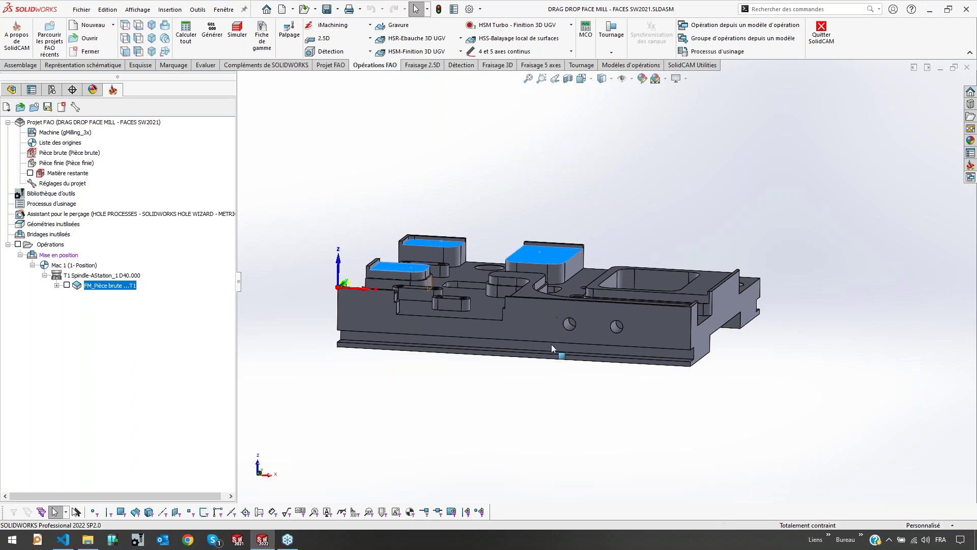
mouse_move(520, 285)
middle_mouse_down()
mouse_move(532, 340)
mouse_move(535, 255)
mouse_move(531, 275)
middle_mouse_up()
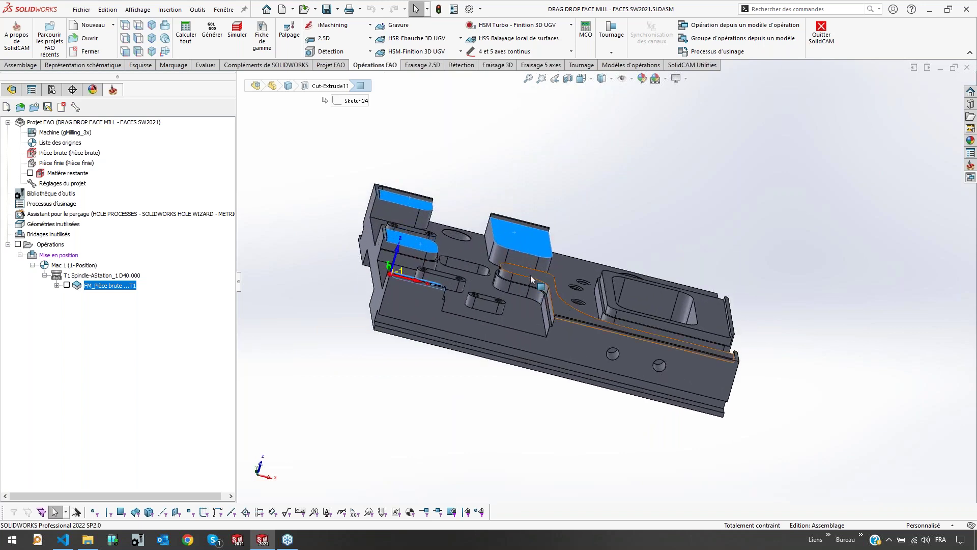
left_click(613, 302, "ctrl")
middle_click_drag(613, 303, 625, 328)
scroll(625, 328, "down", 3)
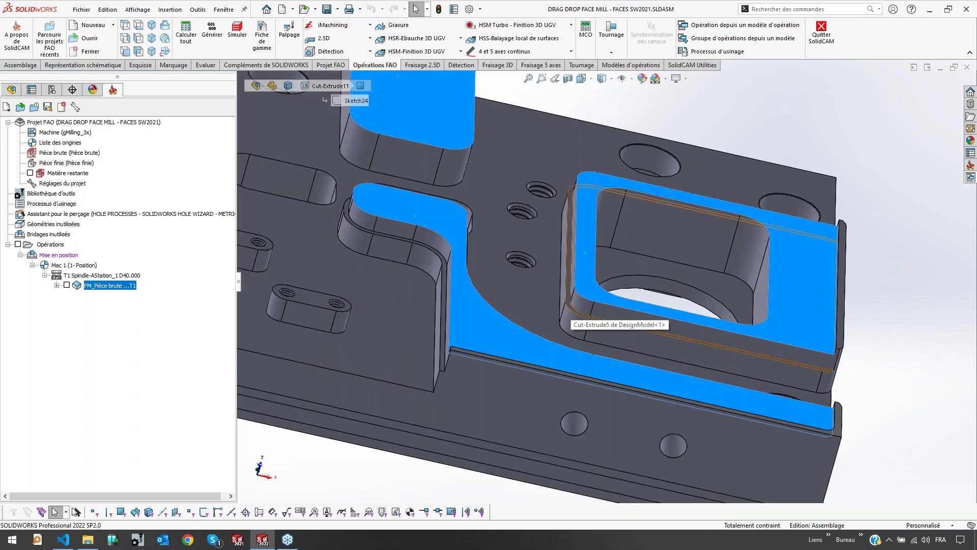
Highlight the narrow ledge faces around the rectangular pocket's frame and the curved wall, and clear the selection
left_click(568, 306)
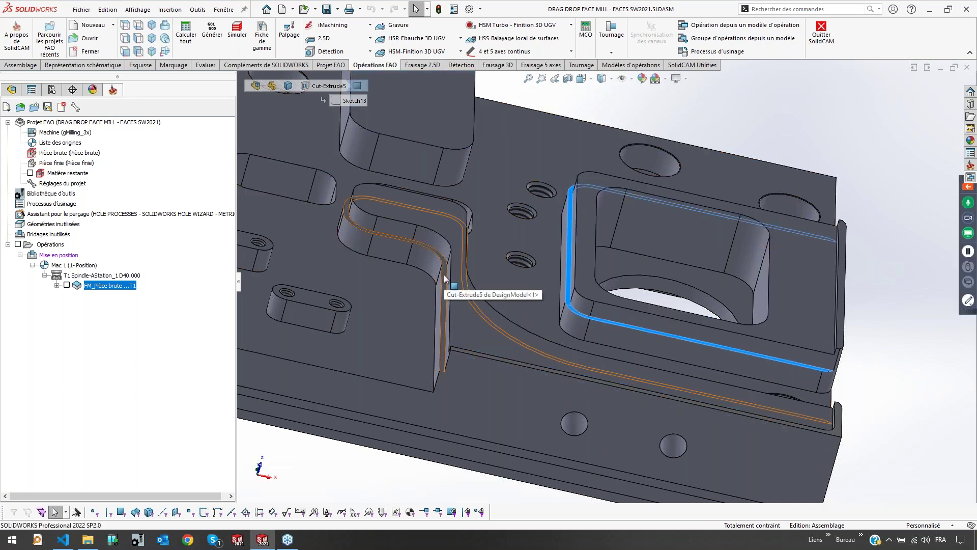
left_click(444, 274, "ctrl")
scroll(484, 333, "up", 1)
scroll(485, 333, "up", 3)
key("Escape")
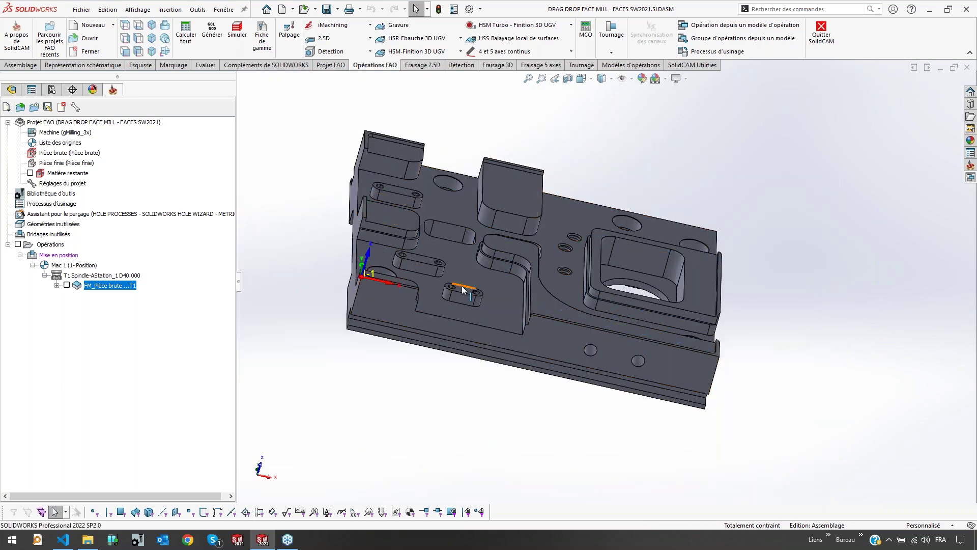
Highlight the top faces of the small two-hole bosses, clear the selection, and examine the plate's pockets and openings
left_click(461, 292)
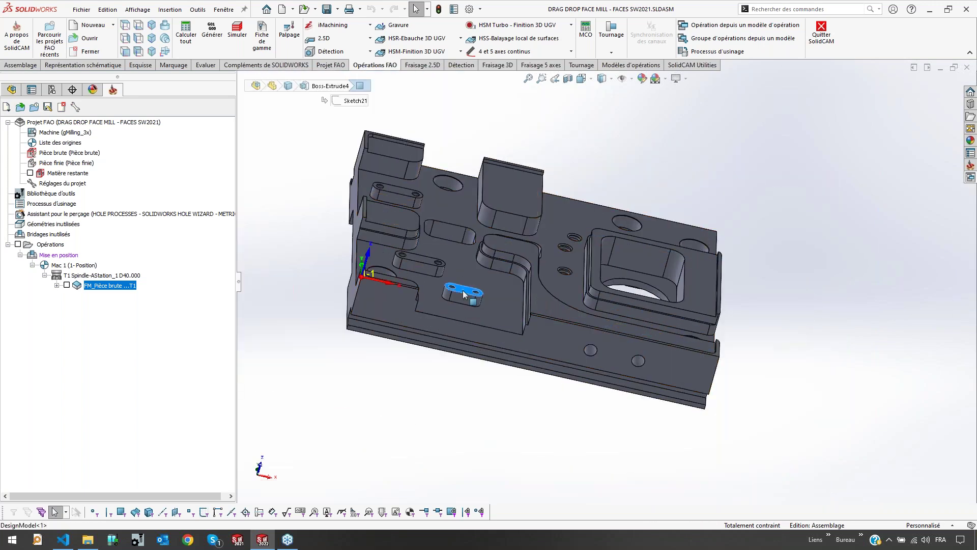
left_click(427, 263, "ctrl")
left_click(458, 210)
left_click(470, 401)
middle_click_drag(450, 223, 453, 243)
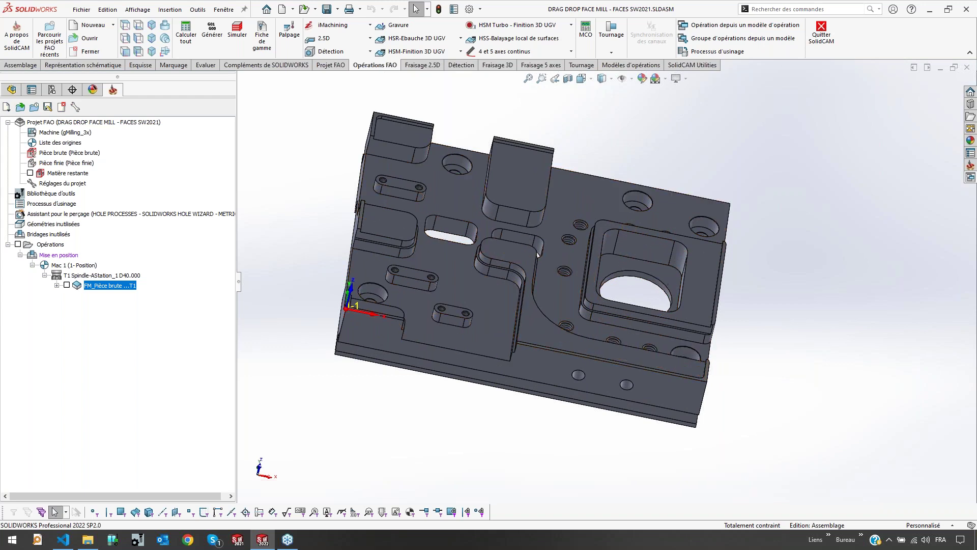
middle_click_drag(640, 281, 631, 326)
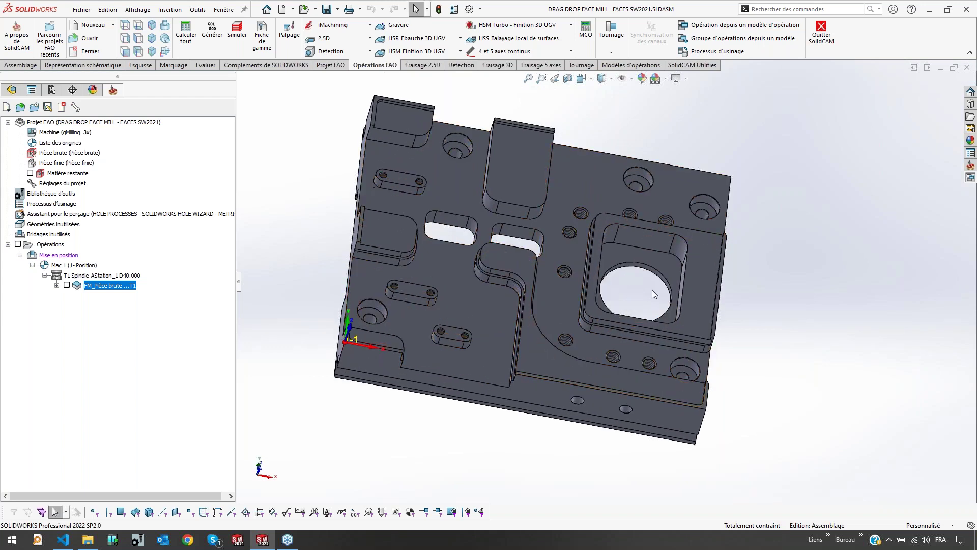
Start a pocket recognition operation and begin a new face geometry for it
left_click(336, 52)
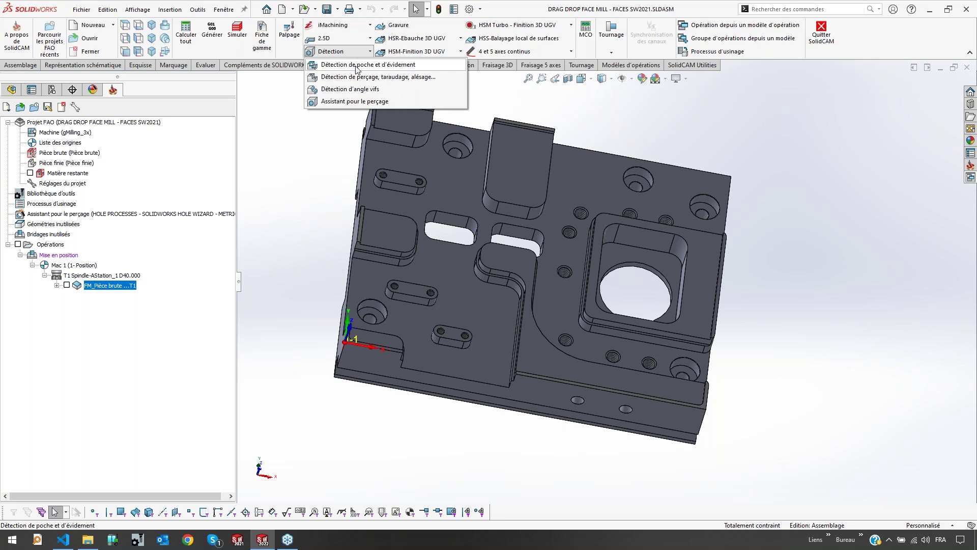
left_click(357, 65)
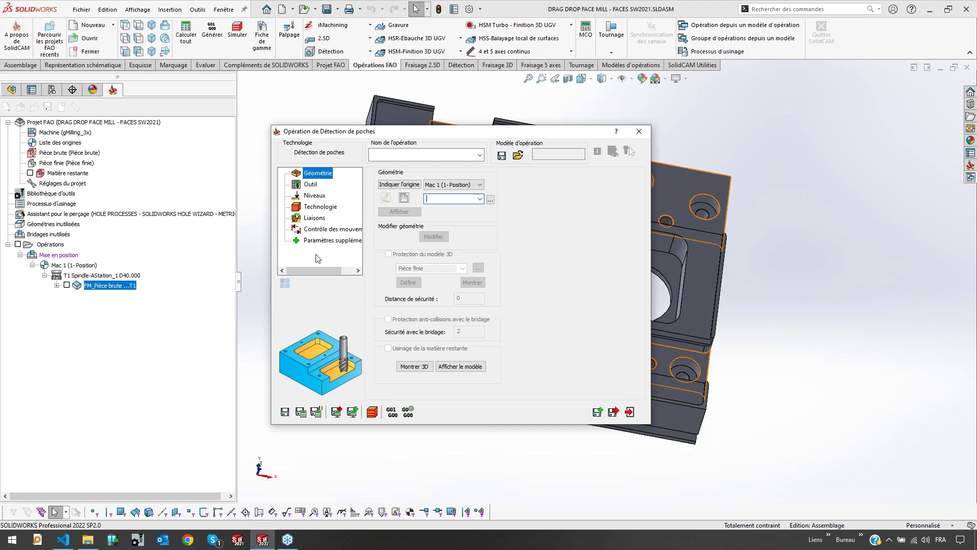
left_click(404, 198)
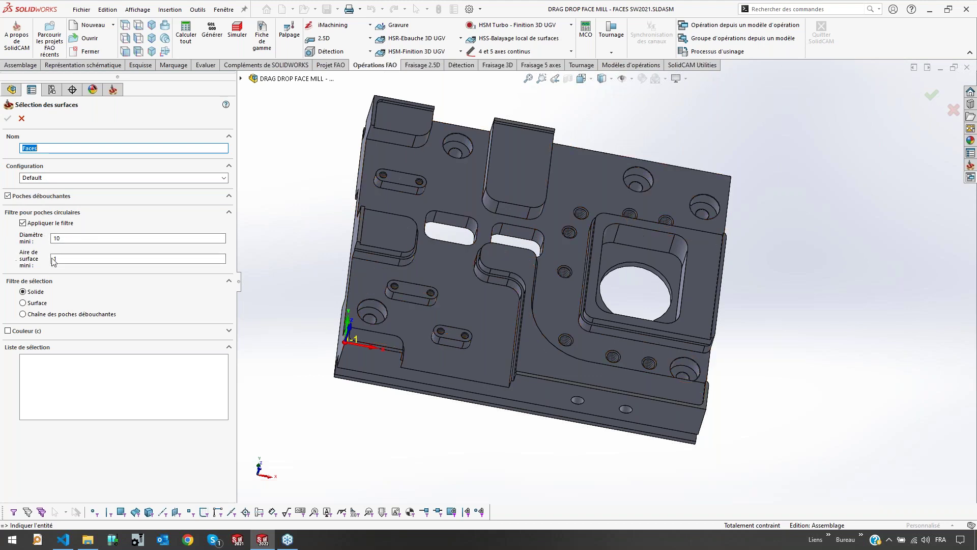
Try detecting the plate's faces as a solid with through pockets excluded, inspect the openings, and discard the selection
left_click(31, 237)
left_click(20, 197)
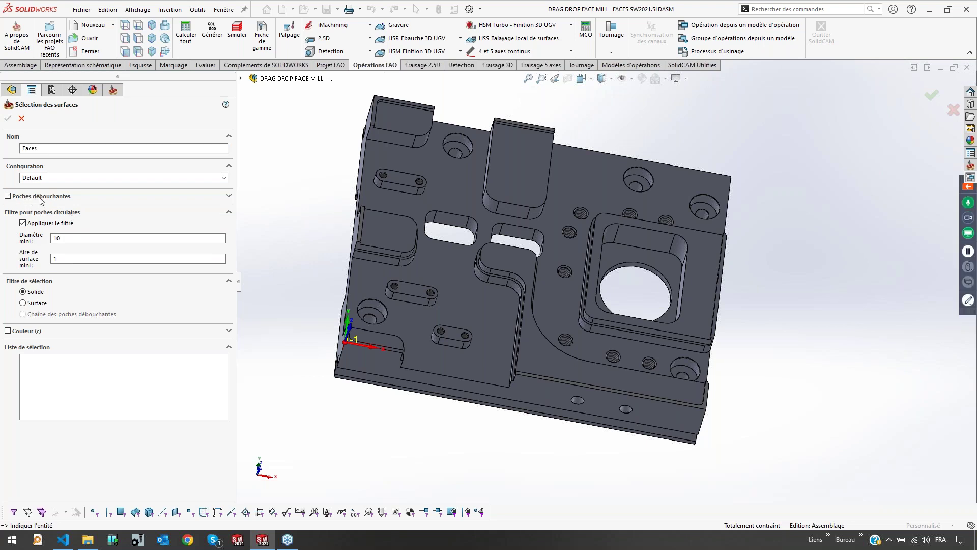
left_click(474, 282)
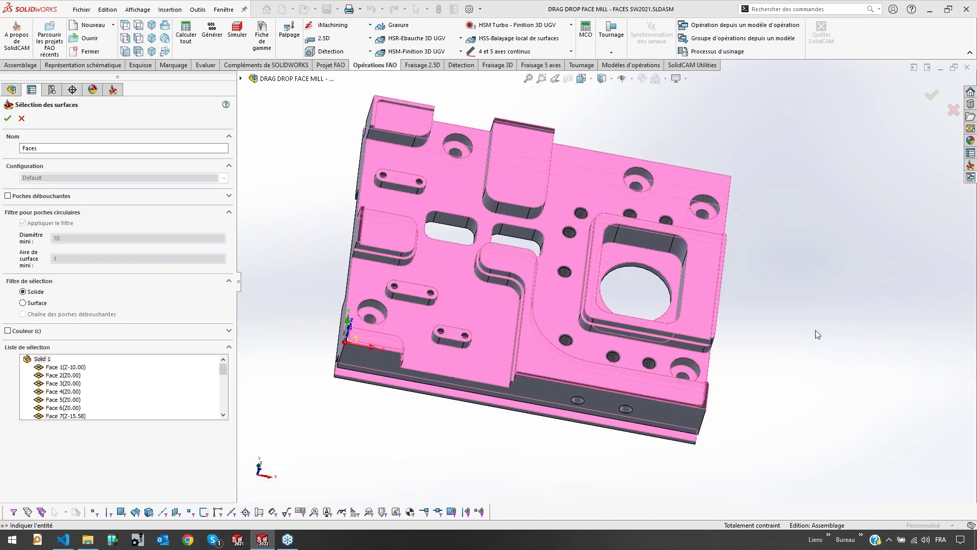
middle_click_drag(413, 338, 401, 396)
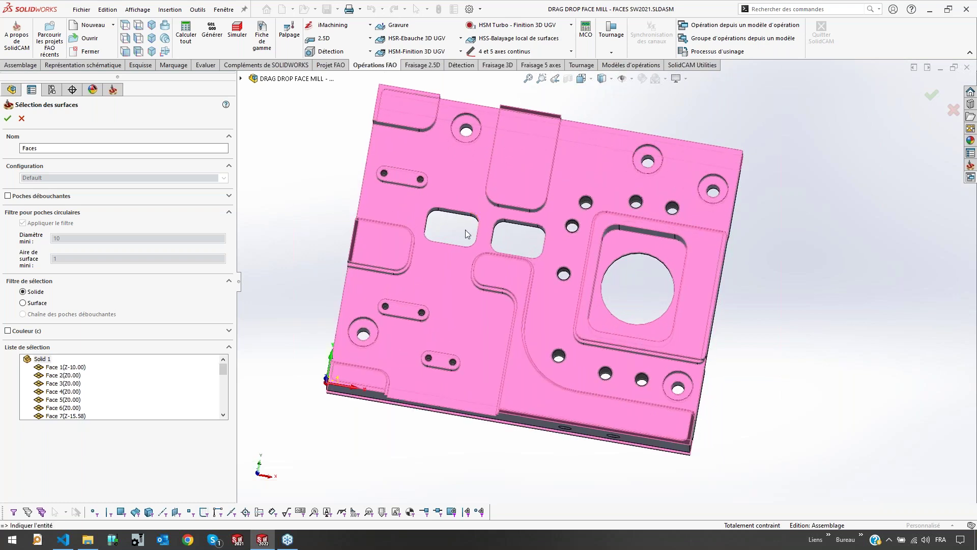
mouse_move(224, 368)
left_mouse_down()
mouse_move(224, 408)
mouse_move(224, 366)
left_mouse_up()
left_click(23, 119)
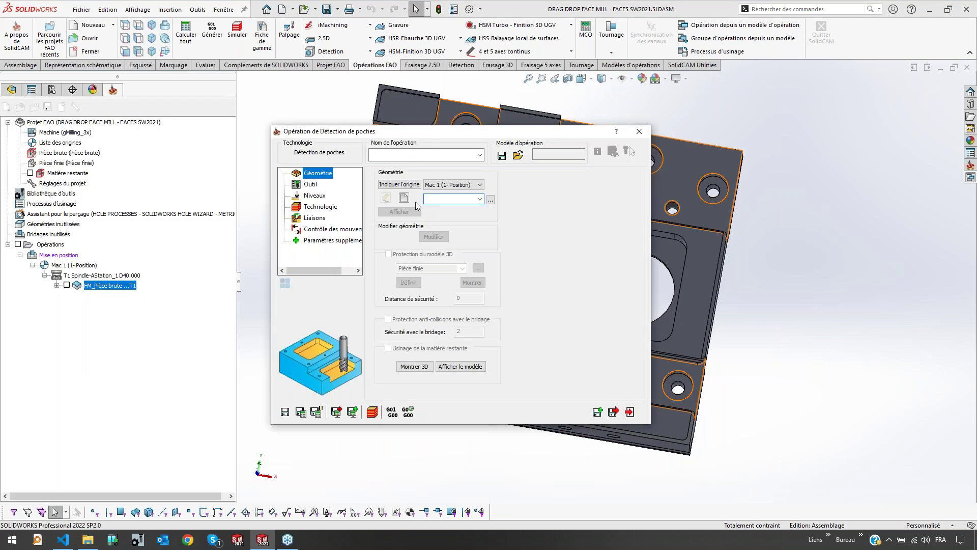
Try detecting the solid's faces with through pockets included and review the faces and through-pocket chains in the selection
left_click(407, 201)
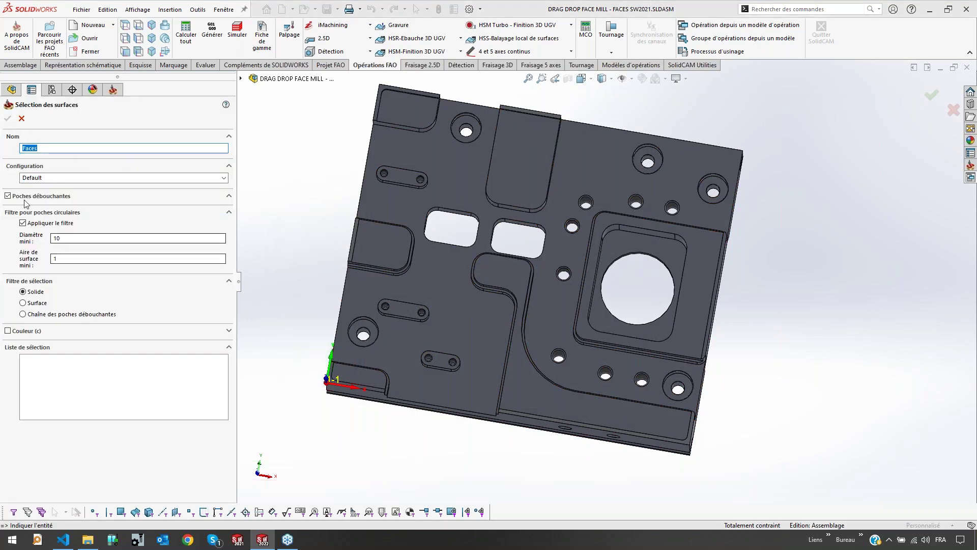
left_click(460, 189)
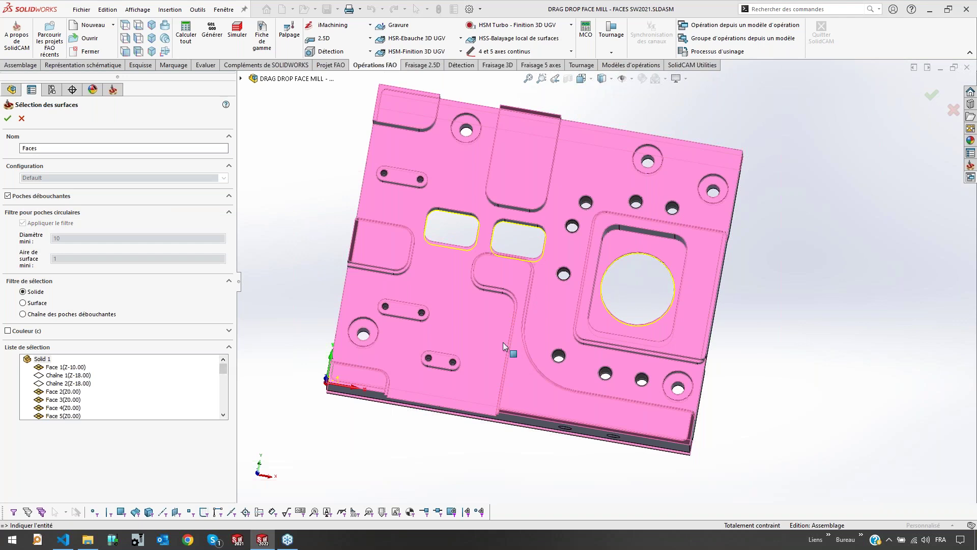
left_click(48, 378)
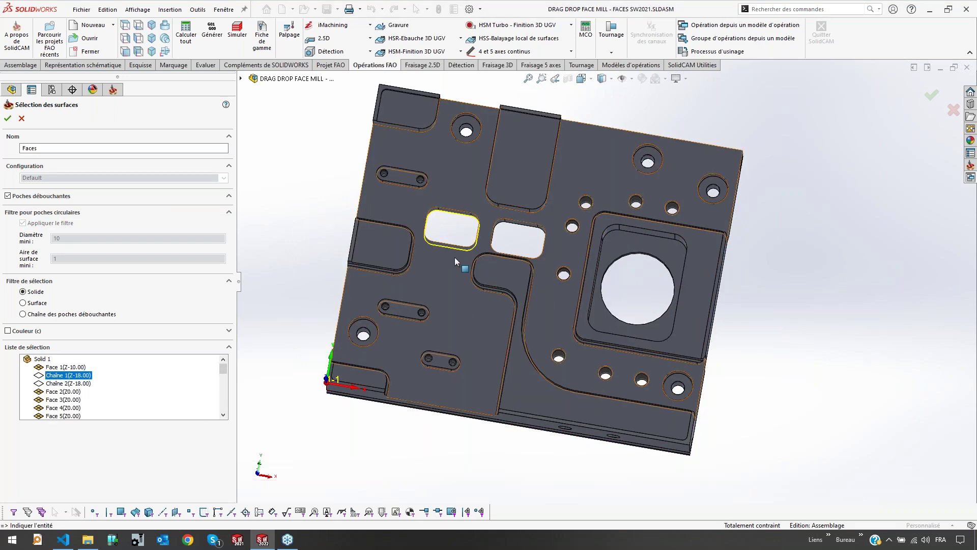
scroll(94, 404, "down", 10)
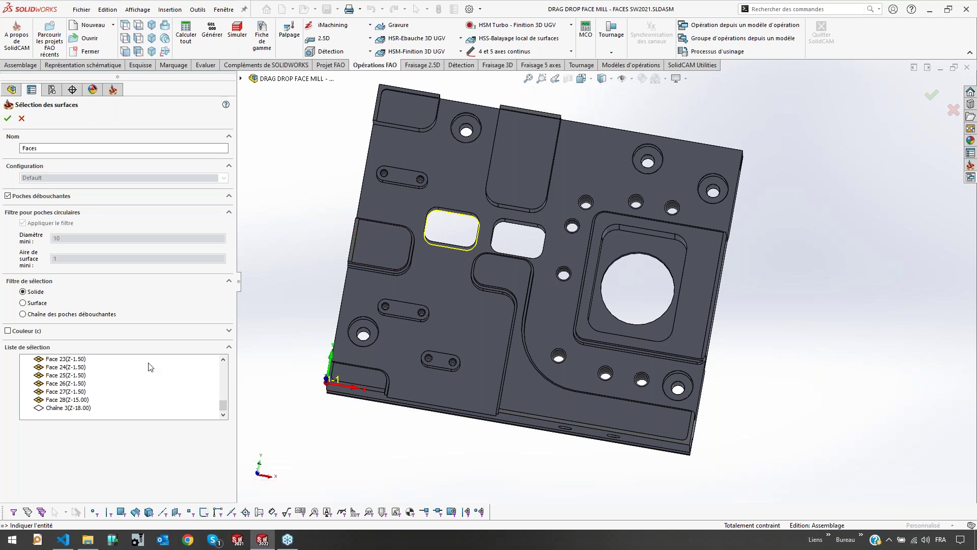
left_click_drag(221, 403, 223, 367)
left_click(33, 359)
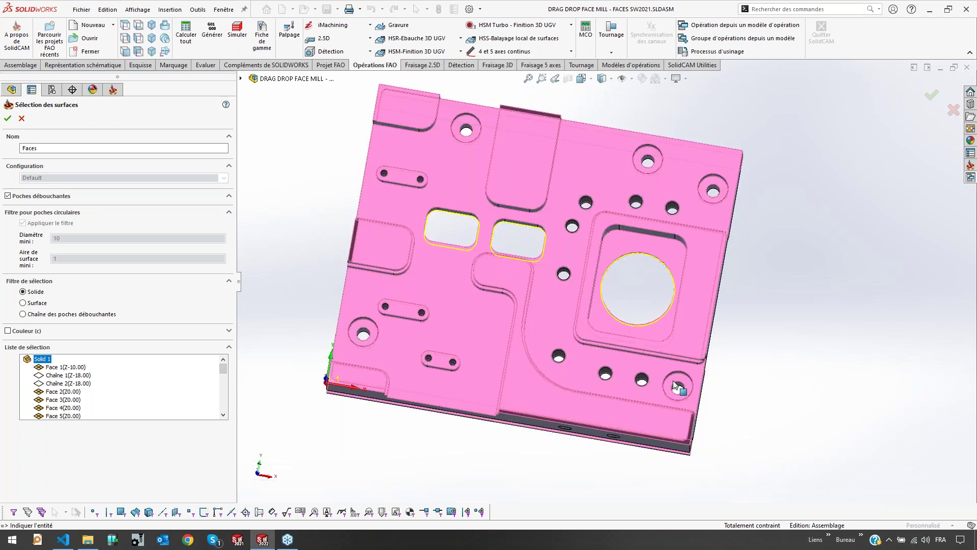
Inspect the selected floor of the corner counterbore, discard the face selection, and check the counterbore edge's diameter
scroll(676, 388, "down", 5)
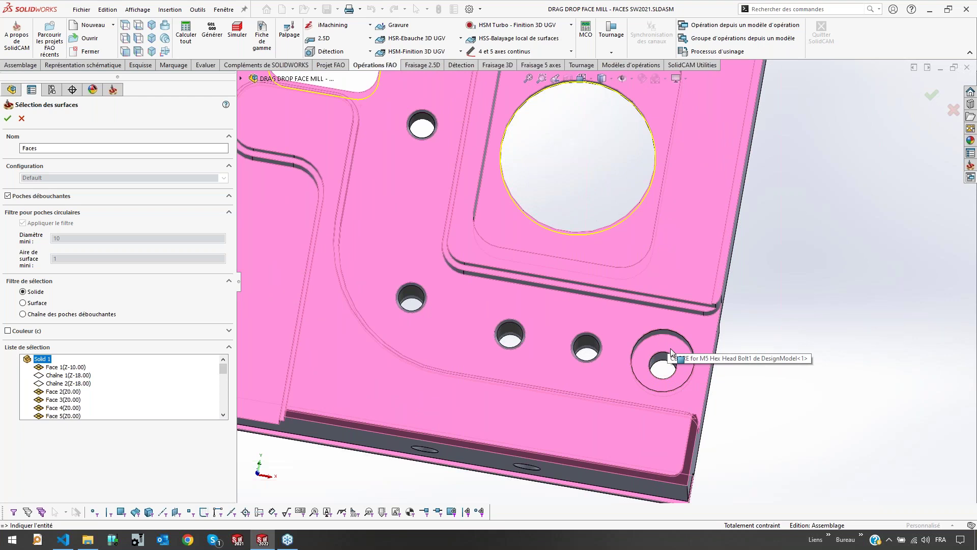
scroll(670, 348, "down", 5)
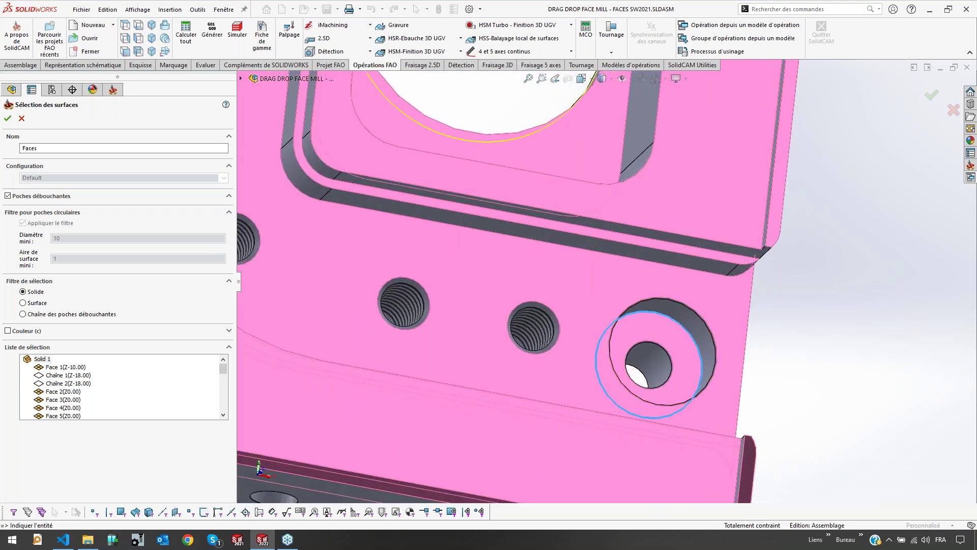
left_click(21, 118)
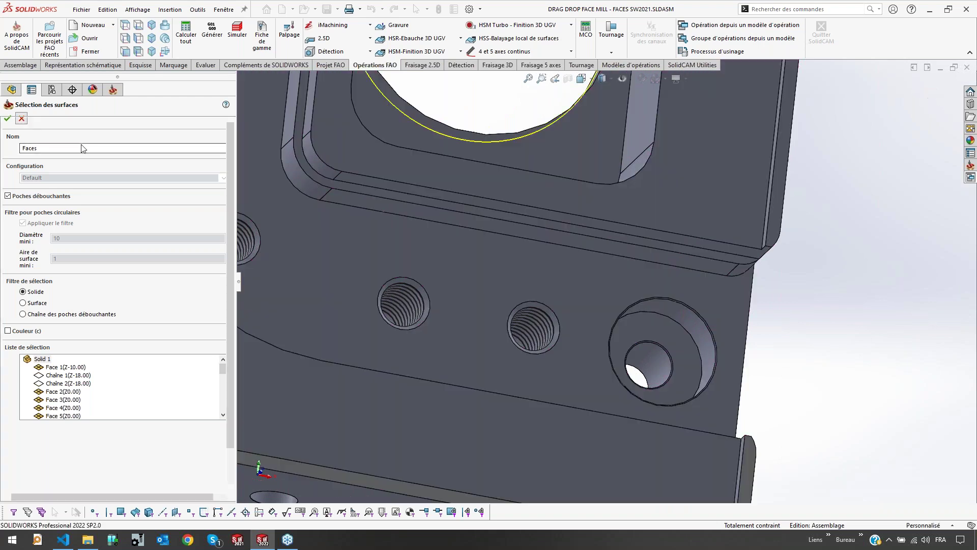
left_click(696, 345)
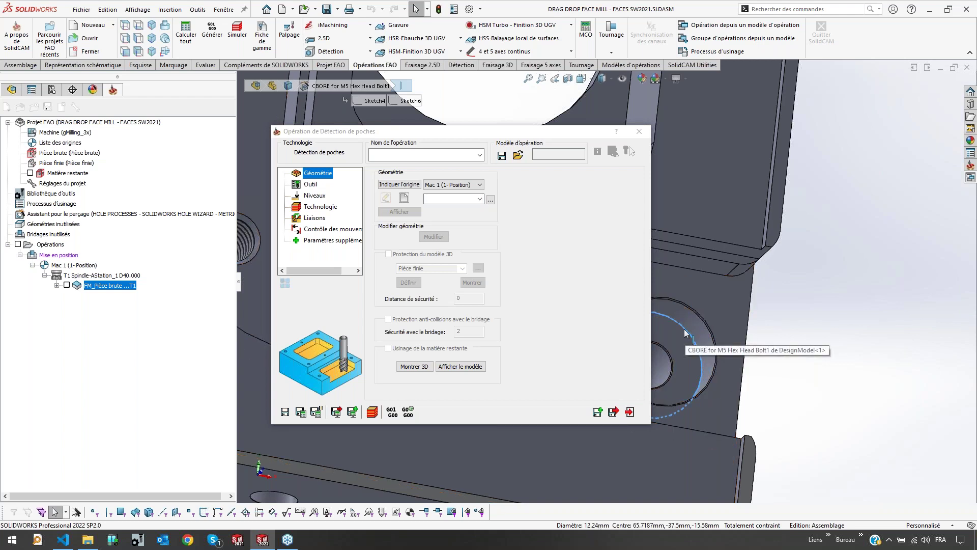
Define a new face geometry with a minimum circular pocket diameter of 15 and select the plate's solid
left_click(404, 198)
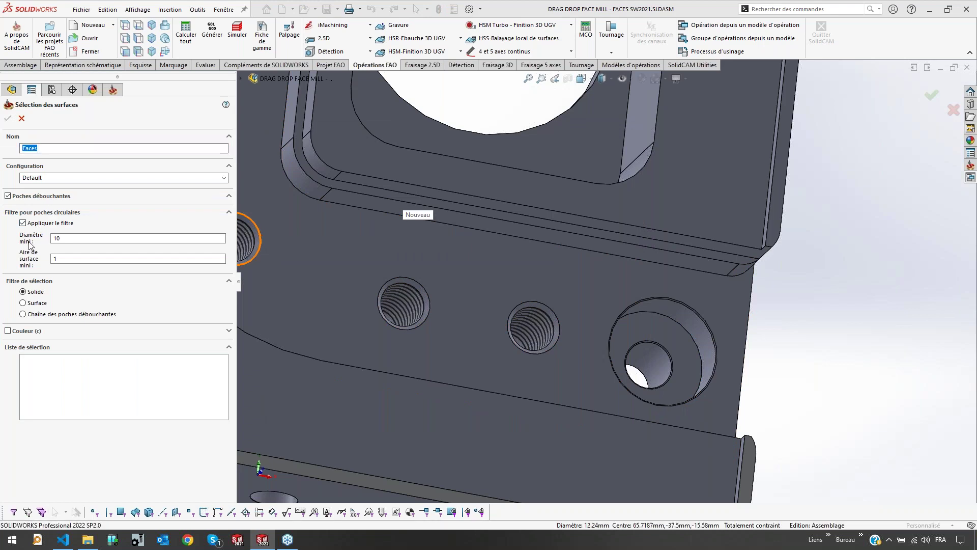
scroll(564, 295, "up", 6)
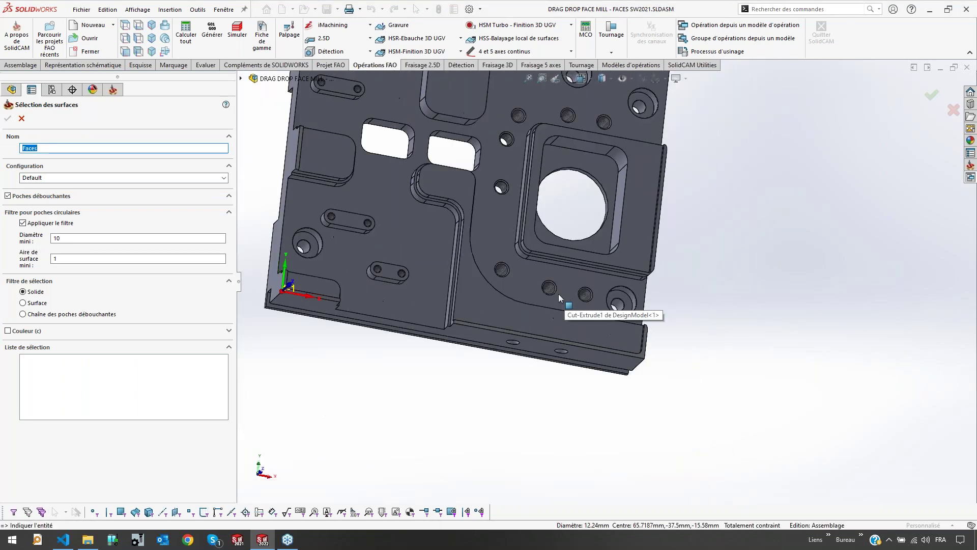
left_click(559, 298)
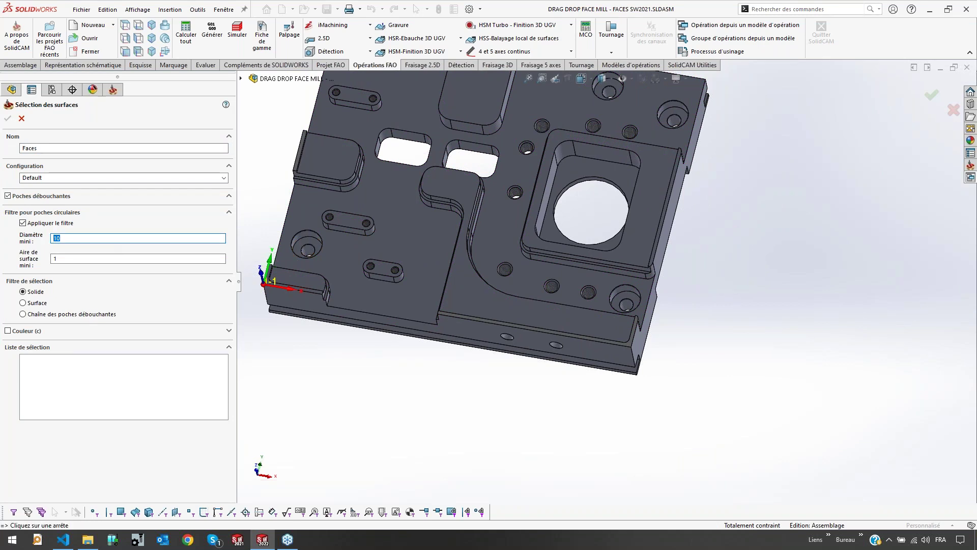
key("Return")
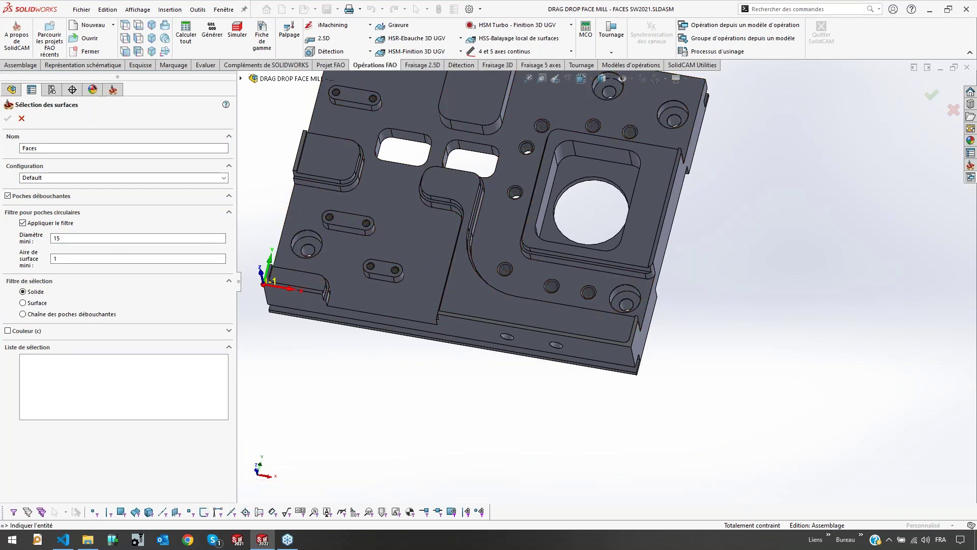
left_click(564, 279)
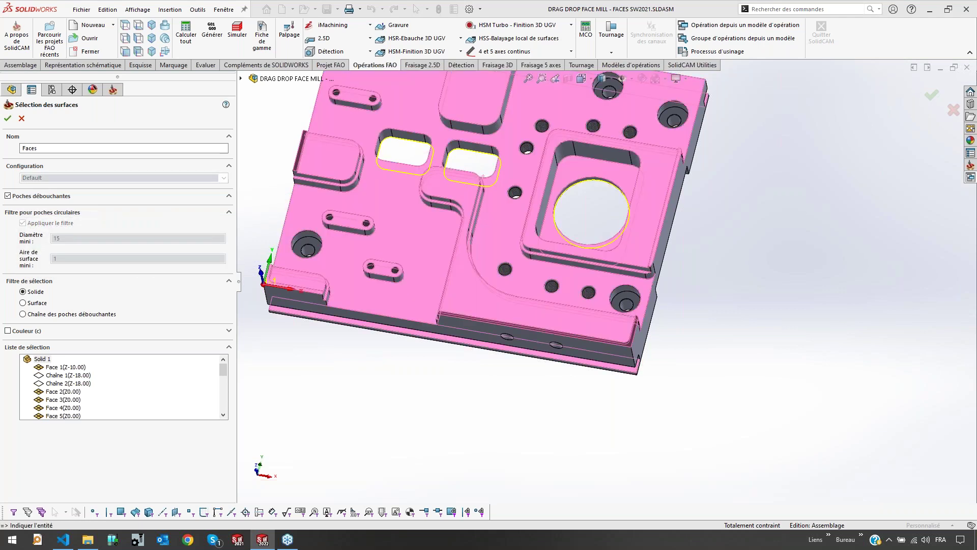
Examine the detected faces around the counterbored holes, through pockets and the low side ledge relative to the origin
scroll(475, 212, "up", 3)
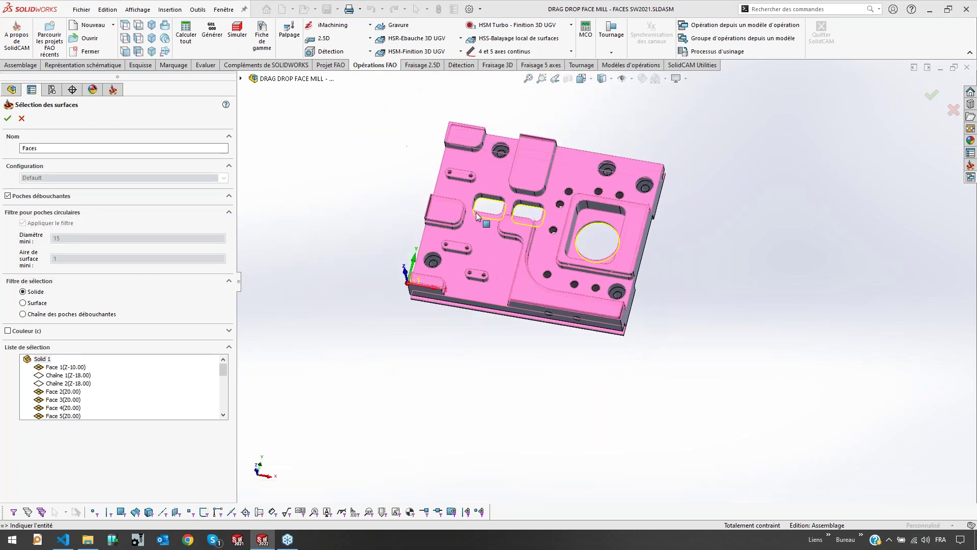
middle_click_drag(475, 213, 480, 260)
scroll(535, 212, "down", 3)
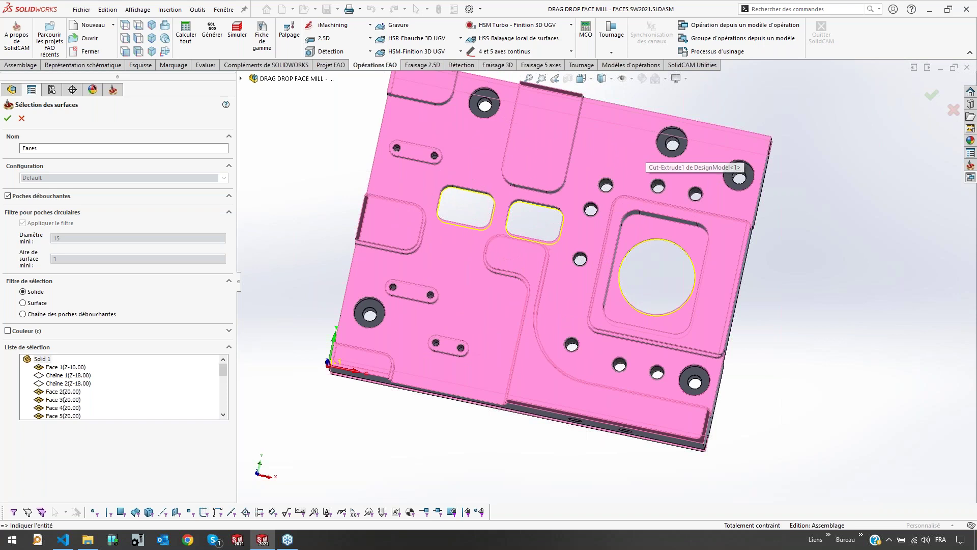
middle_click_drag(565, 374, 492, 201)
scroll(485, 338, "down", 3)
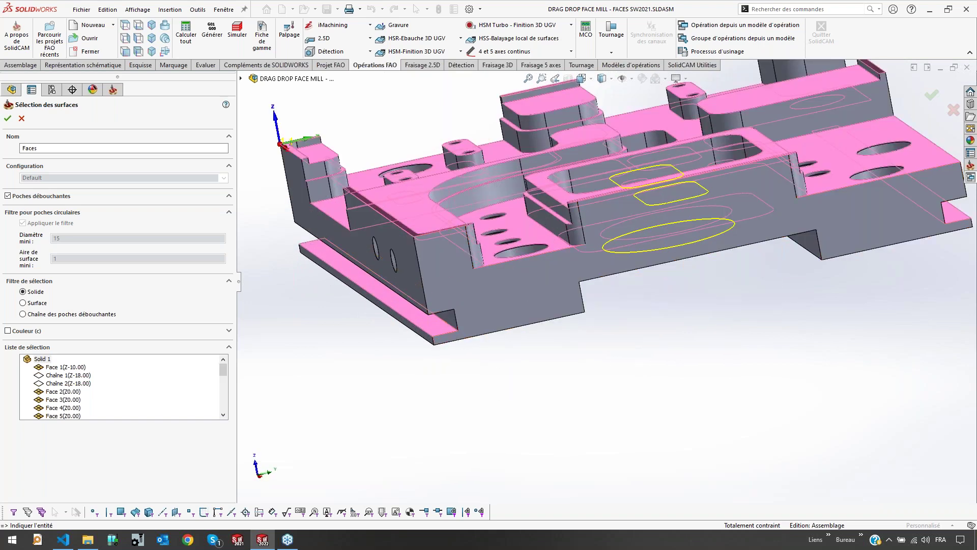
scroll(644, 345, "up", 2)
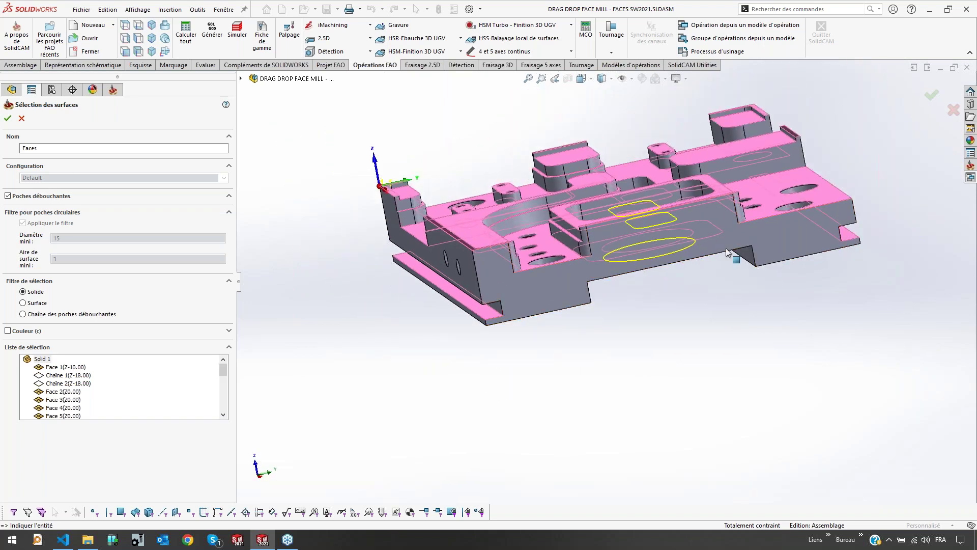
scroll(492, 313, "down", 2)
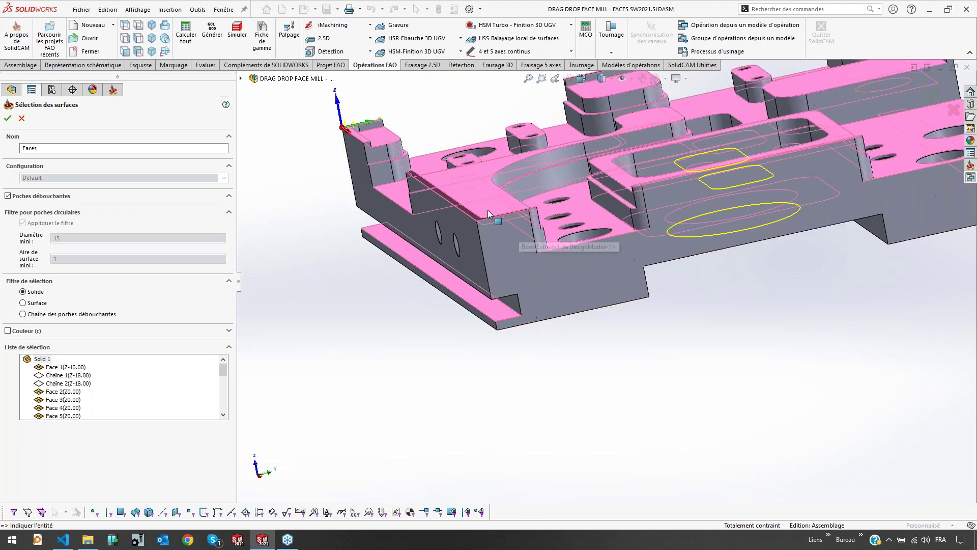
scroll(514, 351, "down", 3)
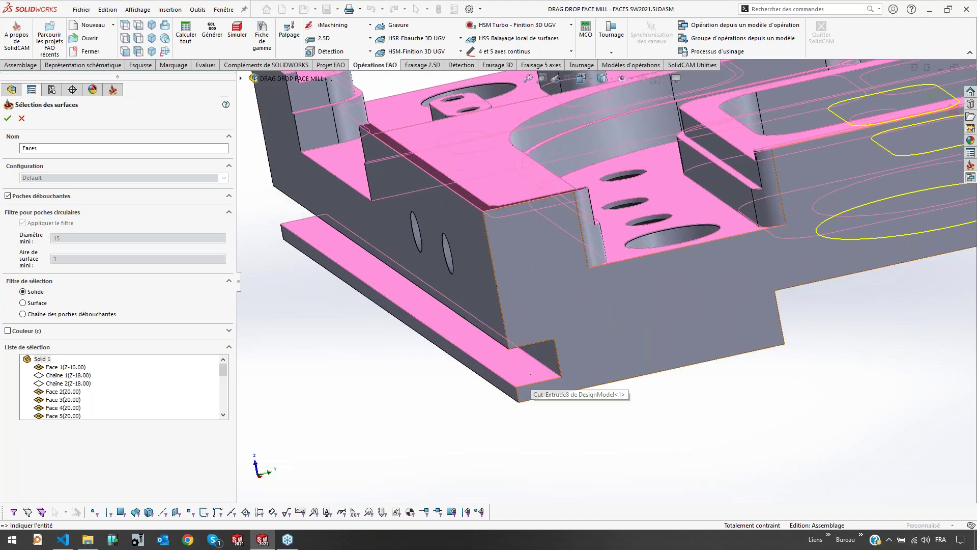
scroll(476, 220, "up", 5)
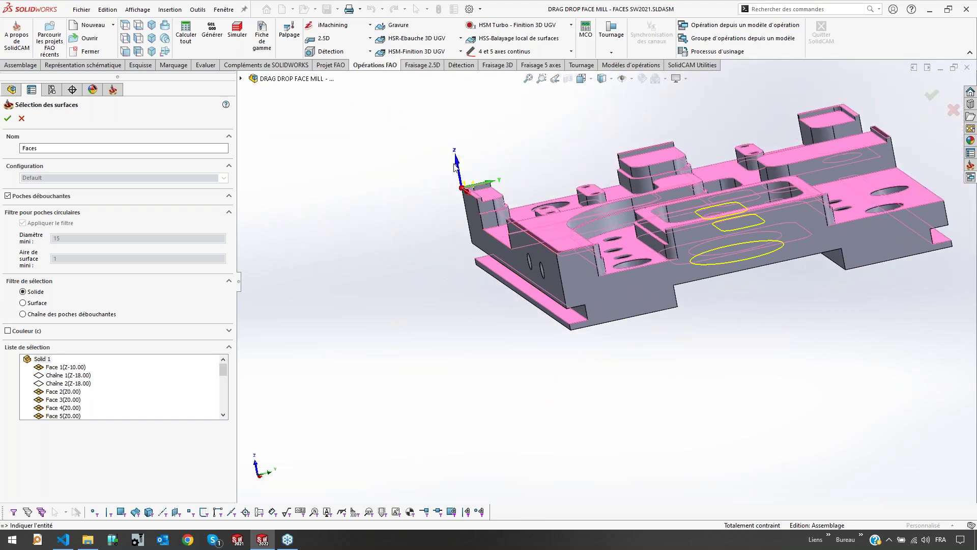
scroll(687, 300, "down", 2)
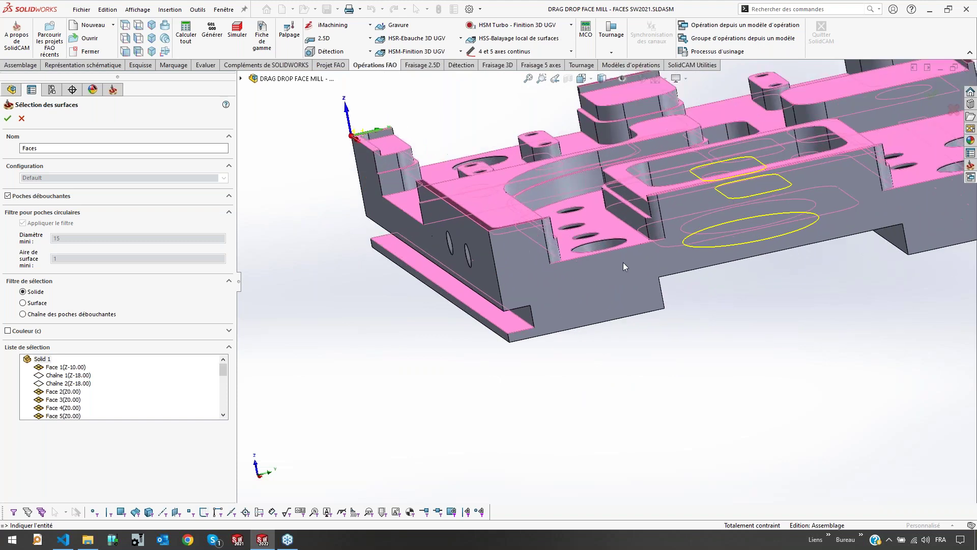
scroll(358, 135, "up", 2)
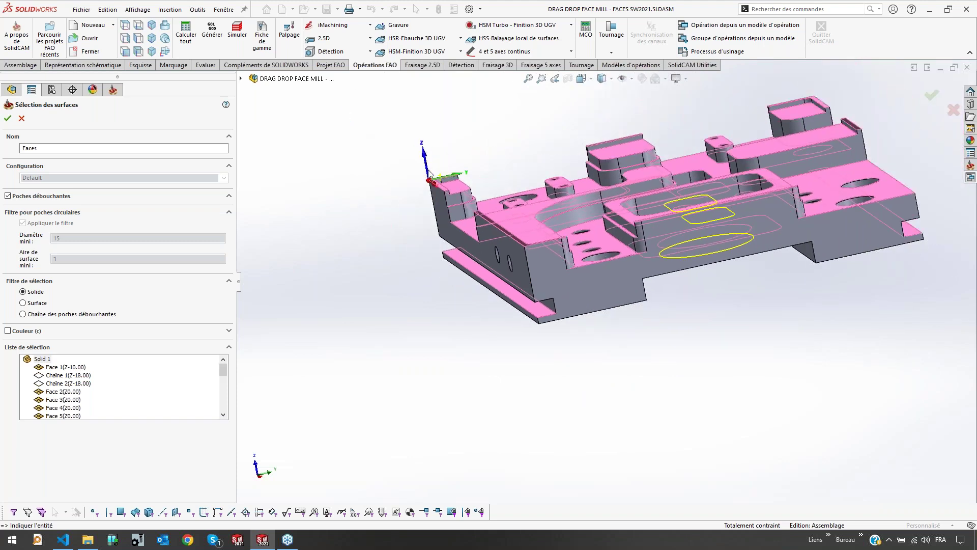
middle_click_drag(633, 275, 605, 340)
scroll(535, 315, "down", 3)
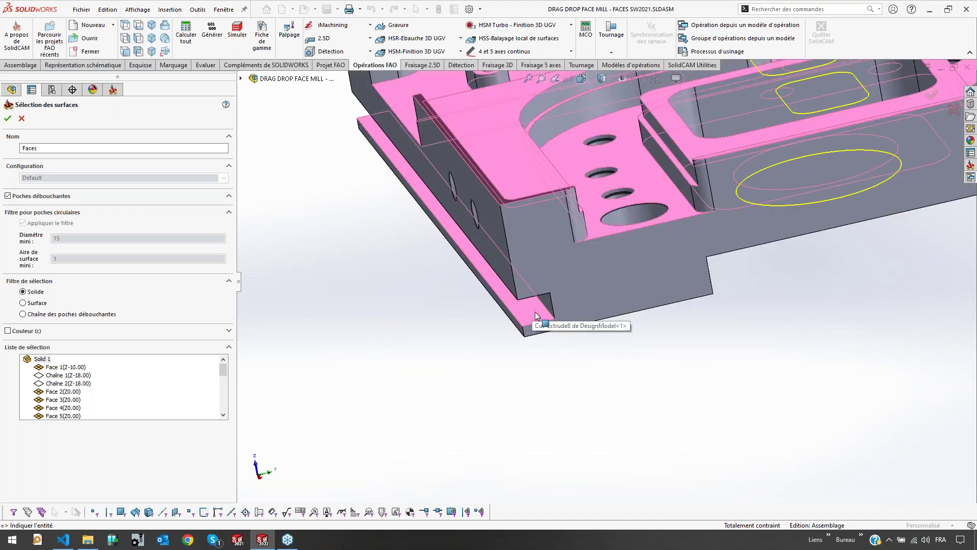
scroll(532, 310, "up", 4)
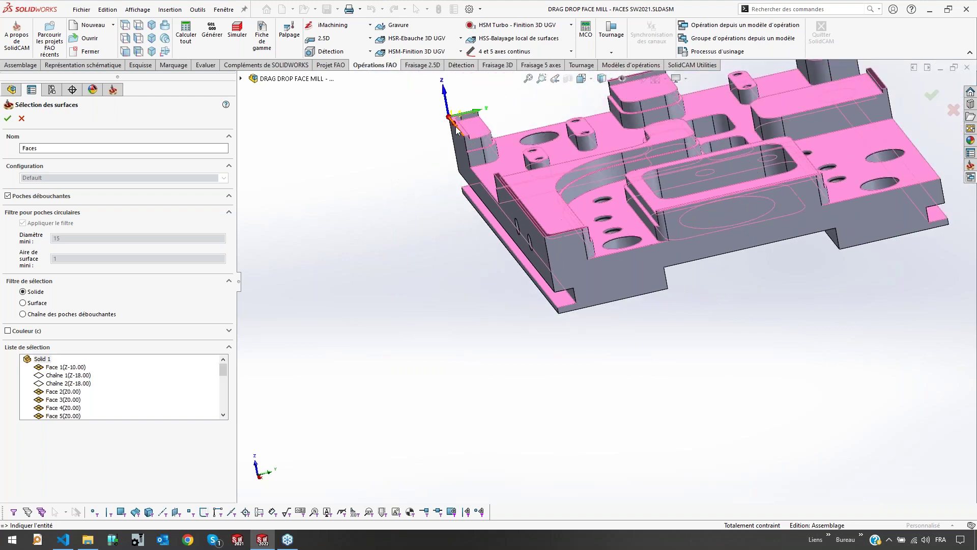
Accept the Faces geometry with its detected faces and through-pocket chains, and open its geometry modification settings
scroll(761, 231, "down", 3)
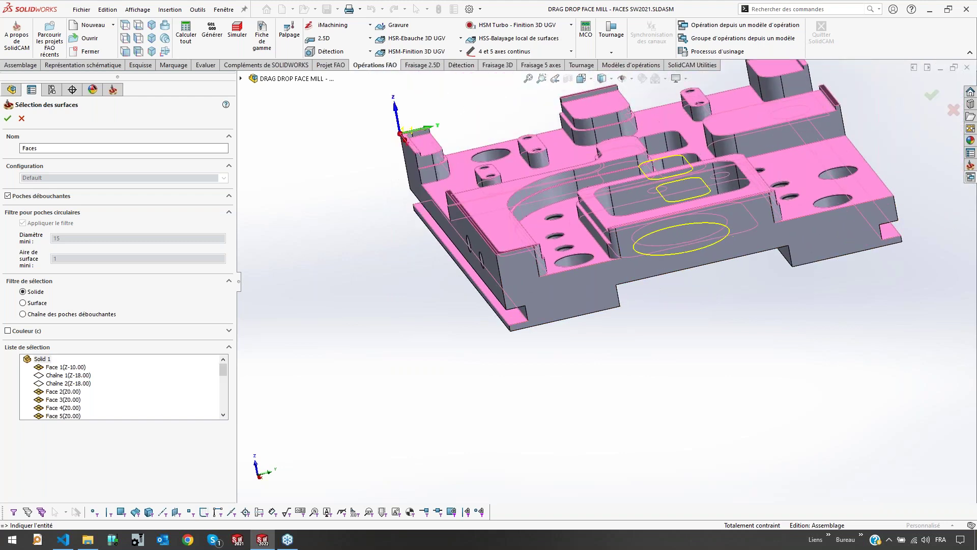
scroll(734, 253, "up", 2)
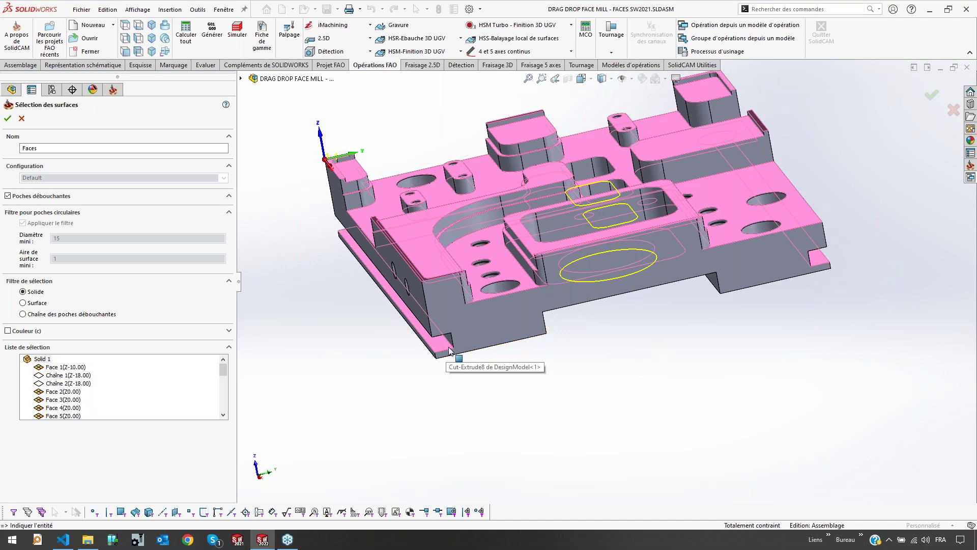
left_click(8, 118)
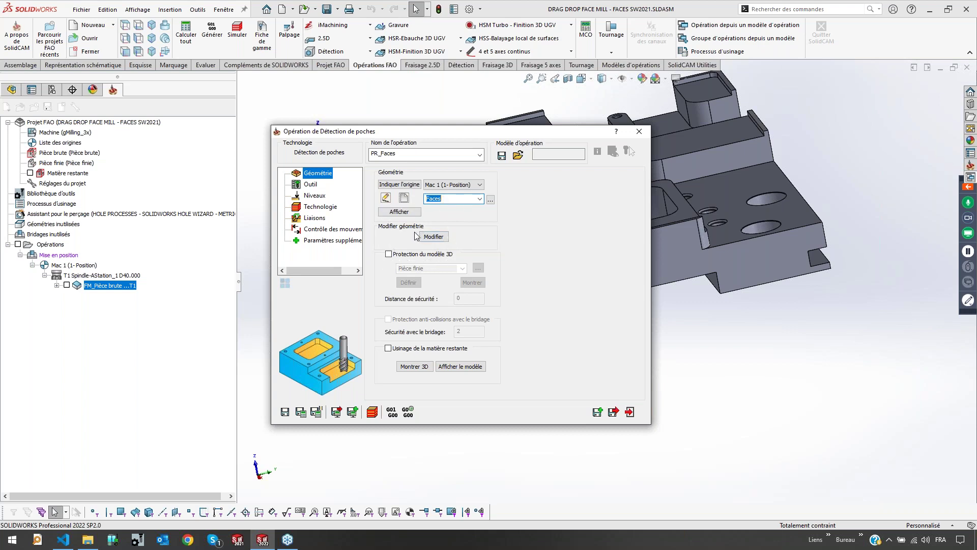
left_click(432, 237)
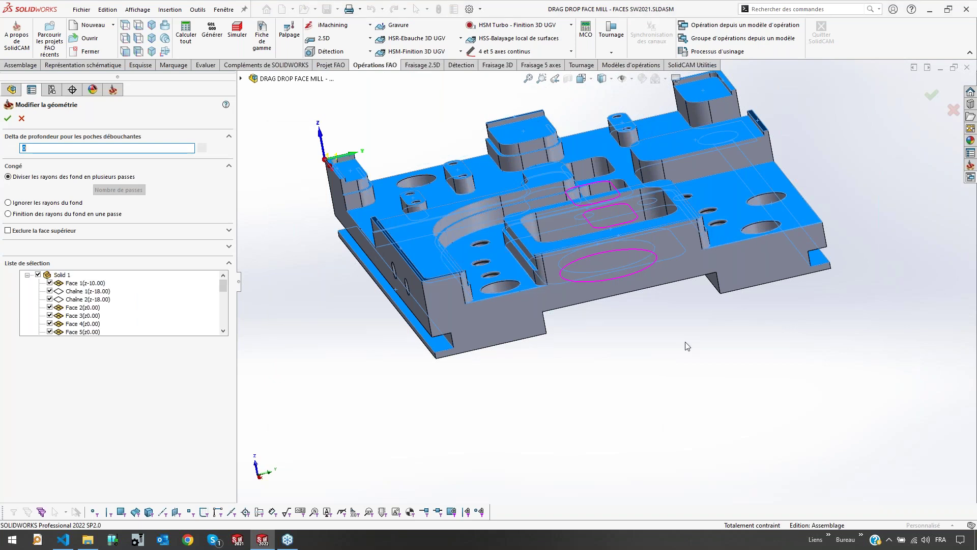
Exclude the upper face from the pocket geometry and check the plate's raised rims
middle_click_drag(387, 254, 473, 217)
scroll(643, 157, "up", 2)
scroll(642, 157, "down", 3)
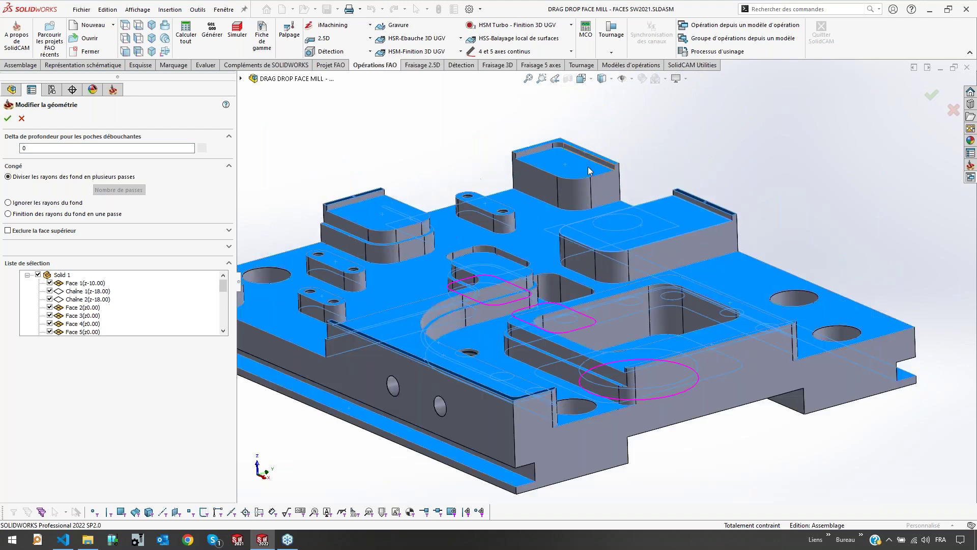
scroll(589, 171, "down", 5)
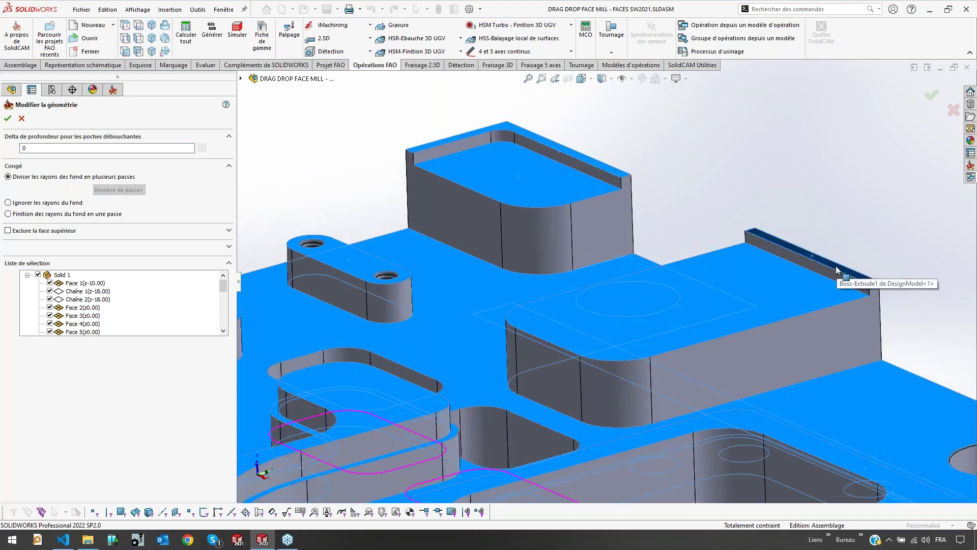
key("f")
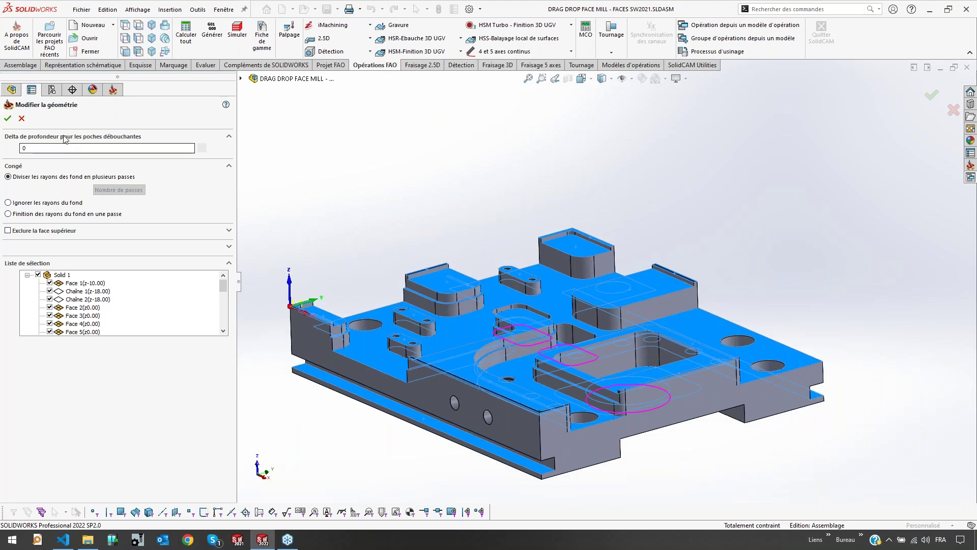
left_click(14, 232)
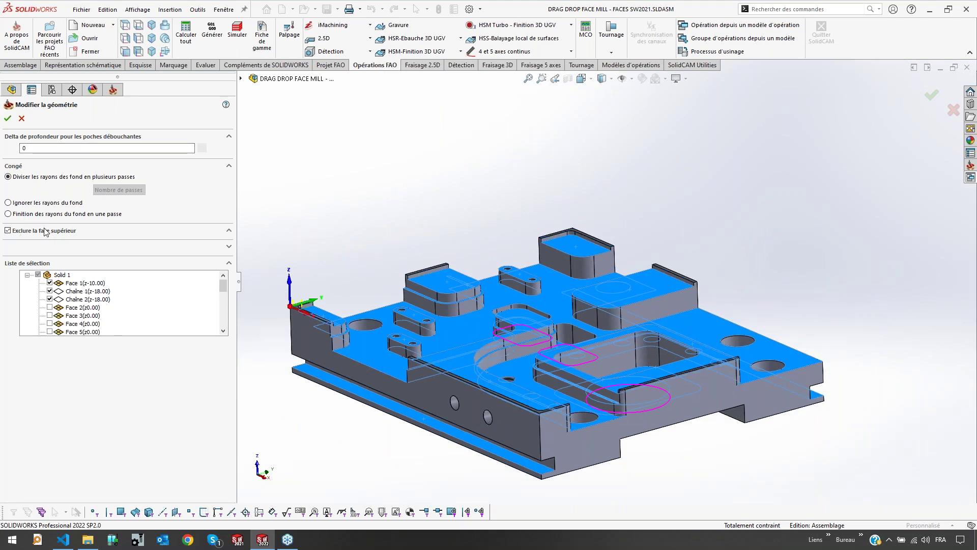
scroll(528, 249, "down", 10)
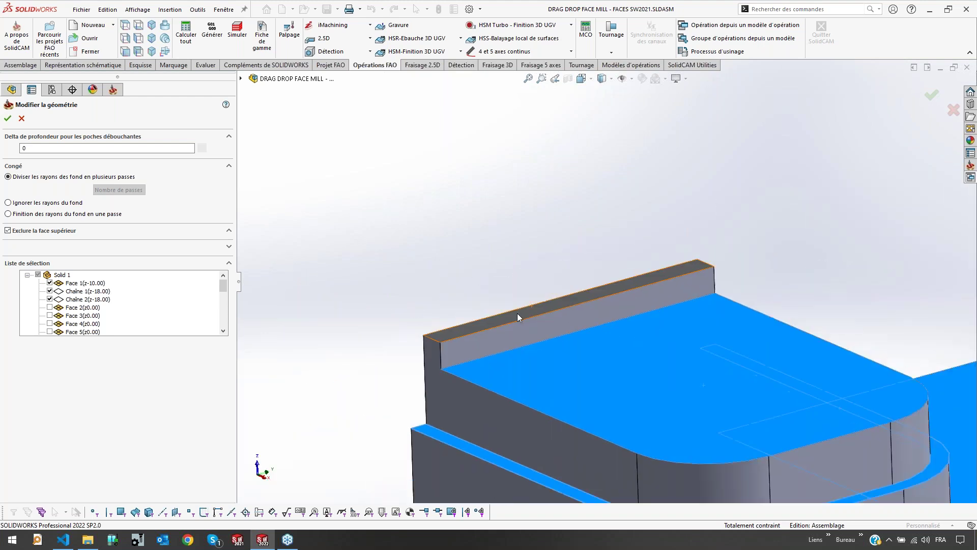
scroll(517, 313, "up", 10)
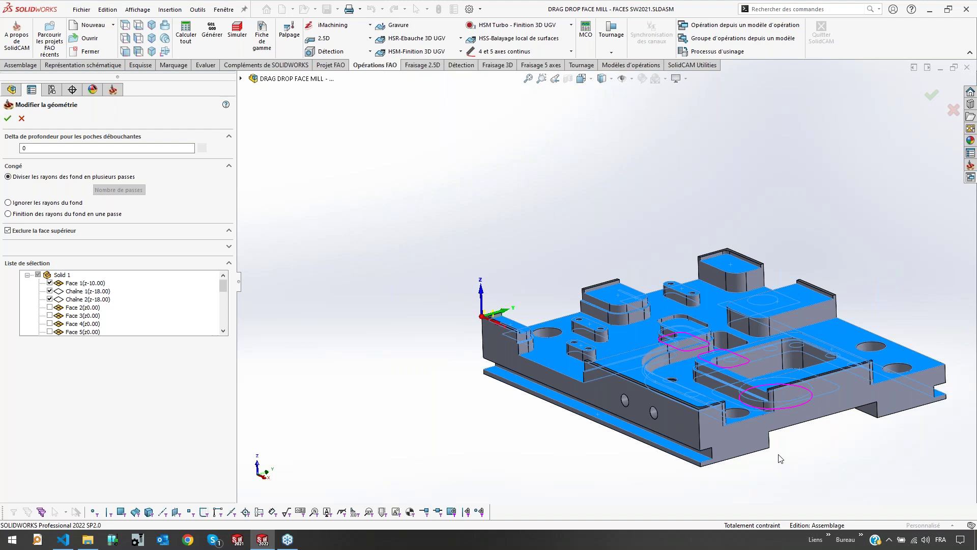
Remove the two side-ledge faces at Z-23.00, Face 13 and Face 14, from the machined faces
scroll(66, 311, "down", 1)
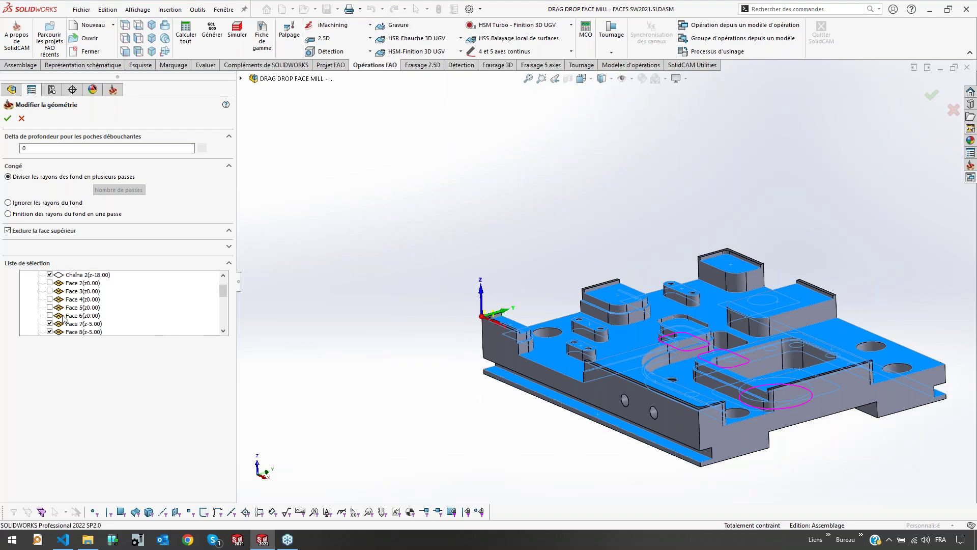
key("ctrl")
scroll(84, 308, "down", 2)
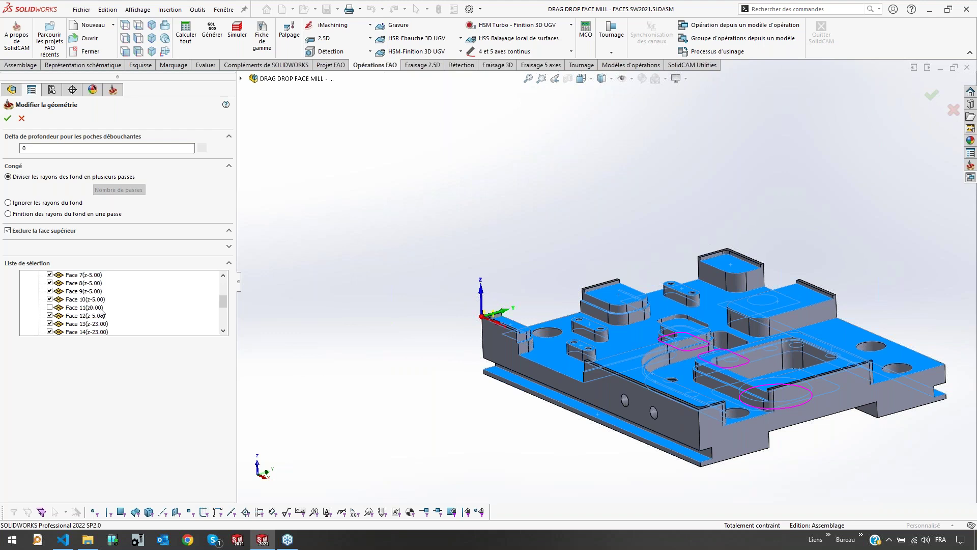
scroll(97, 317, "down", 1)
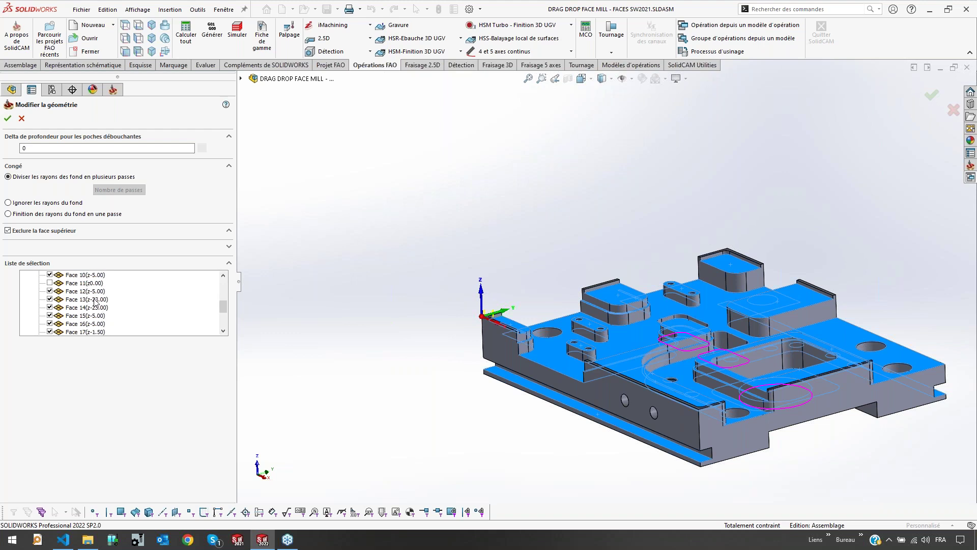
left_click(86, 300)
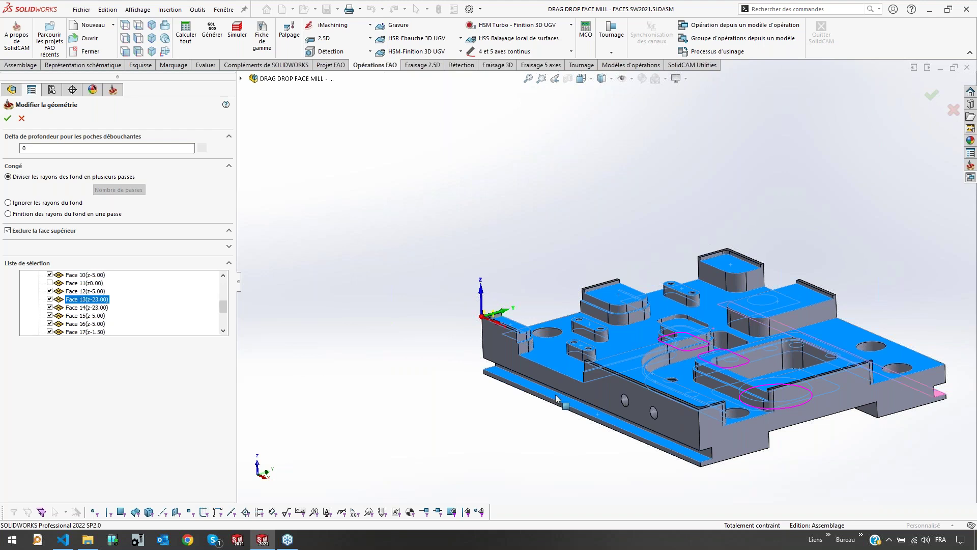
middle_click_drag(556, 399, 652, 382)
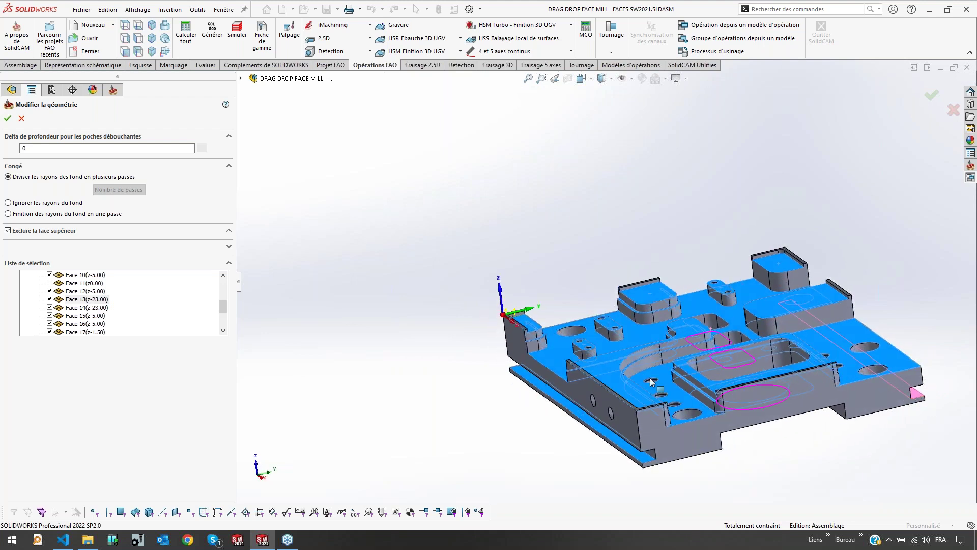
left_click(51, 299)
left_click(51, 308)
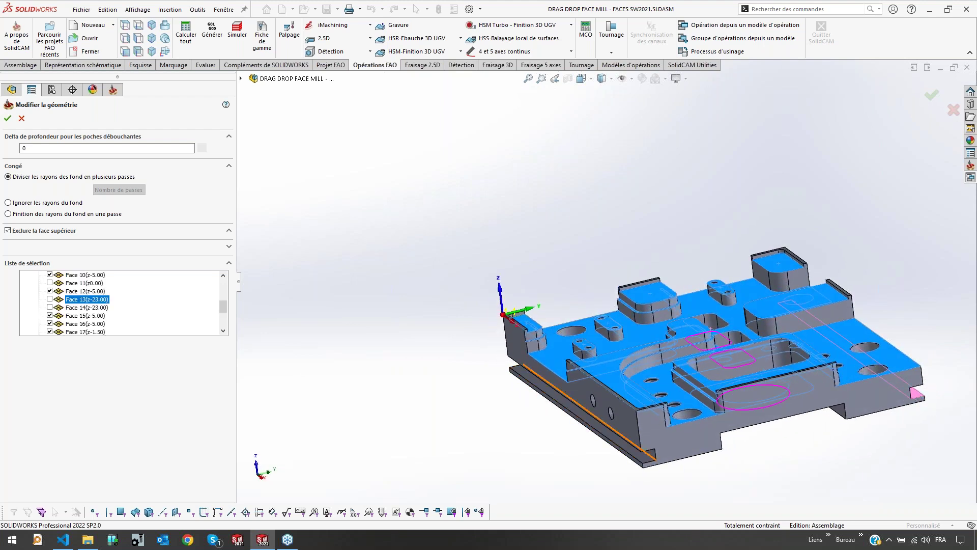
Set the depth delta for through pockets to -0.5 and check the offset chains from beneath the plate
scroll(60, 285, "up", 5)
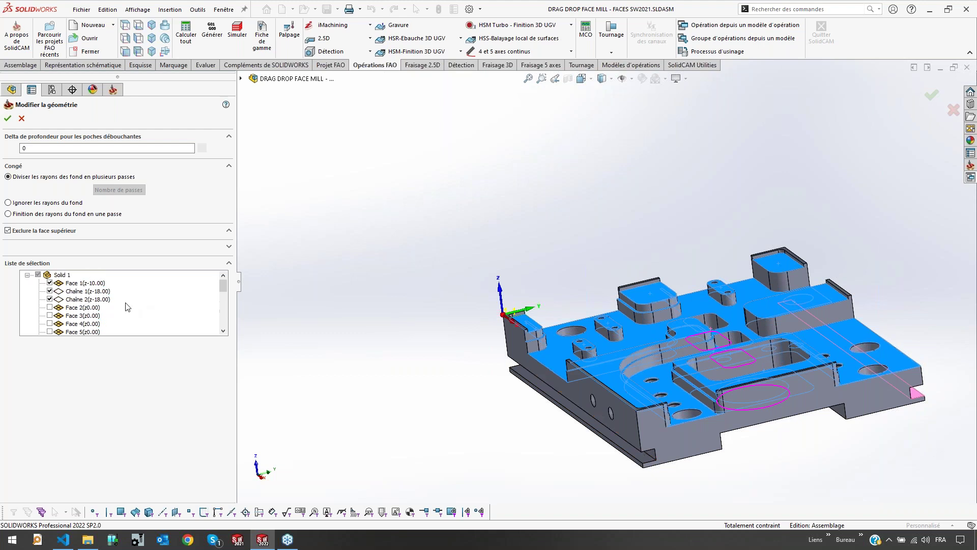
left_click(59, 274)
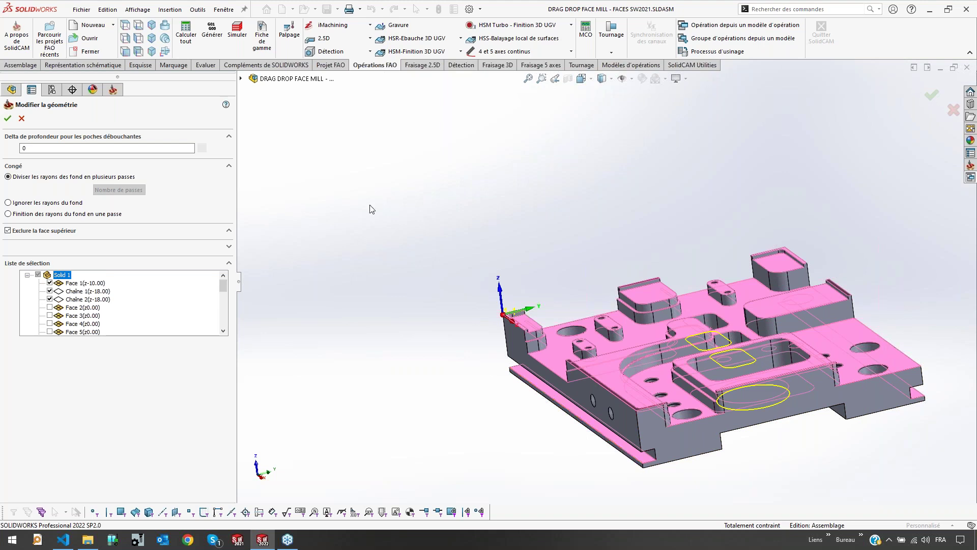
middle_click_drag(688, 301, 811, 353)
scroll(813, 354, "down", 3)
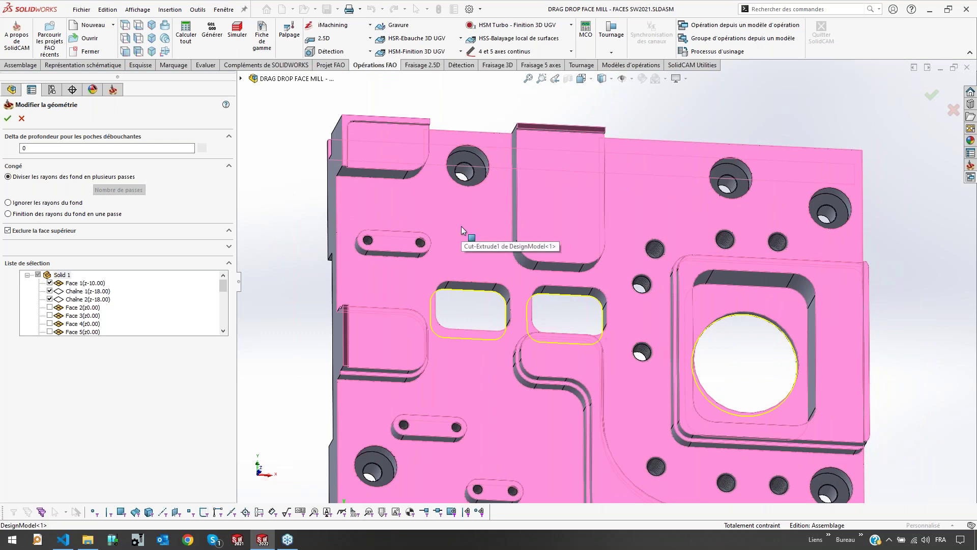
left_click(23, 147)
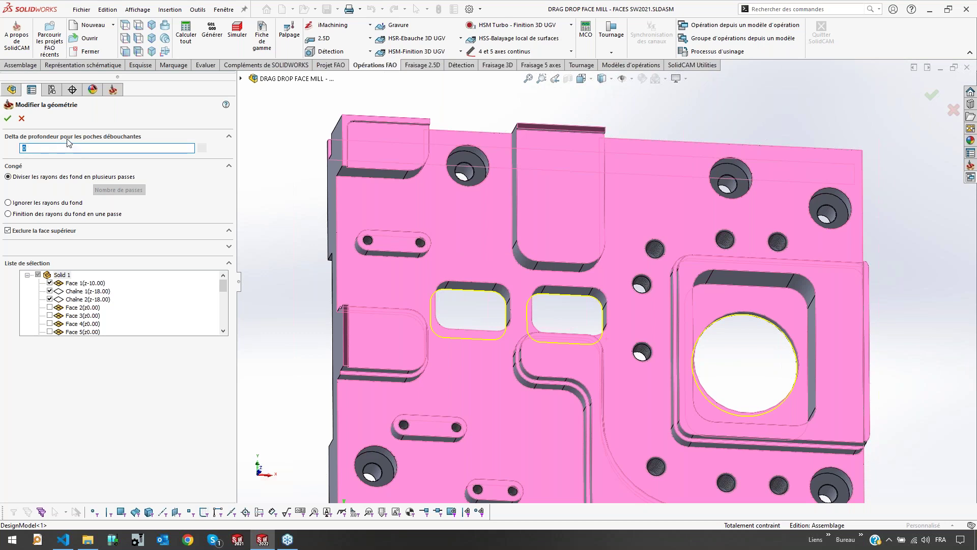
type("-0.5")
middle_click_drag(452, 262, 449, 101)
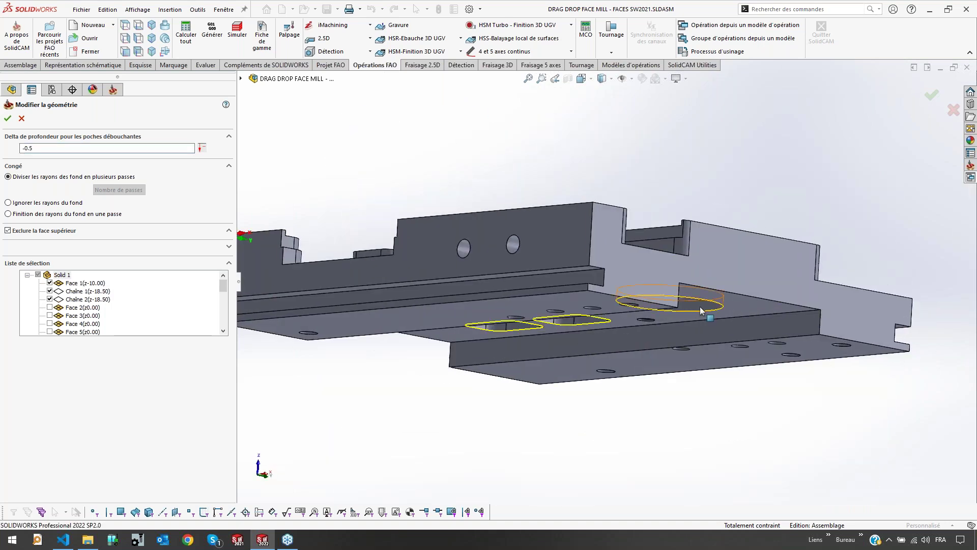
middle_click_drag(705, 313, 643, 453)
scroll(605, 342, "up", 4)
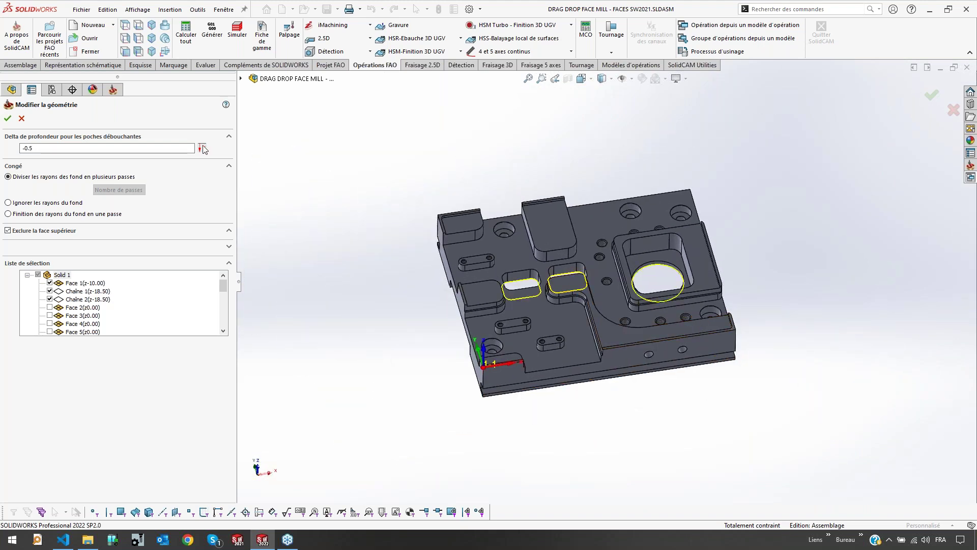
middle_click_drag(408, 212, 407, 243)
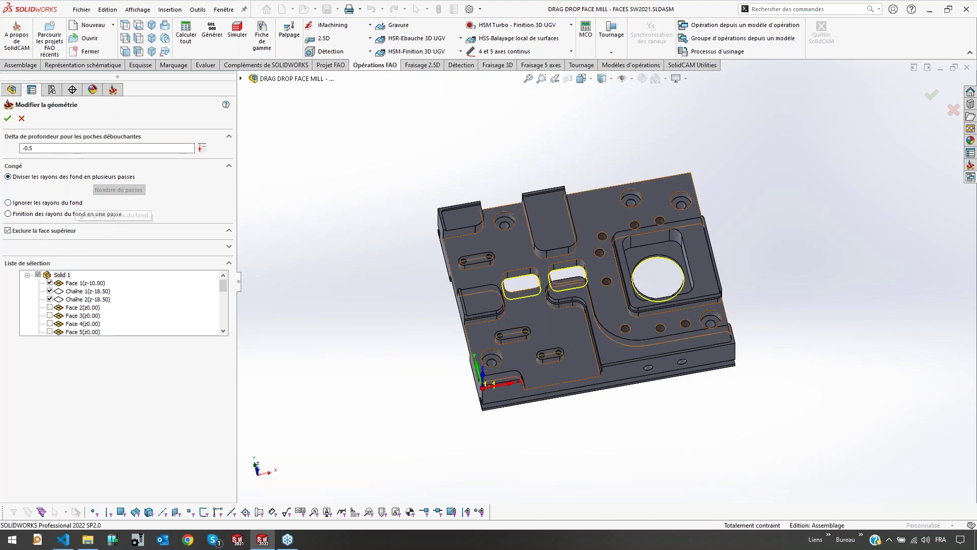
Accept the modified pocket geometry, keeping the bottom radii divided into several passes
scroll(646, 292, "down", 3)
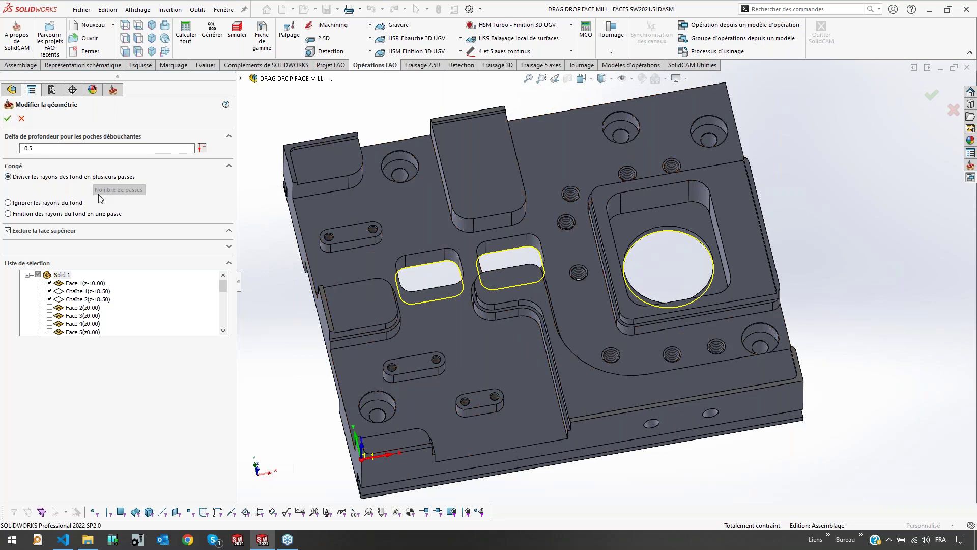
left_click(327, 38)
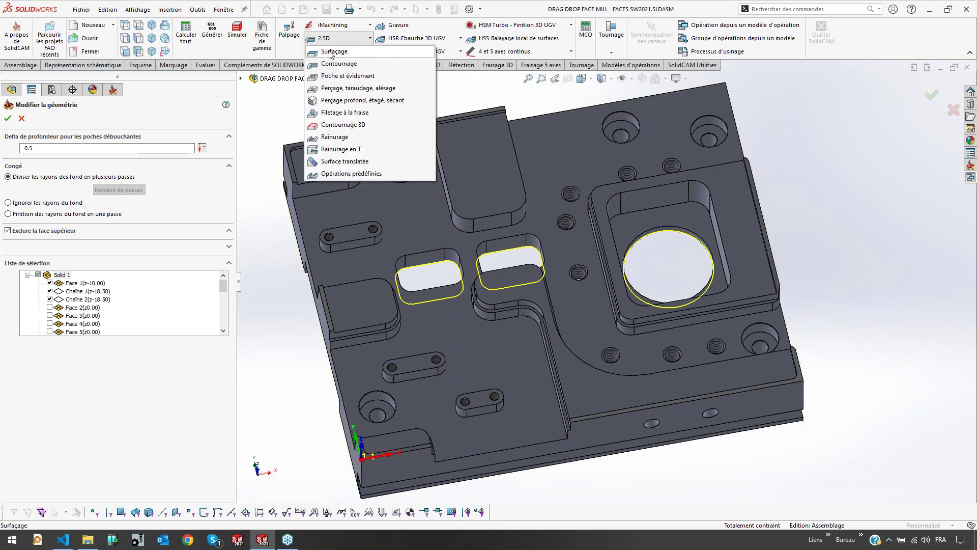
left_click(470, 84)
key("ctrl")
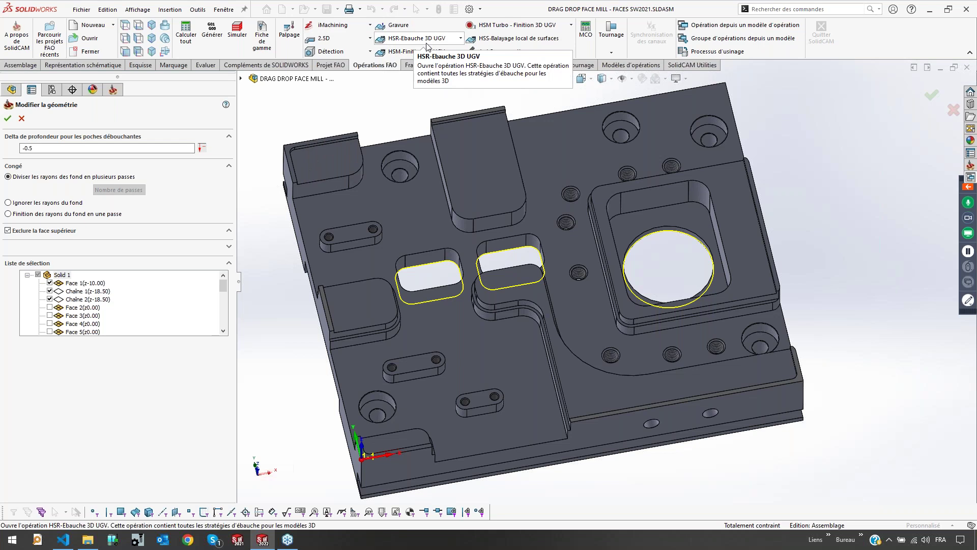
left_click(8, 119)
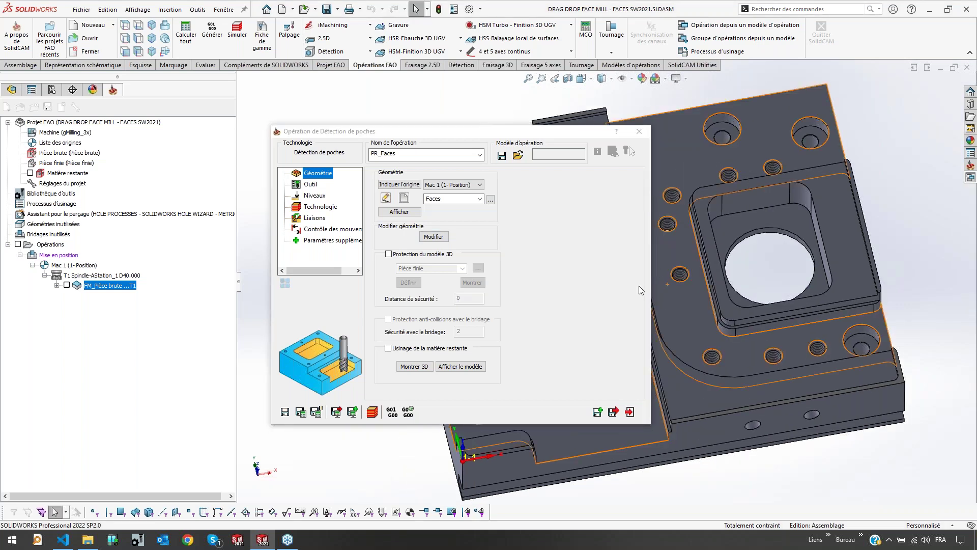
Start the tool choice for the pocket recognition operation and add a cylindrical end mill to the spindle magazine
left_click_drag(554, 136, 434, 100)
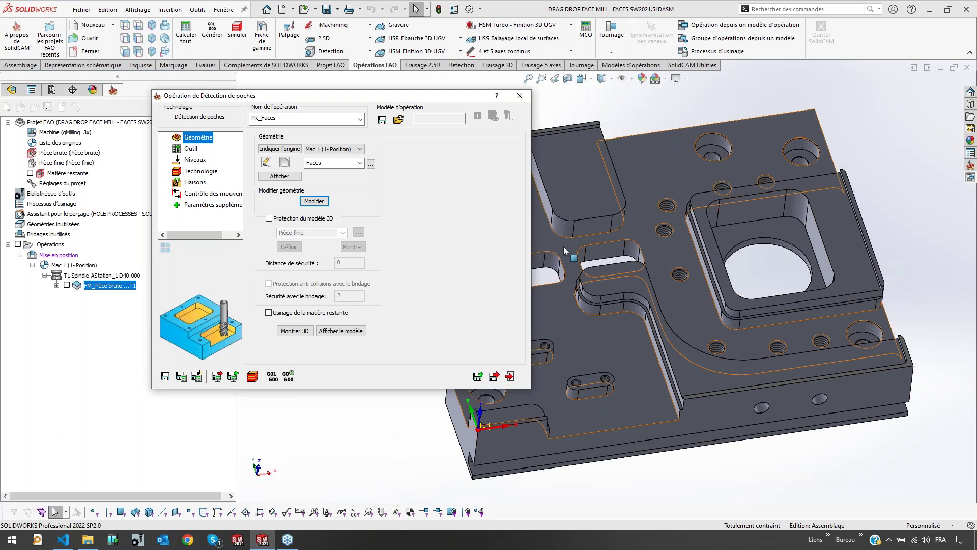
left_click(293, 314)
left_click(191, 149)
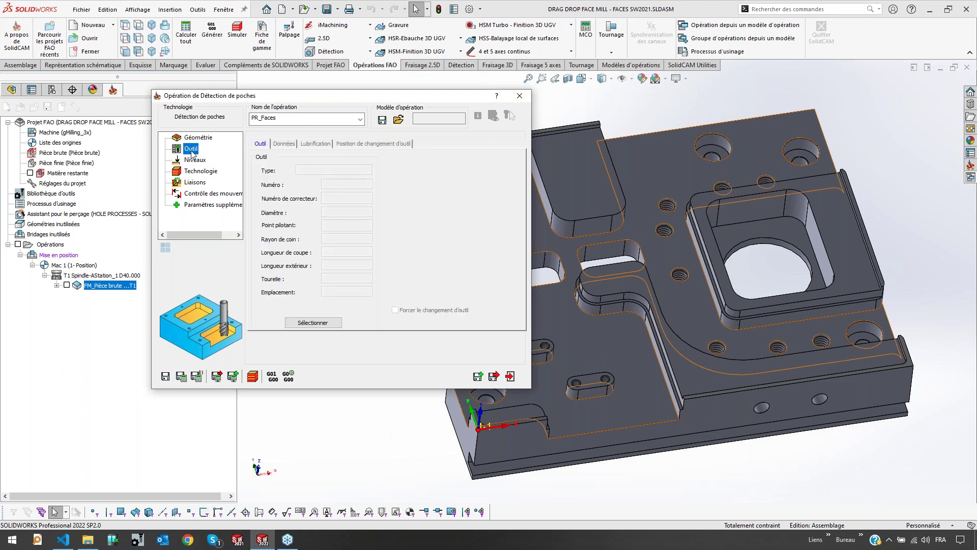
left_click(332, 325)
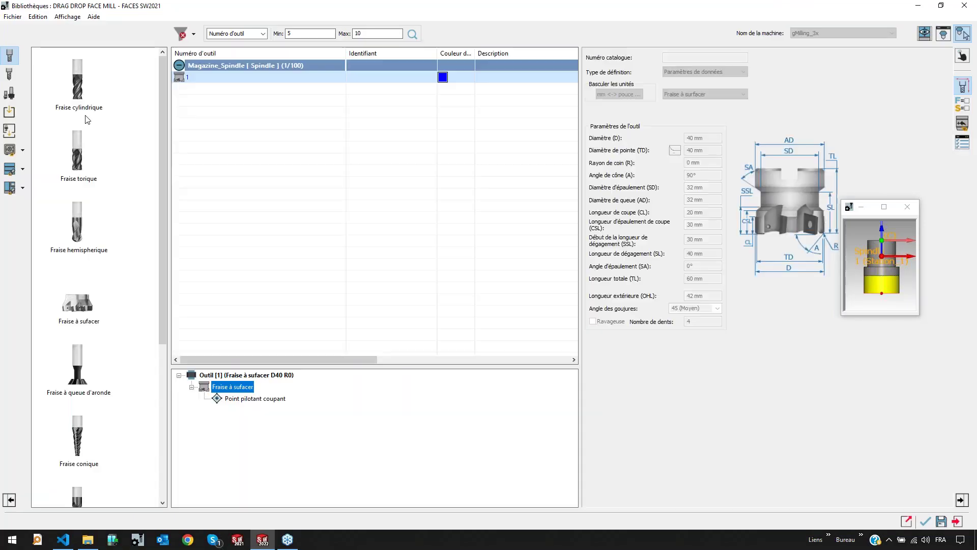
double_click(82, 94)
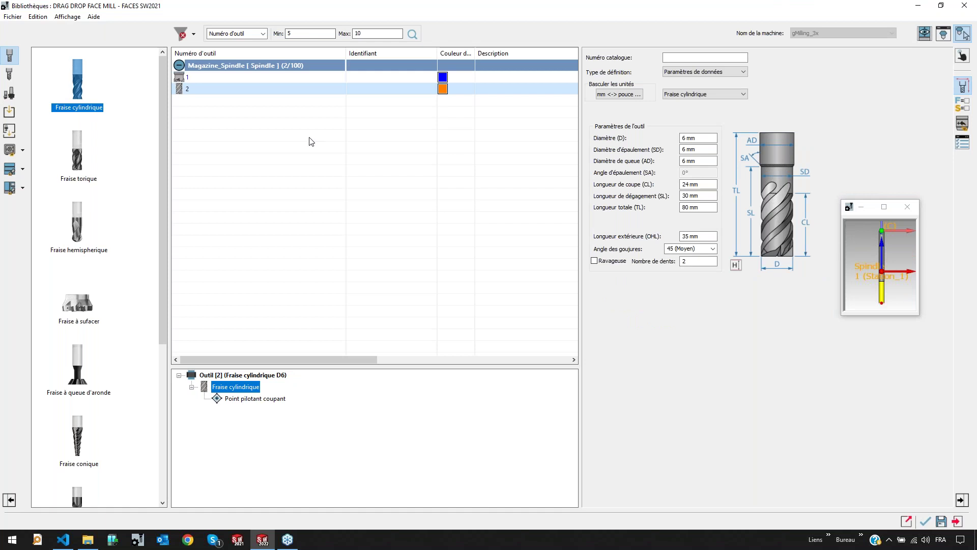
Set the new end mill's diameter to 16 mm
left_click(698, 138)
type("16")
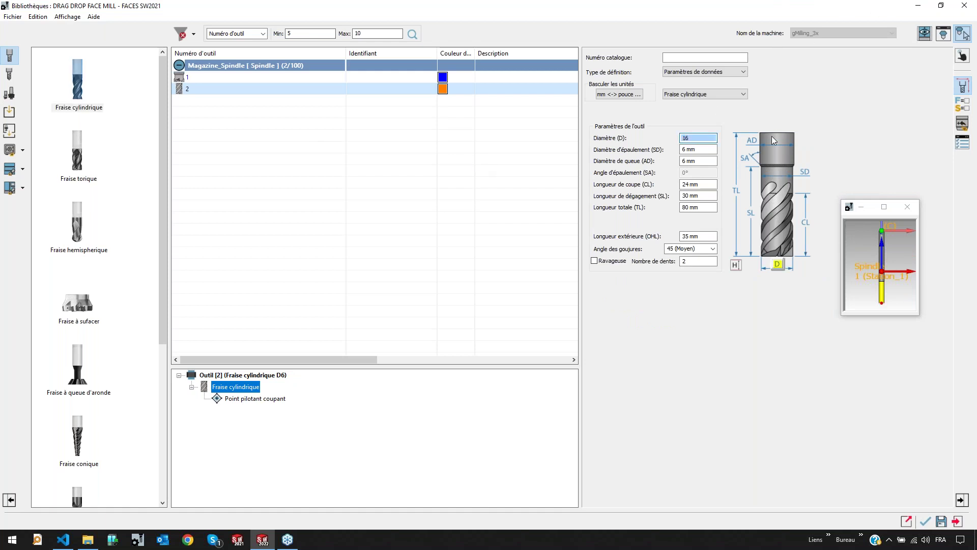
key("Tab")
key("Tab")
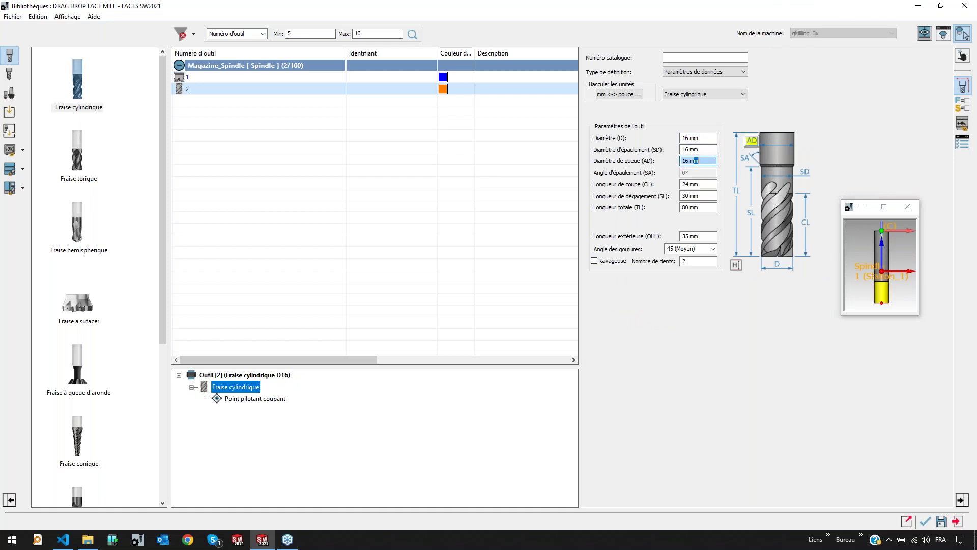
Set the end mill's cutting length to 45 mm
left_click(805, 222)
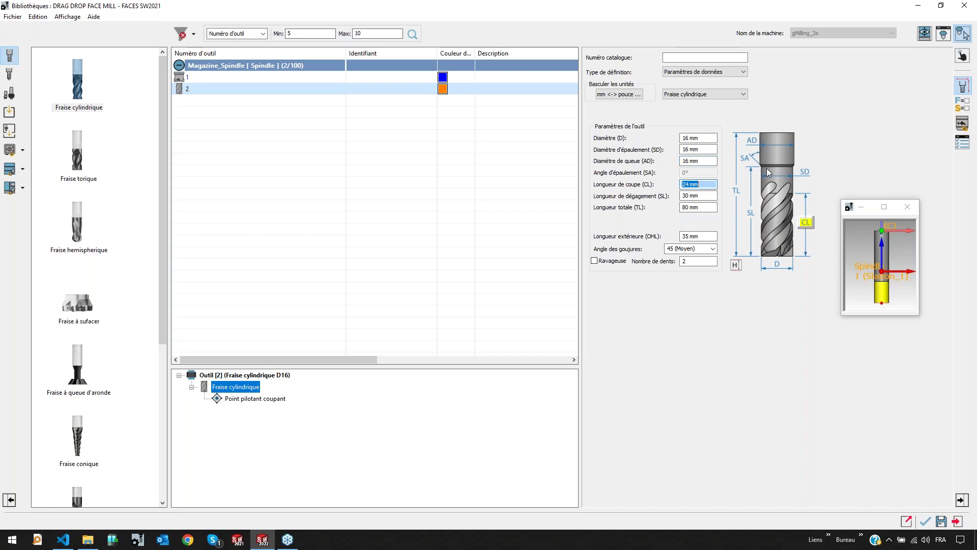
left_click(732, 195)
left_click(709, 186)
type("45")
key("Tab")
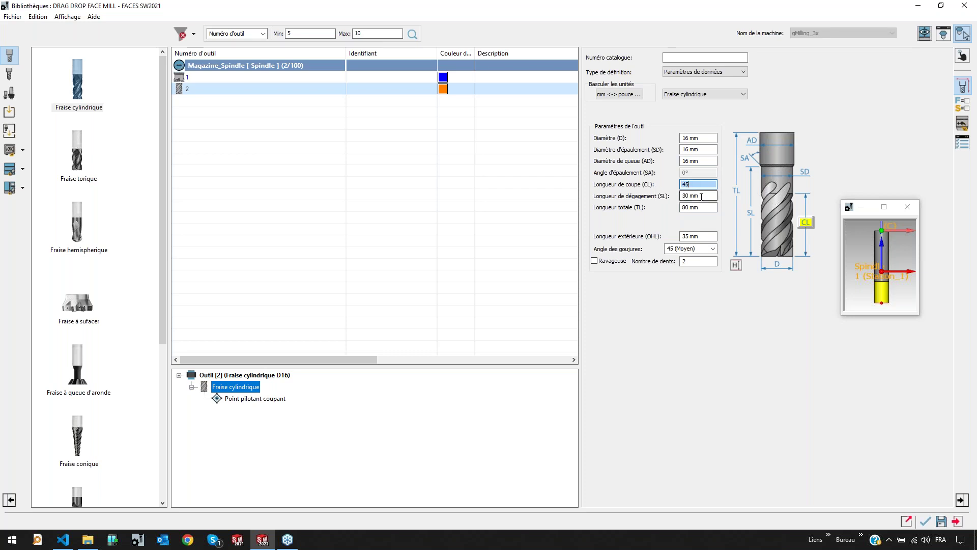
Set the end mill's clearance length (SL) to 50 mm and accept the tool for the pocket recognition operation
type("50")
key("Return")
left_click(926, 521)
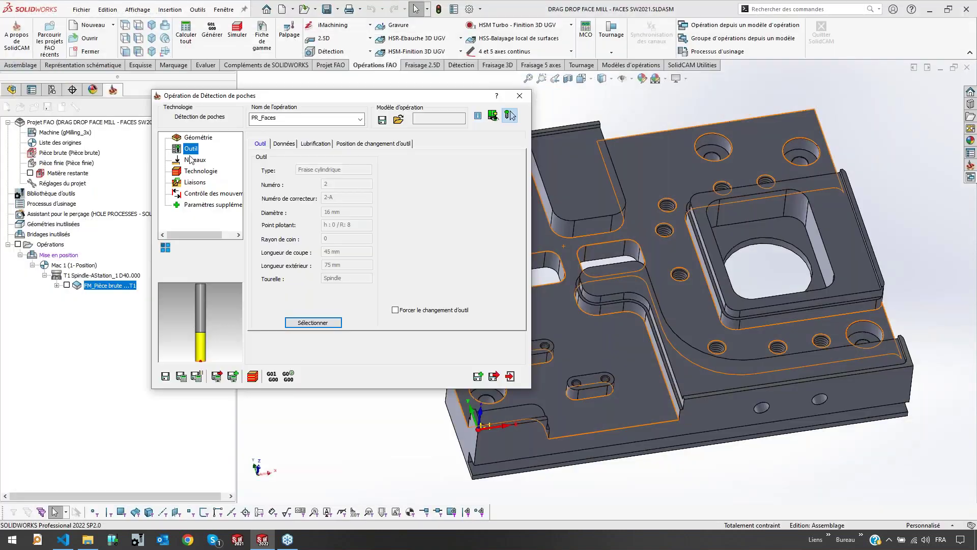
Set the operation's step down to 4 mm with equal Z steps, leaving the lower plane limit off
left_click(191, 159)
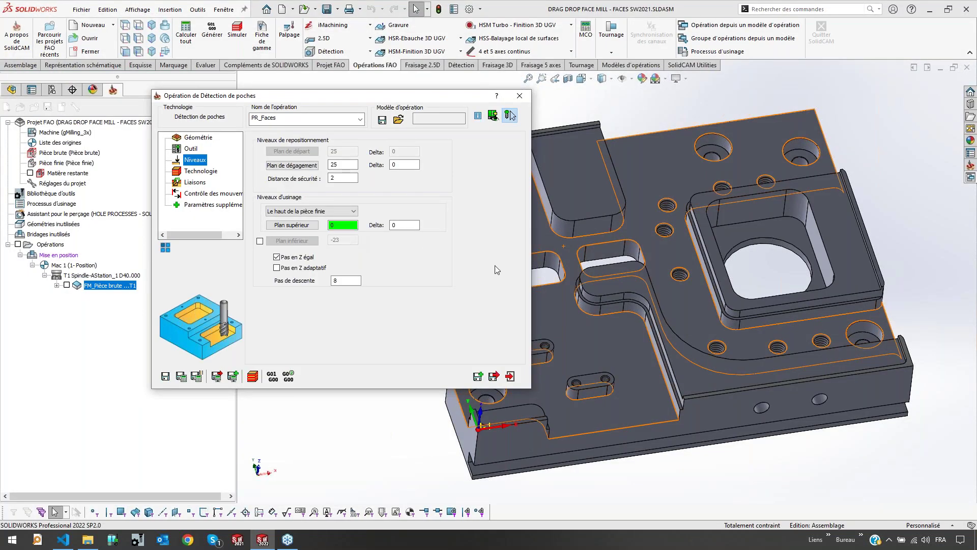
middle_click_drag(657, 282, 793, 252, "ctrl")
middle_click_drag(709, 298, 700, 259)
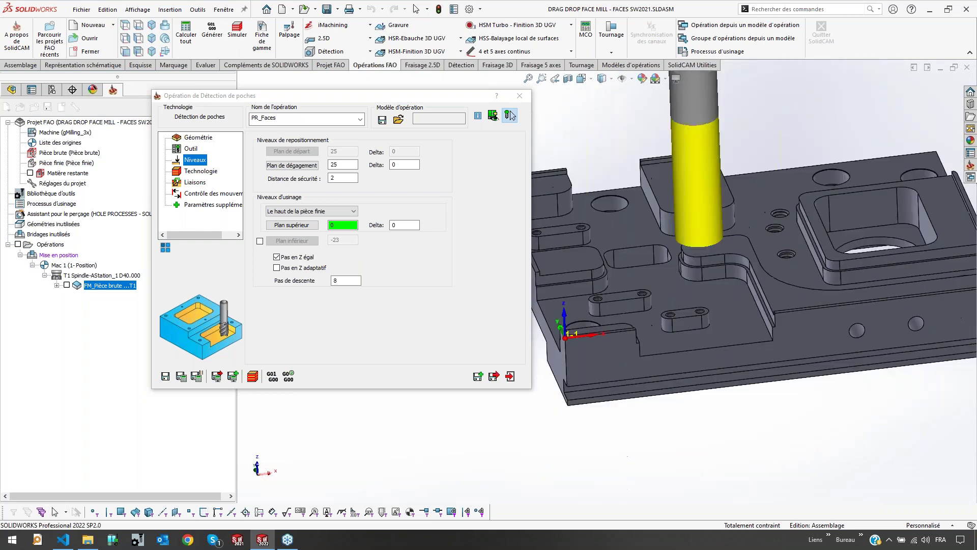
left_click(260, 242)
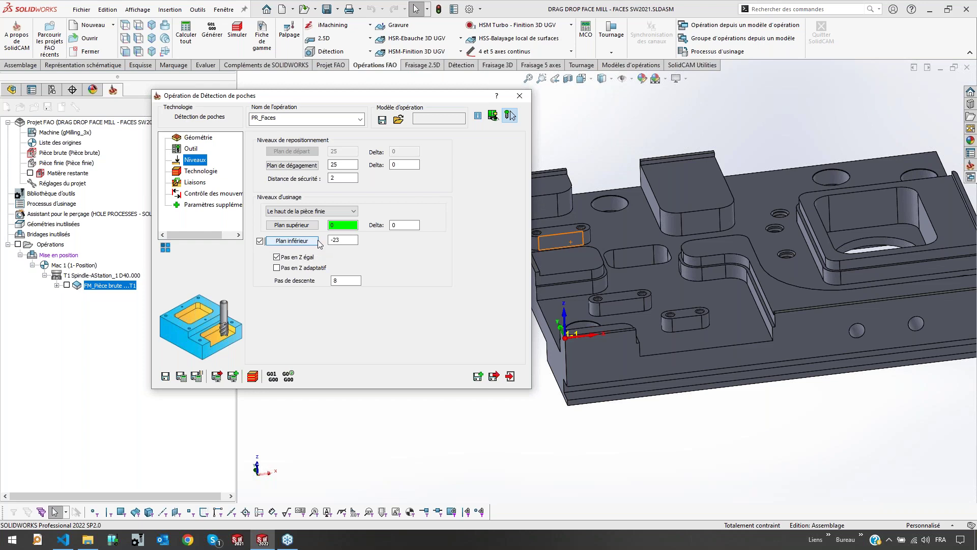
left_click(706, 204)
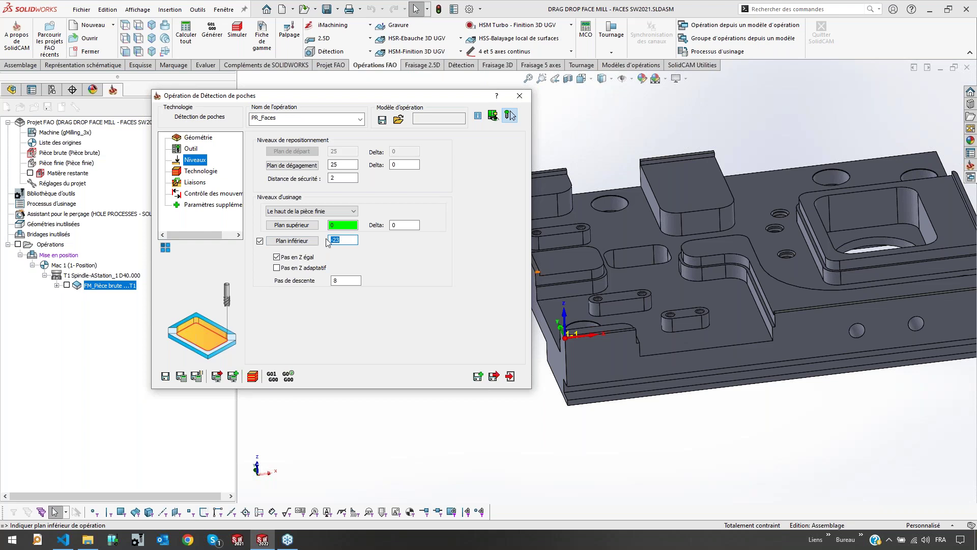
left_click(261, 241)
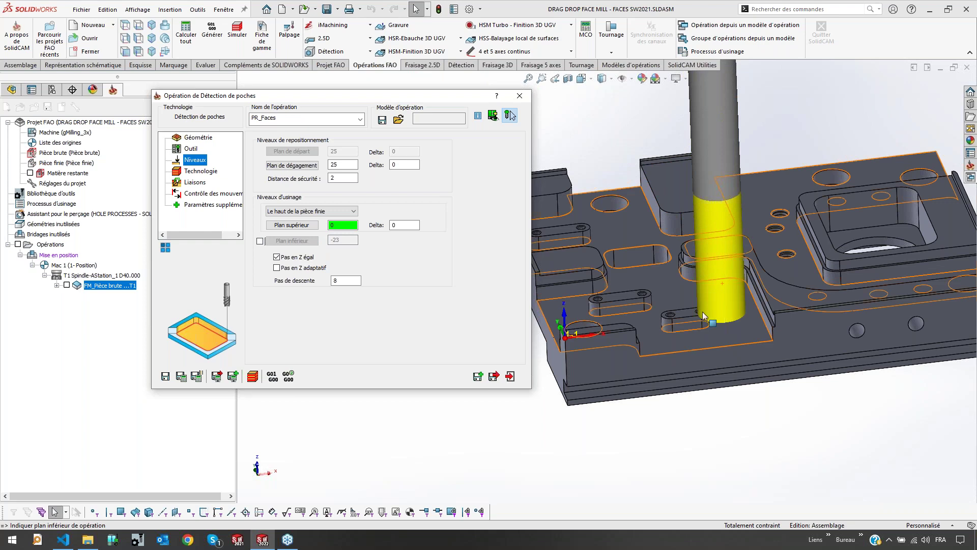
left_click(346, 281)
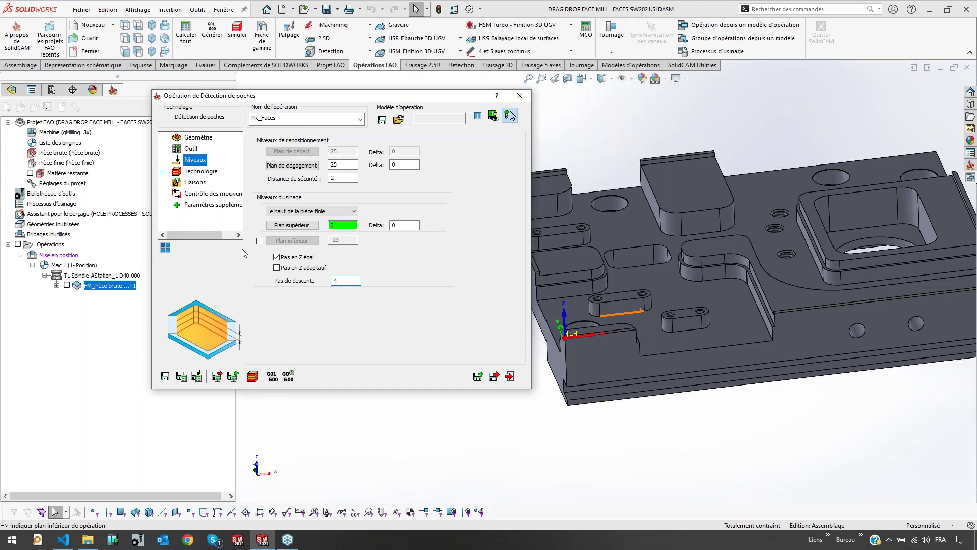
Set the wall, island and floor allowances of the pocket recognition operation to 0.5 mm each
left_click(201, 171)
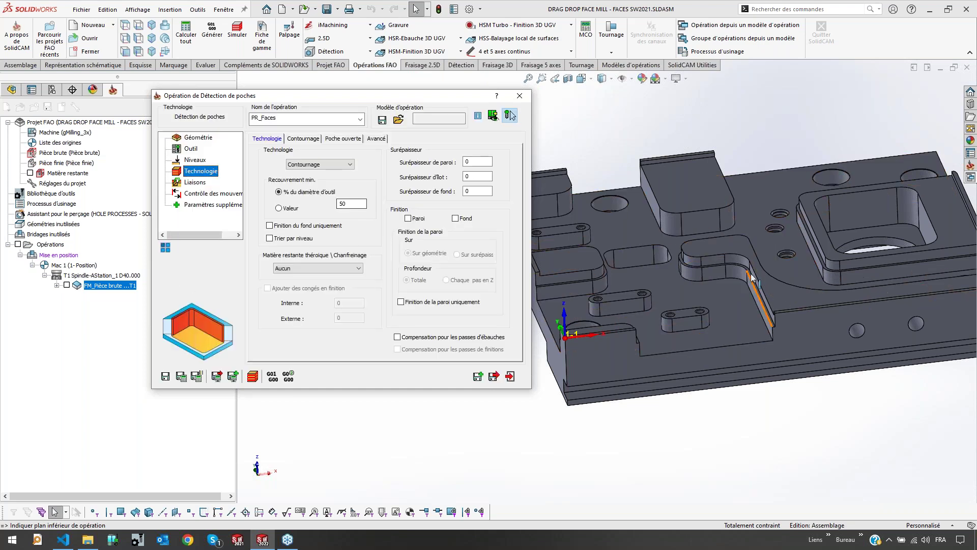
double_click(344, 203)
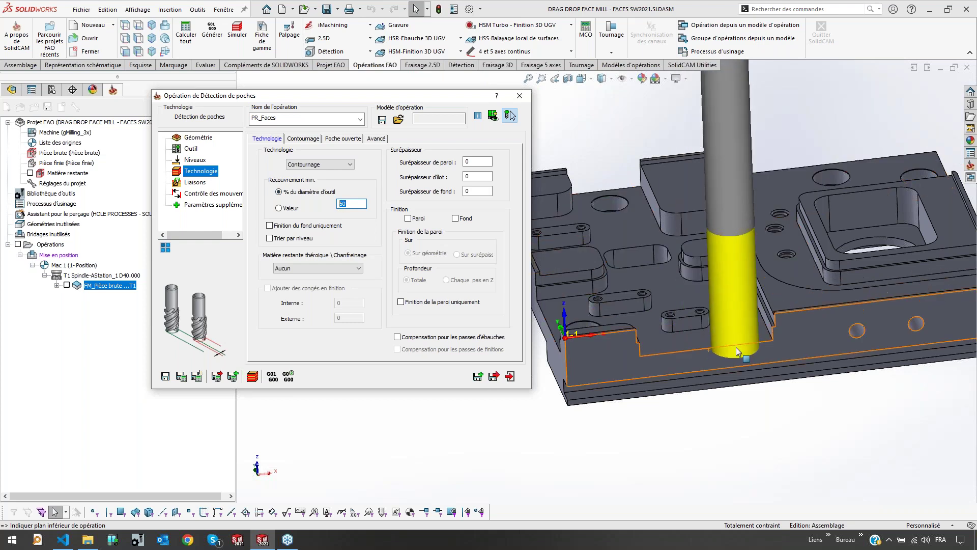
left_click(484, 163)
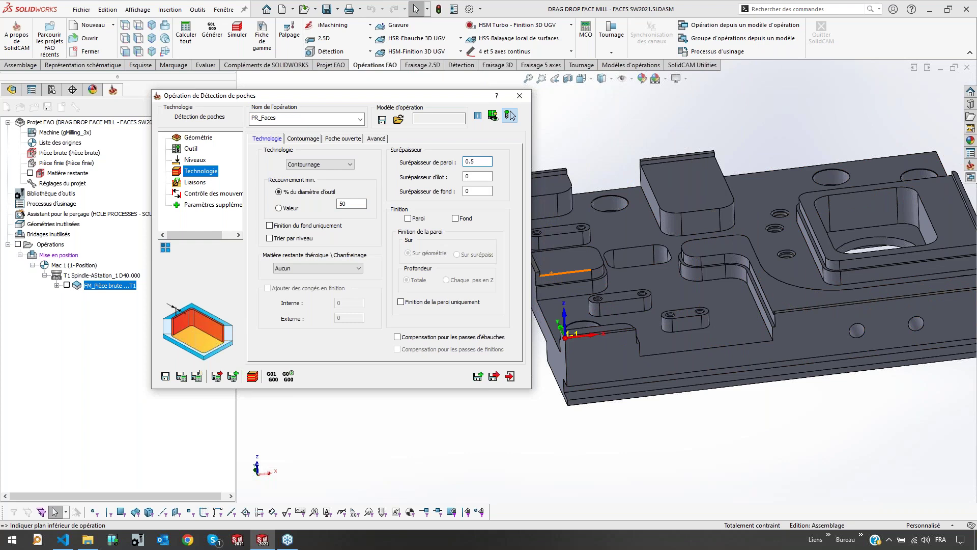
left_click(481, 176)
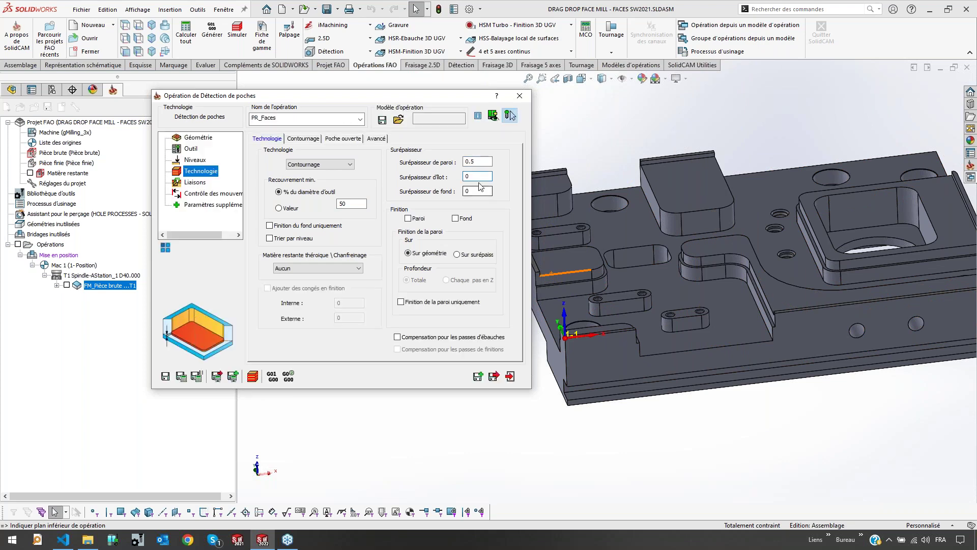
type(".5")
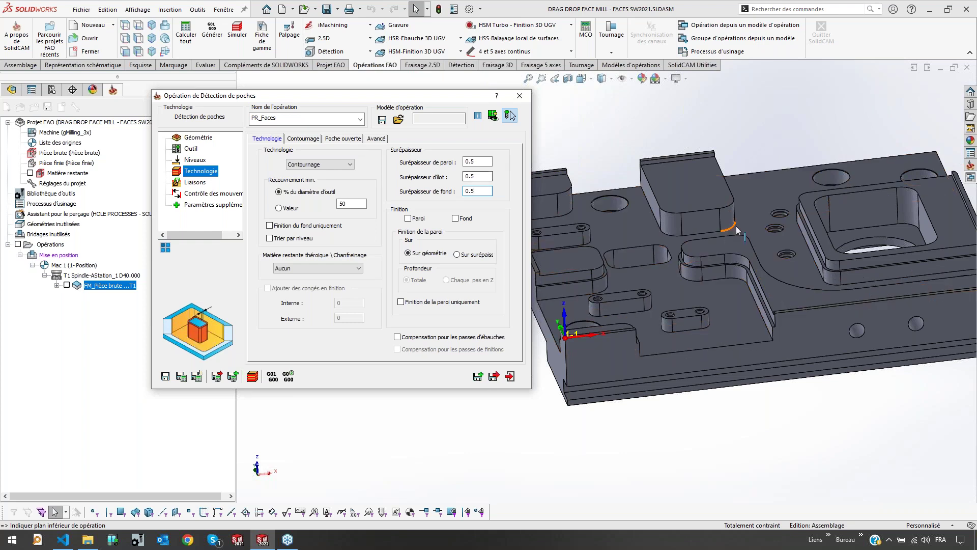
middle_click_drag(737, 231, 732, 261)
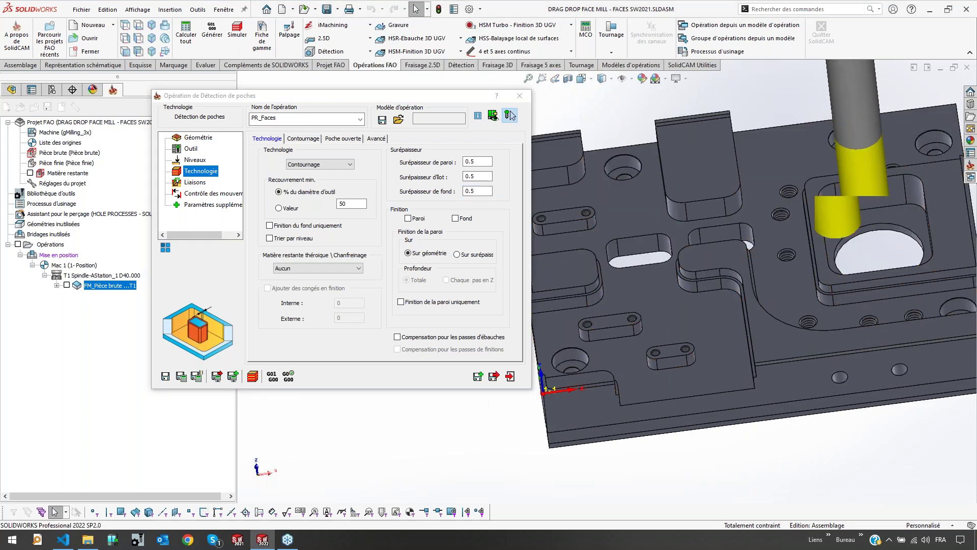
Have open pockets plunge outside the material, with the approach extended from outside by 0.5 mm
left_click(342, 140)
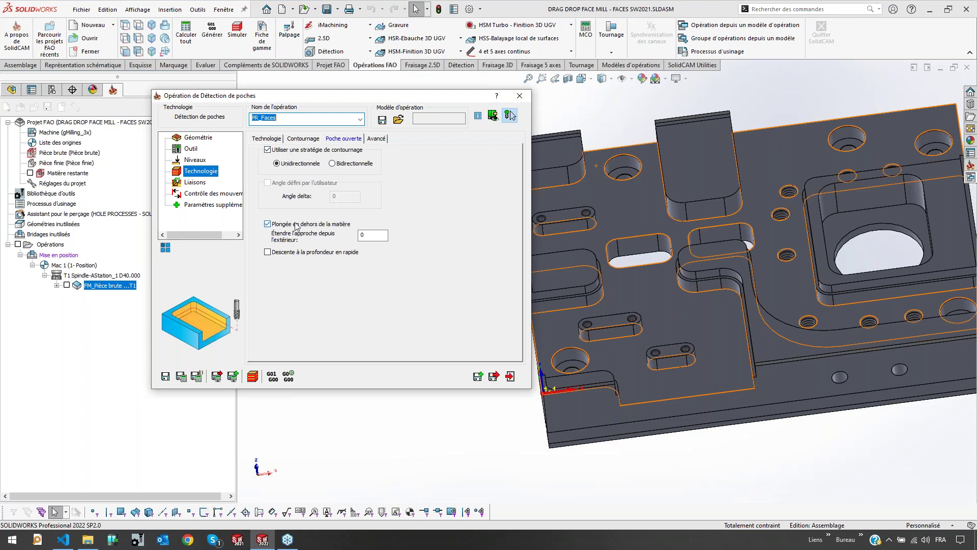
left_click(361, 235)
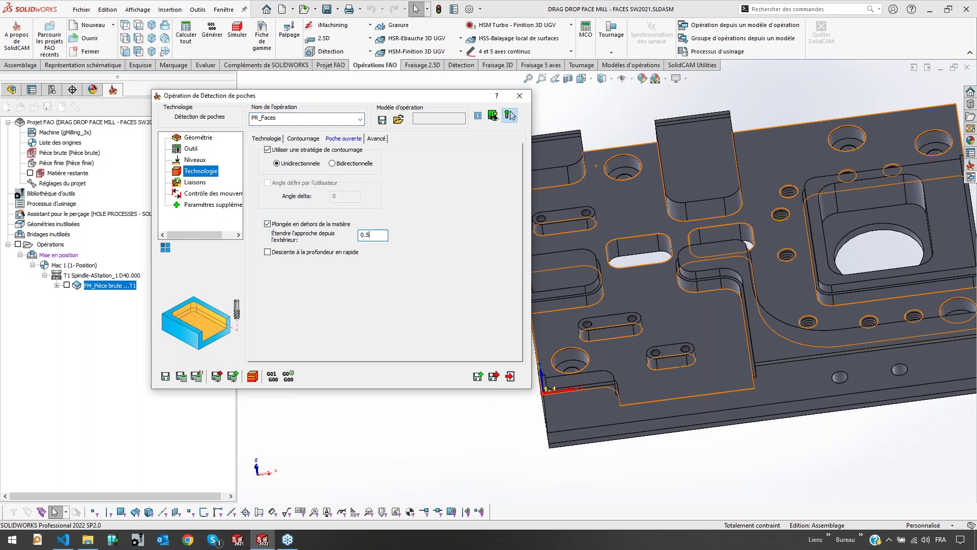
Use a helical plunge with centre cutting, save and calculate the operation, and accept the automatic helix adjustment
left_click(195, 182)
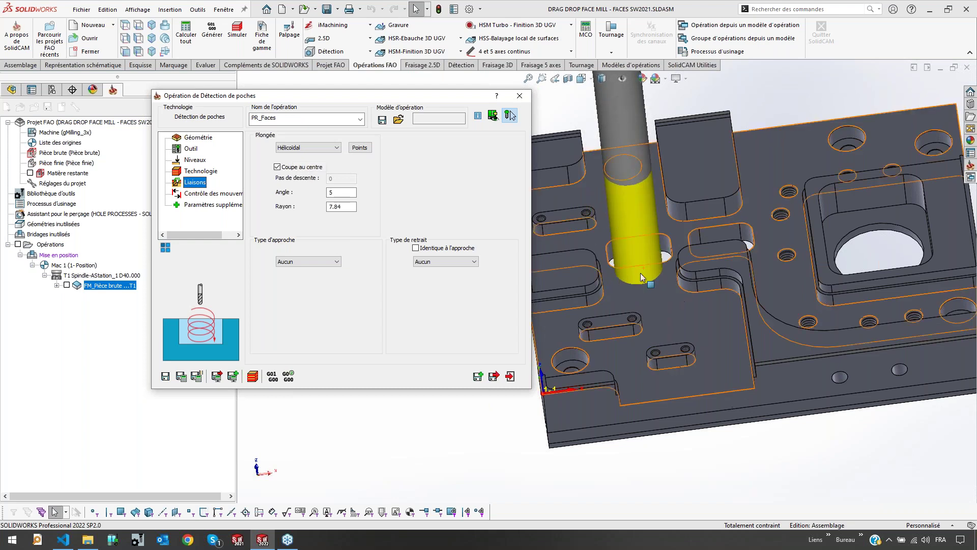
left_click(181, 376)
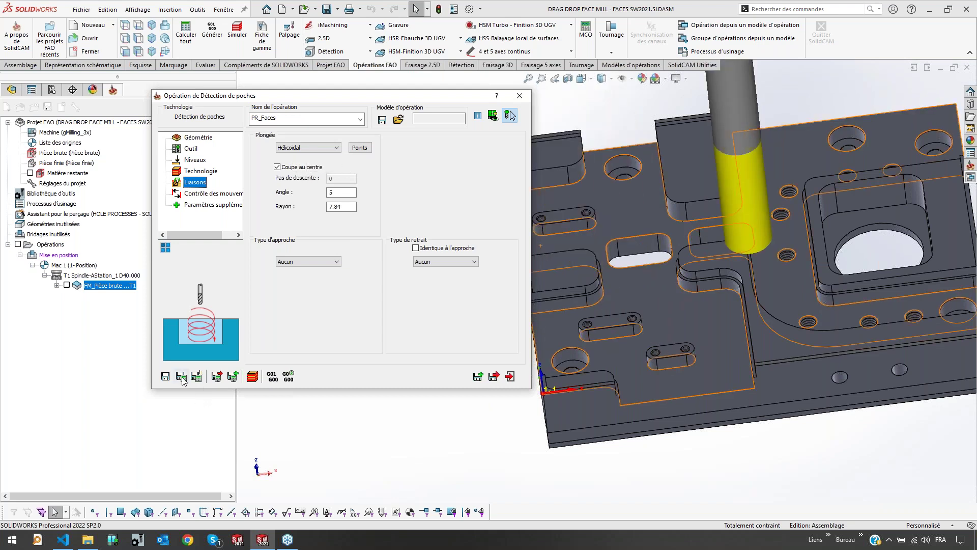
left_click(155, 260)
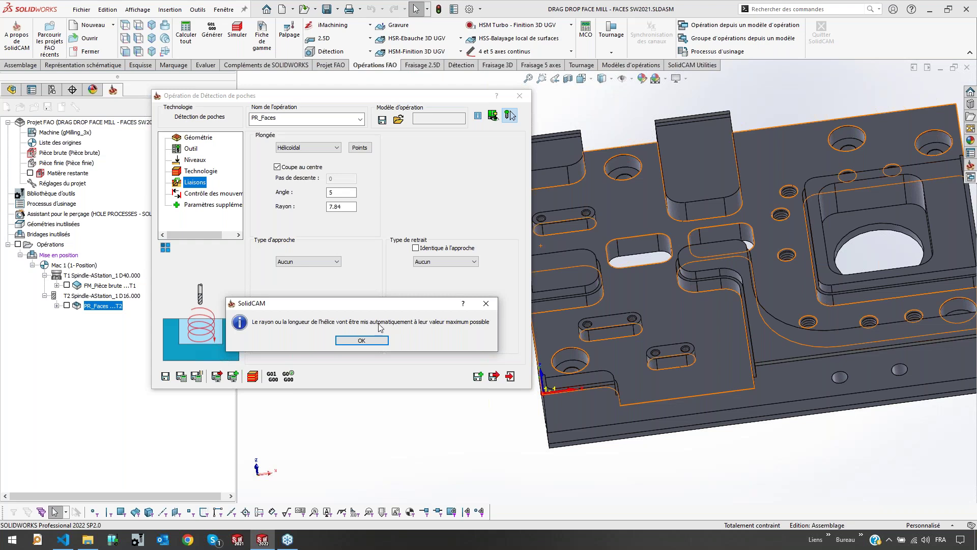
left_click(379, 345)
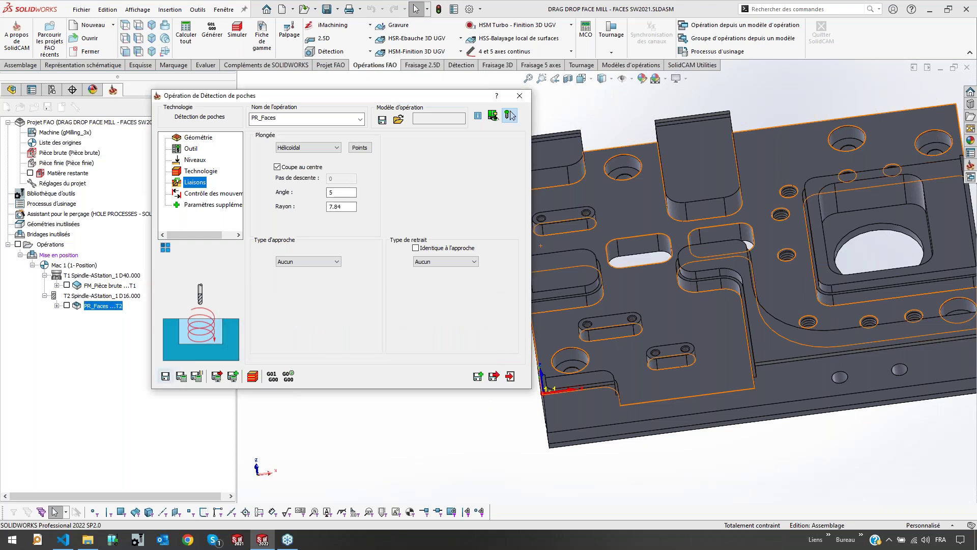
left_click(336, 193)
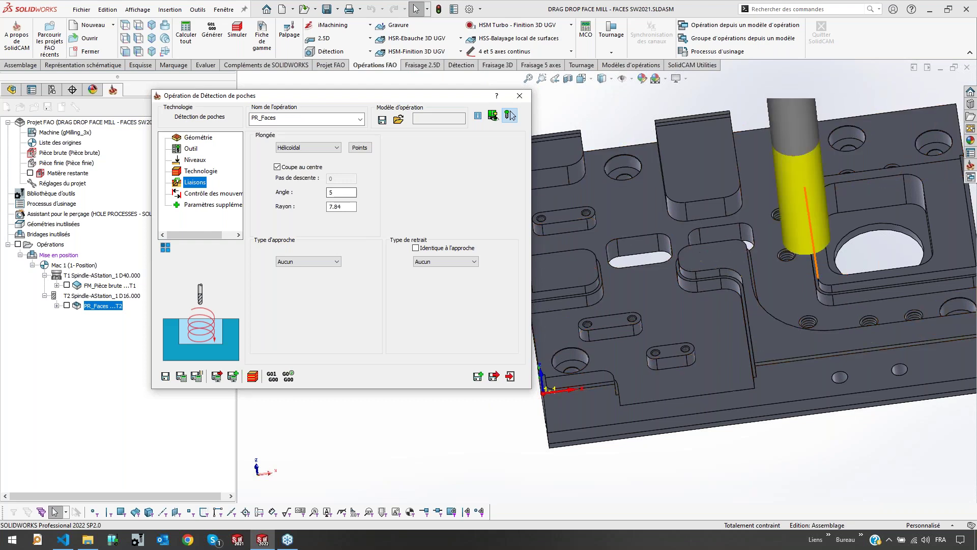
Run the wireframe simulation of the PR_Faces operation and look at the toolpath over the plate
left_click(256, 376)
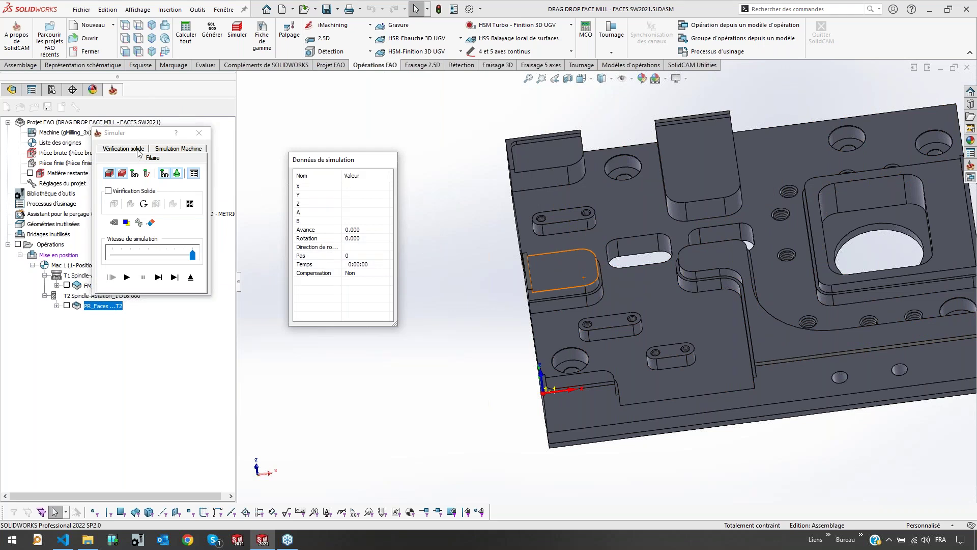
left_click(127, 277)
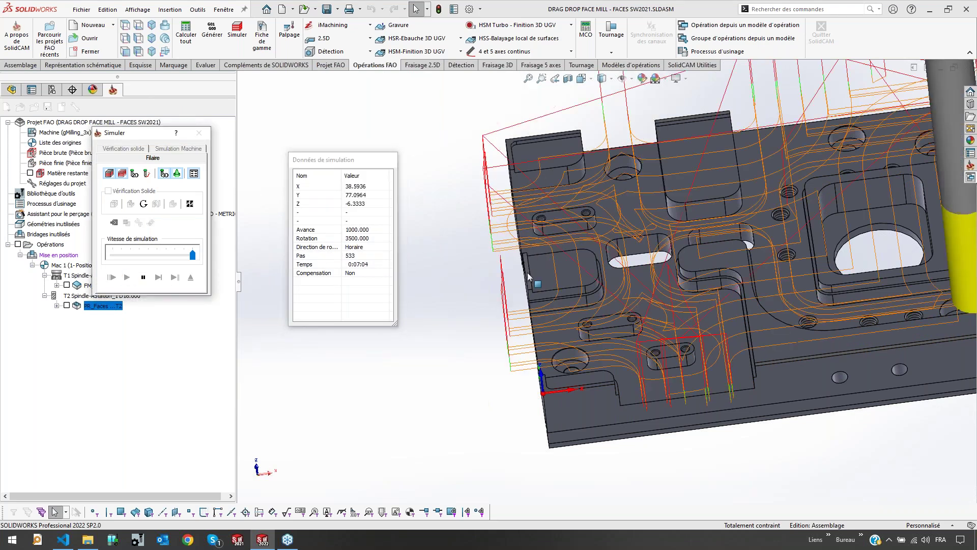
scroll(723, 320, "up", 3)
mouse_move(755, 360)
middle_mouse_down()
mouse_move(741, 285)
mouse_move(707, 350)
mouse_move(738, 235)
mouse_move(742, 262)
mouse_move(744, 229)
mouse_move(763, 248)
middle_mouse_up()
View the toolpath square to the plate's front face, examine the pass depths and helical plunges, and leave the simulation
left_click(765, 250)
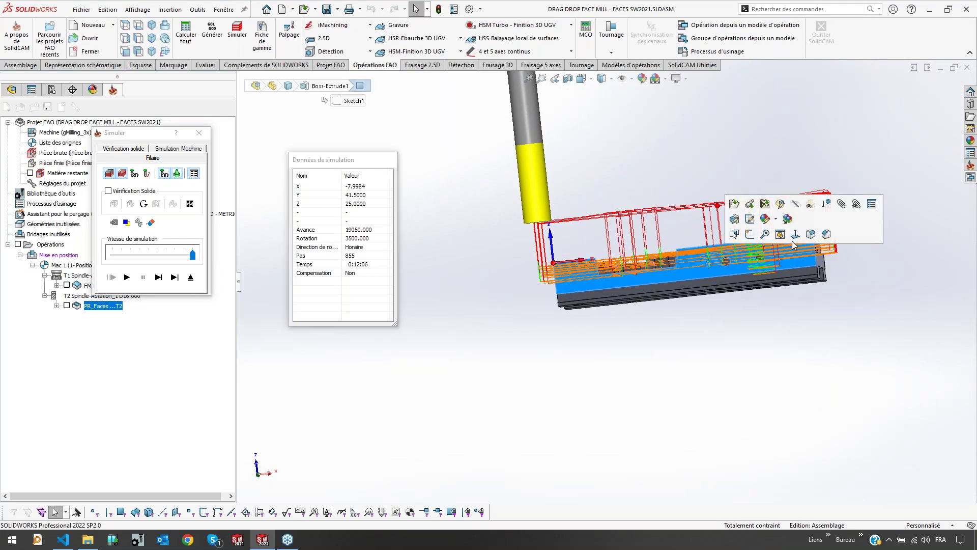
scroll(567, 267, "down", 5)
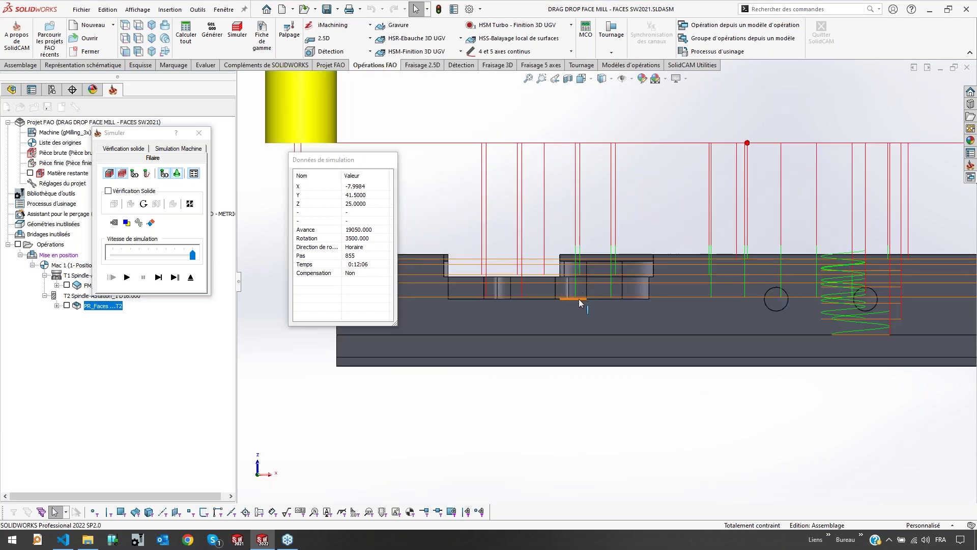
scroll(816, 310, "down", 3)
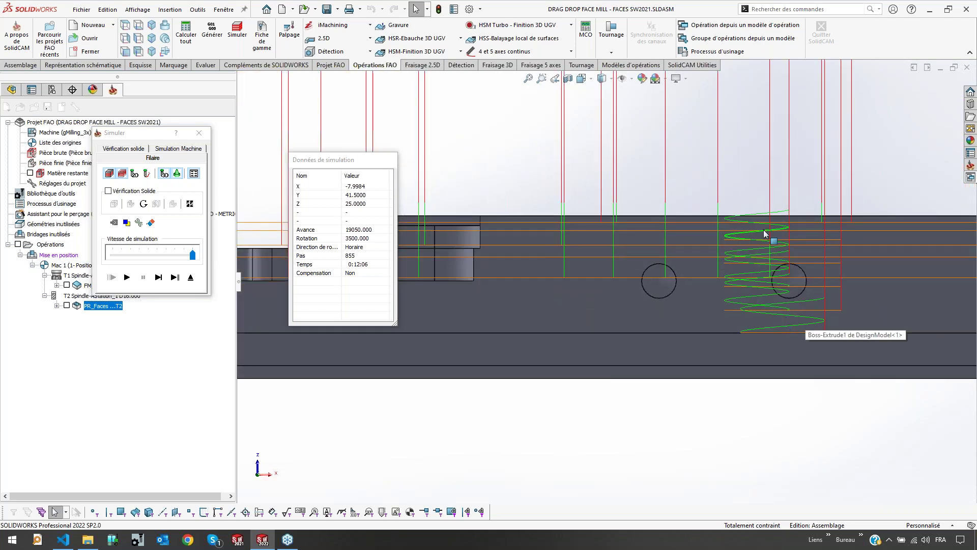
scroll(765, 301, "up", 4)
scroll(478, 274, "down", 4)
middle_click_drag(618, 283, 618, 309)
scroll(618, 300, "up", 3)
left_click(191, 278)
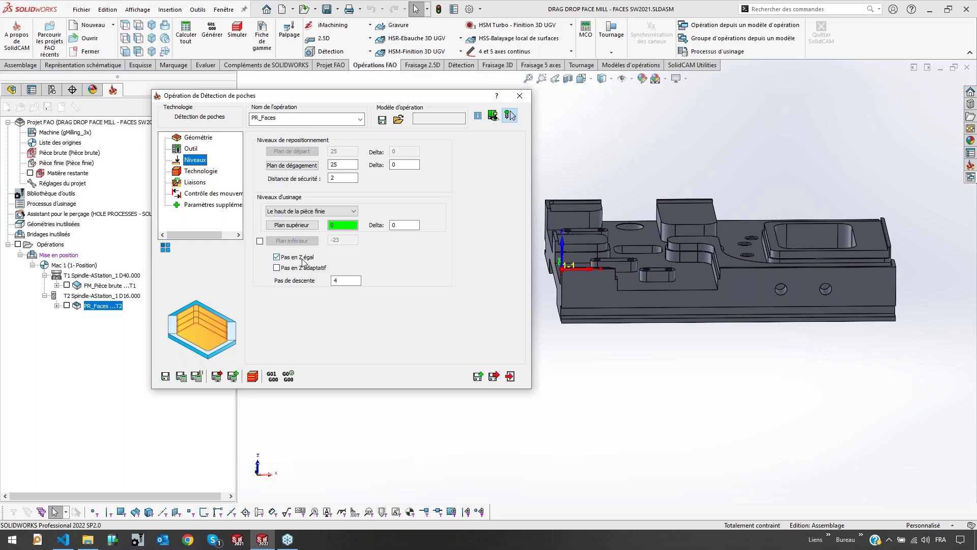
left_click(341, 280)
left_click(298, 257)
left_click(299, 258)
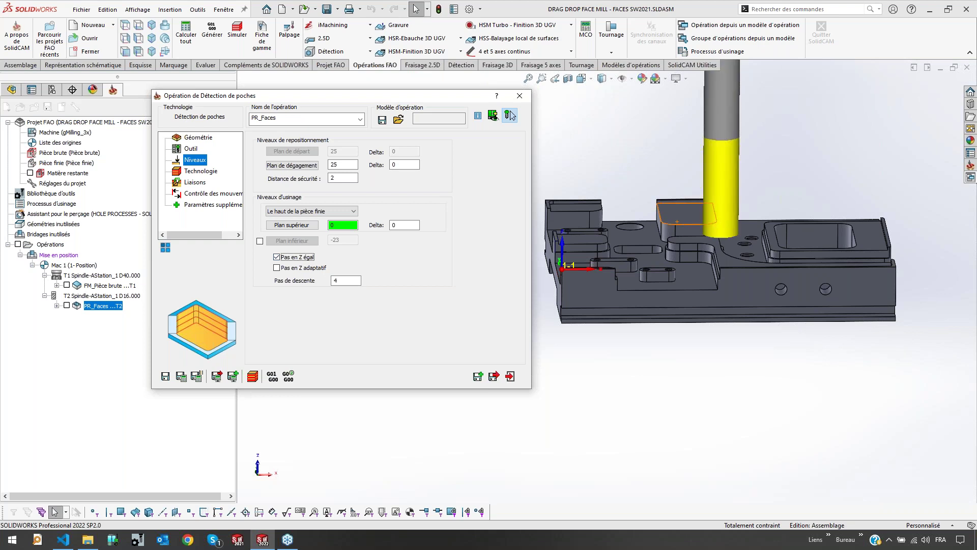
double_click(338, 280)
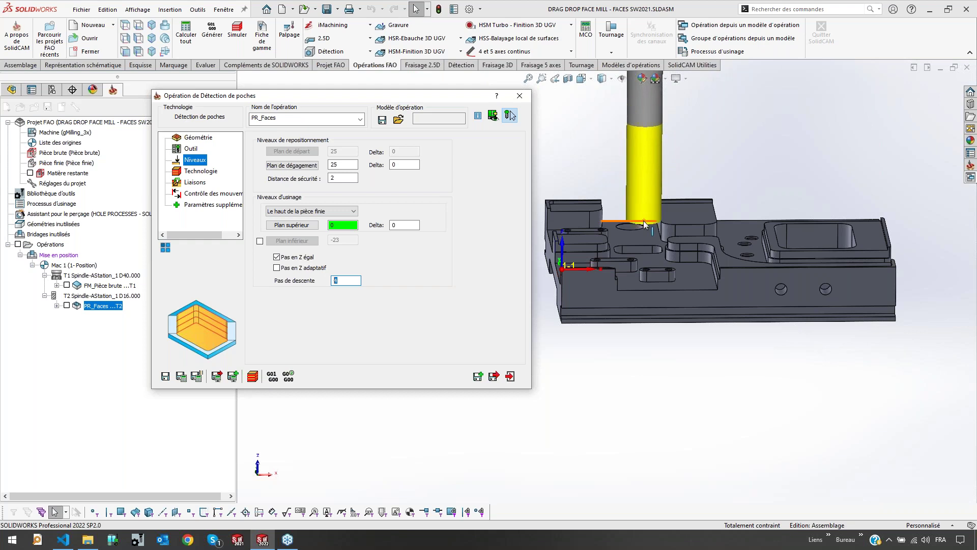
left_click(303, 259)
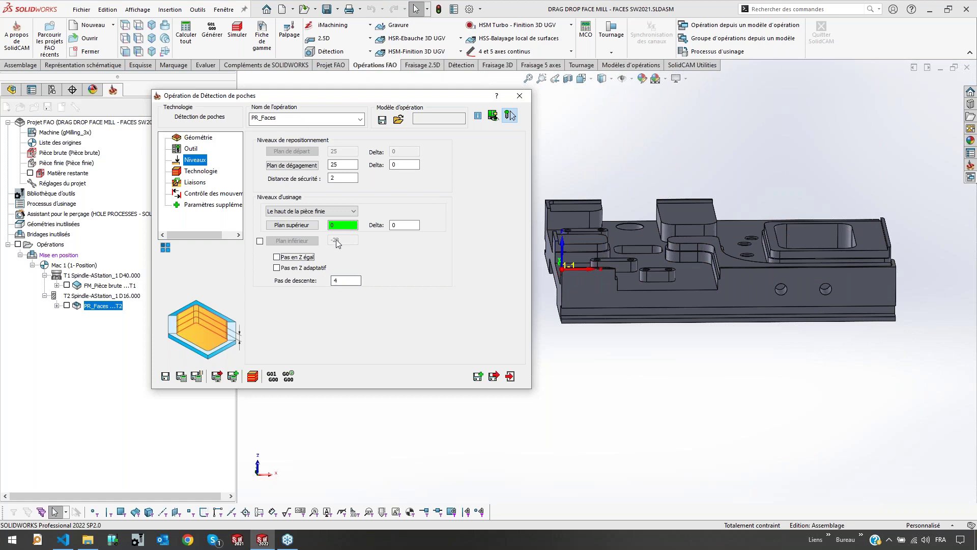
double_click(335, 282)
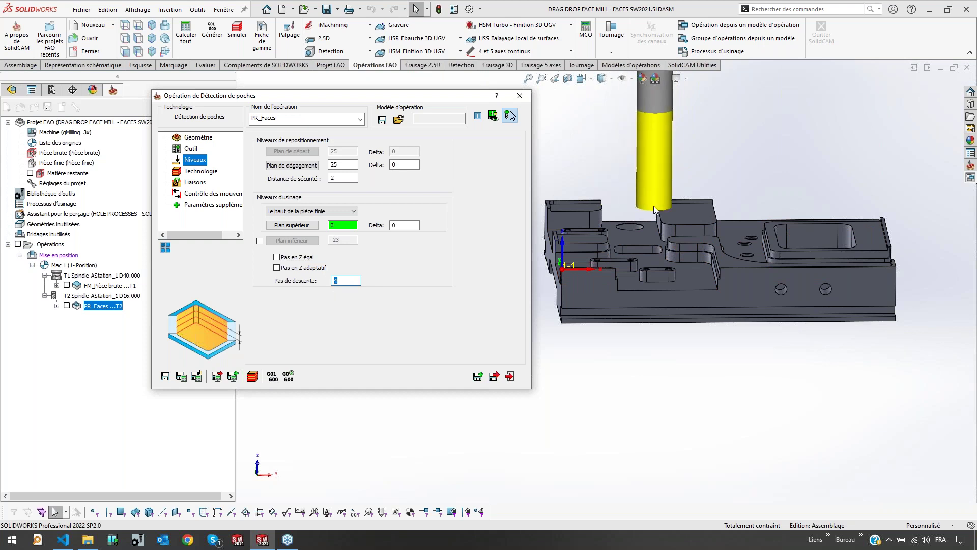
left_click(277, 257)
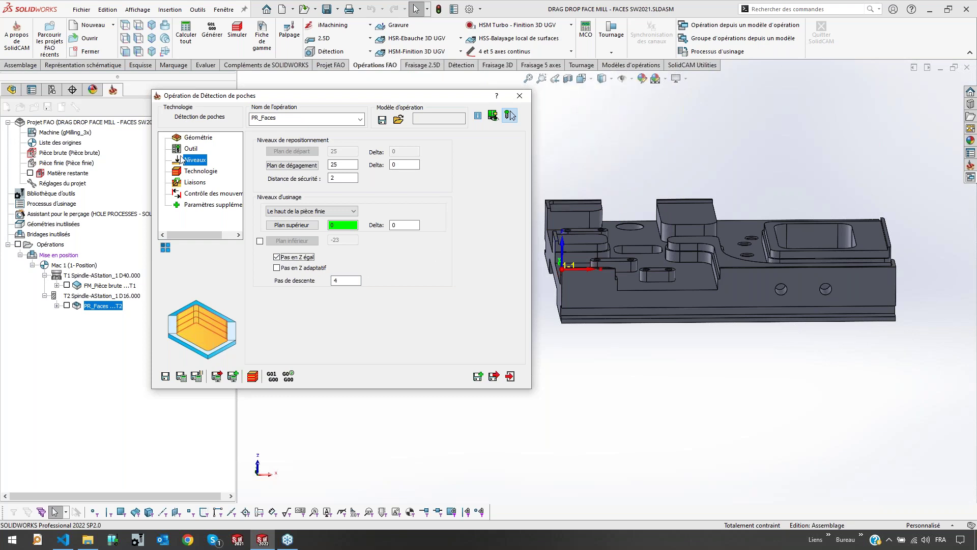
Check the floor allowance in the technology settings and return to the levels to compare them with the plate's pockets
left_click(187, 171)
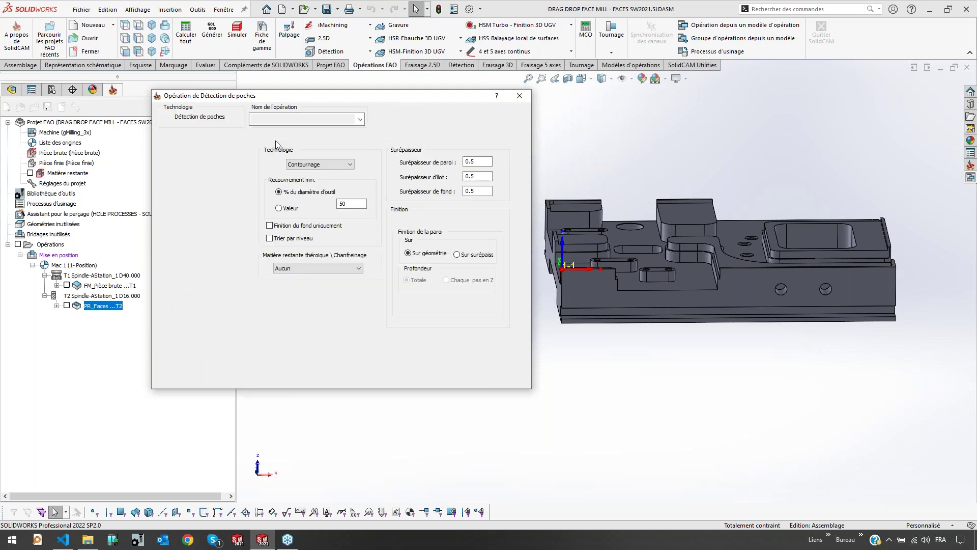
double_click(475, 189)
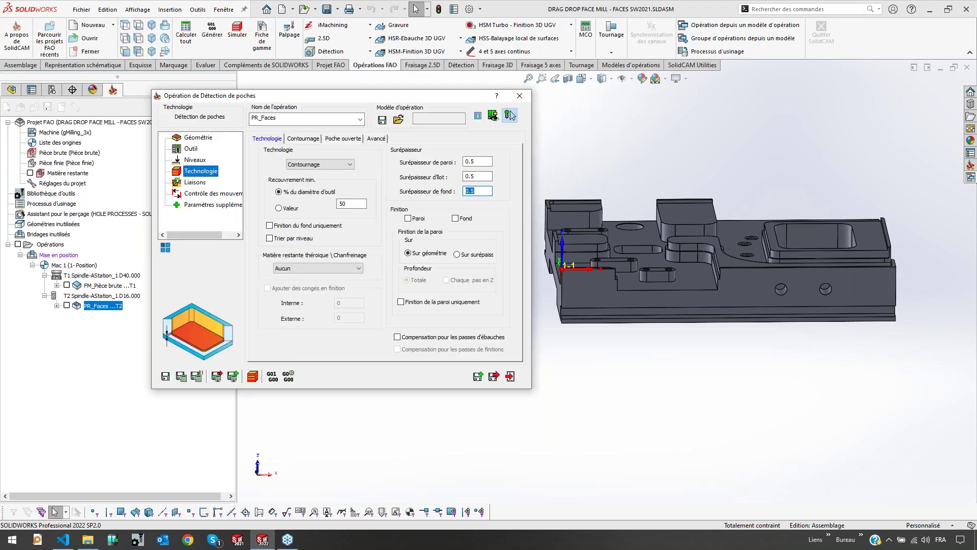
left_click(198, 160)
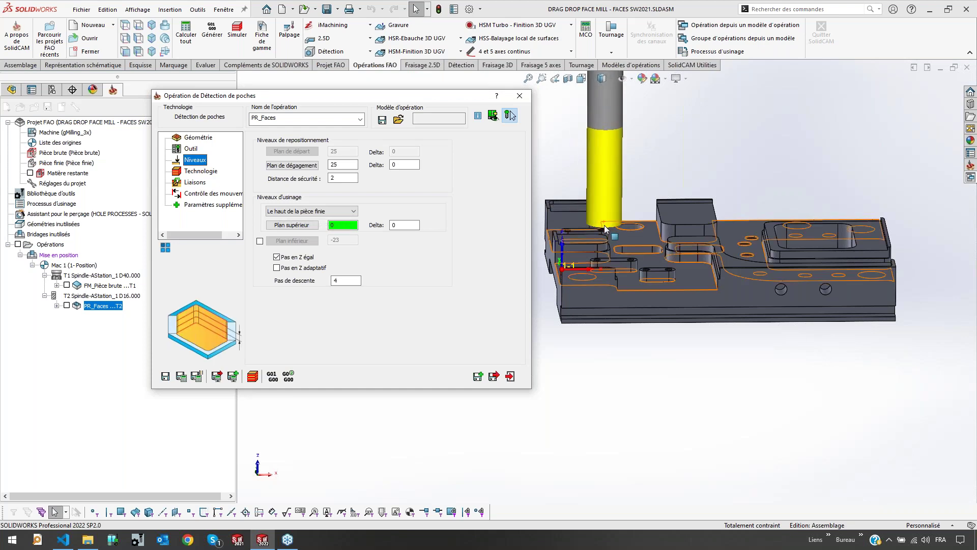
scroll(732, 258, "up", 5)
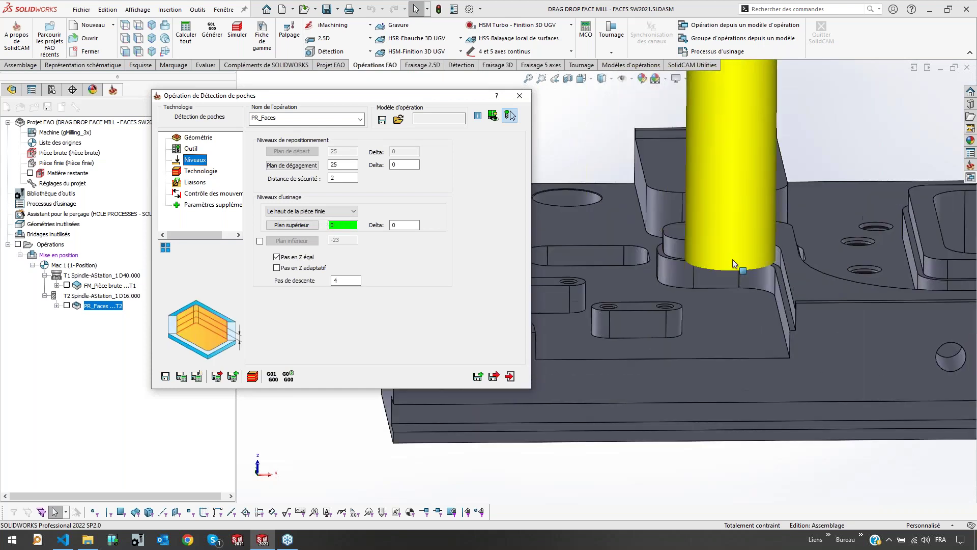
Measure the height of the upper wall of the stepped pocket through its vertical edge
left_click(740, 255)
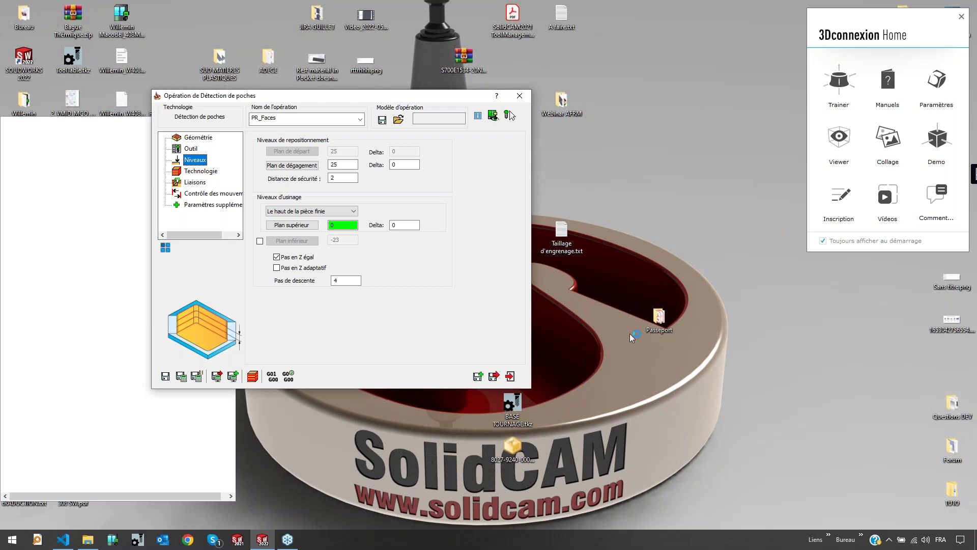
key("super")
left_click(475, 289)
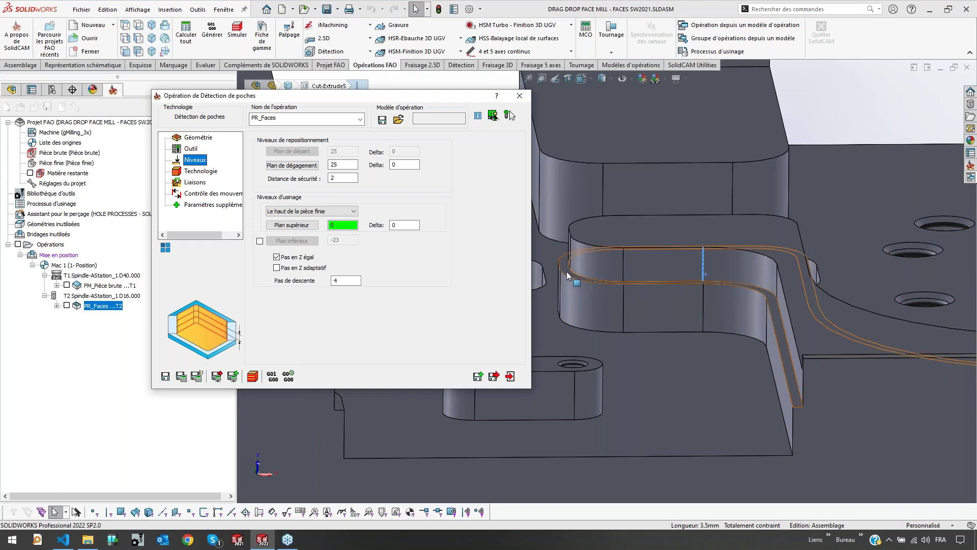
Enable adaptive Z steps alongside the equal Z steps, then save and calculate the PR_Faces operation
double_click(337, 281)
left_click(304, 269)
left_click(294, 269)
left_click(181, 377)
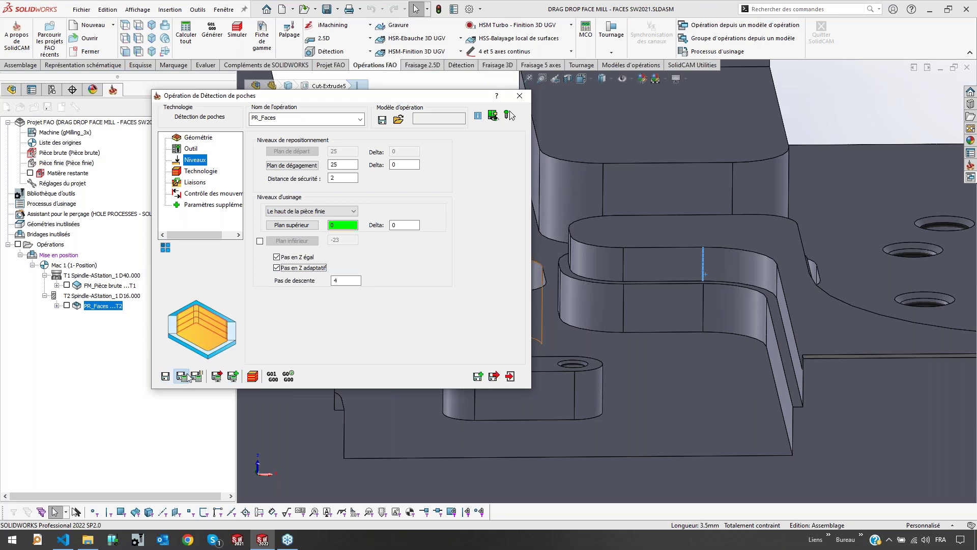
left_click(383, 340)
Run the material removal simulation of PR_Faces and look at the machined pockets with their toolpath
left_click(253, 377)
left_click(191, 278)
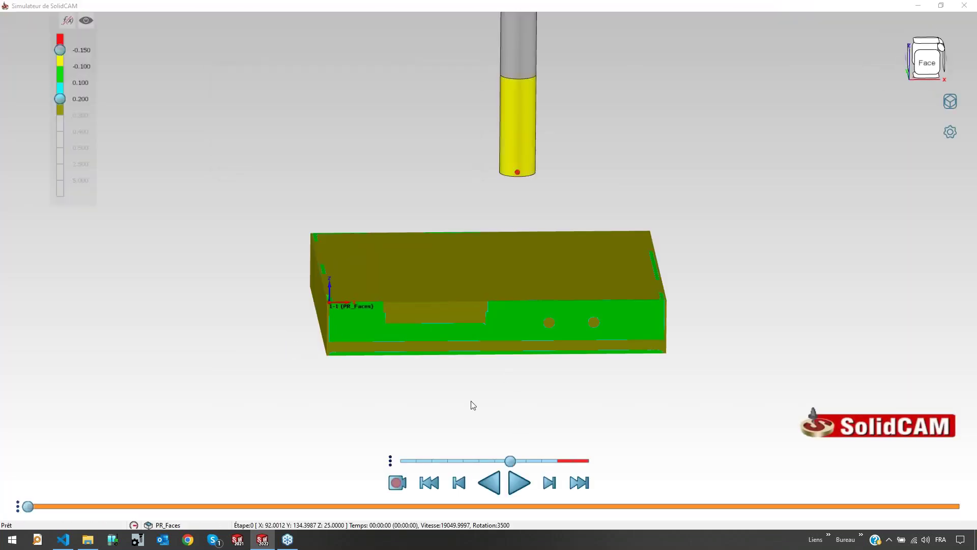
left_click(520, 483)
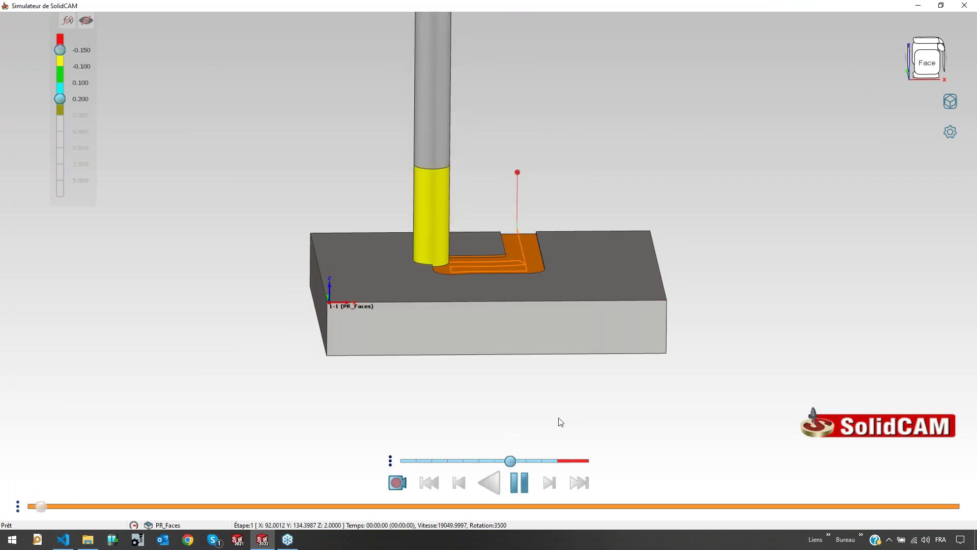
middle_click_drag(637, 246, 567, 148)
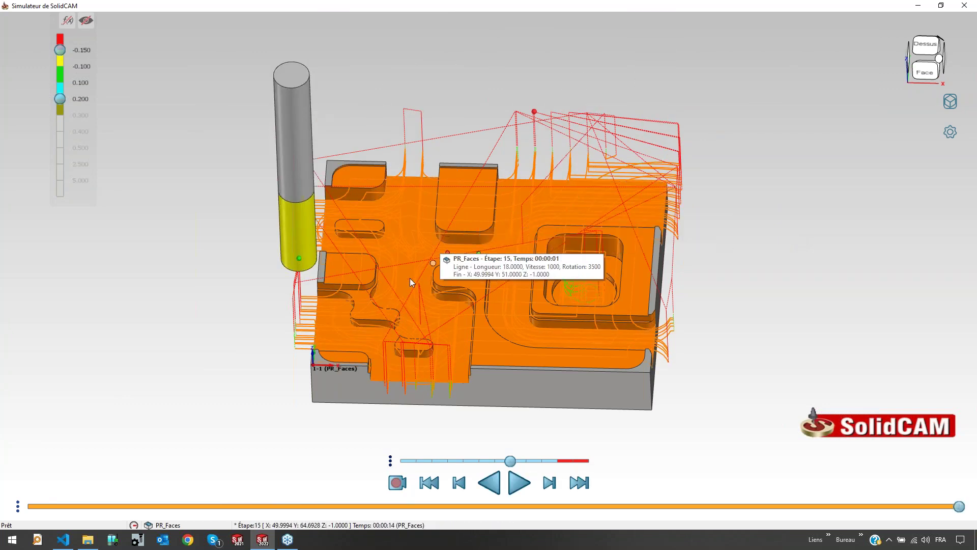
scroll(370, 311, "up", 4)
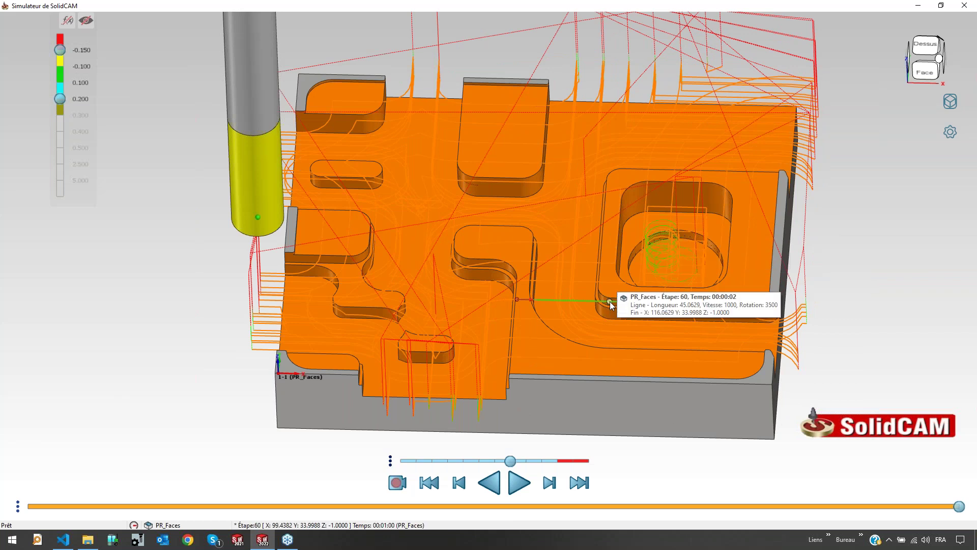
scroll(610, 301, "up", 2)
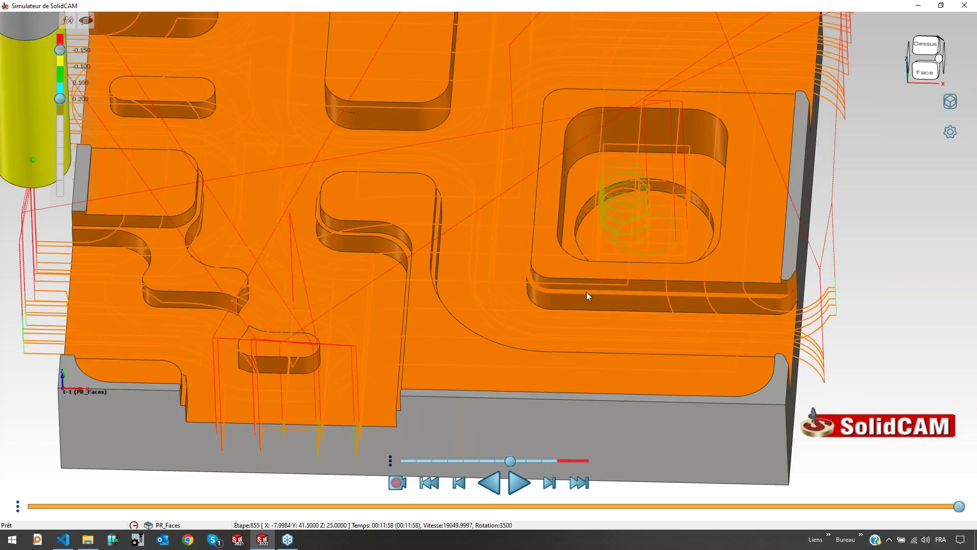
scroll(385, 235, "down", 3)
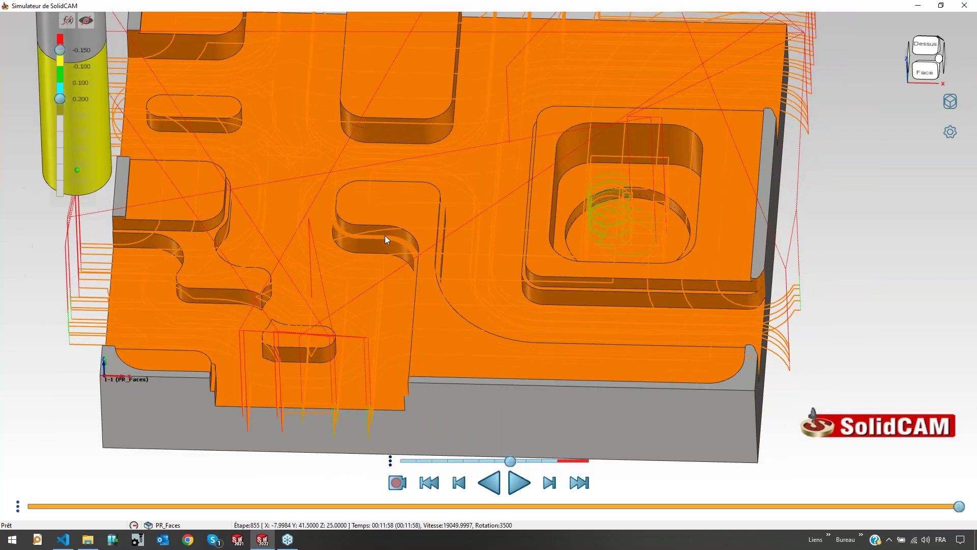
Examine the machined levels from several angles and measure the step height beside the large square pocket
middle_click_drag(306, 224, 258, 155)
middle_click_drag(349, 253, 337, 273)
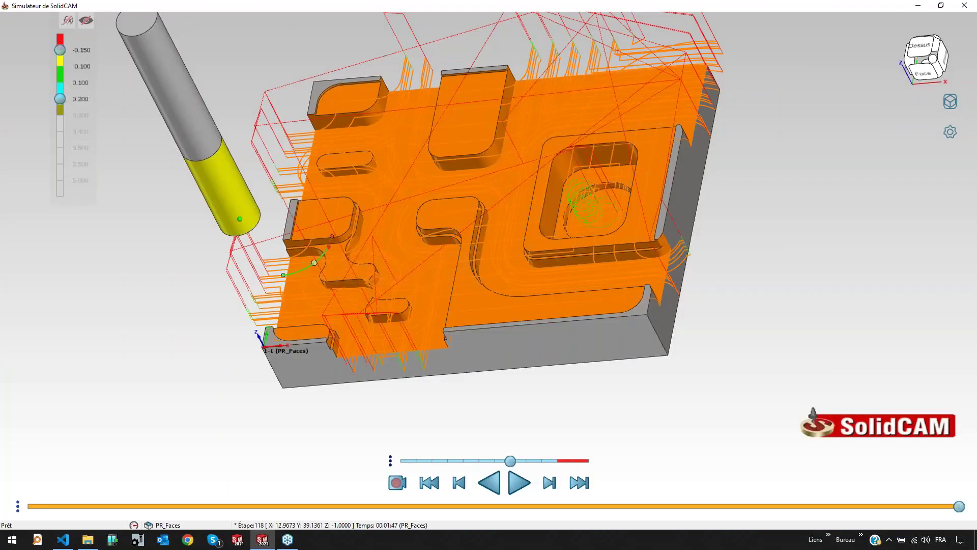
mouse_move(357, 256)
middle_mouse_down()
mouse_move(364, 282)
mouse_move(362, 272)
middle_mouse_up()
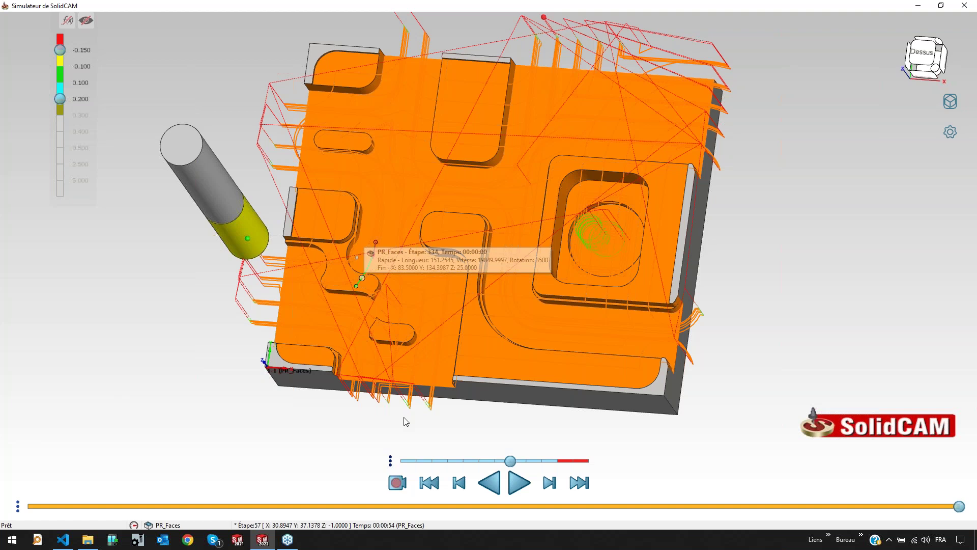
middle_click_drag(404, 417, 404, 416)
scroll(404, 417, "down", 2)
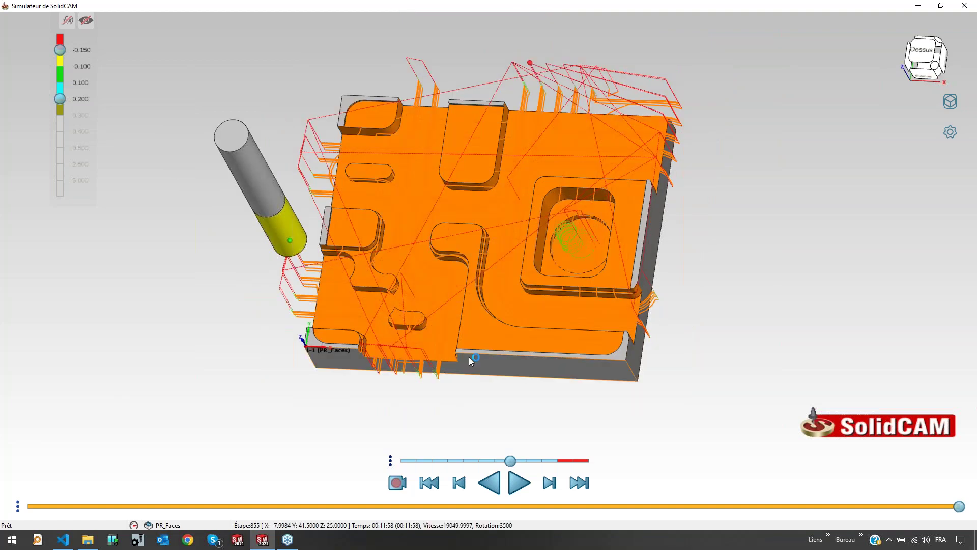
scroll(535, 288, "up", 4)
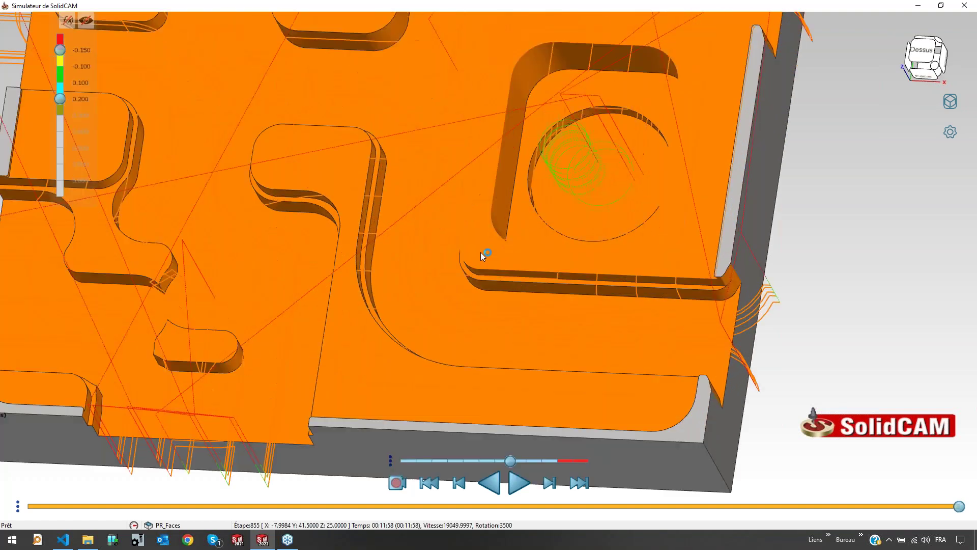
mouse_move(485, 258)
middle_mouse_down()
mouse_move(490, 249)
mouse_move(485, 277)
middle_mouse_up()
mouse_move(511, 288)
middle_click_drag(515, 272, 507, 254)
scroll(507, 254, "up", 2)
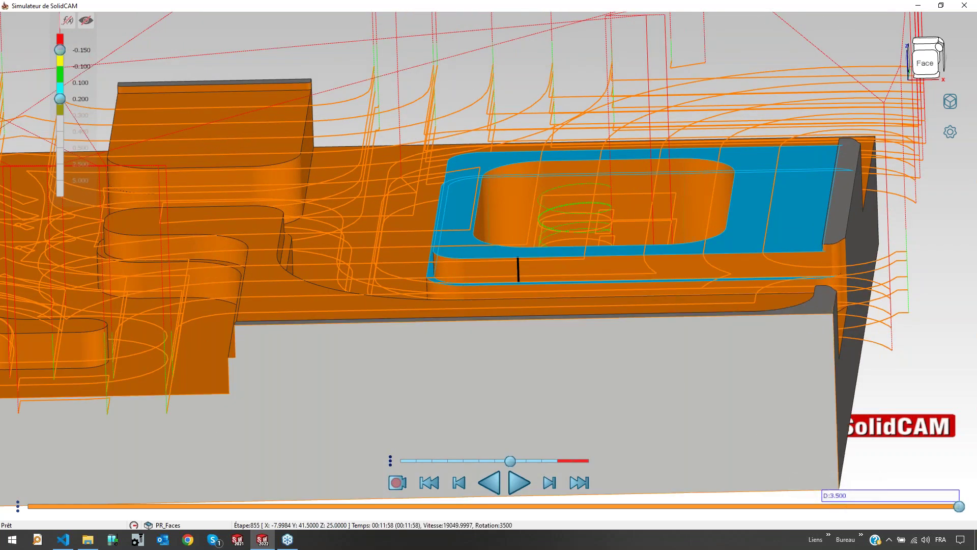
mouse_move(447, 285)
scroll(431, 177, "down", 6)
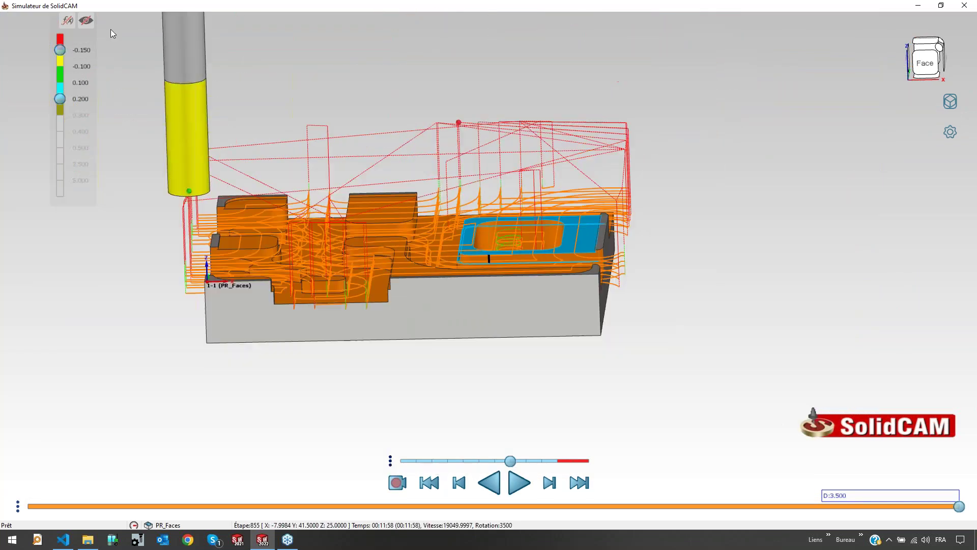
Show the colour comparison with the target part and examine the remaining material around the large square pocket
left_click(89, 27)
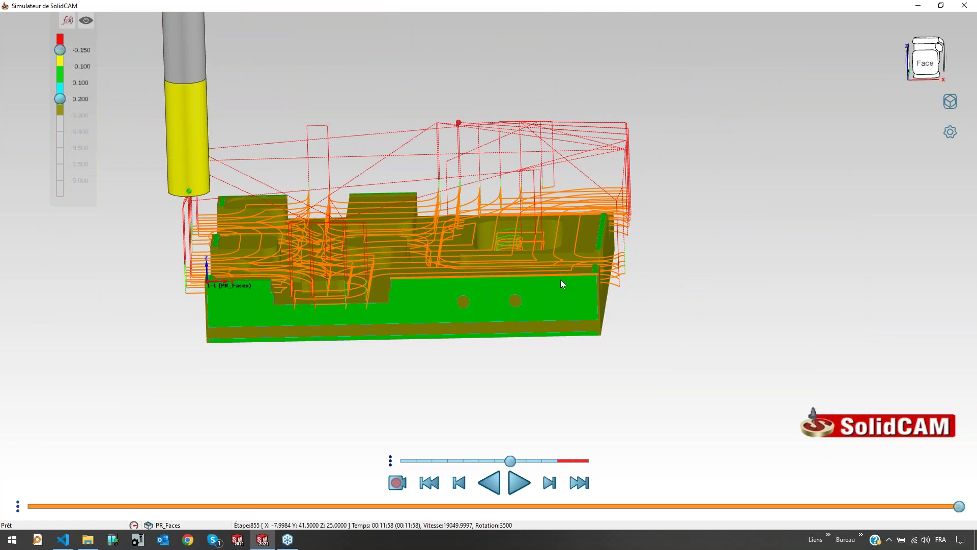
middle_click_drag(560, 279, 566, 290)
mouse_move(497, 209)
scroll(497, 208, "up", 5)
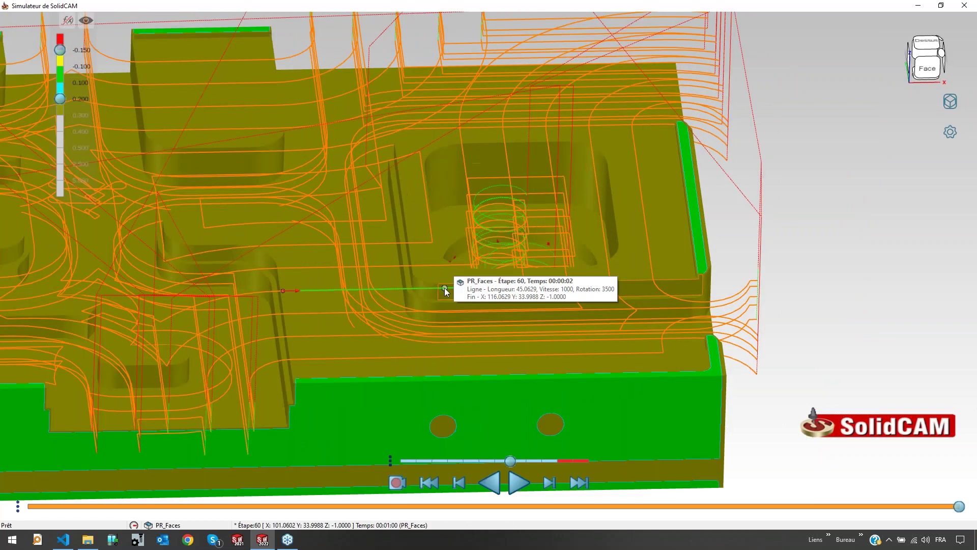
mouse_move(695, 334)
scroll(674, 299, "up", 4)
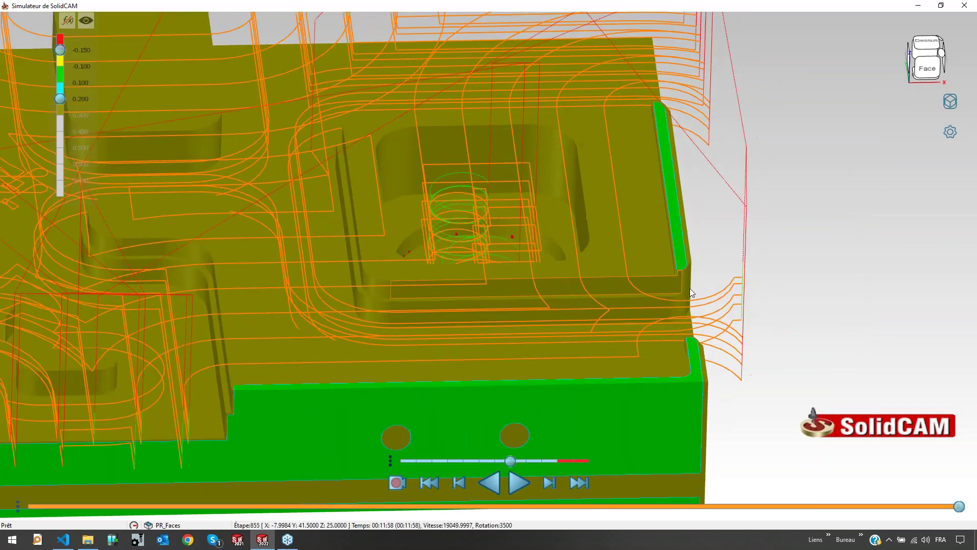
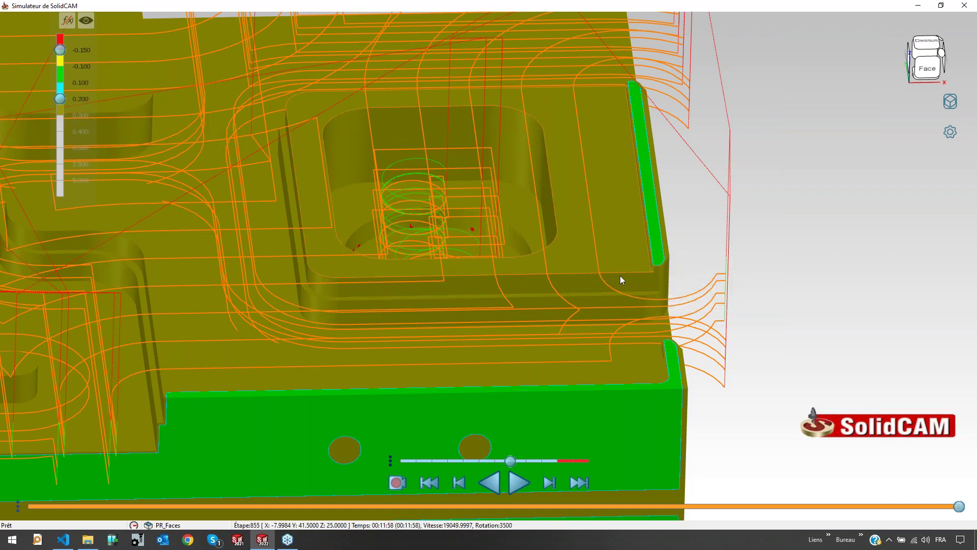
scroll(399, 255, "down", 5)
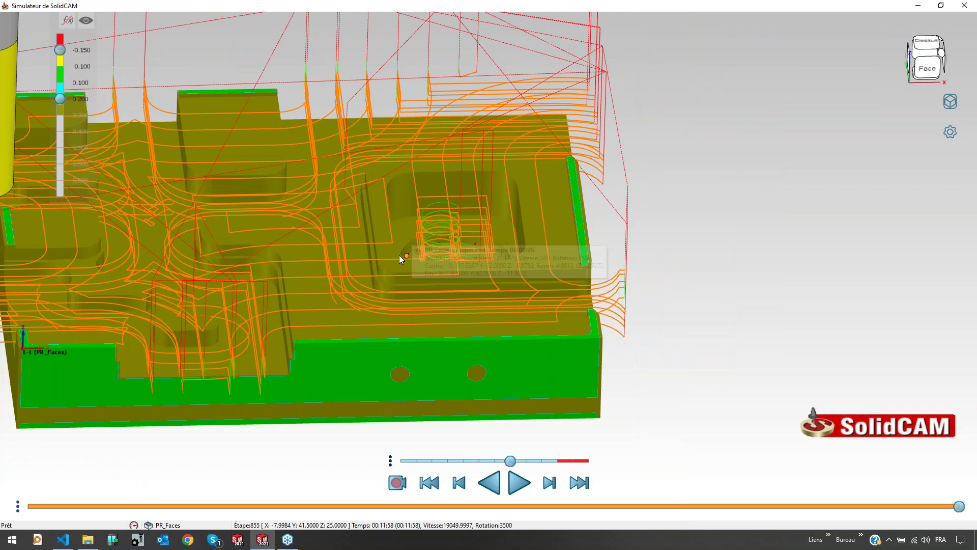
Turn off the colour comparison, examine the helical plunge and remaining corners on the machined plate, and leave the simulation
mouse_move(280, 249)
middle_mouse_down()
mouse_move(278, 304)
mouse_move(288, 251)
mouse_move(271, 263)
middle_mouse_up()
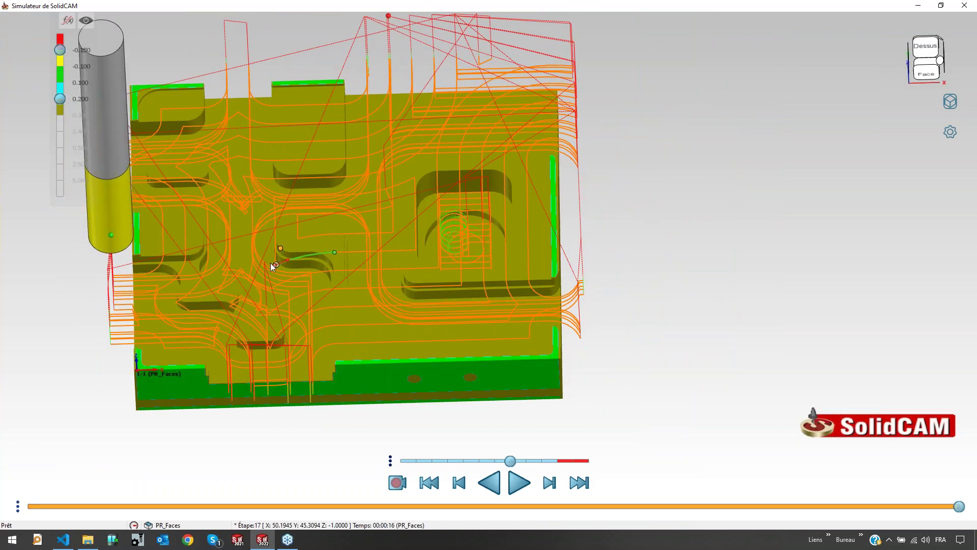
left_click(88, 21)
middle_click_drag(302, 196, 304, 260)
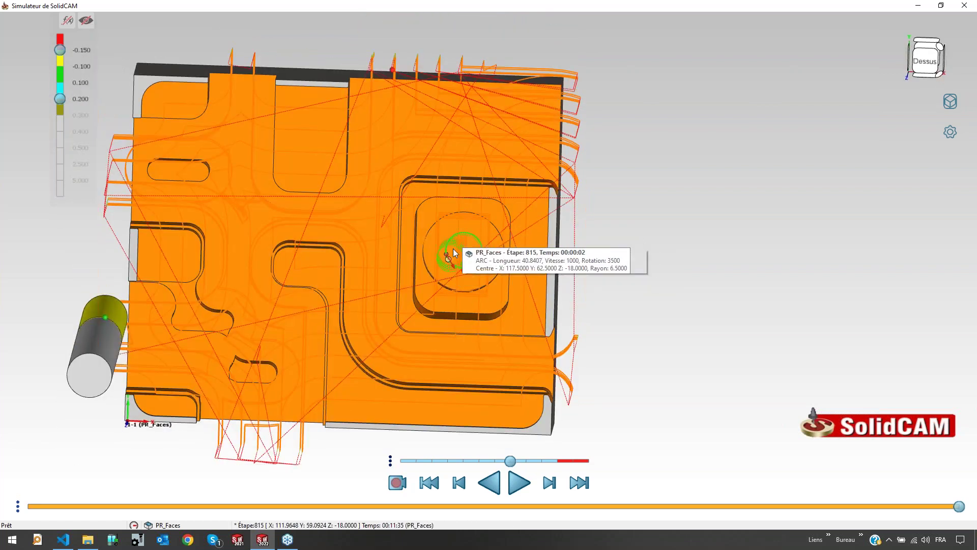
middle_click_drag(452, 271, 454, 254)
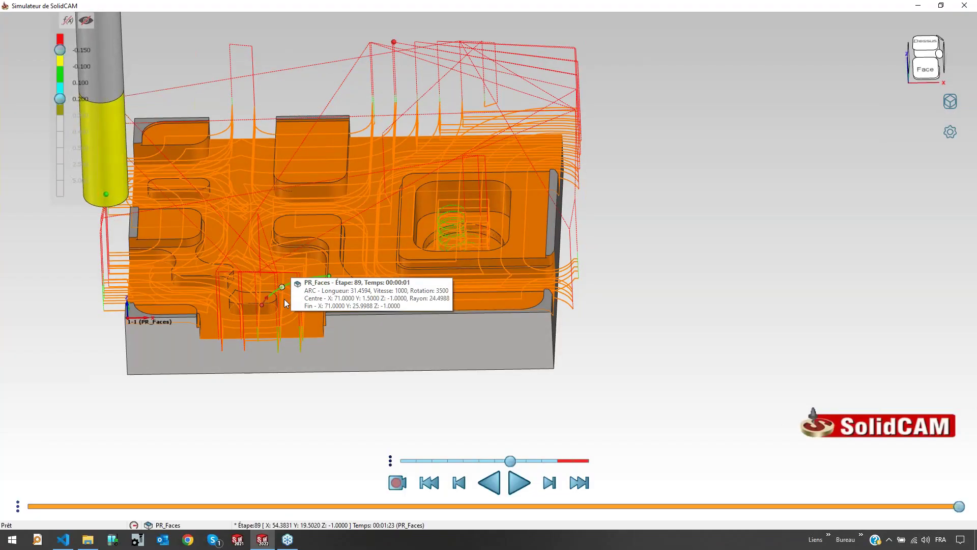
mouse_move(284, 302)
middle_mouse_down()
mouse_move(284, 340)
mouse_move(279, 305)
middle_mouse_up()
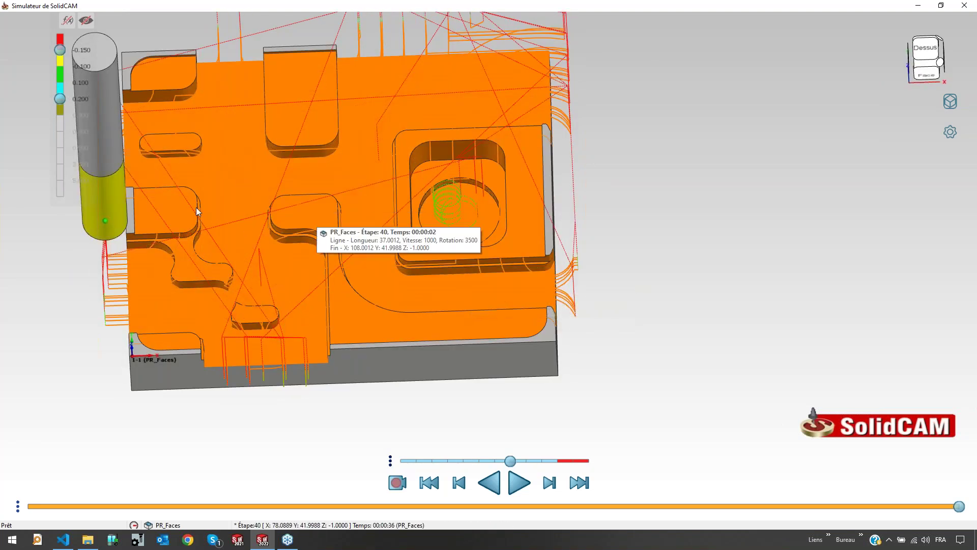
left_click(966, 5)
Rename the operation as Ebauche D16 and save it with a copy
type("Ebauche D16")
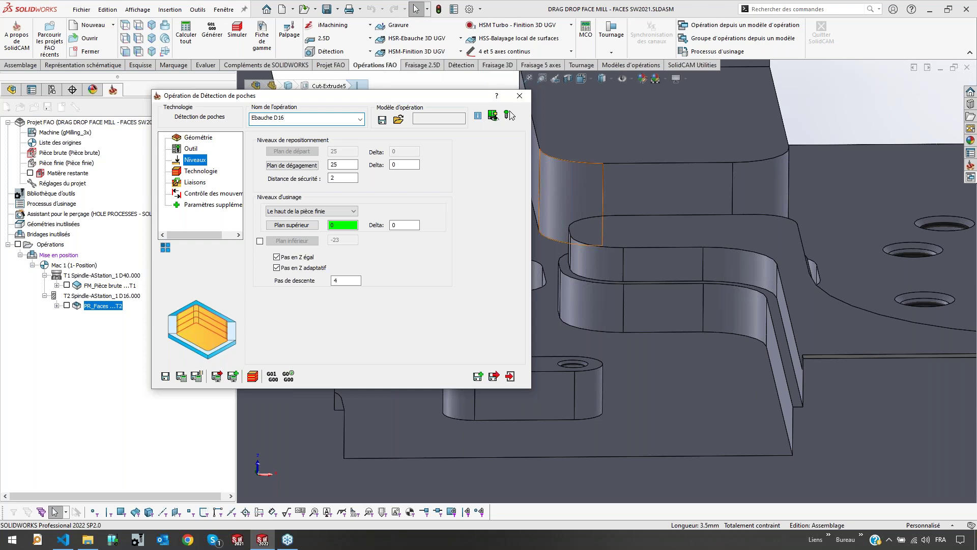
left_click(478, 377)
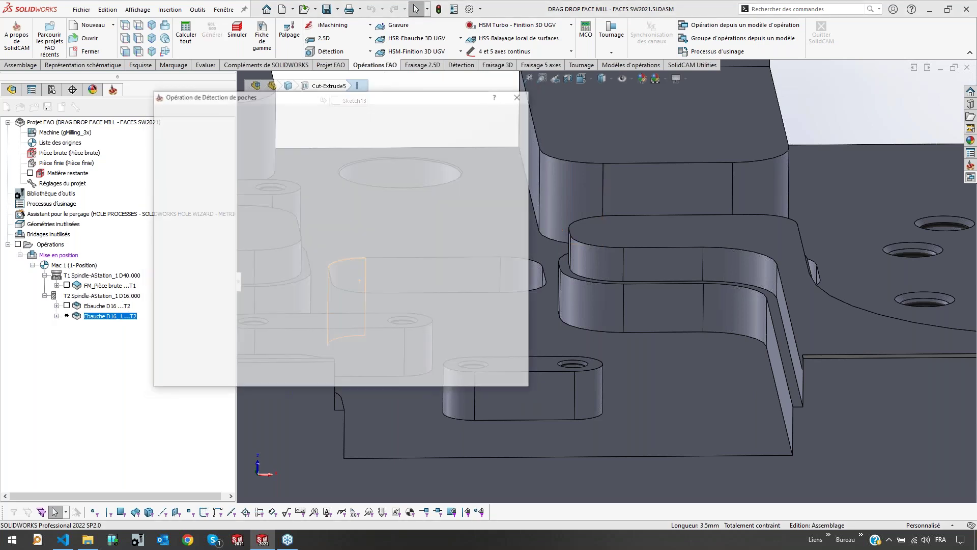
Duplicate the 16 mm end mill in the tool library, set the copy's diameter to 10 mm and assign it to the copied operation
left_click(316, 321)
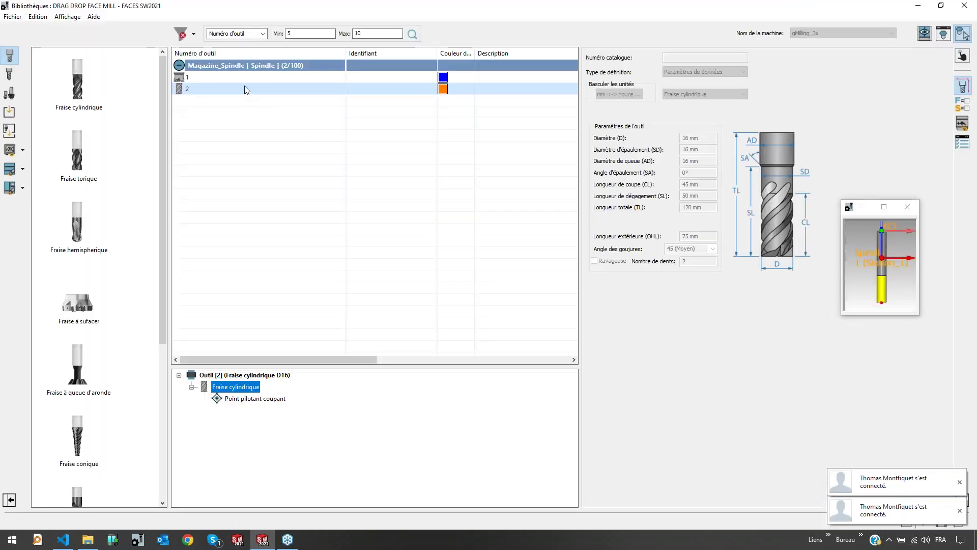
right_click(245, 87)
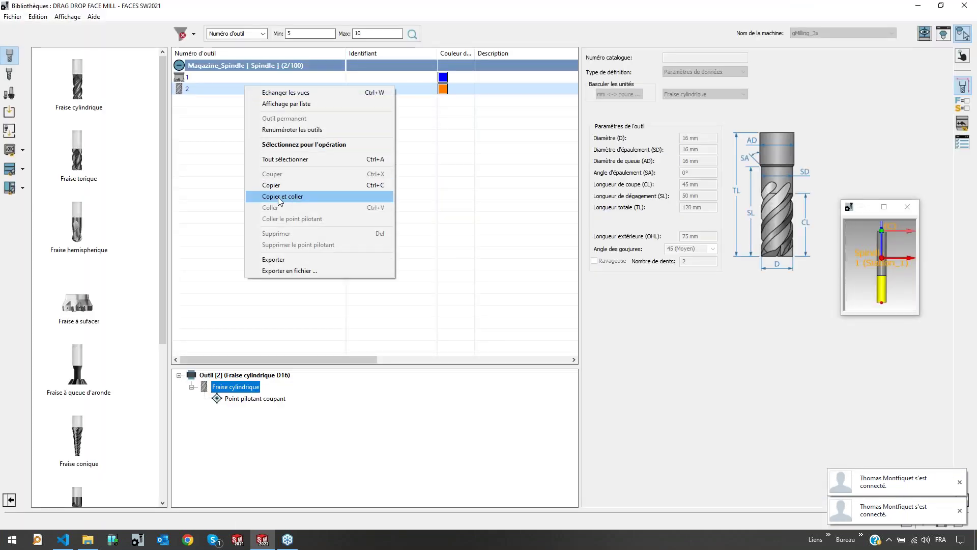
left_click(282, 196)
left_click(705, 138)
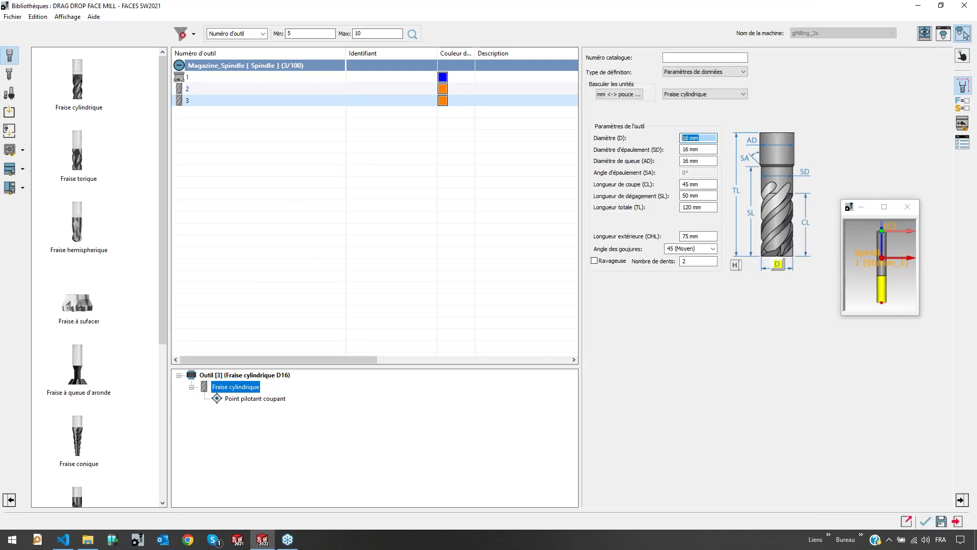
type("10")
key("Tab")
key("Tab")
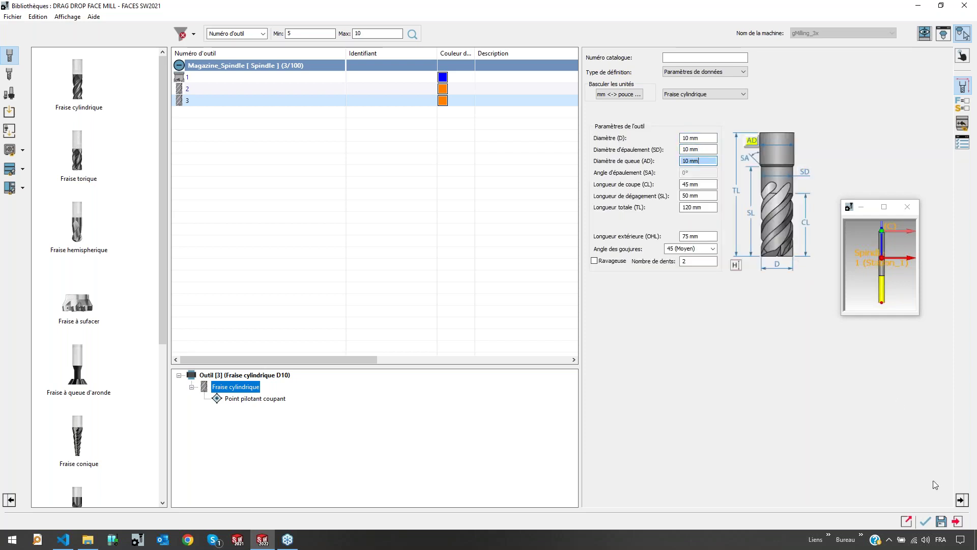
left_click(926, 522)
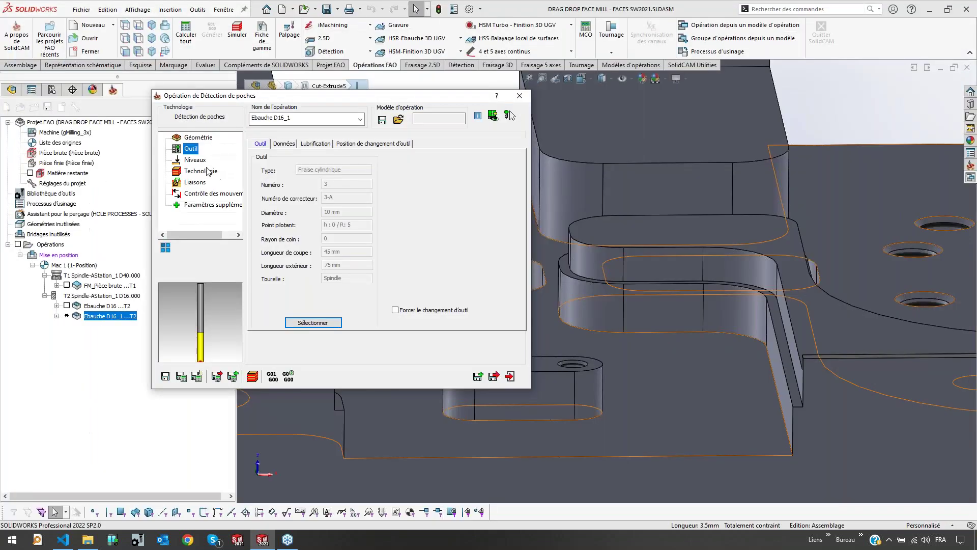
Set the copied operation's technology to theoretical rest material machining, then save and calculate it
left_click(208, 171)
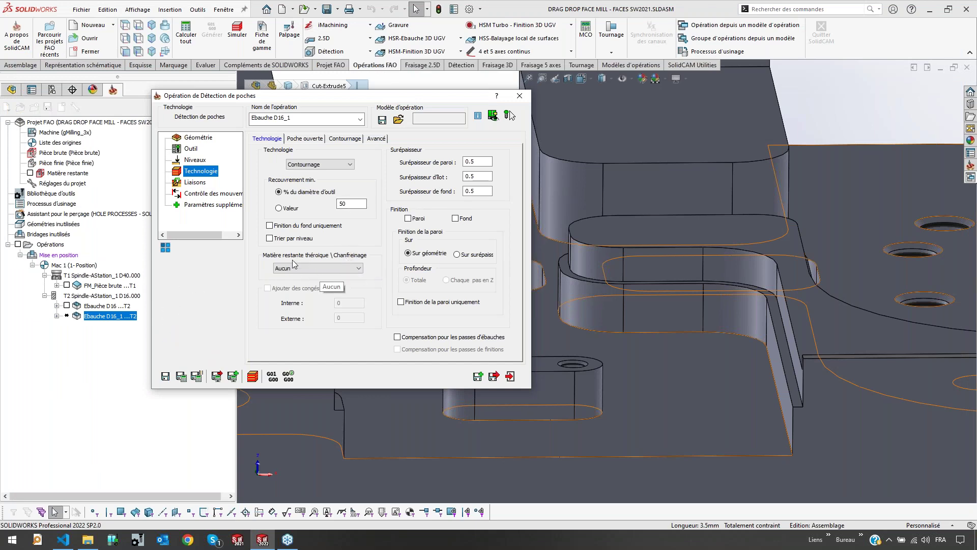
scroll(689, 286, "up", 7)
middle_click_drag(644, 230, 689, 275)
scroll(689, 275, "up", 1)
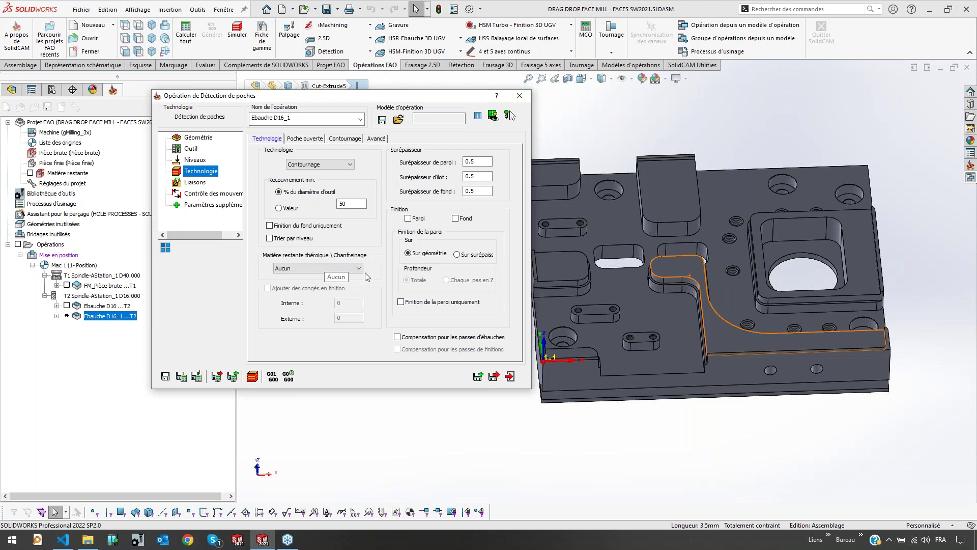
key("super")
key("super")
left_click(338, 265)
left_click(305, 284)
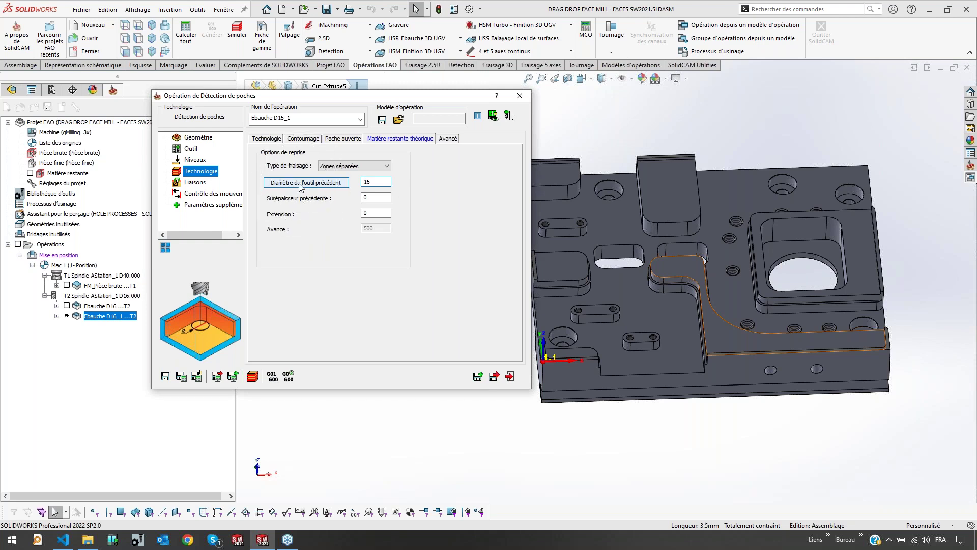
left_click(181, 376)
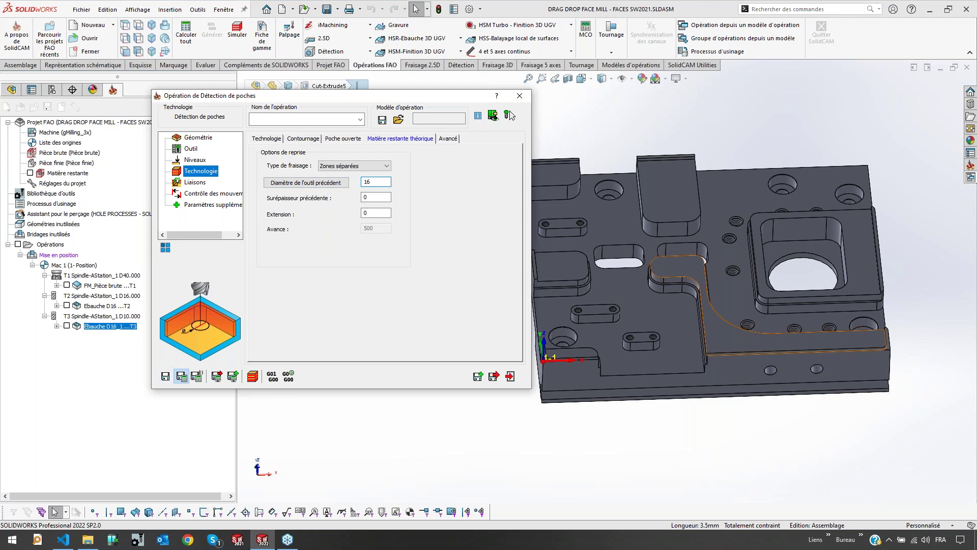
Rename the copied operation as Ebauche D10, then save and calculate it
left_click(304, 118)
left_click_drag(295, 118, 283, 117)
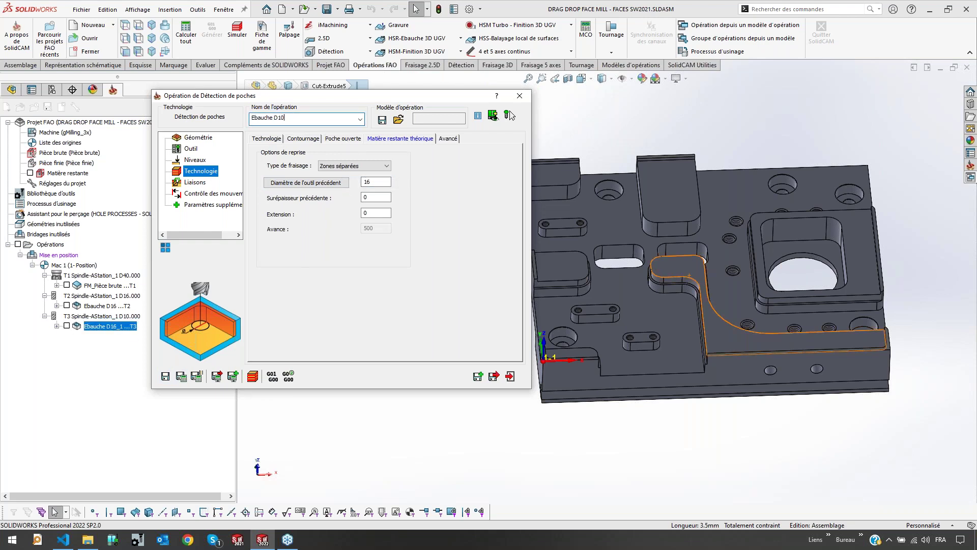
left_click(181, 377)
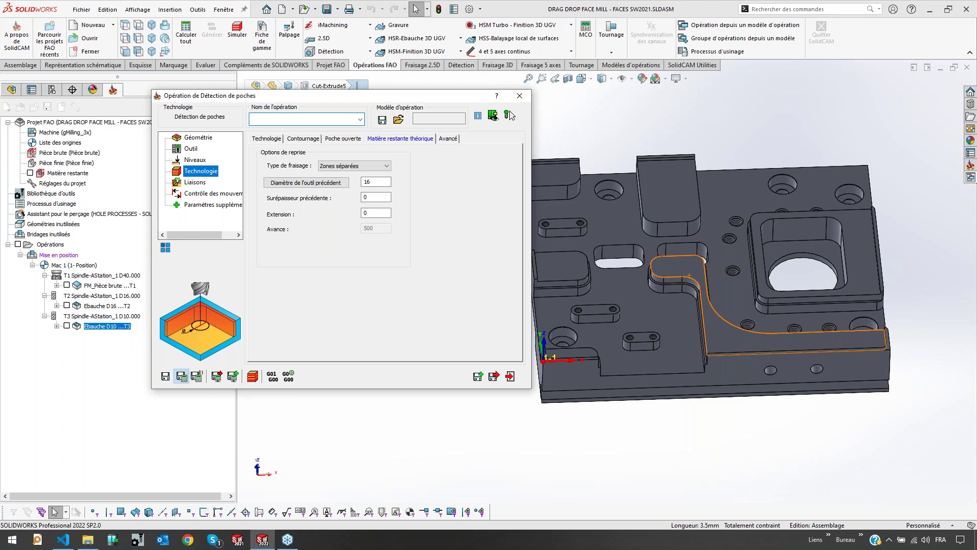
Display the Ebauche D10 toolpath, examine its rest passes on the plate, and review the technology settings of Ebauche D16
left_click(66, 326)
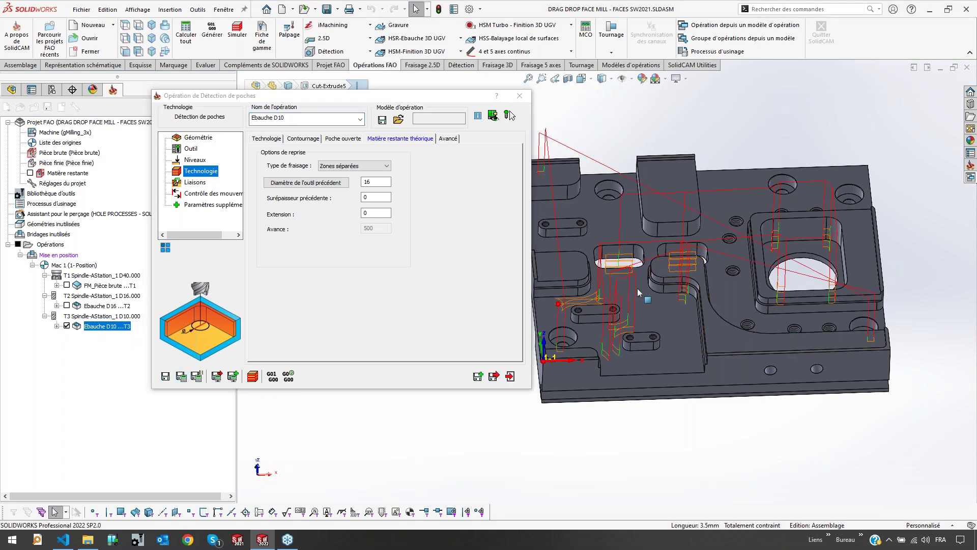
middle_click_drag(656, 372, 688, 306)
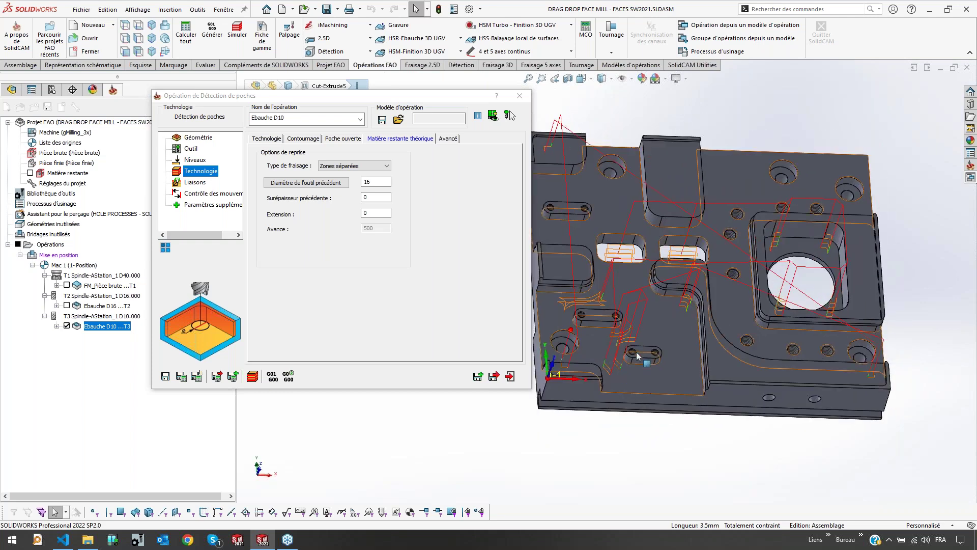
scroll(739, 428, "down", 2)
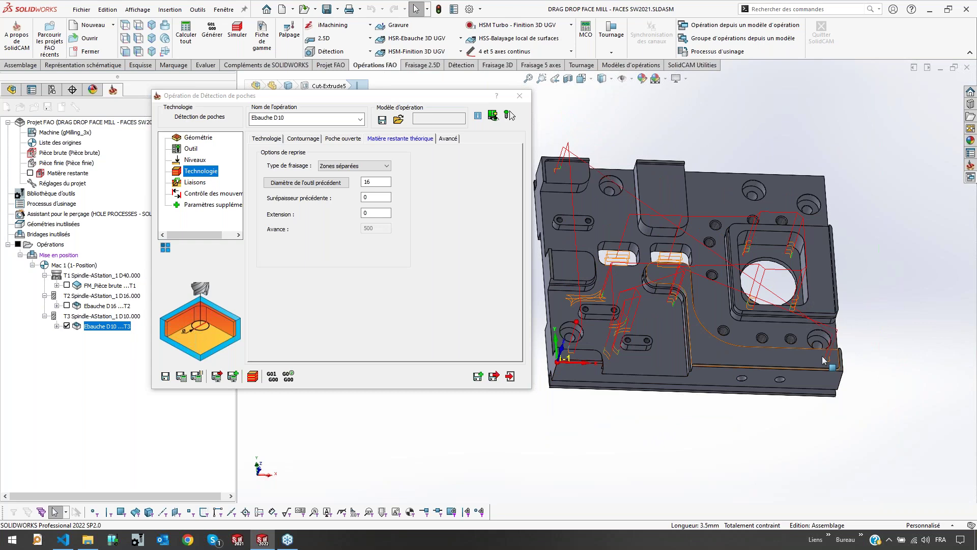
scroll(555, 309, "down", 4)
middle_click_drag(646, 308, 758, 369)
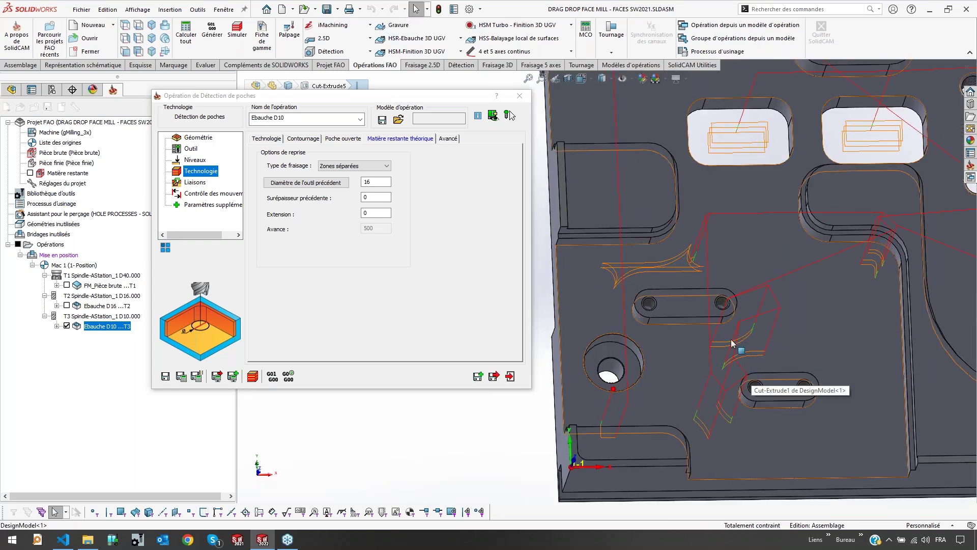
scroll(733, 349, "up", 5)
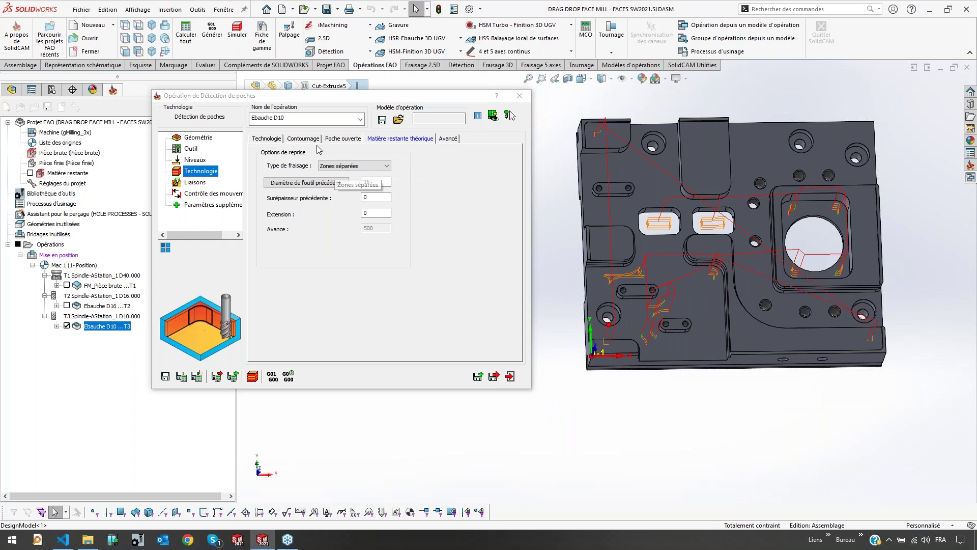
left_click(510, 376)
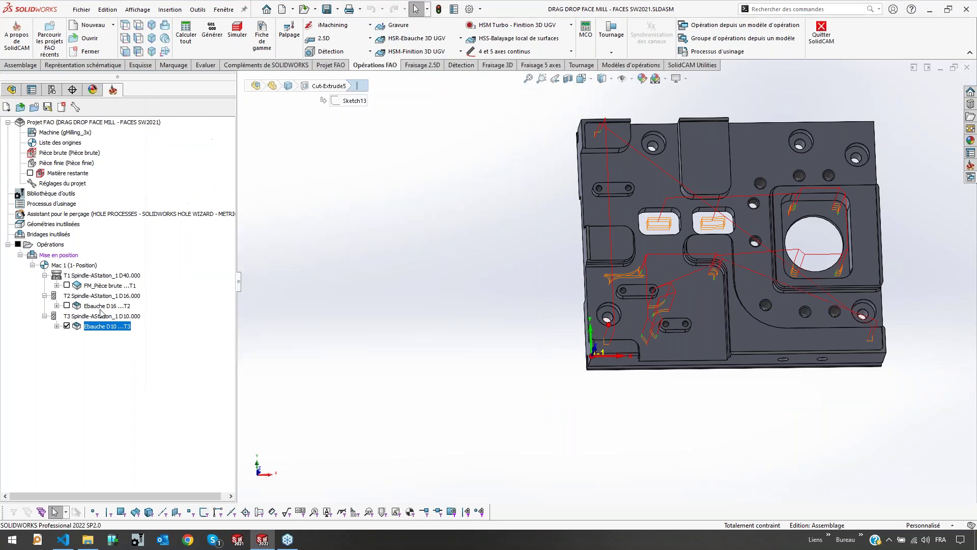
left_click(113, 306)
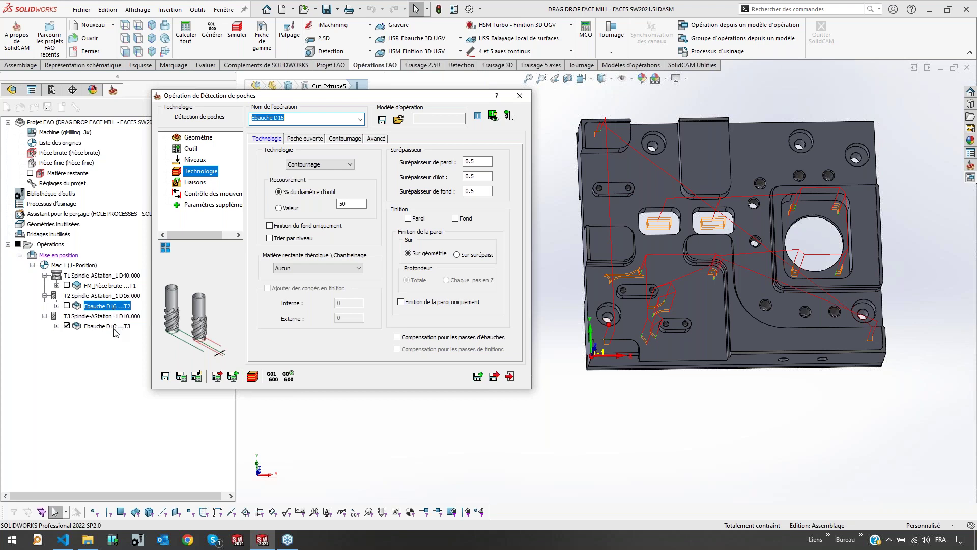
left_click(510, 376)
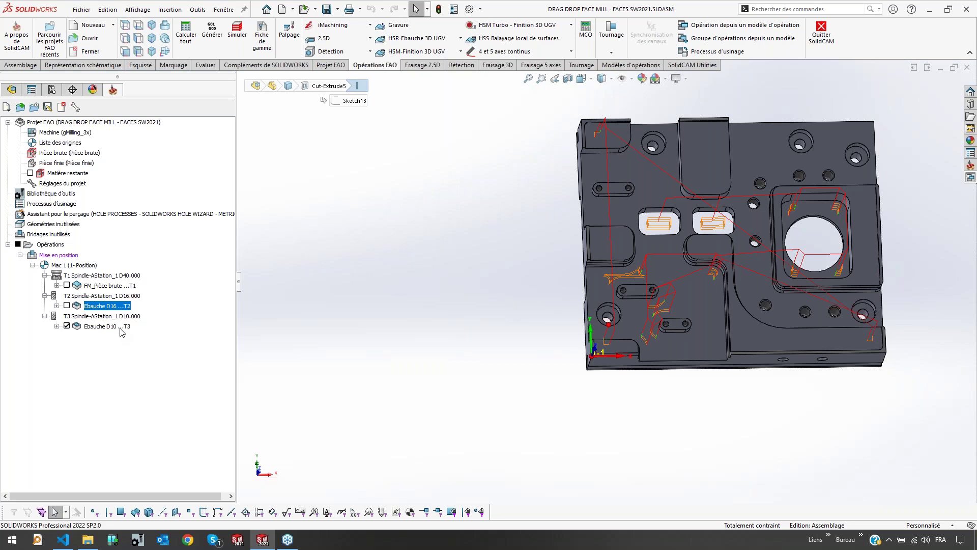
Try Ebauche D10 with Usinage de la matière restante enabled instead of theoretical rest material, calculate it, and hide its toolpath
left_click(121, 327)
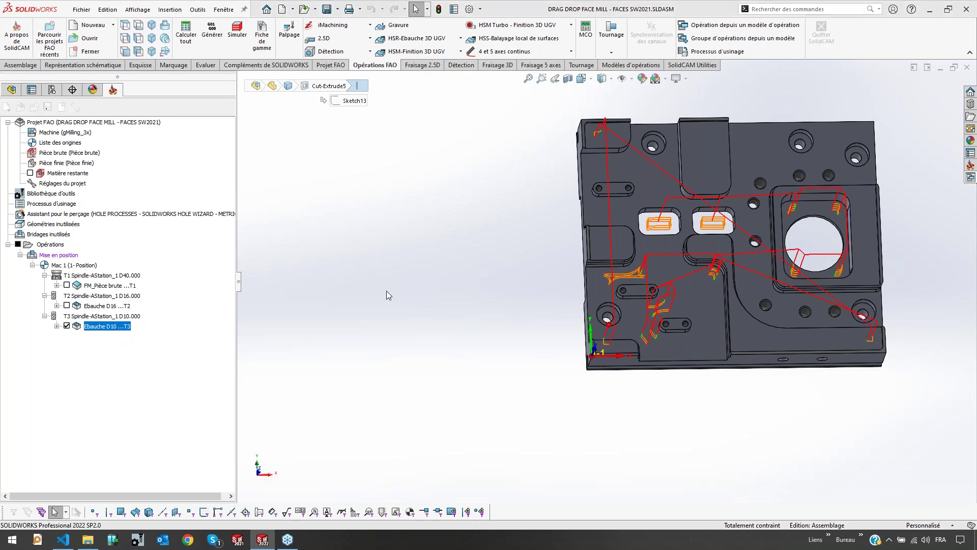
left_click(316, 268)
left_click(305, 286)
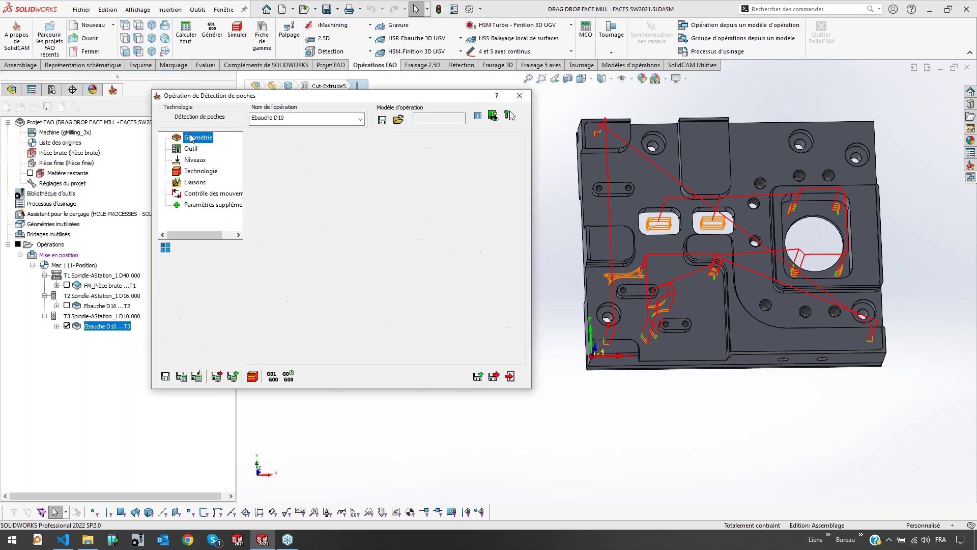
left_click(269, 313)
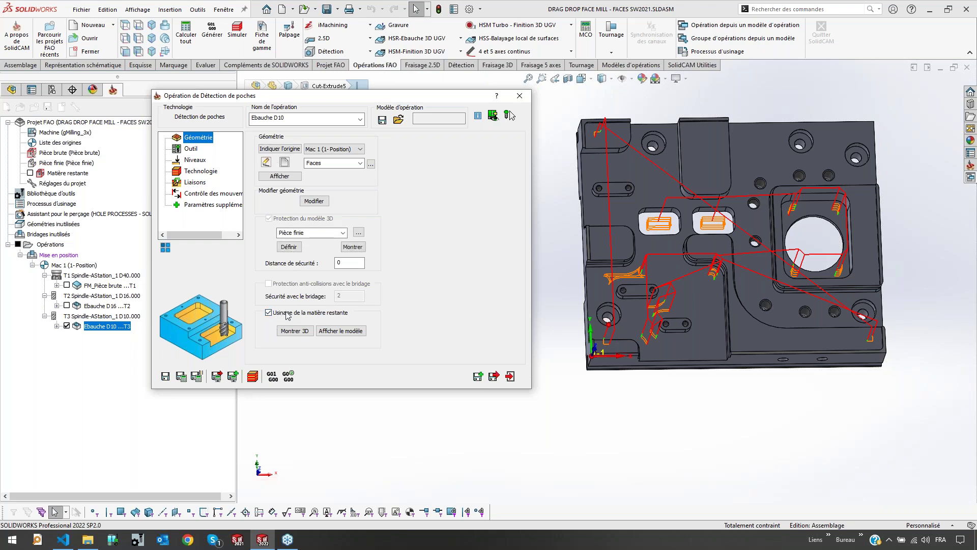
left_click(181, 376)
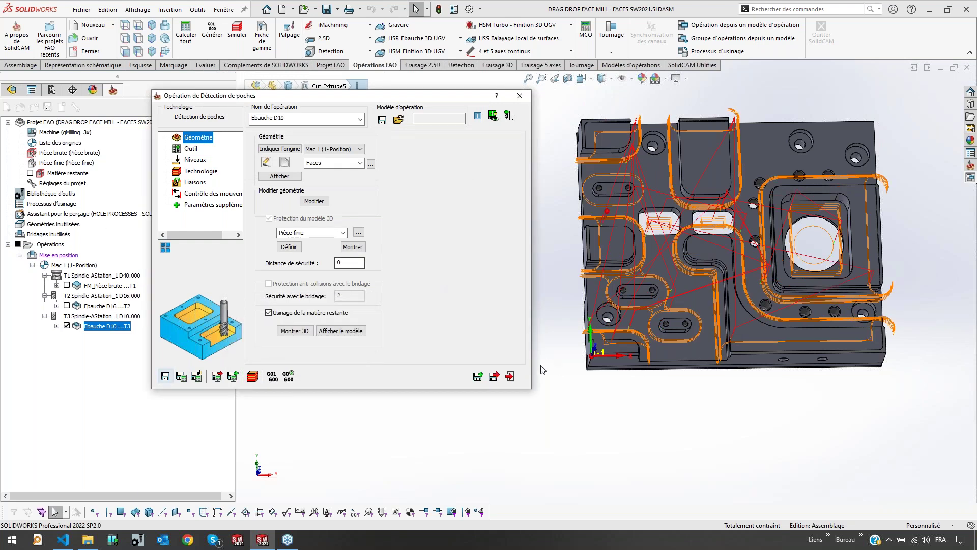
left_click(510, 376)
left_click(67, 326)
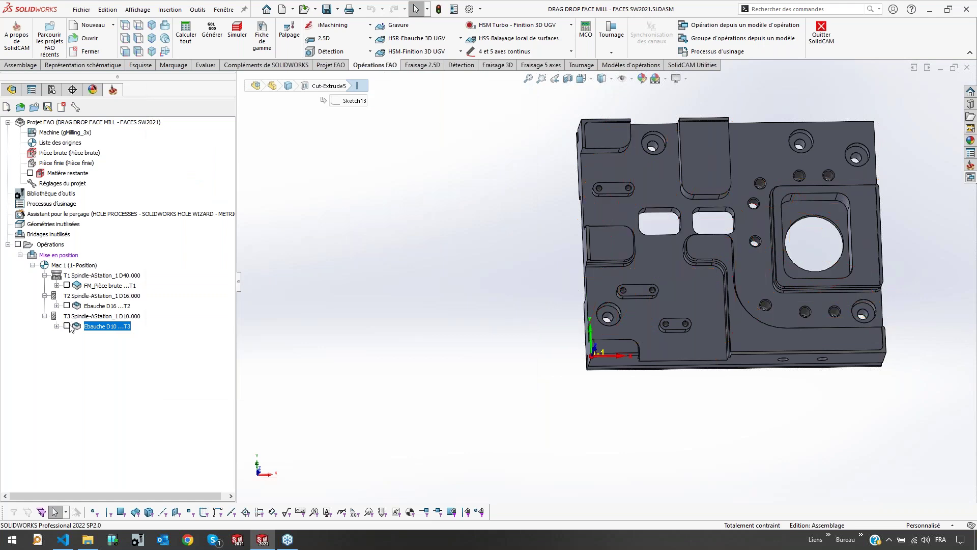
left_click(113, 307)
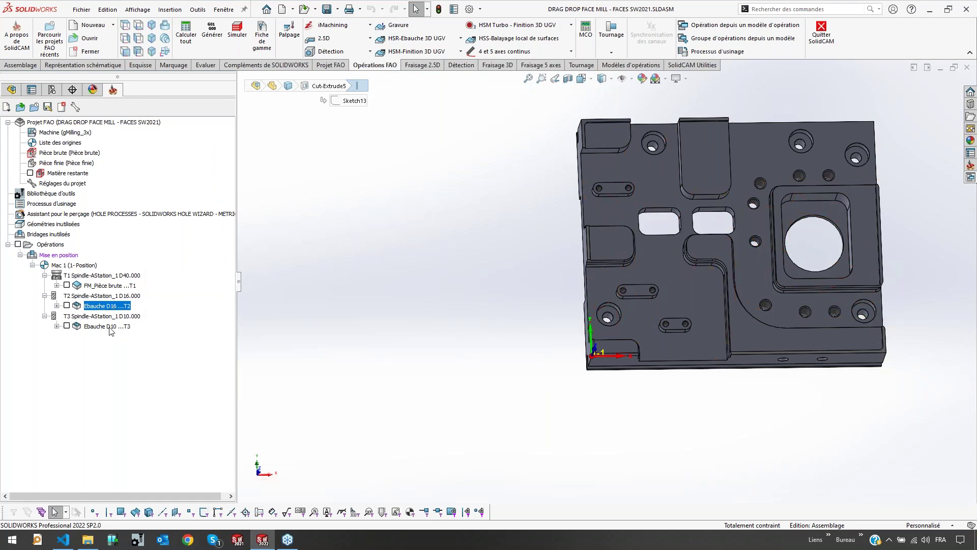
left_click(110, 329)
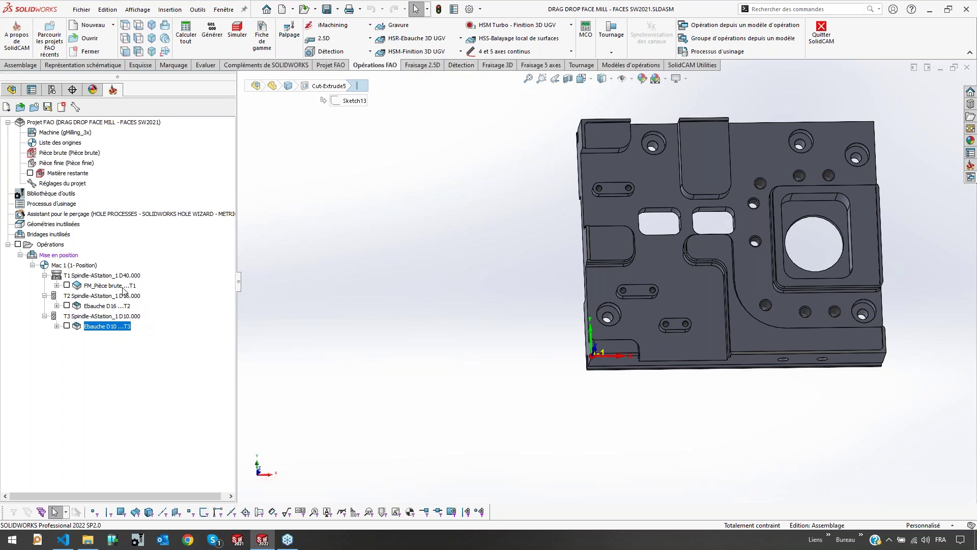
left_click(125, 287)
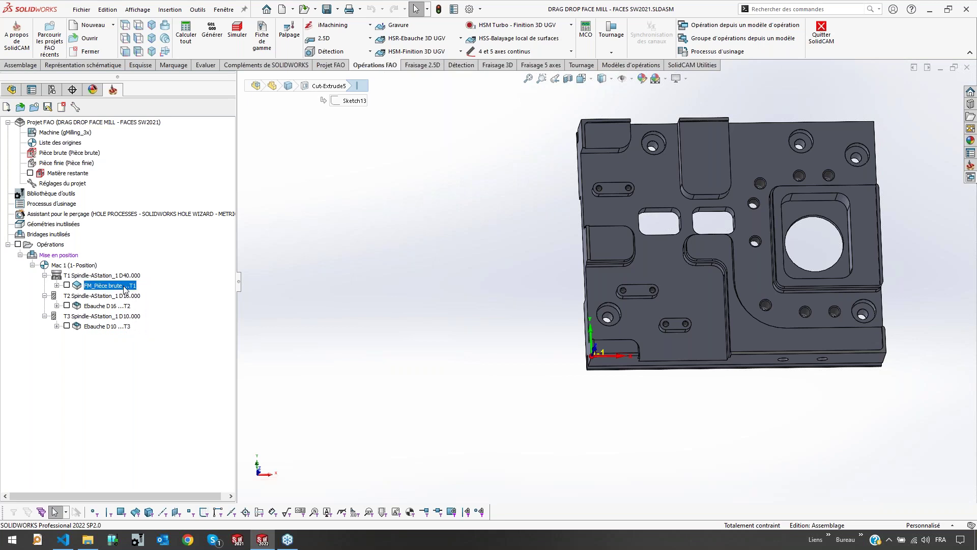
left_click(114, 327)
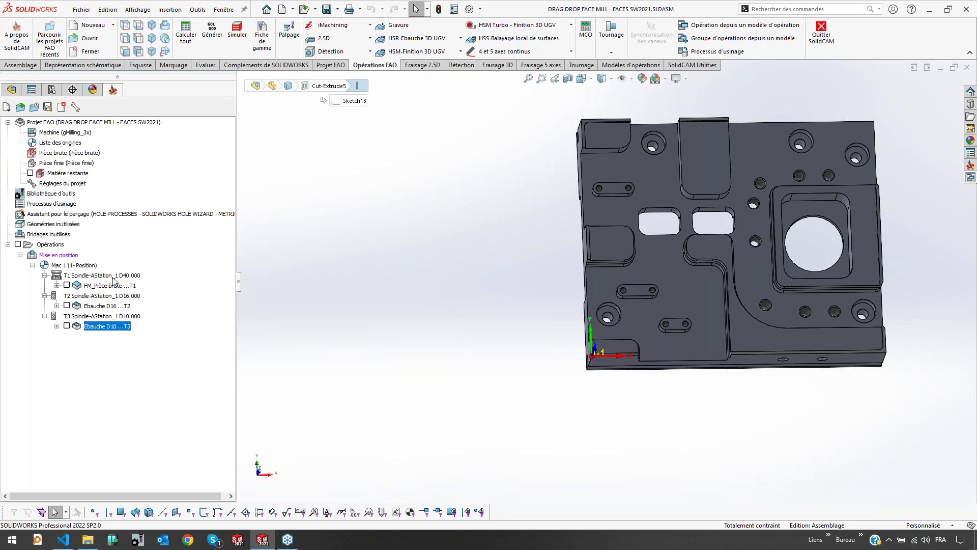
In Ebauche D10, disable rest material machining and 3D model protection, set Matière restante théorique with separate zones, and show the toolpath
double_click(98, 325)
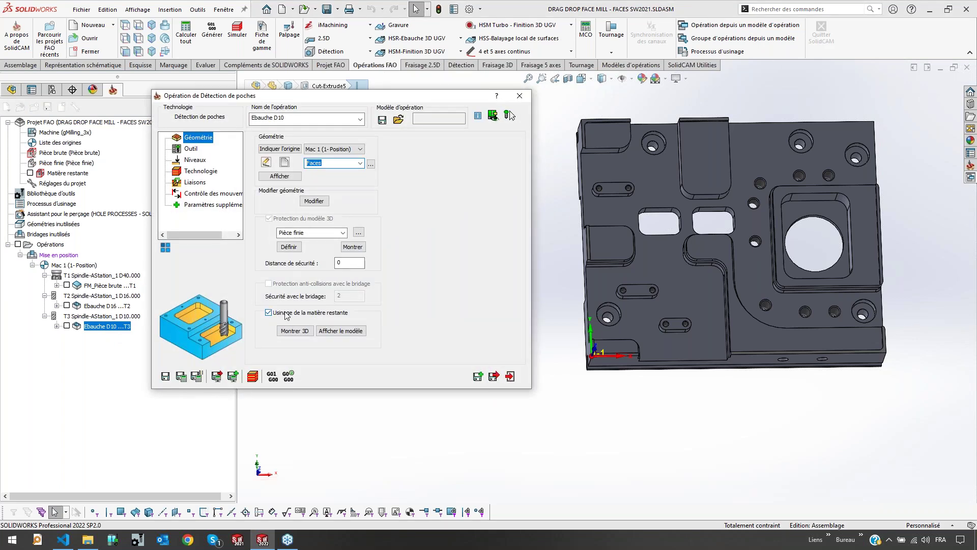
left_click(286, 314)
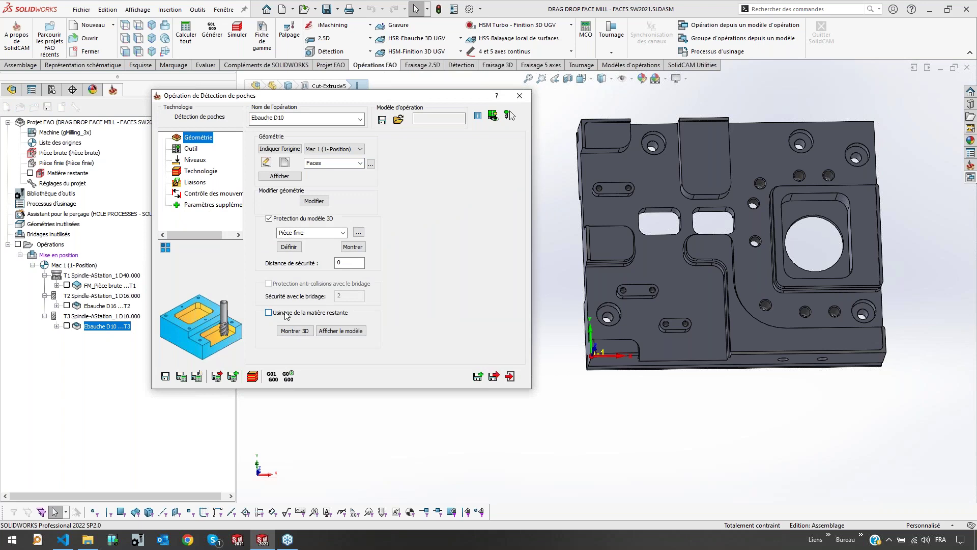
left_click(295, 219)
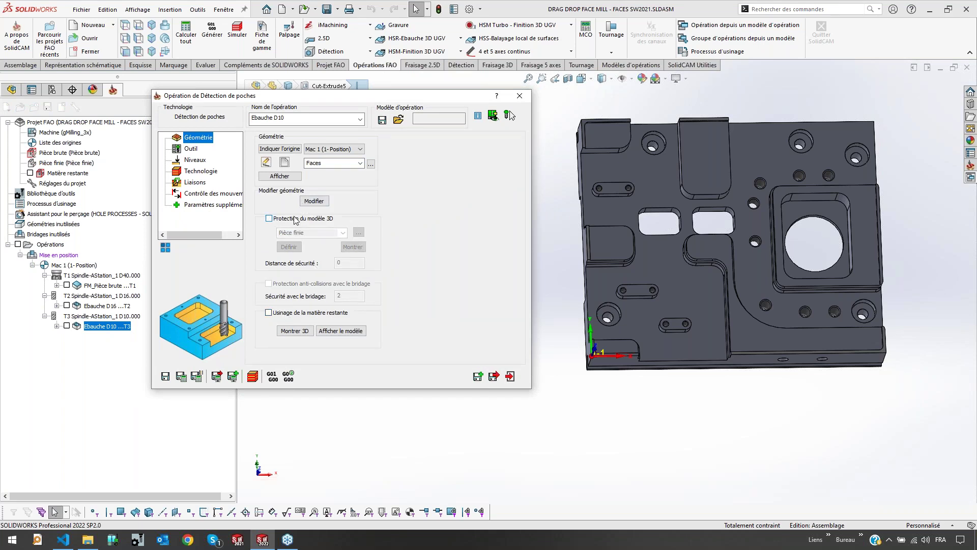
left_click(188, 171)
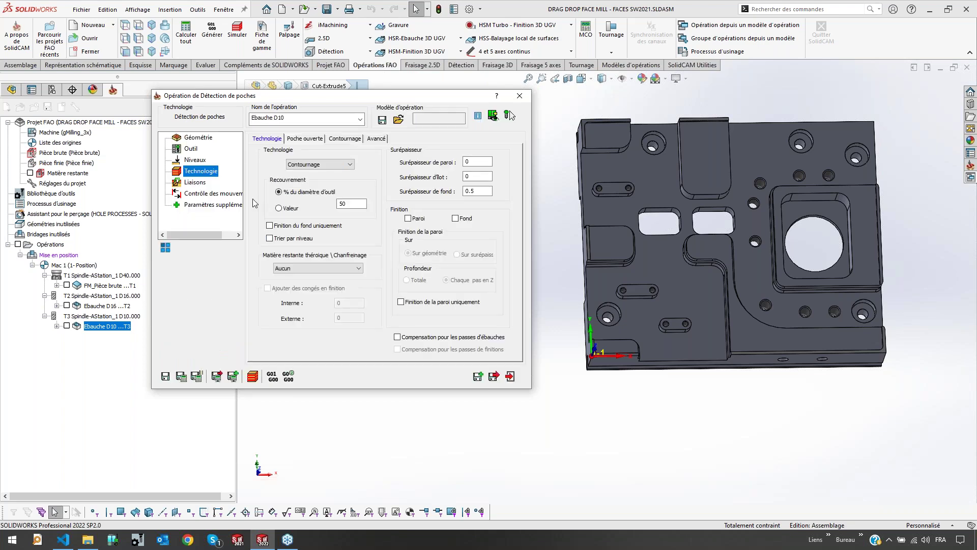
left_click(306, 268)
left_click(300, 285)
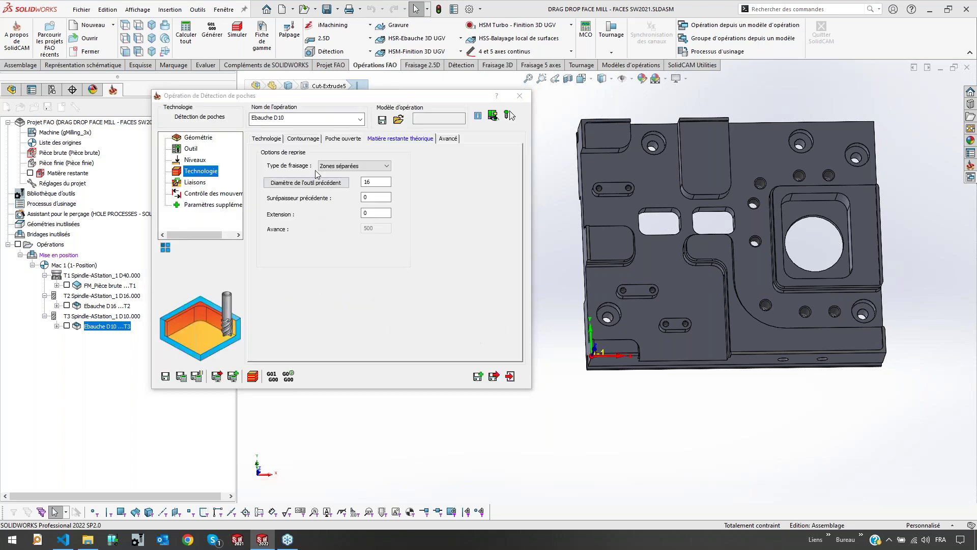
left_click(67, 326)
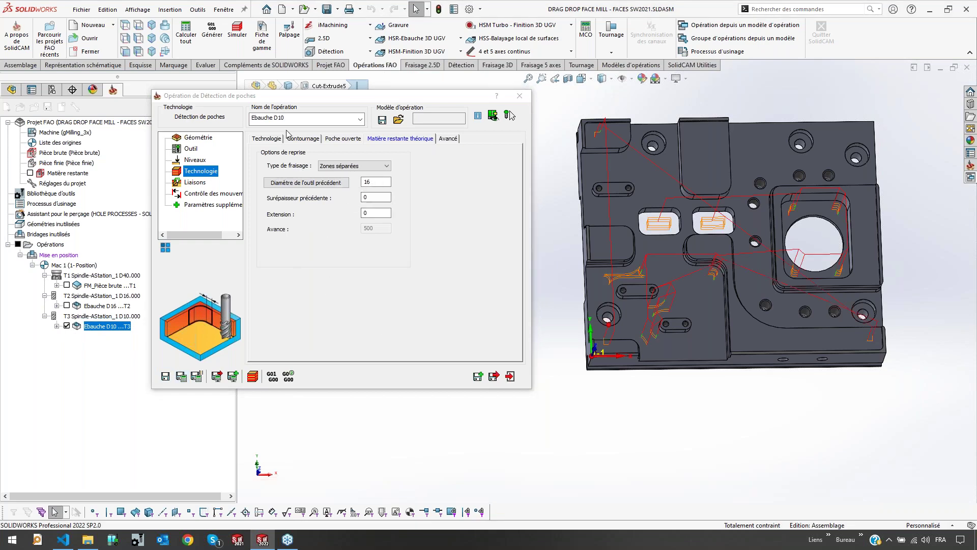
left_click(268, 140)
left_click(511, 376)
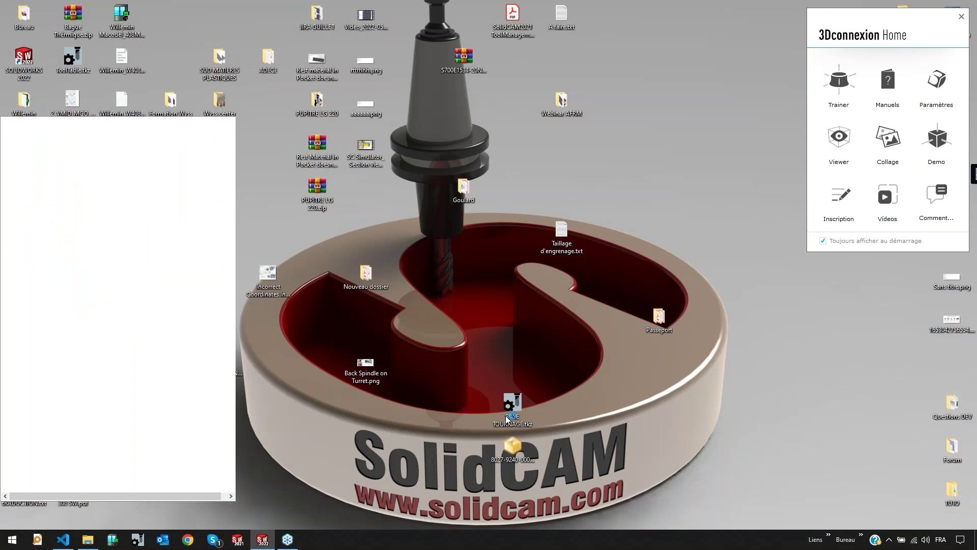
Simulate Ebauche D10 in the SolidCAM simulator, watch the 10 mm tool clear the remaining corners, and close the simulation
key("super")
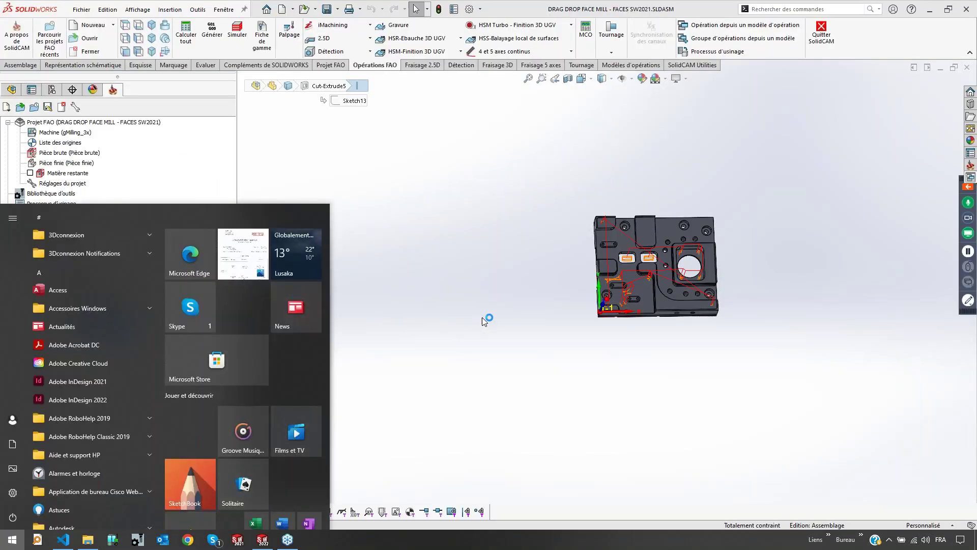
left_click(482, 317)
right_click(101, 328)
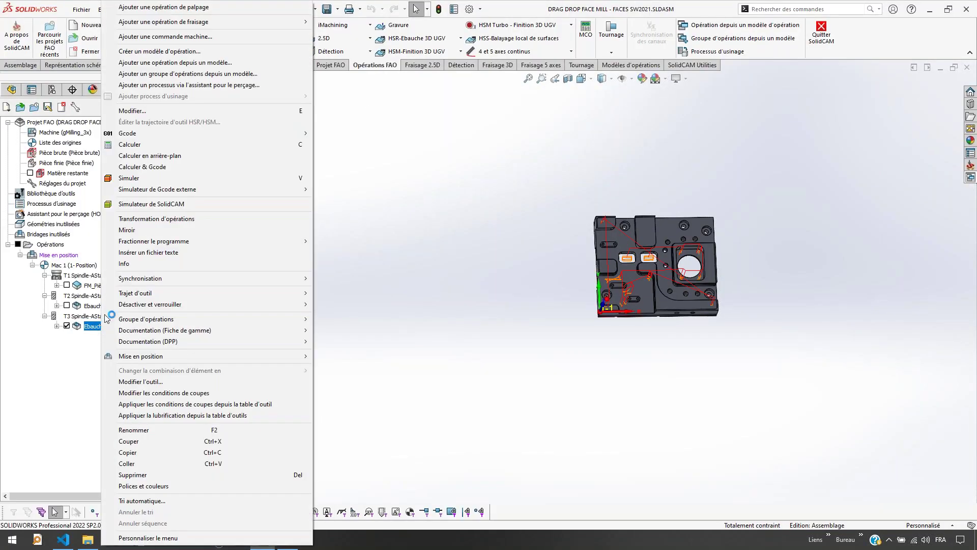
left_click(151, 205)
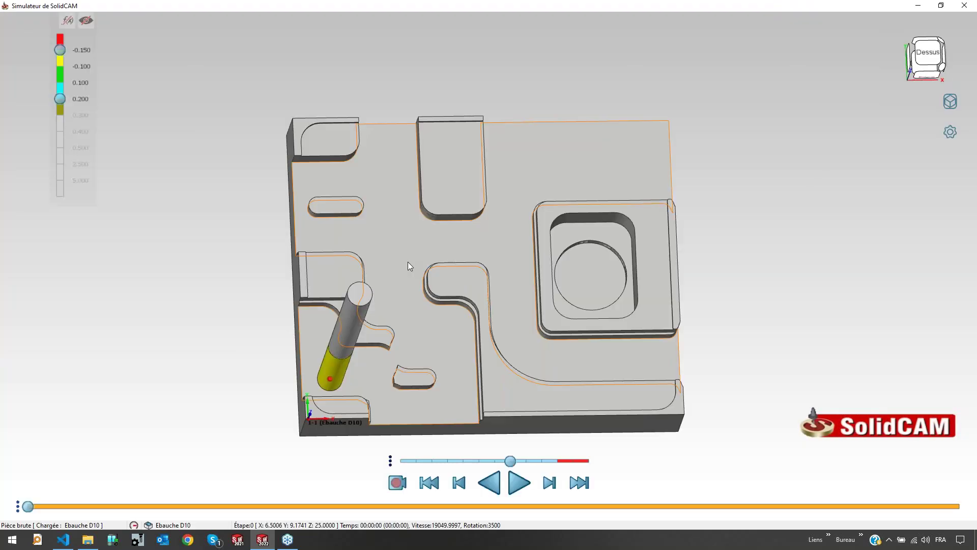
left_click(518, 482)
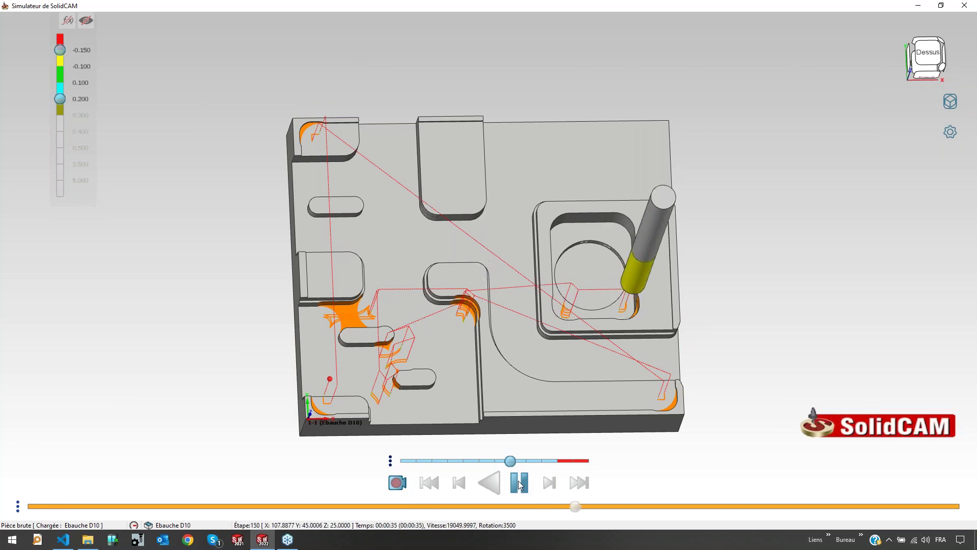
mouse_move(585, 321)
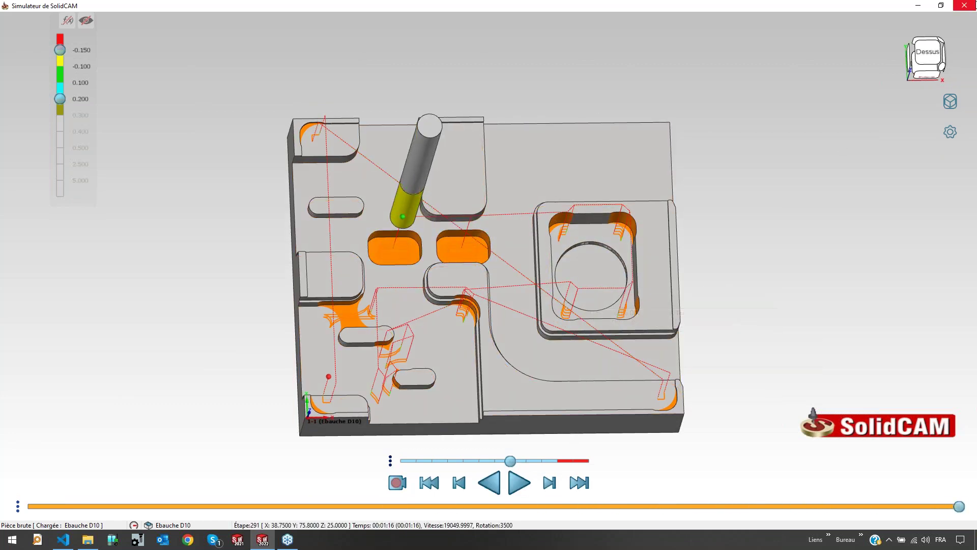
left_click(964, 5)
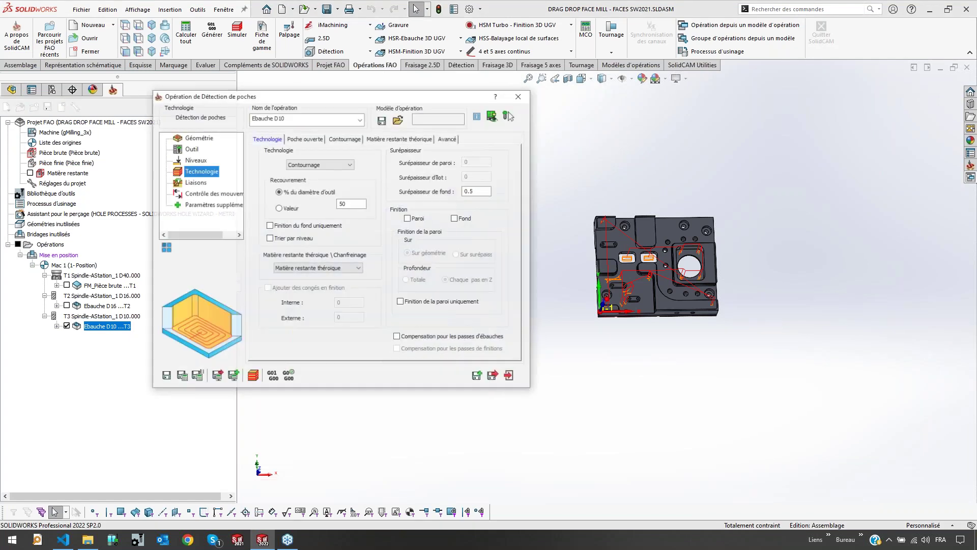
Set Surépaisseur précédente to 0.5 in Ebauche D10's theoretical rest material settings and recalculate the operation
left_click(397, 139)
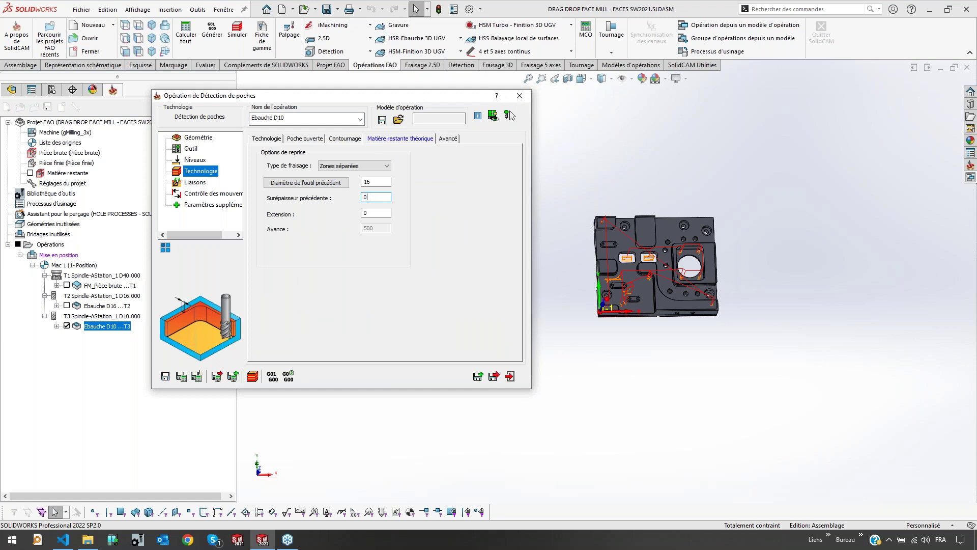
left_click(181, 377)
Simulate Ebauche D10 to the end and display the deviation colours on the machined plate
left_click(253, 377)
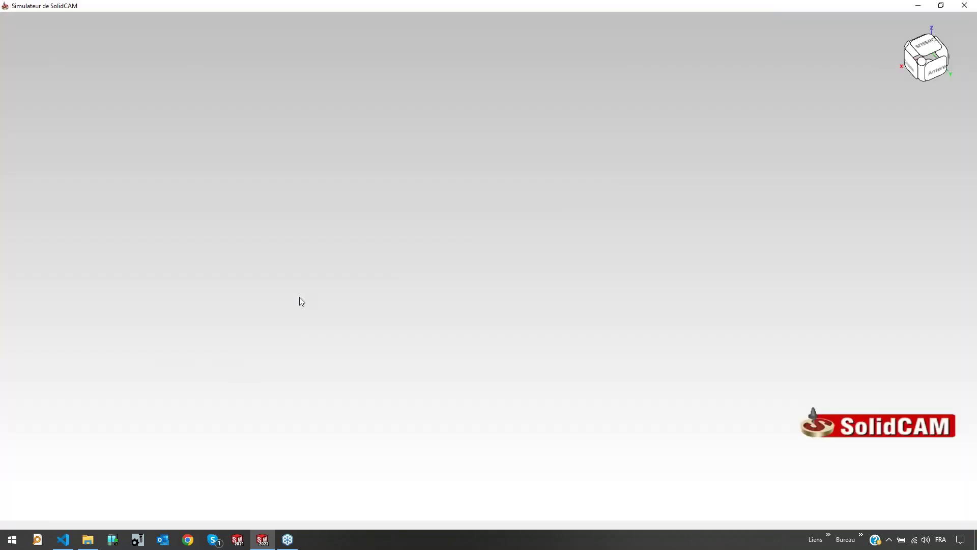
left_click(515, 484)
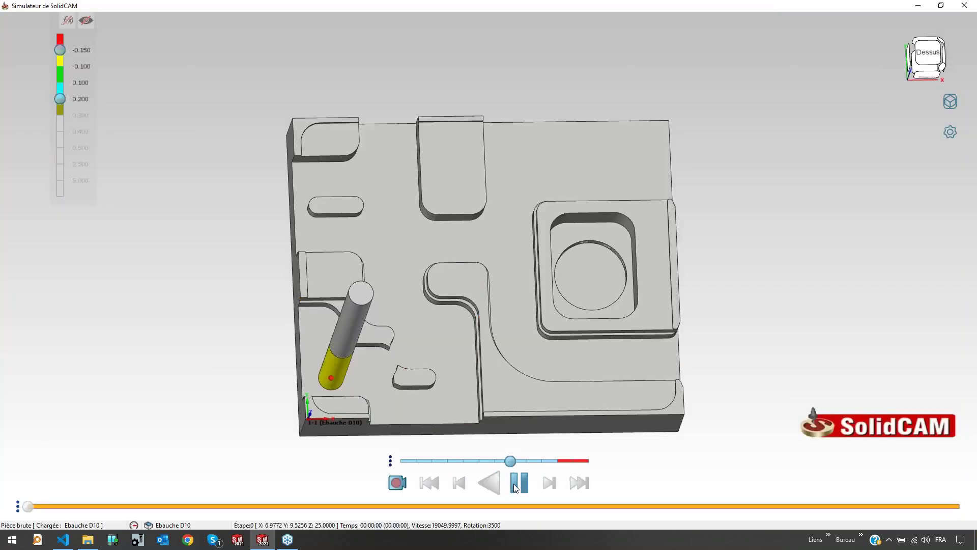
middle_click_drag(438, 289, 433, 267)
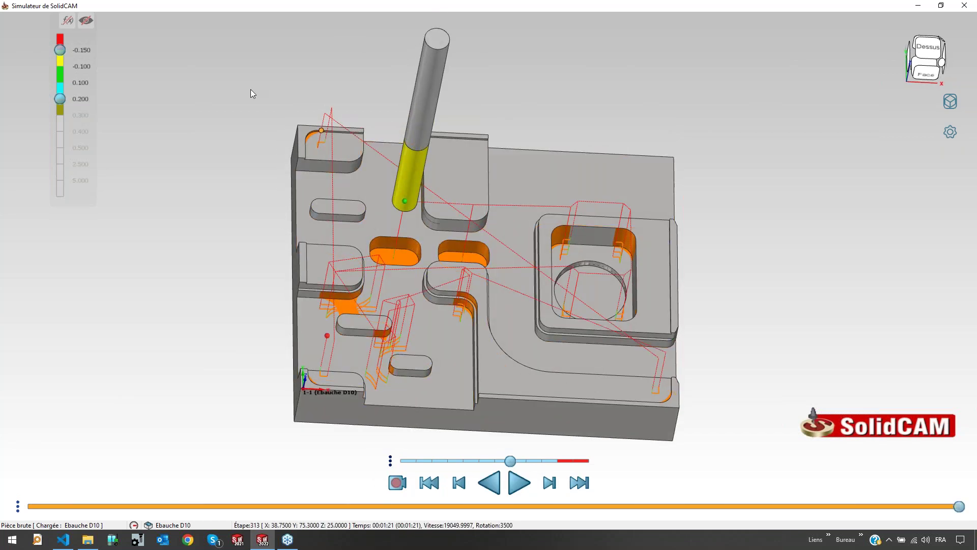
left_click(85, 21)
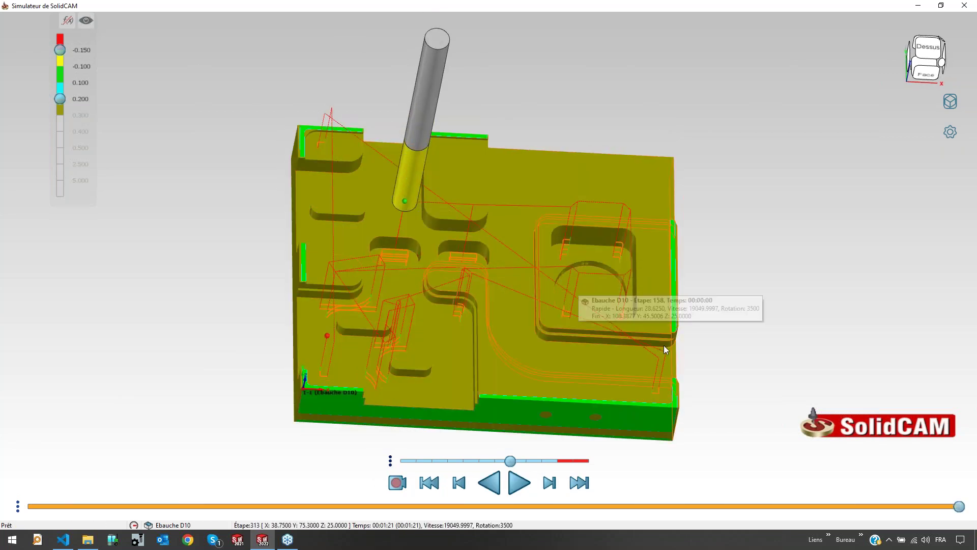
middle_click_drag(652, 362, 628, 344)
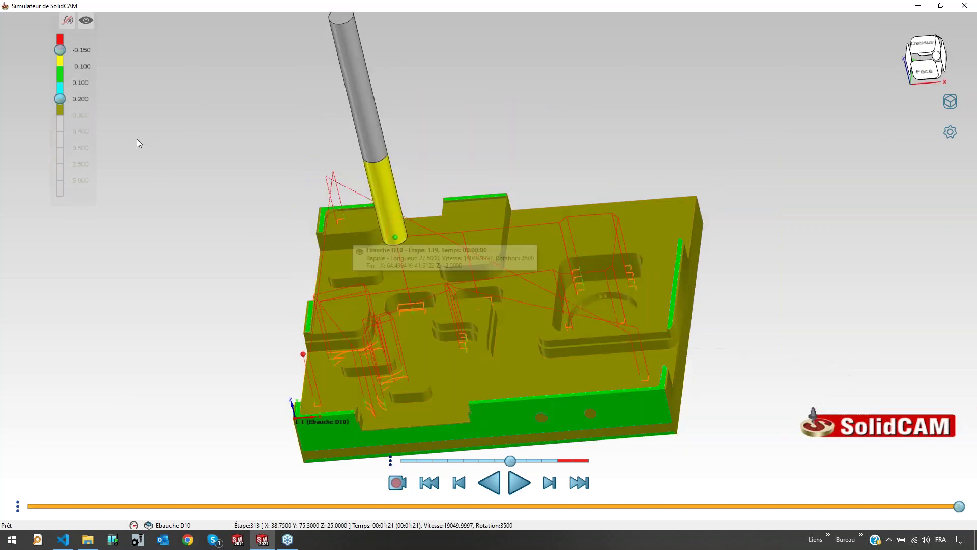
double_click(81, 99)
type("0.5")
key("Return")
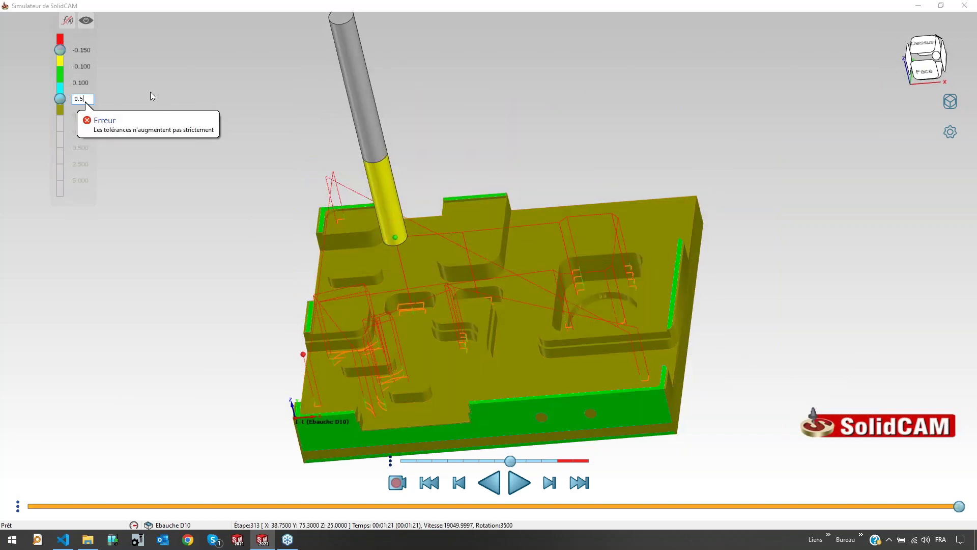
key("Escape")
Extend the displayed positive tolerance range to the 0.5 level and change that level's value to 1
left_click_drag(60, 102, 60, 153)
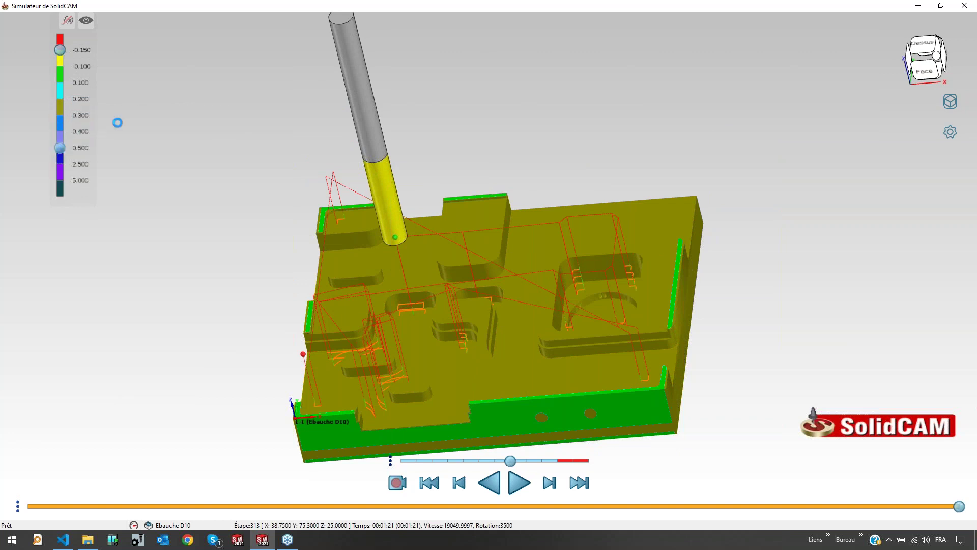
middle_click_drag(402, 312, 413, 294)
double_click(80, 148)
type("1")
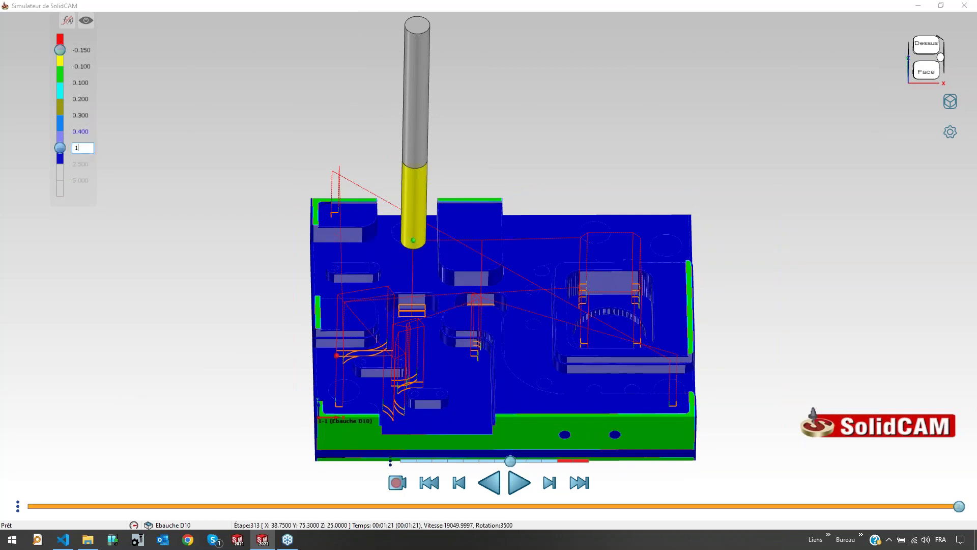
key("Return")
Change the 0.4, 0.3 and 0.2 tolerance levels to 0.8, 0.6 and 0.5, and limit the displayed range to 0.5
double_click(81, 132)
type("0.8")
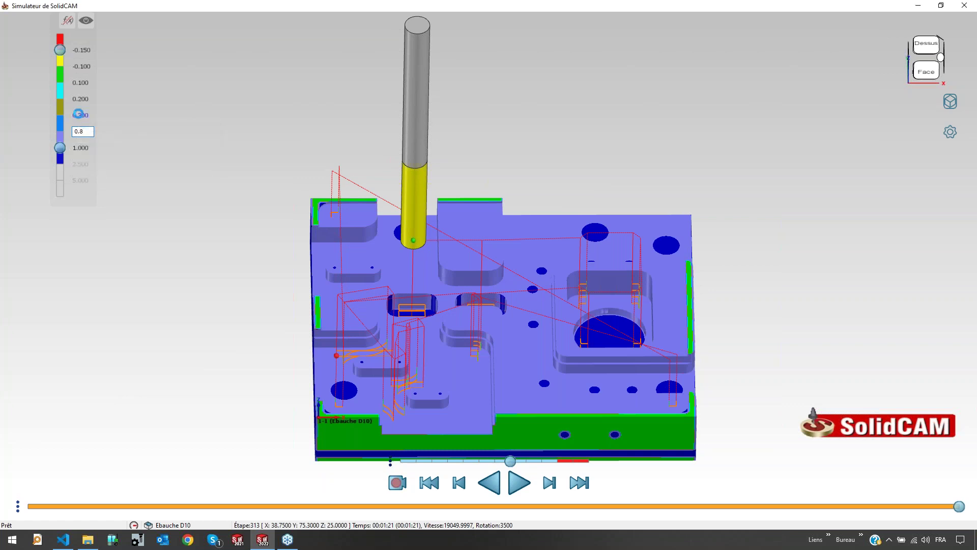
double_click(81, 115)
type("0.6")
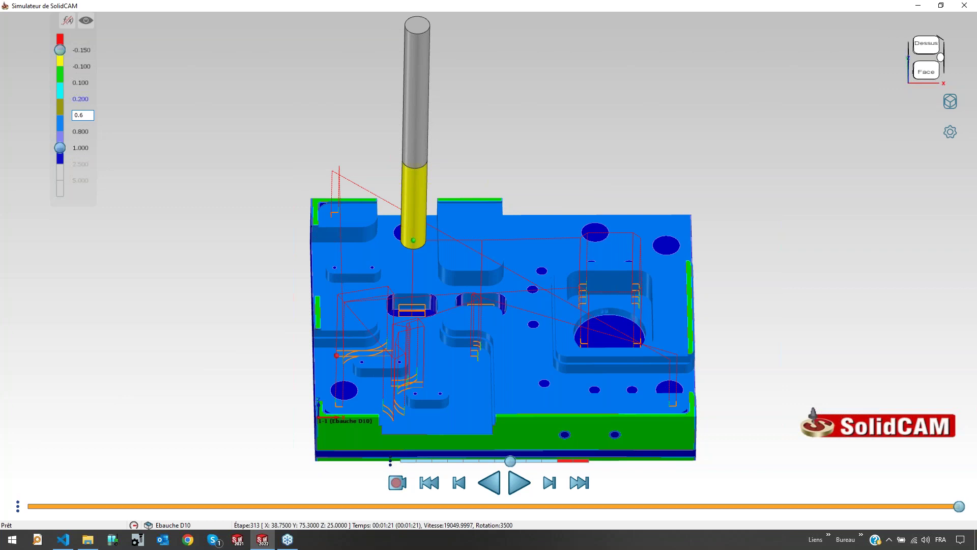
double_click(82, 101)
type("0.5")
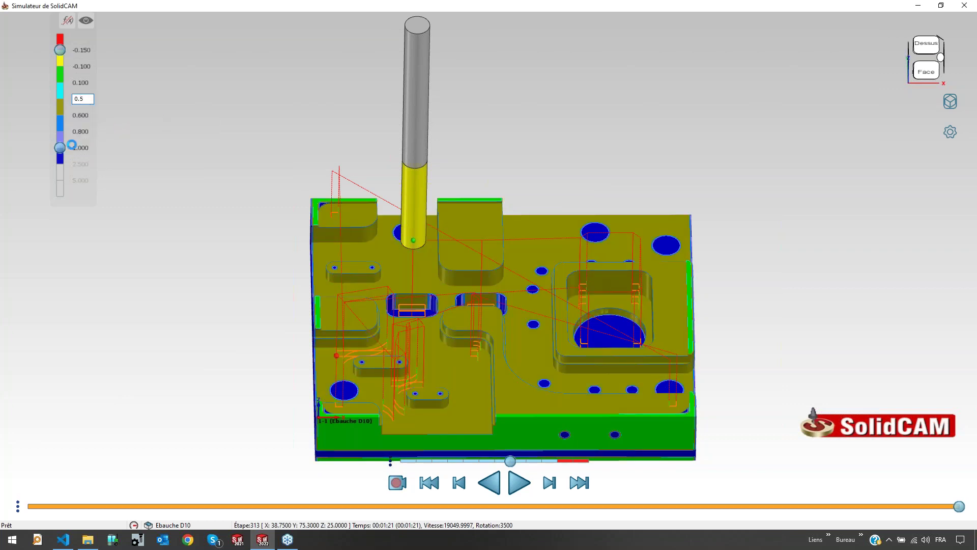
left_click_drag(61, 149, 62, 99)
Examine the deviation colours on the plate's floors and pocket walls, and close the simulator and Ebauche D10
middle_click_drag(377, 210, 371, 230)
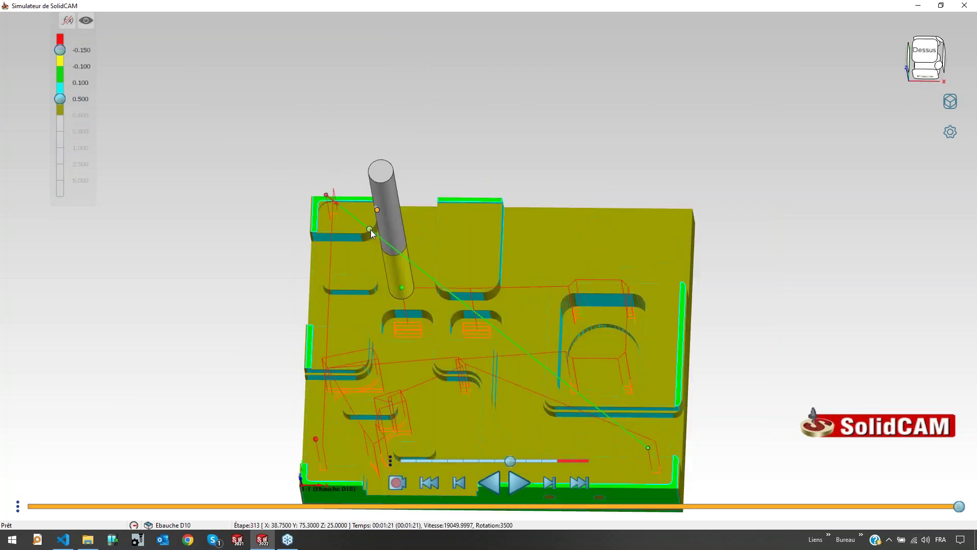
middle_click_drag(433, 334, 450, 372)
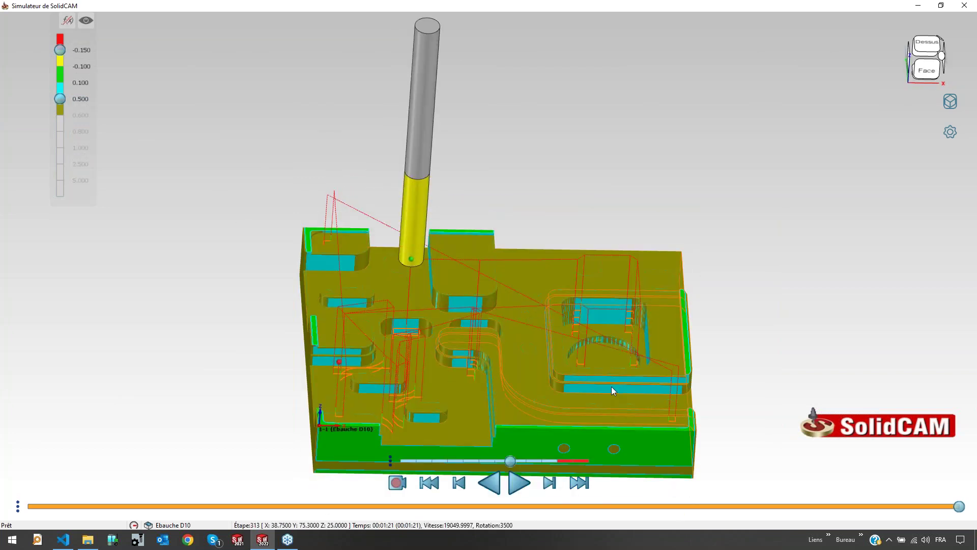
middle_click_drag(549, 374, 543, 383)
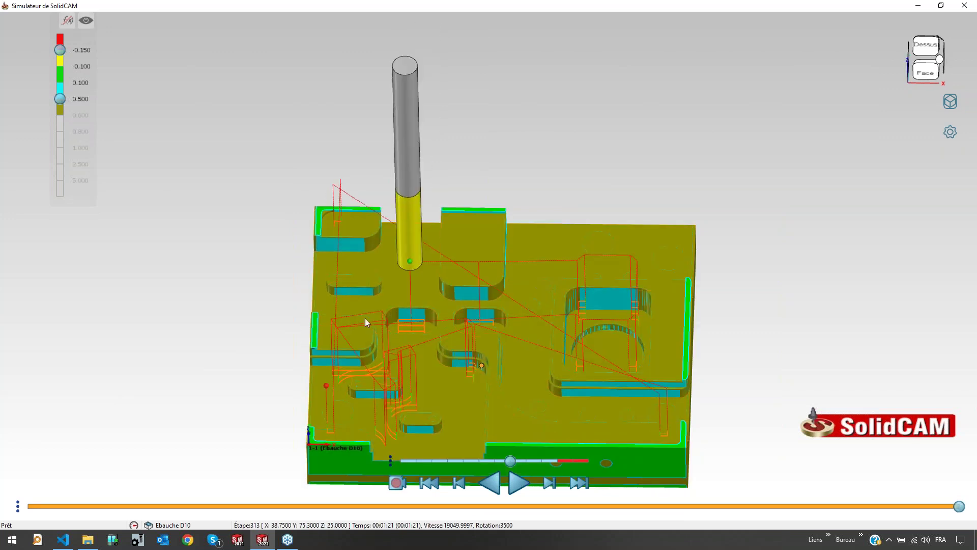
scroll(435, 357, "up", 2)
scroll(436, 371, "up", 3)
mouse_move(365, 347)
middle_mouse_down()
mouse_move(335, 359)
mouse_move(365, 326)
mouse_move(383, 346)
middle_mouse_up()
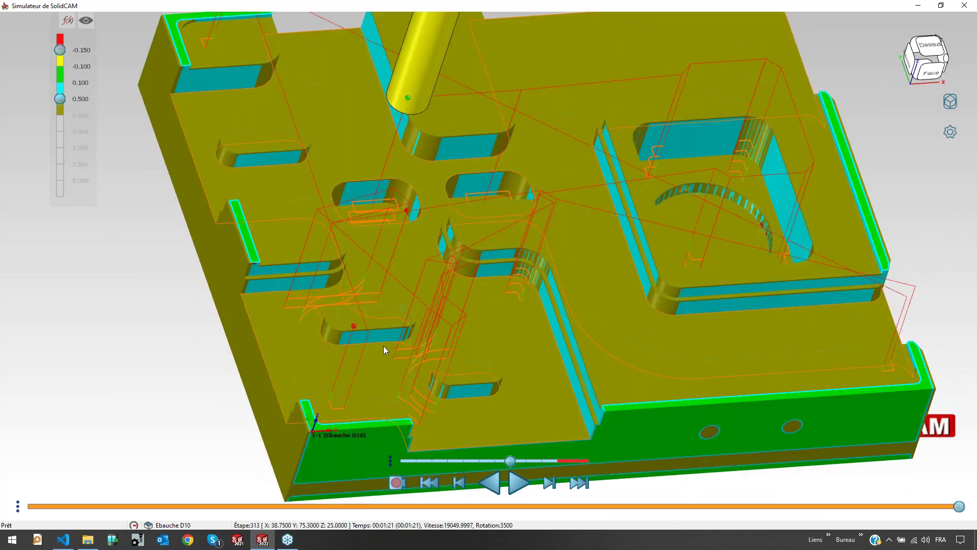
left_click(964, 6)
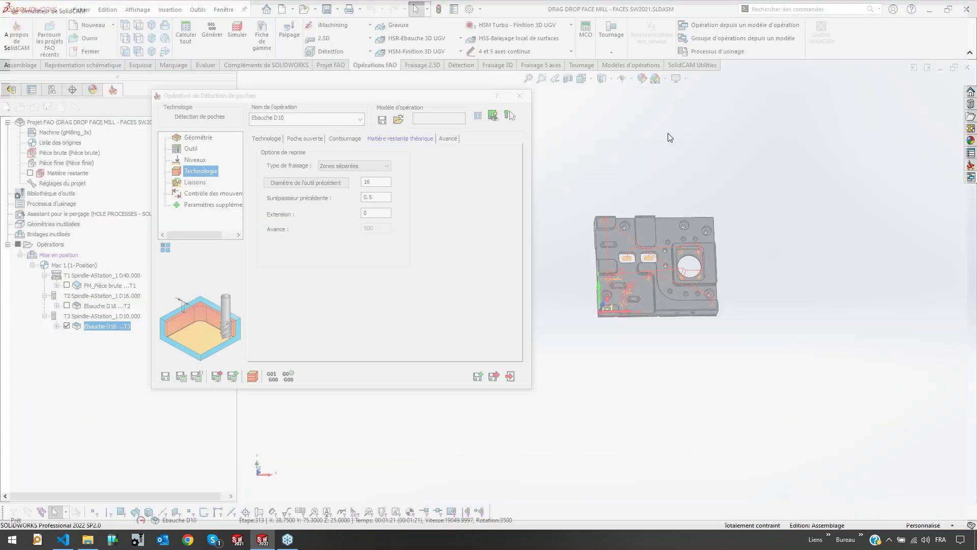
left_click(510, 377)
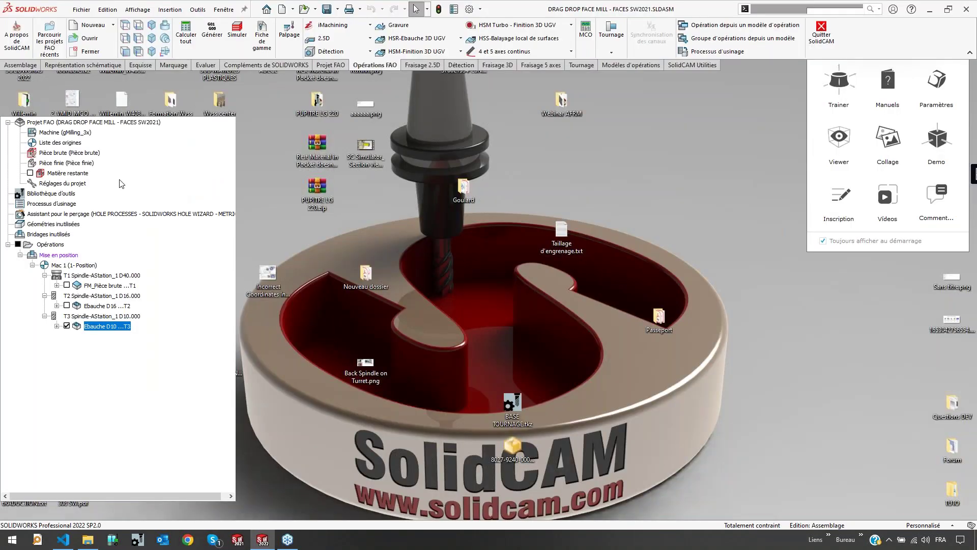
Review the project's stock update calculation settings, covering Méthode, Vérification solide and Vérification solide rapide, and accept them
left_click(67, 184)
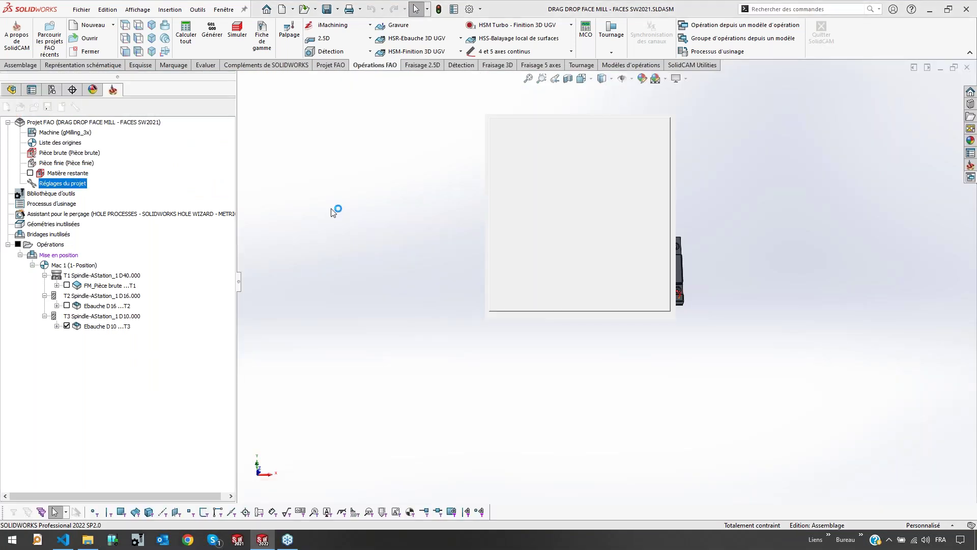
left_click(383, 143)
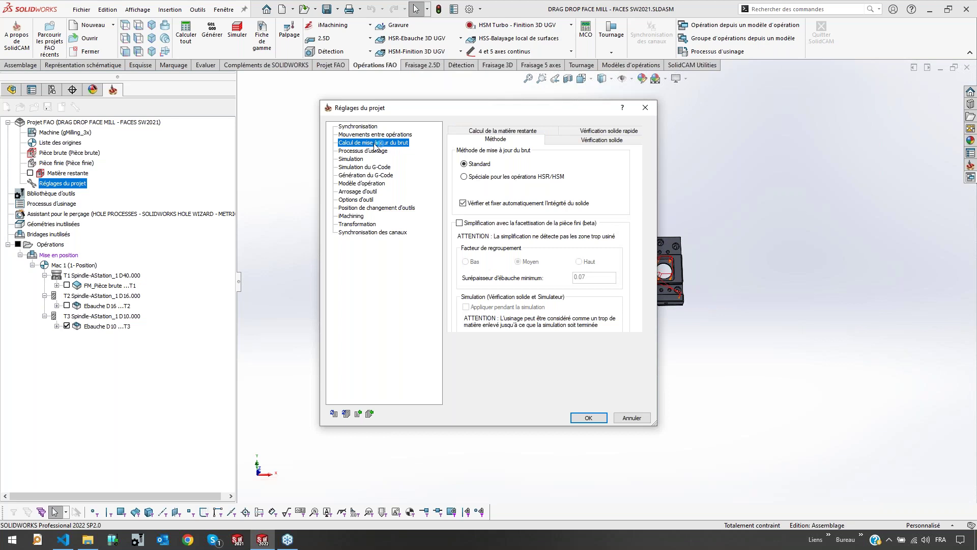
left_click(584, 140)
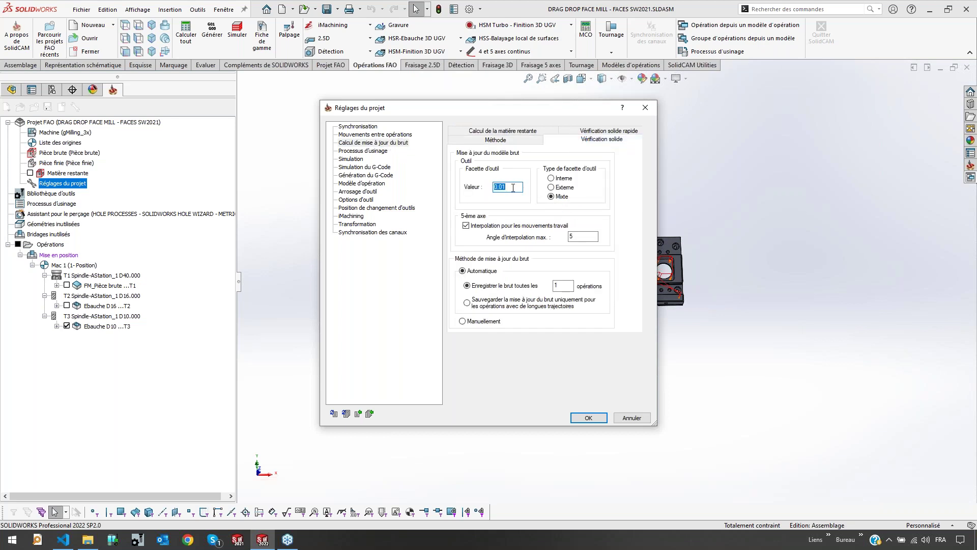
left_click(495, 141)
left_click(591, 131)
left_click(589, 418)
Simulate all the operations of the project from face milling through Ebauche D10
right_click(56, 245)
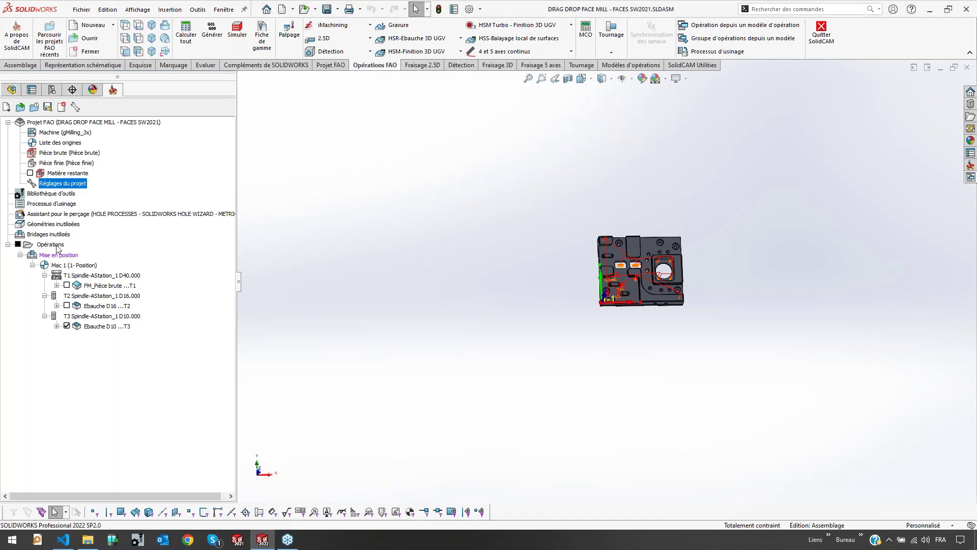
left_click(101, 378)
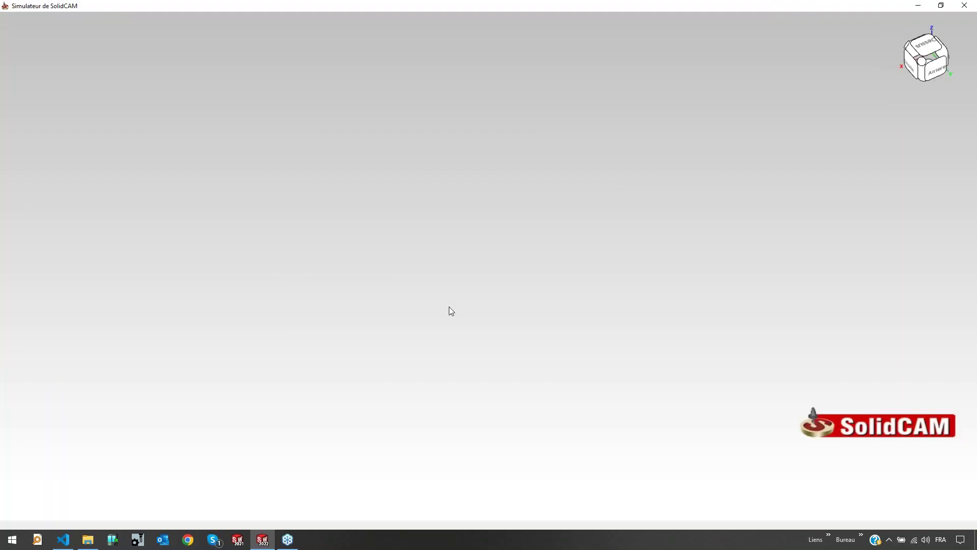
left_click(517, 482)
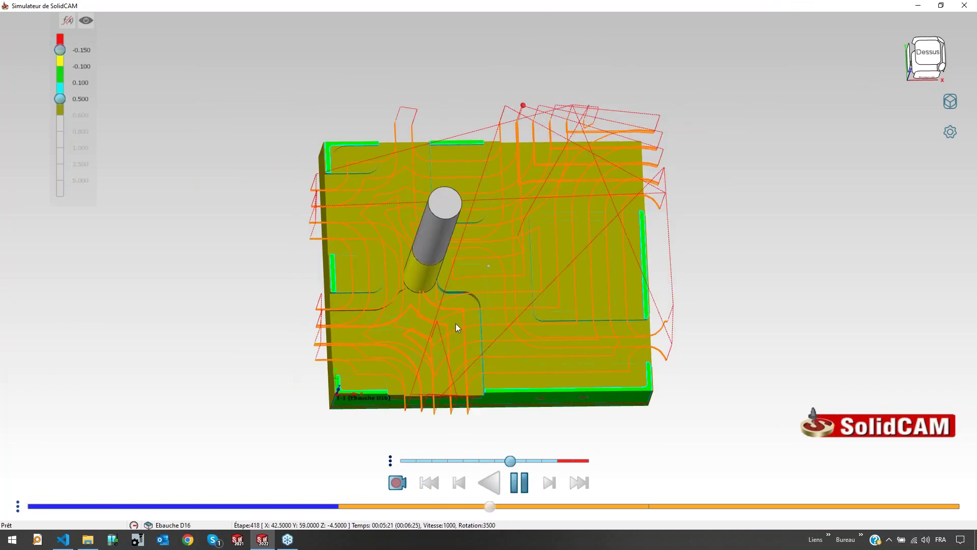
middle_click_drag(456, 323, 456, 316)
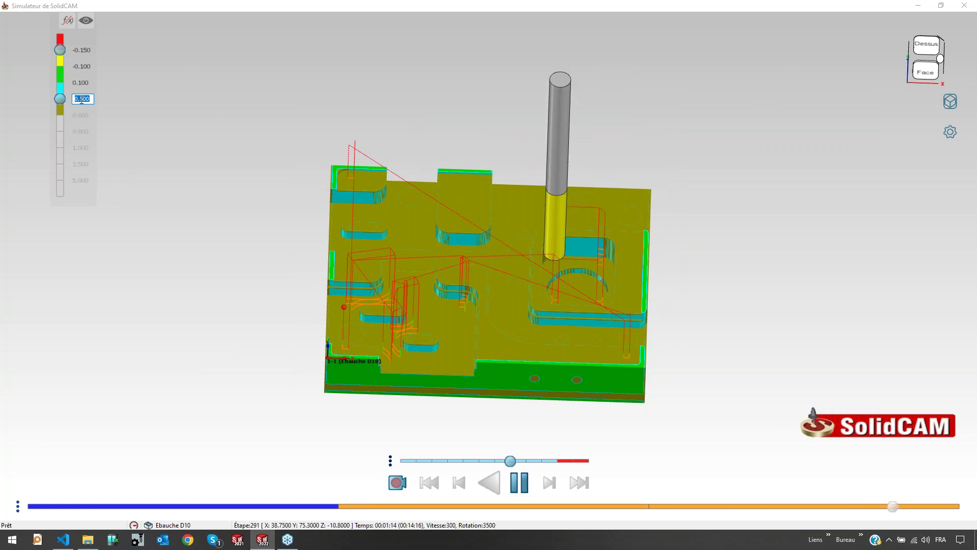
Set the upper tolerance level of 0.5 to 0.55 and inspect the recoloured plate
type("0.55")
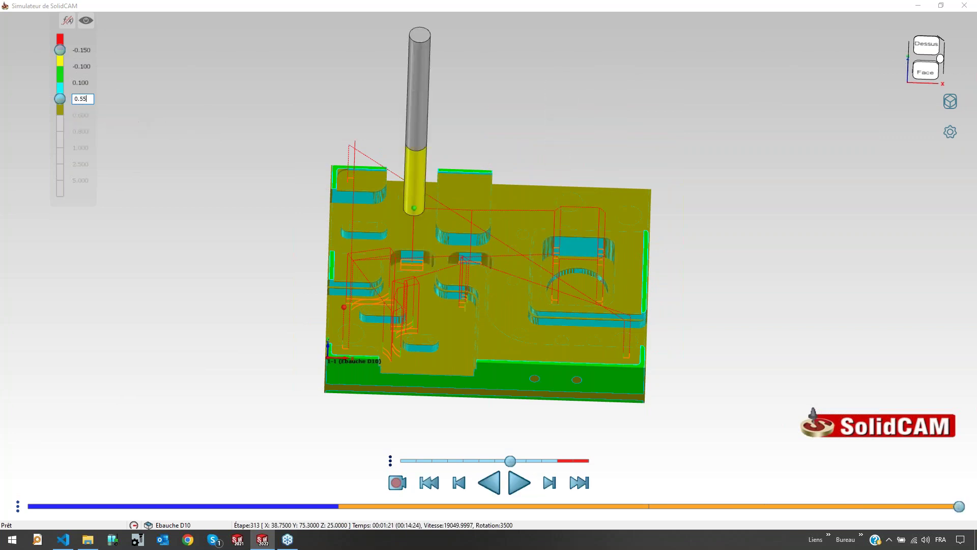
key("Return")
middle_click_drag(334, 244, 415, 285)
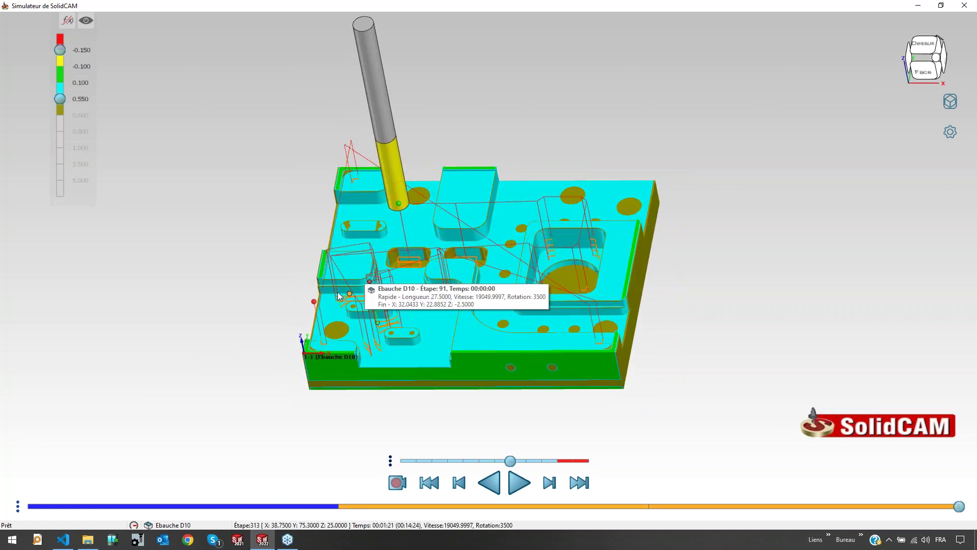
scroll(407, 285, "down", 1)
middle_click_drag(520, 352, 560, 395)
scroll(555, 389, "up", 3)
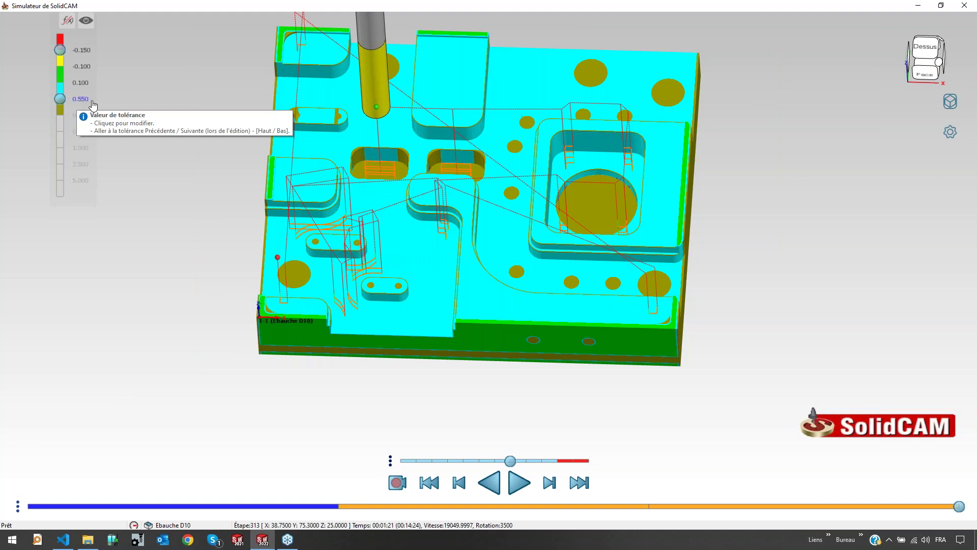
Examine the deviation colours closely in the two closed pockets, around the circular opening and at the plate's corner
middle_click_drag(601, 201, 629, 212)
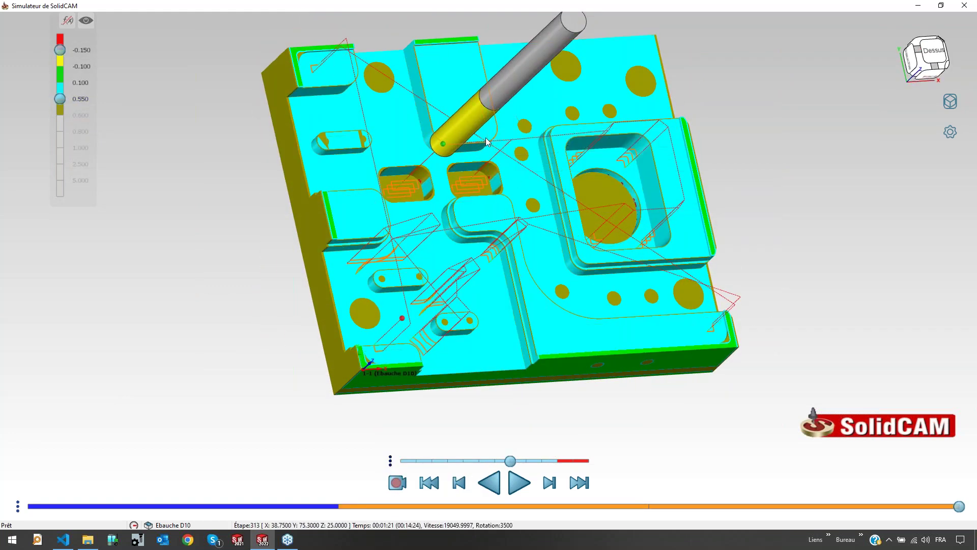
scroll(496, 198, "up", 5)
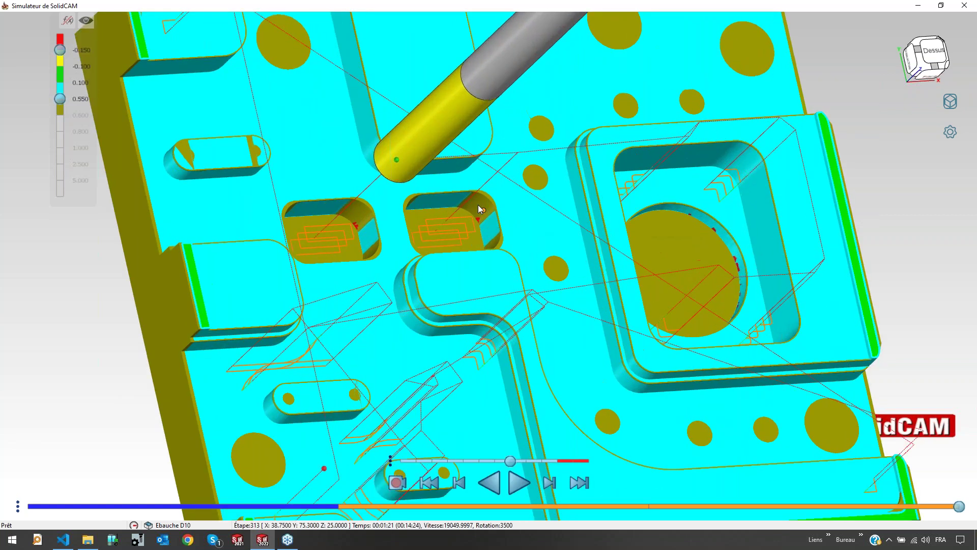
scroll(484, 212, "down", 5)
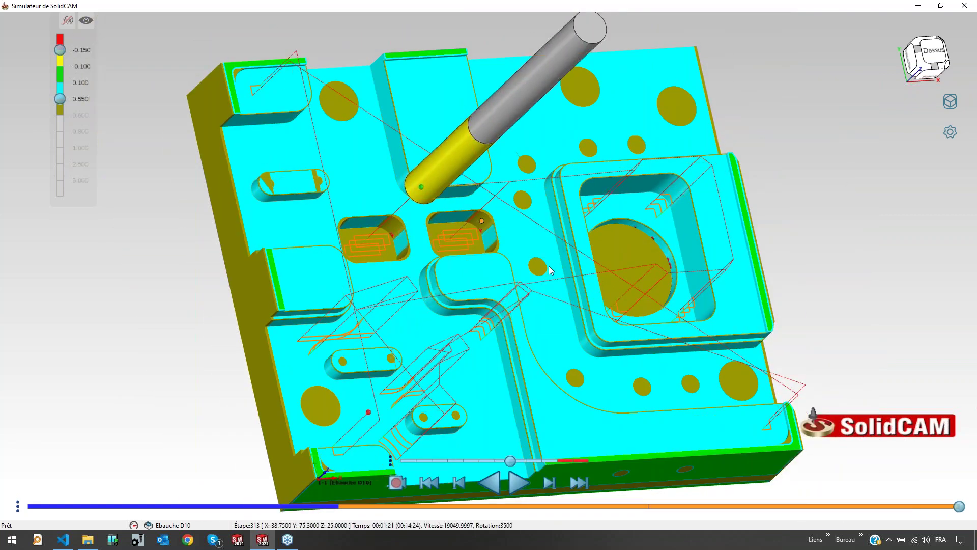
middle_click_drag(725, 356, 791, 456)
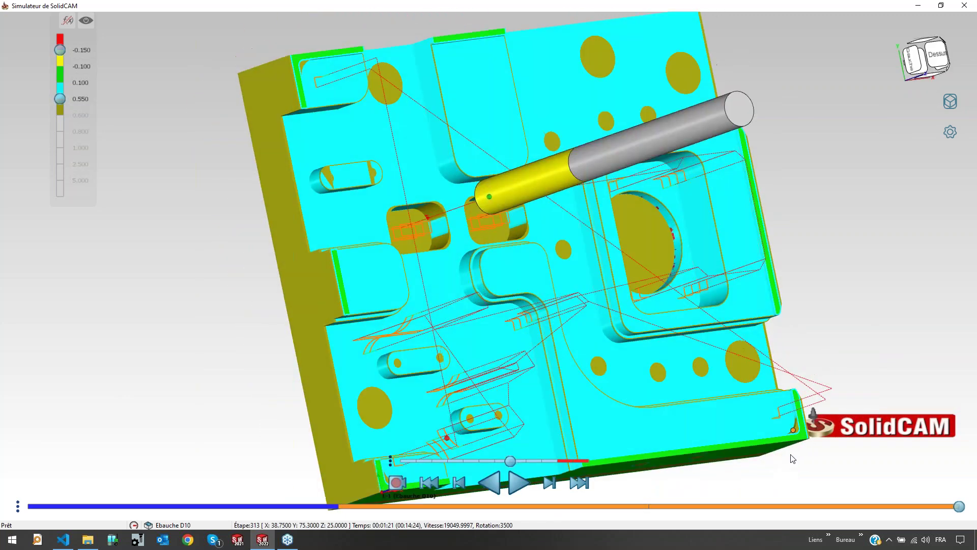
scroll(790, 436, "up", 3)
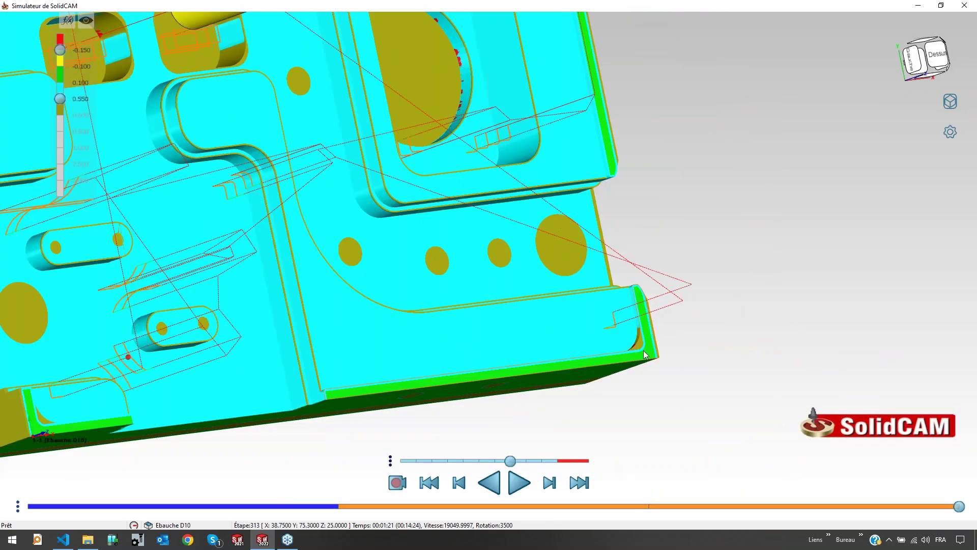
scroll(639, 346, "down", 4)
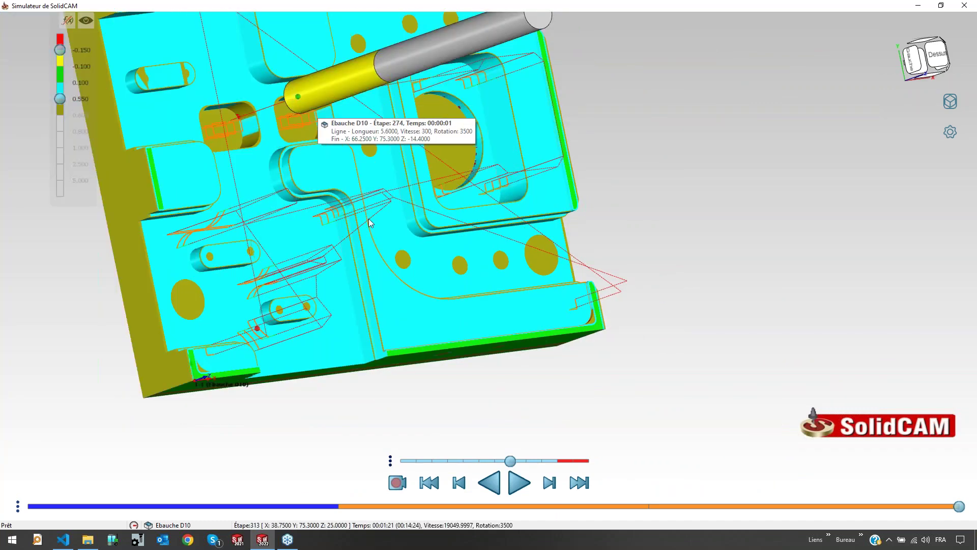
middle_click_drag(361, 233, 346, 214)
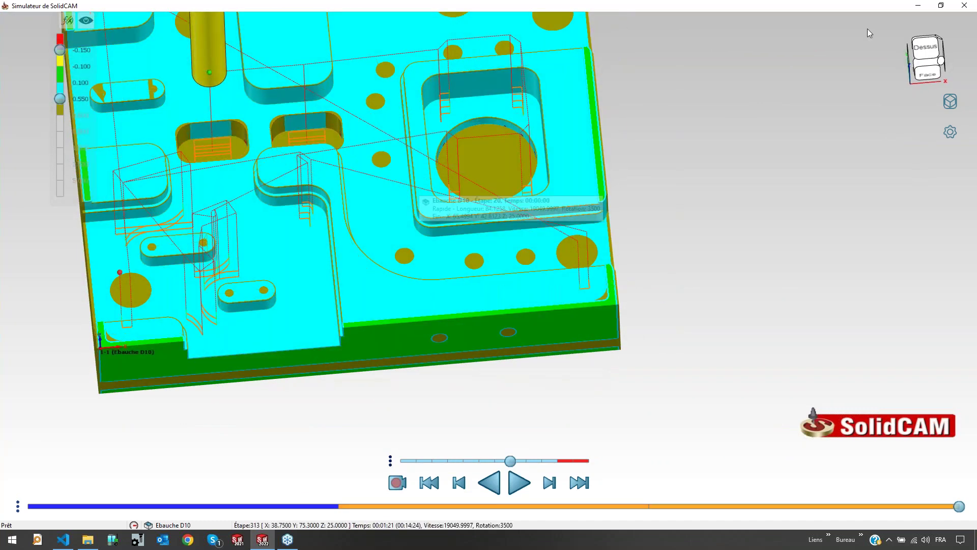
Close the simulation and duplicate the Ebauche D10 operation
left_click(964, 6)
left_click(128, 330)
key("ctrl+c")
key("ctrl+v")
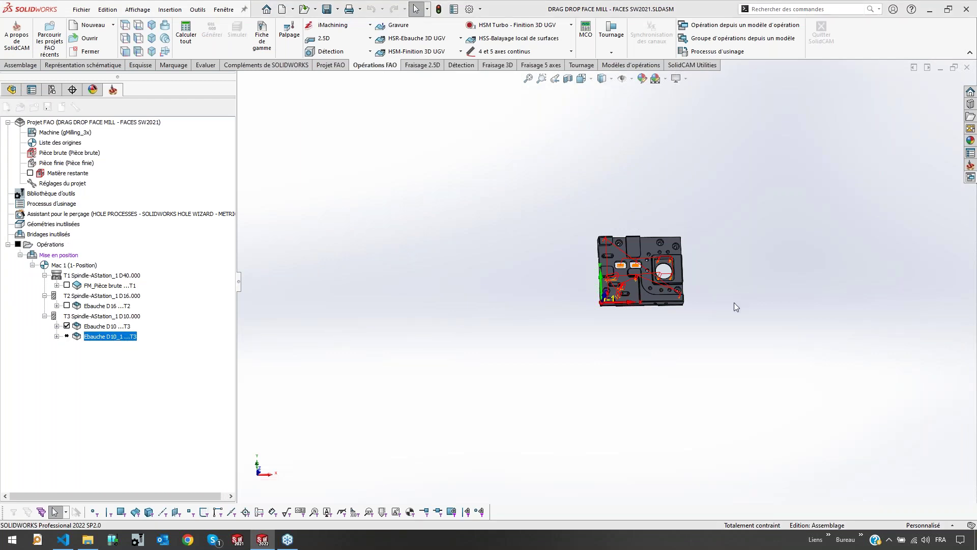
Check the radius of the fillet at the recessed corner of the plate
scroll(665, 304, "down", 10)
middle_click_drag(670, 333, 709, 366)
left_click(708, 364)
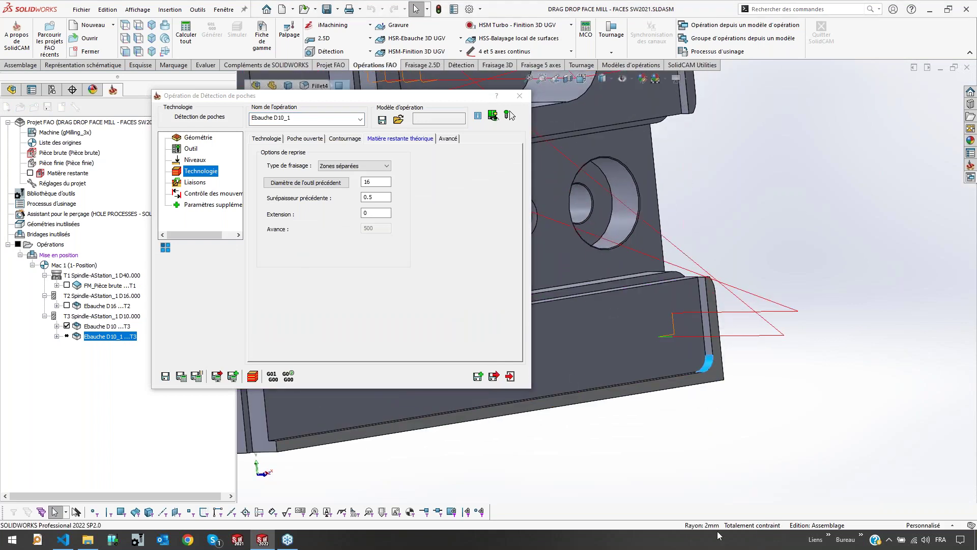
Assign to the copied operation a duplicate of the 10 mm end mill with its diameter and shank diameters set to 4 mm
left_click(198, 150)
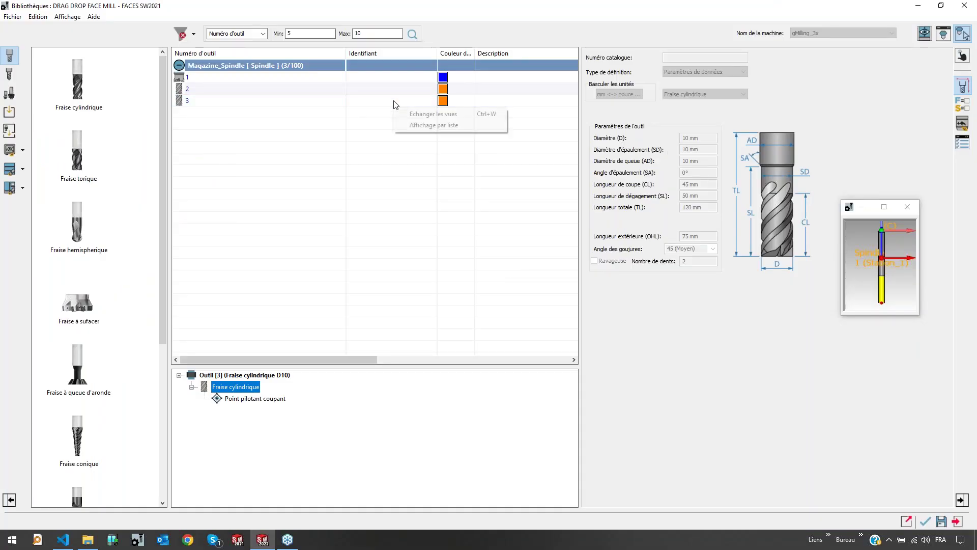
right_click(371, 104)
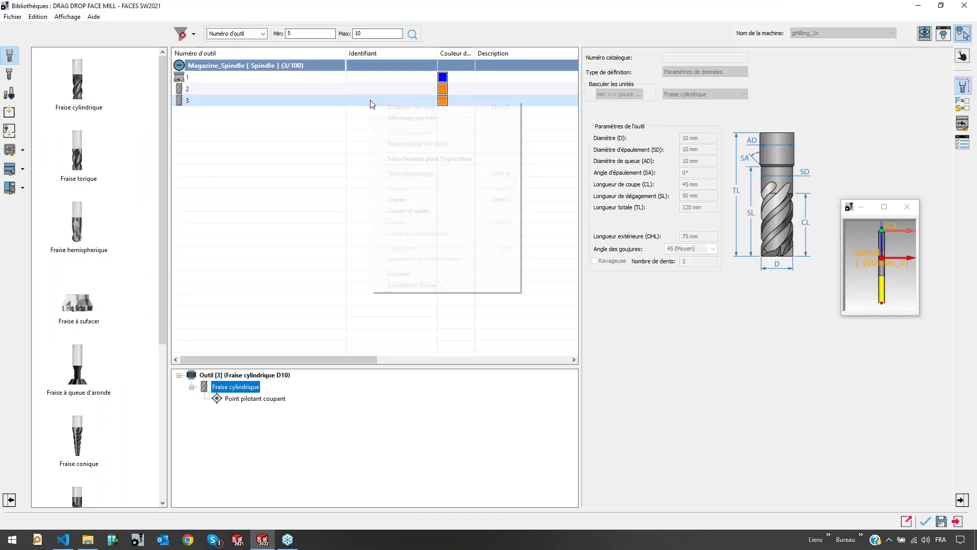
left_click(435, 223)
left_click(705, 139)
type("4")
left_click(709, 161)
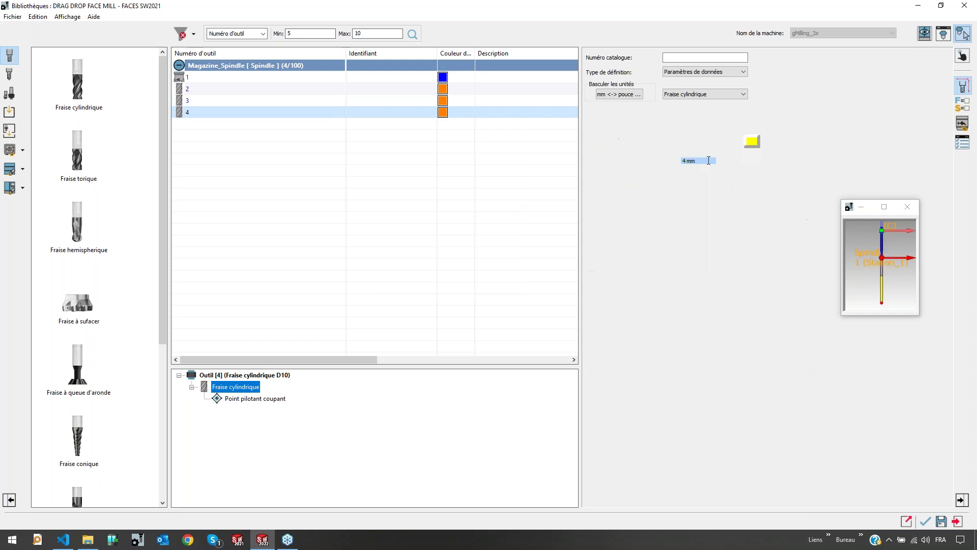
left_click(926, 522)
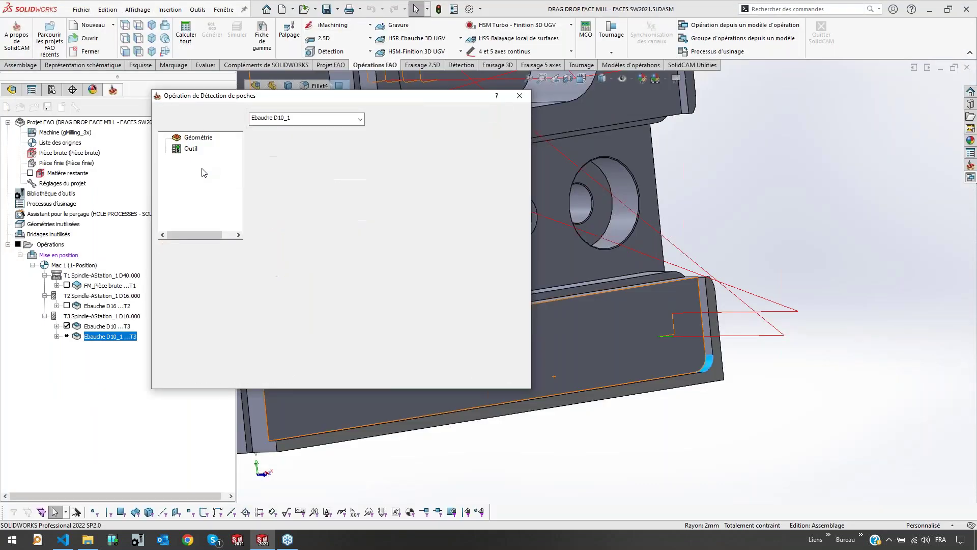
Set the copy's previous tool diameter to 10 for rest machining, rename it Ebauche D4 and calculate it
key("shift+Tab")
type("10")
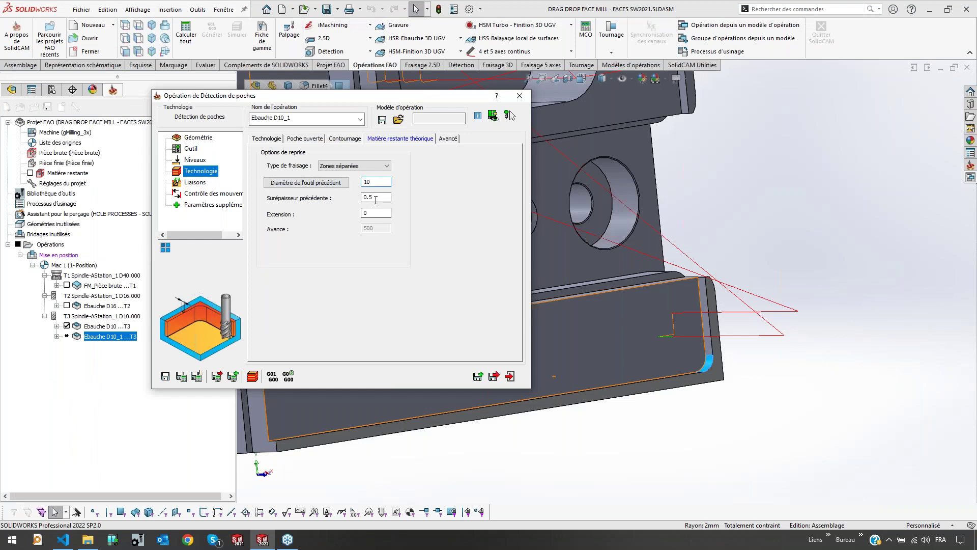
left_click(191, 375)
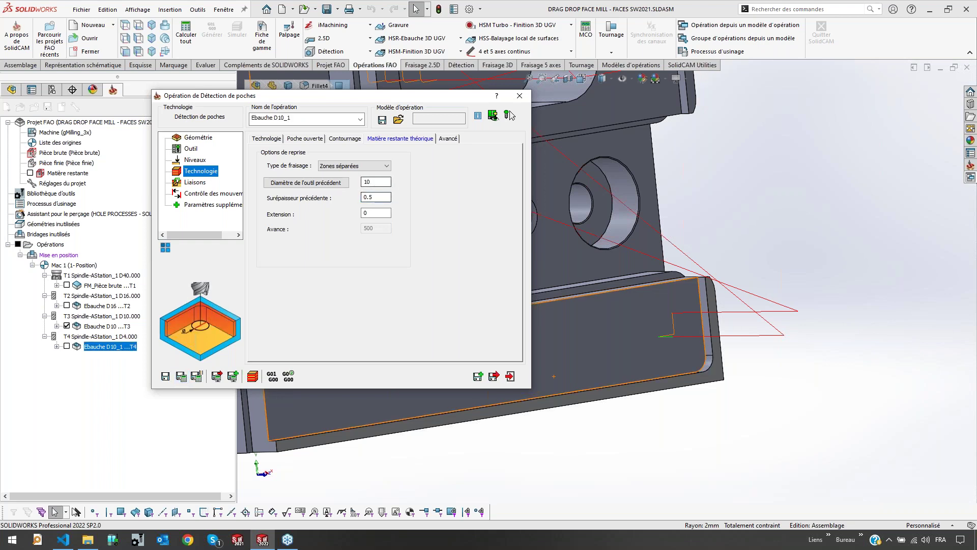
double_click(310, 119)
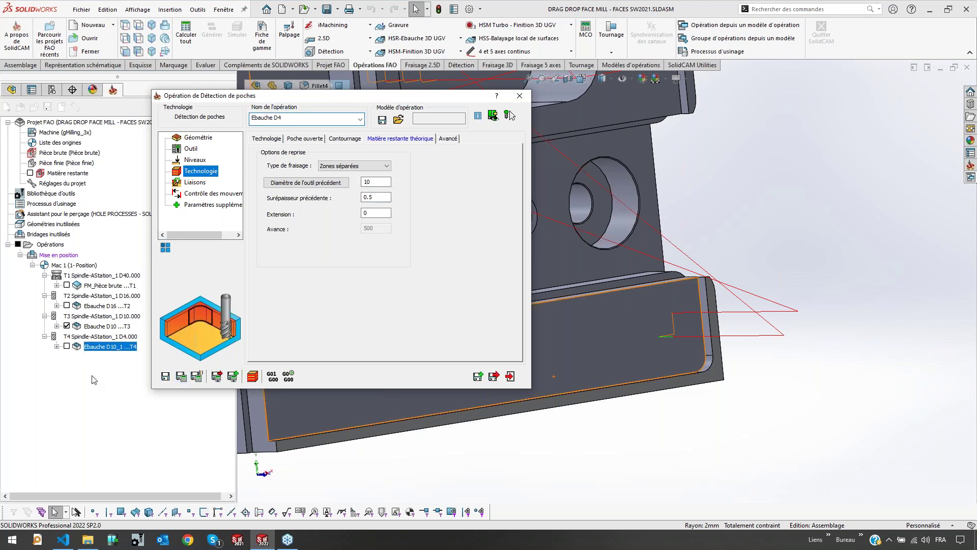
left_click(181, 376)
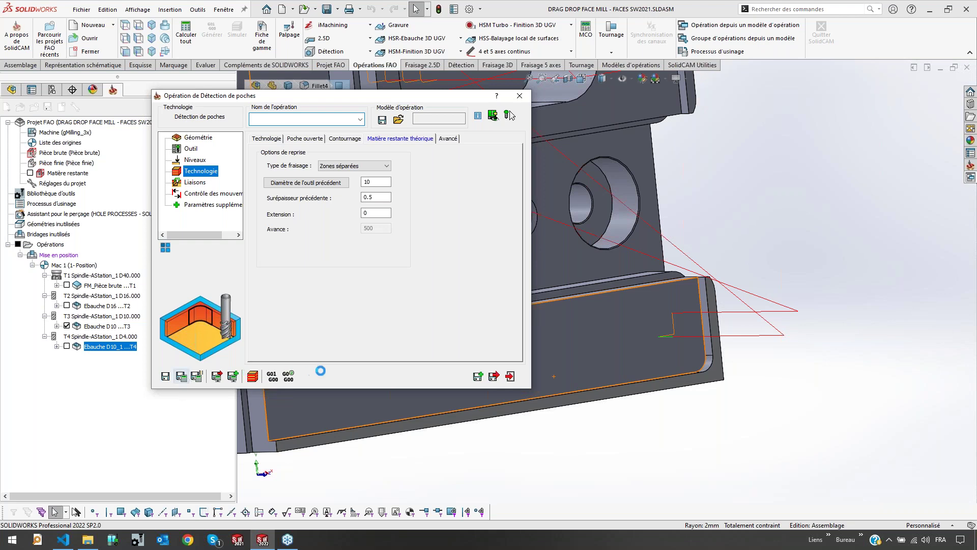
Simulate the Ebauche D4 rest machining on the plate
left_click(254, 376)
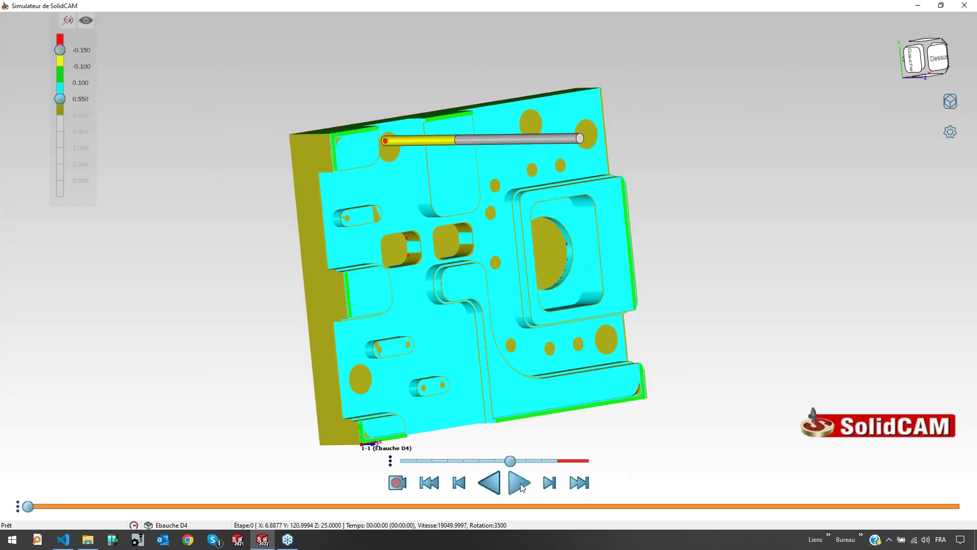
left_click(520, 483)
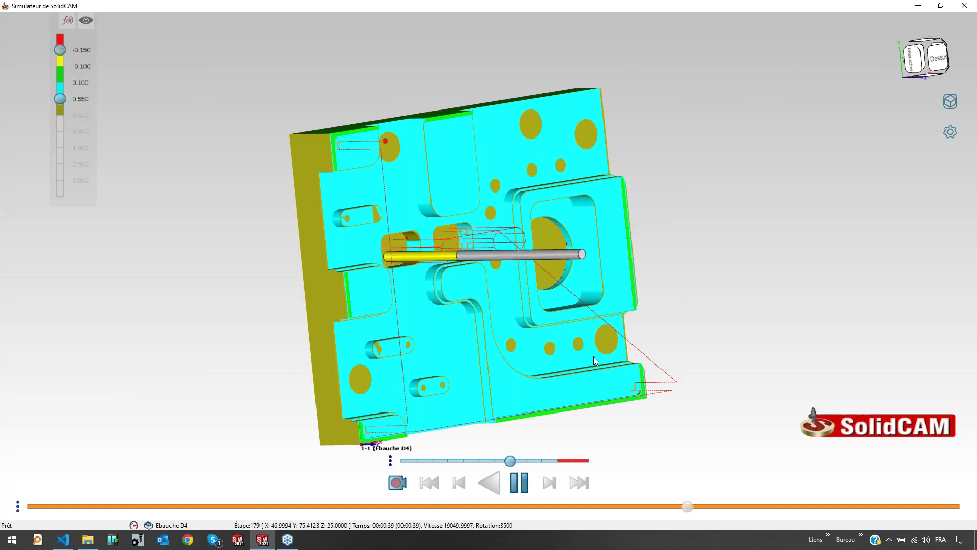
middle_click_drag(584, 362, 529, 327)
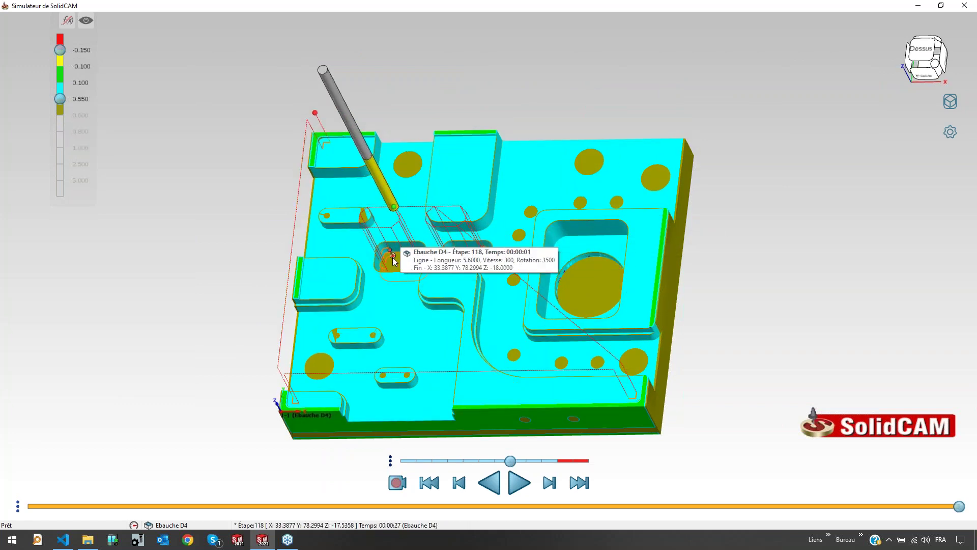
Examine the deviation colours in the closed pockets and at the plate's corners, and exit the simulation and the operation
middle_click_drag(509, 333, 508, 322)
scroll(293, 143, "up", 3)
scroll(490, 281, "up", 6)
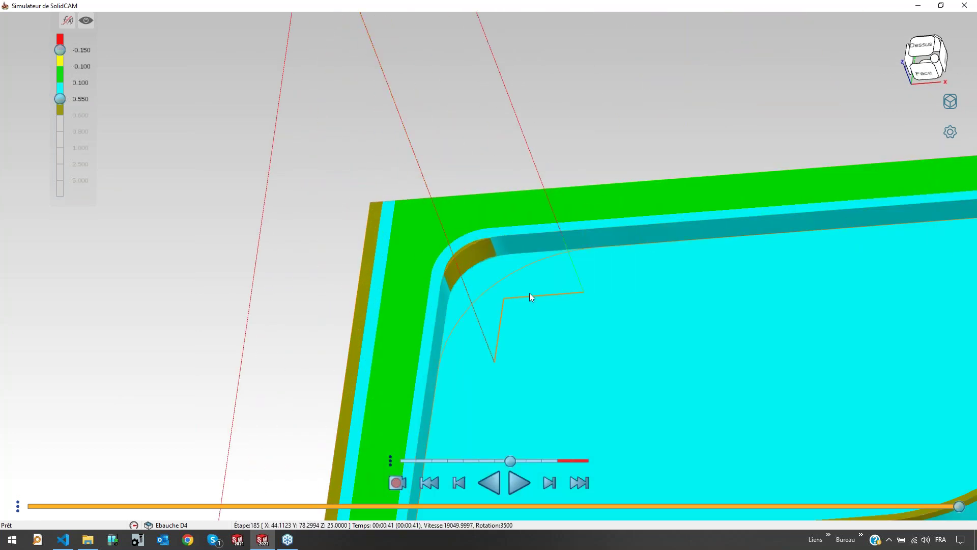
scroll(528, 293, "down", 8)
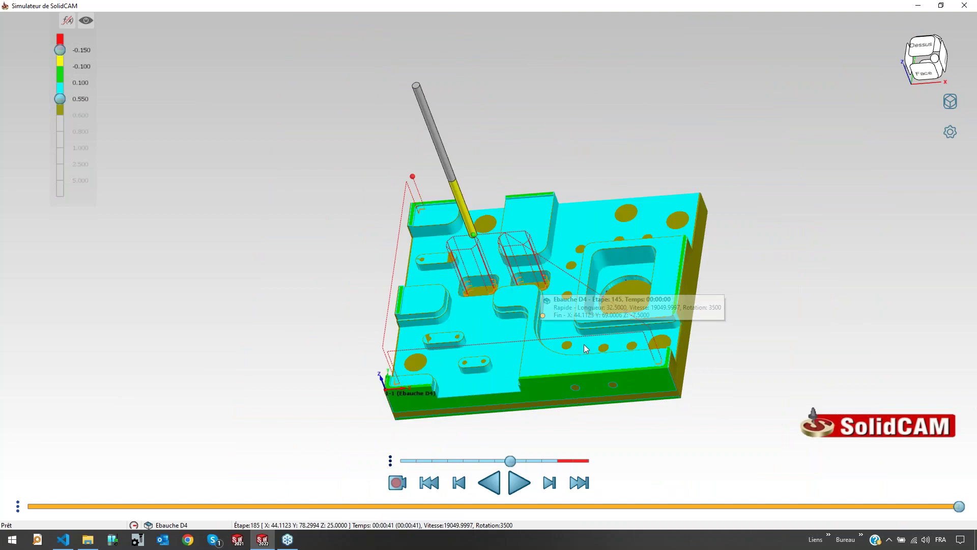
scroll(585, 344, "up", 6)
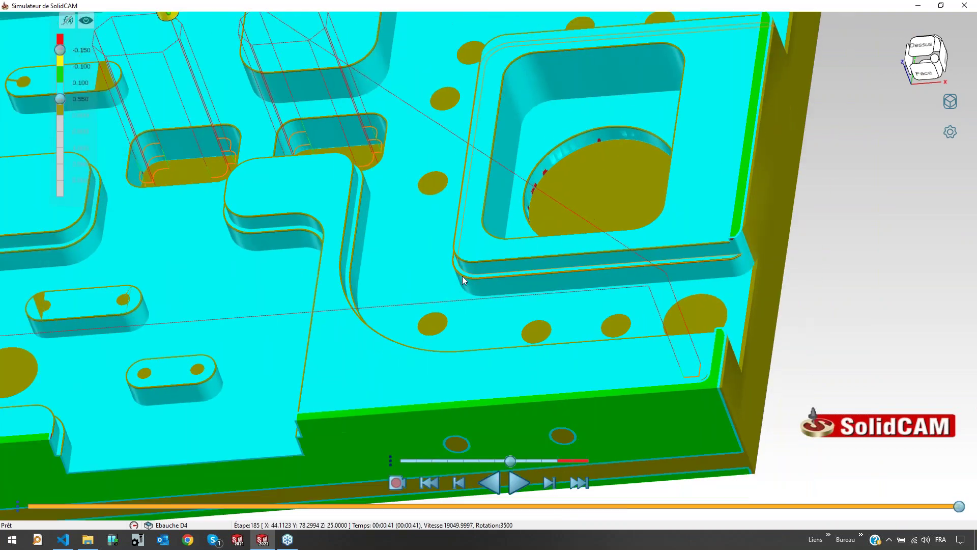
scroll(399, 277, "down", 4)
scroll(353, 325, "up", 4)
scroll(438, 297, "down", 3)
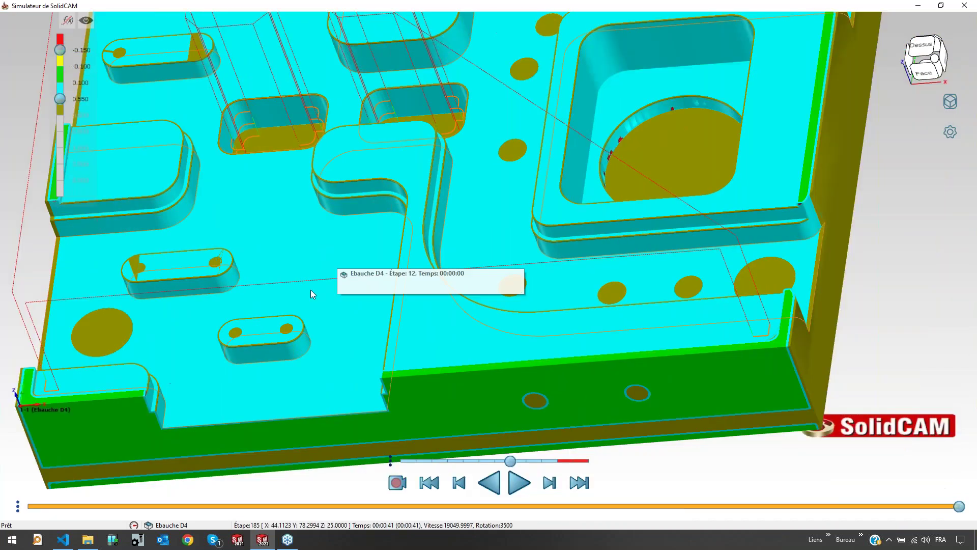
scroll(268, 337, "up", 2)
scroll(483, 235, "down", 5)
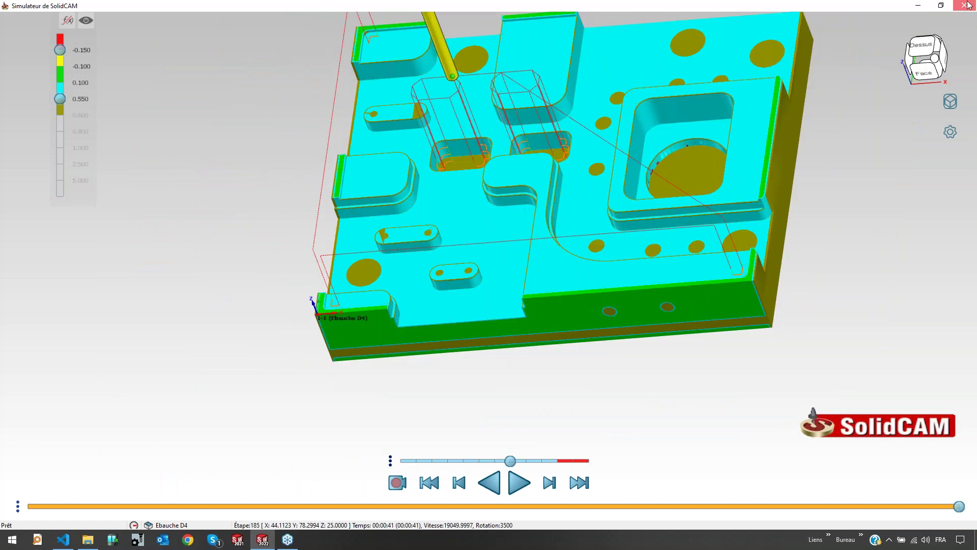
left_click(967, 5)
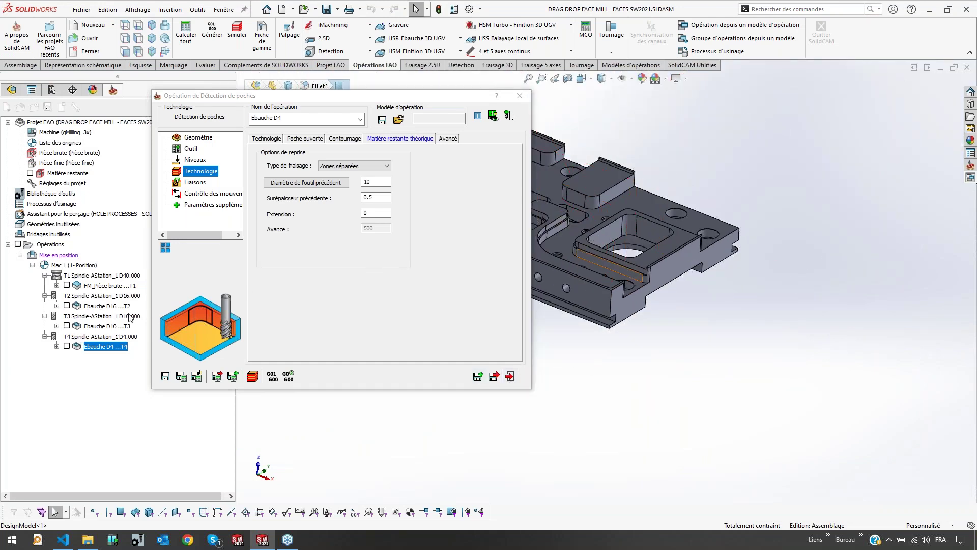
left_click(510, 376)
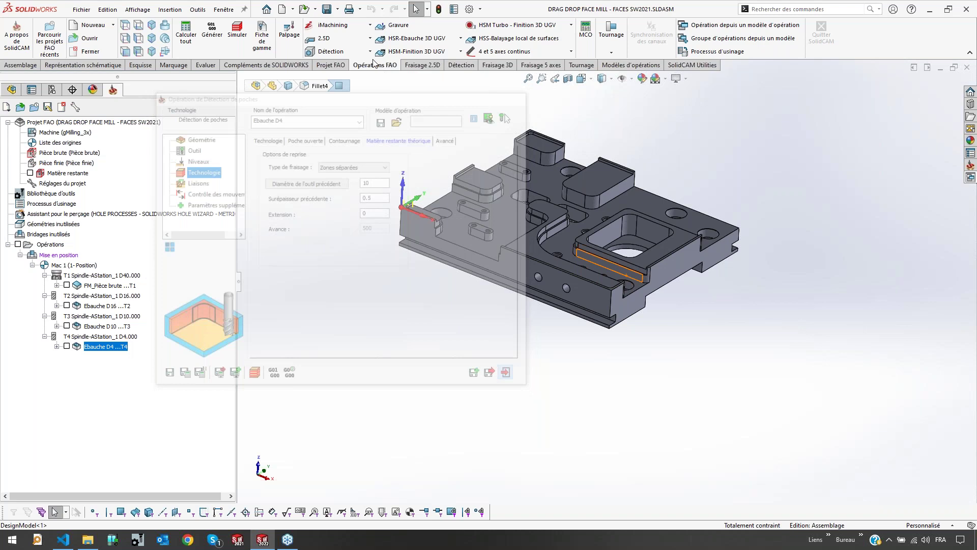
Create a pocket recognition operation on Mac 1 (1- Position) using the existing Faces geometry
left_click(370, 52)
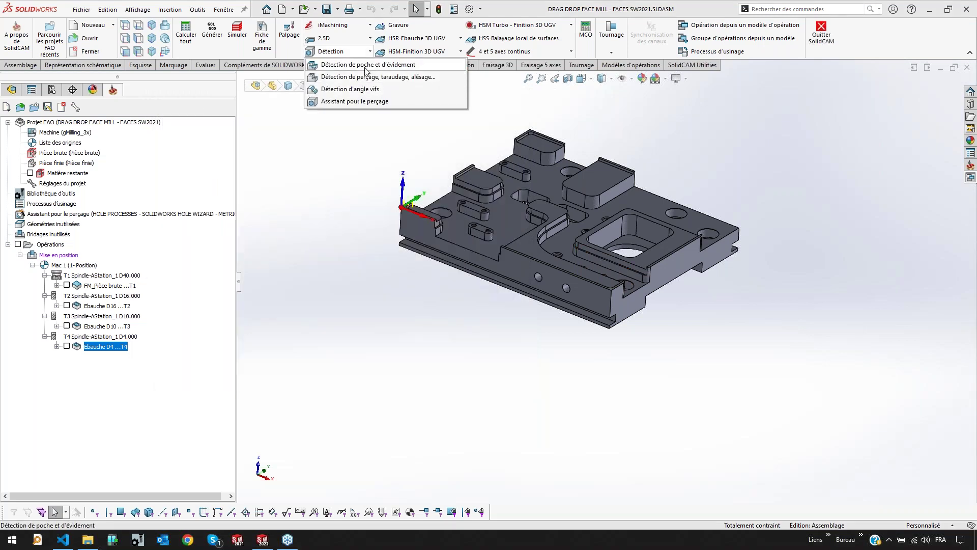
left_click(359, 66)
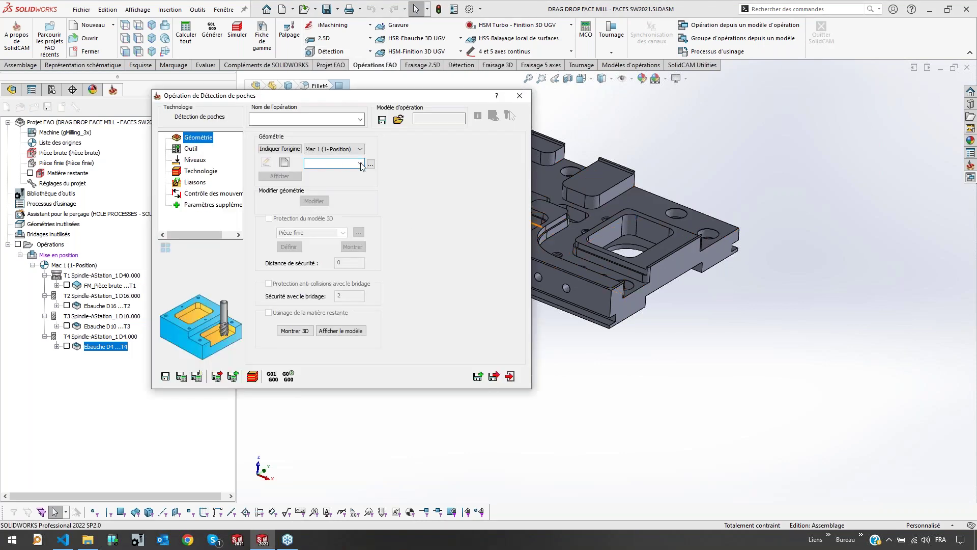
middle_click_drag(597, 235, 835, 348, "ctrl")
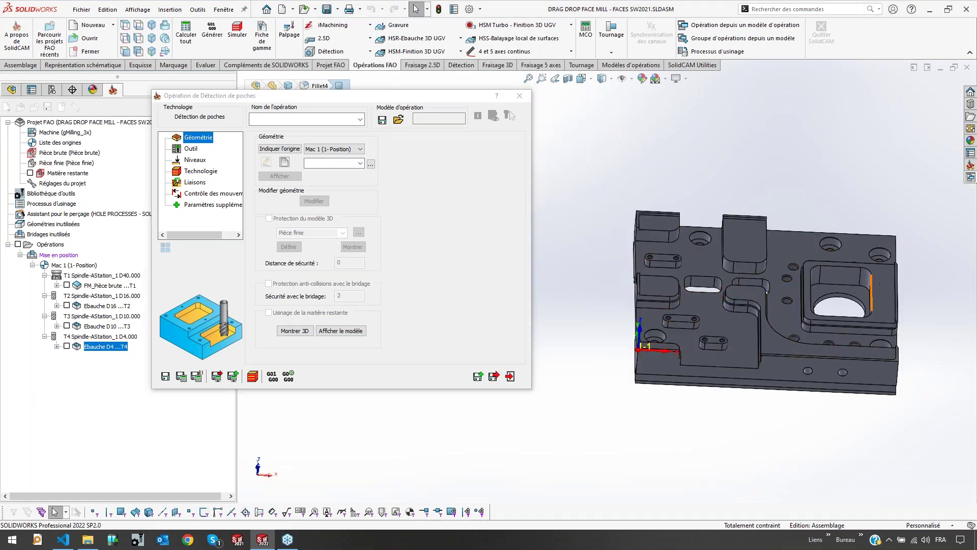
scroll(884, 301, "down", 2)
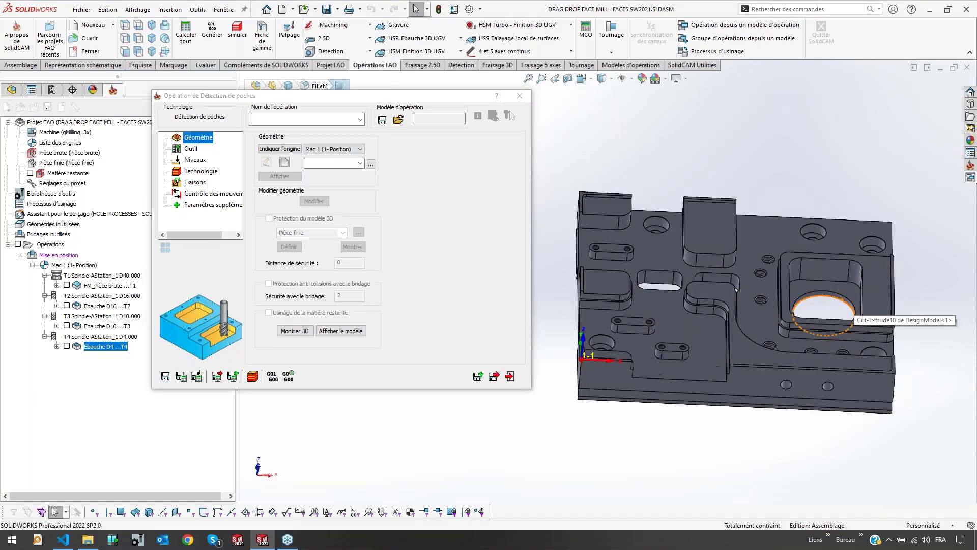
left_click(359, 163)
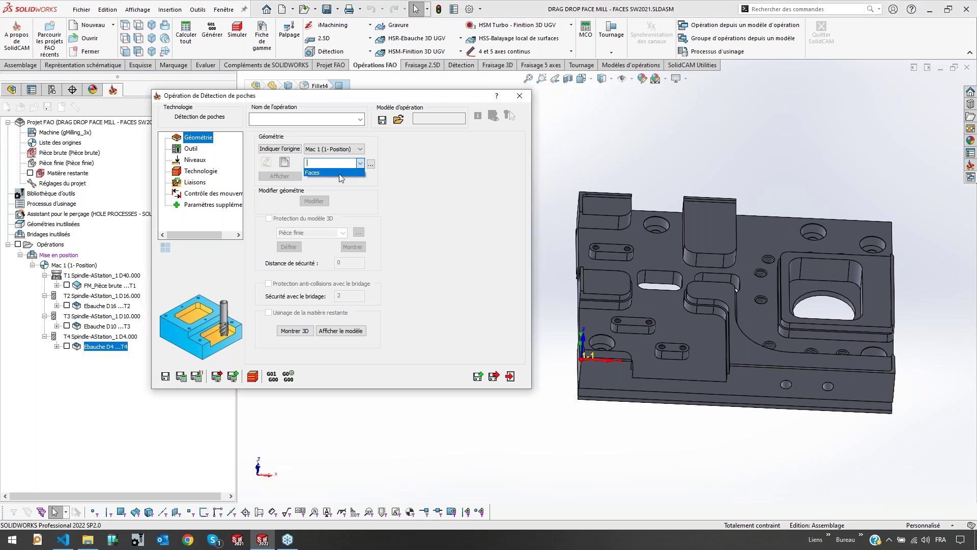
left_click(312, 173)
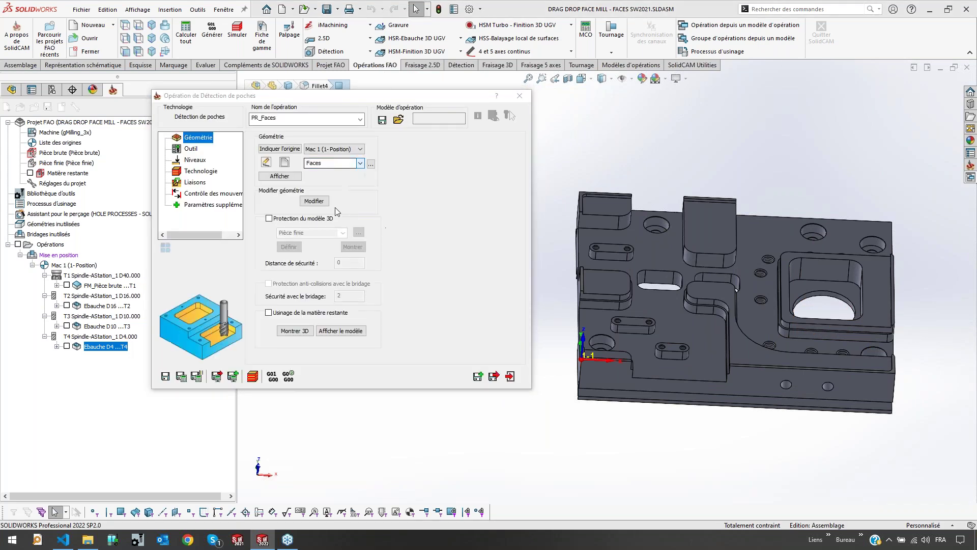
Modify the operation's geometry to exclude the top faces as well as Face 13 and Face 14 at z-23.00
left_click(314, 200)
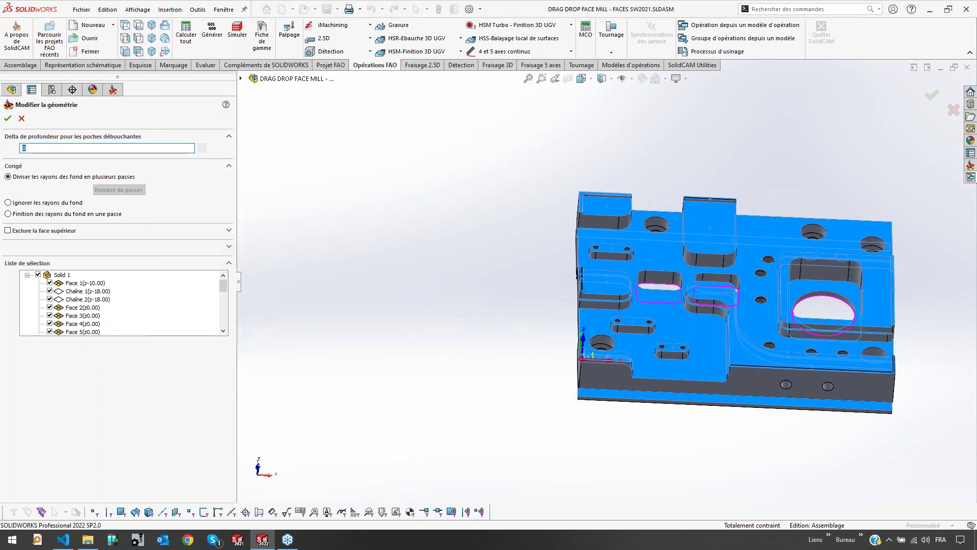
left_click(23, 232)
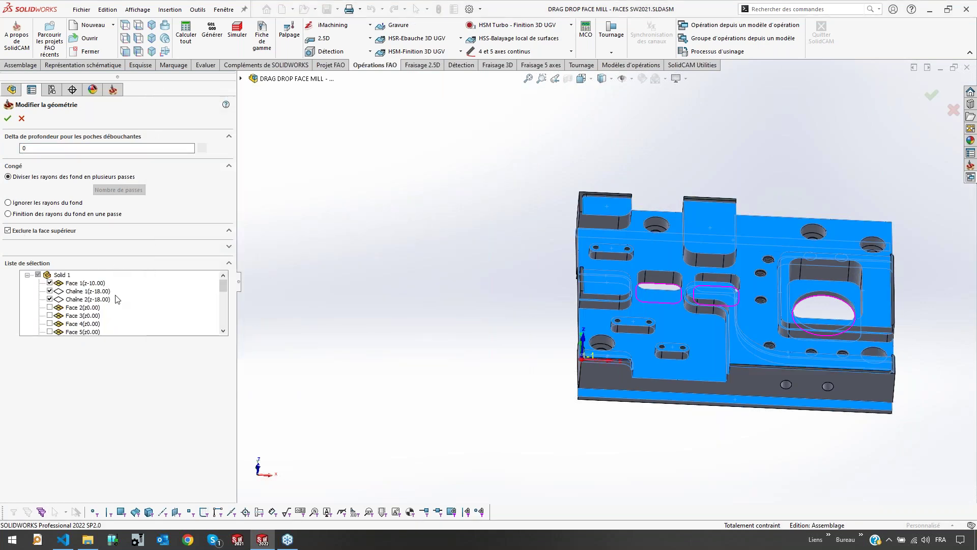
scroll(72, 312, "down", 2)
scroll(105, 331, "down", 1)
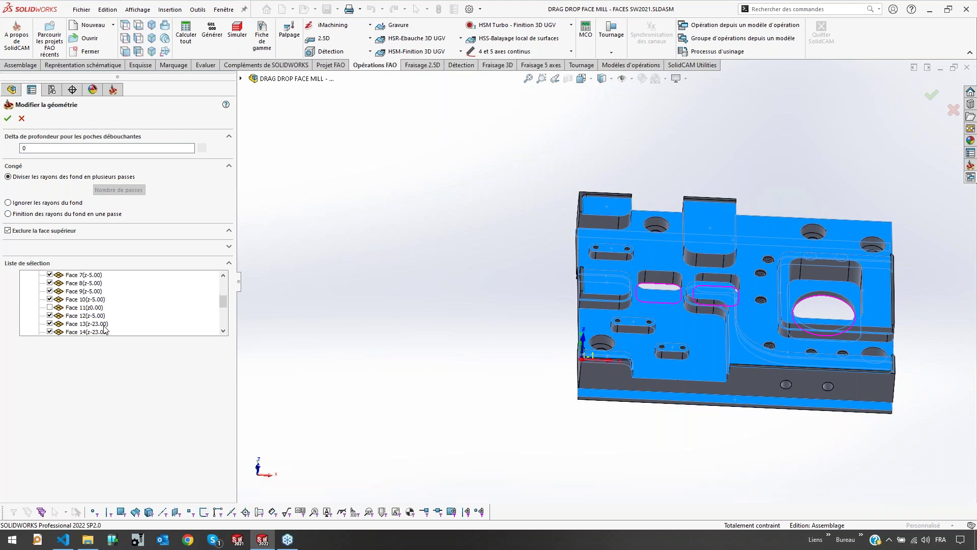
left_click(49, 323)
left_click(49, 331)
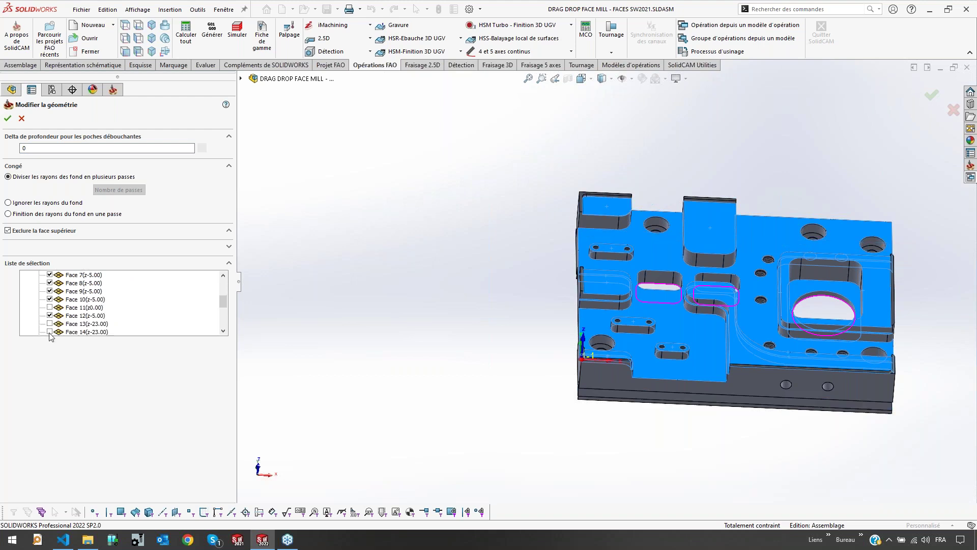
left_click(7, 118)
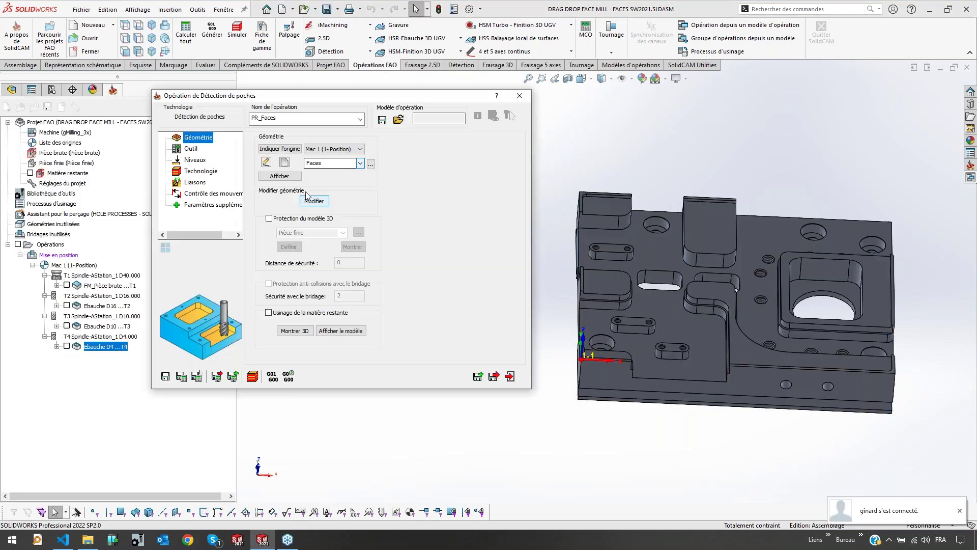
Set the depth delta for through pockets to -0.5 and assign tool 4, the 4 mm end mill, to PR_Faces
left_click(305, 202)
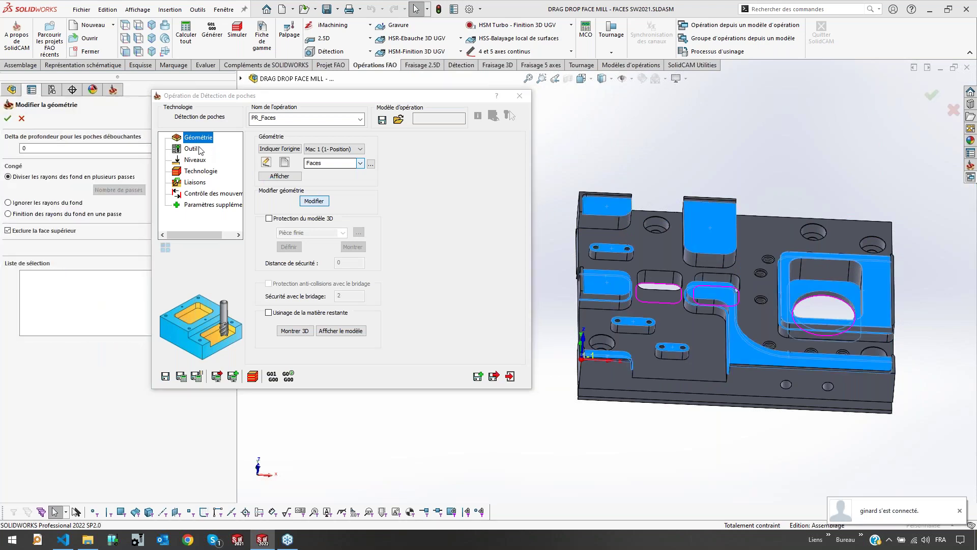
type("-0.5")
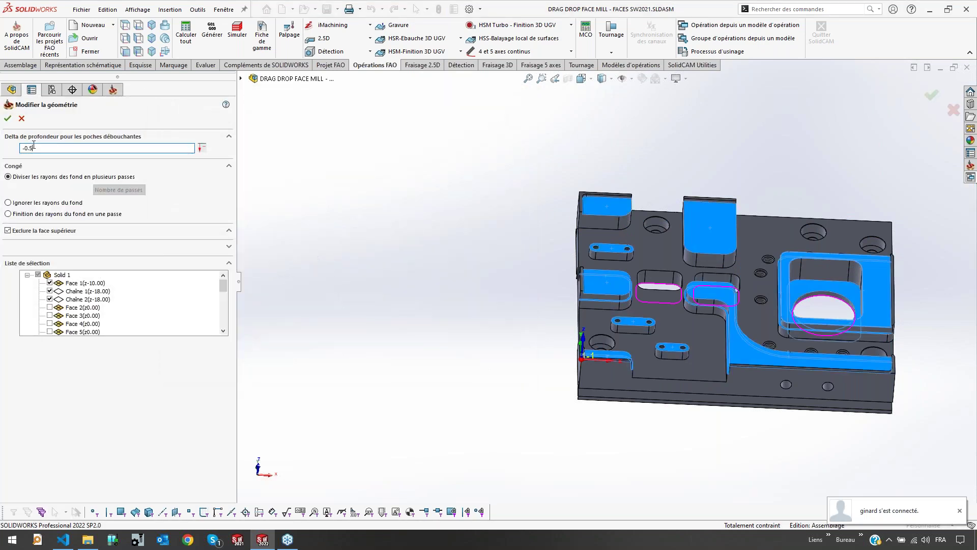
left_click(7, 118)
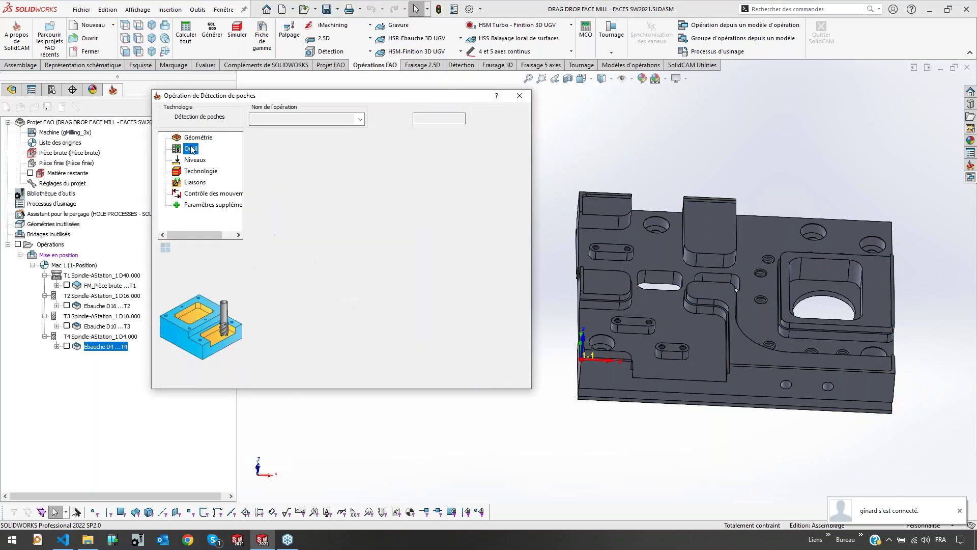
left_click(312, 323)
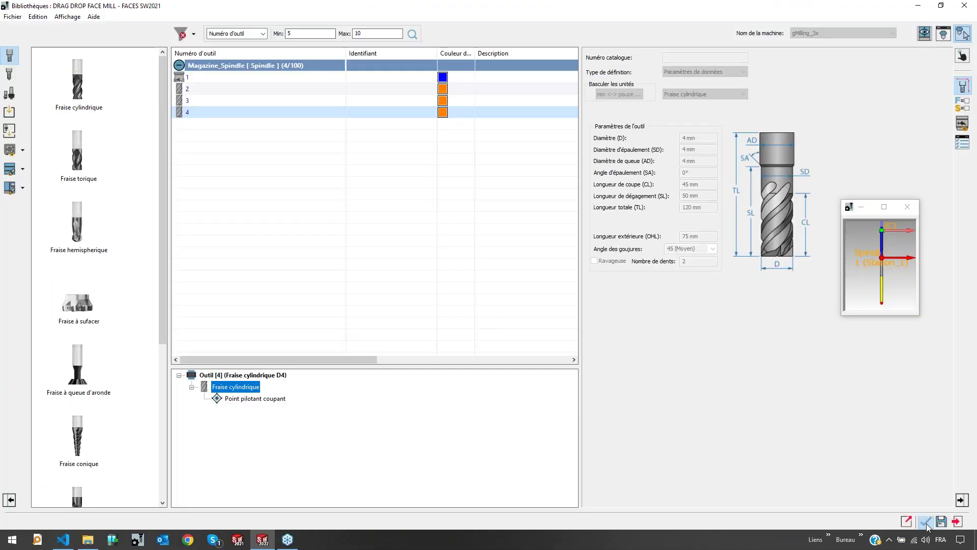
left_click(926, 525)
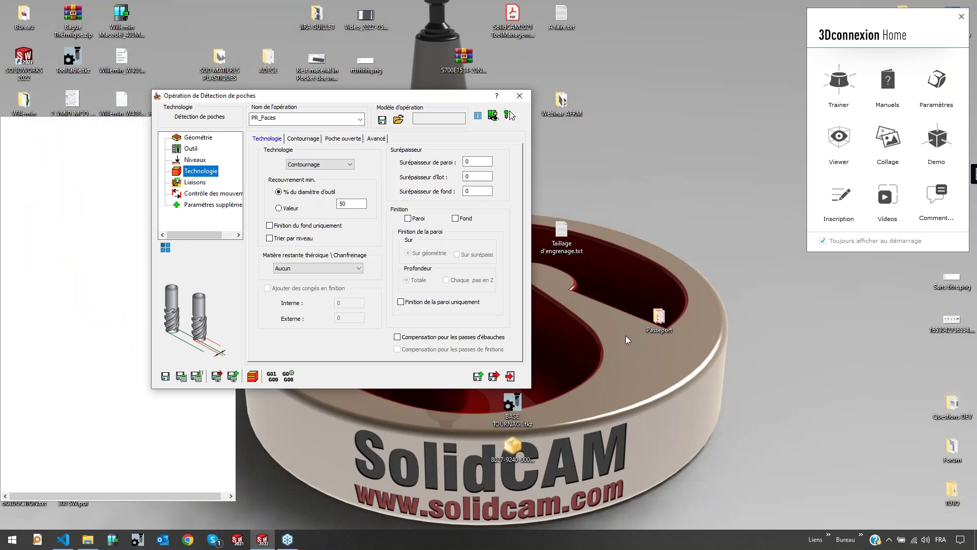
Enable wall finishing with Finition de la paroi uniquement for PR_Faces and calculate the operation
scroll(768, 305, "up", 2)
scroll(627, 264, "down", 3)
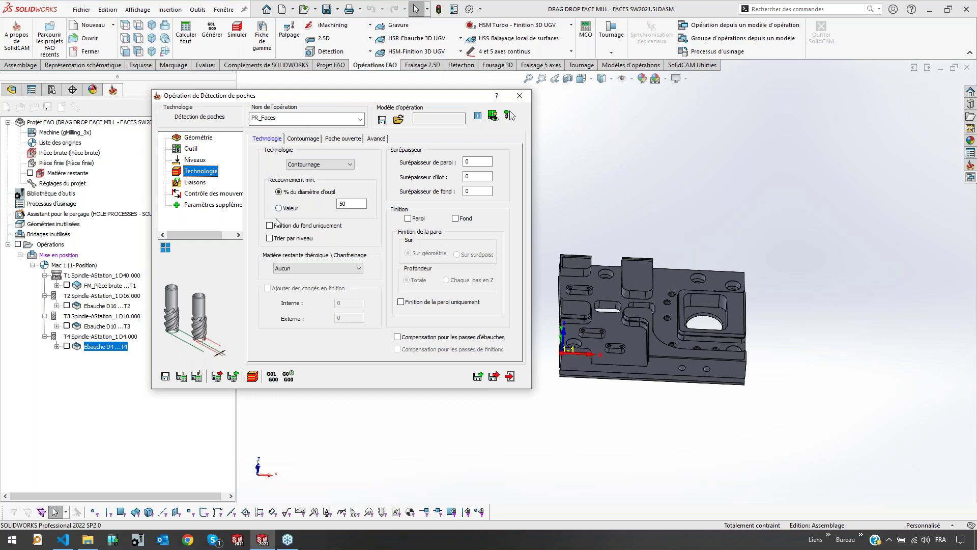
left_click(422, 304)
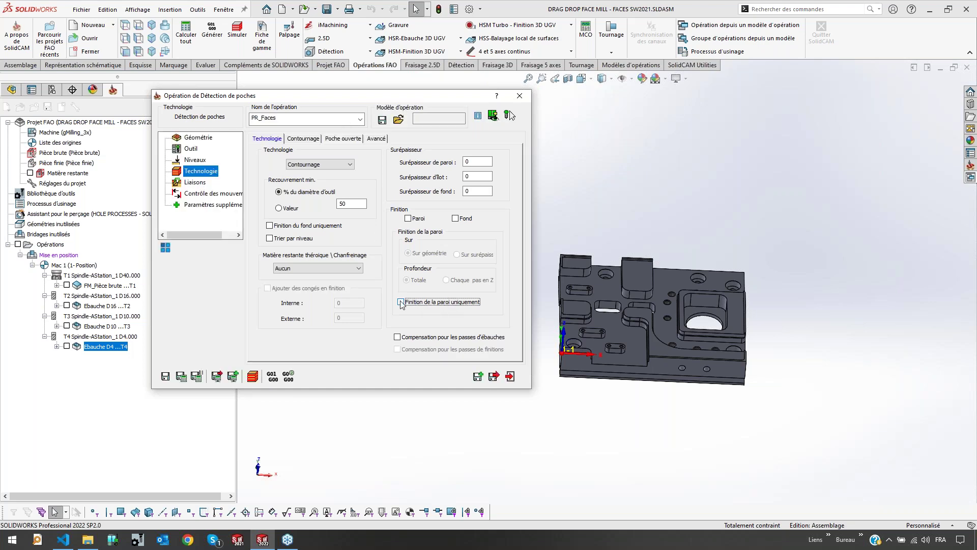
left_click(409, 219)
left_click(422, 304)
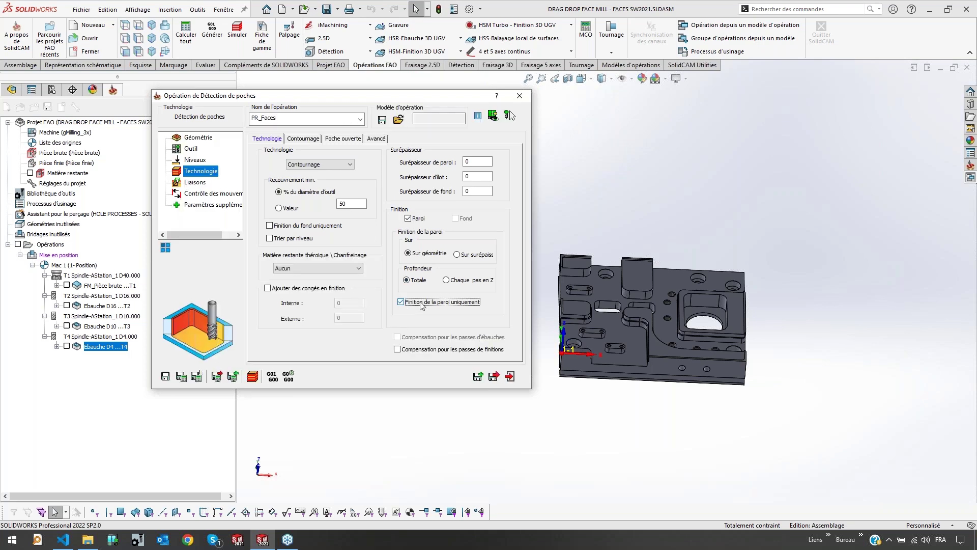
left_click(181, 376)
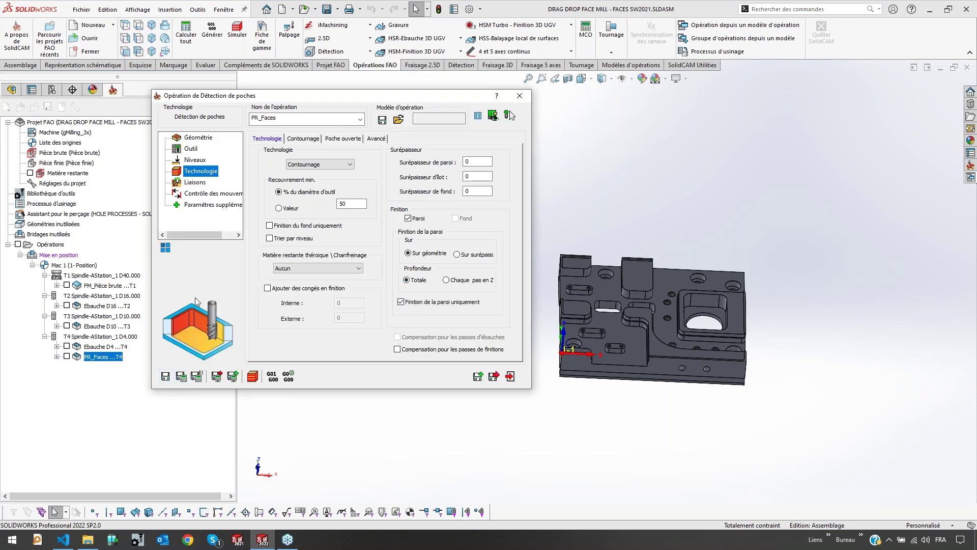
Display the PR_Faces toolpath on the part and inspect it up close
left_click(66, 356)
middle_click_drag(627, 367, 698, 391)
scroll(634, 375, "down", 4)
scroll(665, 338, "down", 5)
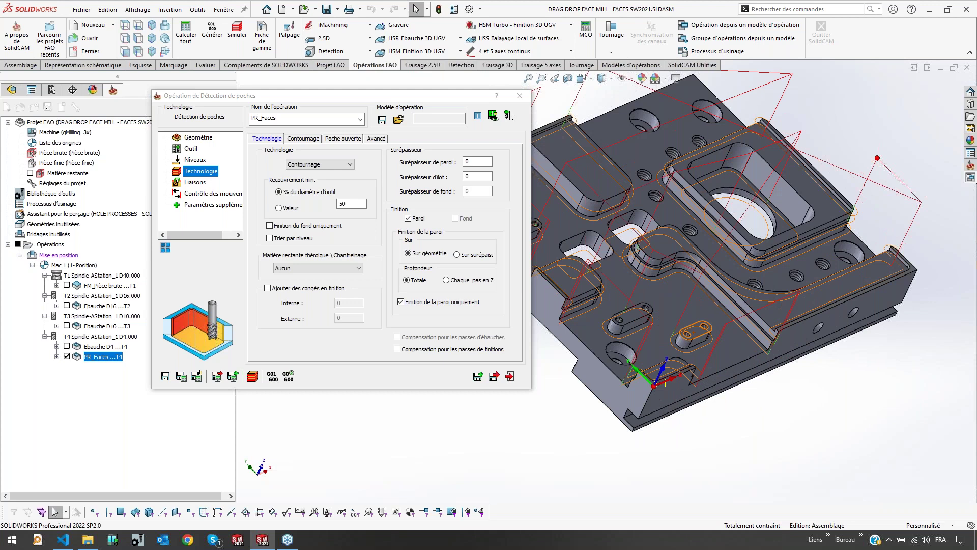
Set the floor allowance of the PR_Faces operation to 0.5 and recalculate it
double_click(478, 191)
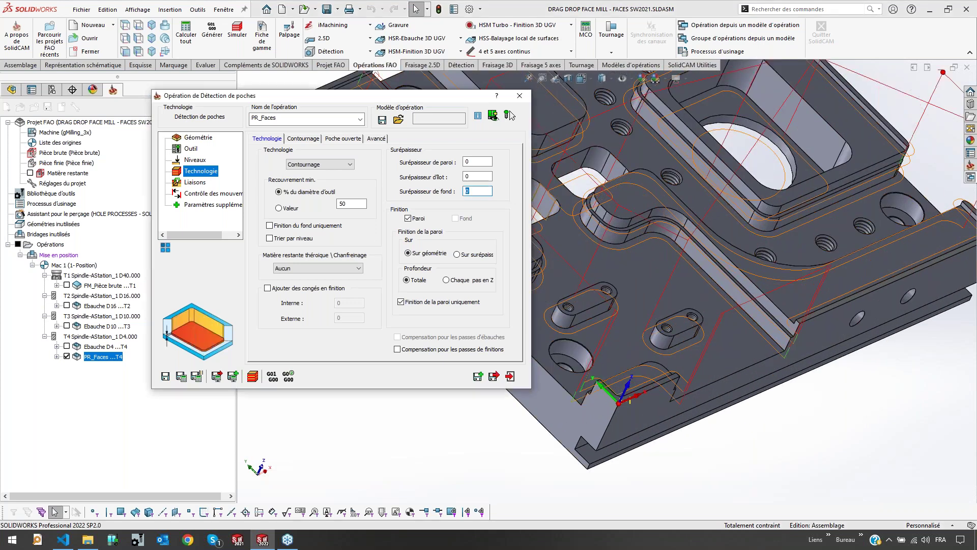
type(".5")
left_click(186, 378)
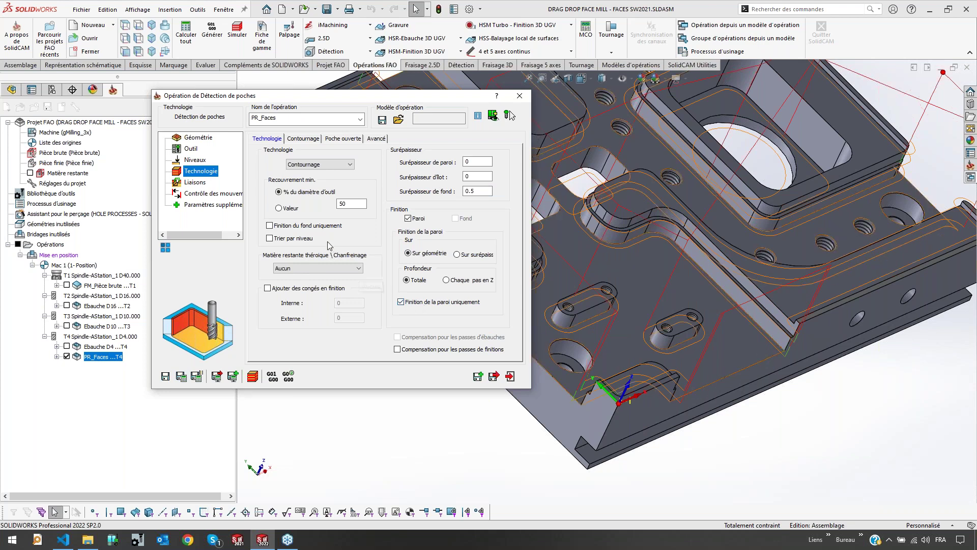
Switch PR_Faces from wall-only to floor-only finishing with a 0.5 wall allowance, and recalculate the toolpath
left_click(415, 304)
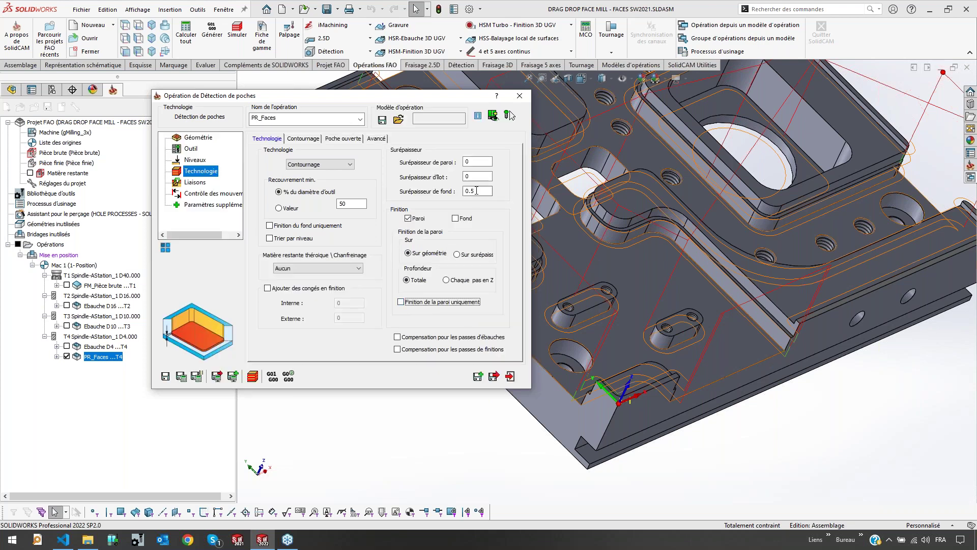
left_click(281, 225)
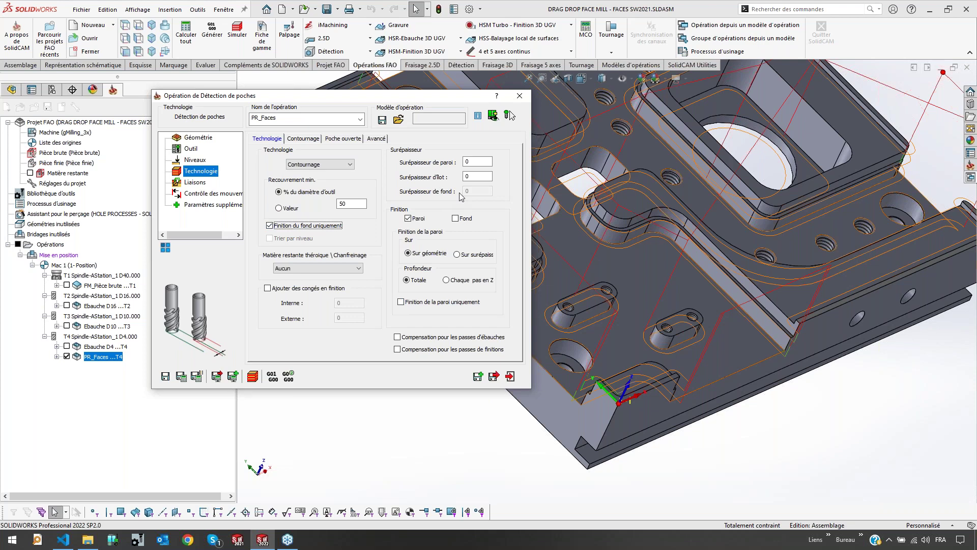
left_click(490, 162)
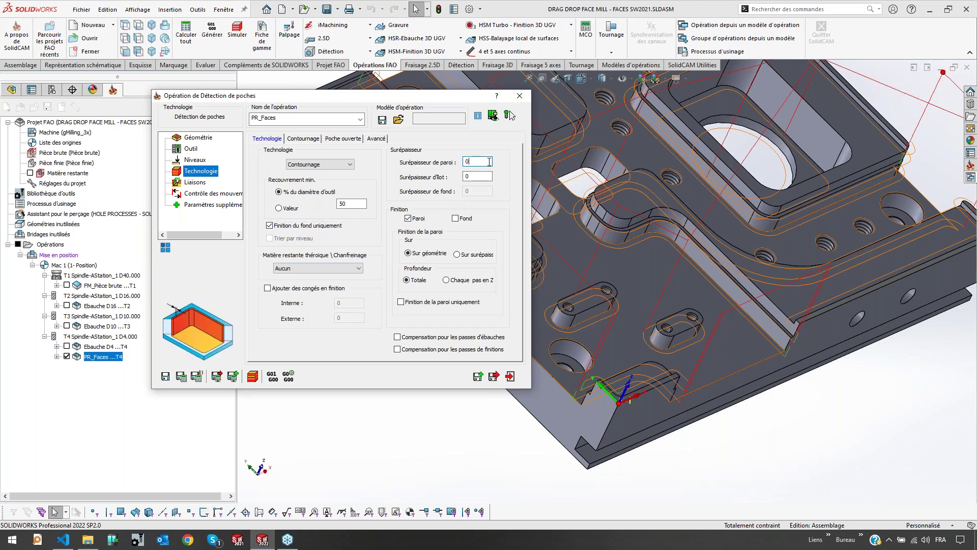
type(".5")
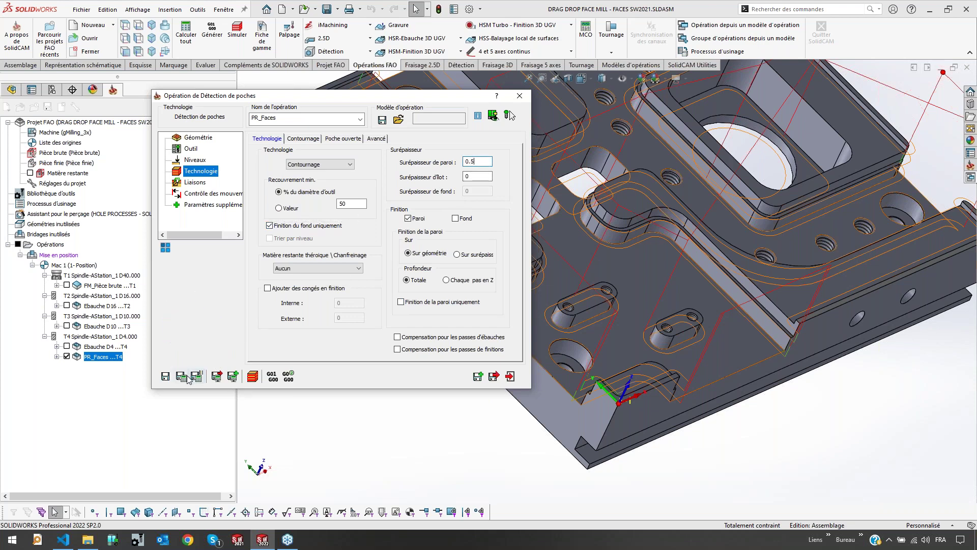
left_click(184, 377)
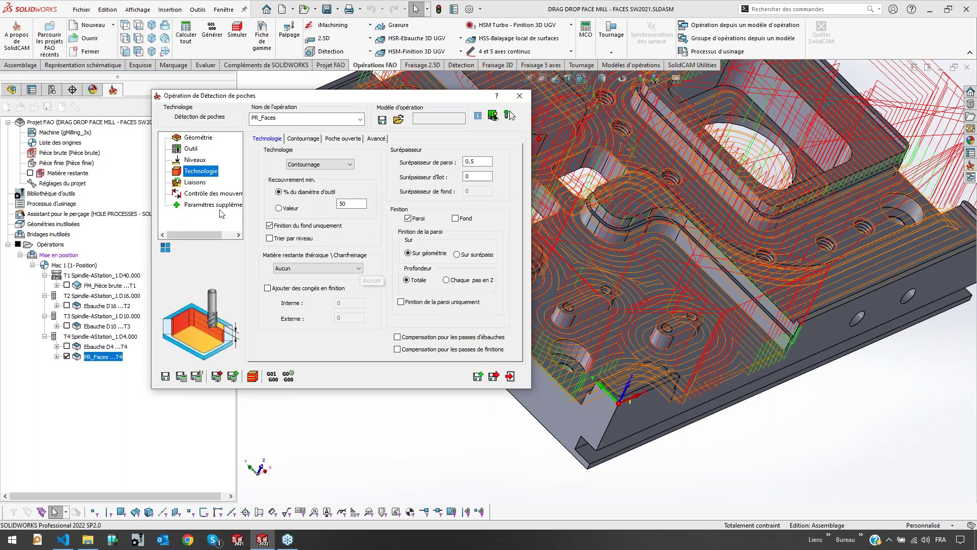
left_click(196, 182)
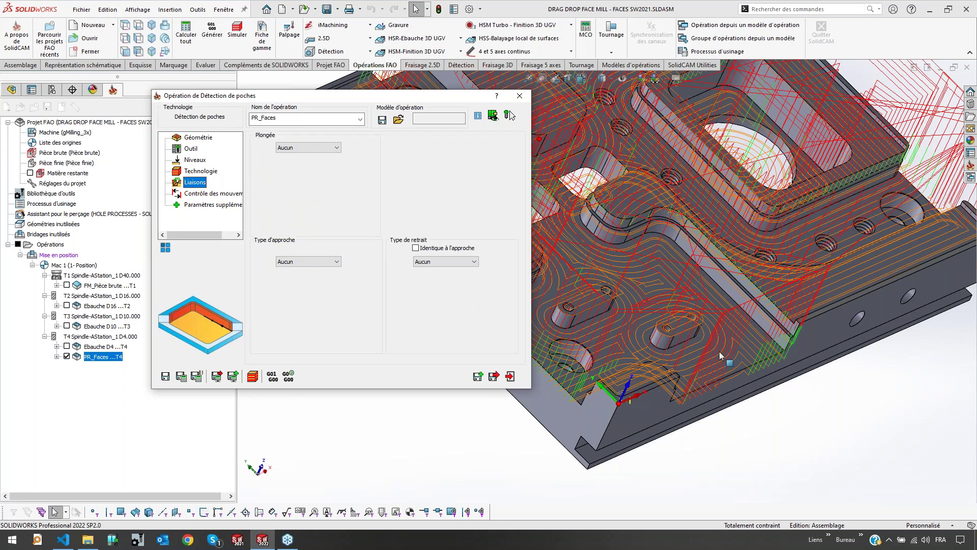
left_click(200, 170)
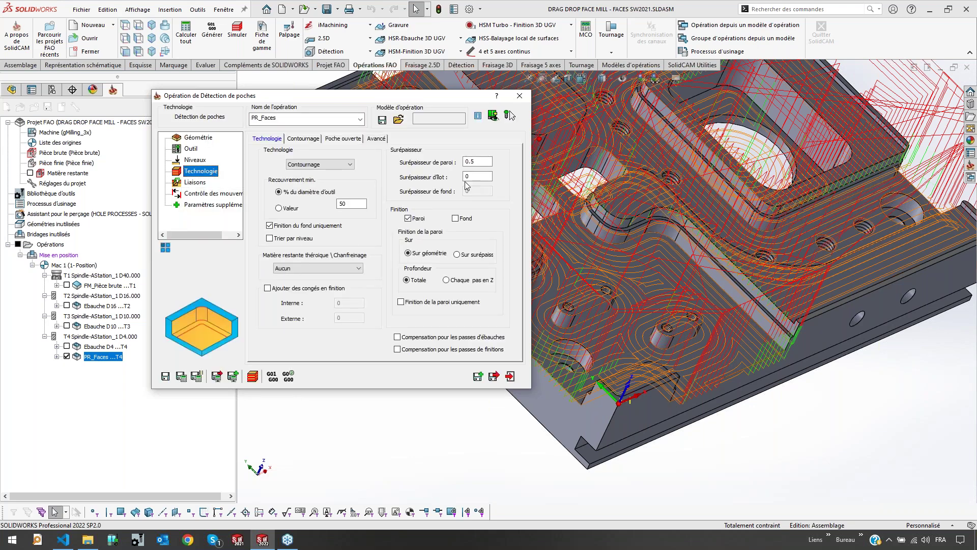
middle_click_drag(693, 370, 649, 359)
Simulate the PR_Faces operation at a faster playback speed, examine the part from several sides and close the simulator
left_click(253, 380)
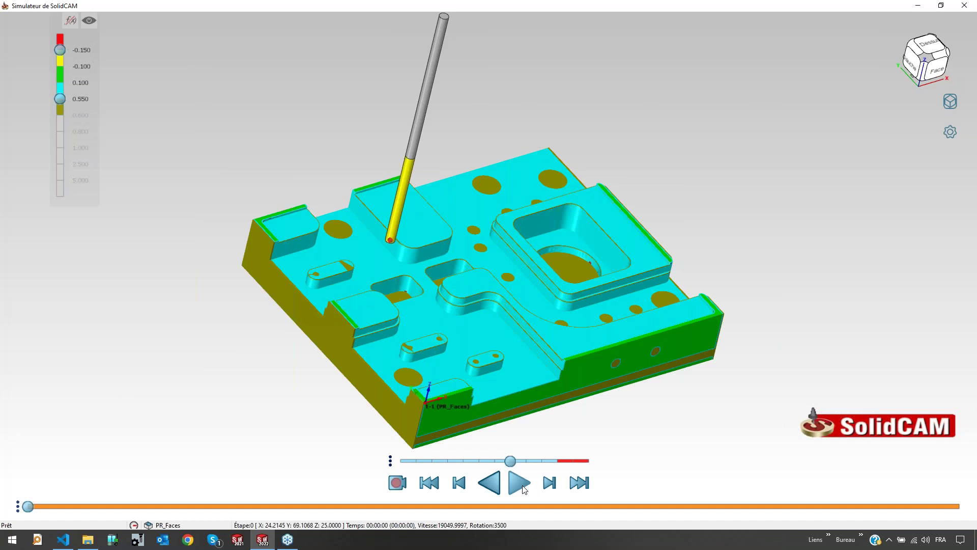
left_click(519, 482)
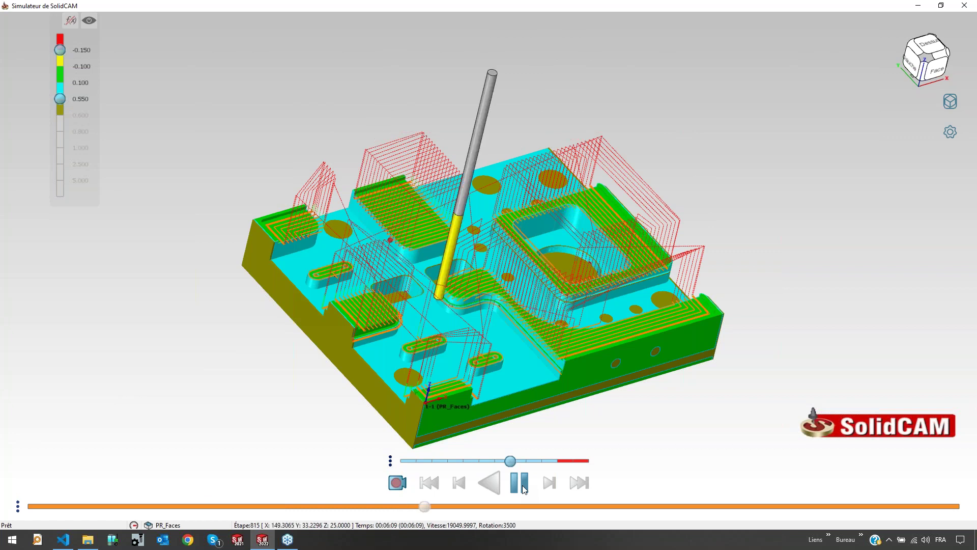
left_click_drag(511, 461, 543, 460)
left_click(553, 460)
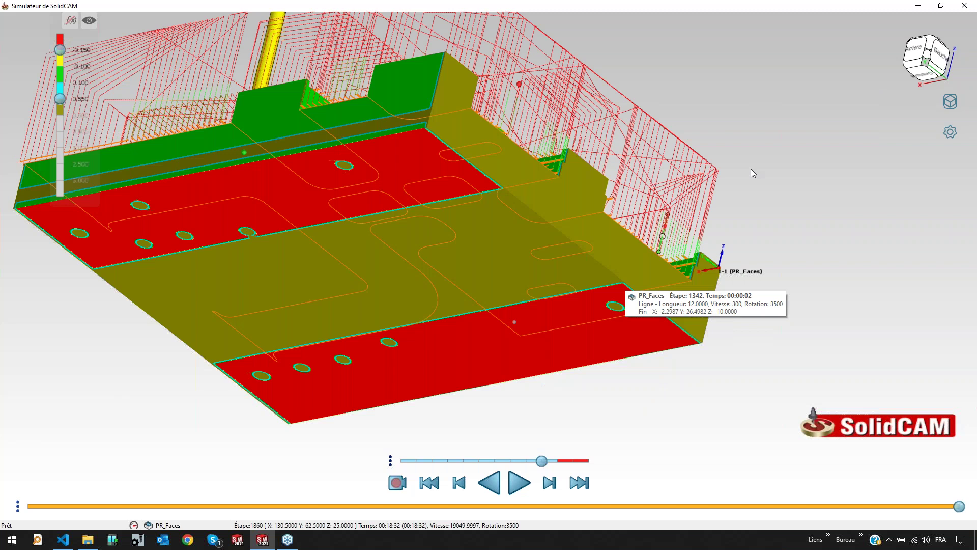
middle_click_drag(751, 170, 666, 243)
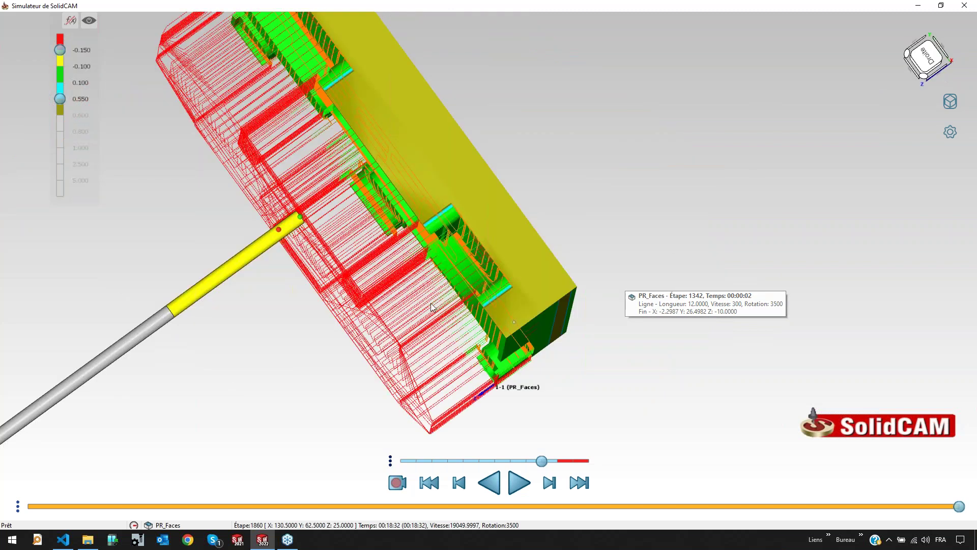
middle_click_drag(430, 304, 475, 296)
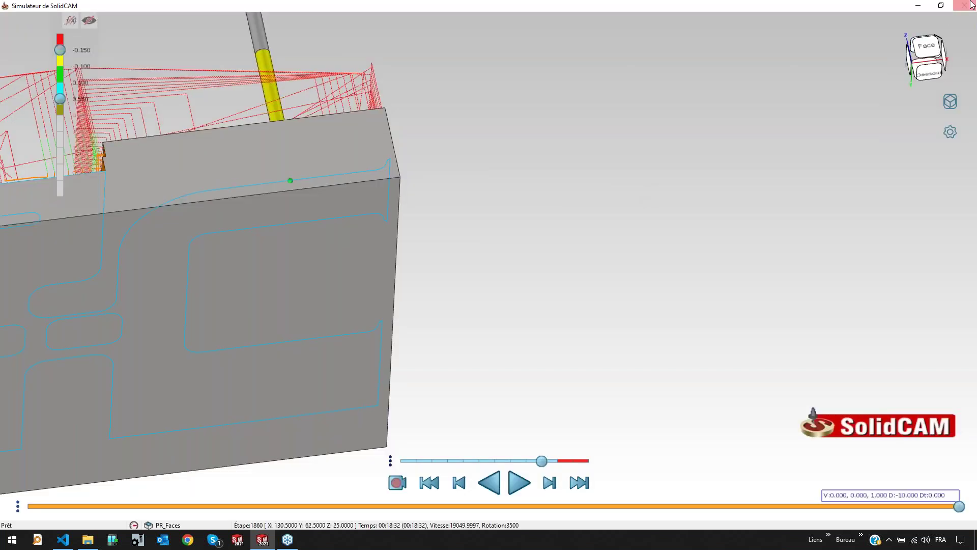
left_click(973, 6)
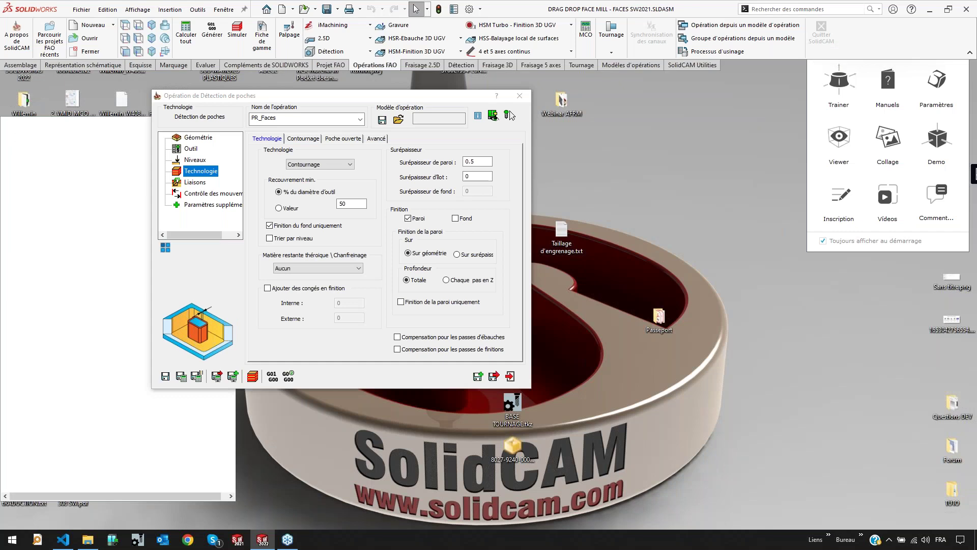
left_click(480, 177)
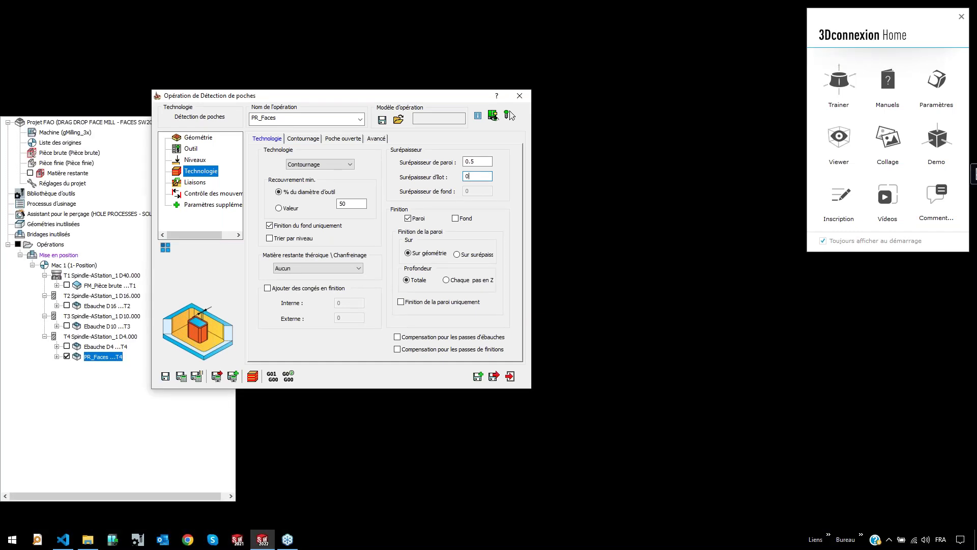
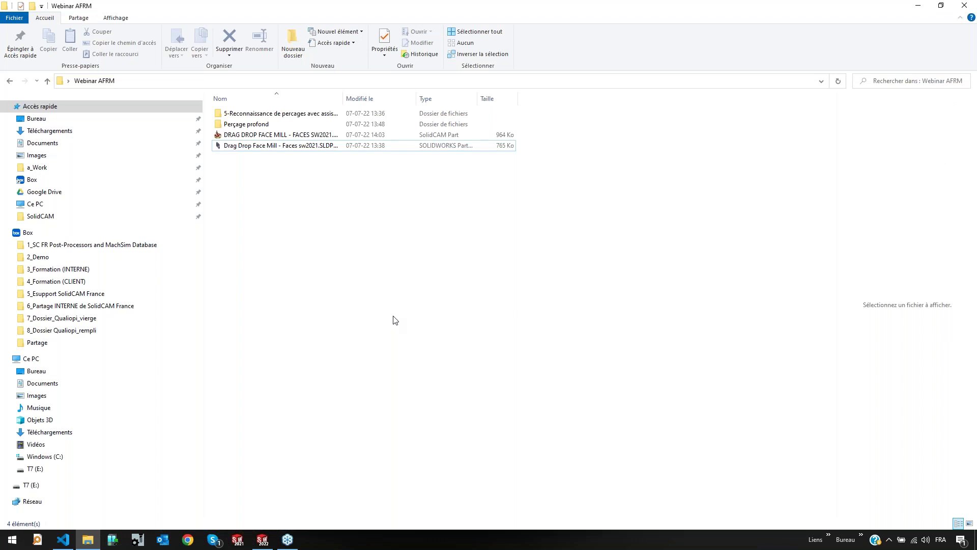
Switch to SOLIDWORKS 2022 and open the recent SolidCAM project DRAG DROP FACE MILL - FACES SW2021.prz
left_click(262, 538)
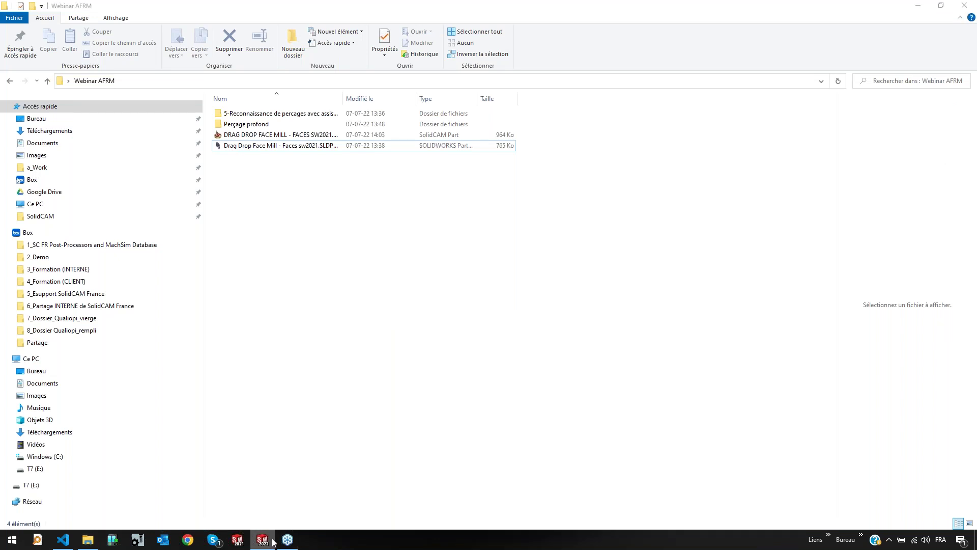
left_click(611, 76)
left_click(655, 125)
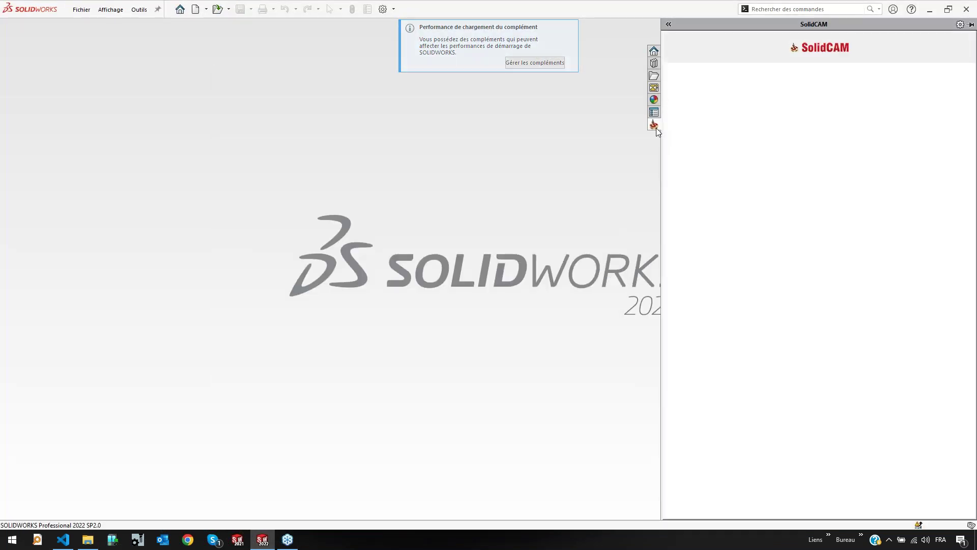
left_click(735, 397)
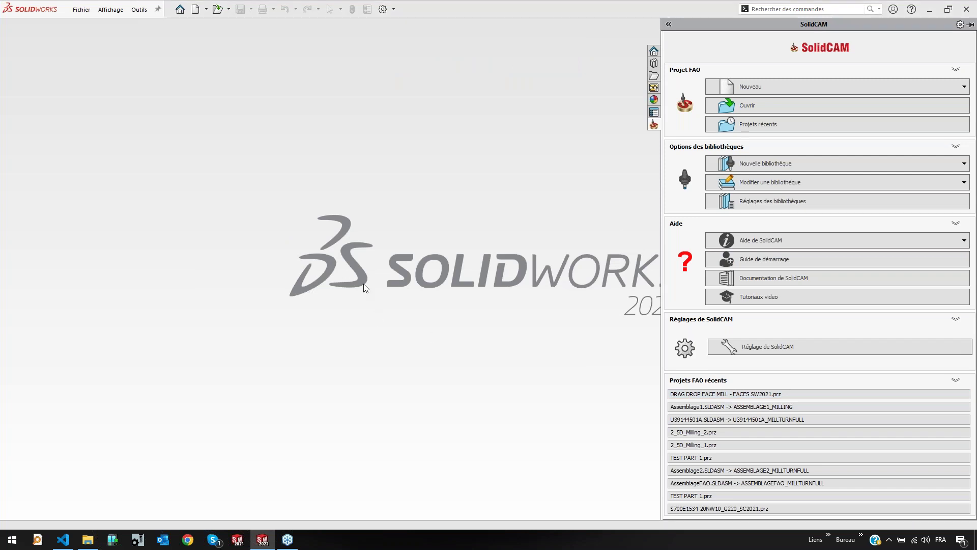
left_click(472, 301)
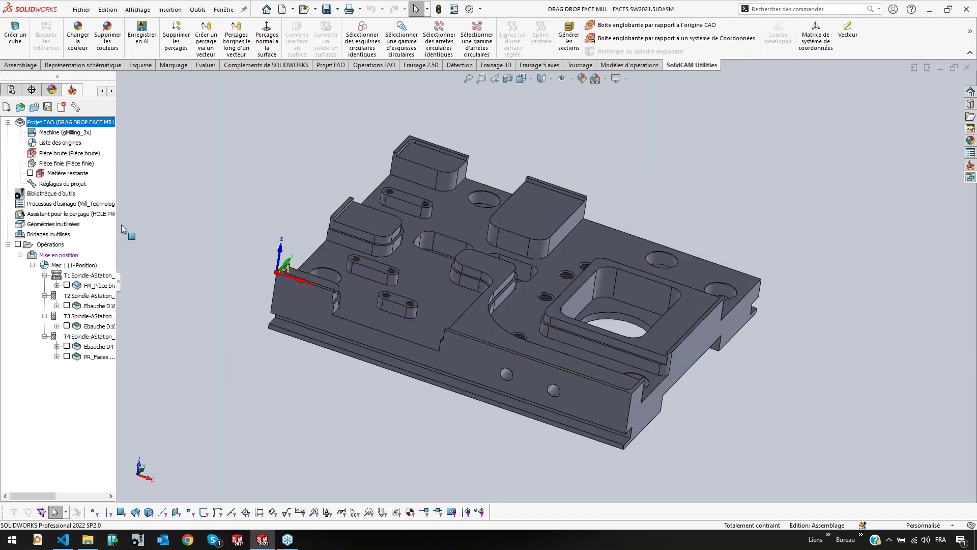
Widen the CAM tree, display the PR_Faces toolpath and open that operation for editing at its technology settings
left_click_drag(118, 227, 244, 225)
left_click(68, 357)
double_click(90, 359)
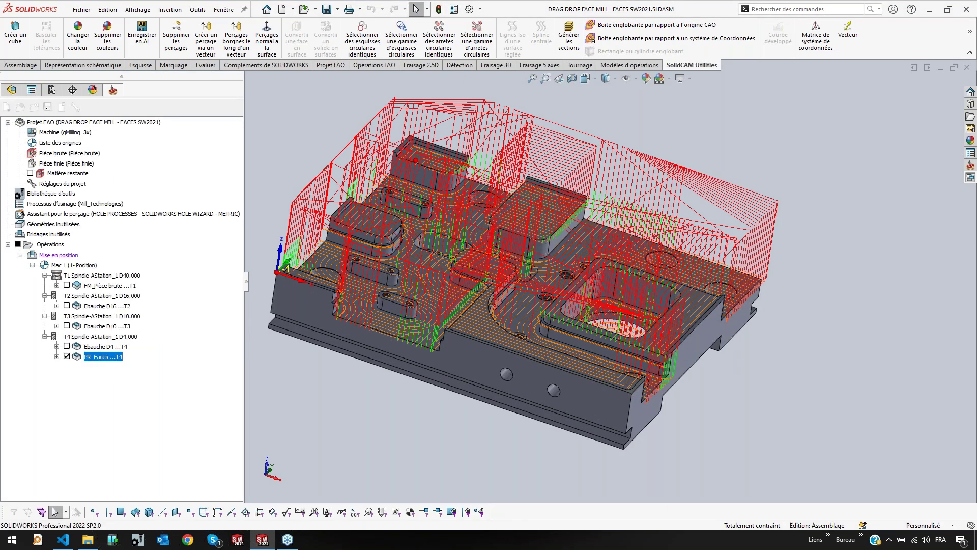
left_click(205, 172)
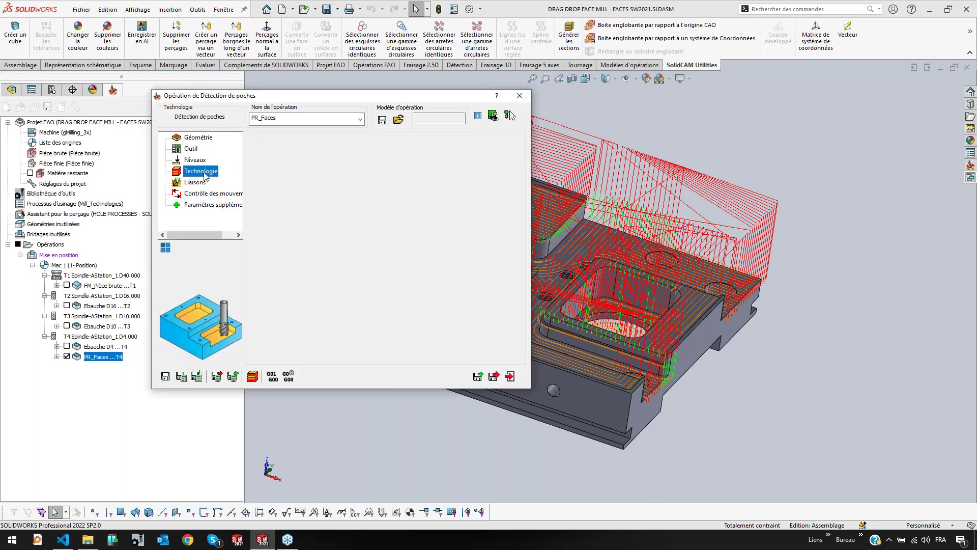
left_click(395, 66)
left_click(370, 52)
left_click(202, 311)
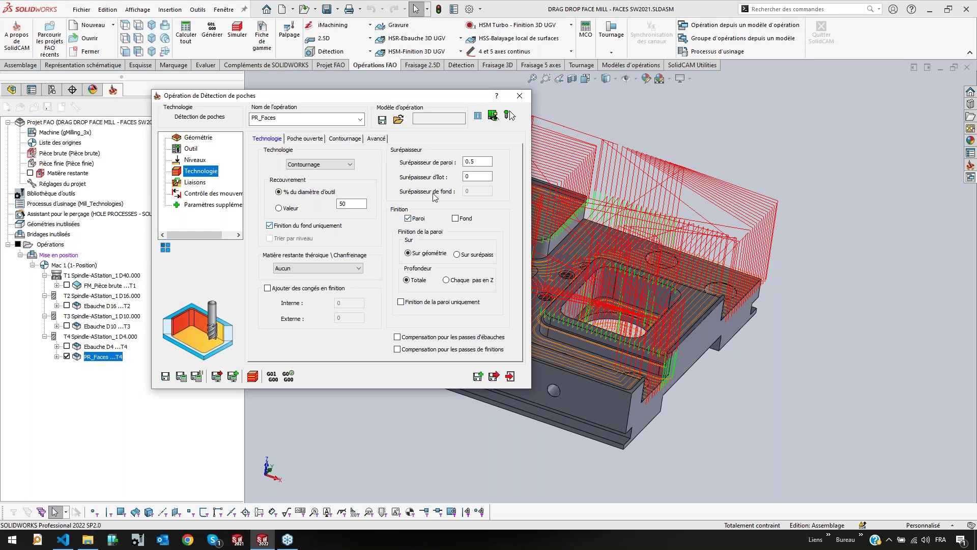
Set the island allowance of PR_Faces to 0.5 and recalculate the operation
left_click(476, 176)
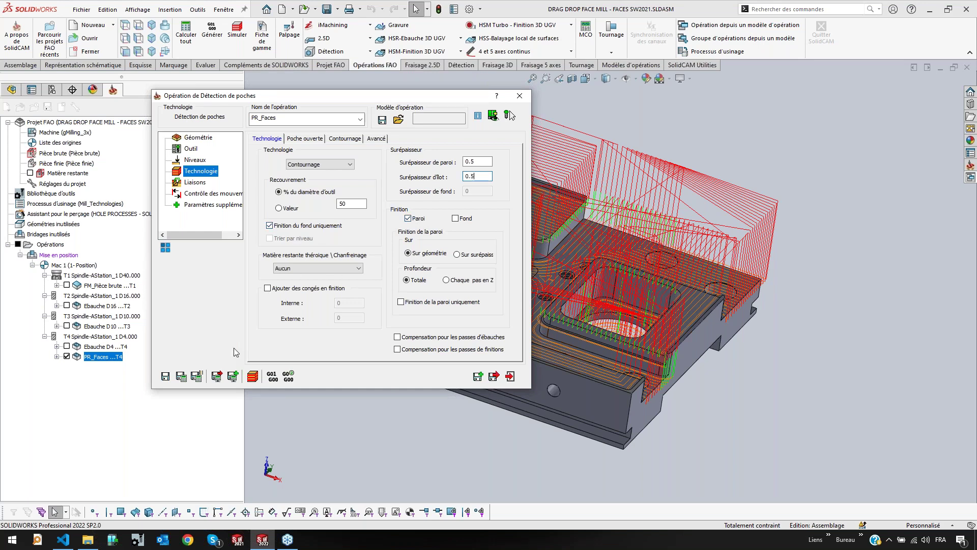
left_click(181, 376)
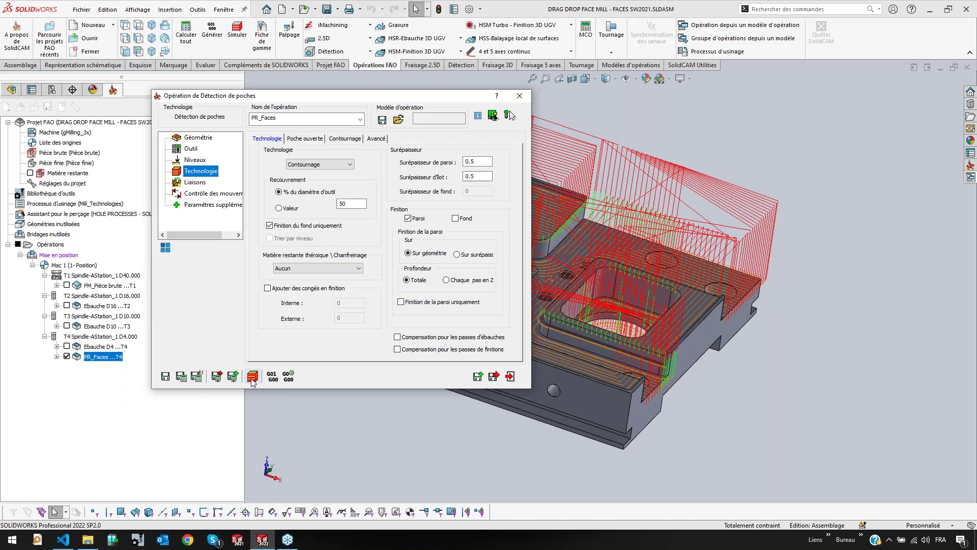
Play the simulation of the recalculated PR_Faces operation to check the walls, and close the simulator
left_click(252, 376)
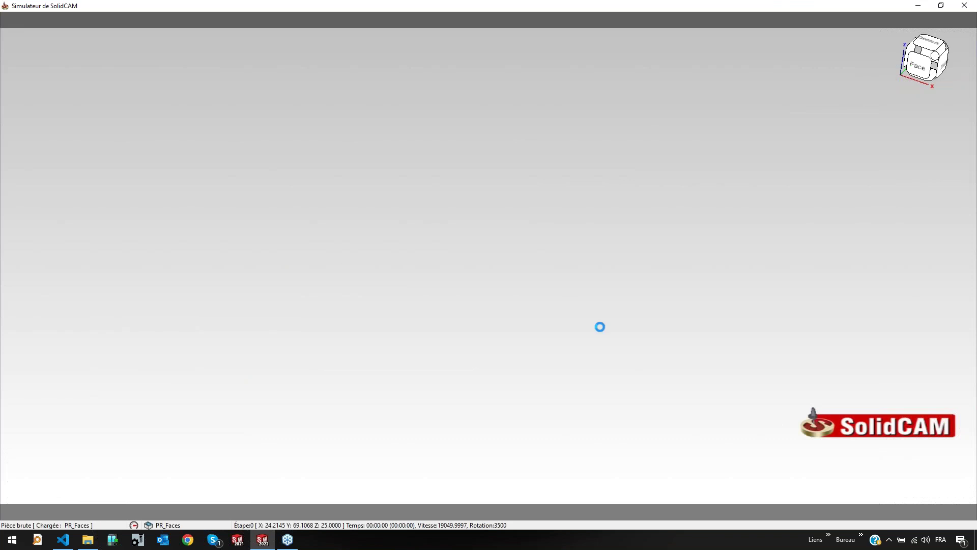
left_click(520, 484)
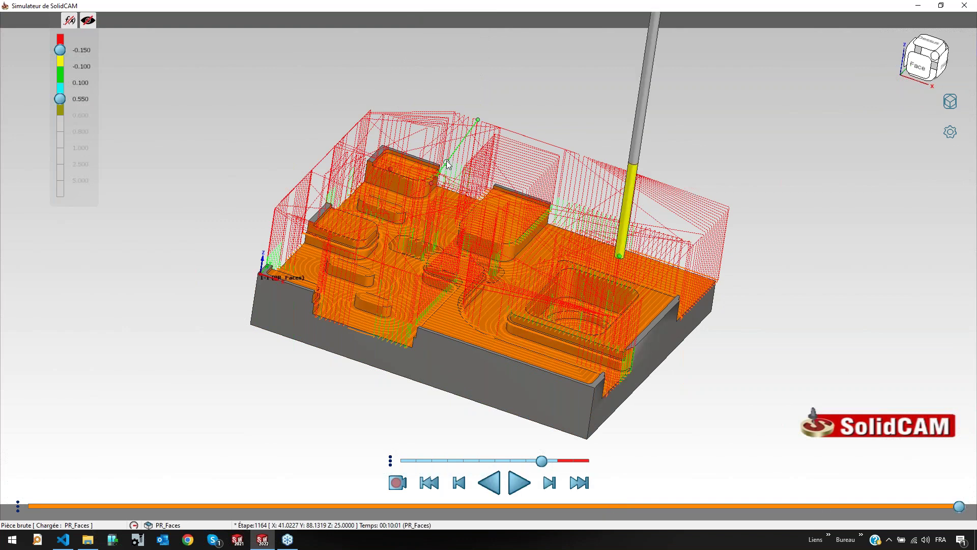
left_click(966, 5)
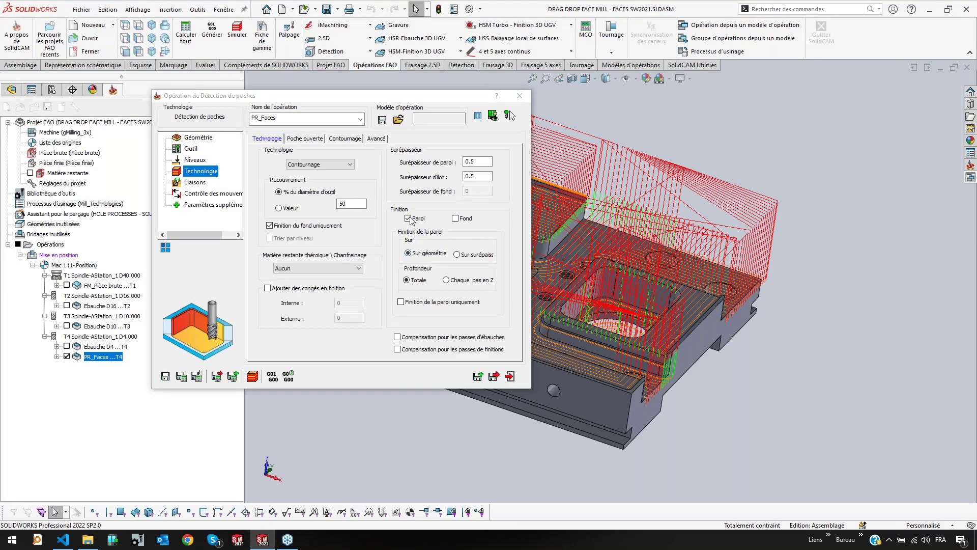
Simulate PR_Faces again and examine the machined floors and the walls around the raised bosses up close
left_click(253, 377)
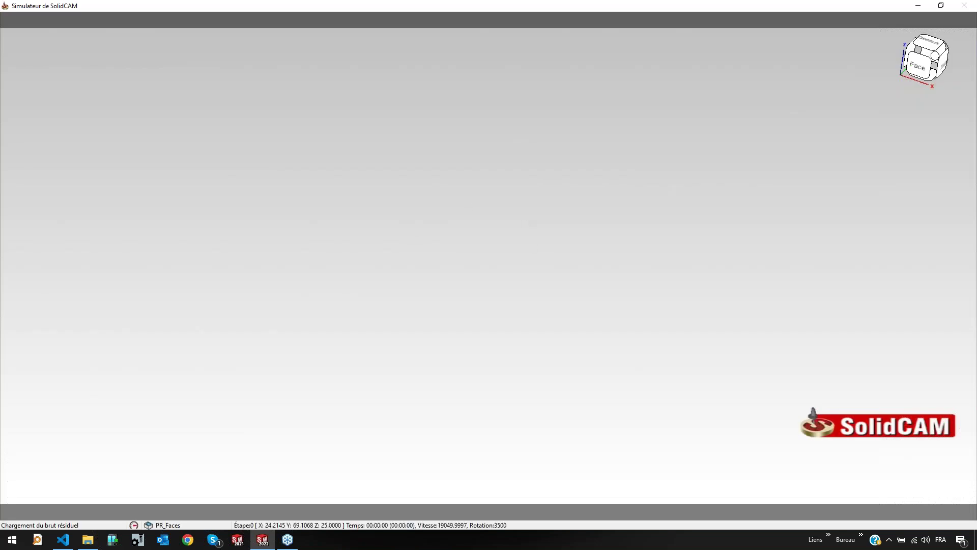
left_click(521, 482)
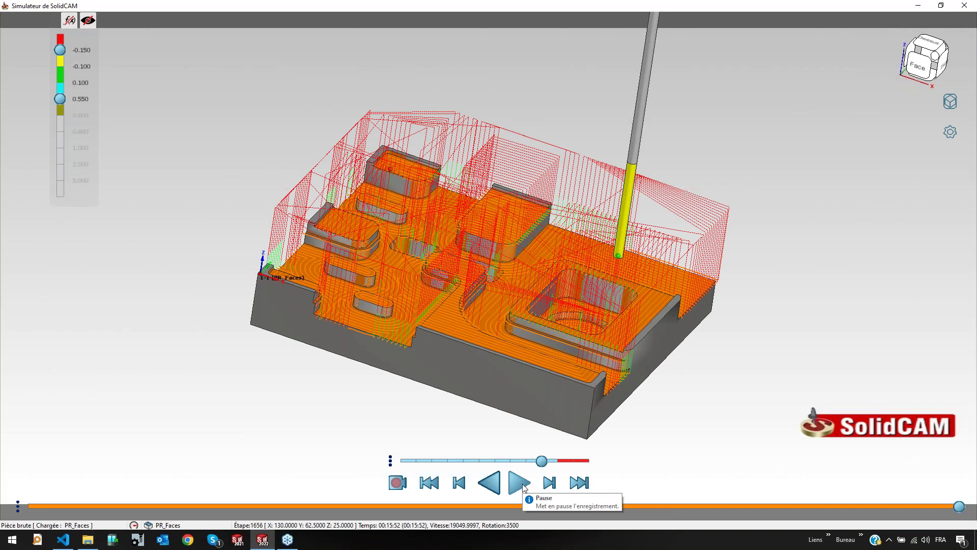
mouse_move(370, 255)
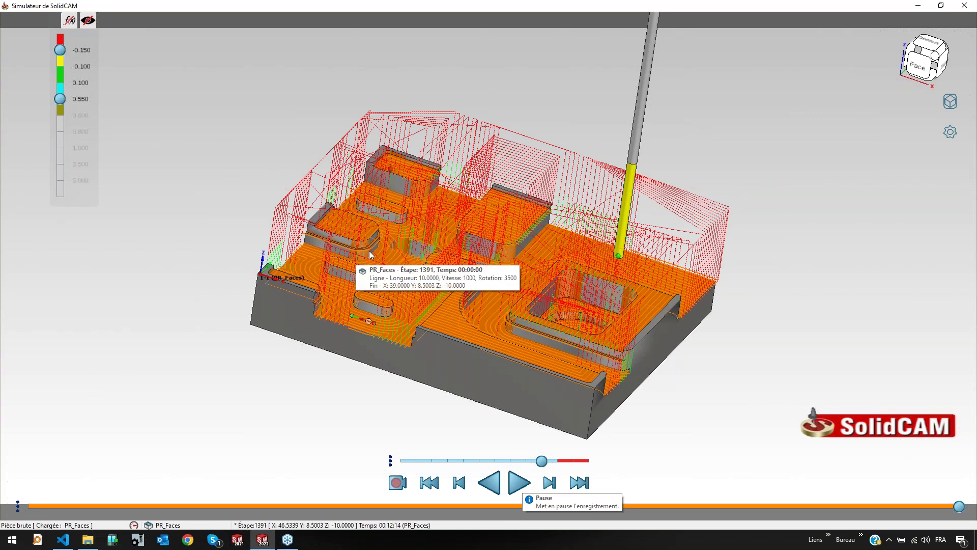
scroll(377, 253, "up", 2)
scroll(376, 248, "up", 2)
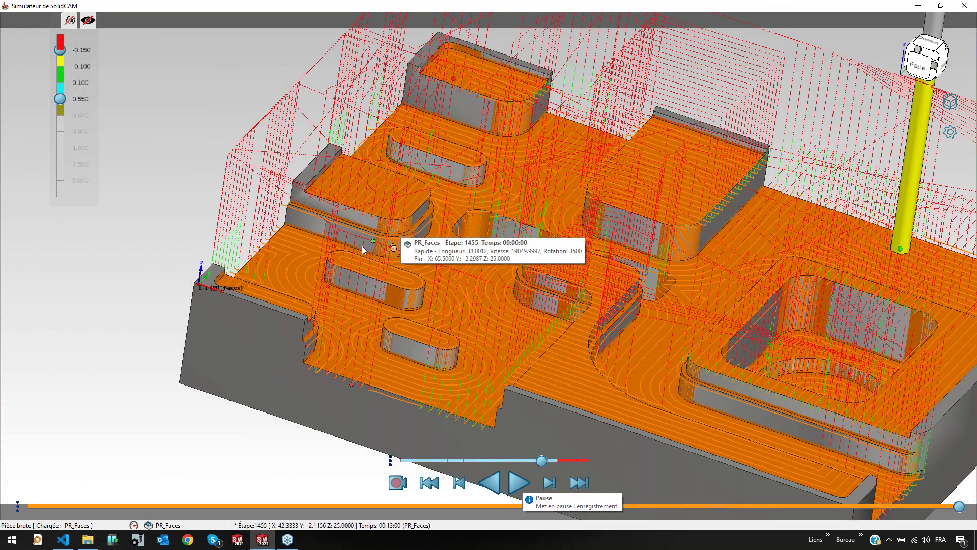
scroll(356, 243, "up", 2)
scroll(354, 238, "up", 2)
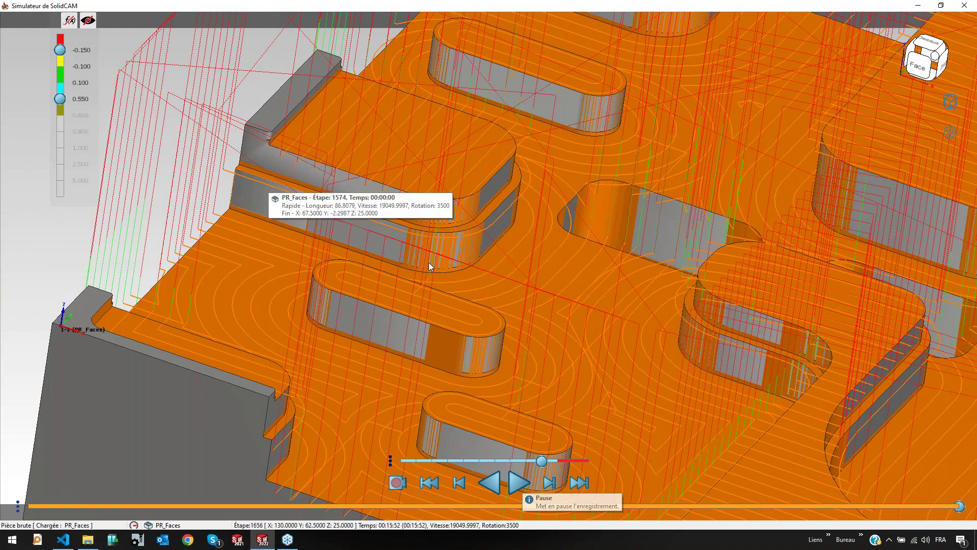
Check the simulated PR_Faces result over the whole part, and close the simulator
scroll(503, 222, "down", 3)
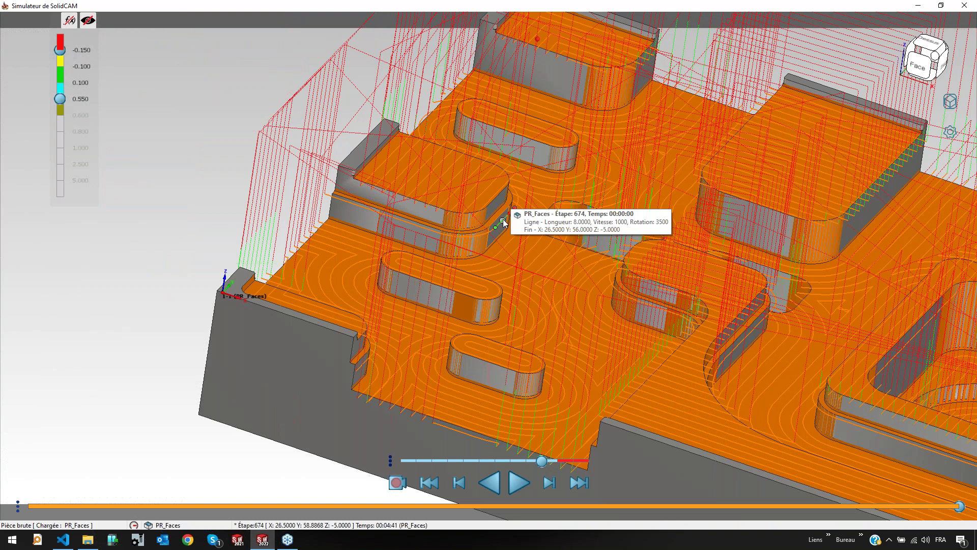
scroll(504, 222, "down", 3)
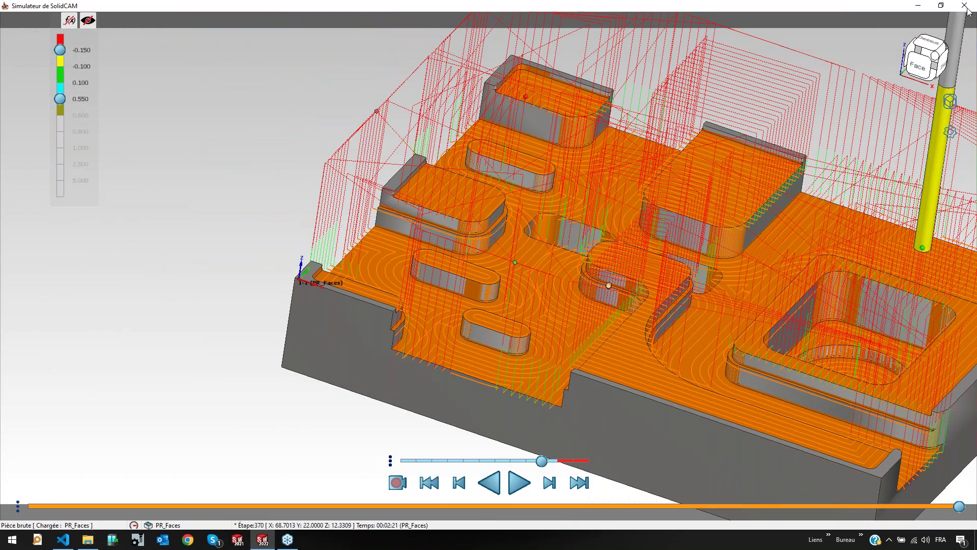
left_click(965, 6)
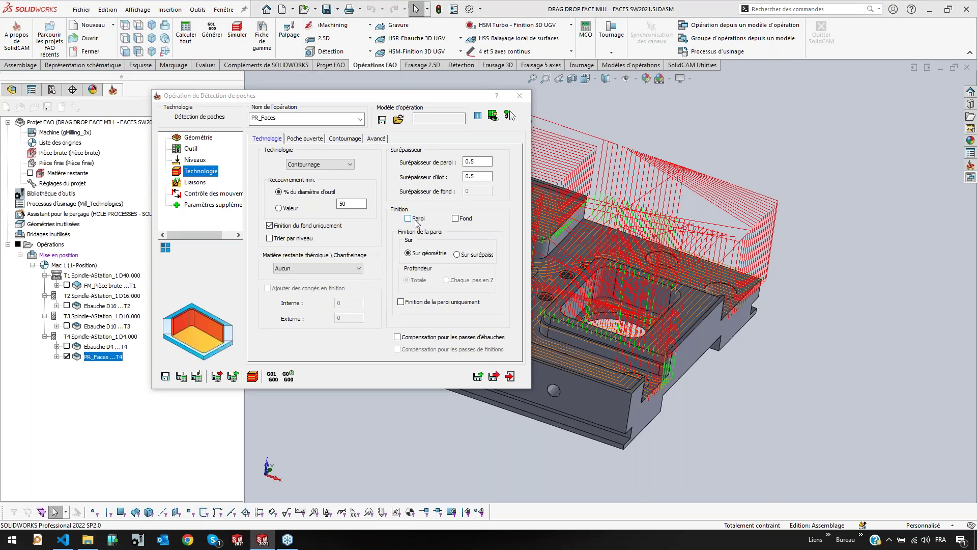
Rename the PR_Faces operation as Finition du fond uniquement and save a copy of it
left_click(318, 121)
type("Finition du fond uniquement")
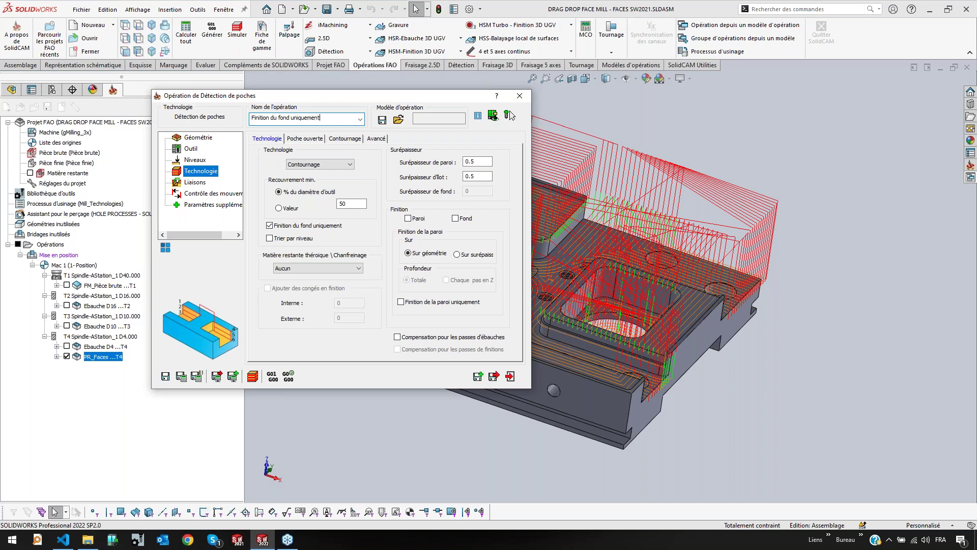
left_click(478, 376)
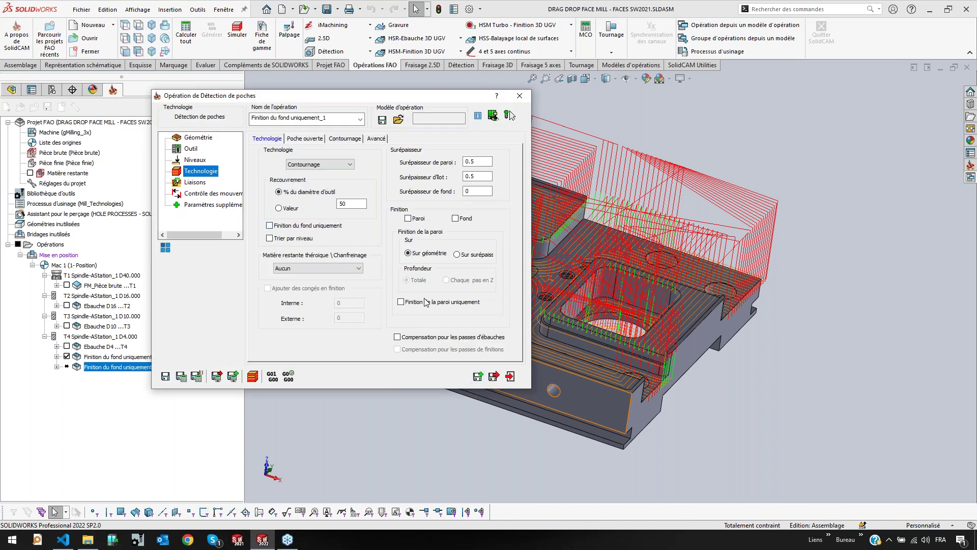
Switch the copied operation from floor-only finishing to finishing the walls only, and calculate it
left_click(408, 218)
left_click(408, 303)
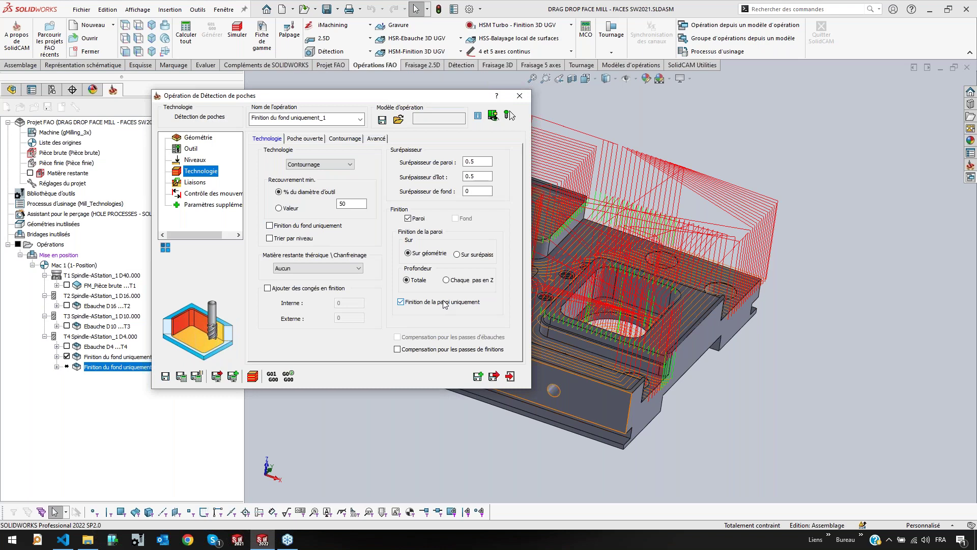
left_click(181, 377)
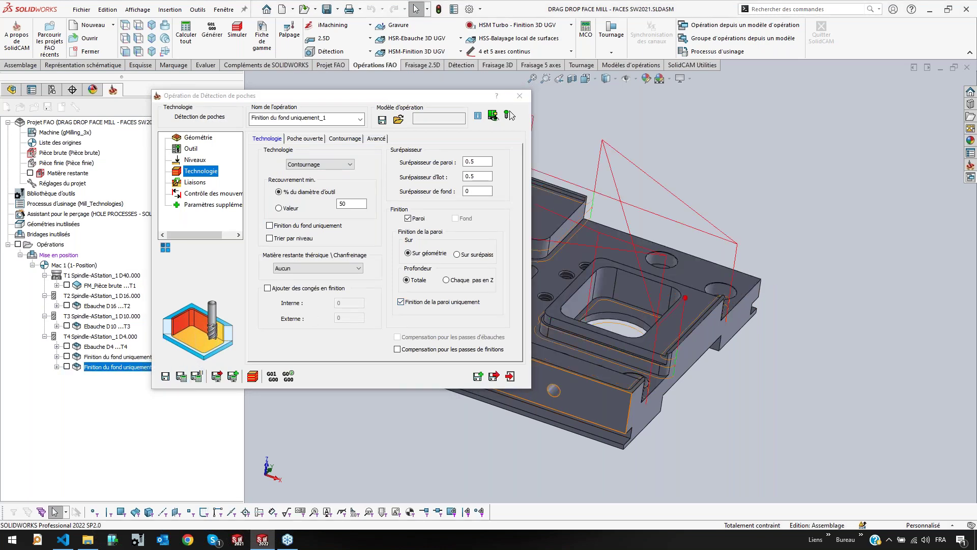
Examine the wall-only toolpath around the bosses and pockets, and look through the available 2.5D operation types
middle_click_drag(609, 364, 830, 364, "ctrl")
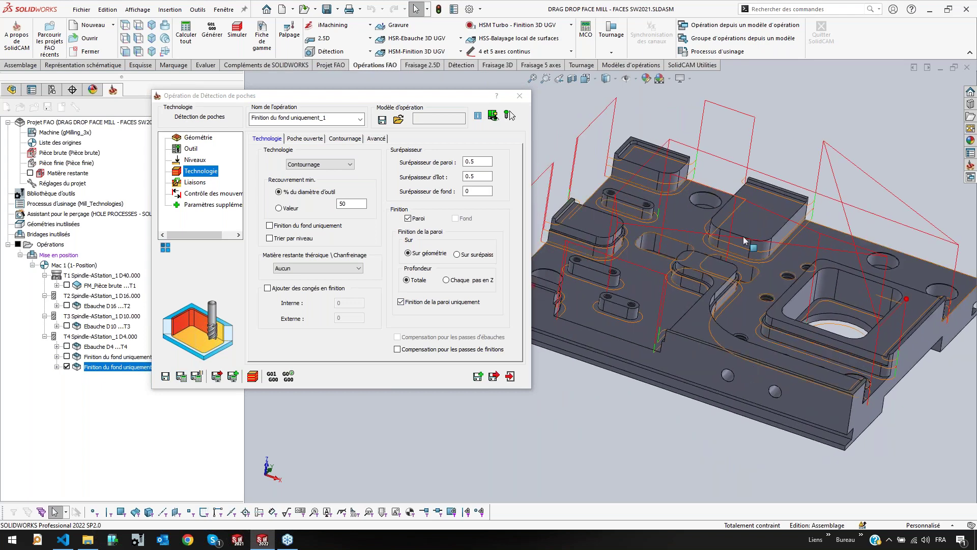
left_click(343, 39)
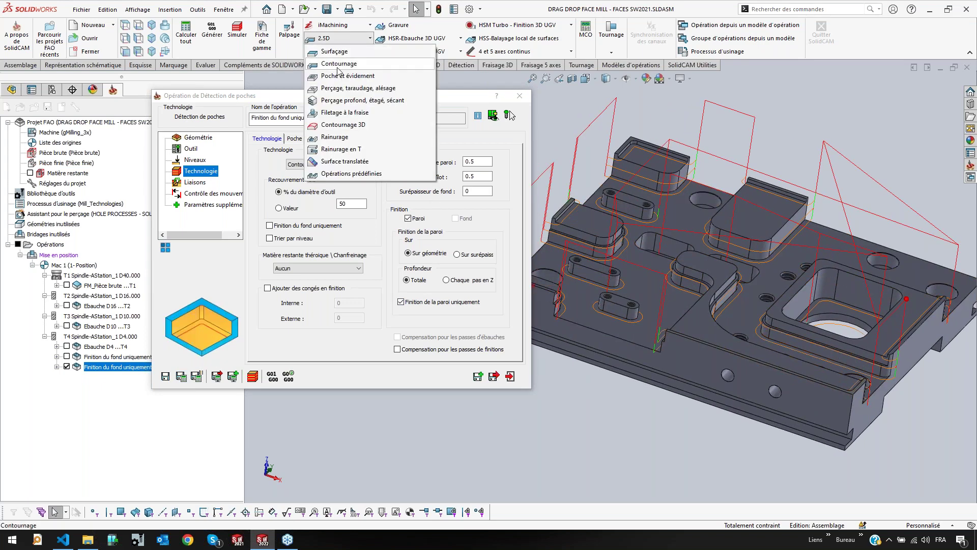
left_click(240, 321)
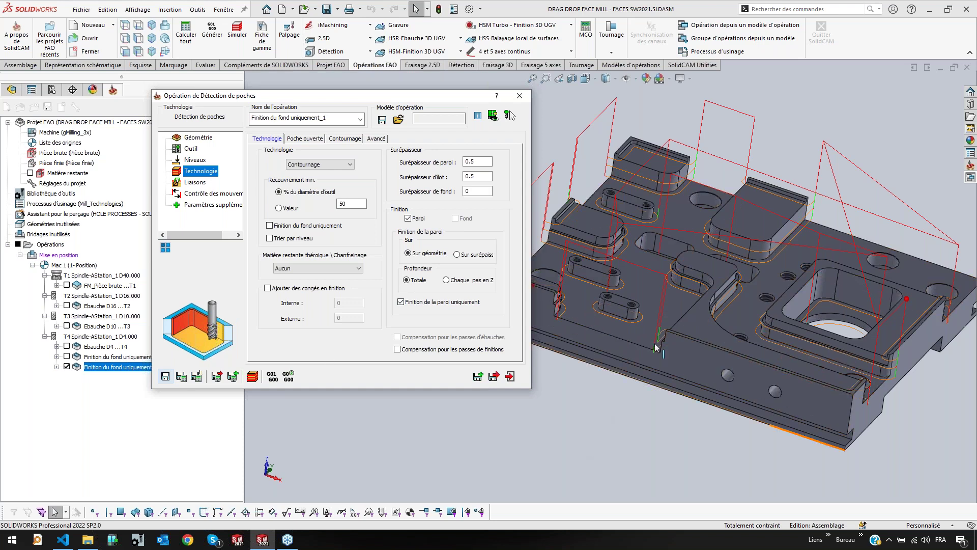
middle_click_drag(743, 285, 947, 413)
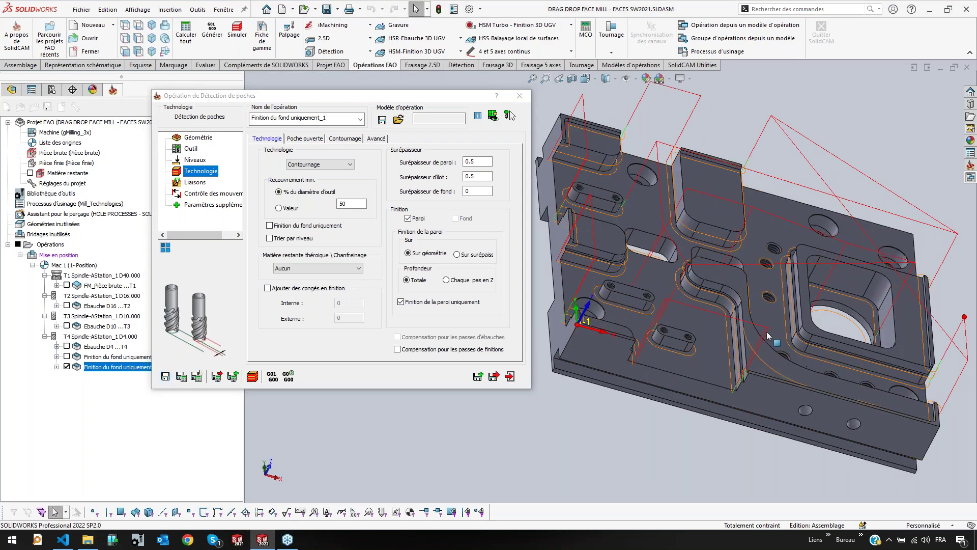
middle_click_drag(648, 295, 637, 326)
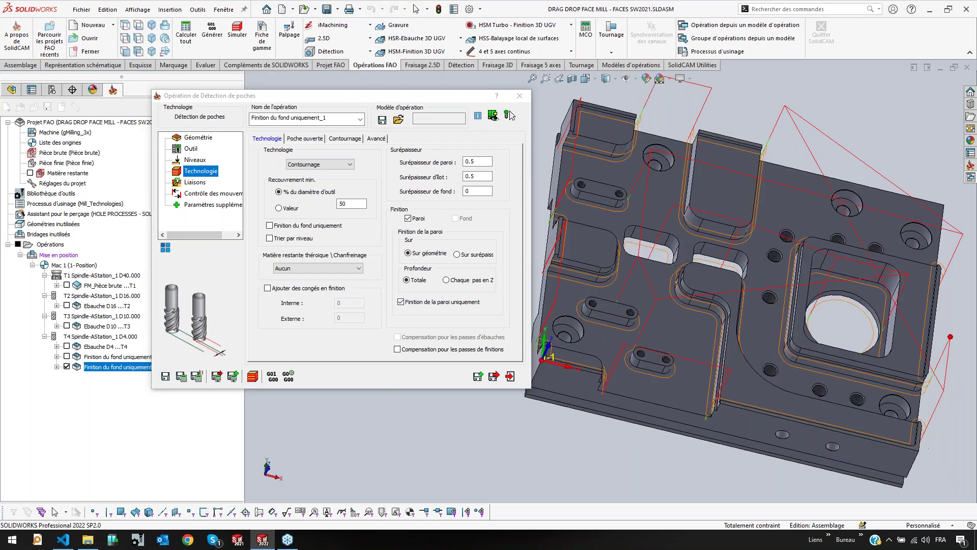
Simulate the wall-only operation, inspect the colour-coded deviations on the part, and close the simulator
left_click(256, 376)
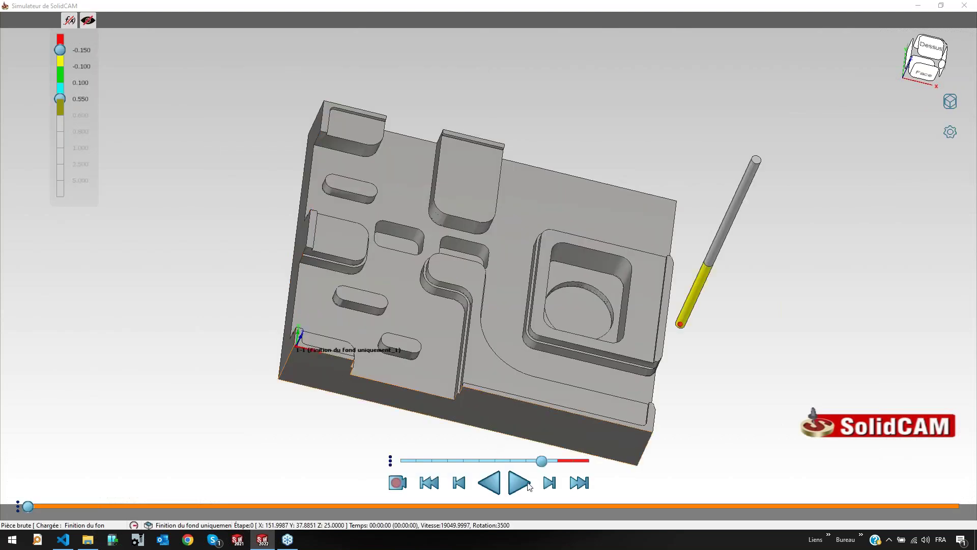
left_click(522, 483)
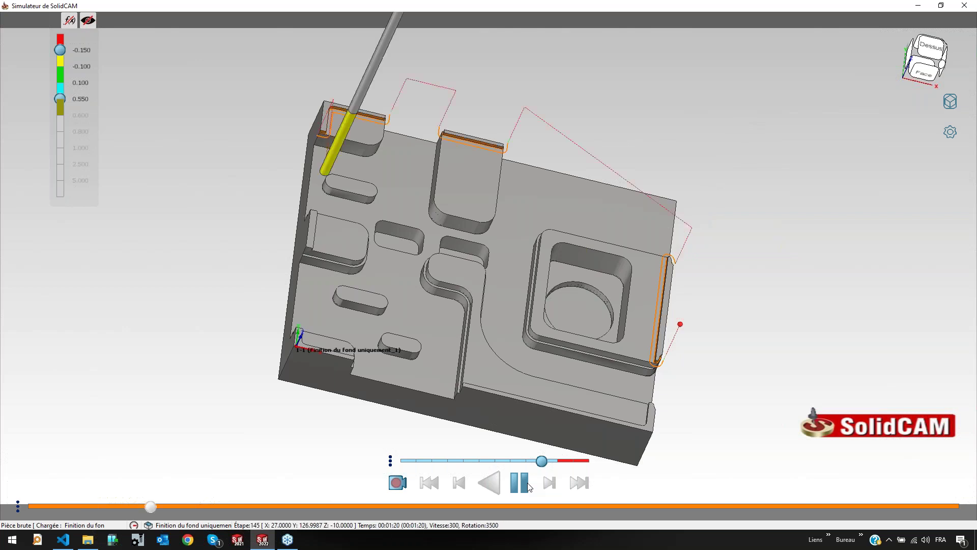
left_click(89, 21)
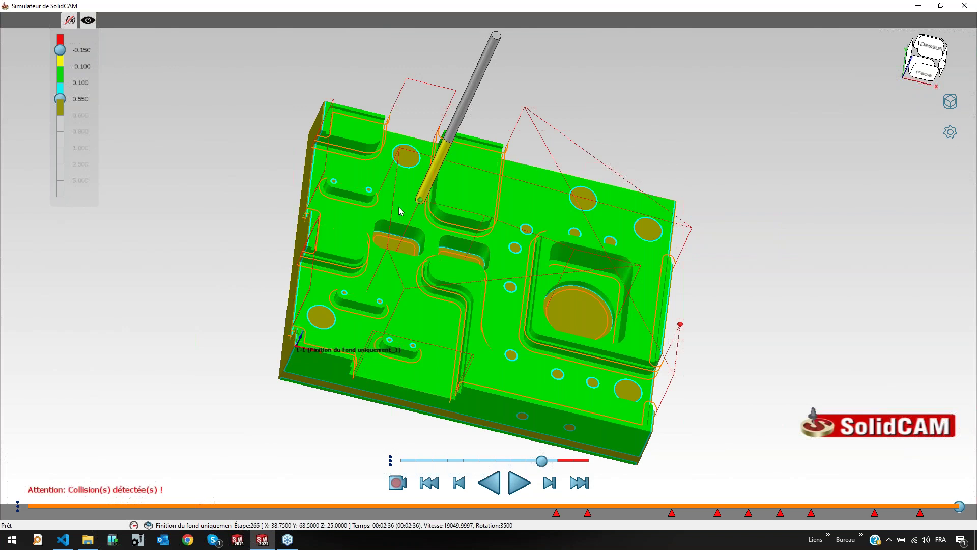
middle_click_drag(402, 208, 435, 213)
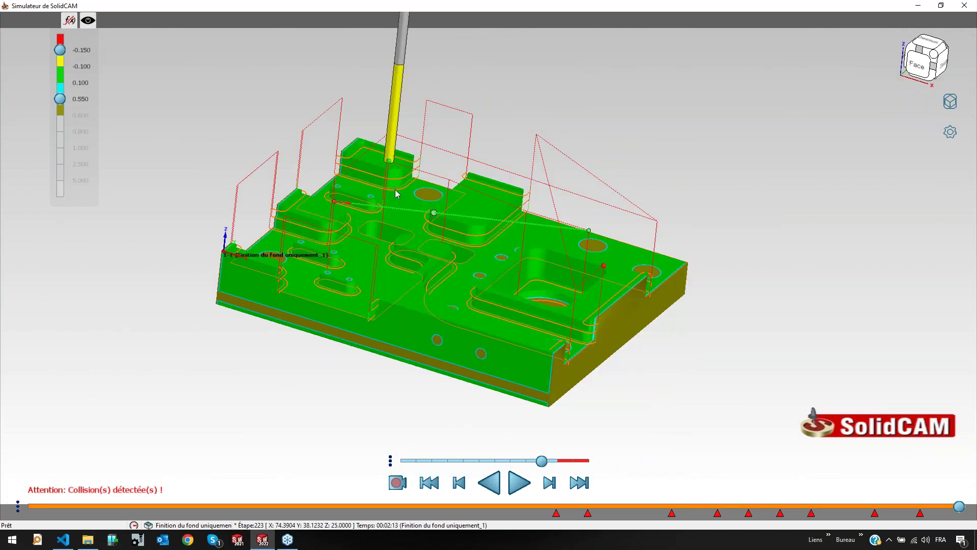
left_click(970, 6)
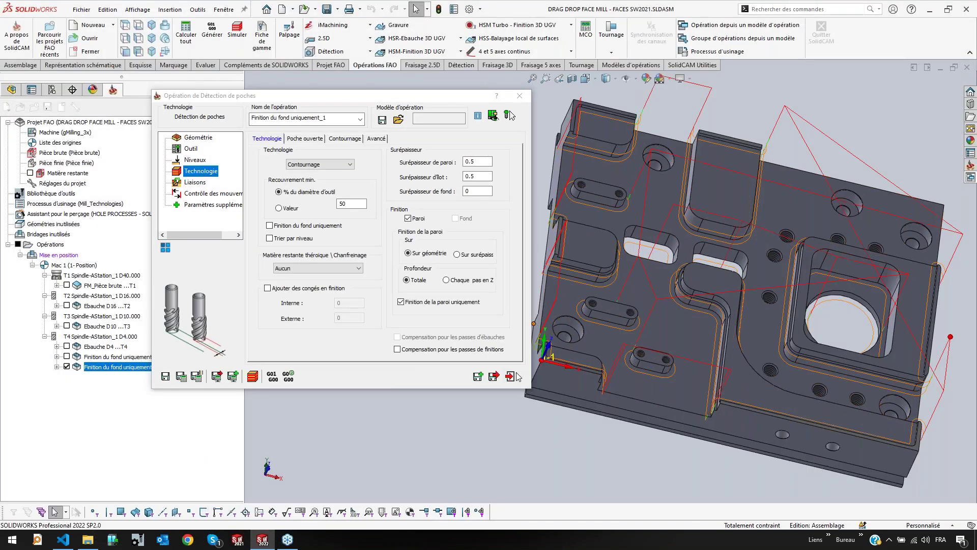
Exit the wall-finishing operation and hide its toolpath on the model
left_click(511, 376)
left_click(67, 367)
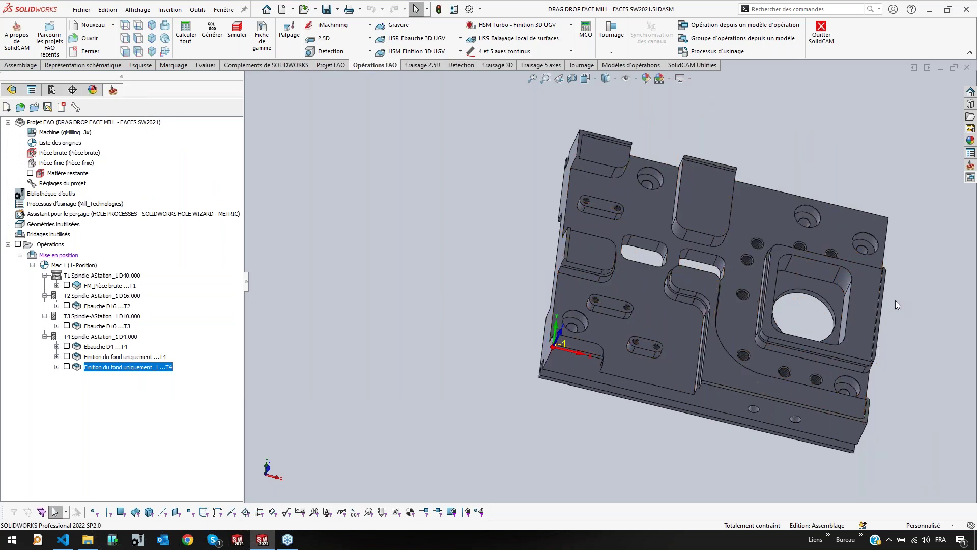
Create a hole recognition operation with a new drilling geometry and automatically search the finished part for holes
left_click(350, 54)
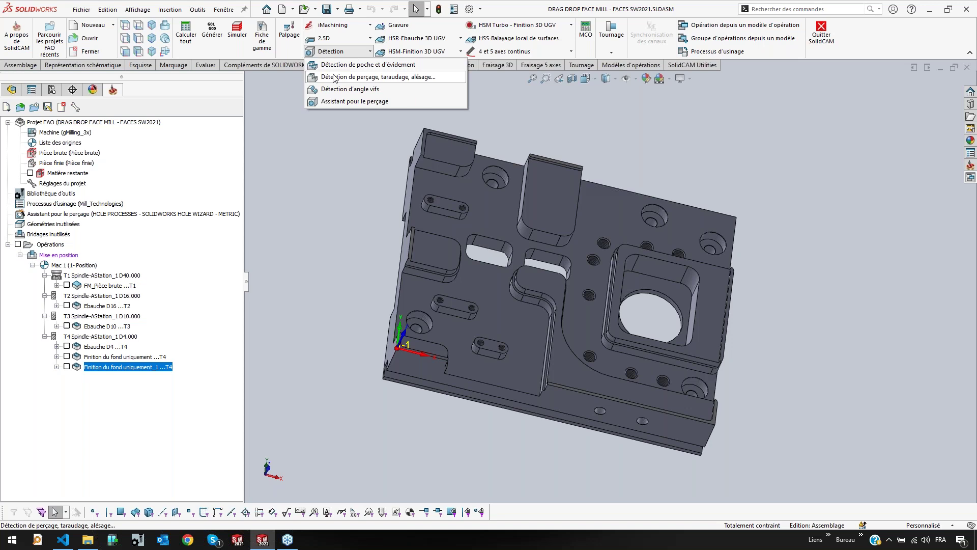
left_click(335, 77)
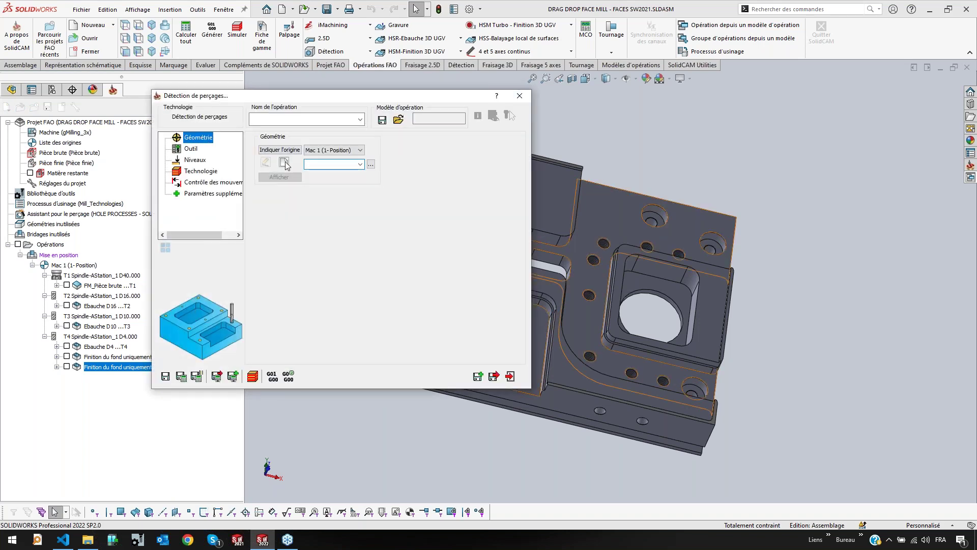
left_click(285, 162)
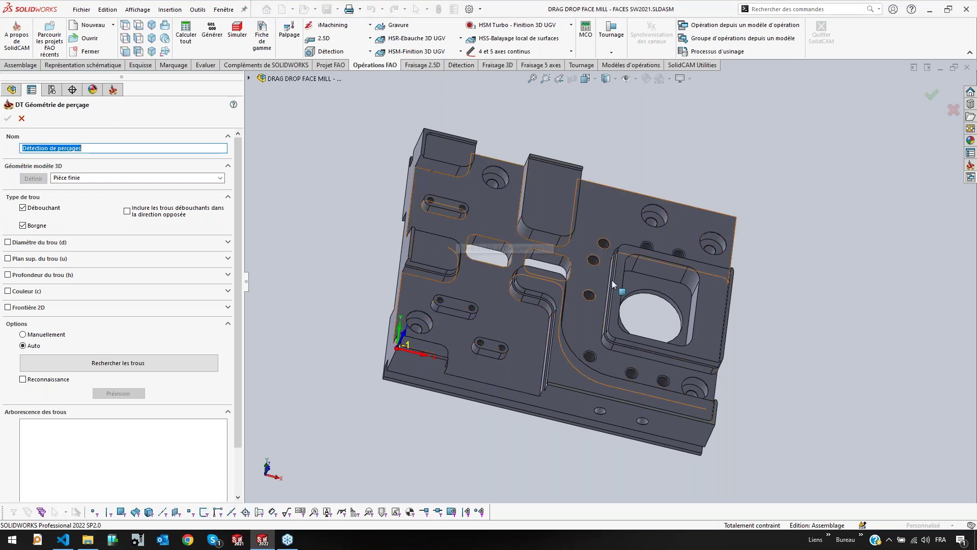
left_click(135, 364)
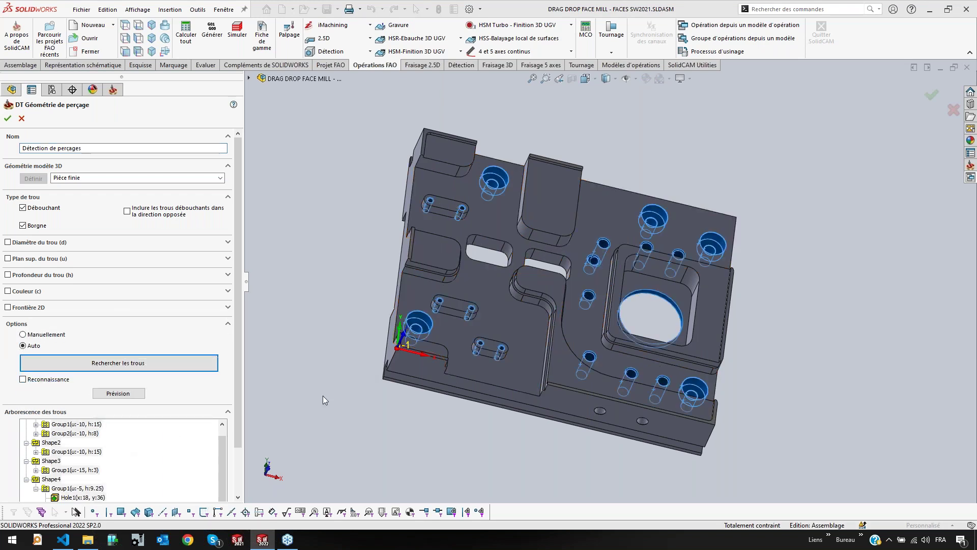
Examine the holes grouped under Shape1 on the model, comparing their top planes and depths from several angles
scroll(52, 427, "up", 1)
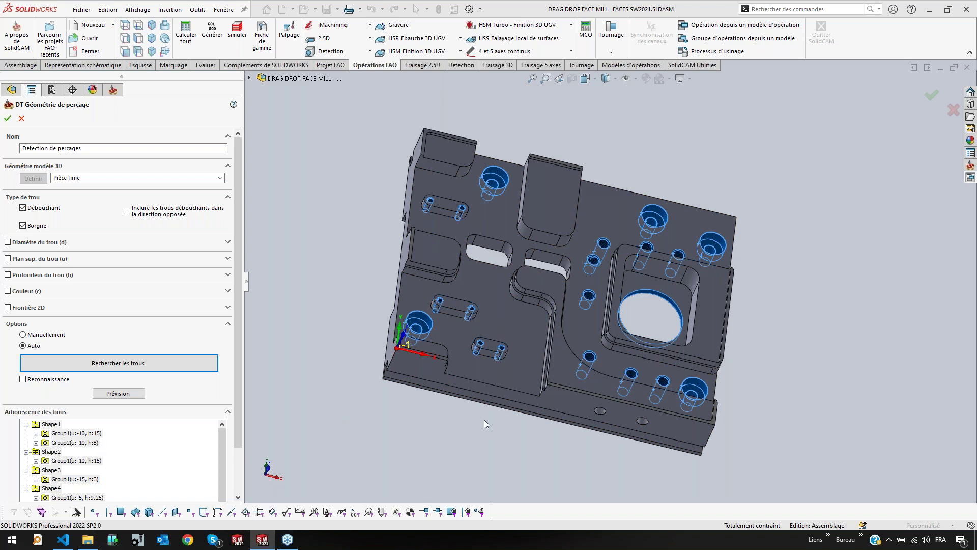
left_click(58, 426)
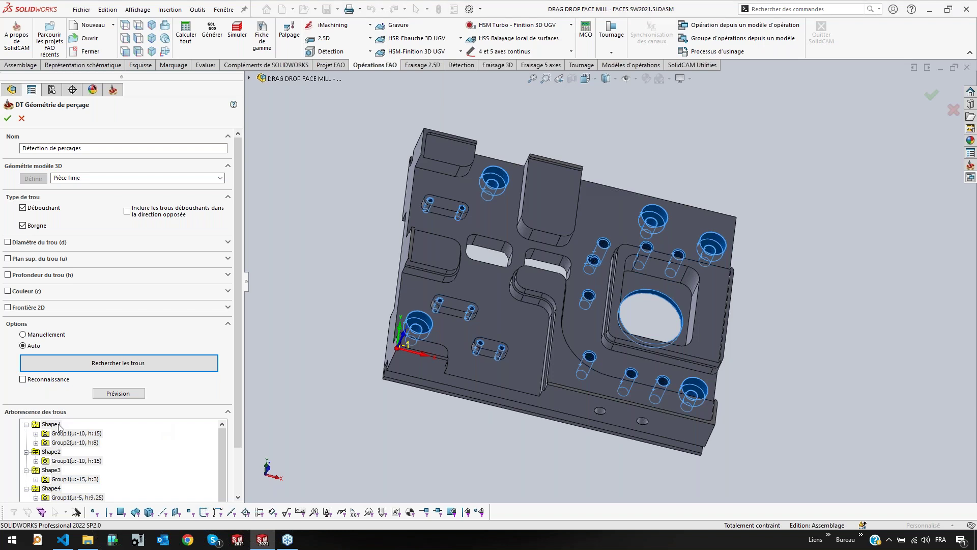
left_click(52, 425)
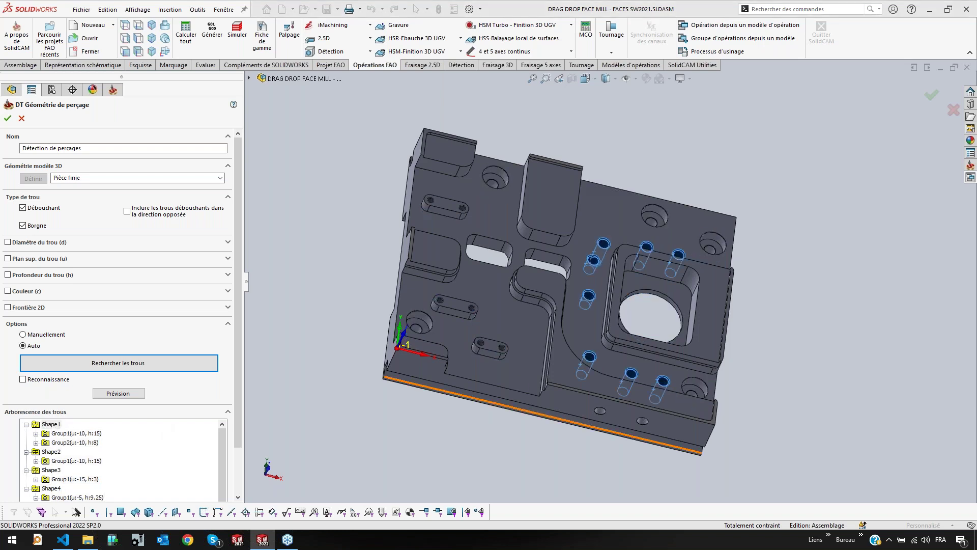
middle_click_drag(493, 316, 493, 308)
scroll(671, 296, "down", 3)
middle_click_drag(665, 300, 590, 277)
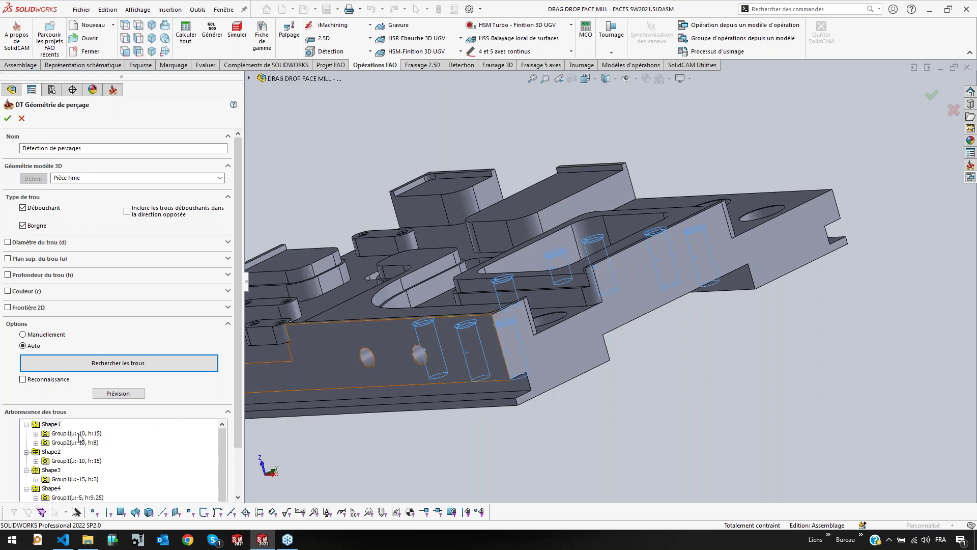
middle_click_drag(530, 336, 523, 299)
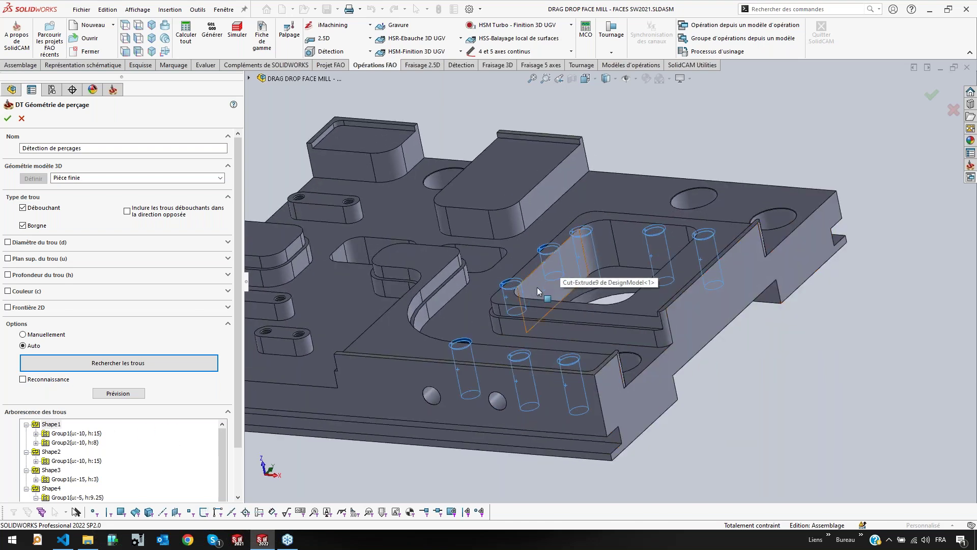
middle_click_drag(561, 267, 569, 279)
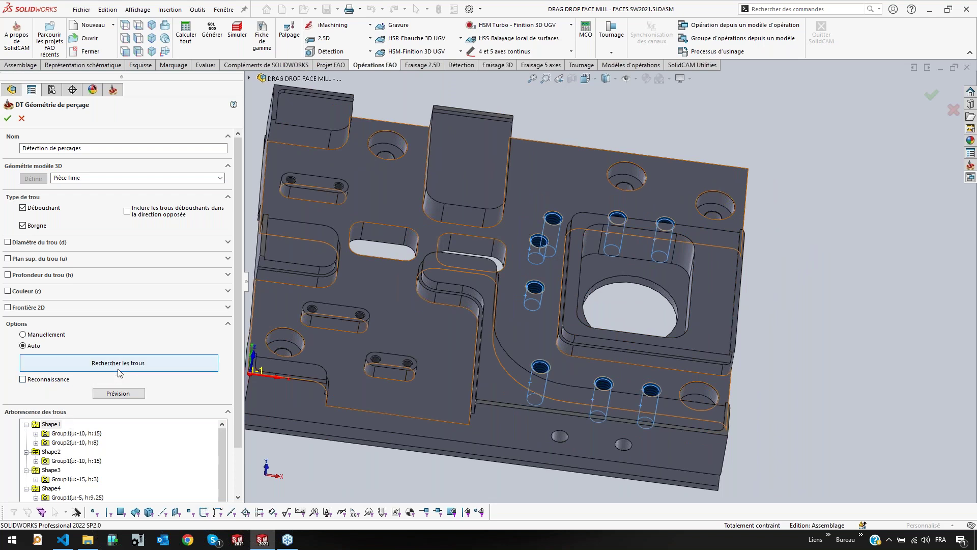
Search for all holes again, review the hole tree, and confirm the drilling geometry
left_click(137, 366)
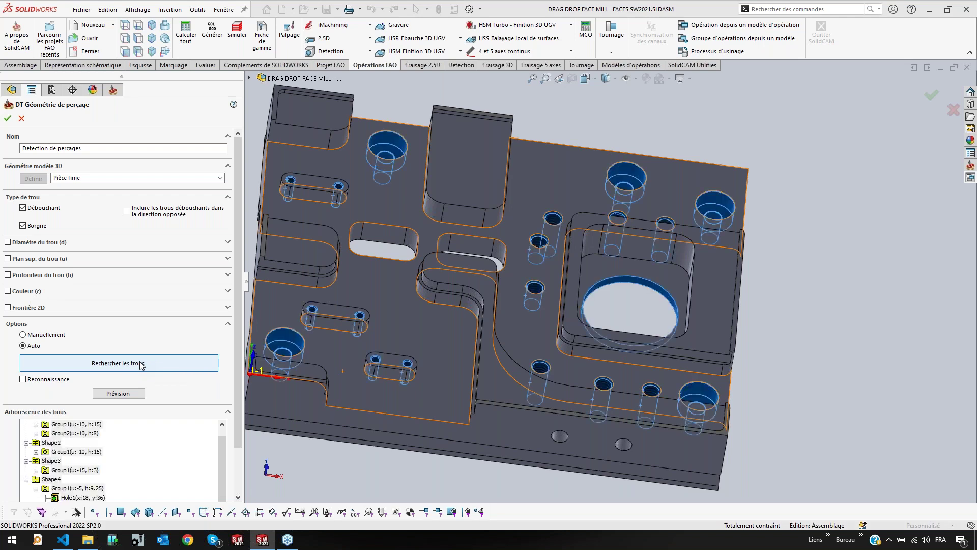
left_click_drag(219, 445, 219, 406)
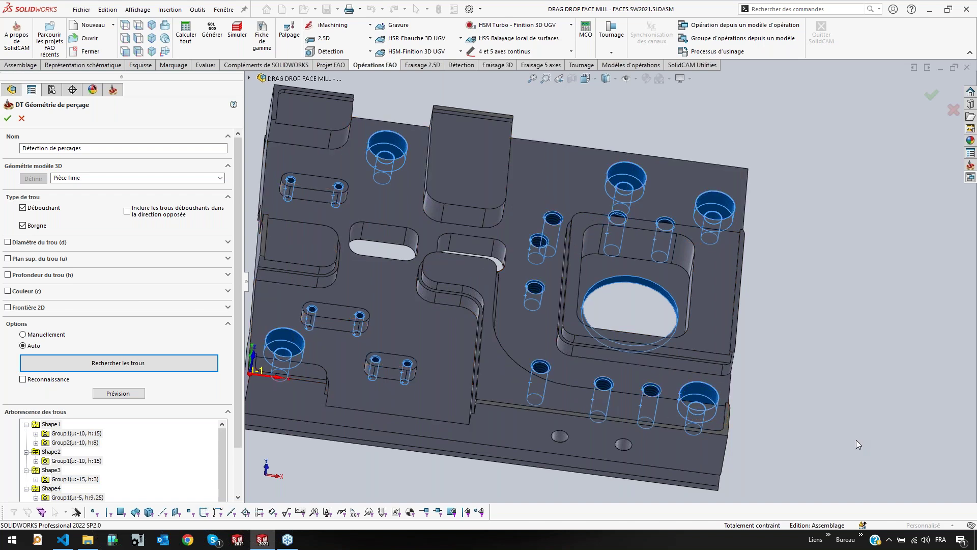
scroll(856, 439, "up", 2)
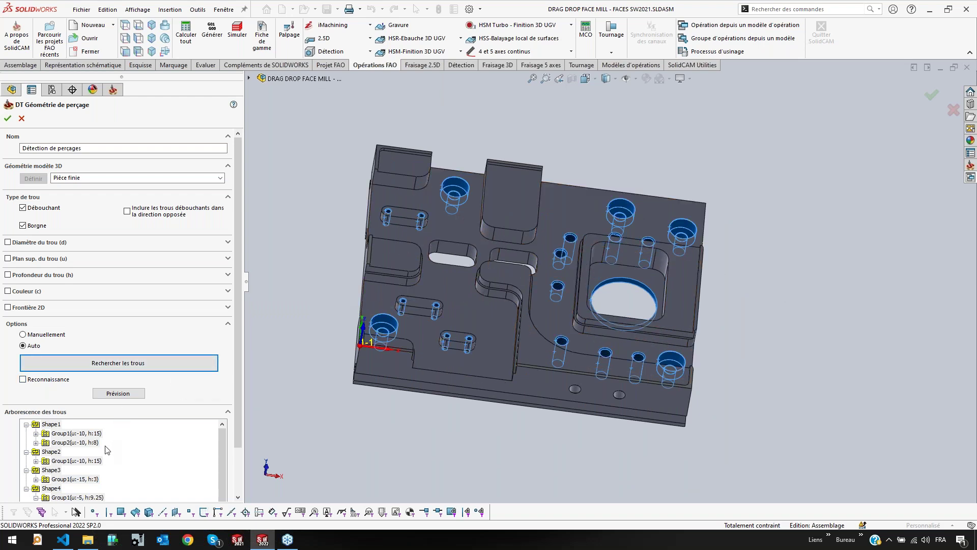
scroll(105, 449, "down", 1)
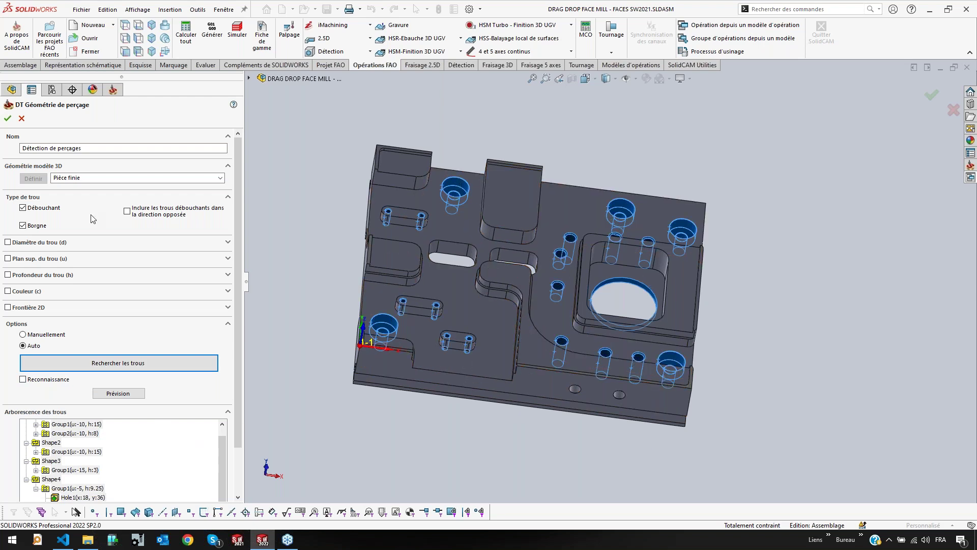
left_click(7, 118)
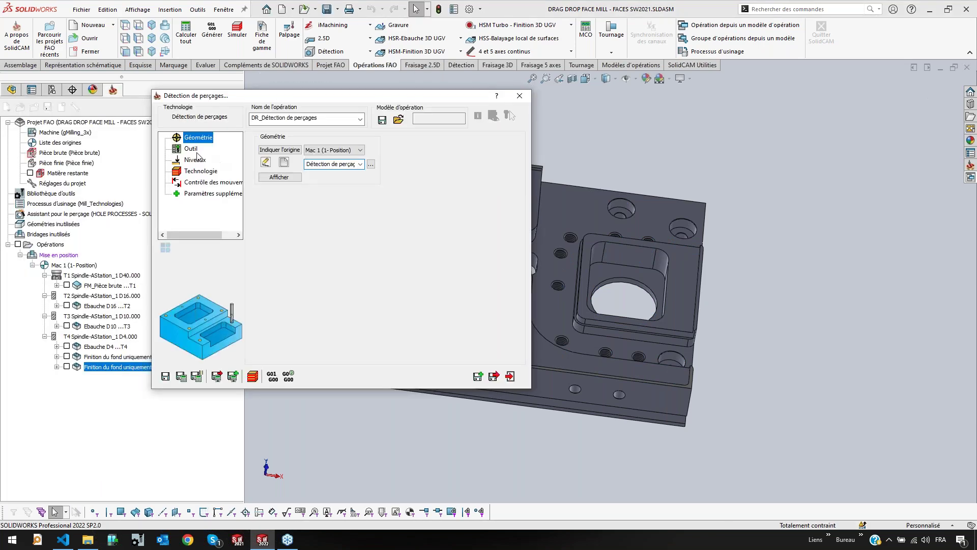
Open the tool library for the hole recognition operation and add a spot drill (Foret à pointer) to the magazine
left_click(193, 148)
left_click(331, 319)
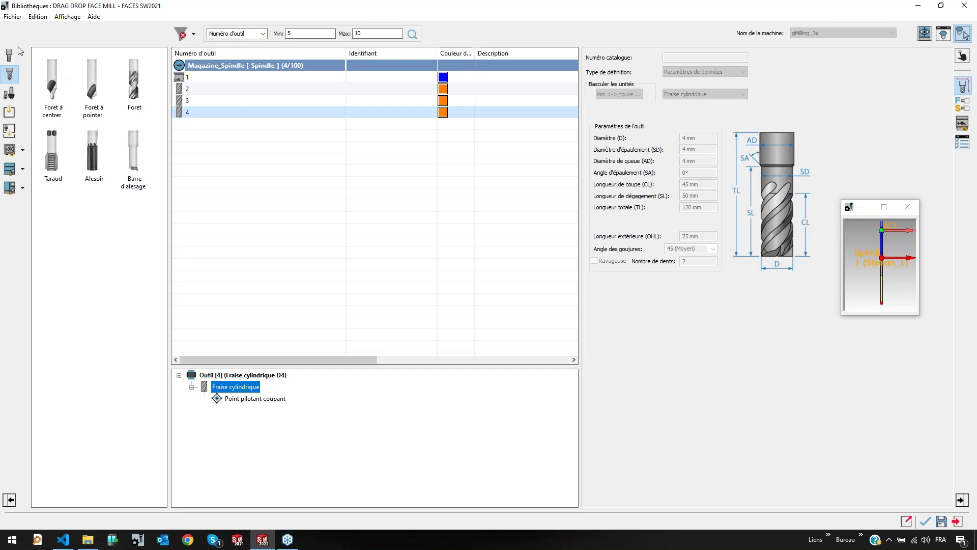
left_click_drag(92, 84, 285, 176)
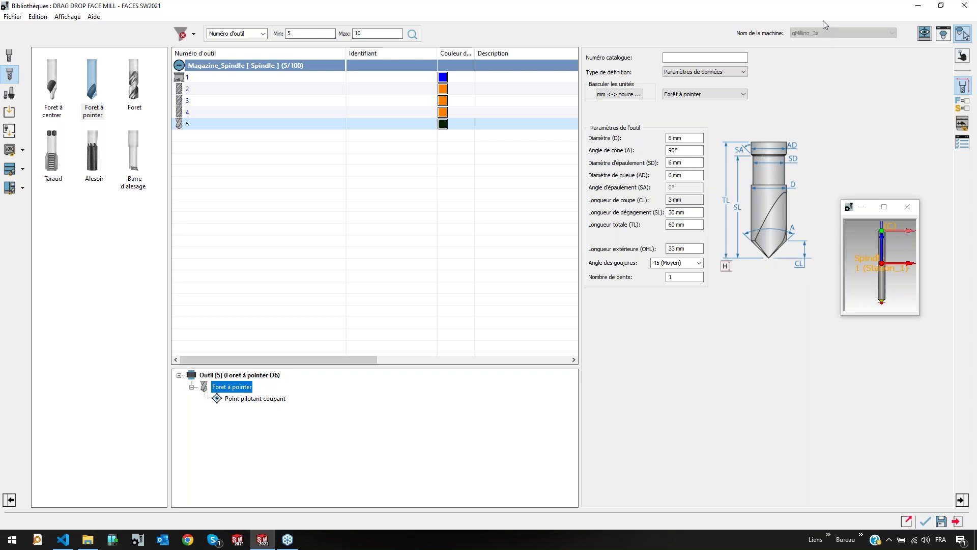
Set the spot drill's diameter to 14 mm and confirm it as the hole recognition operation's tool
left_click(688, 138)
type("12")
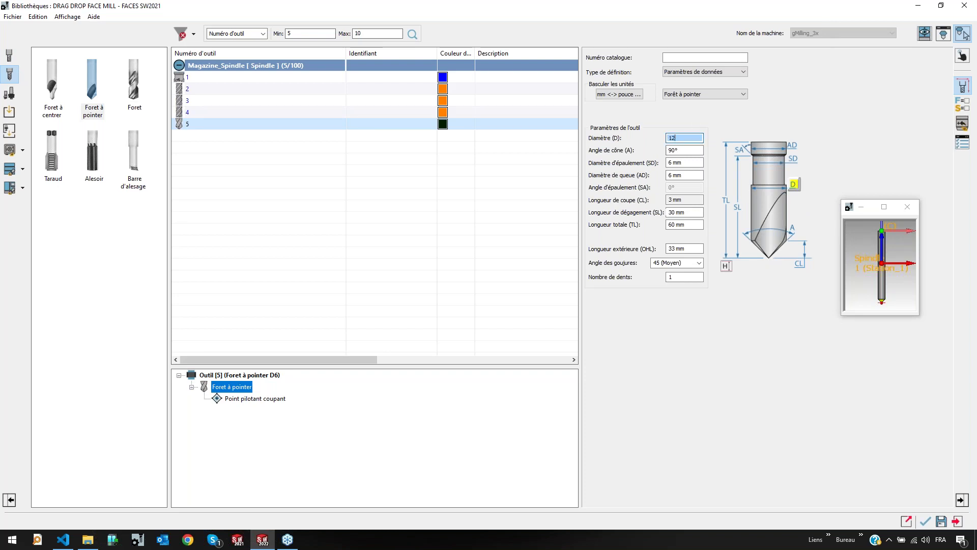
type("0")
left_click(925, 520)
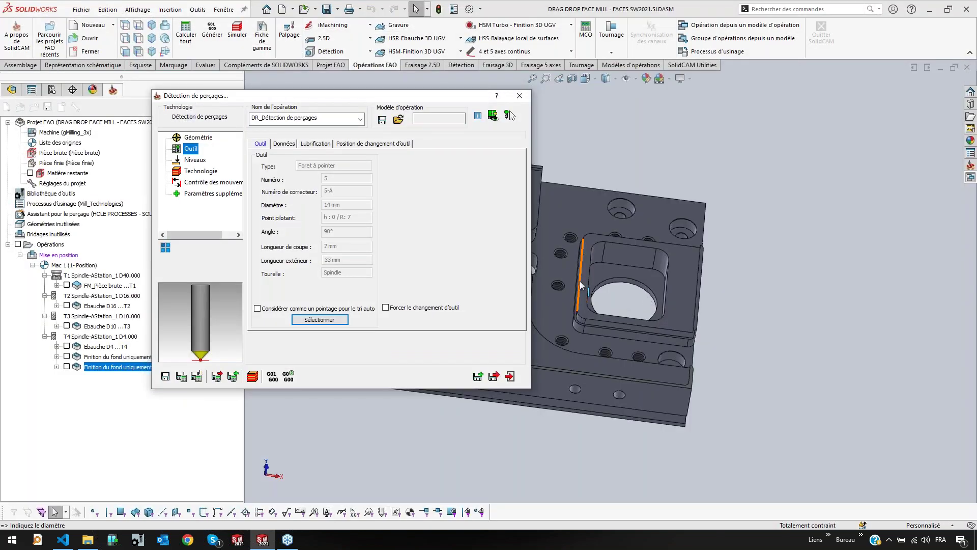
Open the depth editing in the operation's machining levels and inspect hole groups 2, 3 and 4 on the model
middle_click_drag(632, 296, 766, 356)
middle_click_drag(720, 301, 627, 293)
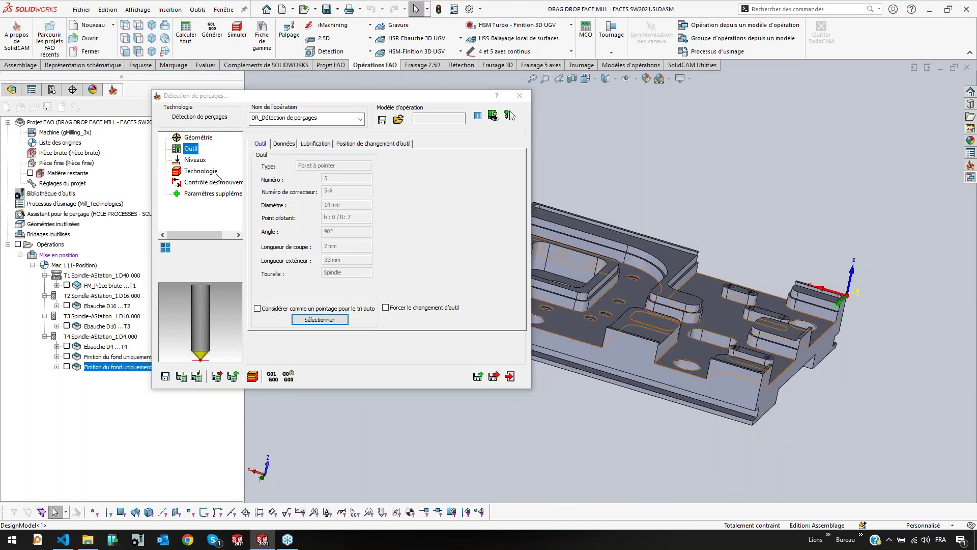
left_click(193, 160)
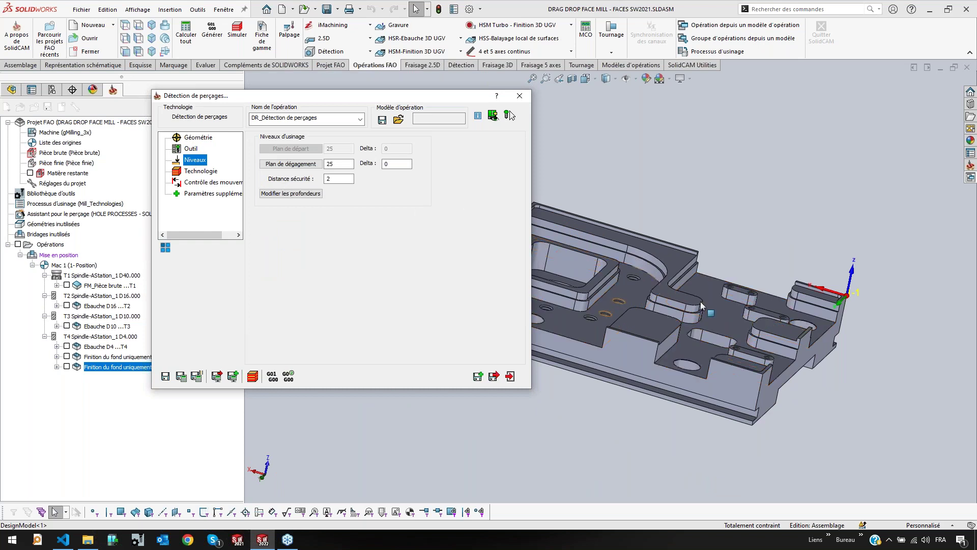
left_click(295, 194)
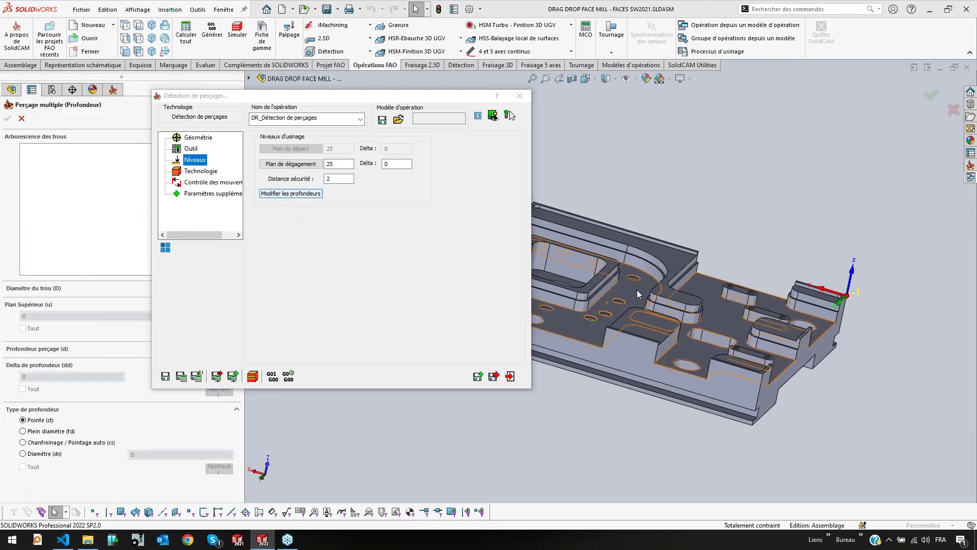
middle_click_drag(655, 326, 405, 314)
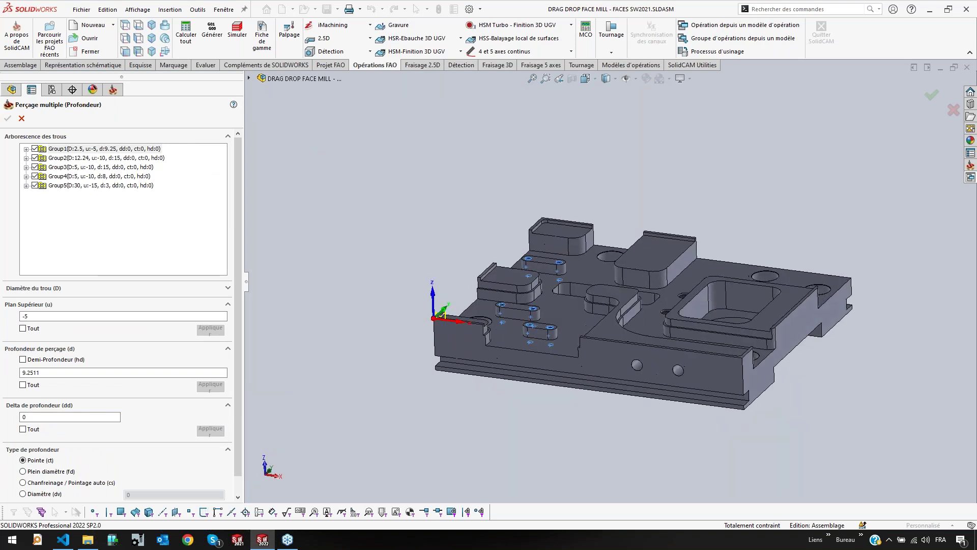
left_click(72, 159)
left_click(70, 167)
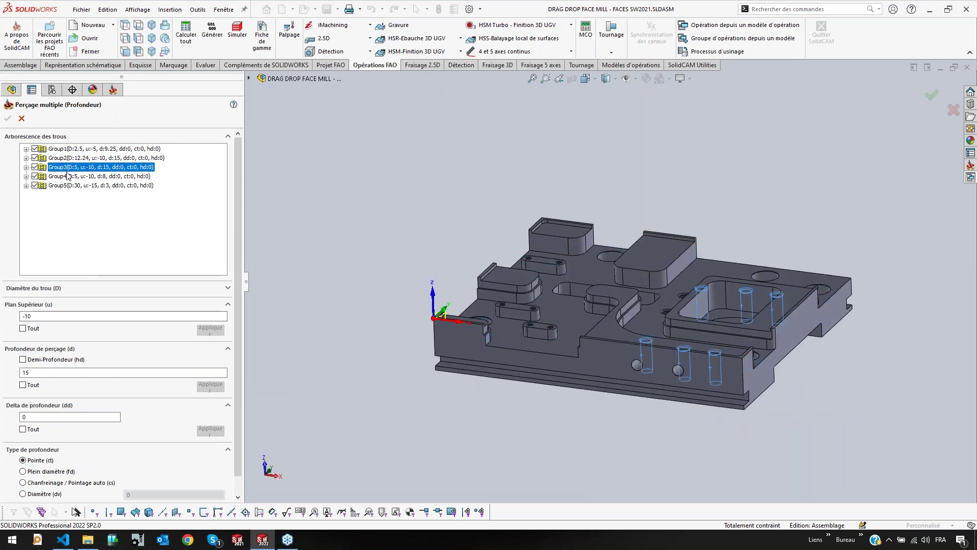
left_click(72, 176)
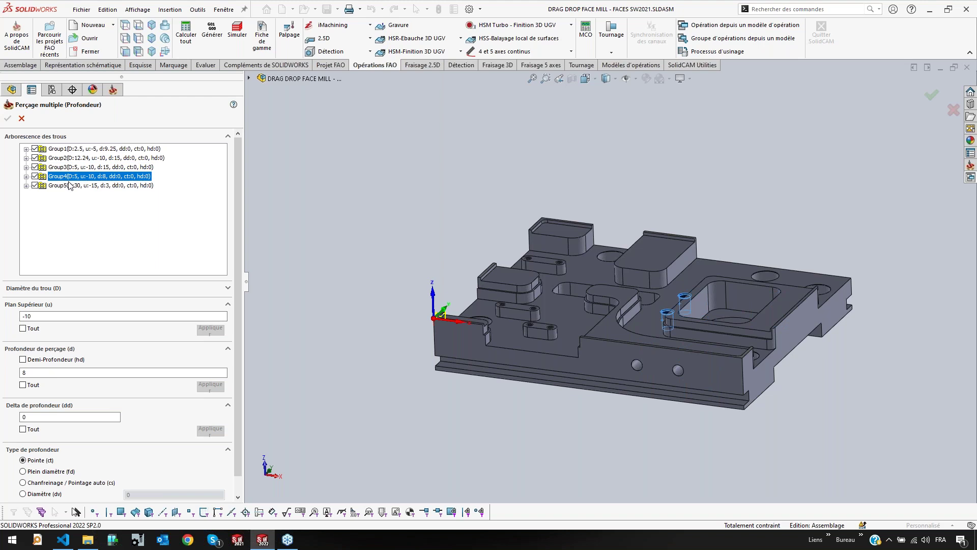
Set the drilling depth to 0 and apply it to all hole groups
left_click_drag(31, 371, 11, 376)
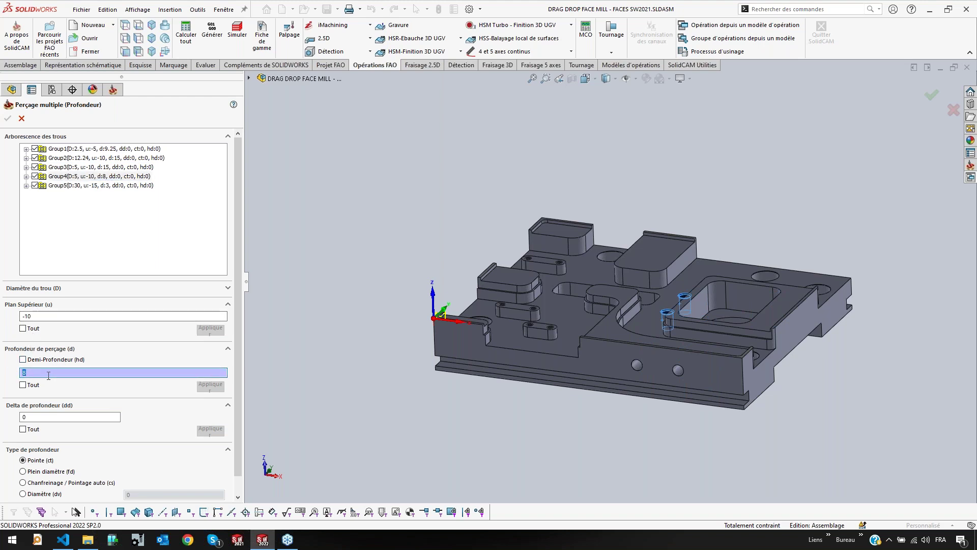
type("0")
left_click(23, 385)
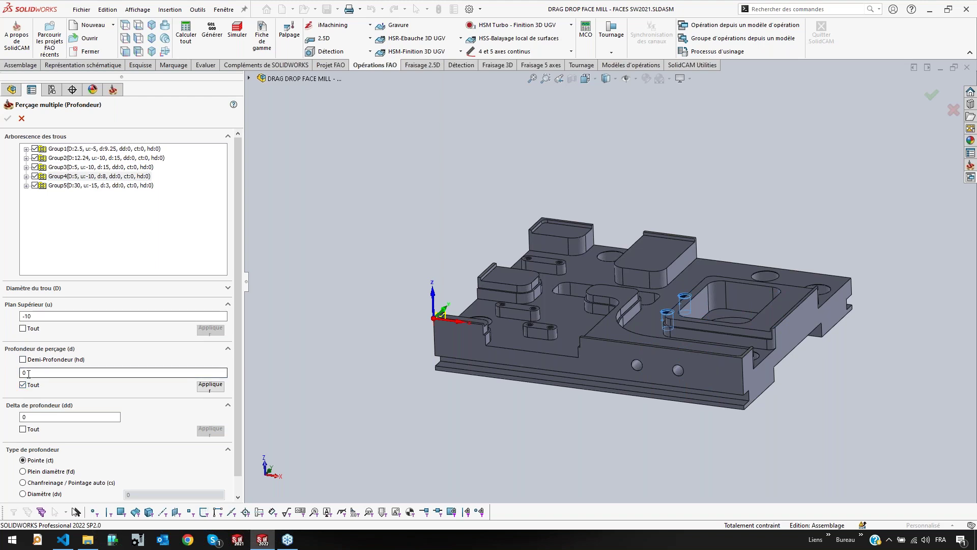
left_click_drag(29, 374, 19, 375)
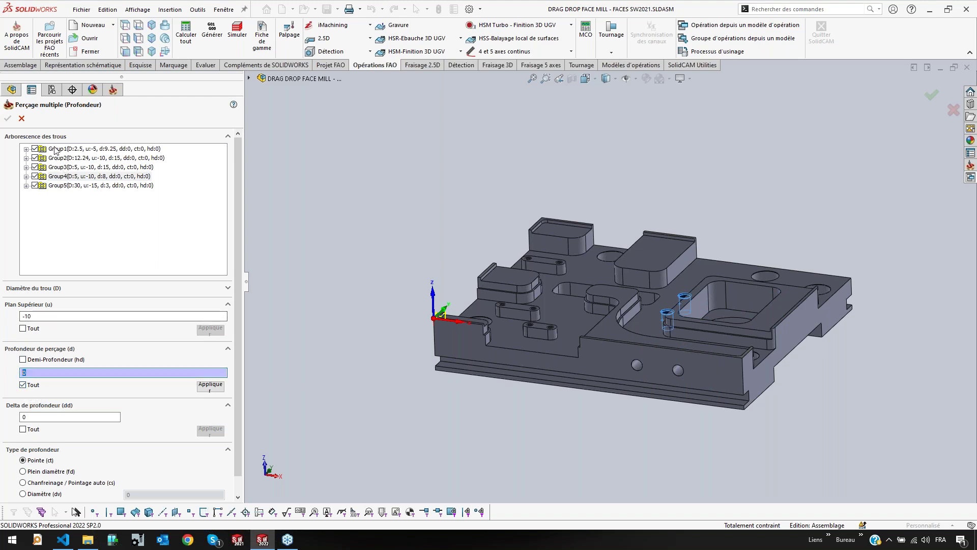
left_click(210, 385)
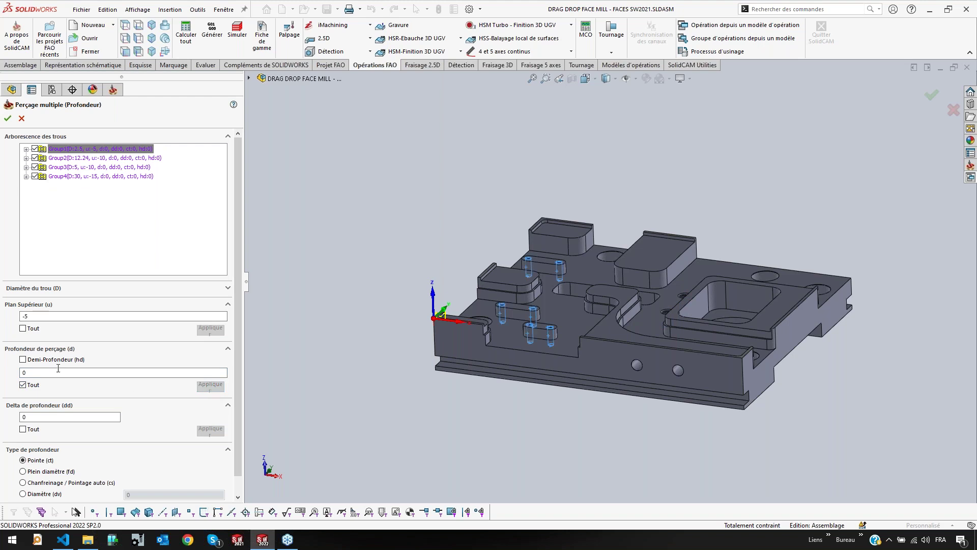
Choose the depth type Chanfreinage / Pointage auto (cs) and apply it to all hole groups
double_click(21, 373)
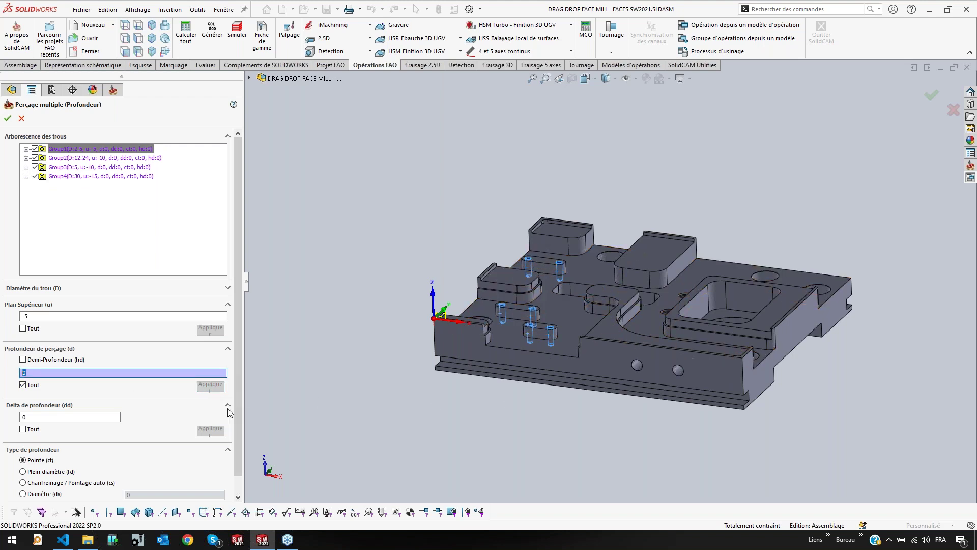
scroll(79, 438, "down", 1)
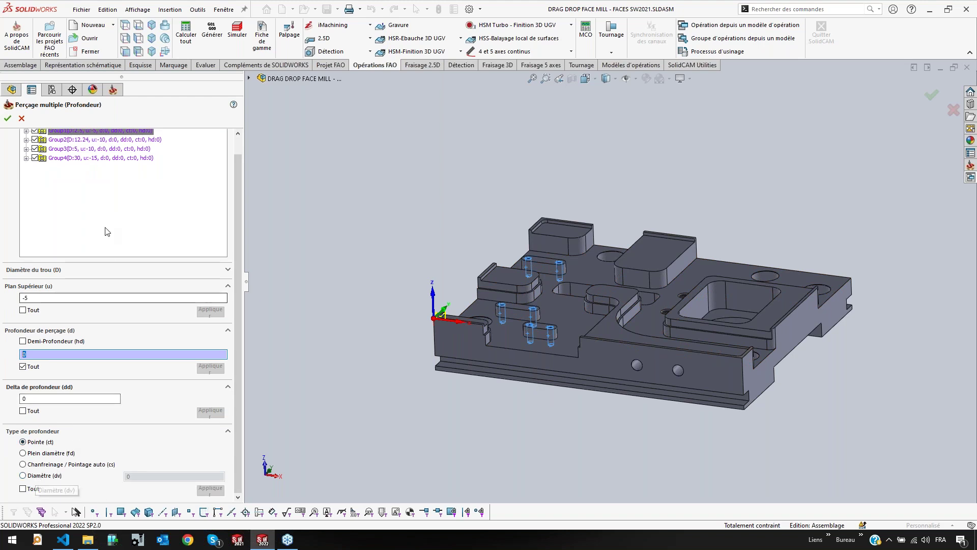
left_click_drag(240, 210, 240, 169)
scroll(231, 222, "down", 1)
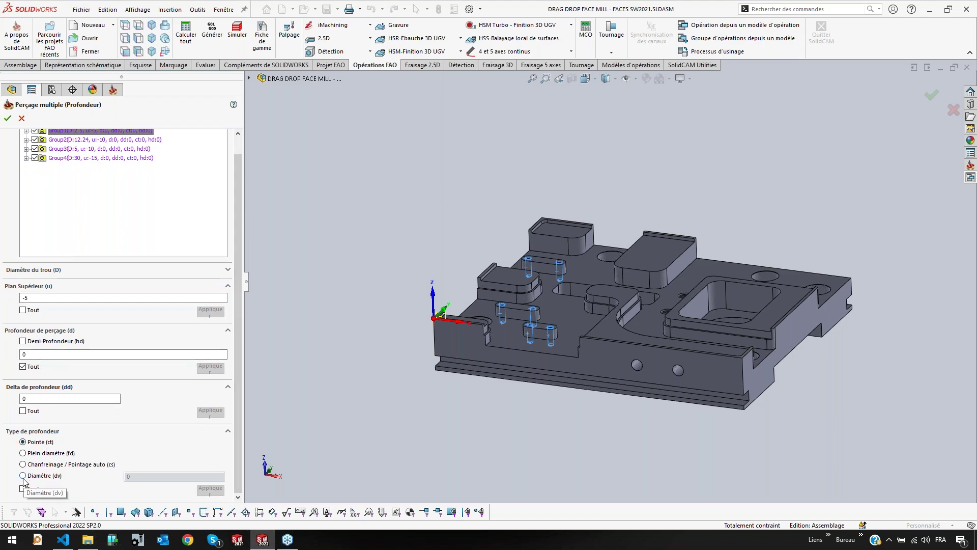
left_click(40, 464)
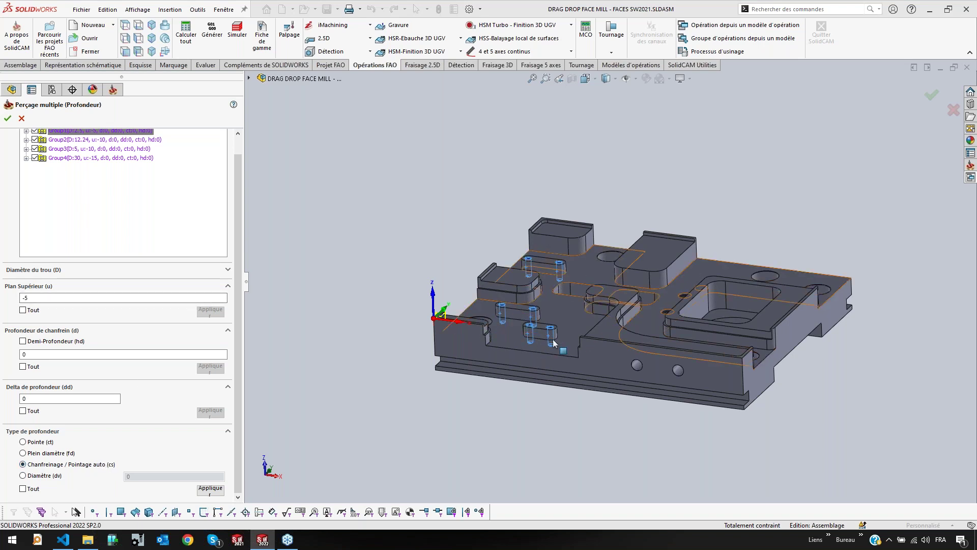
middle_click_drag(562, 457, 543, 353)
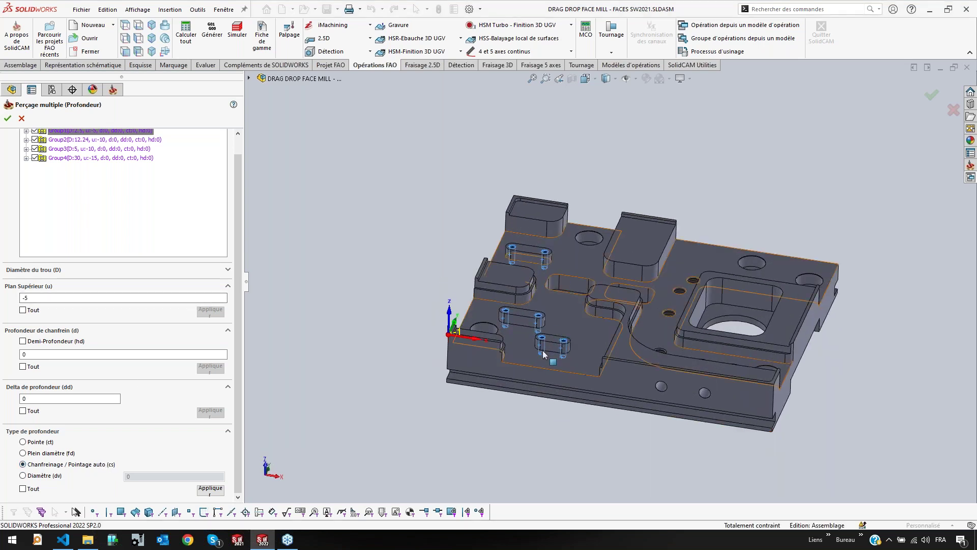
scroll(573, 347, "down", 3)
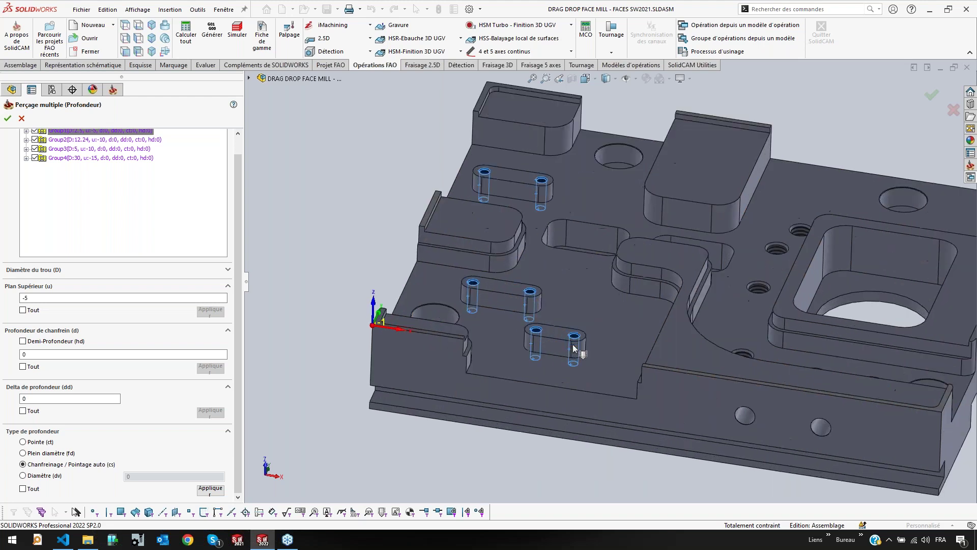
scroll(573, 344, "down", 5)
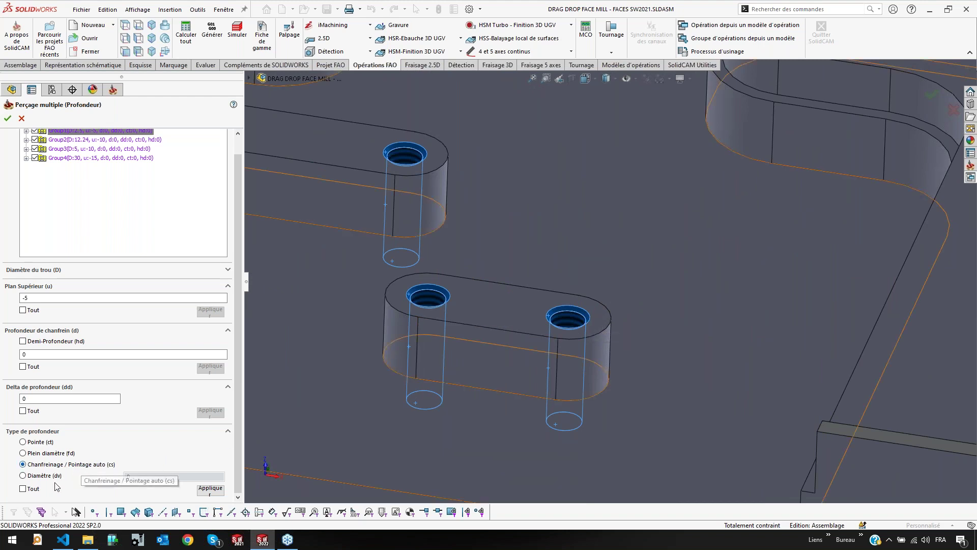
left_click(218, 493)
Check each hole group on the model and exclude the 30 mm diameter group from the drilling
scroll(534, 360, "up", 3)
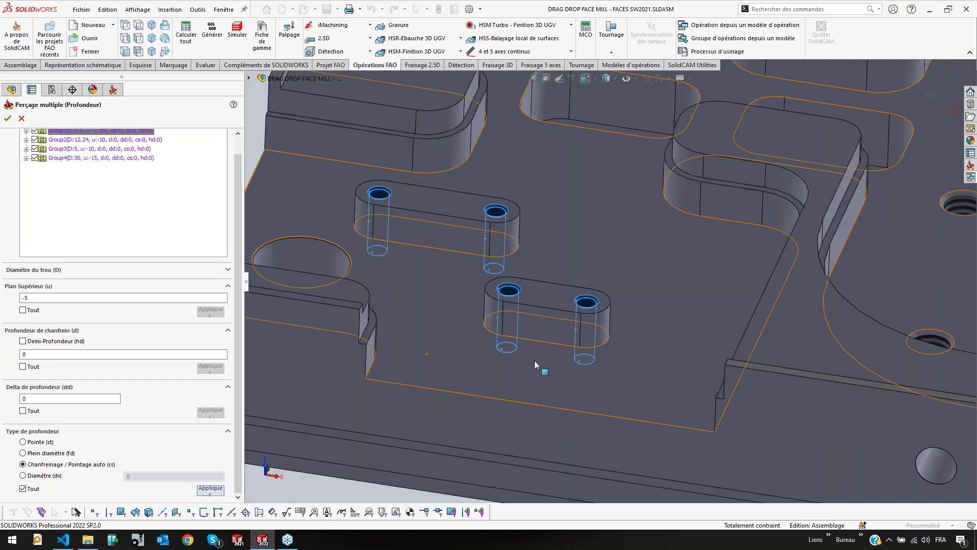
scroll(534, 360, "up", 4)
middle_click_drag(539, 365, 625, 414)
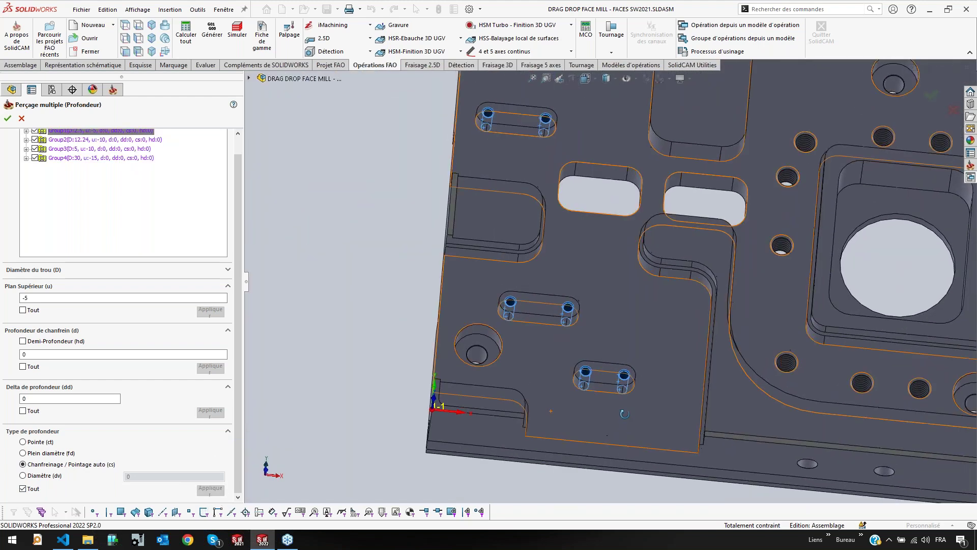
left_click_drag(236, 178, 236, 151)
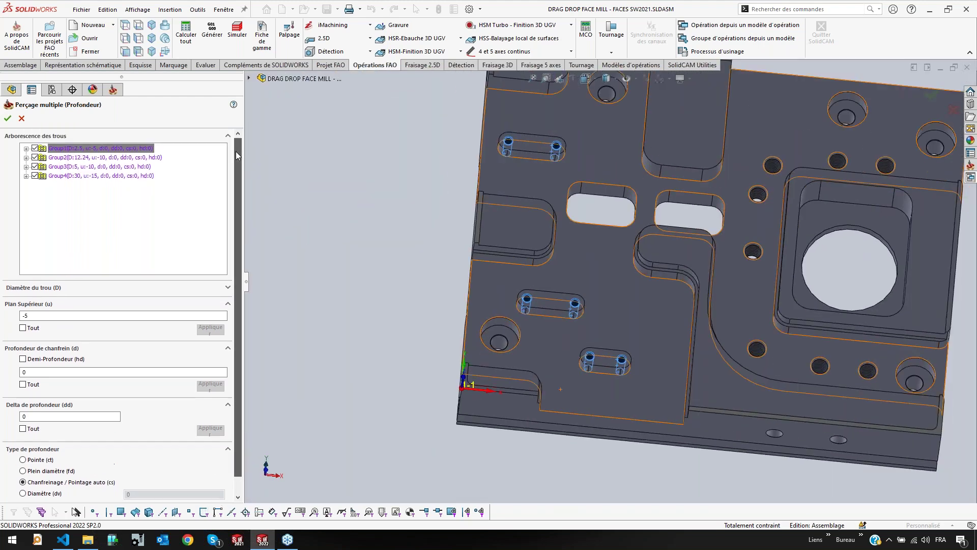
left_click(125, 158)
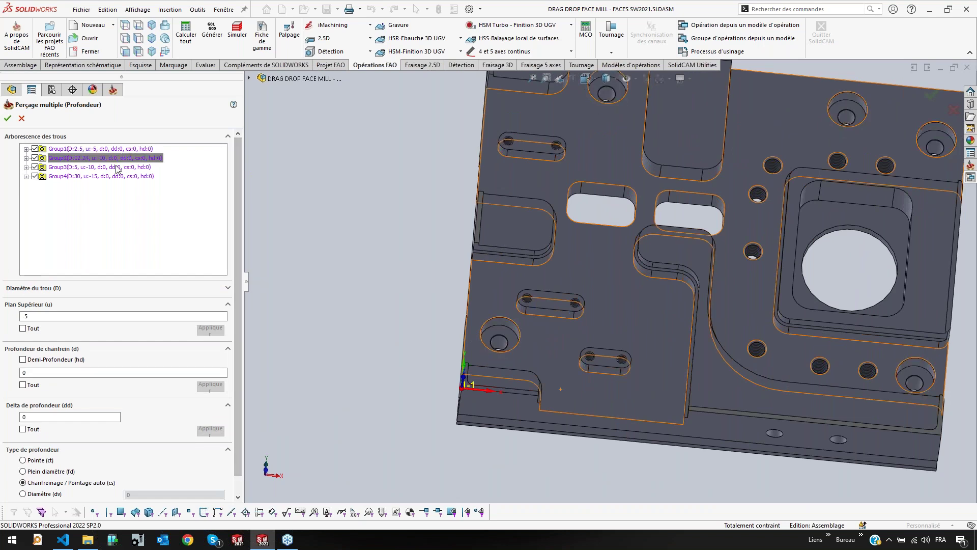
left_click(117, 168)
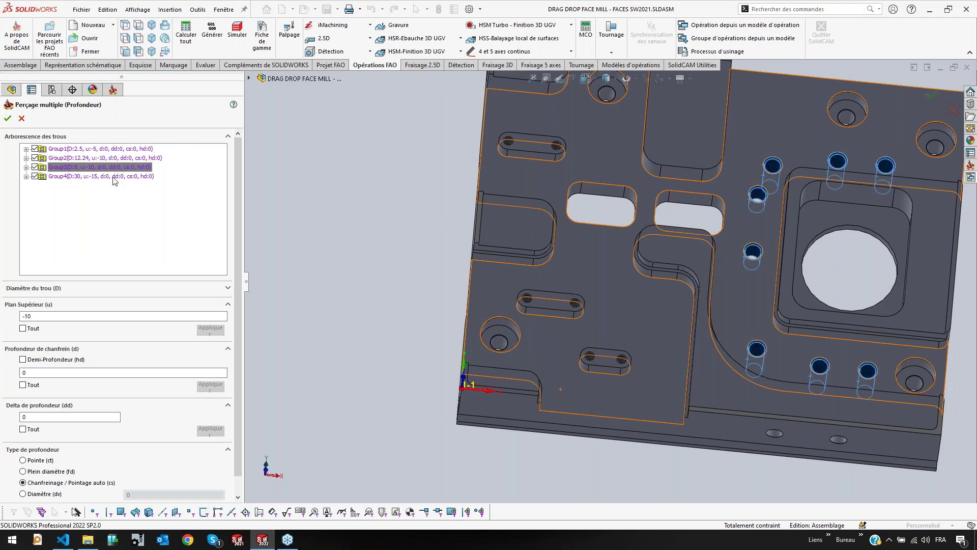
left_click(116, 179)
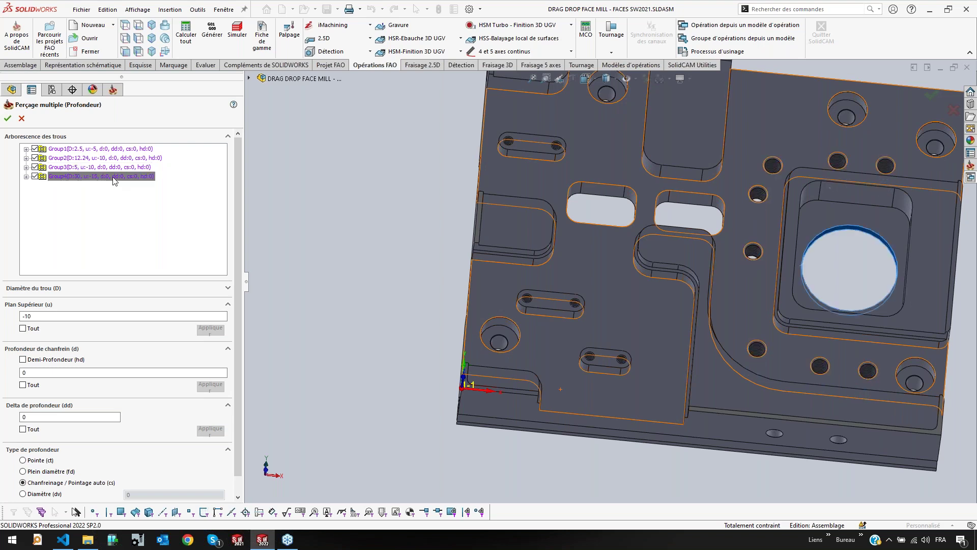
right_click(81, 178)
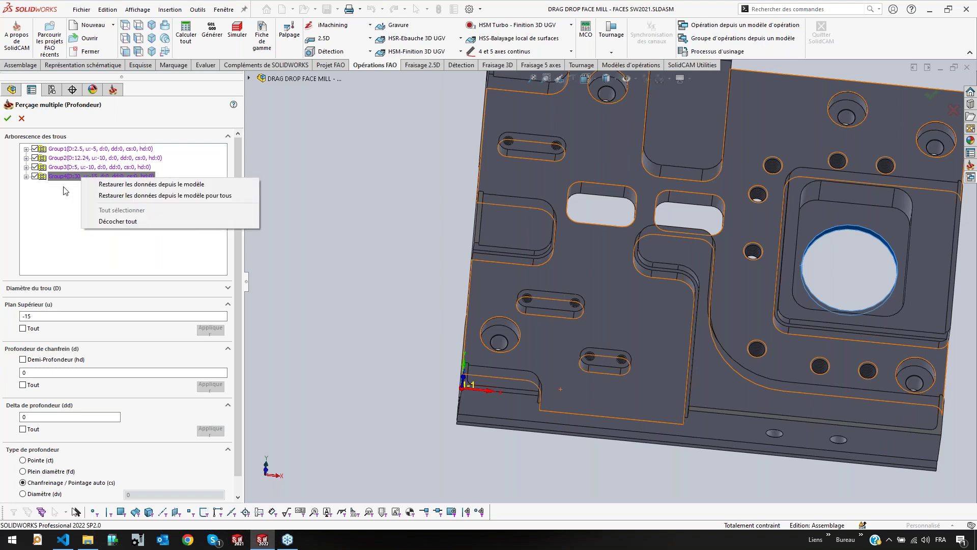
left_click(36, 177)
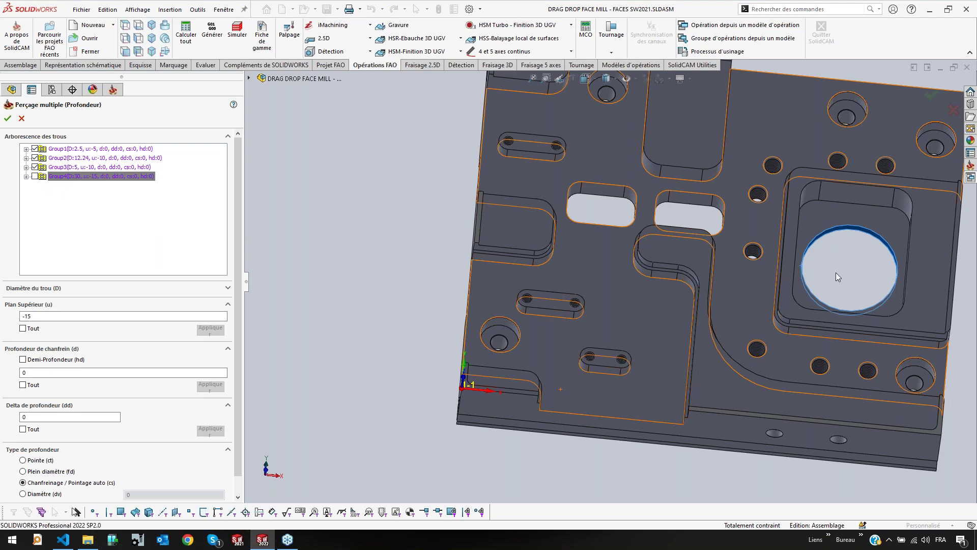
left_click(861, 271)
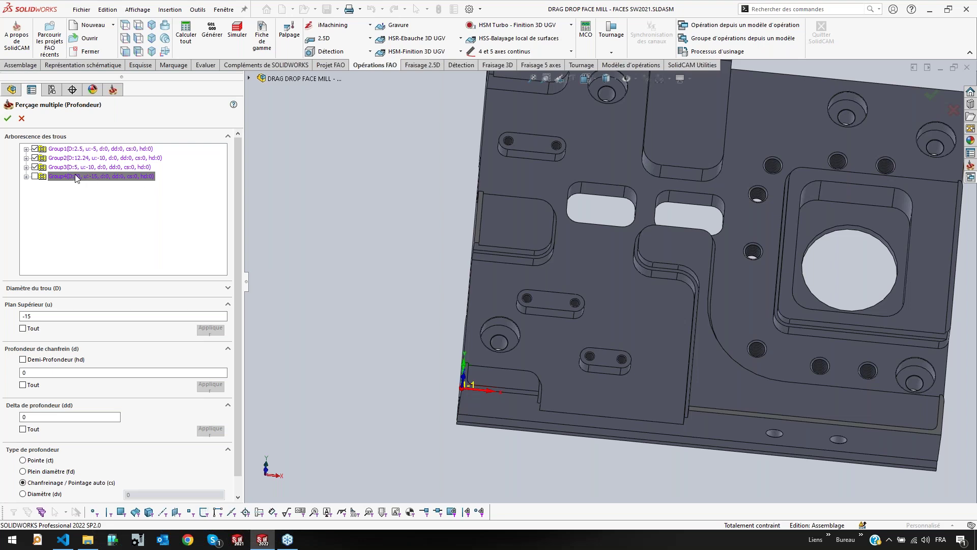
Set the depth type to Diamètre (dv) with a value of 8, apply it to all hole groups, and confirm the depths
left_click(105, 149)
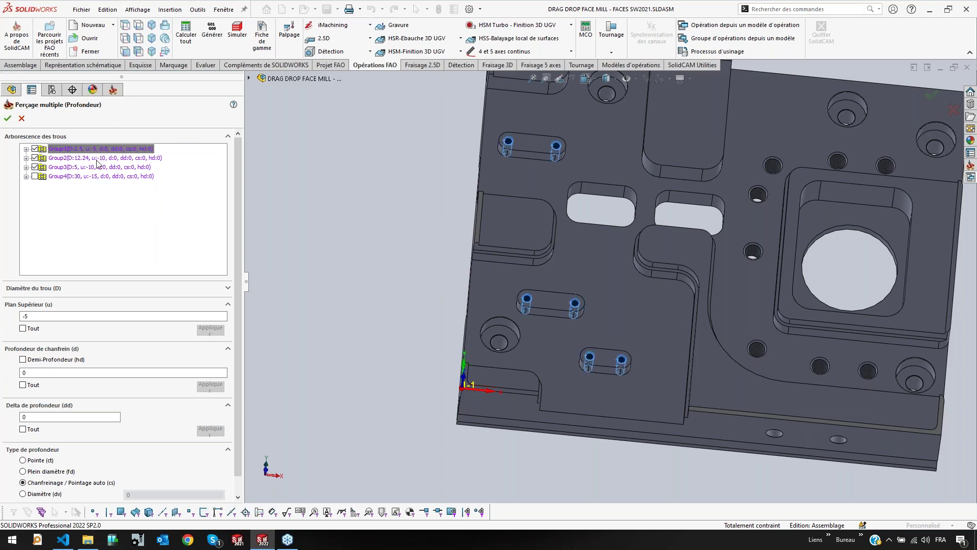
left_click(98, 159)
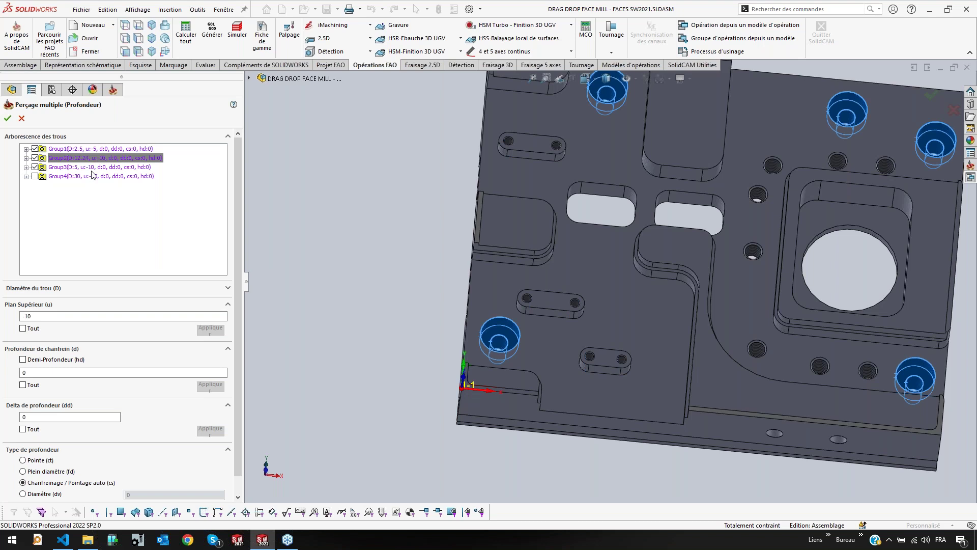
left_click(92, 170)
left_click(96, 159)
left_click(38, 494)
left_click(148, 495)
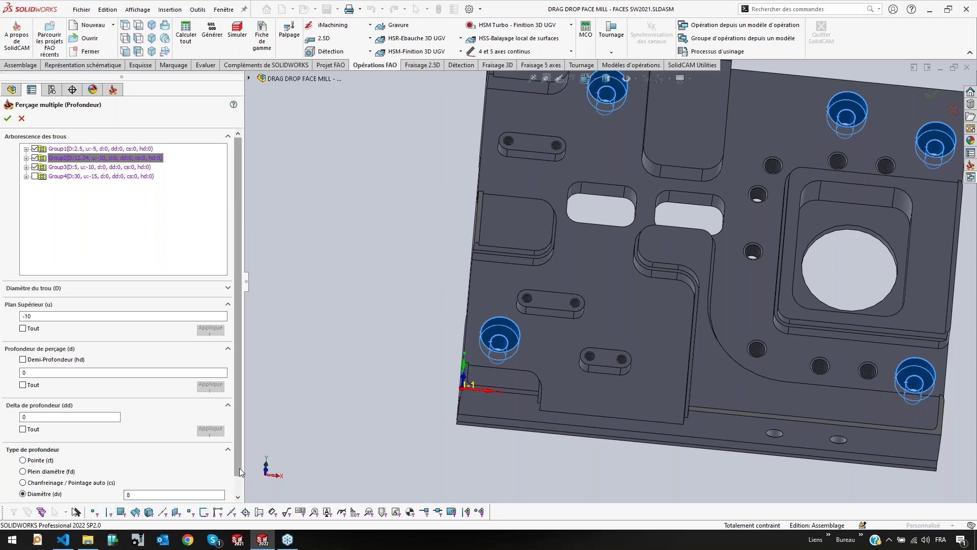
scroll(240, 468, "down", 1)
left_click(220, 494)
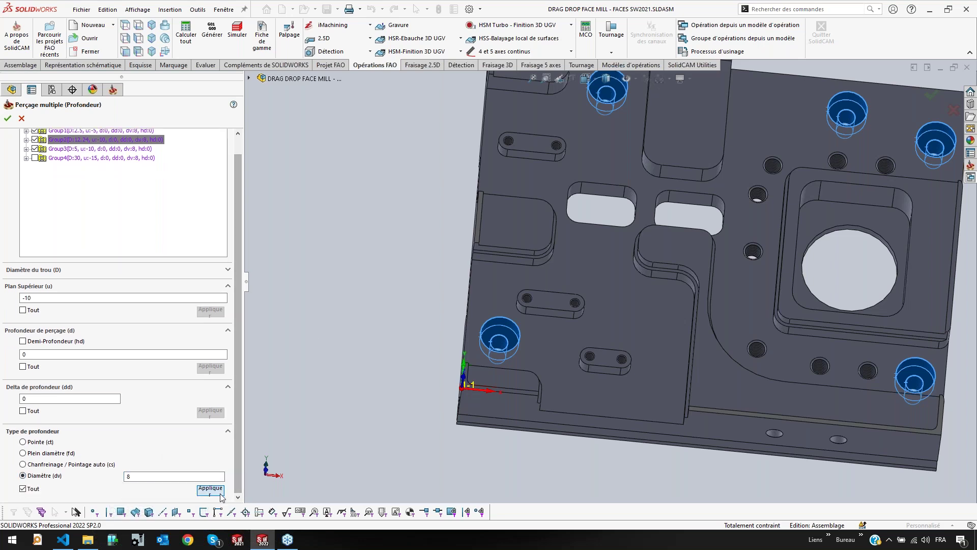
left_click(8, 120)
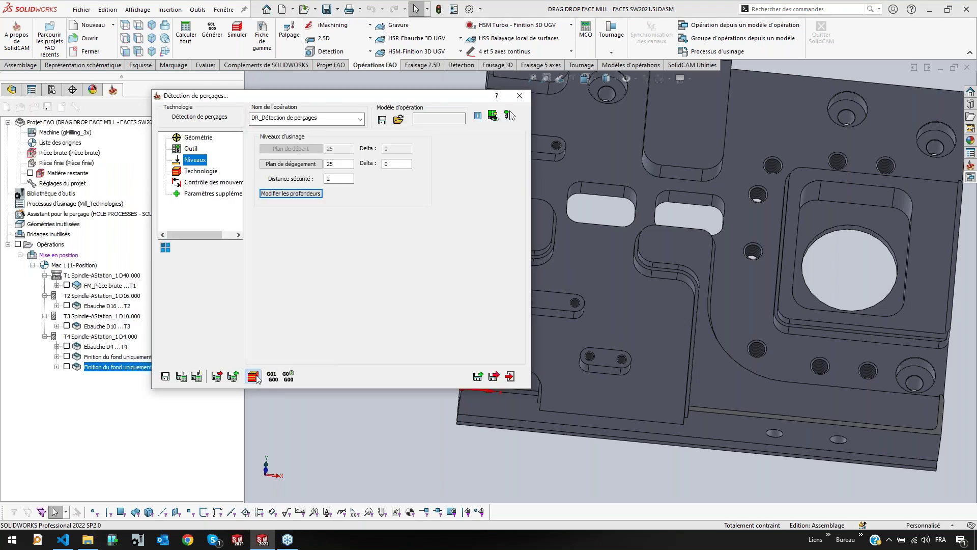
Save and calculate the hole recognition operation, and step through its wireframe simulation to check the spot drill at the first hole
left_click(257, 378)
left_click(159, 277)
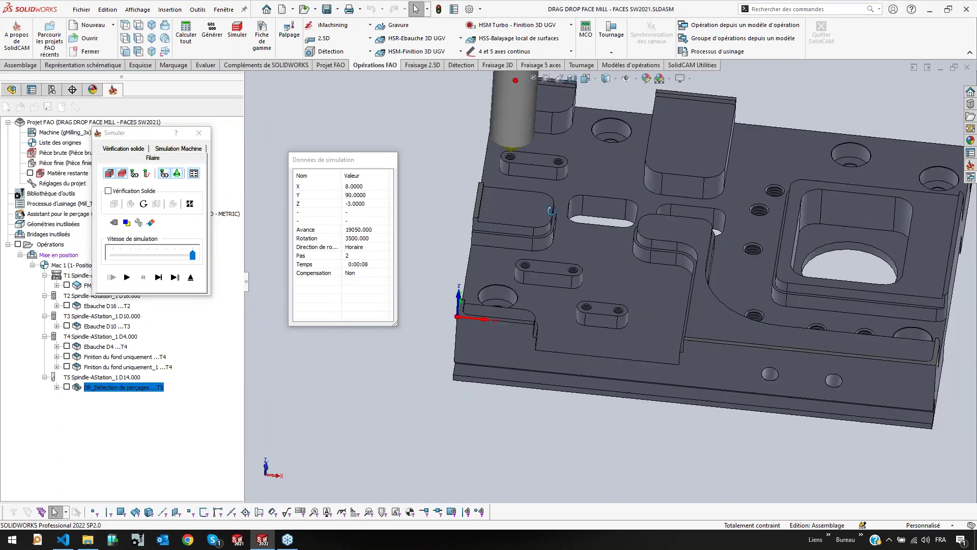
left_click(159, 278)
middle_click_drag(453, 200, 493, 258)
scroll(589, 234, "down", 4)
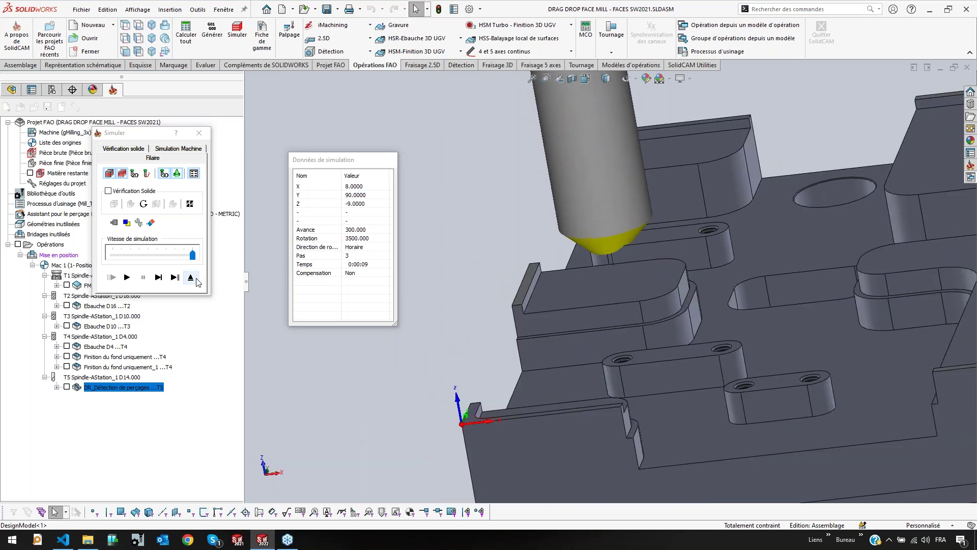
Leave the simulation, reopen the hole depths and set the 2.5 mm hole group's depth type to Chanfreinage / Pointage auto (cs)
left_click(191, 278)
left_click(301, 196)
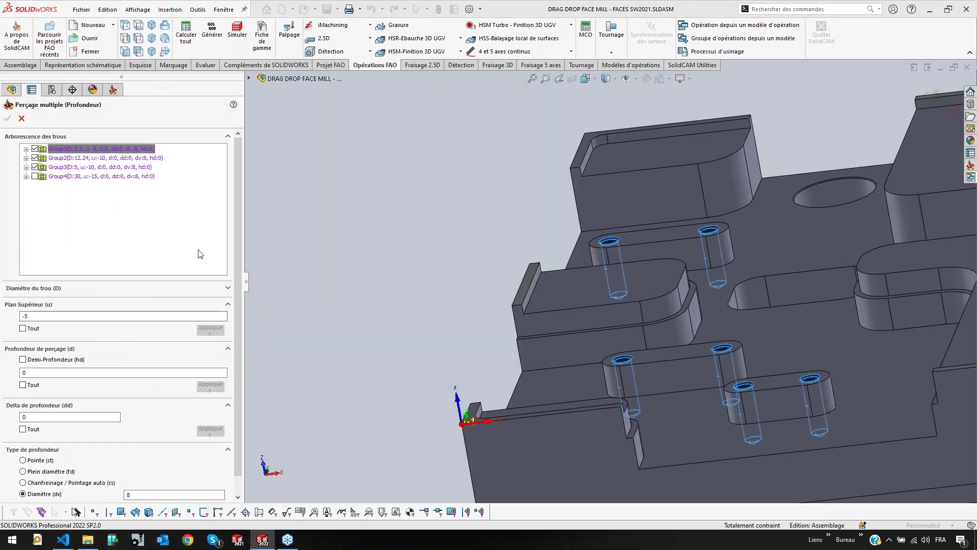
scroll(107, 469, "down", 1)
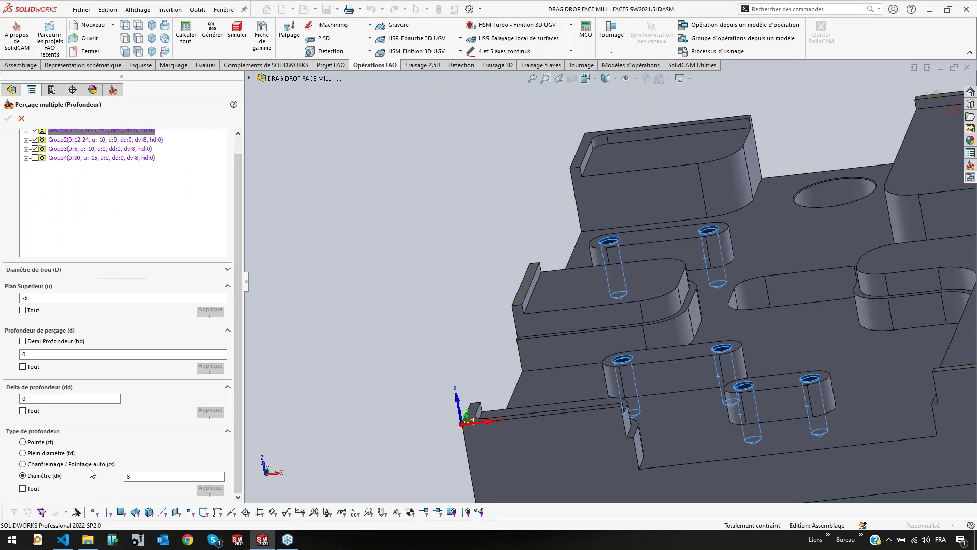
scroll(145, 268, "up", 1)
scroll(436, 250, "up", 7)
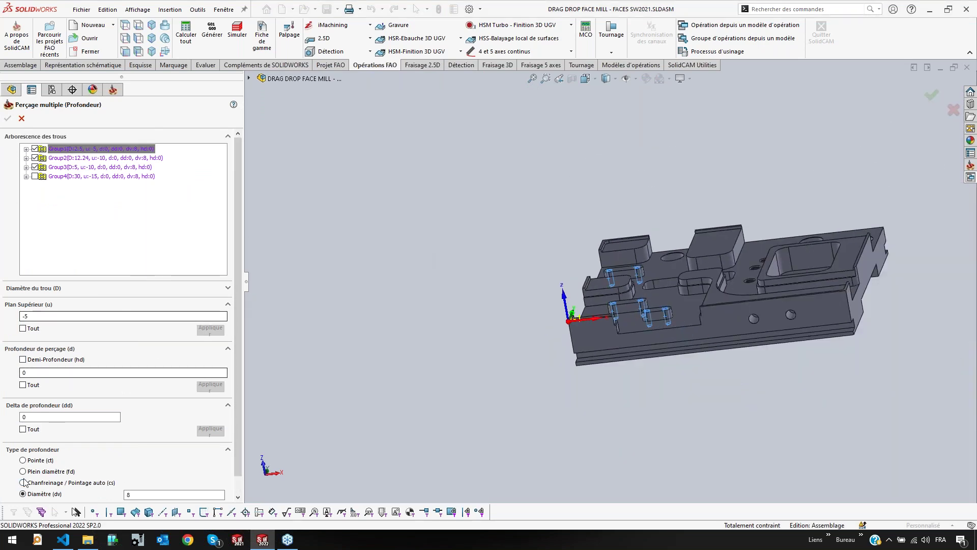
left_click(29, 482)
scroll(238, 450, "down", 1)
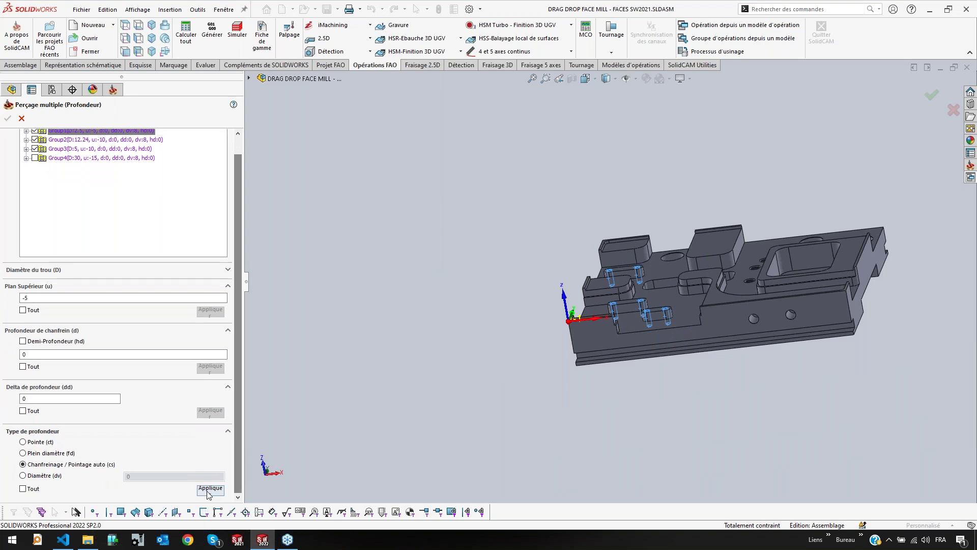
Apply the Chanfreinage / Pointage auto (cs) depth type to all the remaining hole groups and confirm the depths
left_click(117, 139)
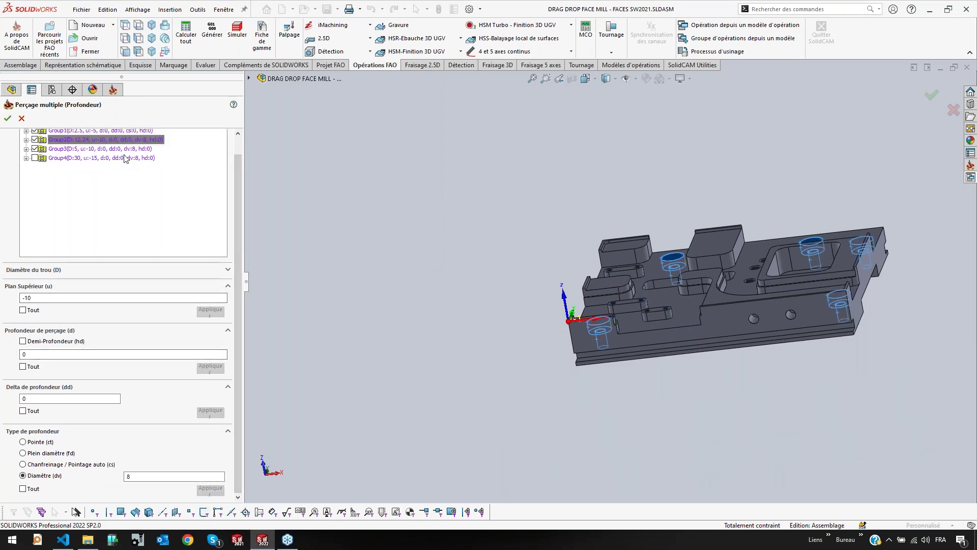
left_click(116, 149)
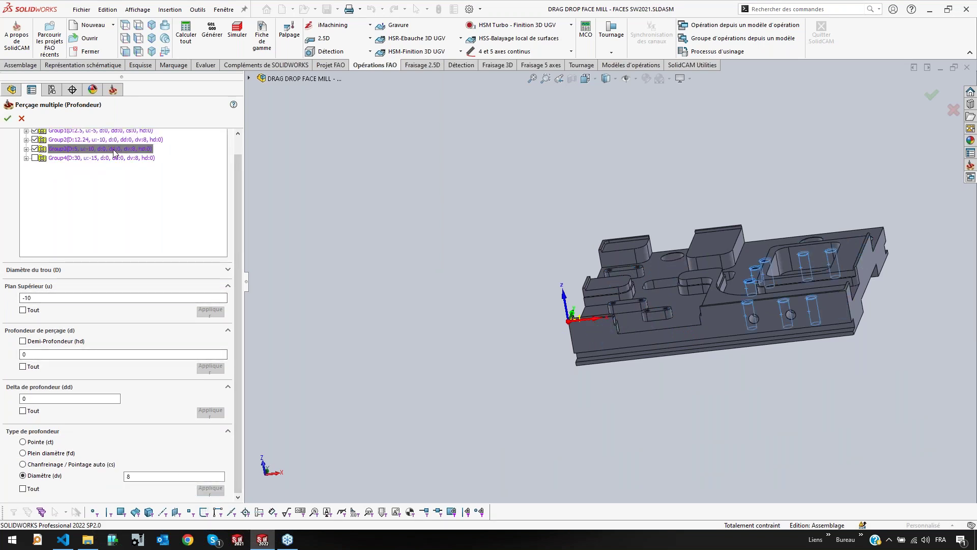
left_click(79, 466)
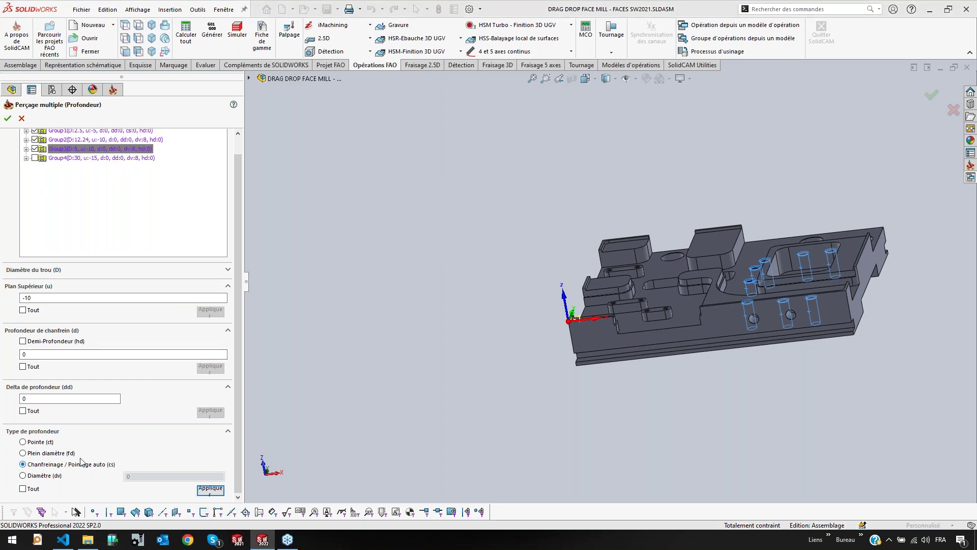
left_click(75, 140)
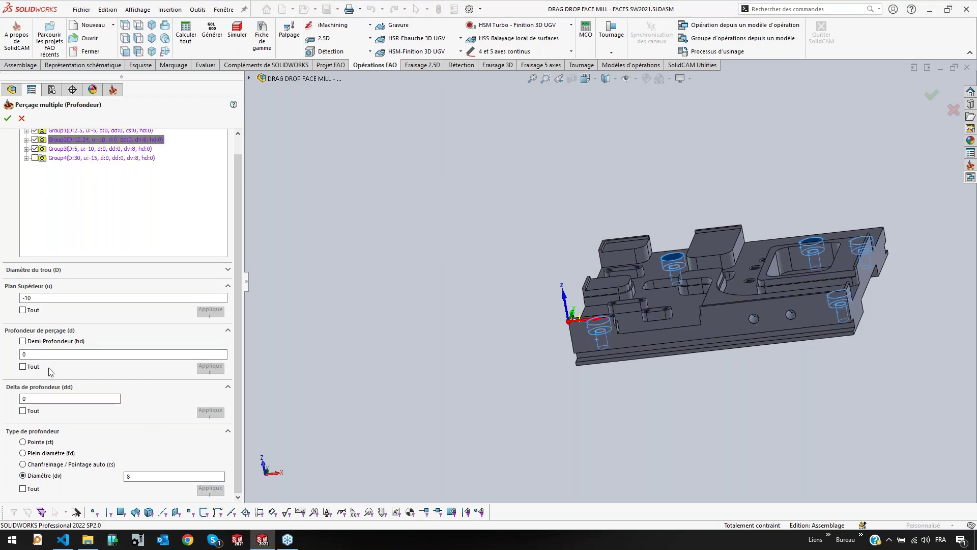
left_click(23, 464)
left_click(23, 489)
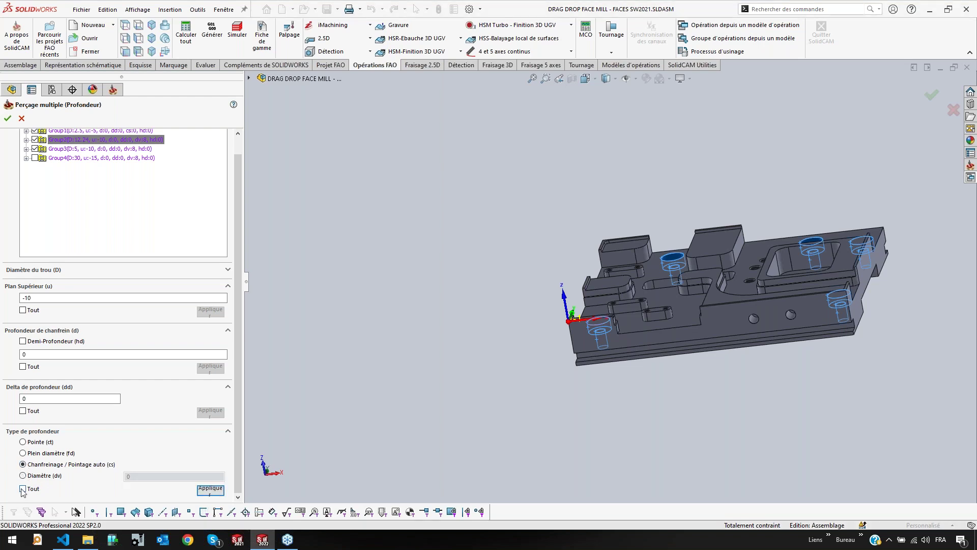
left_click(210, 489)
left_click(8, 119)
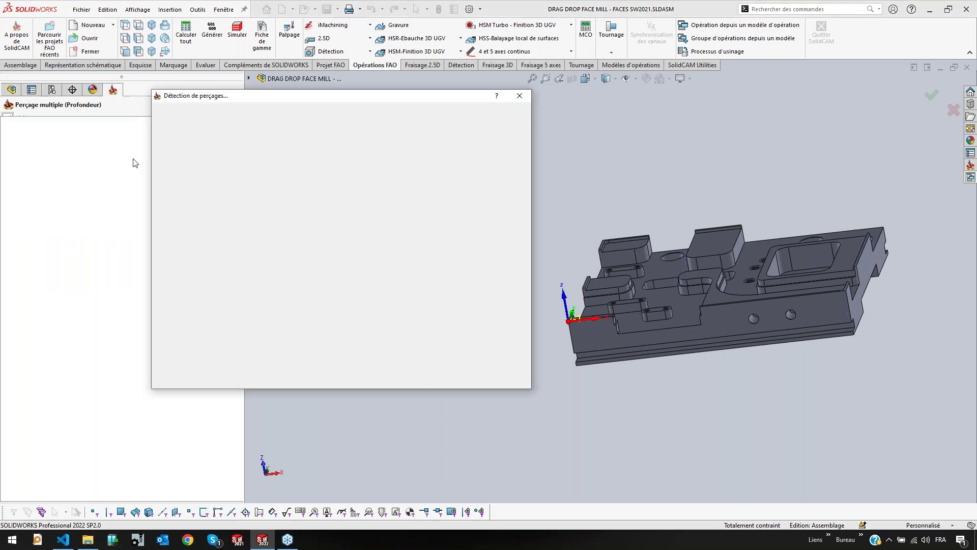
Recheck the group depths, then simulate the operation in wireframe and examine the spot drill tip at the first tapped hole
left_click(304, 193)
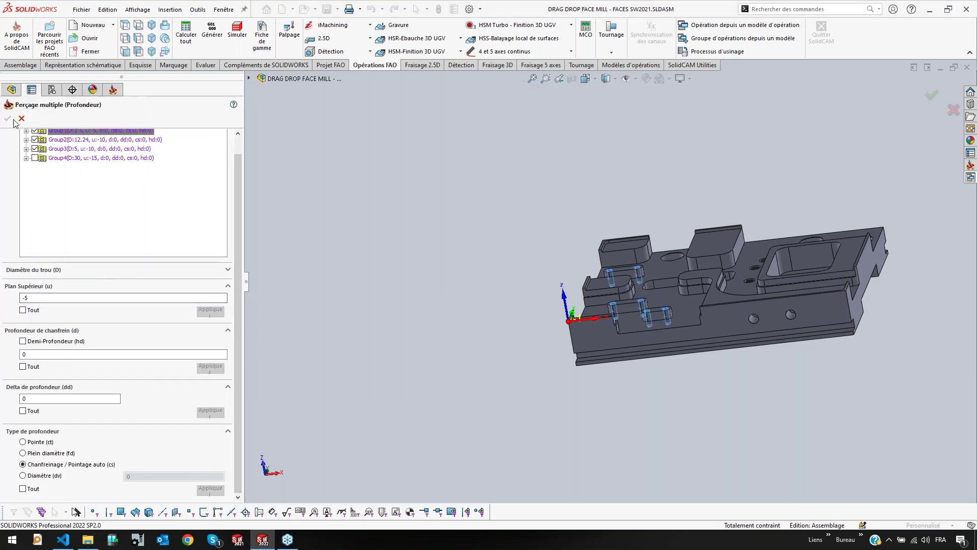
left_click(21, 119)
left_click(252, 376)
left_click(159, 277)
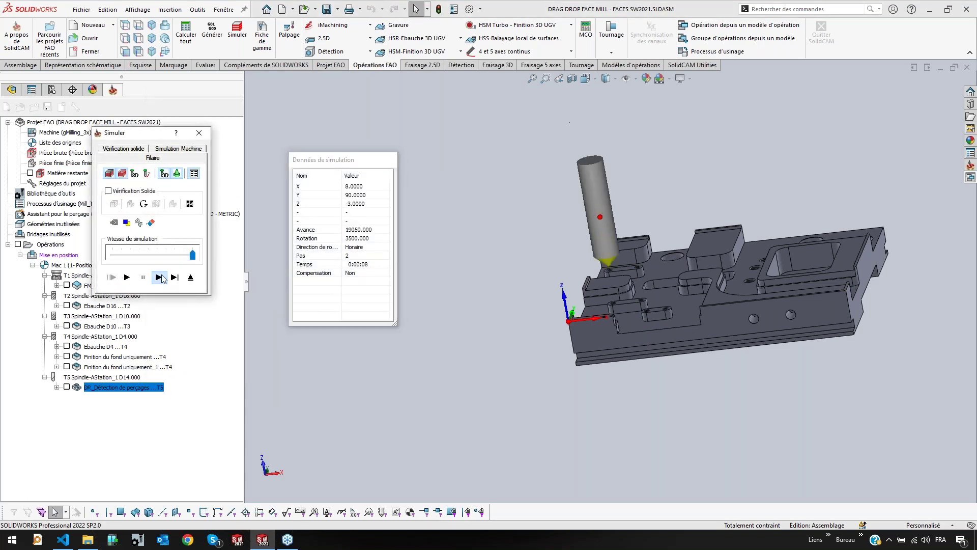
scroll(567, 285, "down", 8)
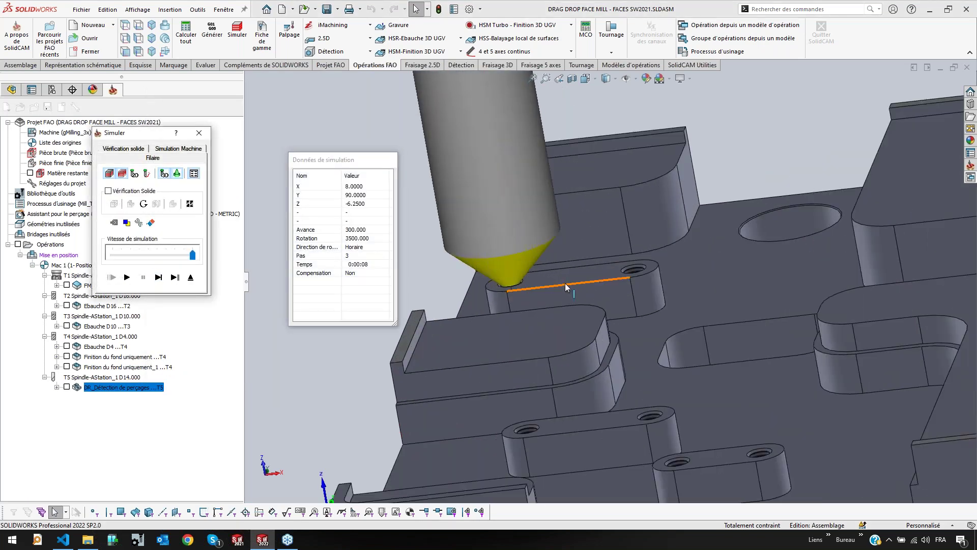
scroll(533, 281, "down", 5)
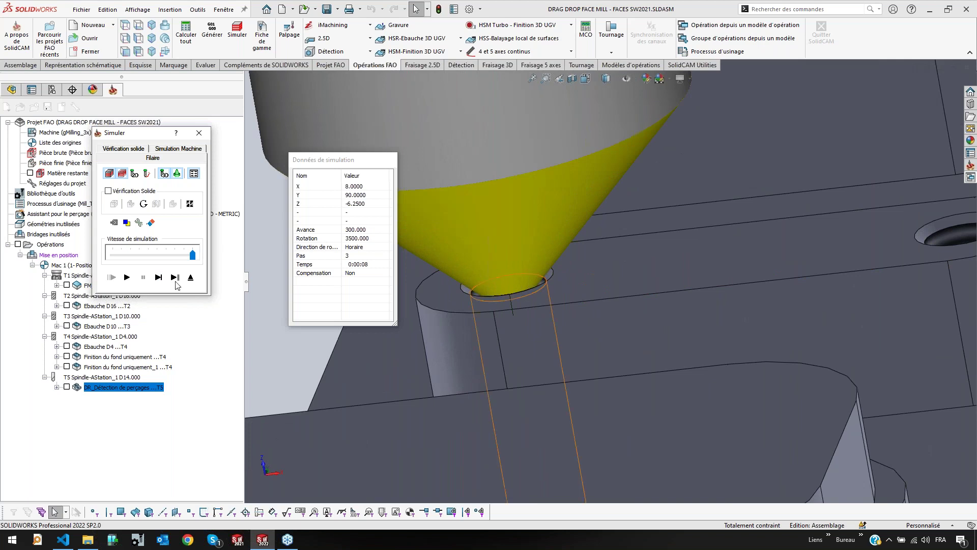
mouse_move(485, 277)
middle_mouse_down()
mouse_move(502, 254)
mouse_move(499, 289)
middle_mouse_up()
scroll(576, 331, "up", 3)
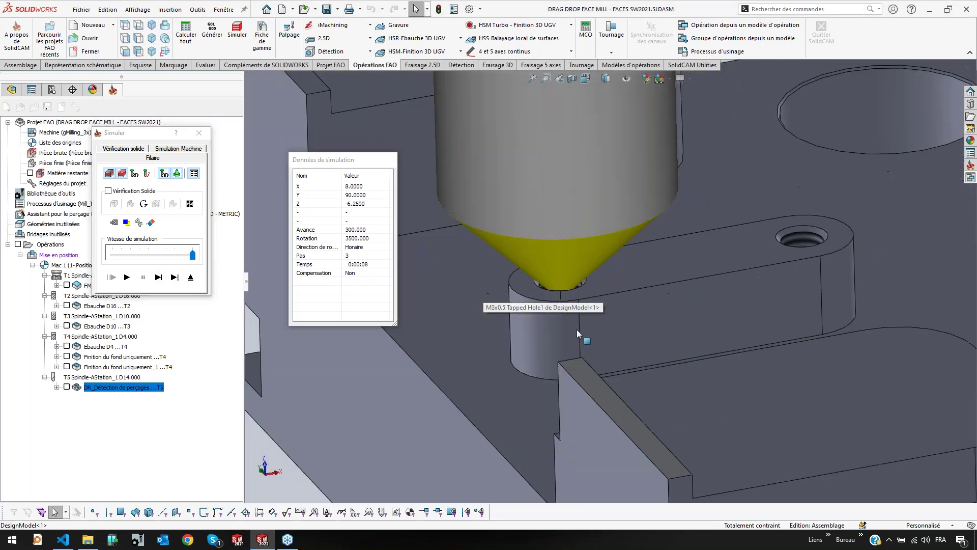
scroll(576, 329, "up", 3)
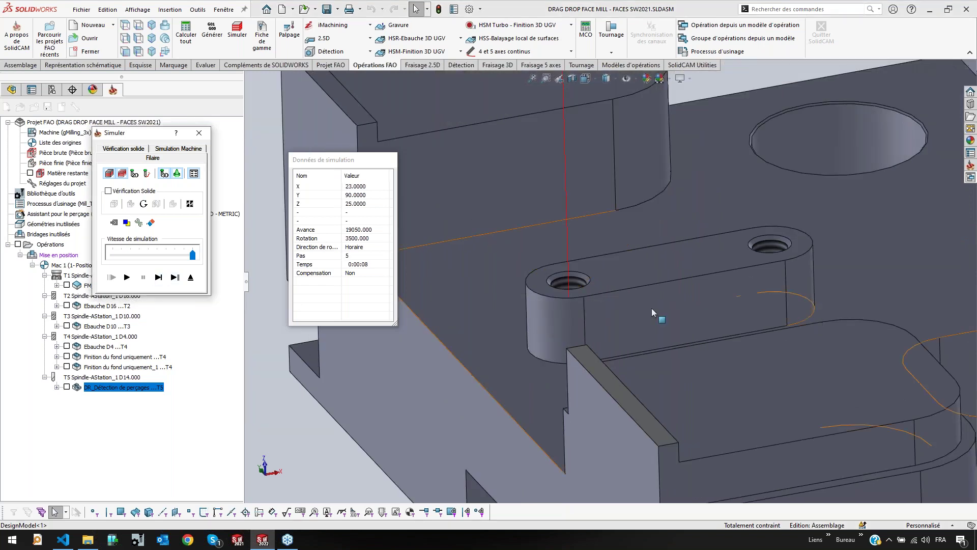
scroll(652, 309, "up", 5)
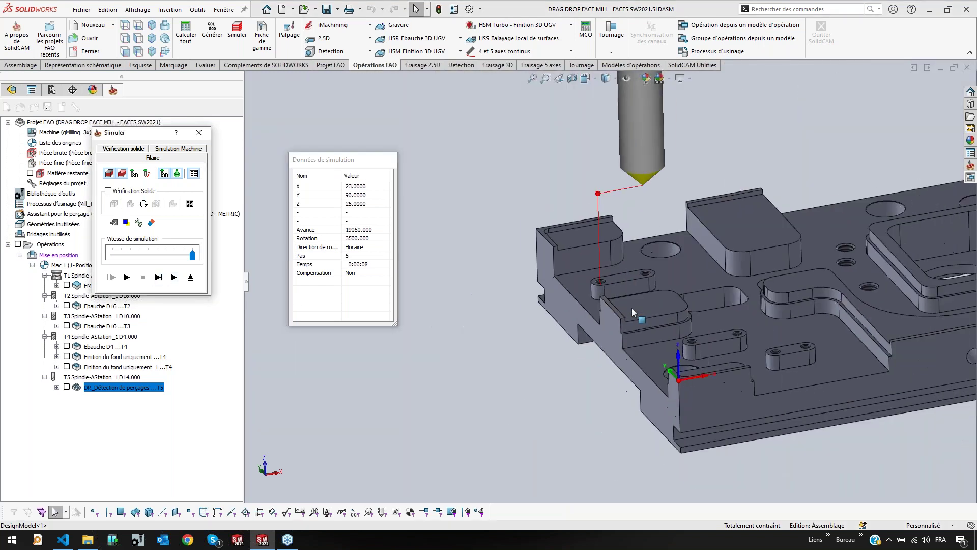
Step the simulation to the first counterbored hole and compare the spot drill's depth with the hole's edge diameter
left_click(159, 277)
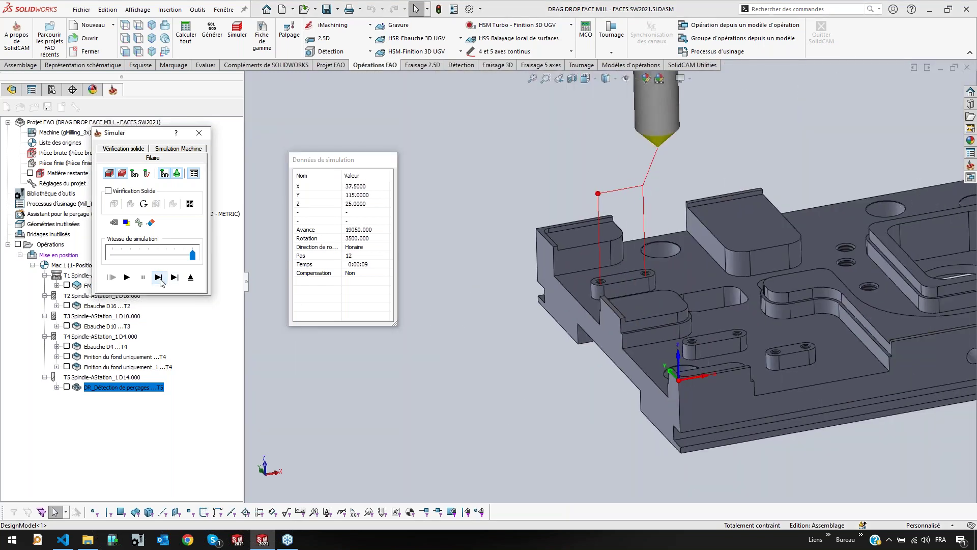
left_click(159, 278)
left_click(160, 277)
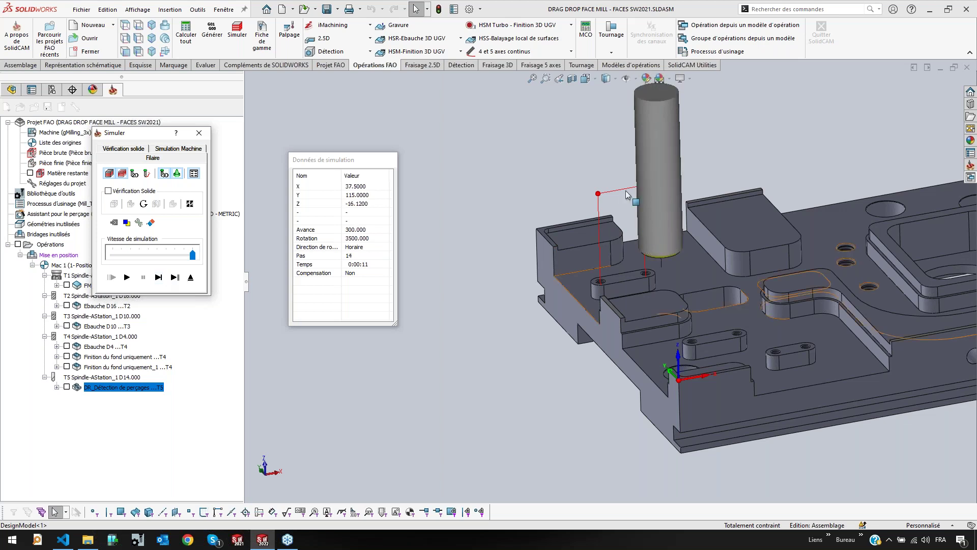
scroll(648, 285, "down", 10)
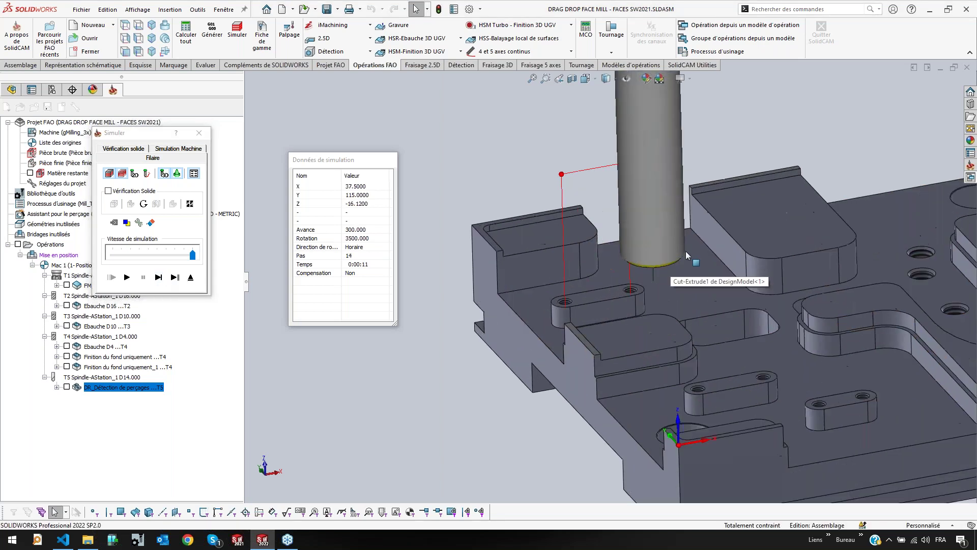
middle_click_drag(635, 294, 630, 286)
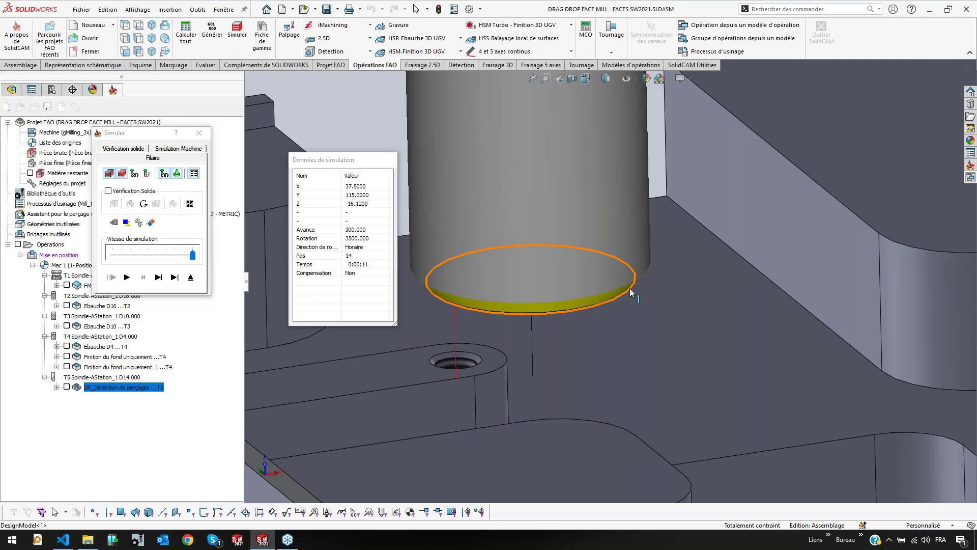
left_click(630, 288)
left_click(630, 288)
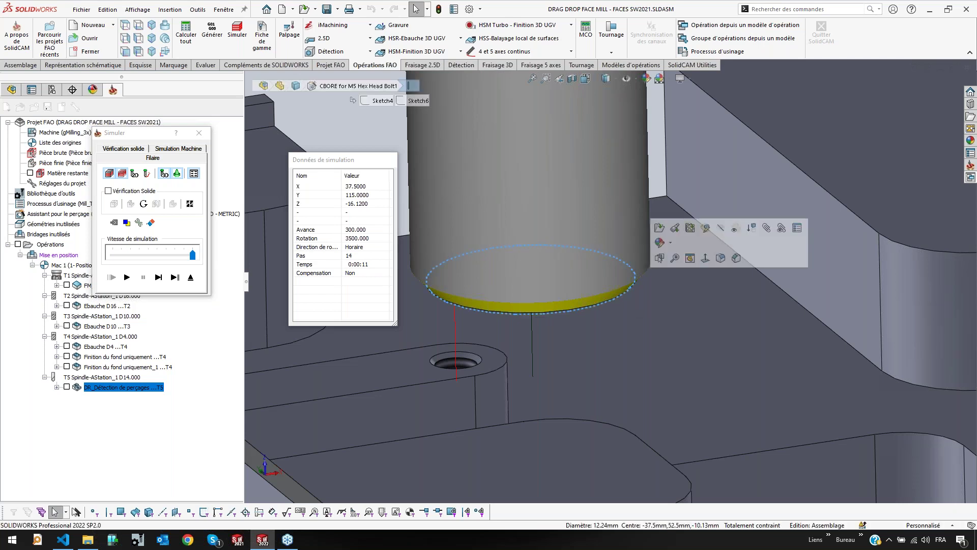
scroll(591, 264, "up", 5)
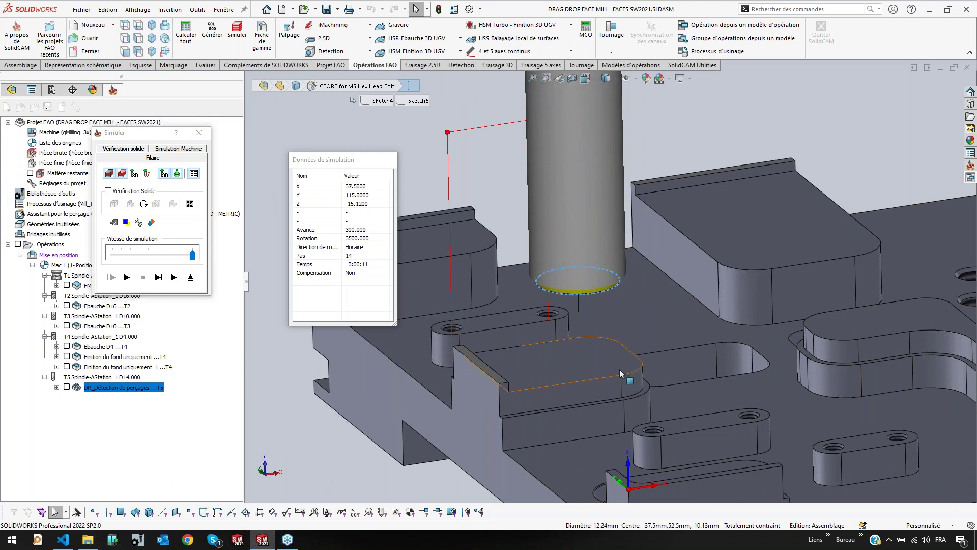
scroll(600, 348, "up", 4)
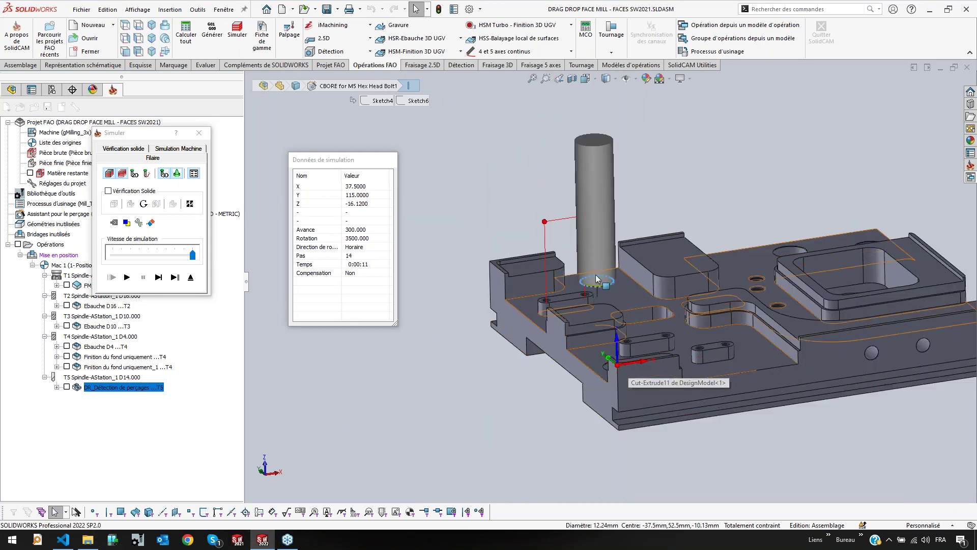
Step through the simulation of the 5 mm holes beside the large rectangular pocket to check the spot drilling there
key("f")
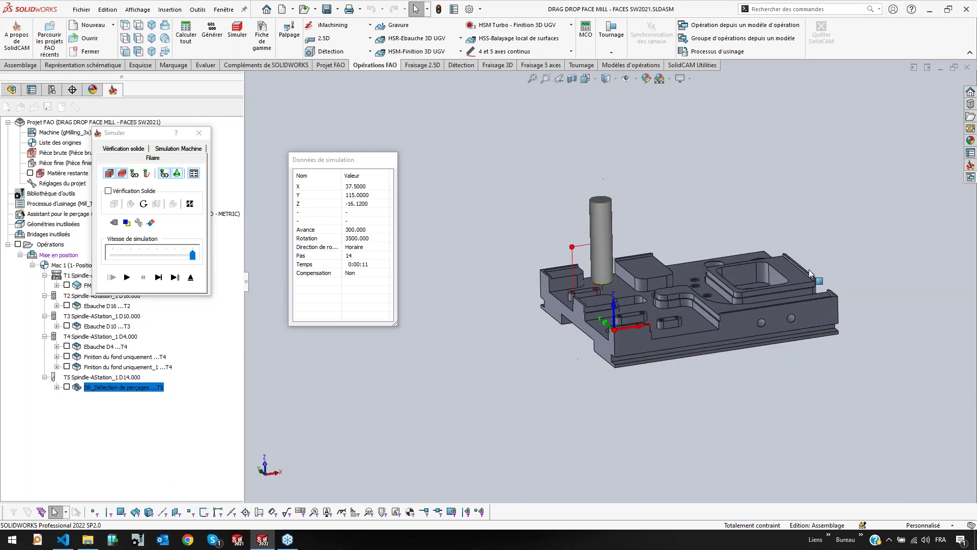
left_click(159, 278)
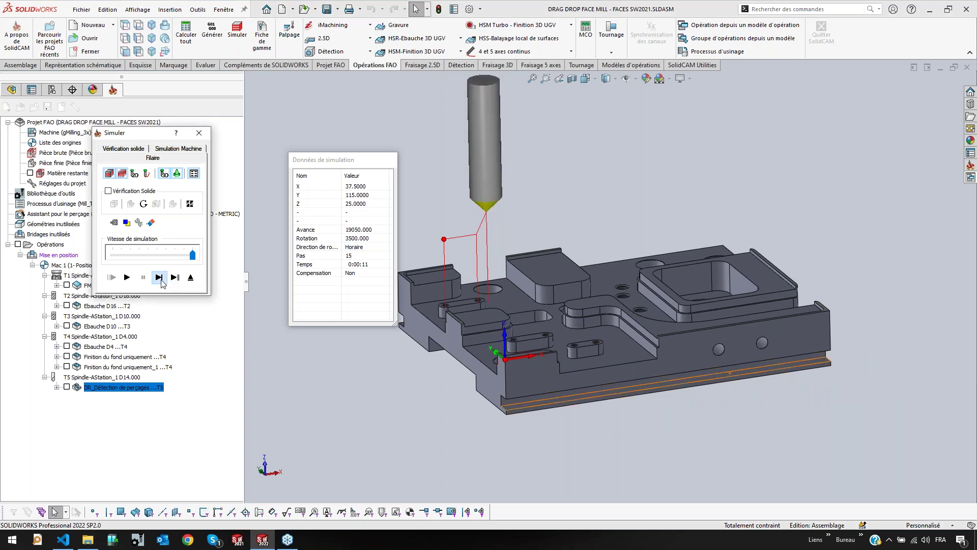
left_click(162, 280)
left_click(162, 279)
left_click(162, 280)
left_click(161, 280)
left_click(162, 280)
left_click(161, 280)
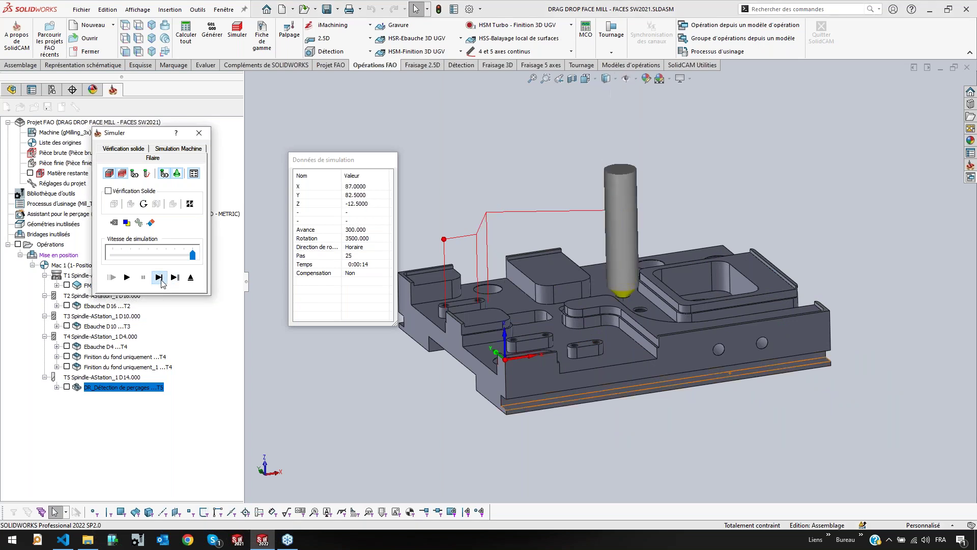
left_click(162, 280)
left_click(161, 280)
left_click(162, 280)
left_click(162, 280)
left_click(161, 280)
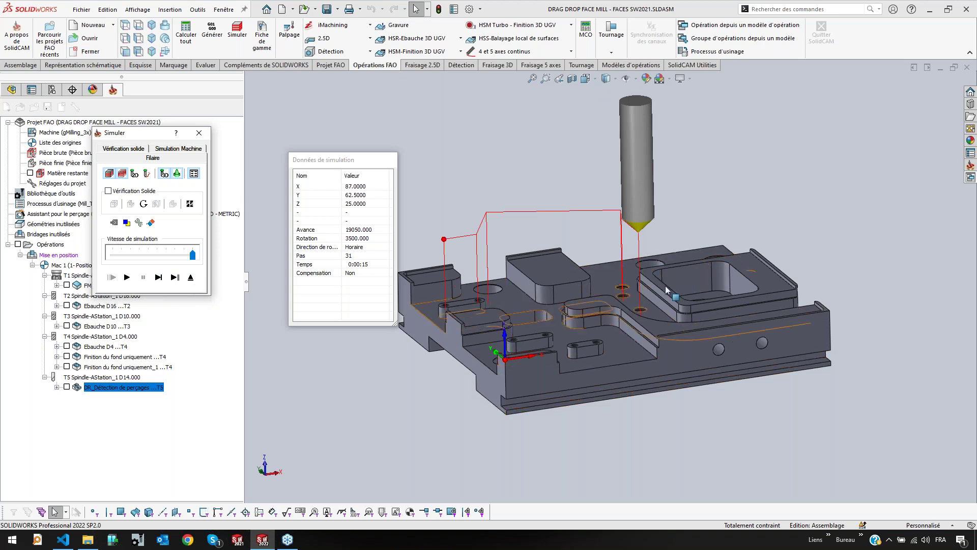
Exit the simulation, reopen the operation's hole depths, and apply the Diamètre (dv) depth type with 3.5 to the first M3 tapped hole
left_click(192, 278)
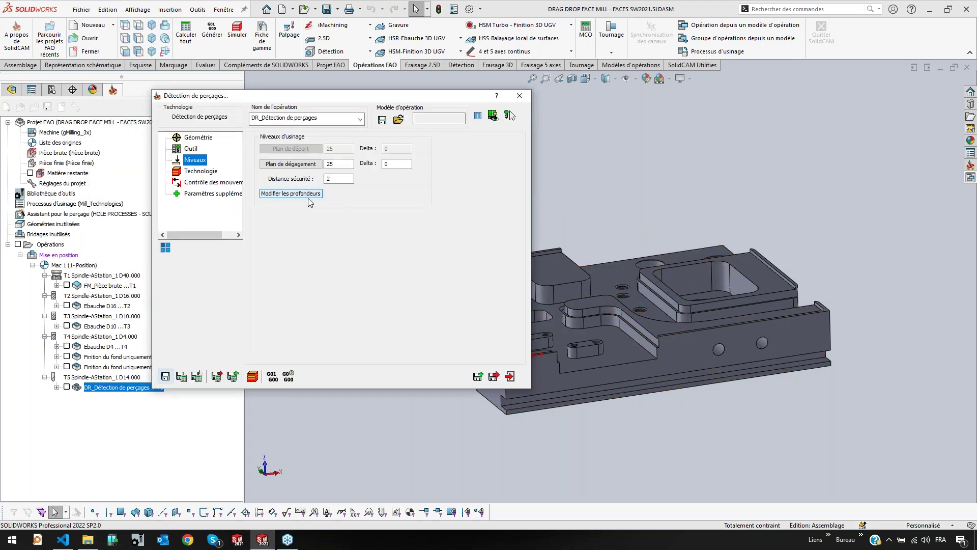
left_click(305, 194)
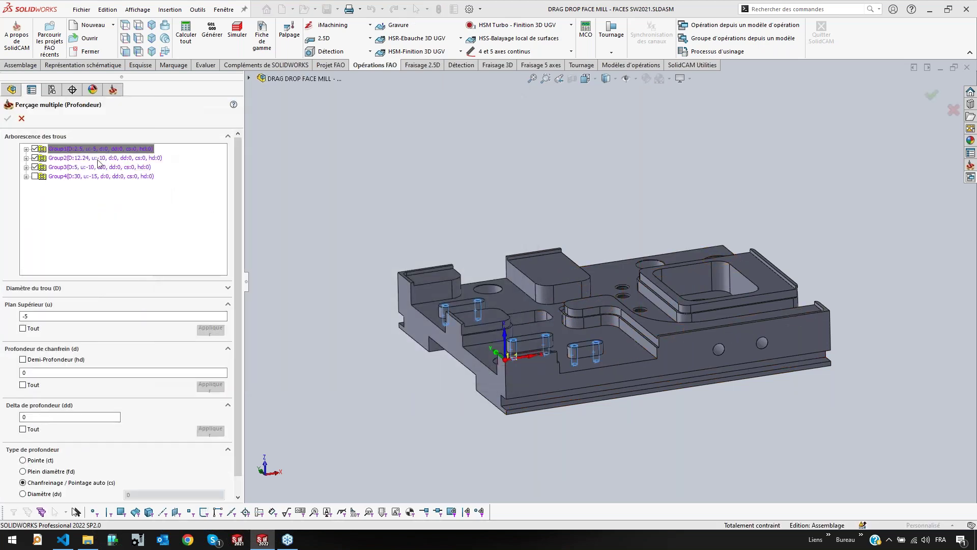
scroll(465, 295, "down", 10)
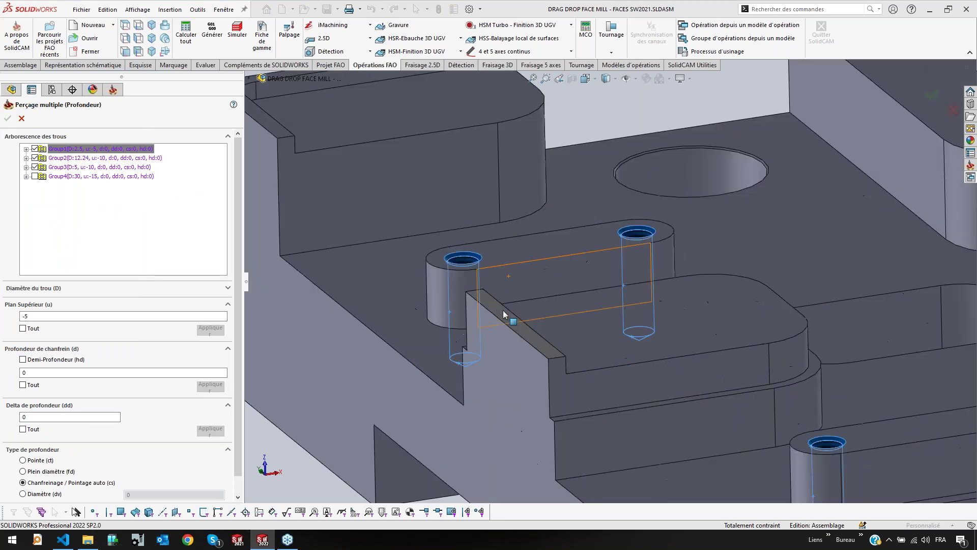
left_click(488, 208)
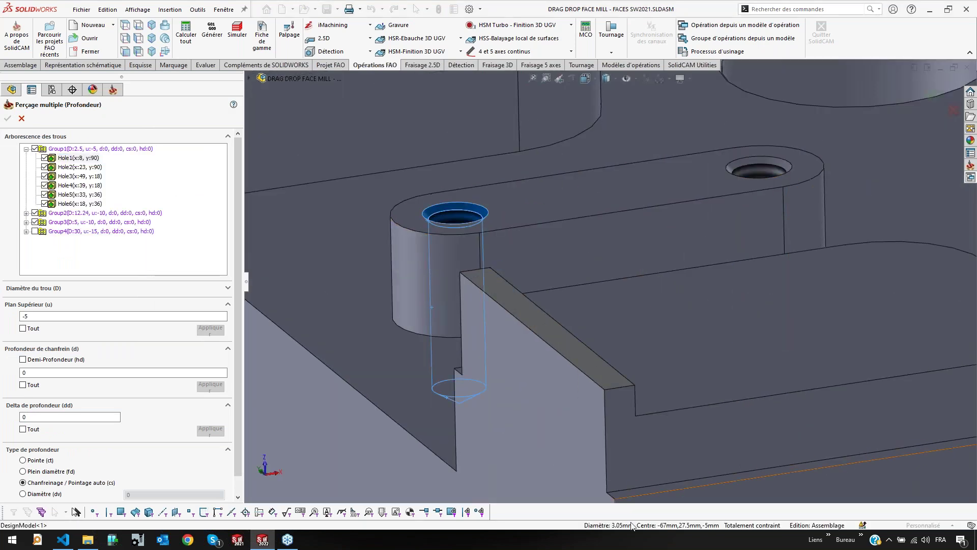
scroll(152, 432, "down", 1)
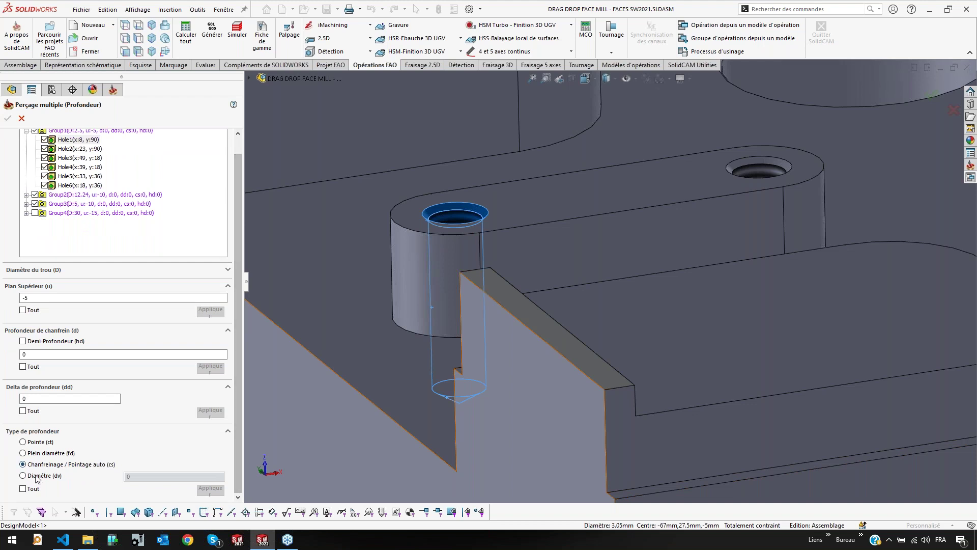
left_click(92, 477)
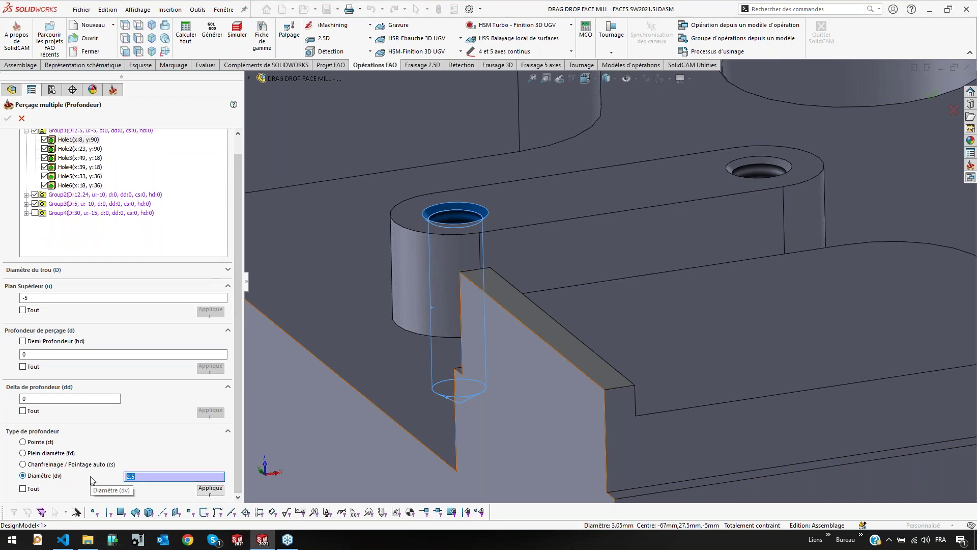
type("3")
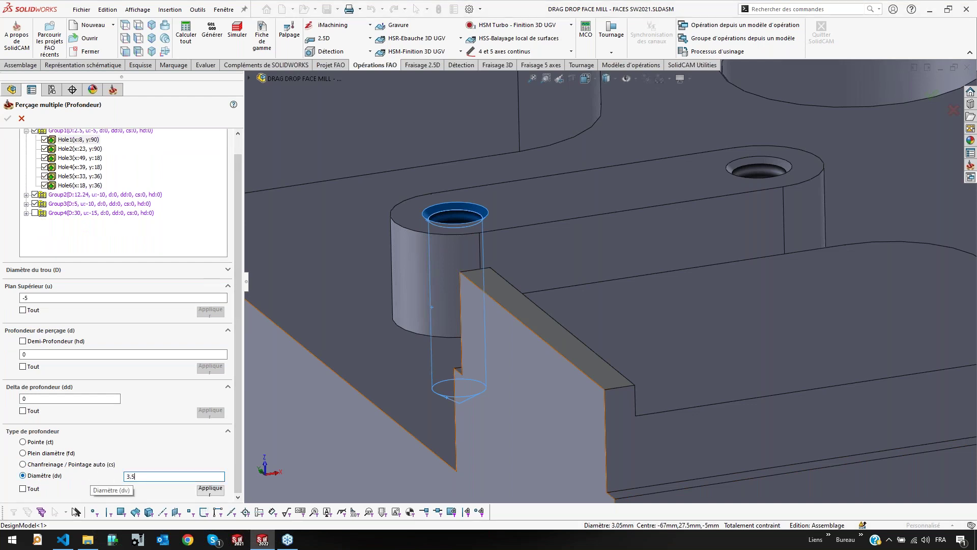
left_click(211, 491)
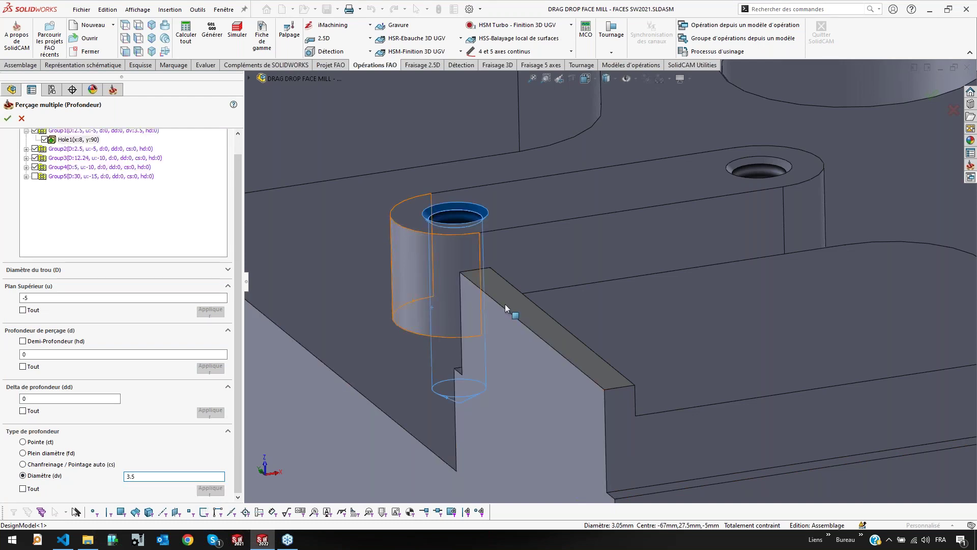
Correct the first tapped hole's Diamètre (dv) value to 3.05 to match its edge, and apply it
scroll(545, 260, "up", 3)
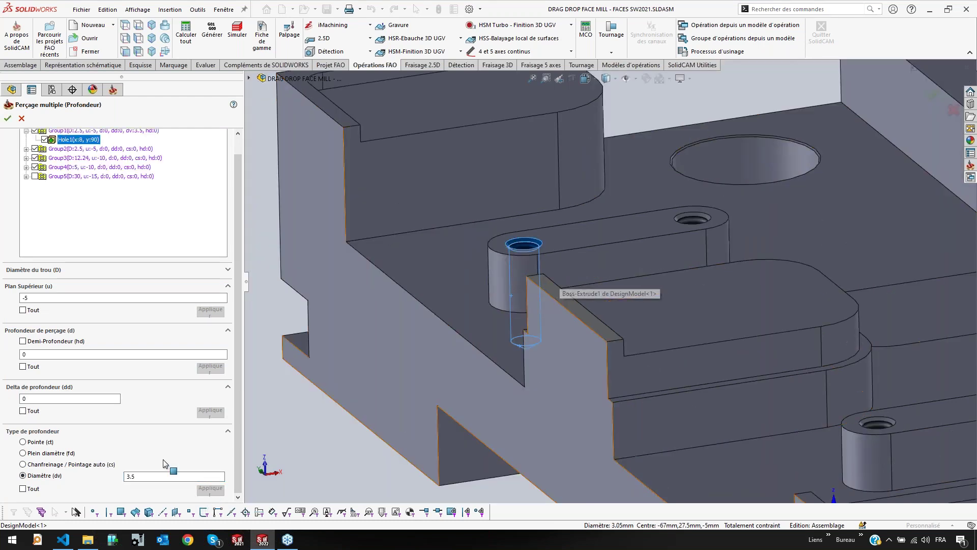
left_click(170, 474)
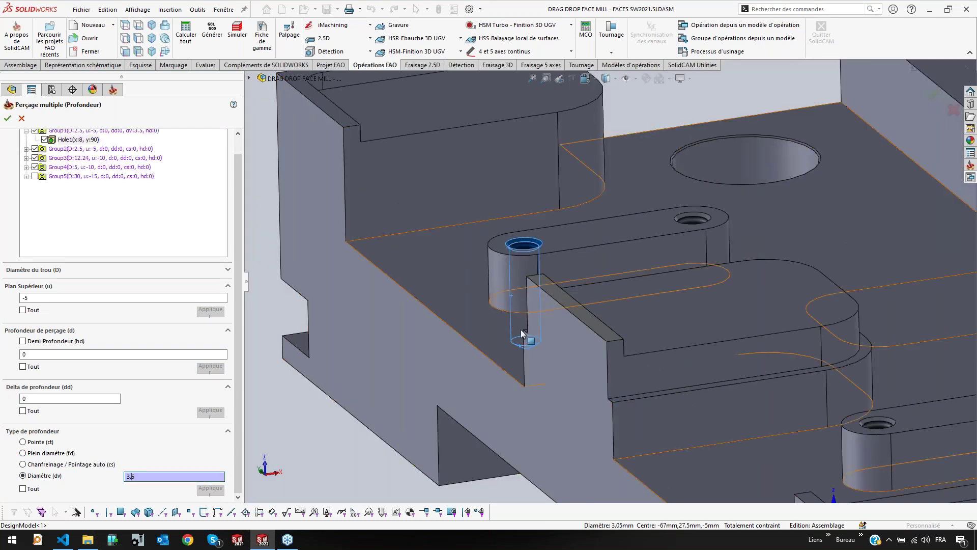
type("0")
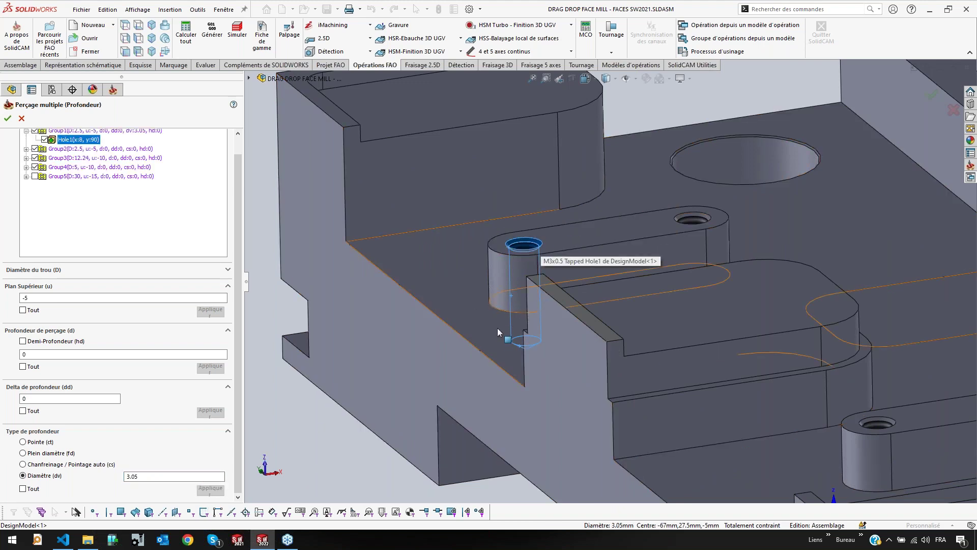
Apply the Diamètre (dv) depth type with 3.05 to the group of remaining 2.5 mm tapped holes
scroll(612, 279, "up", 5)
left_click(49, 152)
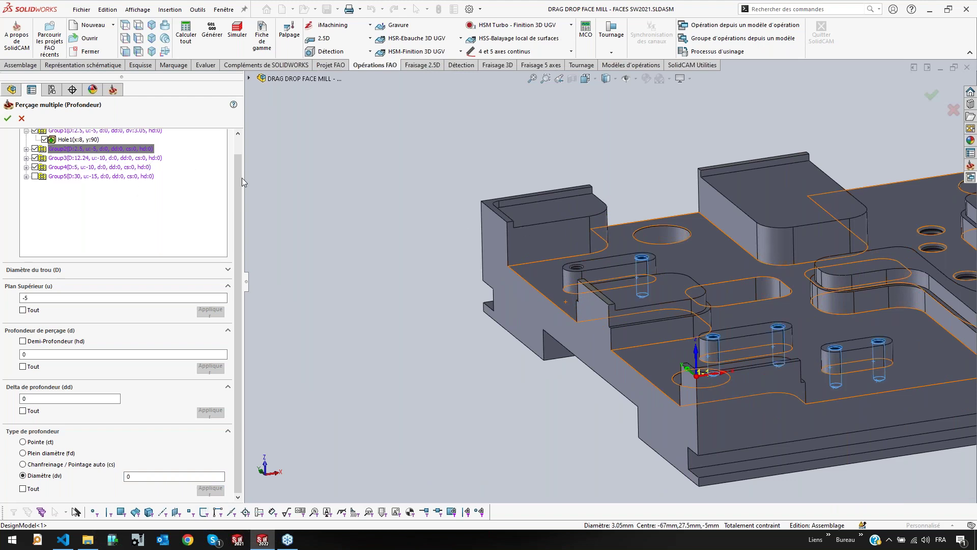
scroll(243, 178, "up", 1)
left_click(26, 149)
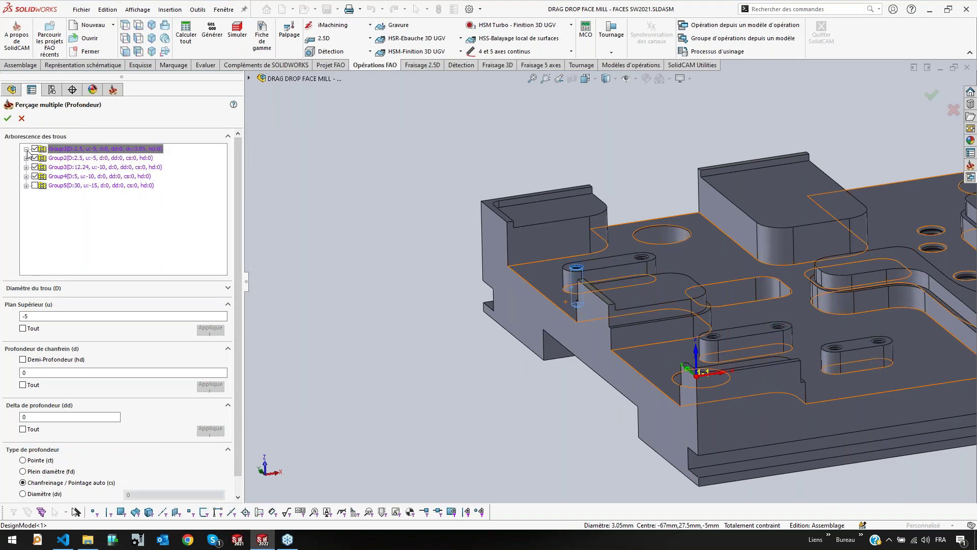
left_click(101, 159)
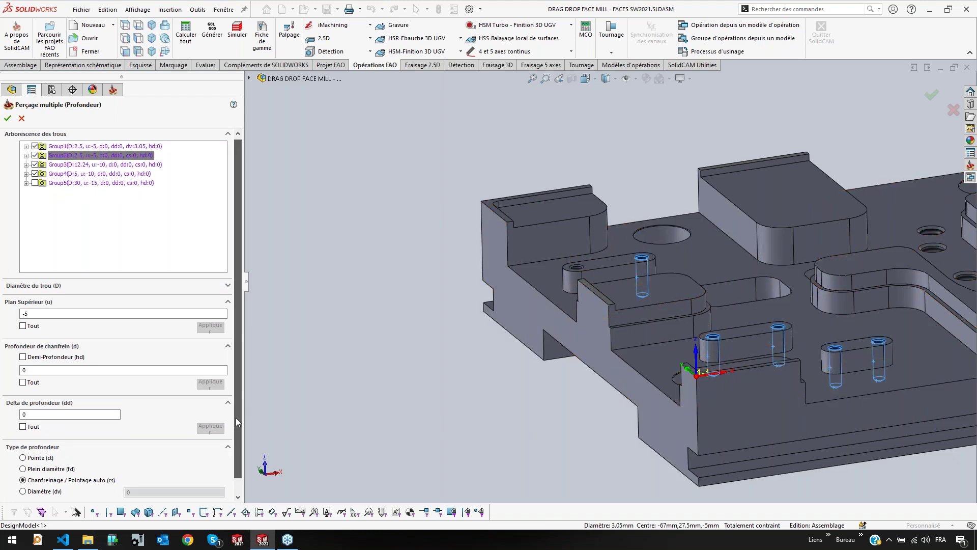
scroll(236, 418, "down", 1)
left_click(49, 478)
type("30")
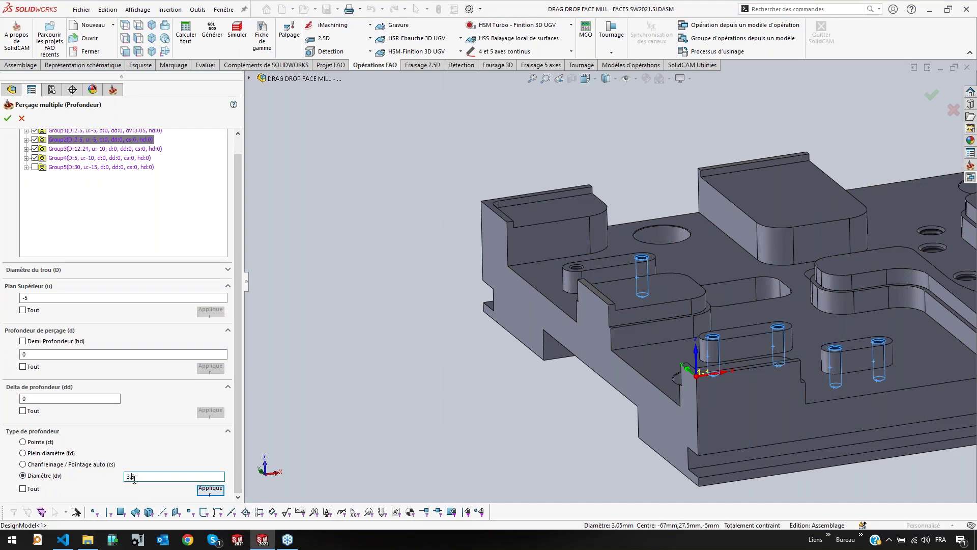
left_click(208, 495)
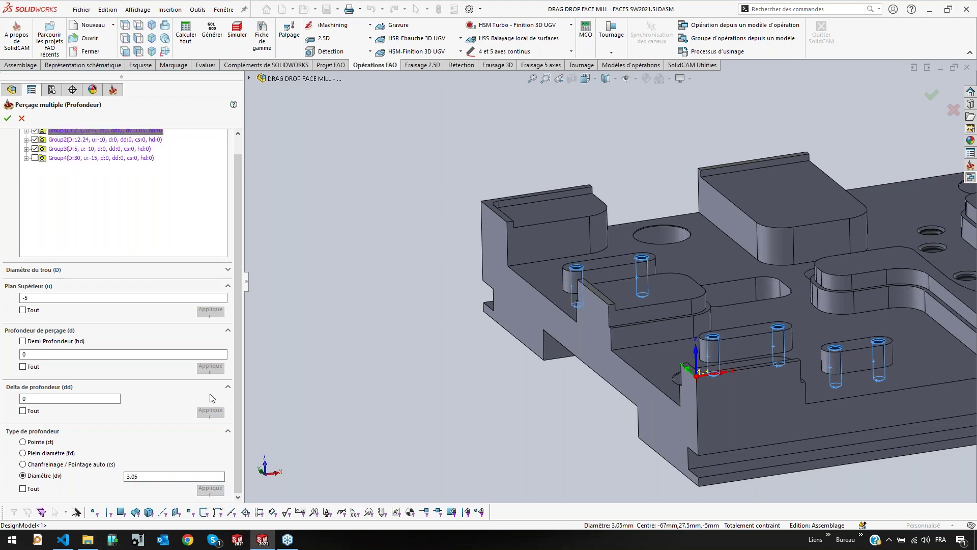
Apply the Diamètre (dv) depth type with a value of 8 to the 12.24 mm counterbored hole group
left_click(105, 139)
left_click_drag(684, 239, 133, 428)
left_click(57, 476)
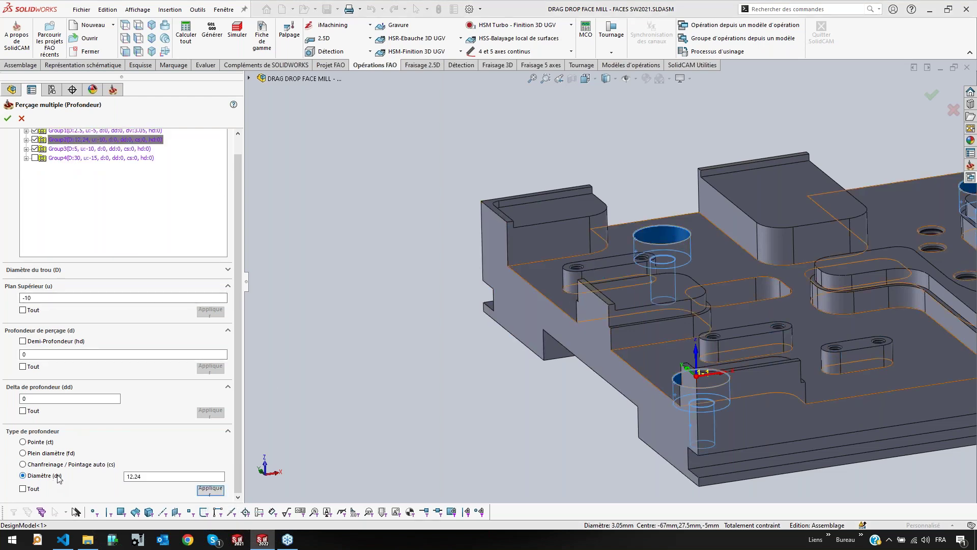
double_click(143, 477)
type("8")
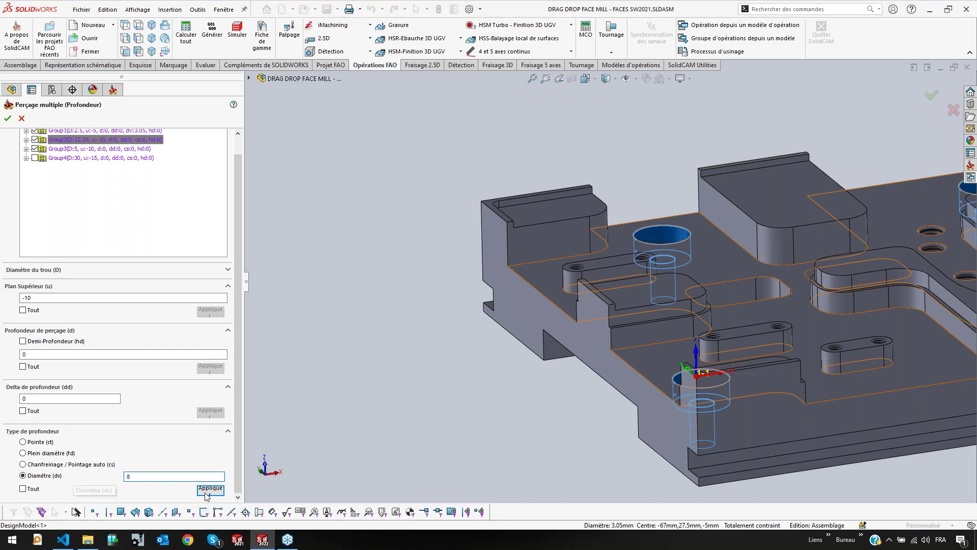
left_click(208, 492)
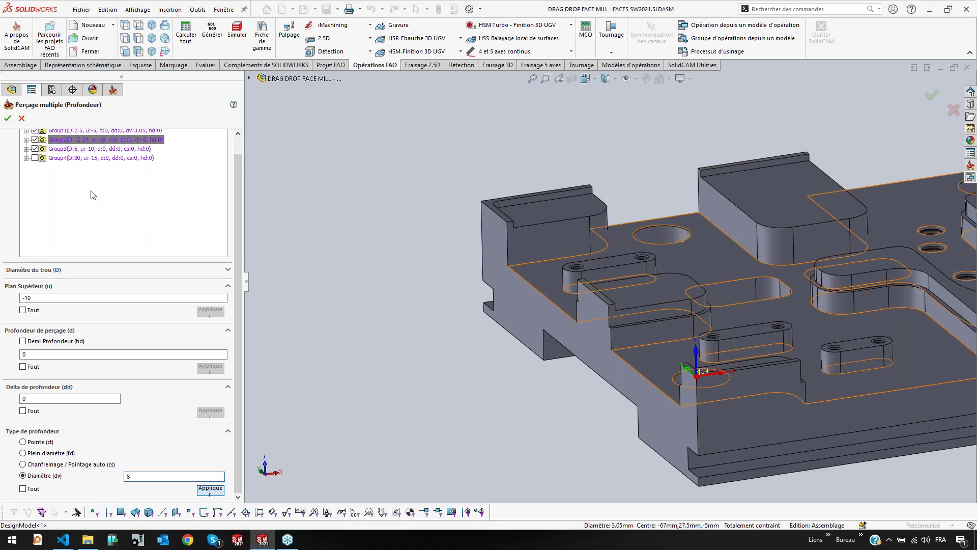
Apply the Diamètre (dv) depth type with 6.05 to the 5 mm hole group, matching its edge diameter, and confirm the depths
left_click(96, 157)
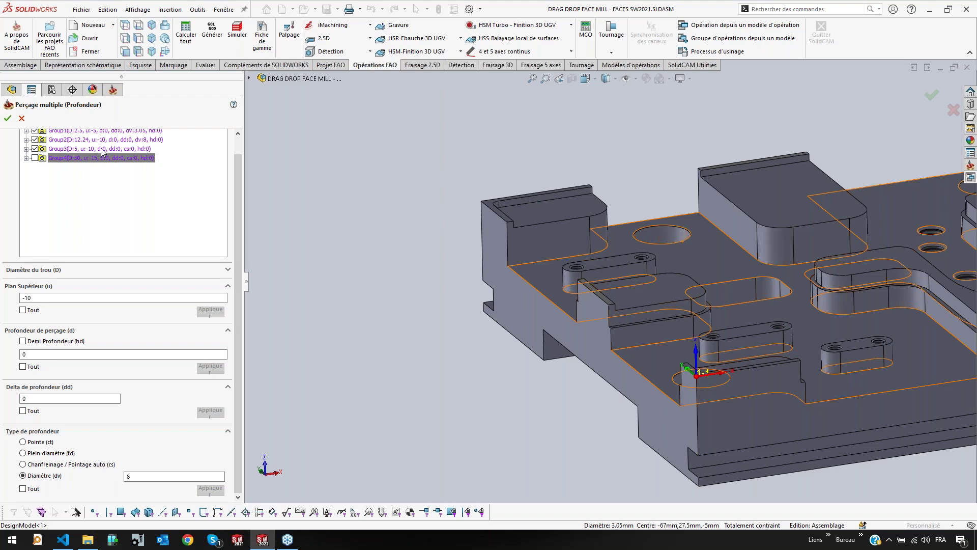
left_click(103, 149)
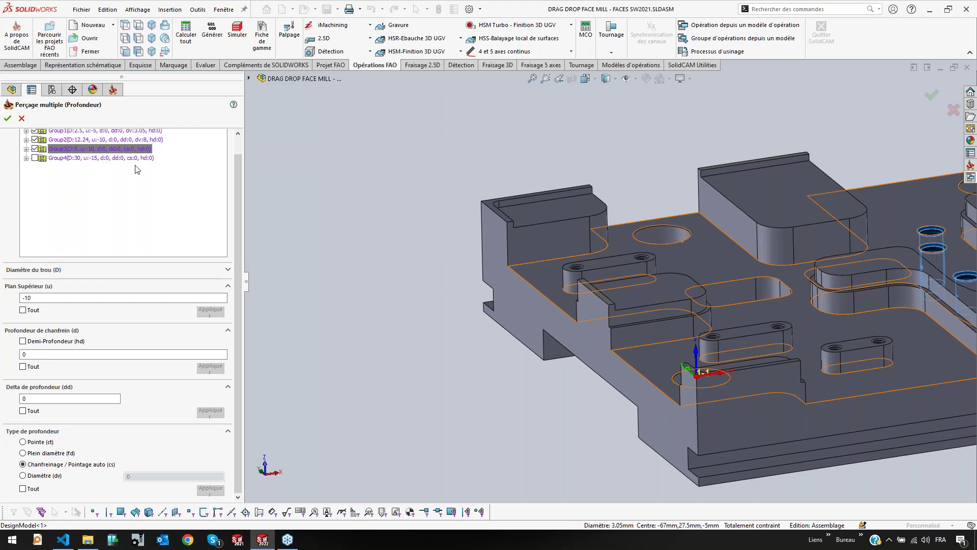
scroll(776, 272, "up", 2)
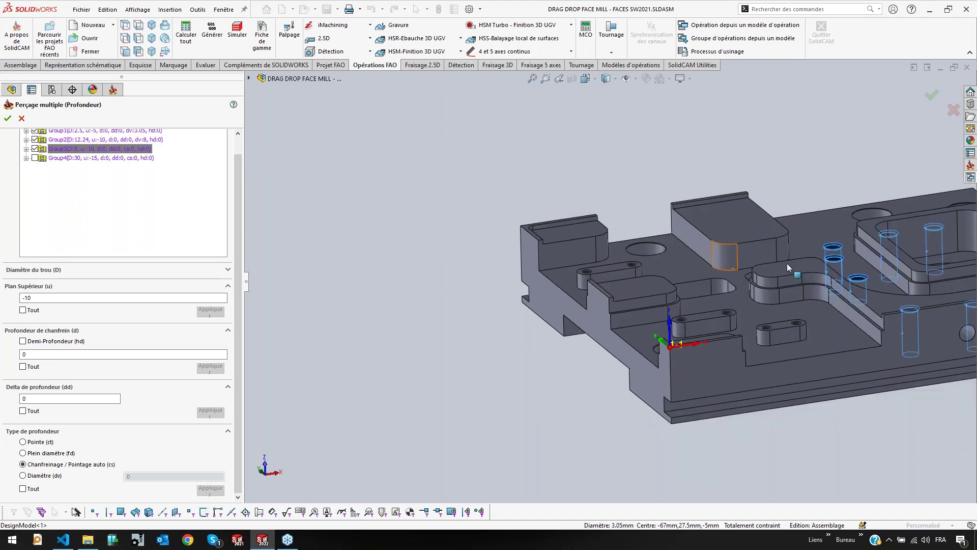
left_click(43, 476)
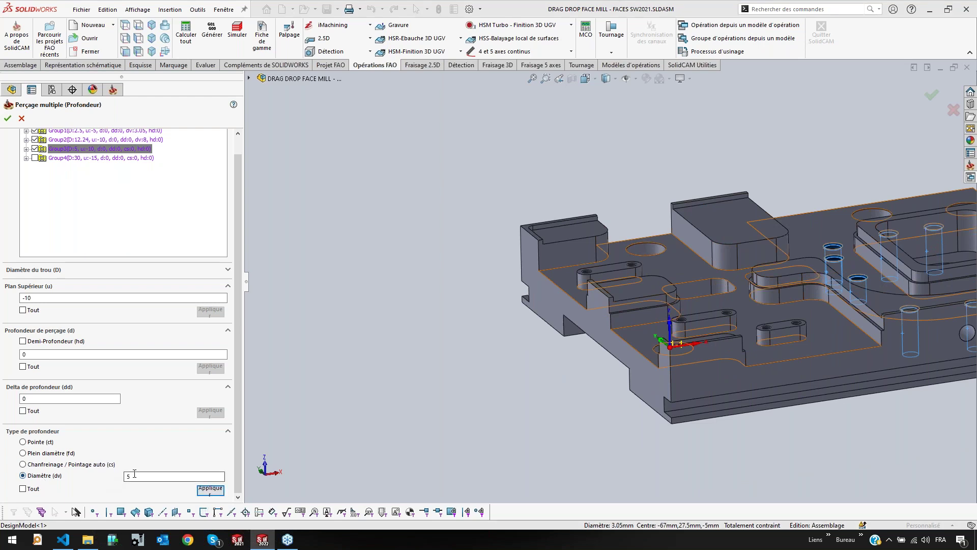
type("5")
scroll(834, 242, "down", 5)
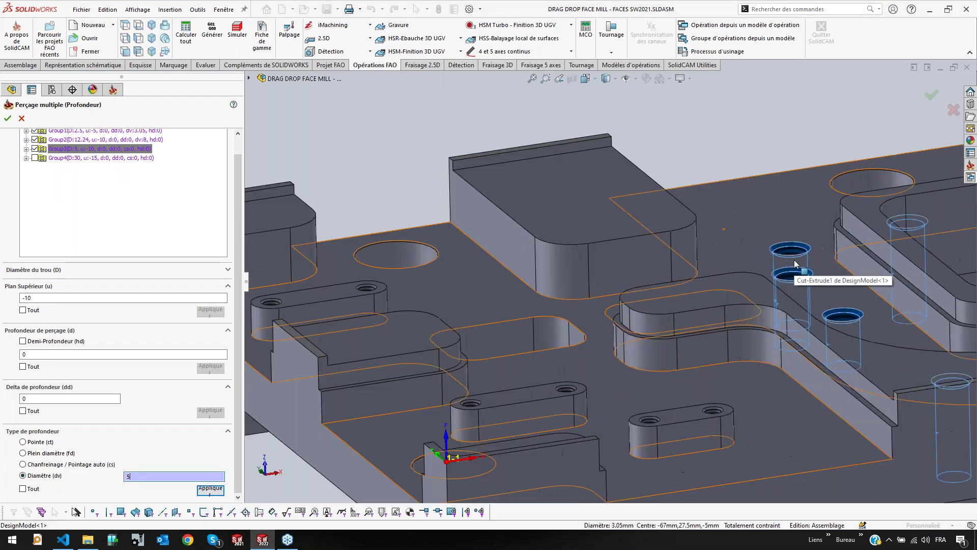
left_click(808, 246)
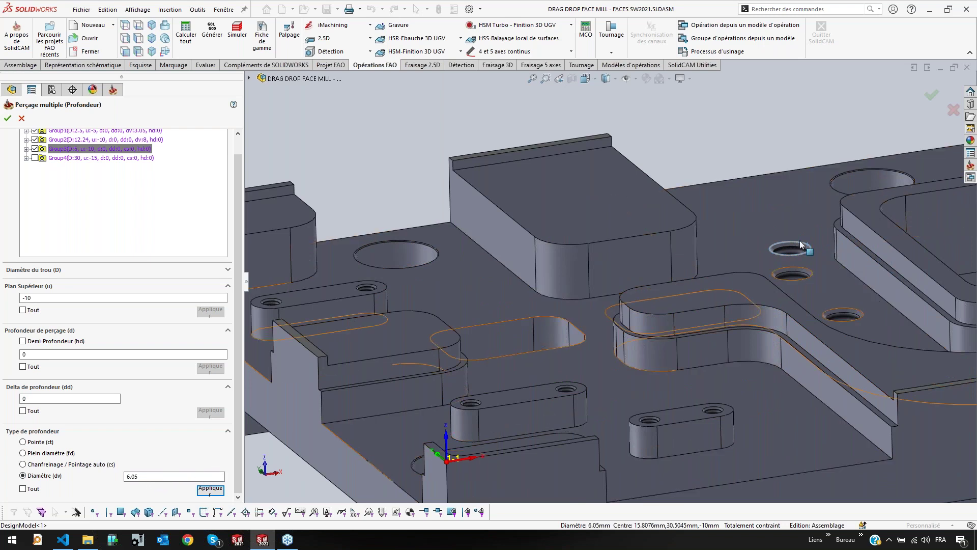
left_click(216, 493)
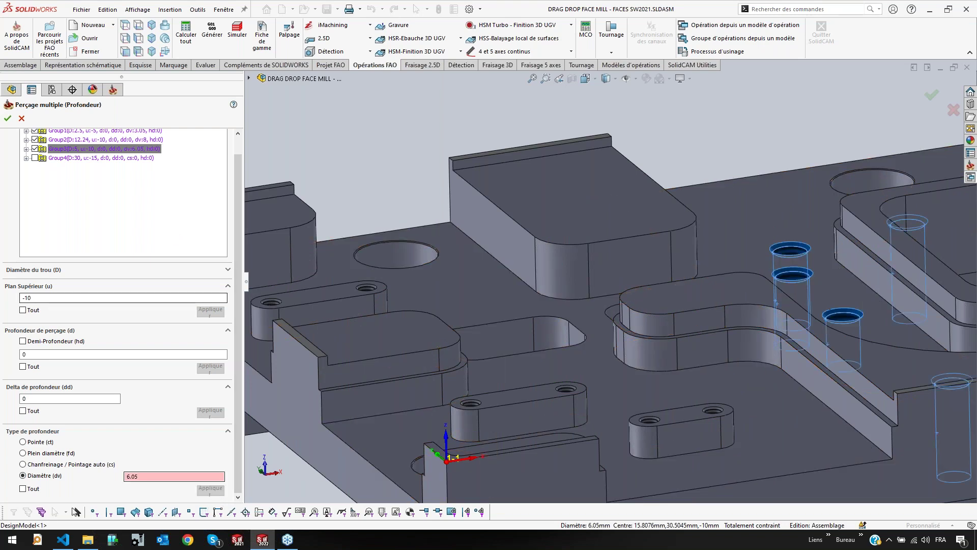
left_click(8, 117)
Simulate the updated operation in wireframe and examine the spot drill tip at full depth in the first tapped hole
left_click(253, 377)
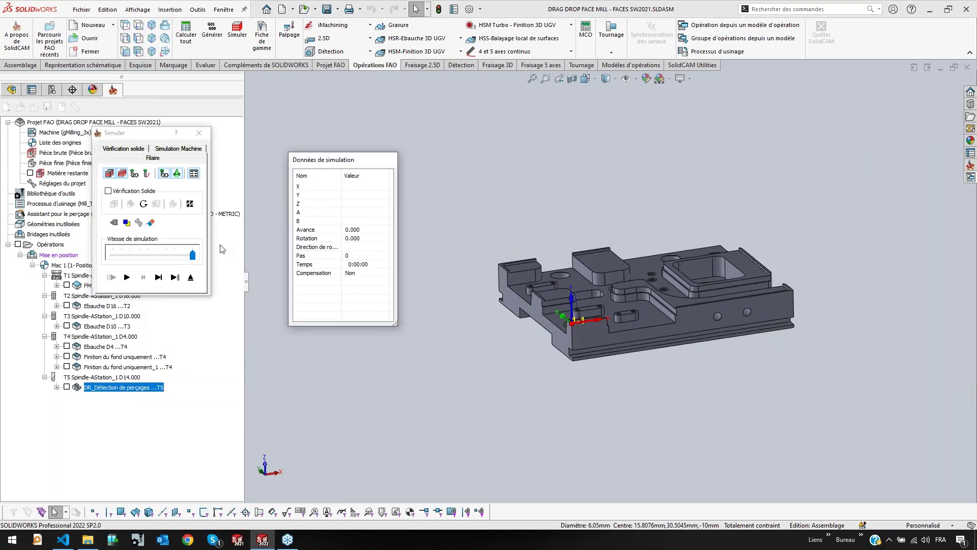
left_click(158, 277)
left_click(159, 278)
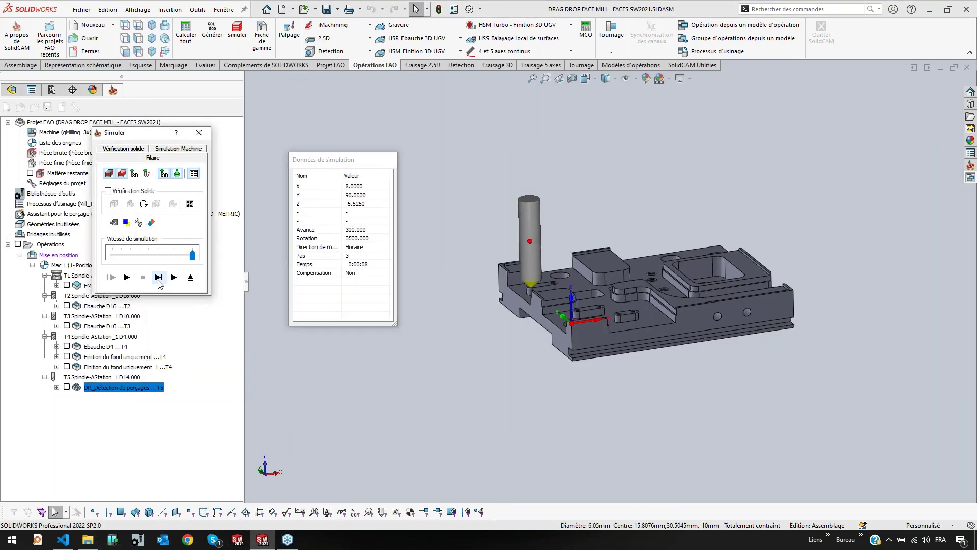
scroll(508, 356, "down", 10)
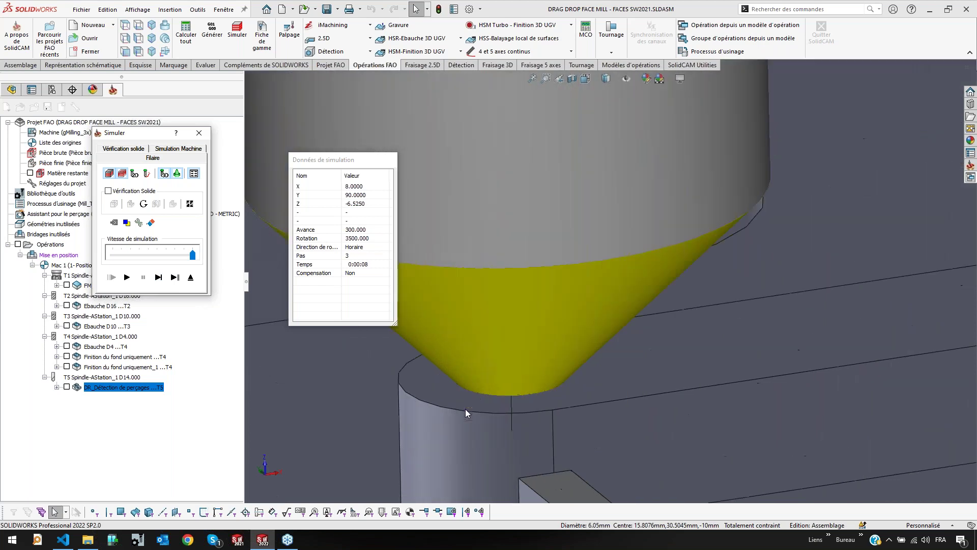
scroll(631, 372, "up", 10)
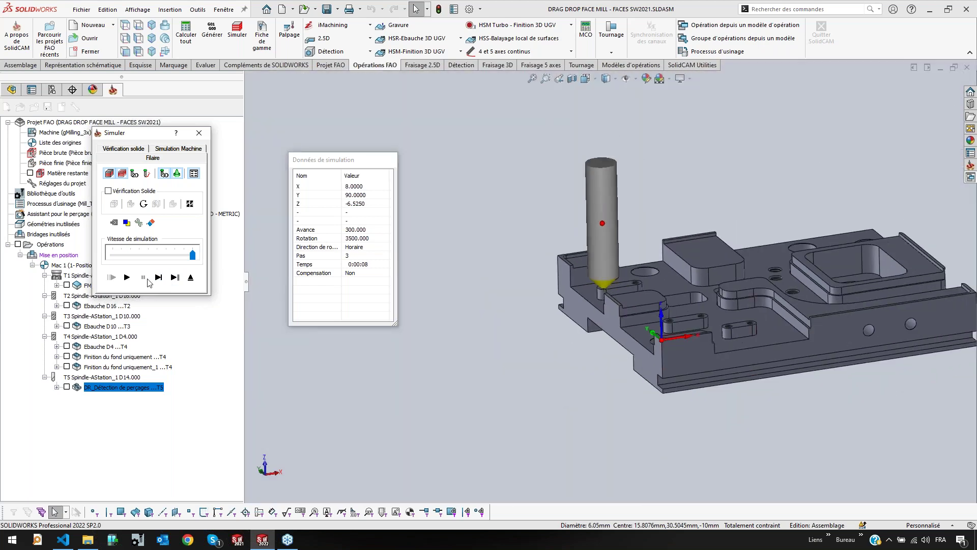
Step the simulation through the first counterbored hole and on to the 5 mm holes to check the spot drill's depth
left_click(159, 277)
left_click(159, 278)
left_click(159, 277)
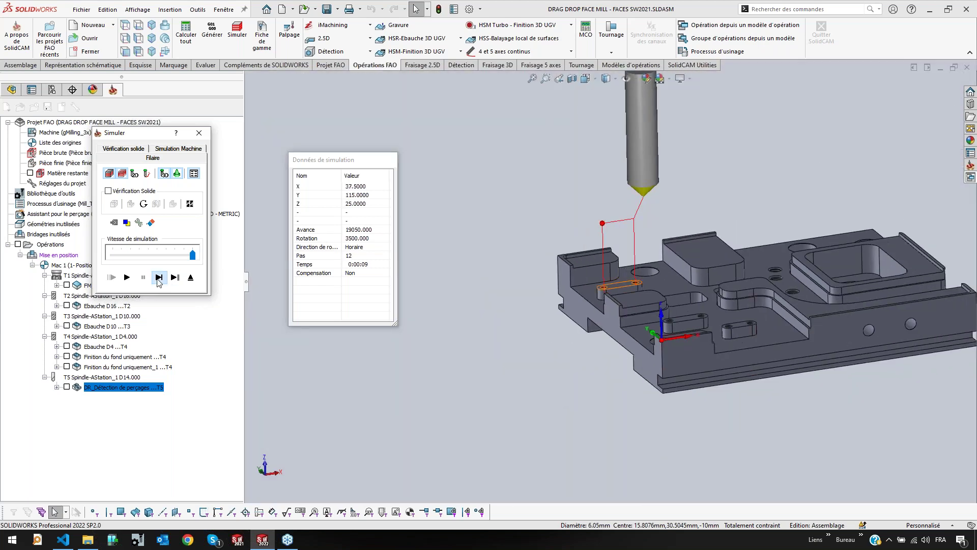
left_click(159, 277)
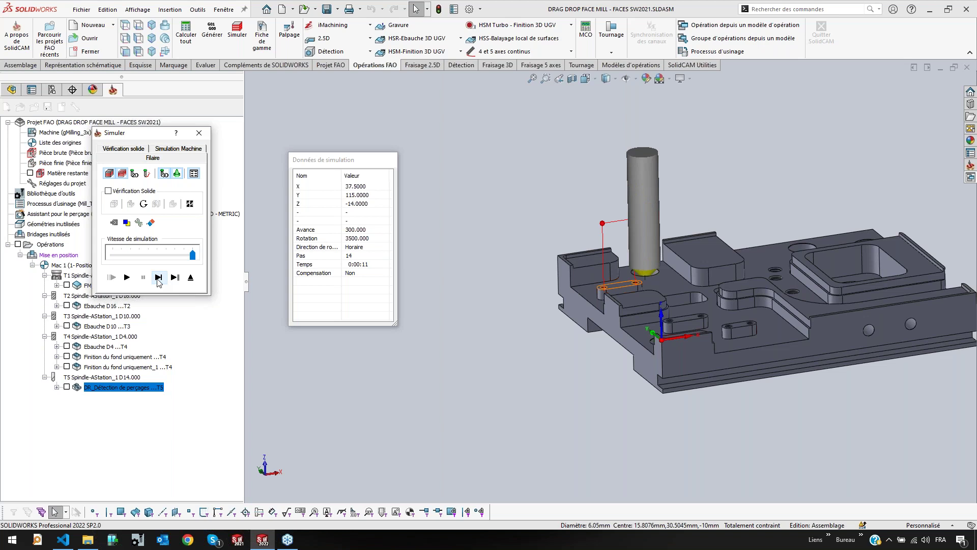
left_click(159, 278)
left_click(159, 277)
left_click(158, 277)
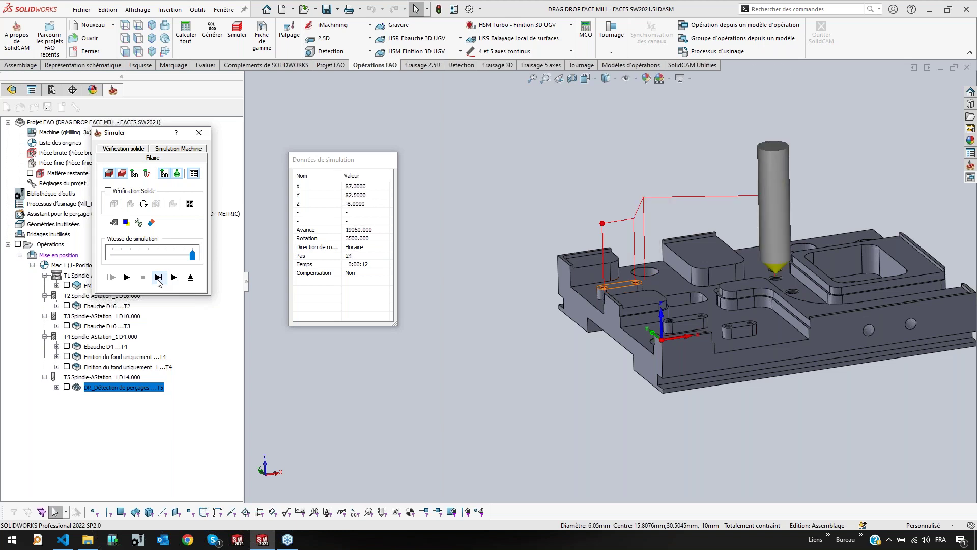
Play the simulation through to the end and inspect the complete spot drilling toolpath over the plate from above
left_click(127, 278)
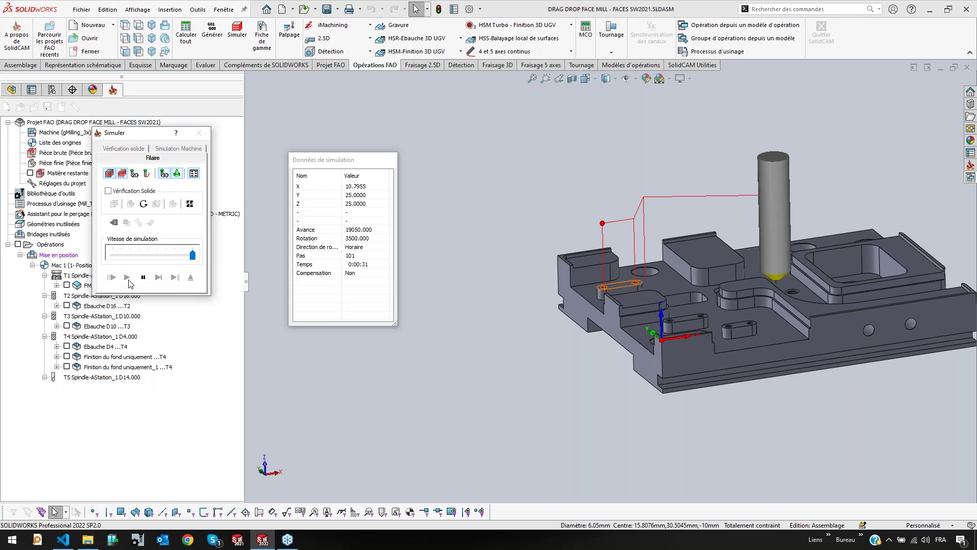
middle_click_drag(757, 314, 771, 239)
scroll(772, 255, "down", 2)
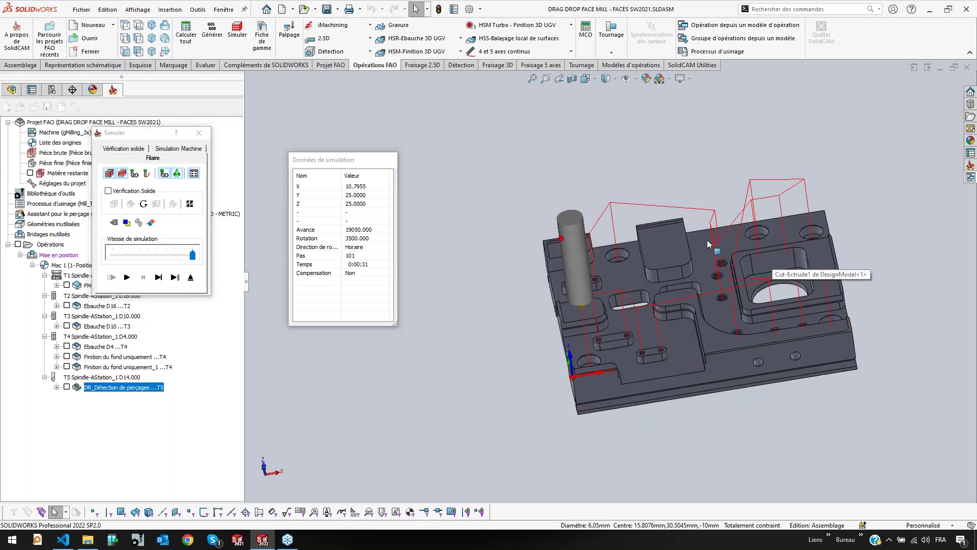
Rename the hole recognition operation to Pointages, save and calculate it, and duplicate it
left_click(336, 39)
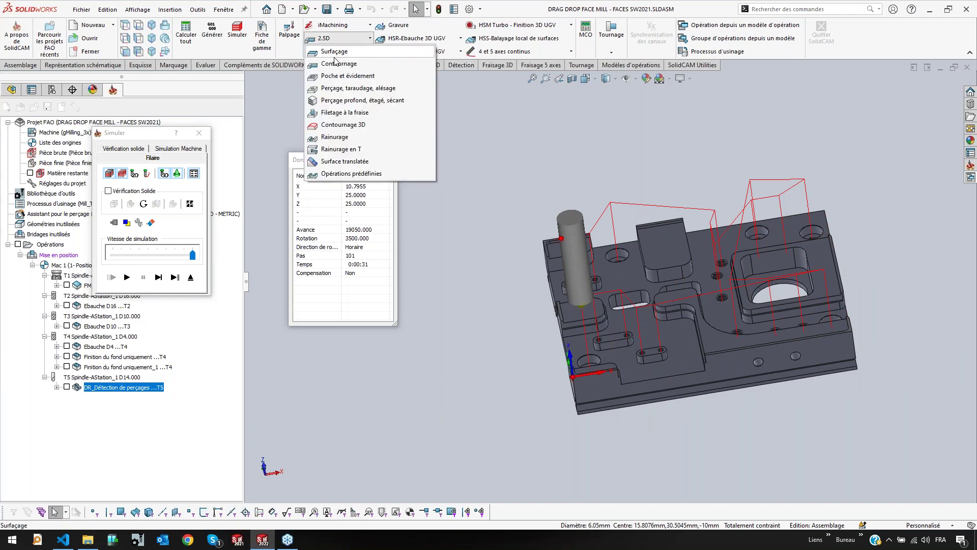
left_click(334, 96)
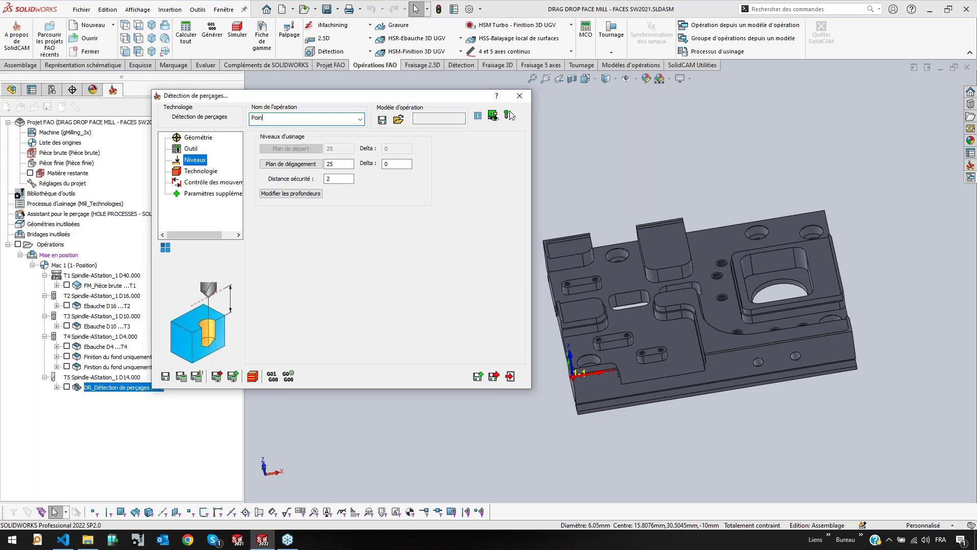
left_click(181, 376)
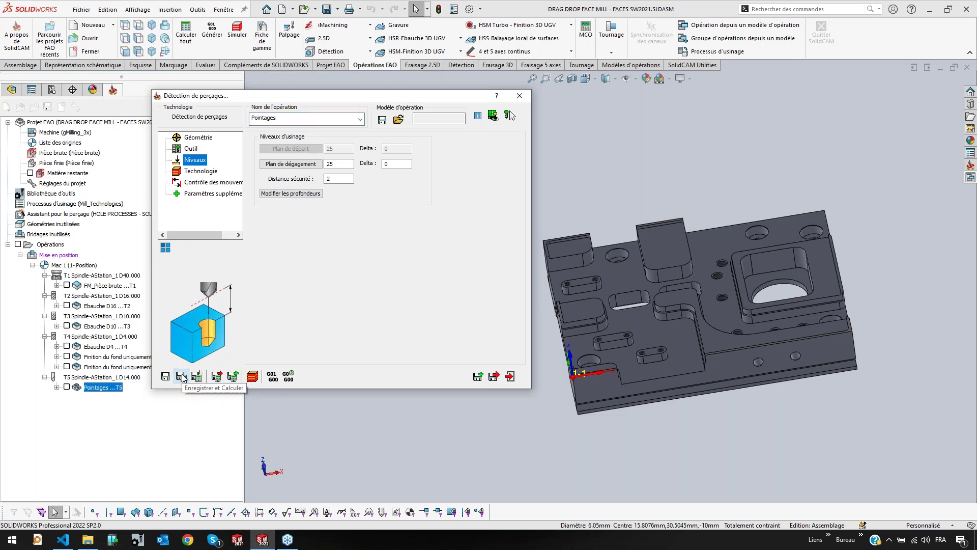
left_click(479, 377)
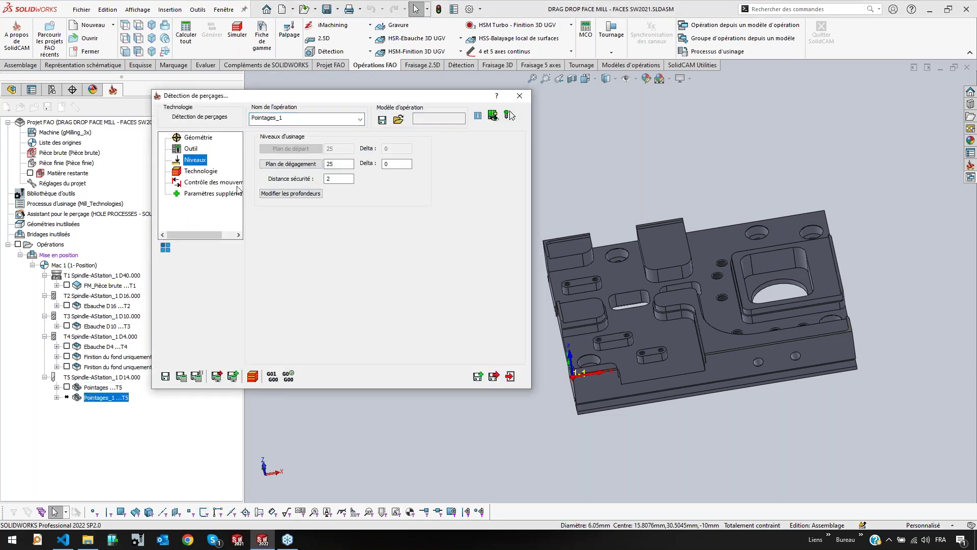
Start a new hole geometry for the copied operation and enable the hole depth and hole diameter filters
left_click(199, 138)
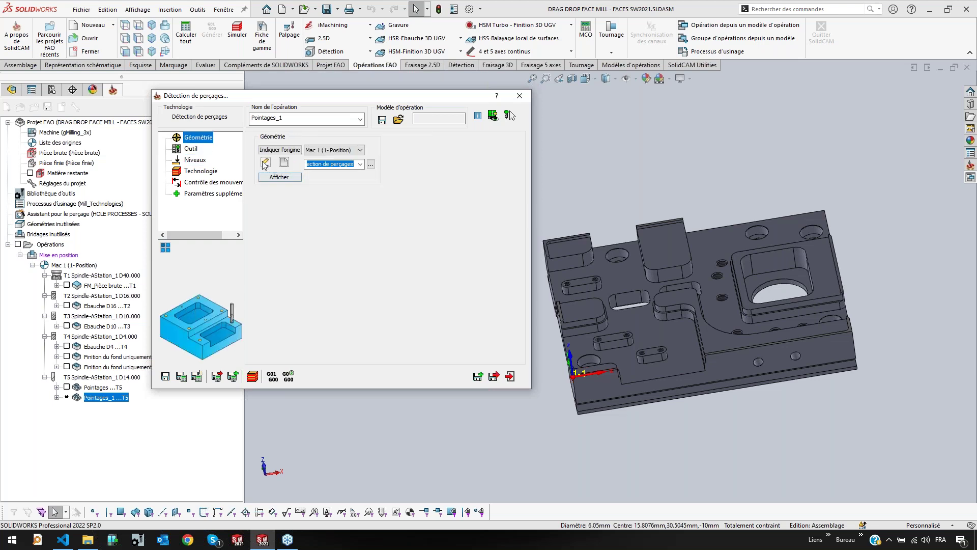
left_click(306, 343)
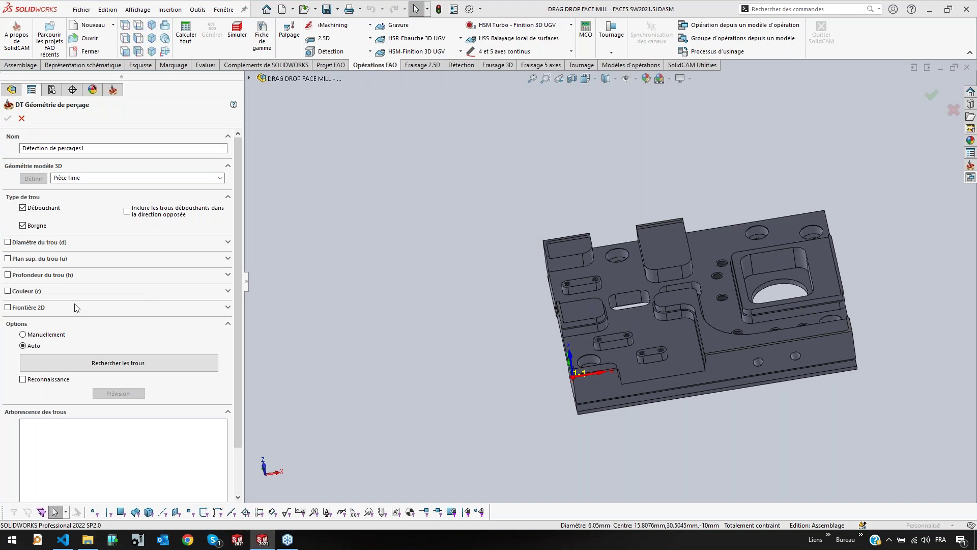
left_click(33, 277)
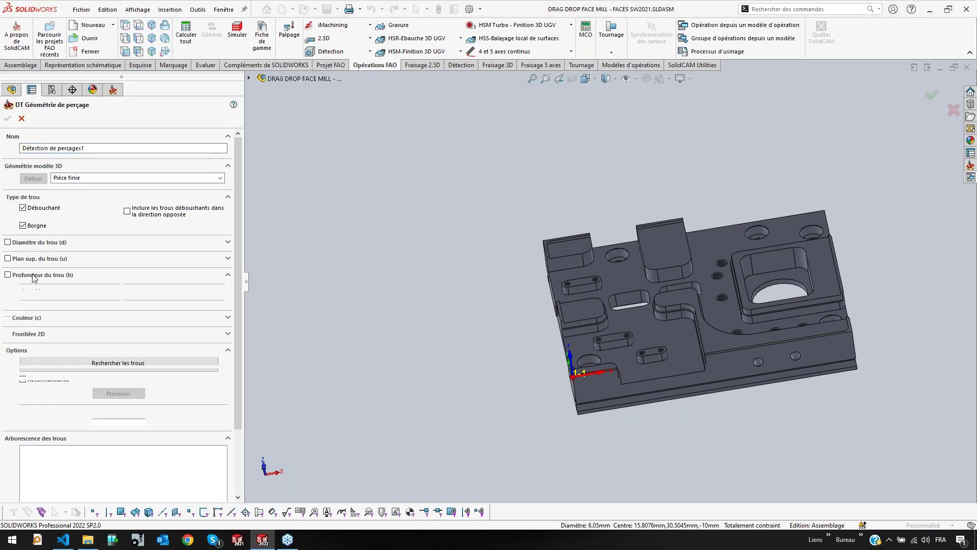
left_click(134, 287)
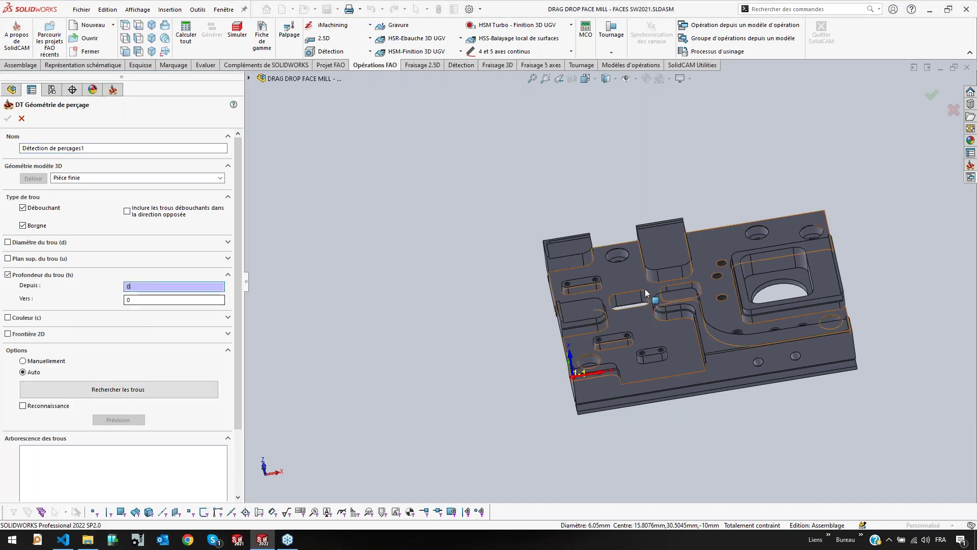
left_click(43, 243)
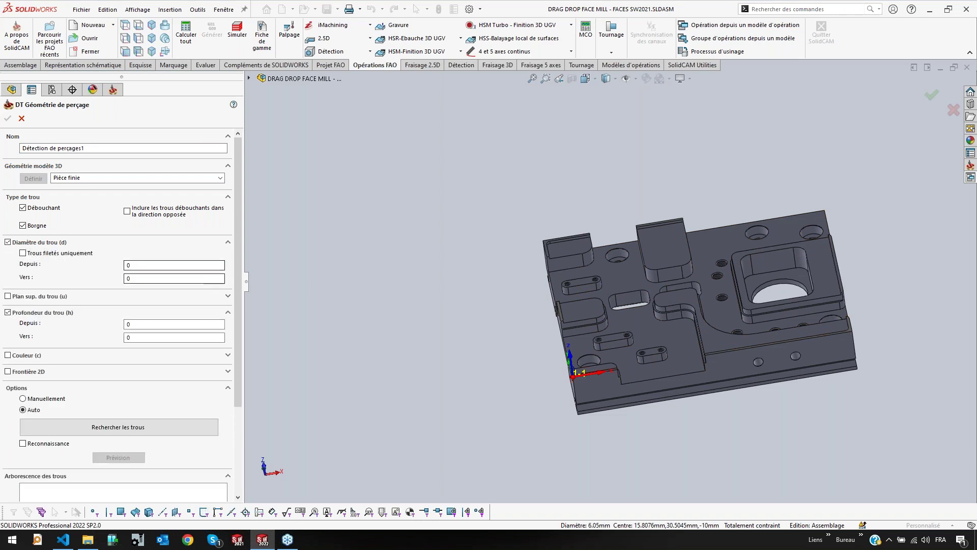
Try to search for holes with both diameter limits set to 2.5, picked from a small tapped hole's inner face, keeping the depth filter enabled
scroll(571, 298, "down", 6)
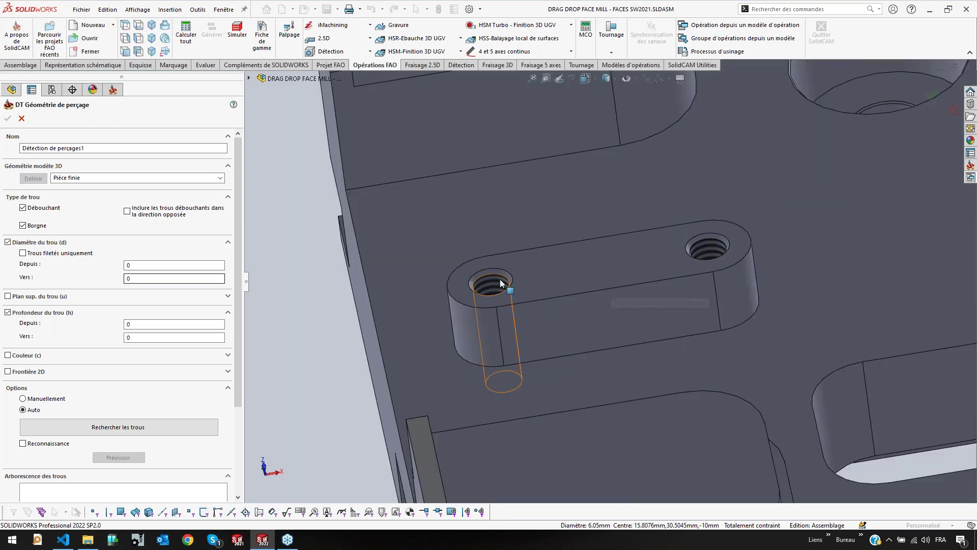
left_click(487, 286)
left_click_drag(193, 257, 196, 264)
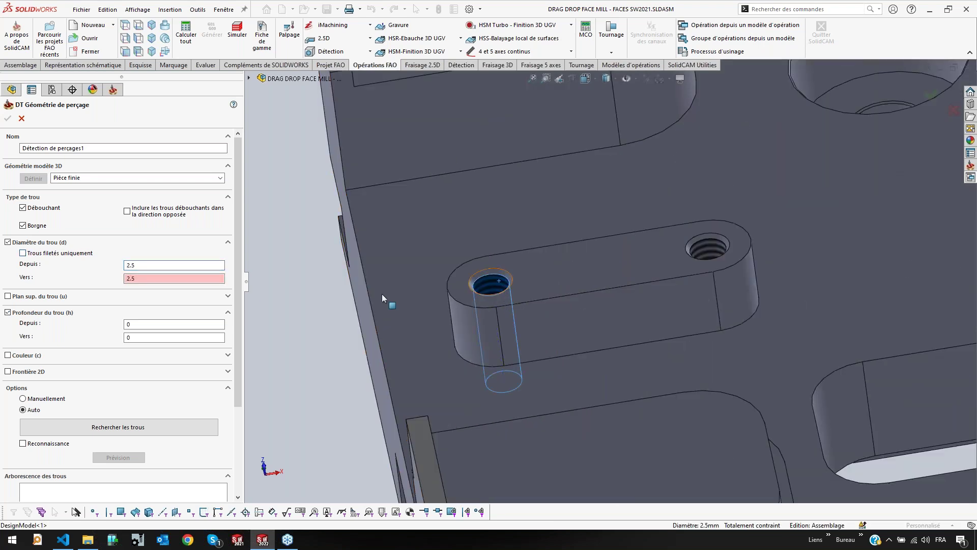
scroll(549, 336, "up", 5)
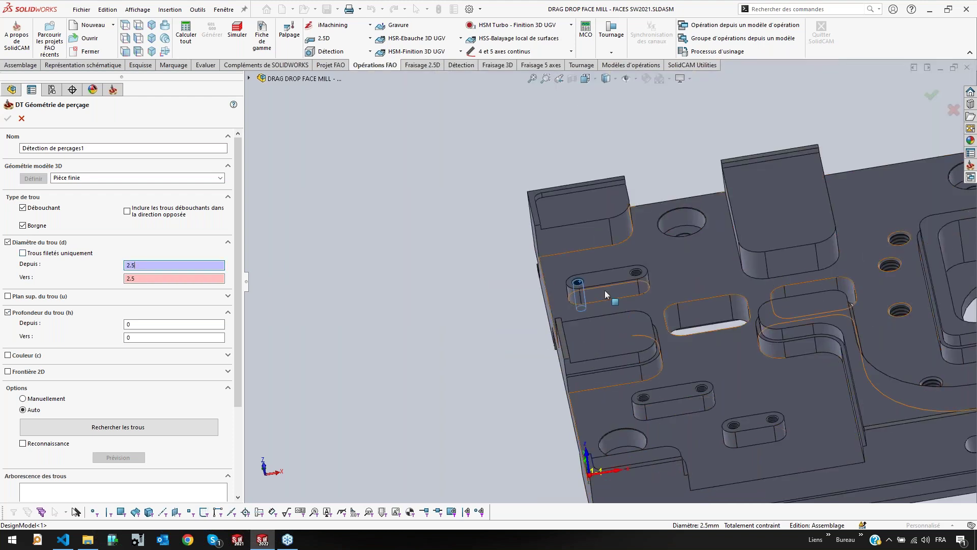
scroll(580, 280, "down", 2)
key("Tab")
scroll(584, 276, "down", 1)
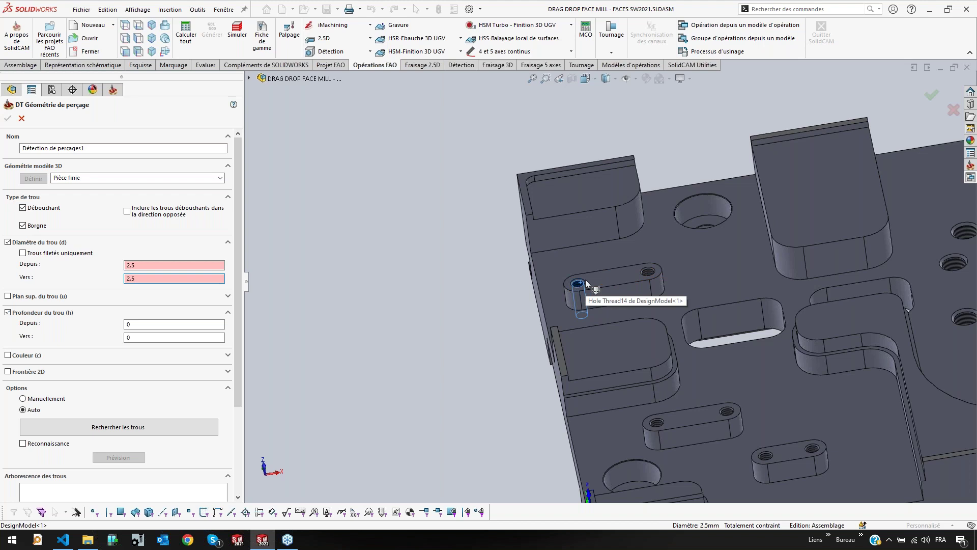
scroll(570, 320, "up", 5)
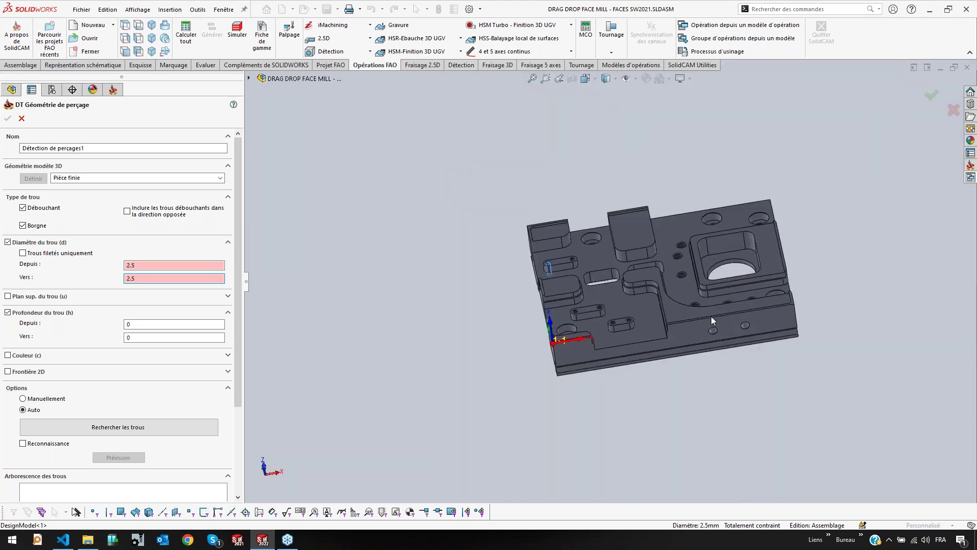
scroll(711, 316, "down", 3)
left_click(119, 428)
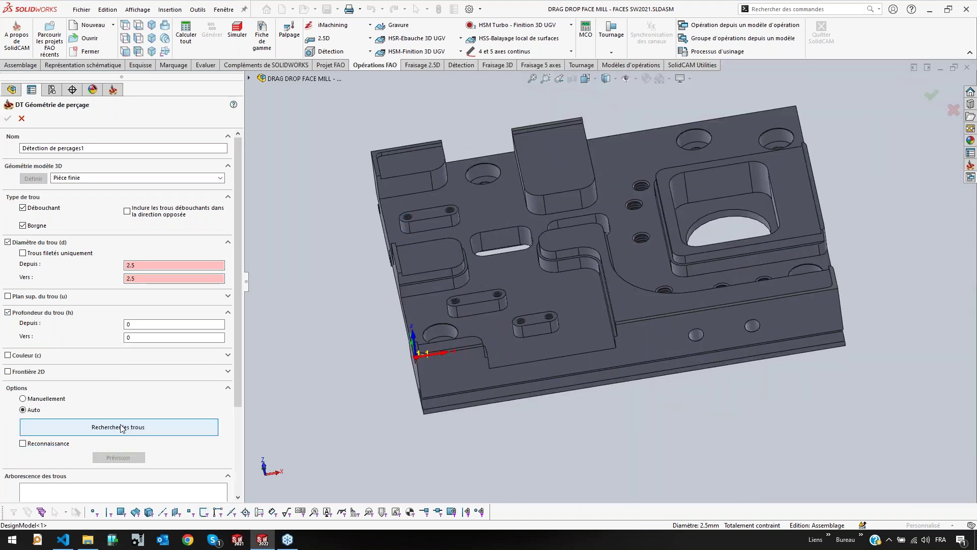
Try to search for holes with both diameter limits set to 3.05, picked from the M3 tapped hole's upper edge
scroll(446, 222, "down", 2)
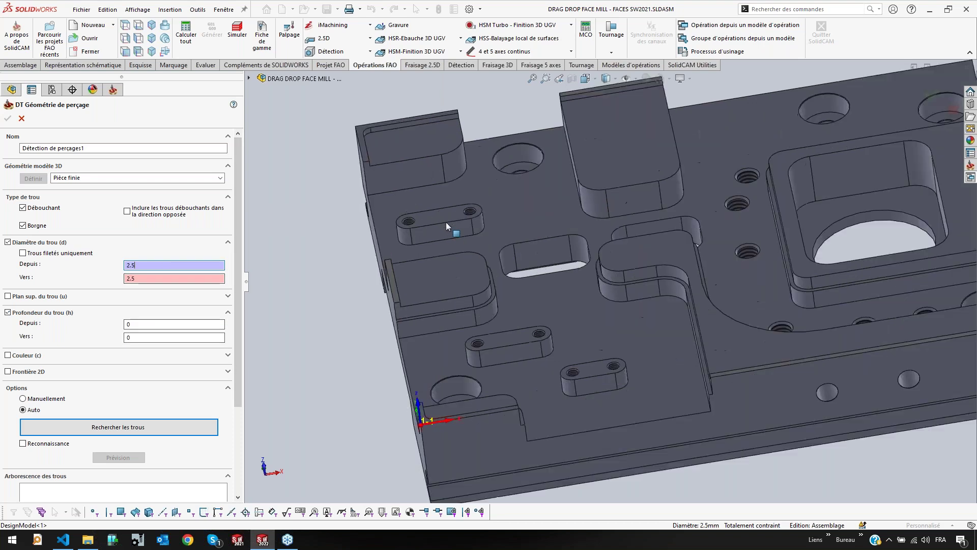
scroll(445, 221, "down", 6)
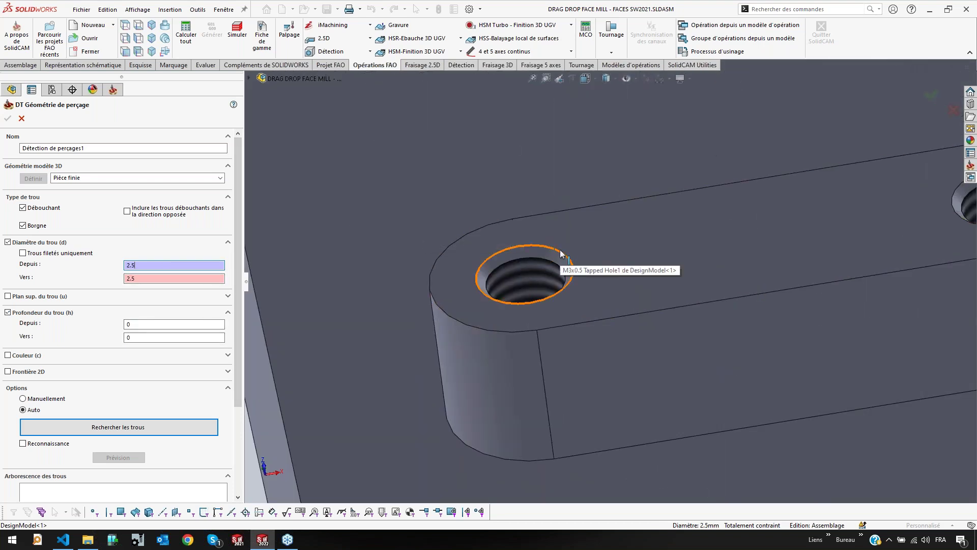
left_click(562, 253)
scroll(503, 273, "up", 8)
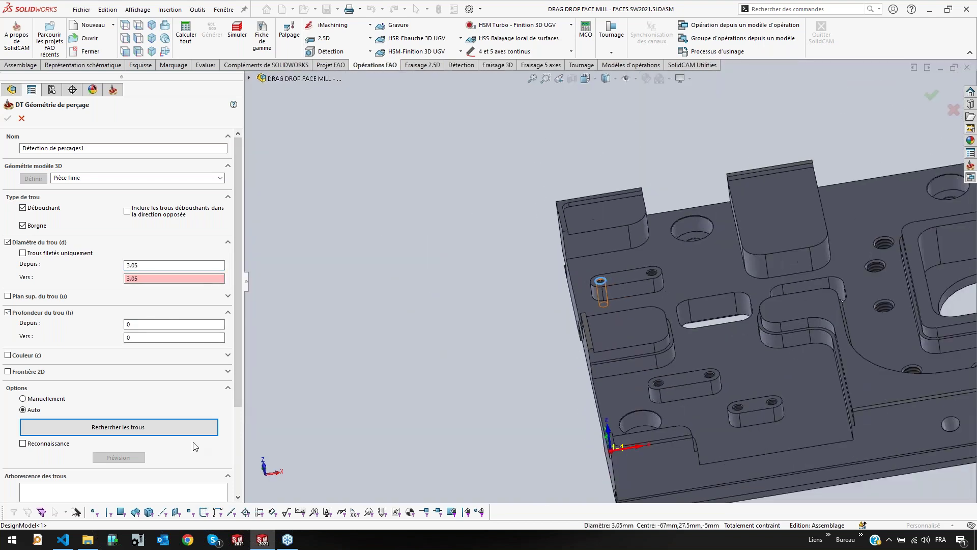
left_click(170, 428)
mouse_move(239, 385)
left_mouse_down()
mouse_move(246, 440)
mouse_move(242, 370)
left_mouse_up()
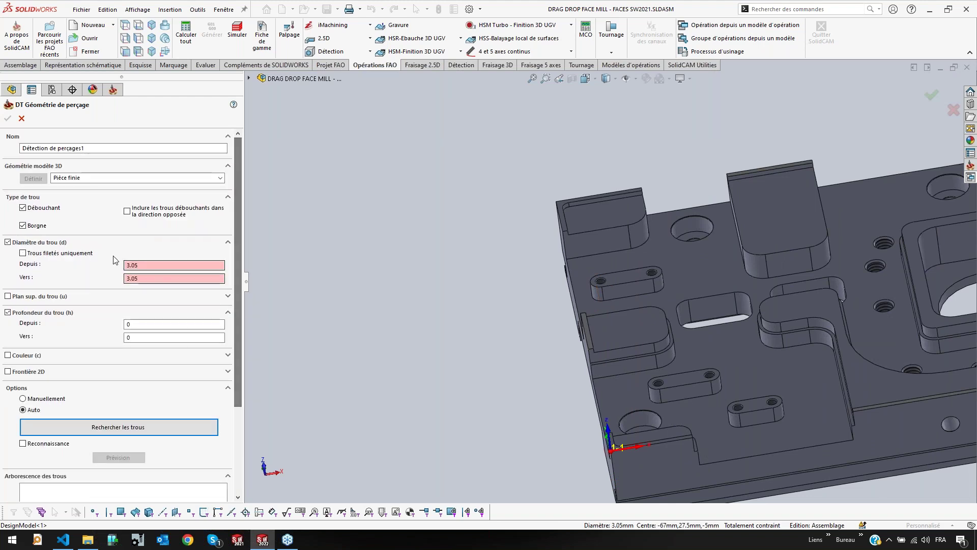
Disable the hole depth filter, set both diameter limits to 2.5 from the tapped hole's inner face, and search for matching holes
left_click(8, 313)
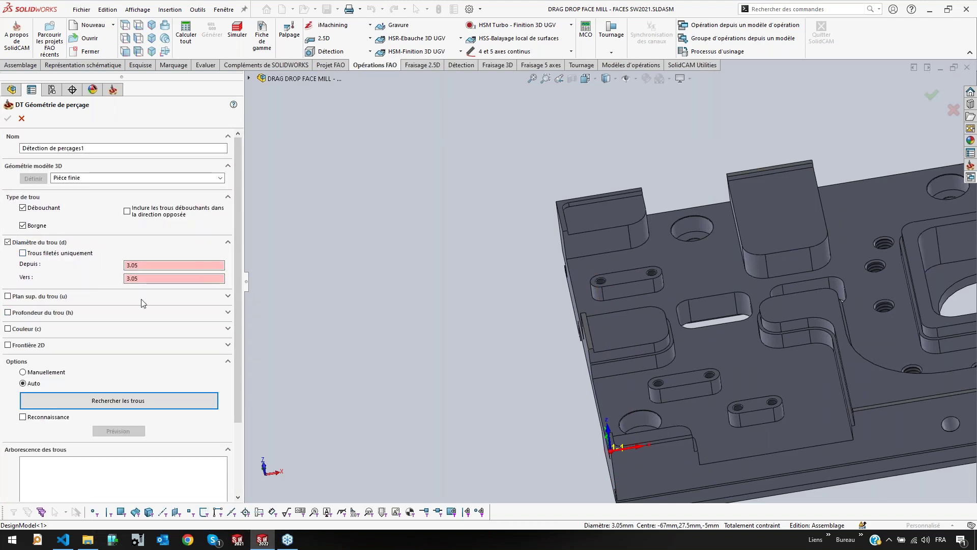
left_click(149, 266)
left_click(141, 399)
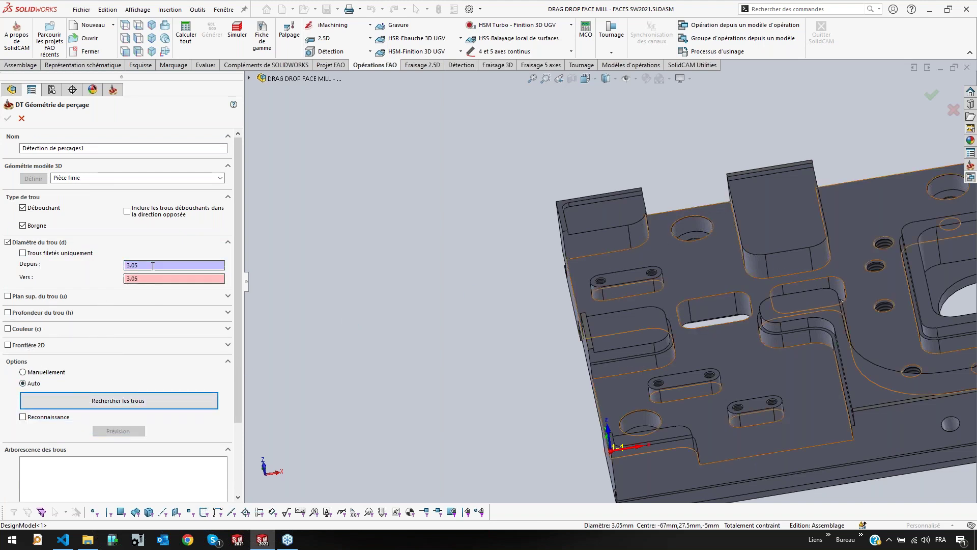
scroll(594, 285, "down", 5)
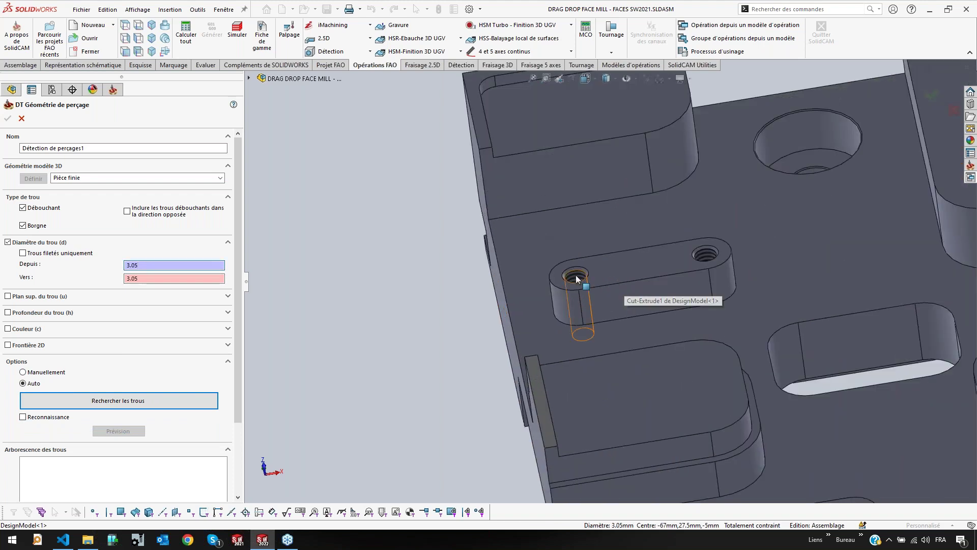
left_click(575, 274)
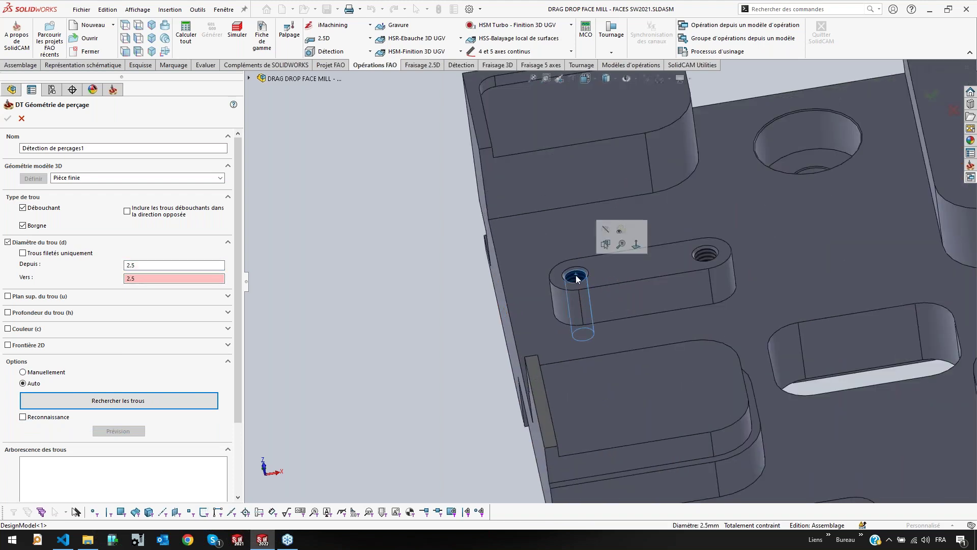
left_click(195, 402)
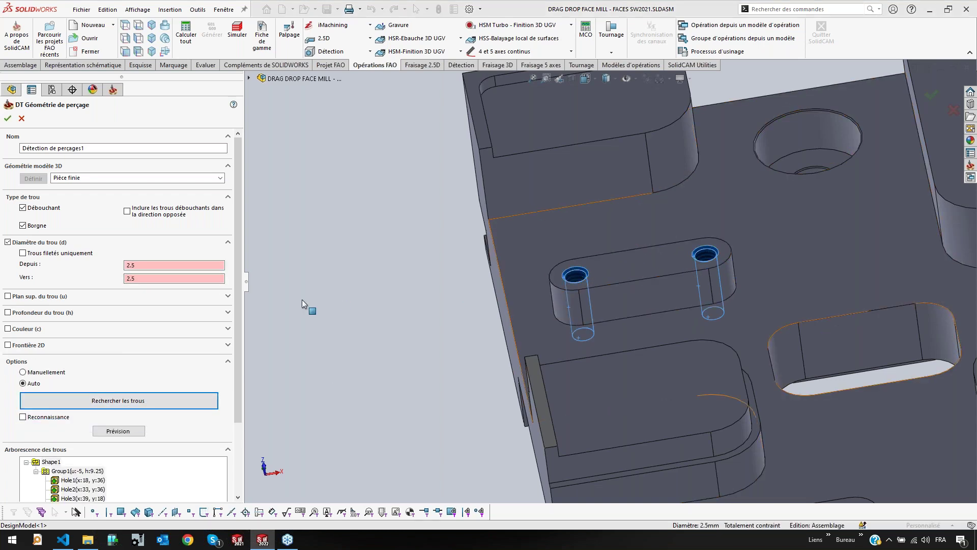
Check the detected 2.5 mm holes across the plate and accept the hole geometry
scroll(603, 283, "up", 7)
scroll(816, 288, "down", 1)
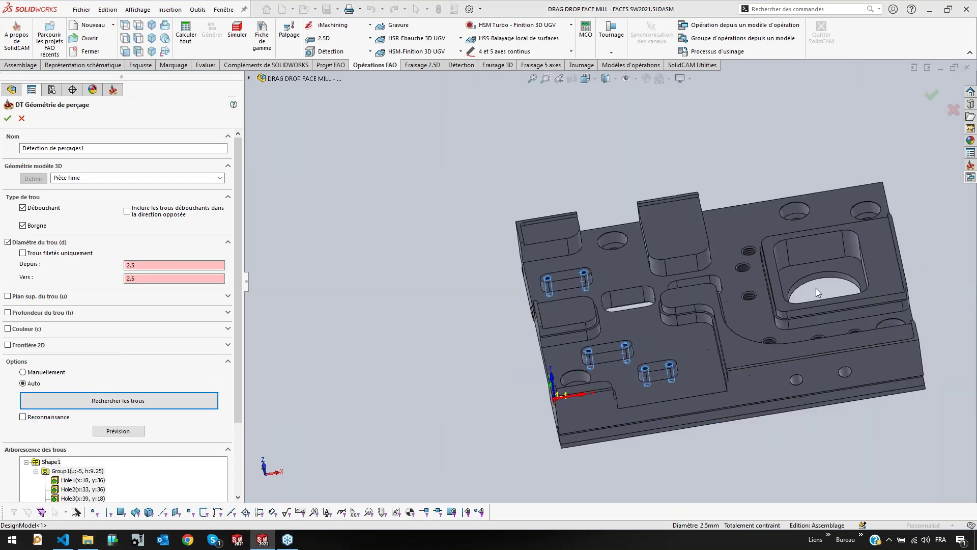
scroll(816, 288, "down", 2)
scroll(791, 479, "up", 1)
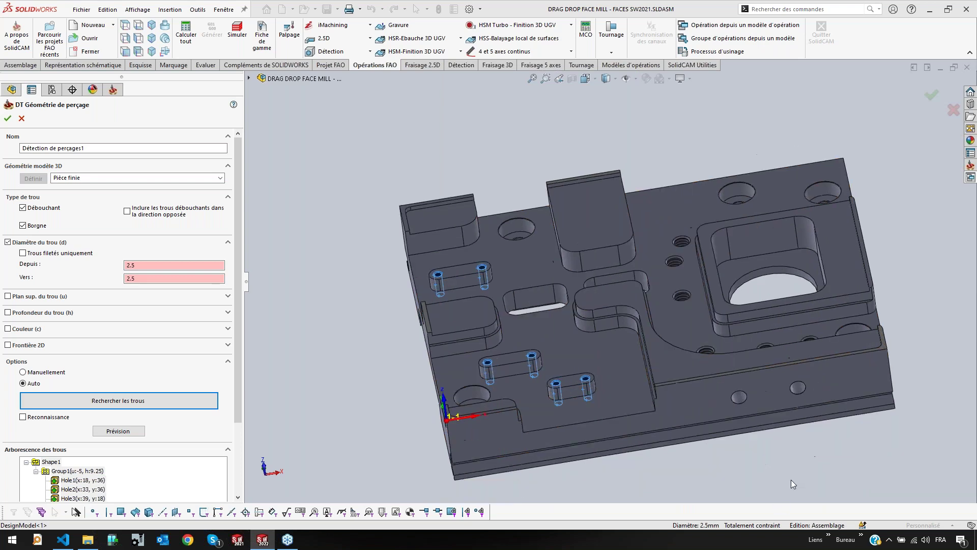
scroll(791, 480, "up", 2)
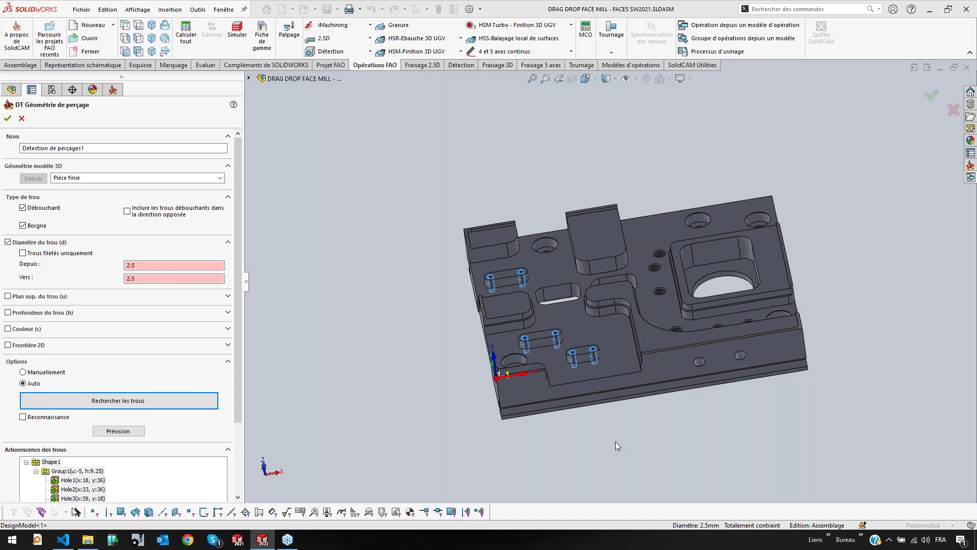
left_click(8, 119)
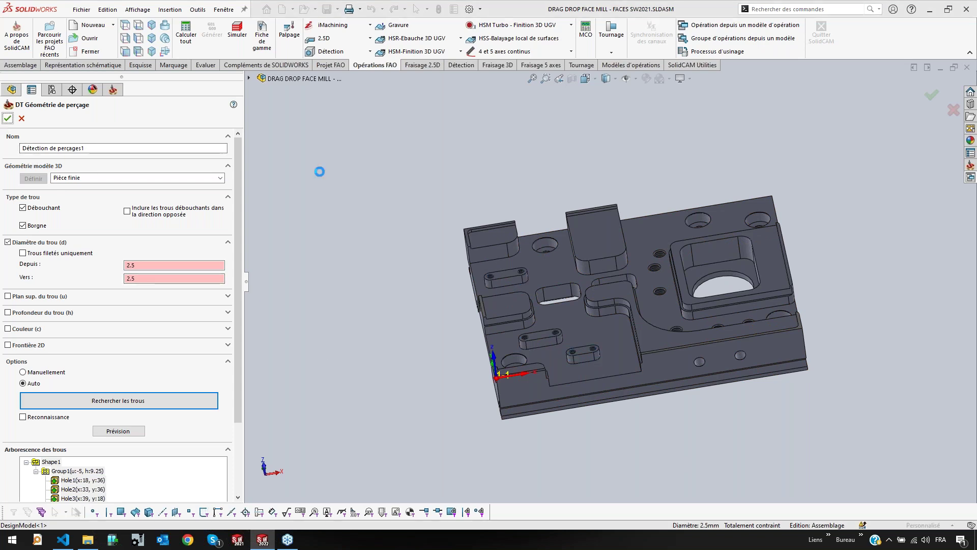
Add a Foret drill with a 2.5 mm diameter to the tool magazine and assign it to the copied operation
left_click(190, 149)
left_click(323, 320)
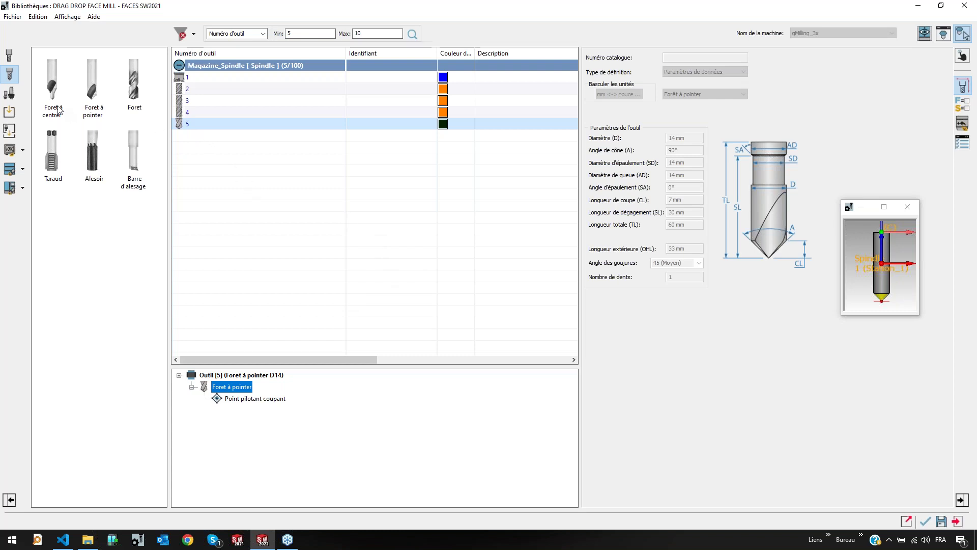
left_click_drag(133, 80, 309, 134)
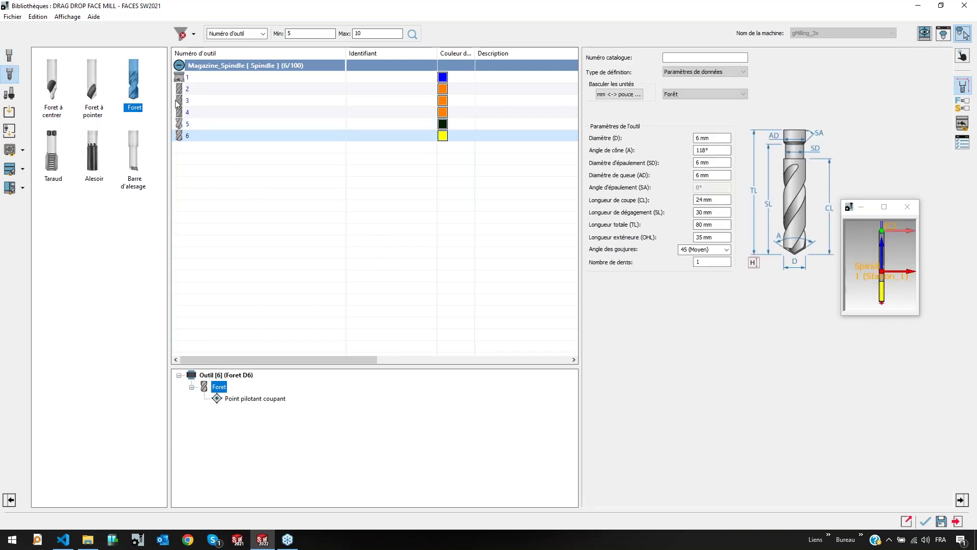
left_click(714, 138)
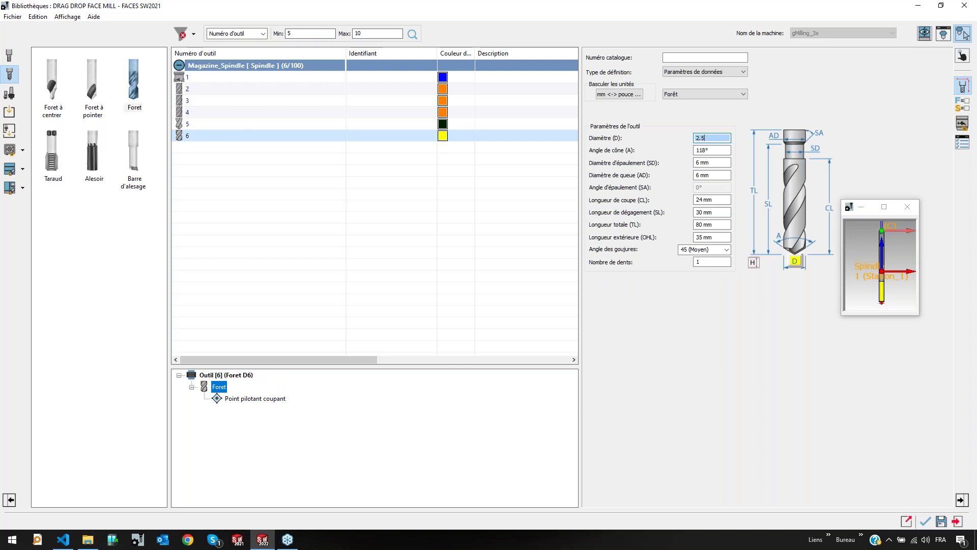
left_click(708, 150)
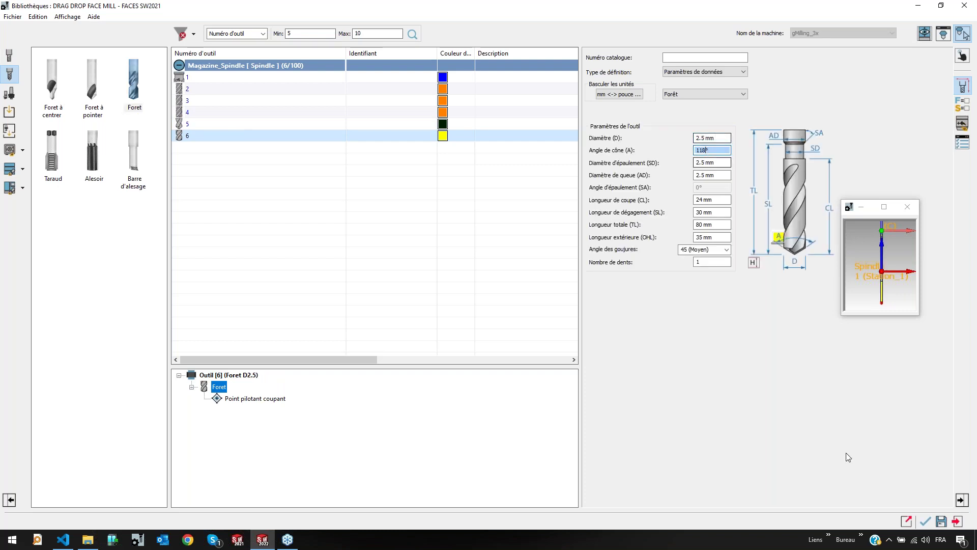
left_click(924, 522)
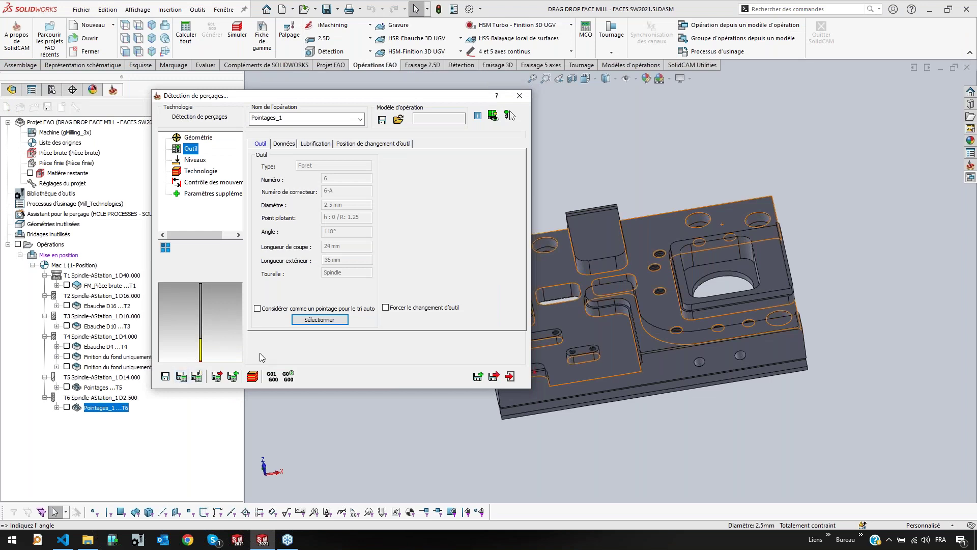
Save and copy the 2.5 mm drilling operation, and add another Foret drill to the spindle magazine for the copy
left_click(478, 377)
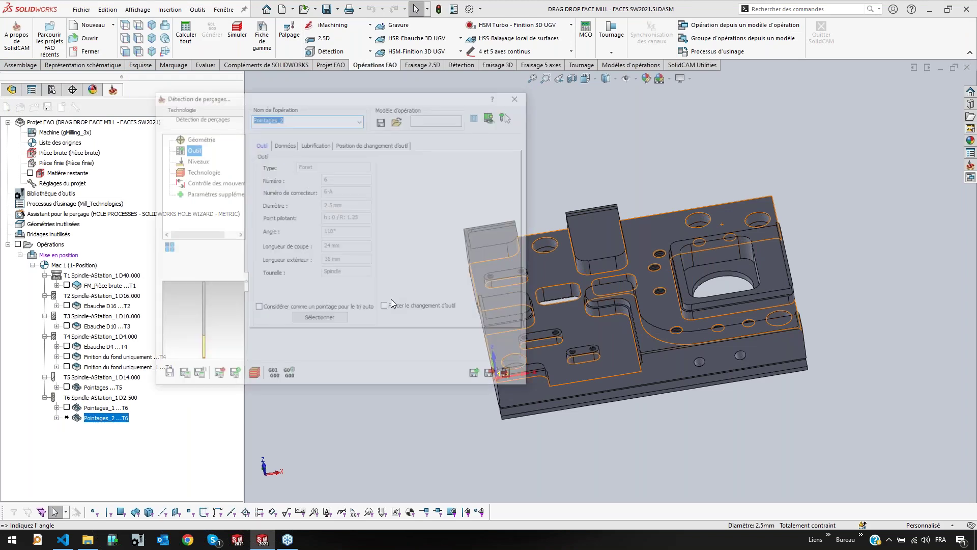
left_click(321, 321)
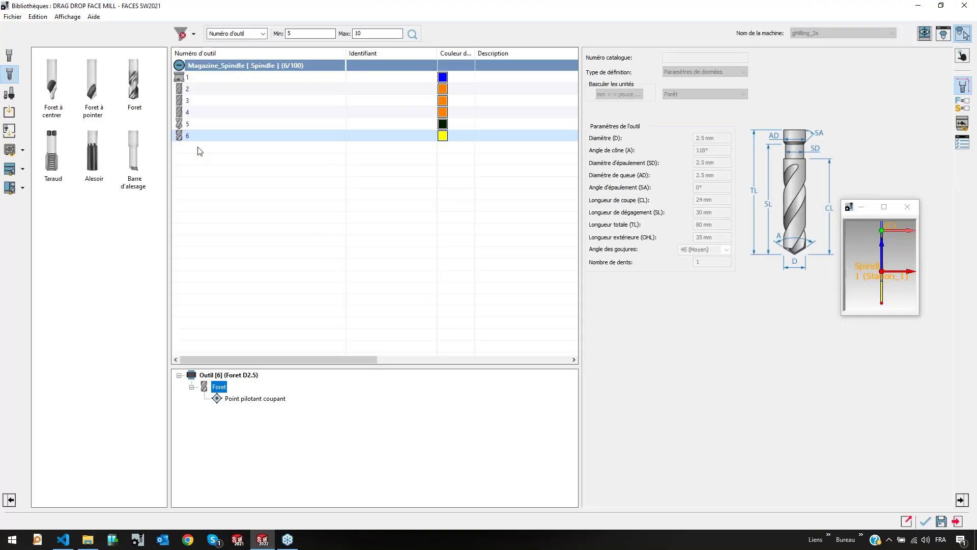
left_click_drag(135, 84, 566, 141)
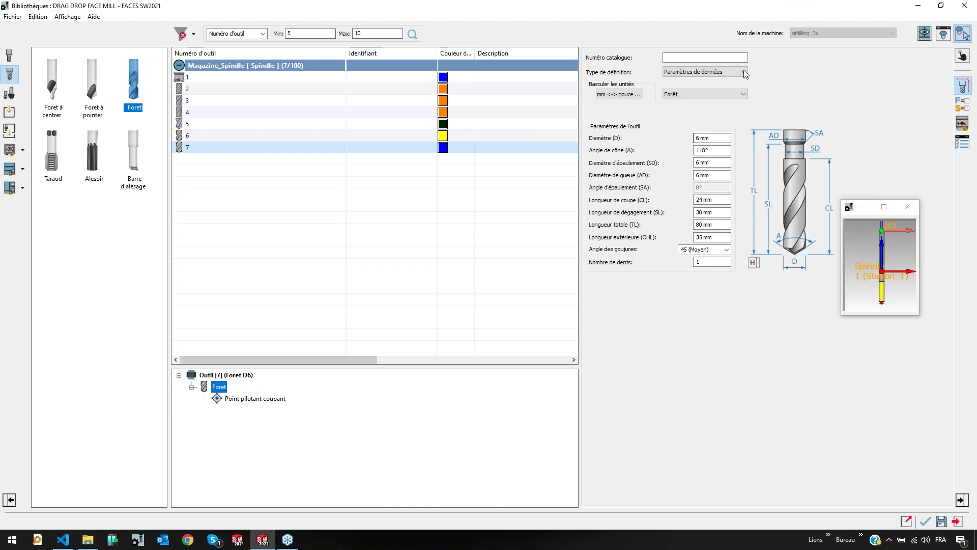
Read the M6 tapped hole's diameter from the model, set the new drill's diameter to 5 mm and assign it to the operation
left_click(721, 139)
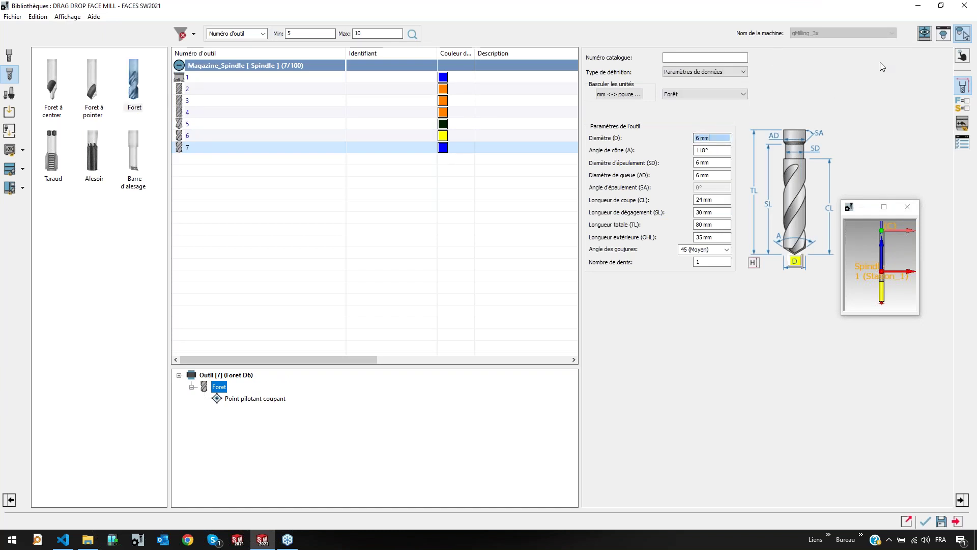
left_click(919, 11)
scroll(733, 237, "down", 3)
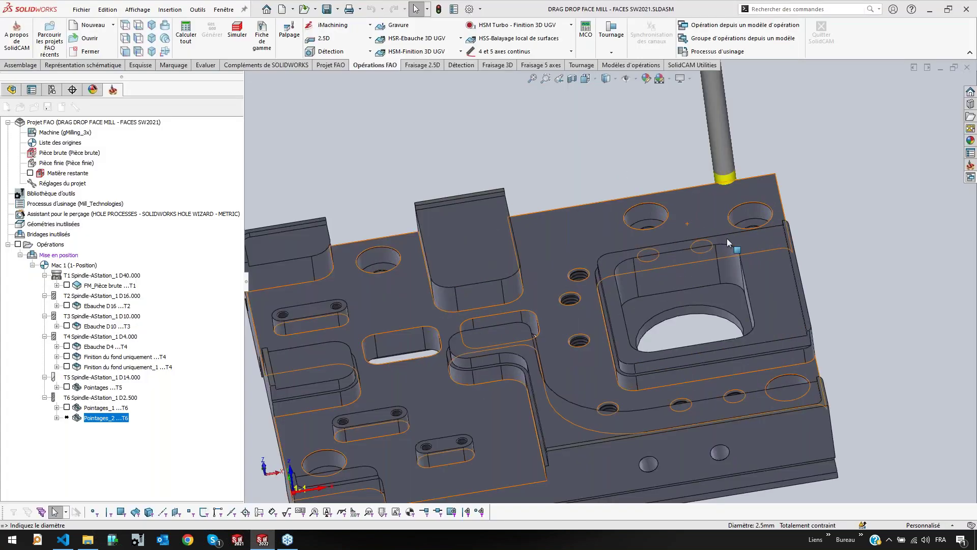
left_click(578, 277)
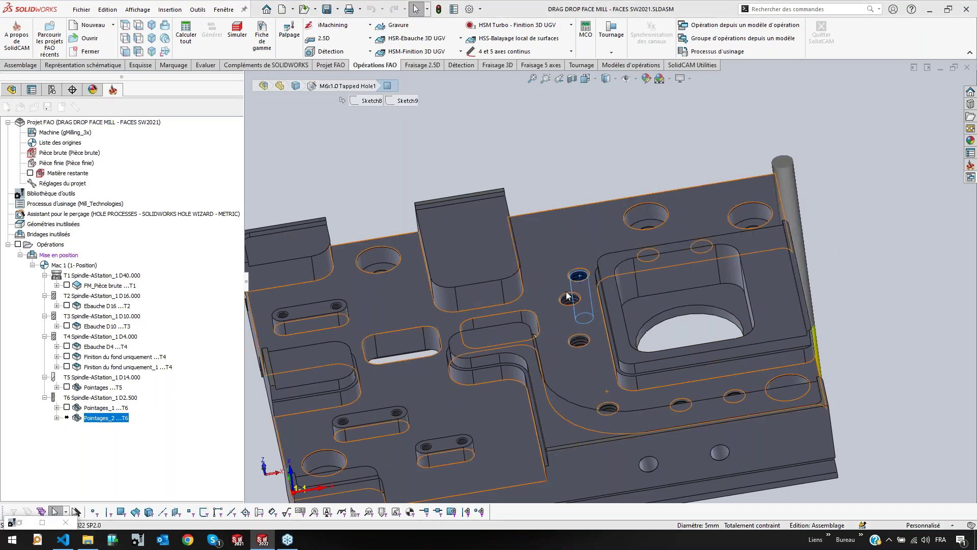
left_click(42, 523)
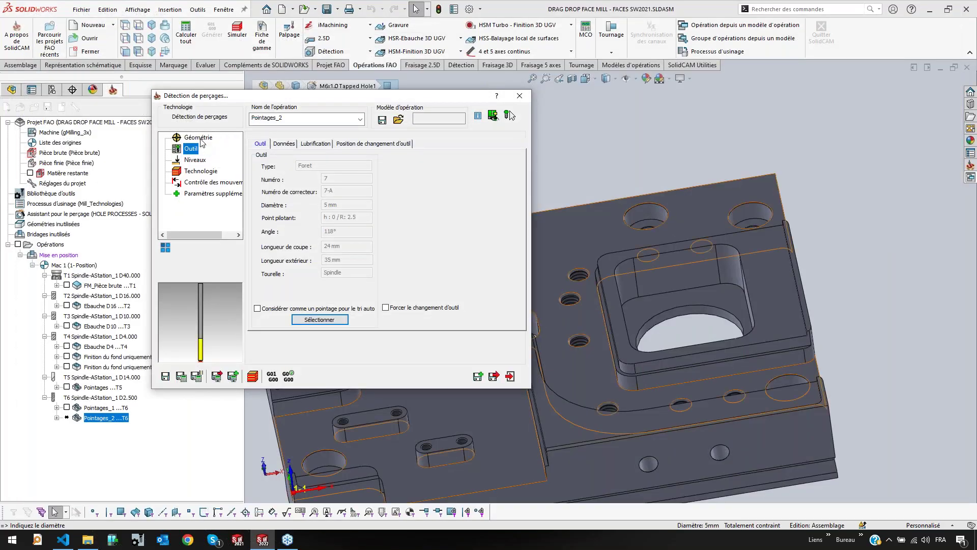
Define new hole geometry with both diameter limits set to 5 from the M6 tapped hole's inner face, search for matching holes and accept
left_click(198, 138)
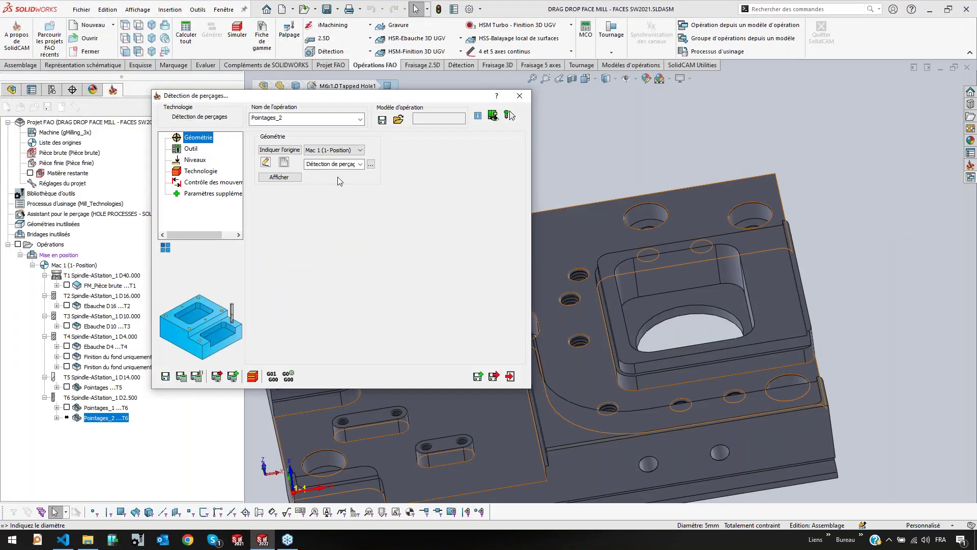
left_click(284, 162)
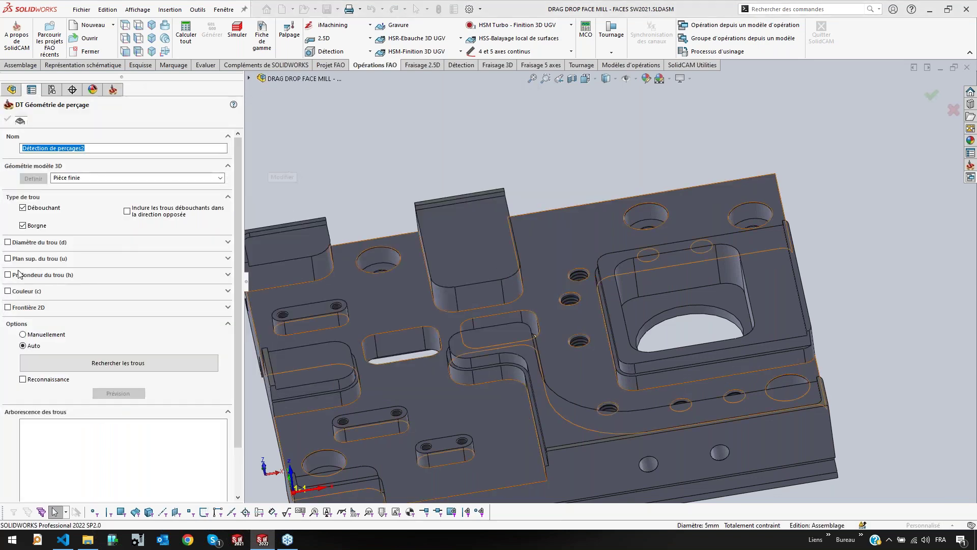
left_click(8, 242)
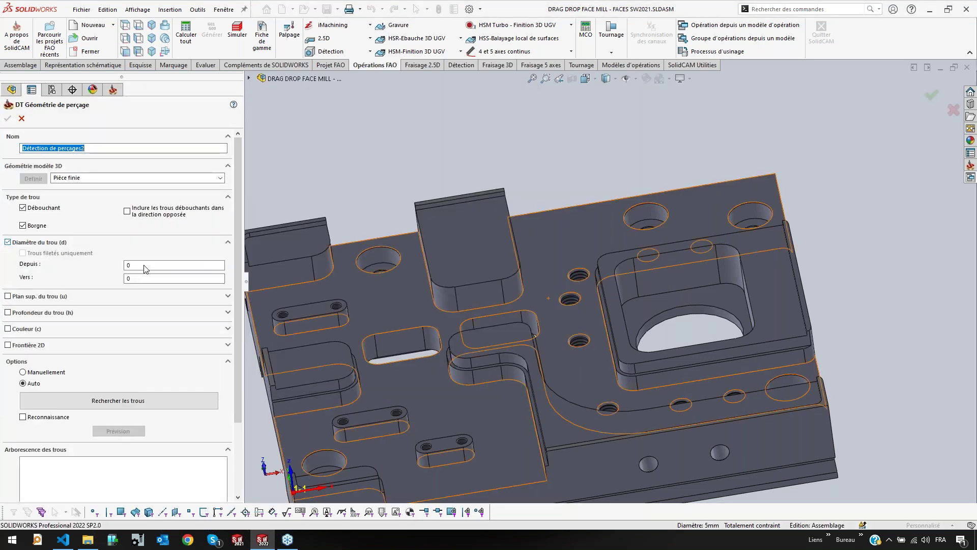
left_click(581, 275)
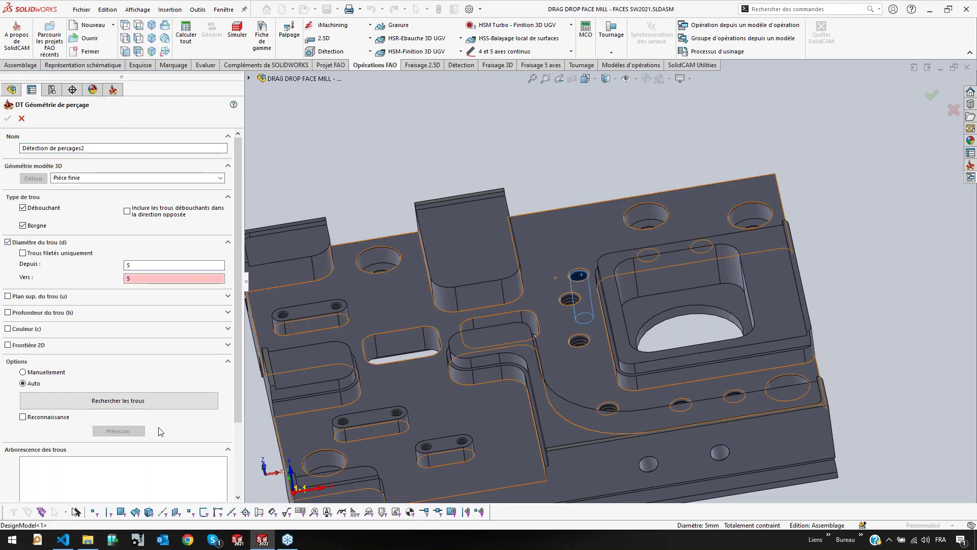
left_click(120, 401)
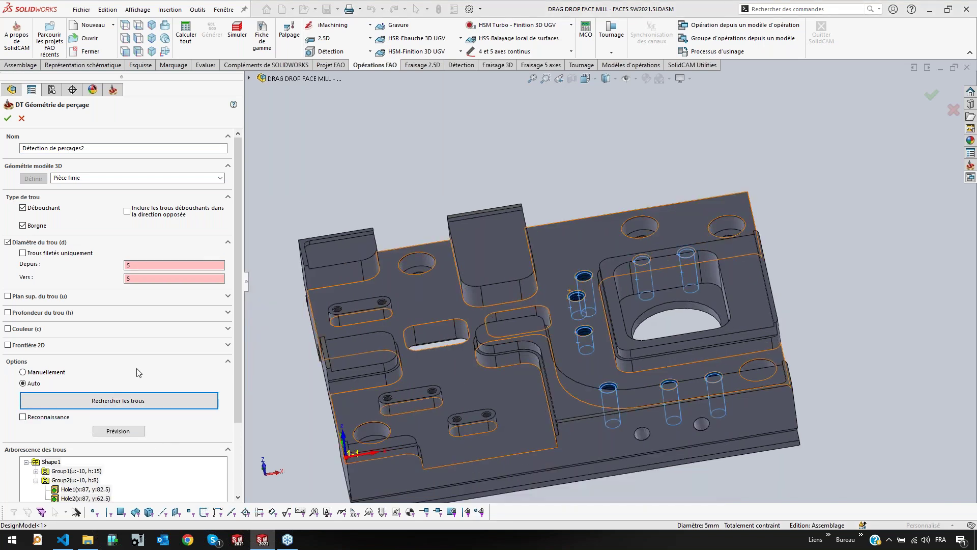
left_click(7, 119)
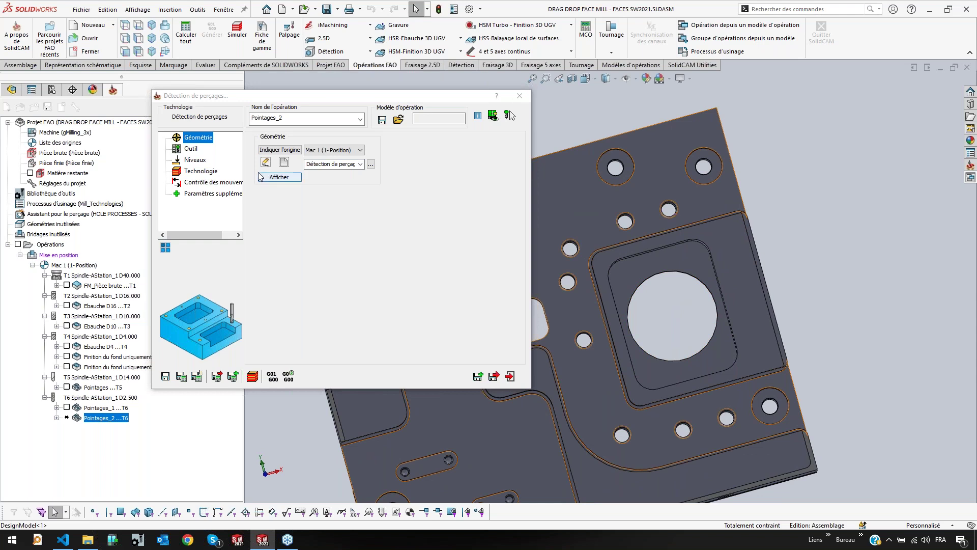
Edit the drilling depths and apply the full diameter depth type (Plein diamètre) to all hole groups
left_click(194, 160)
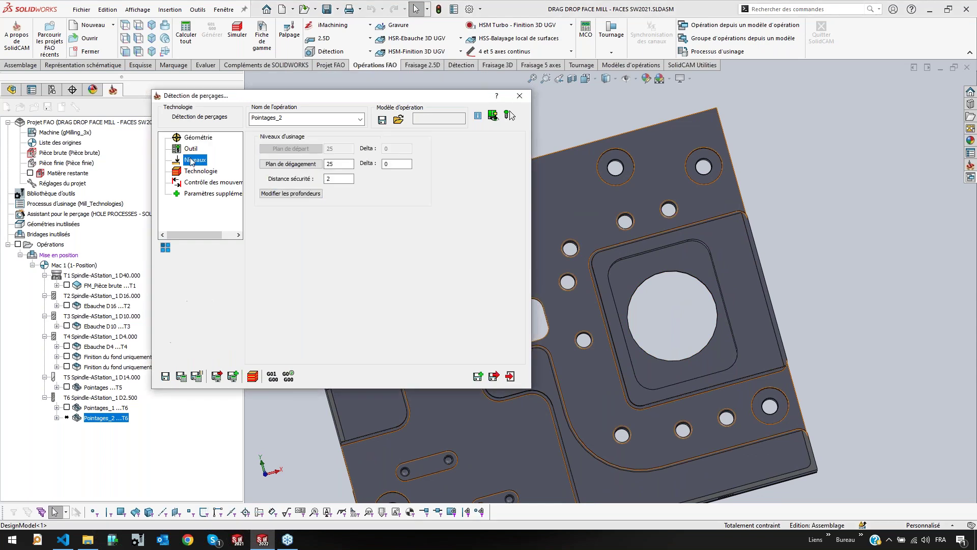
left_click(312, 194)
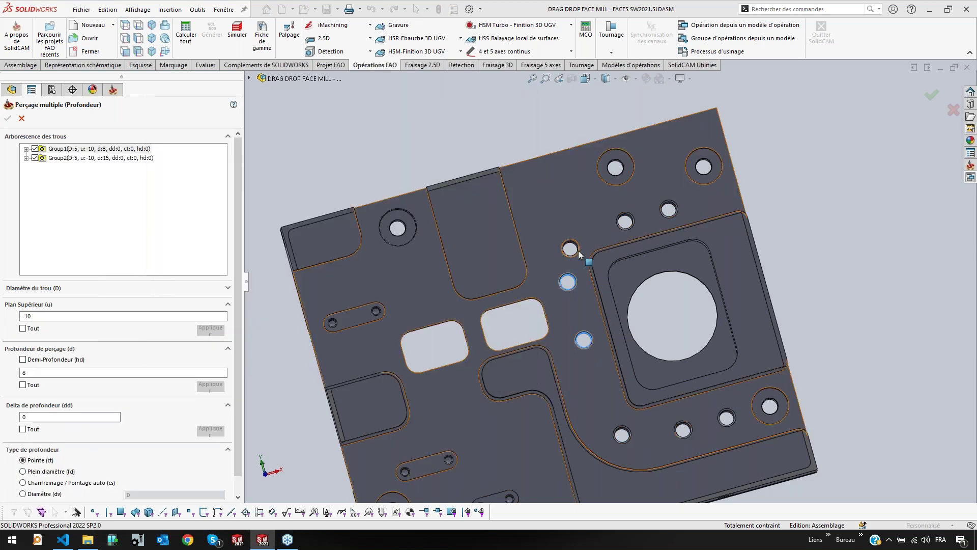
scroll(41, 449, "down", 1)
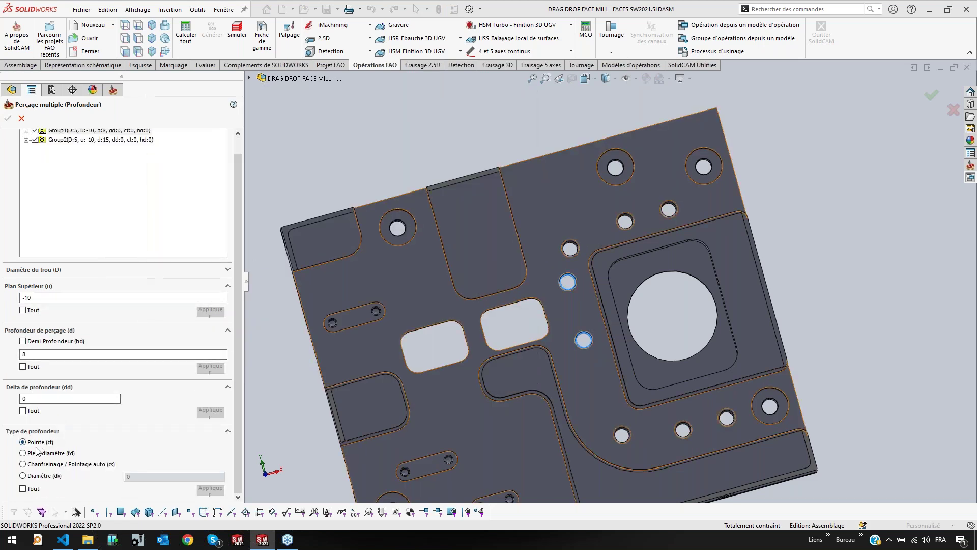
left_click(22, 453)
left_click(23, 489)
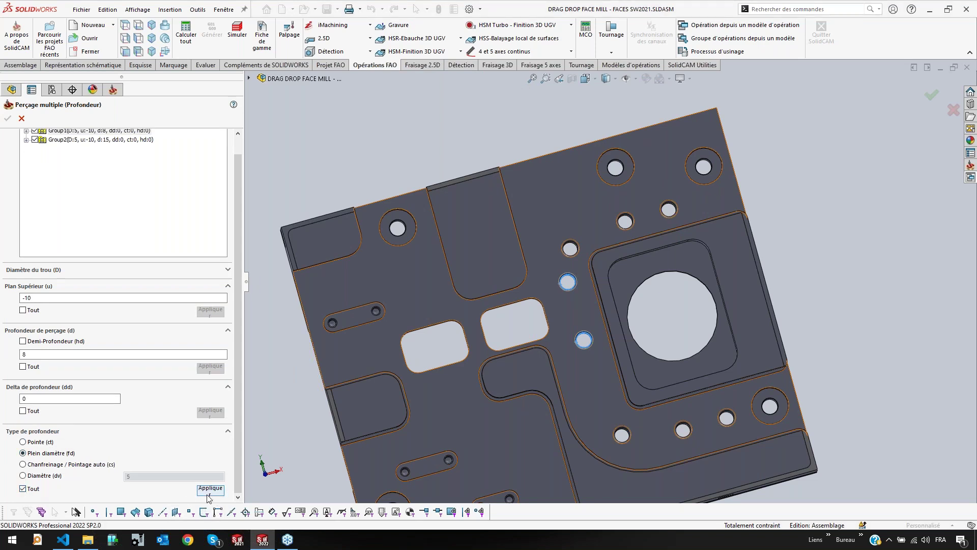
left_click(211, 489)
Apply a depth delta of -1 to all hole groups and accept the drilling depths
left_click(33, 401)
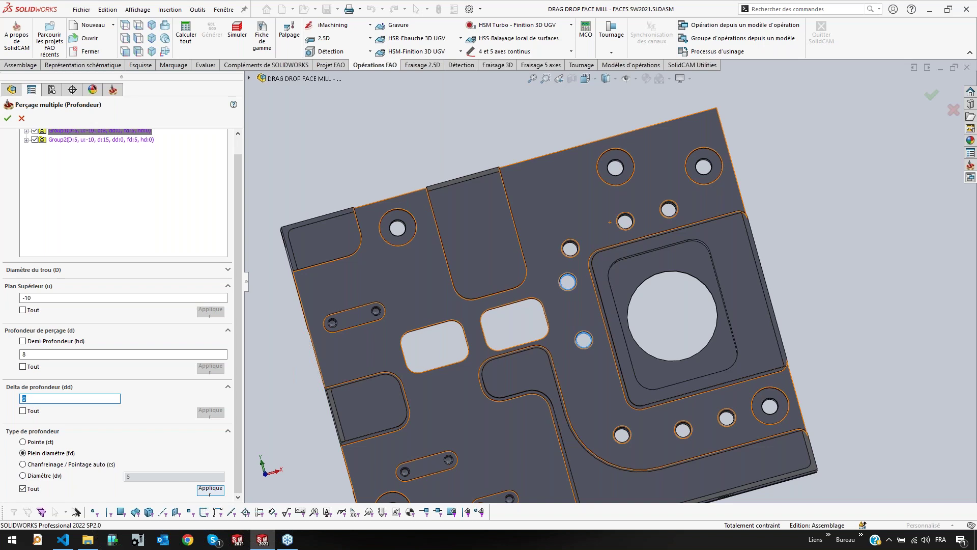
double_click(29, 400)
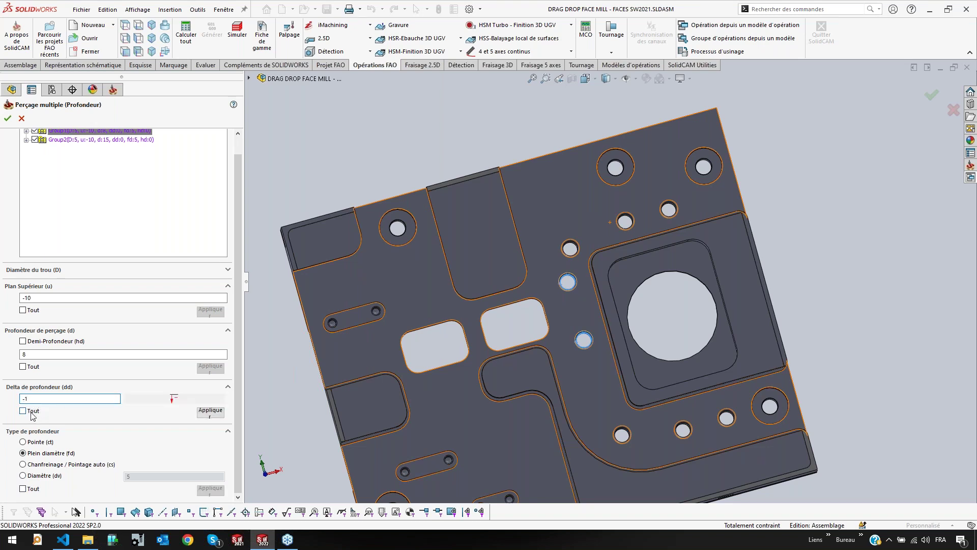
left_click(209, 412)
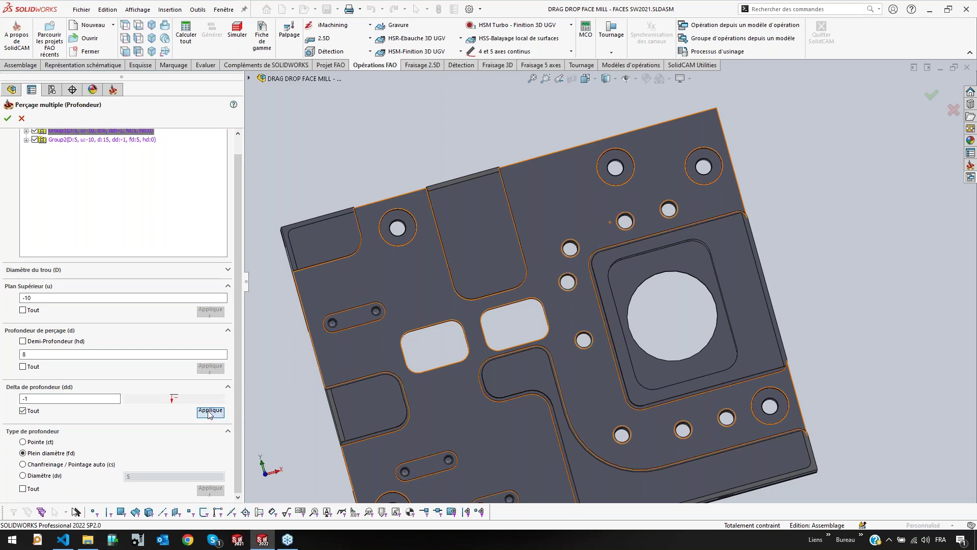
left_click(8, 118)
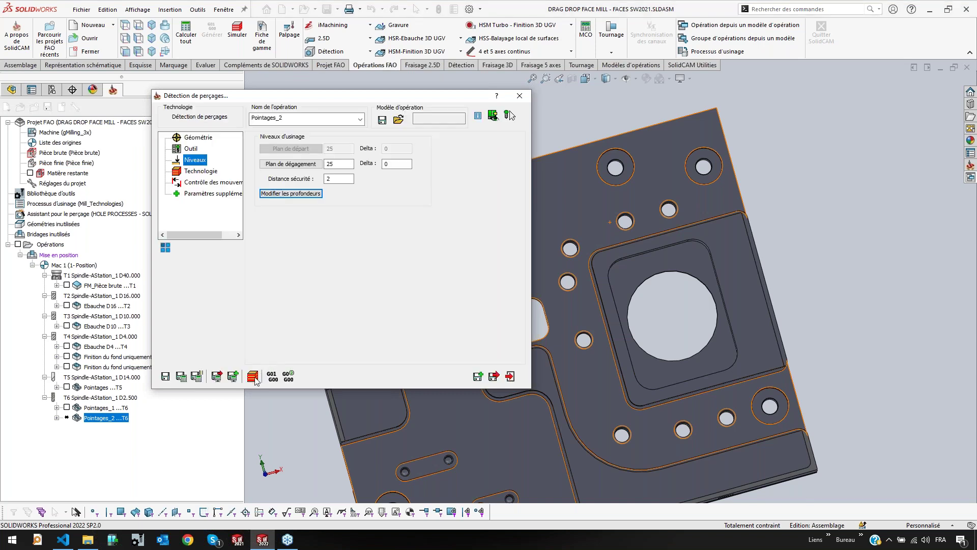
Save and calculate the 5 mm drilling operation, and run its wireframe simulation on the plate
left_click(253, 376)
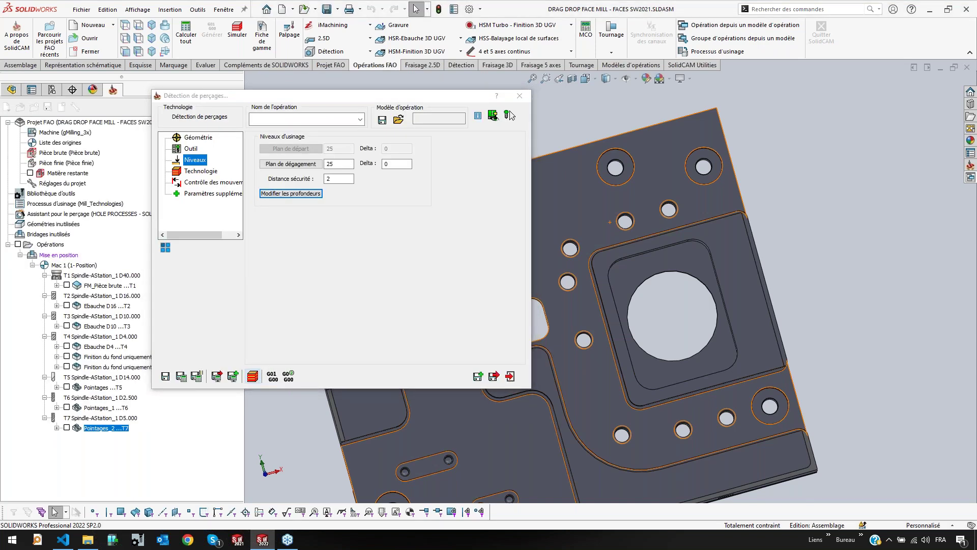
left_click(520, 95)
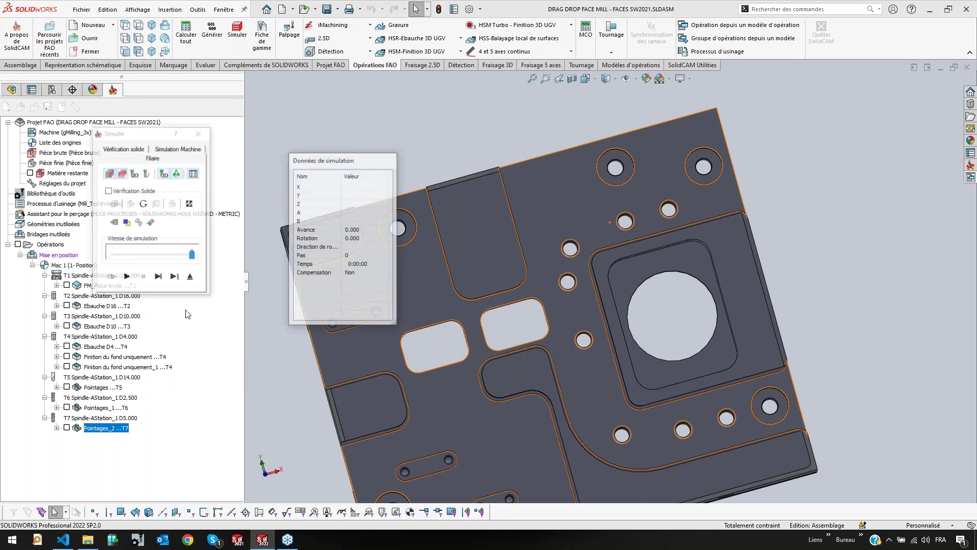
left_click(159, 278)
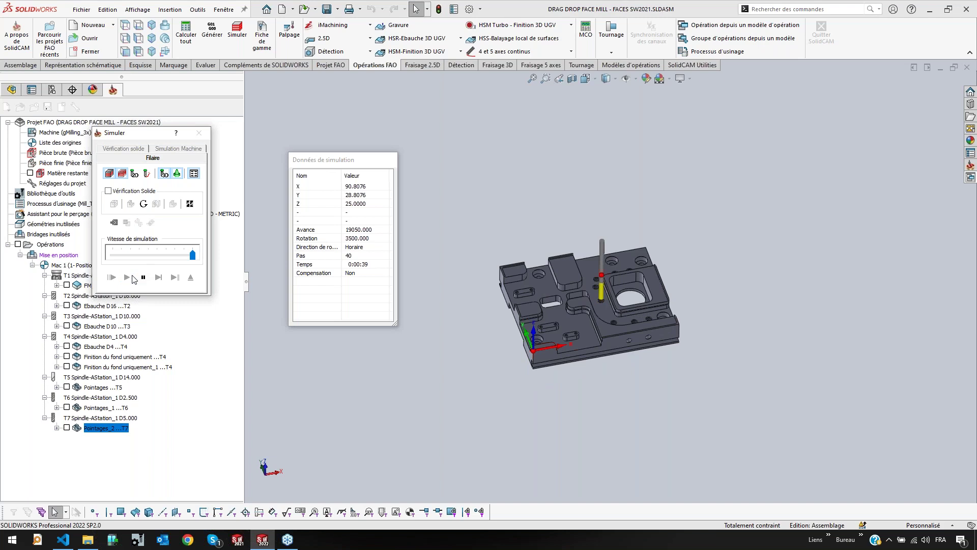
left_click(619, 344)
left_click(705, 313)
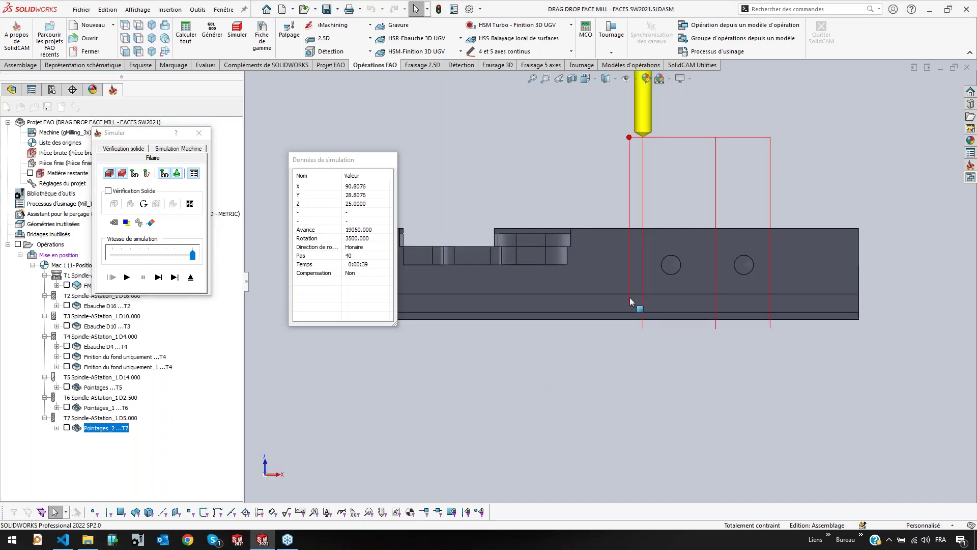
Step through the 5 mm drilling simulation in front view to check the through-hole depth, and exit the simulation and operation
left_click(161, 278)
left_click(159, 281)
left_click(159, 281)
left_click(159, 281)
left_click(159, 281)
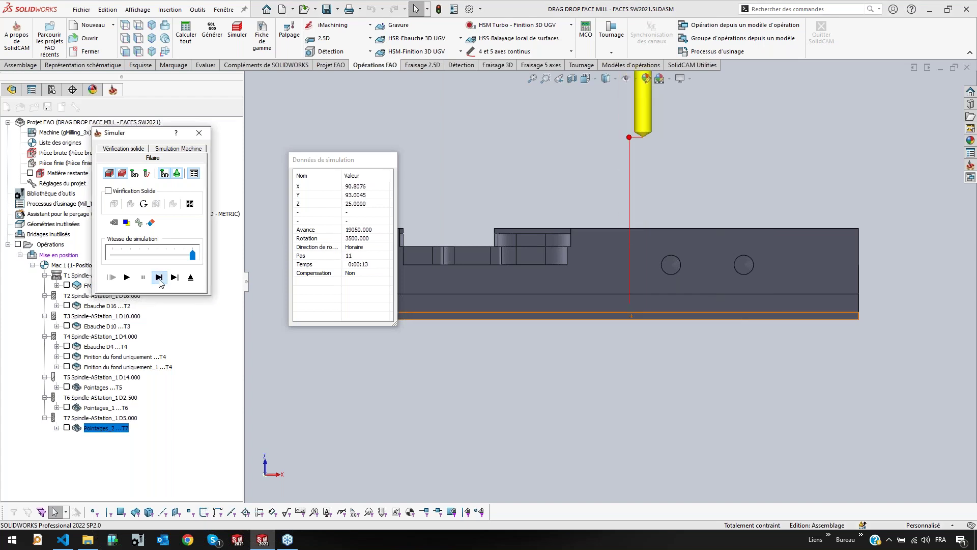
left_click(159, 277)
scroll(646, 321, "down", 4)
scroll(738, 341, "up", 5)
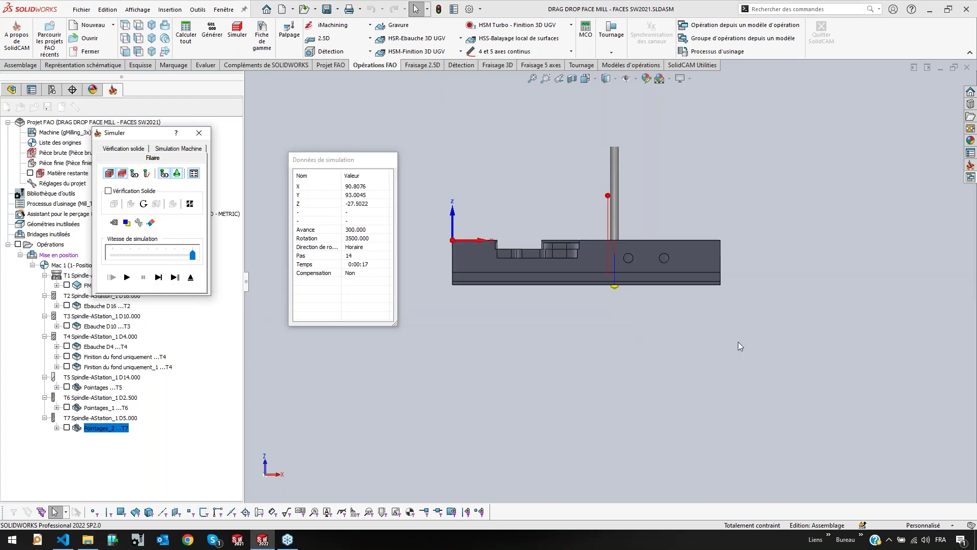
left_click(192, 278)
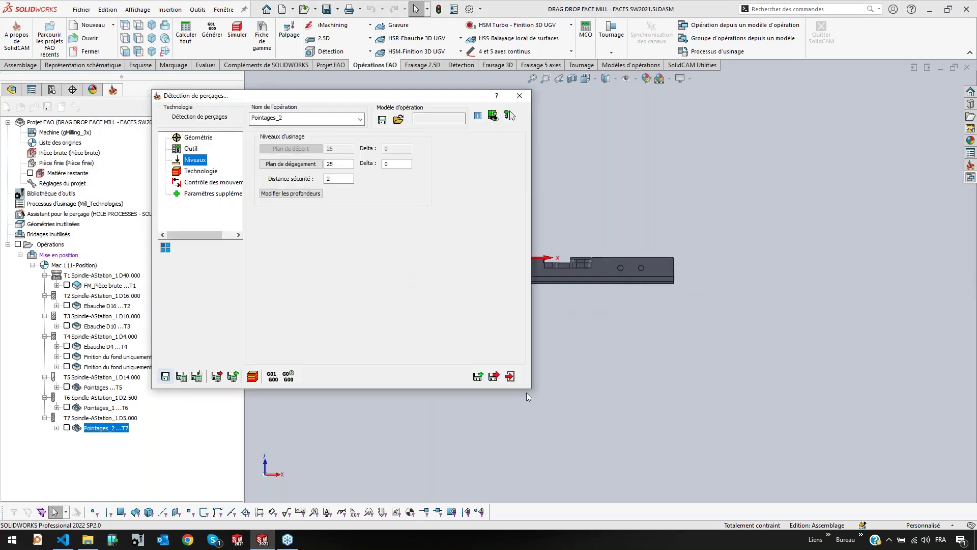
left_click(510, 377)
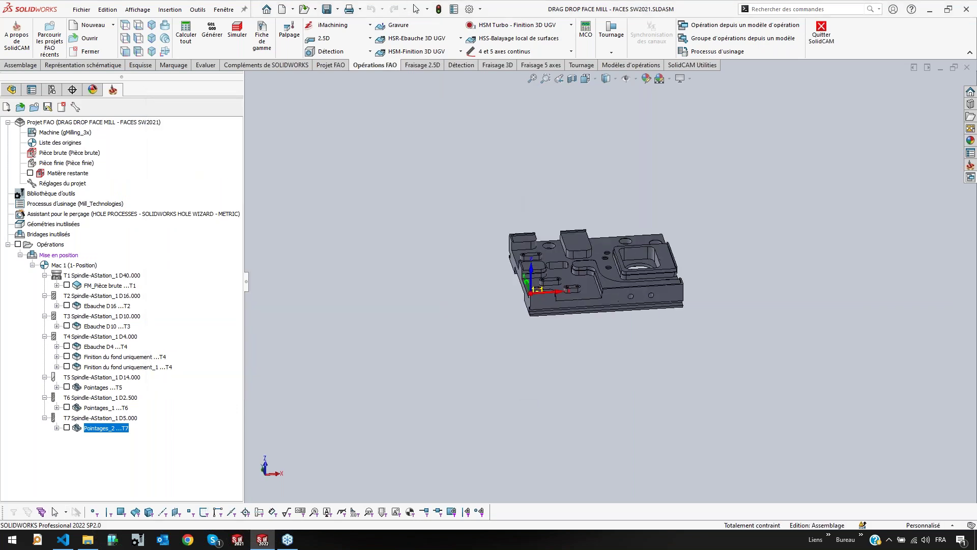
Review the hole detection operation types and check the bore diameter of a counterbored hole for the M5 hex head bolt
scroll(607, 247, "down", 3)
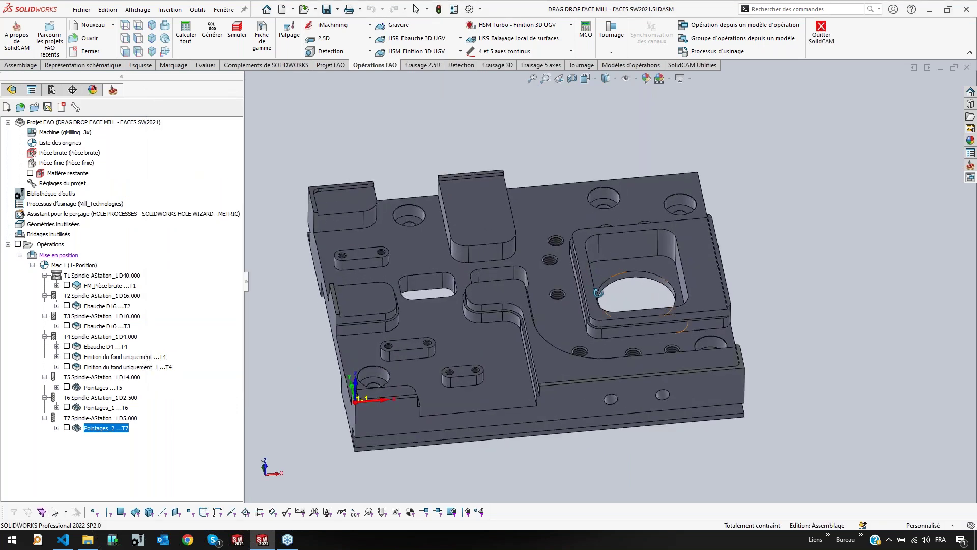
left_click(328, 53)
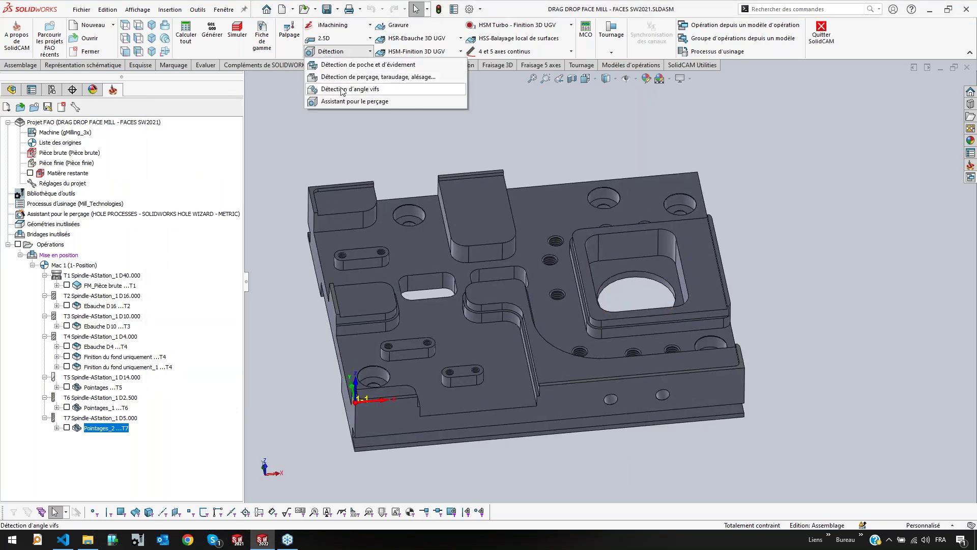
left_click(813, 224)
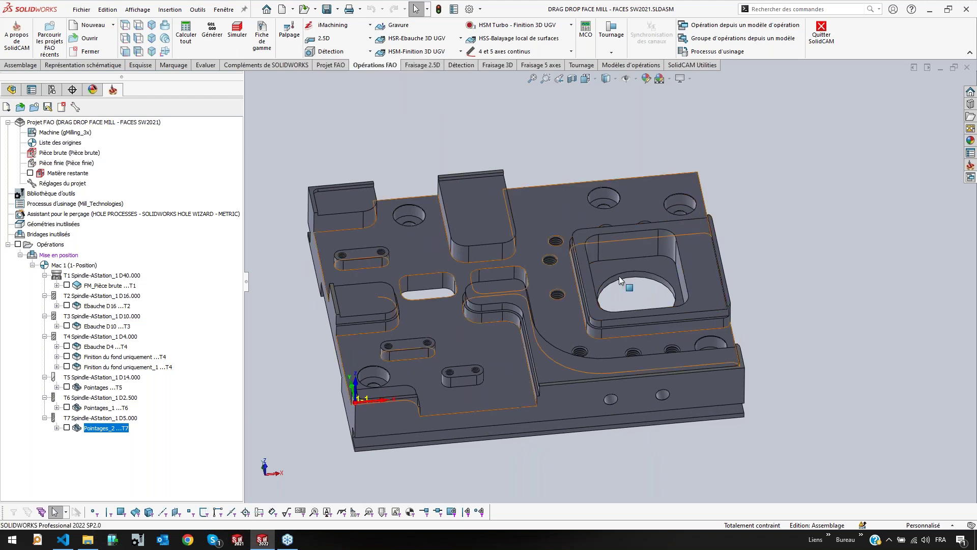
left_click(329, 52)
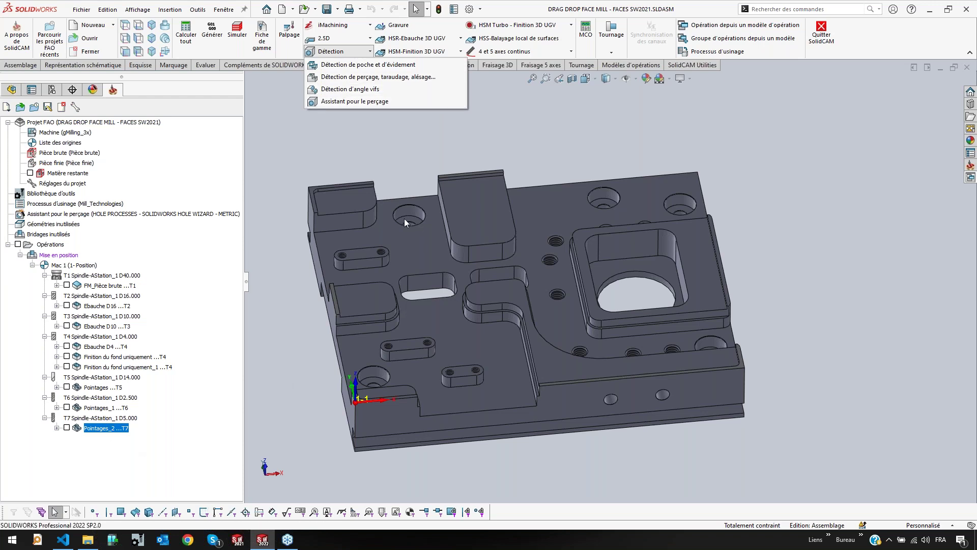
middle_click_drag(377, 184, 378, 219)
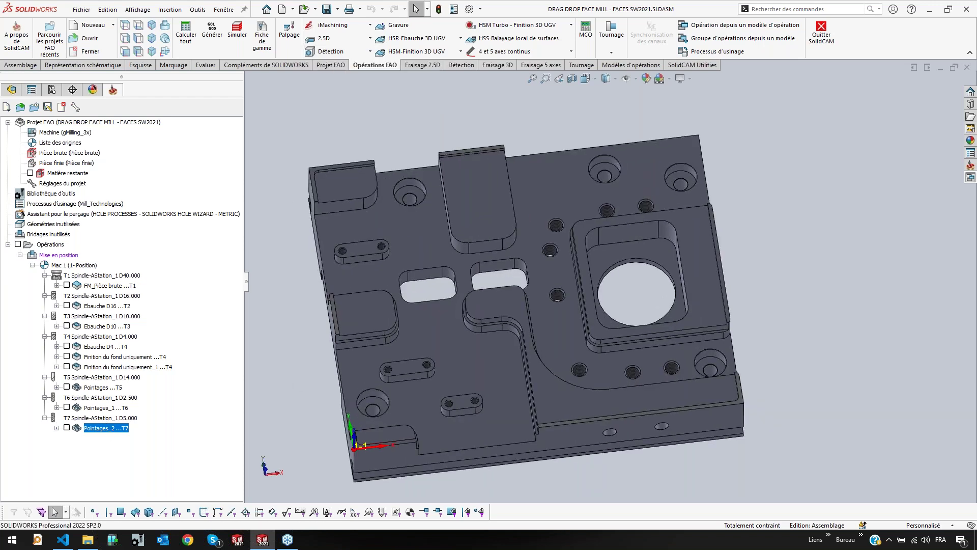
left_click(410, 201)
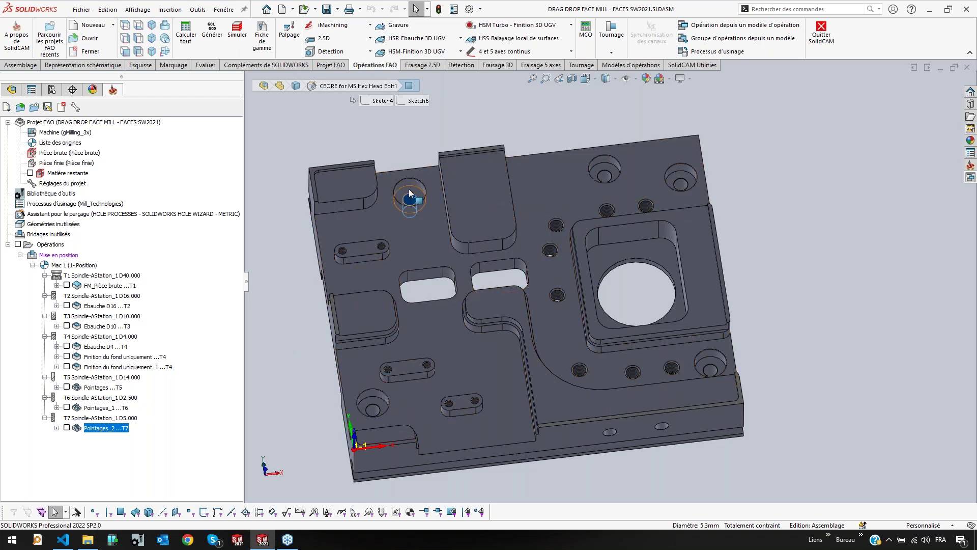
left_click(811, 331)
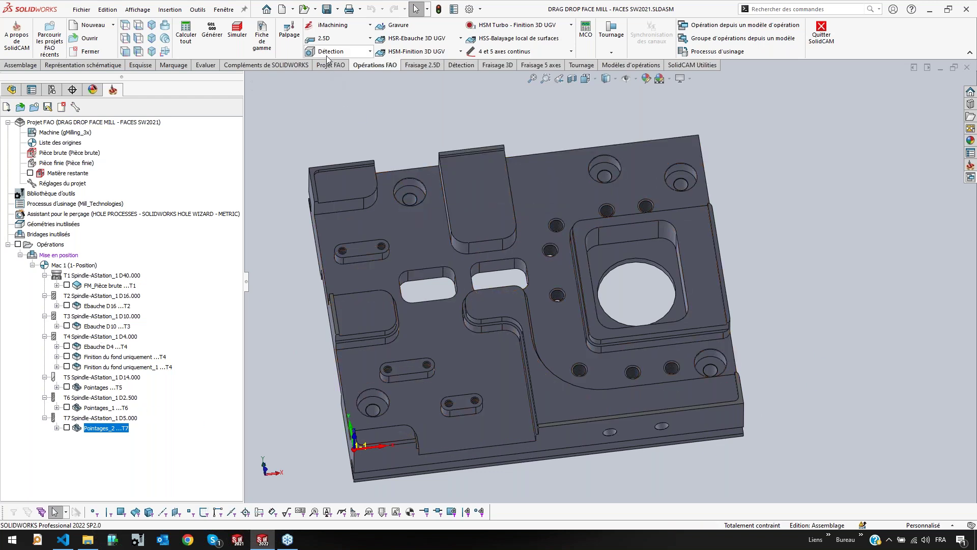
left_click(329, 52)
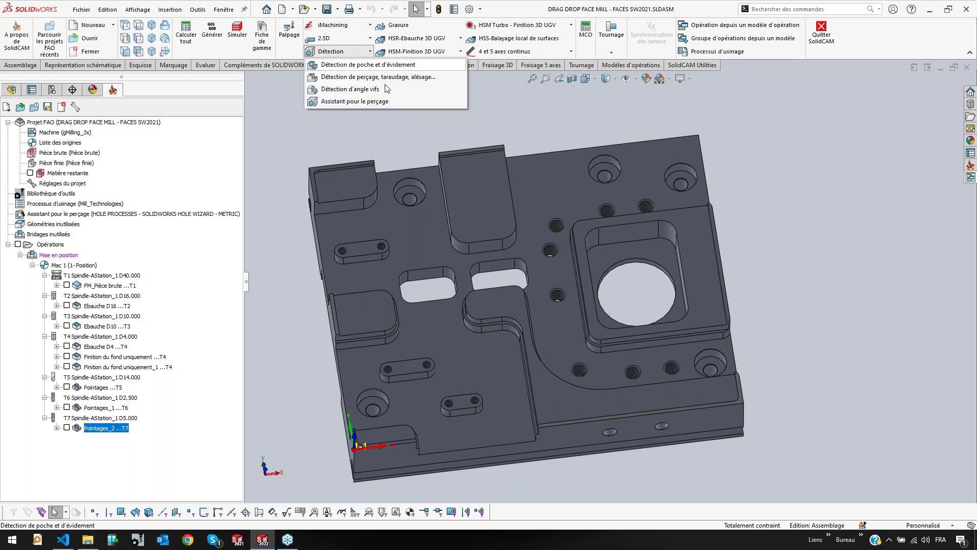
left_click(774, 220)
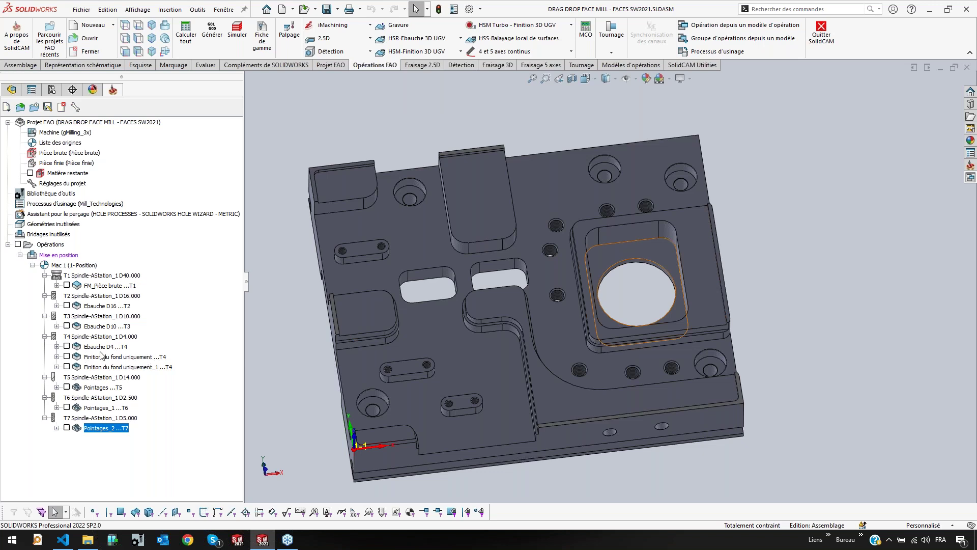
left_click(340, 43)
left_click(283, 126)
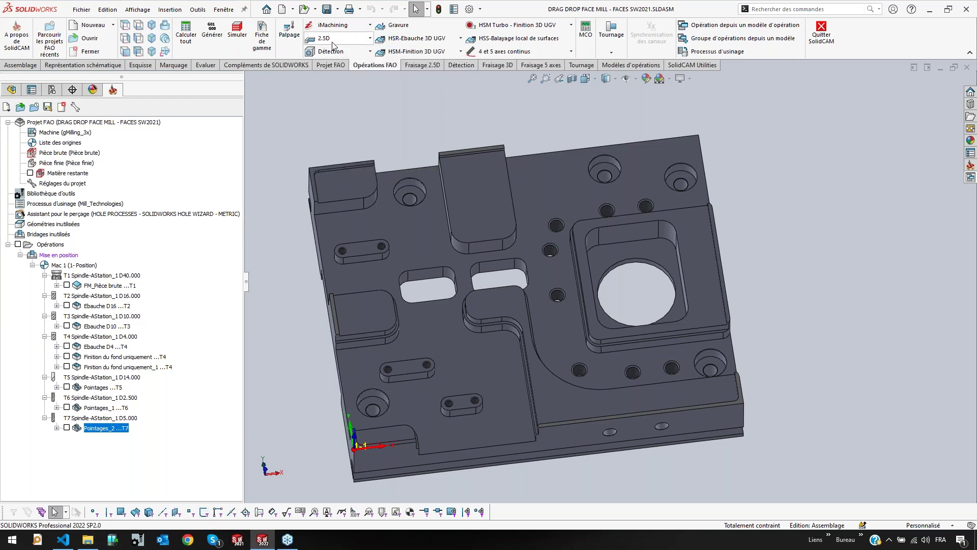
Create a pocket operation and start its contour geometry with the first two counterbores along the plate's upper edge
left_click(335, 42)
left_click(336, 76)
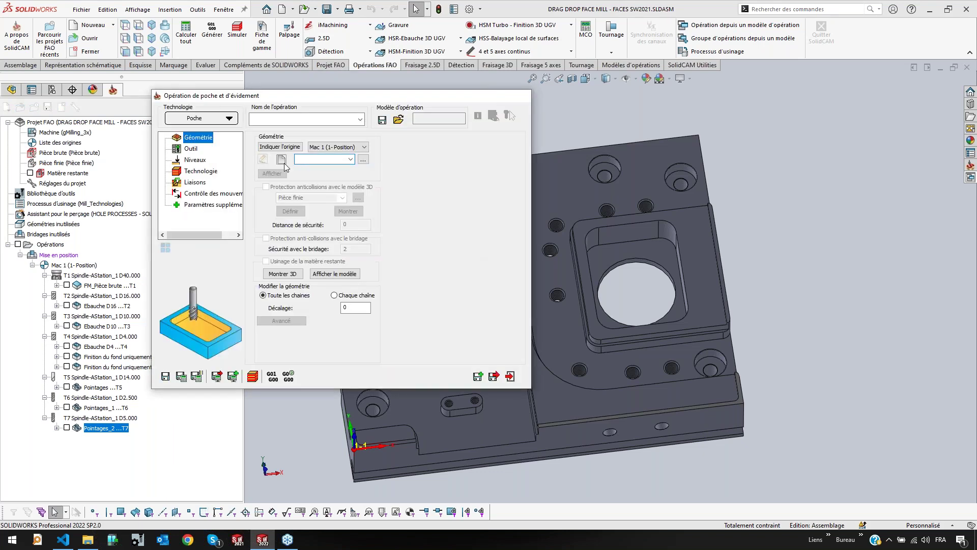
left_click(282, 160)
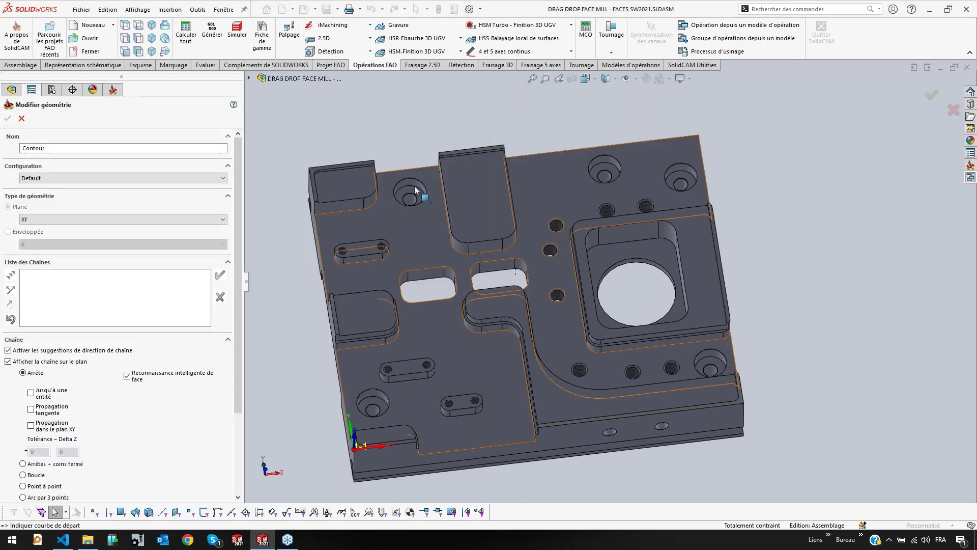
left_click(415, 189)
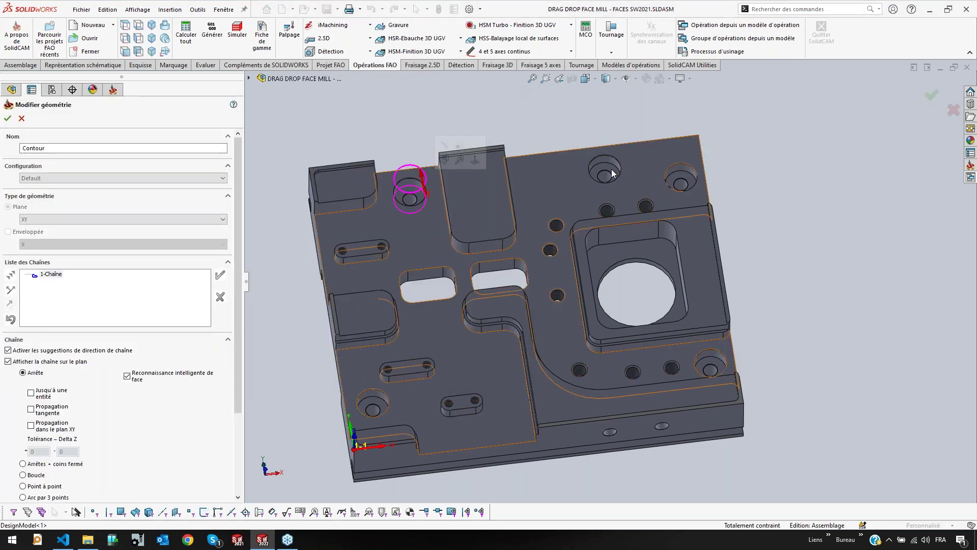
left_click(611, 173)
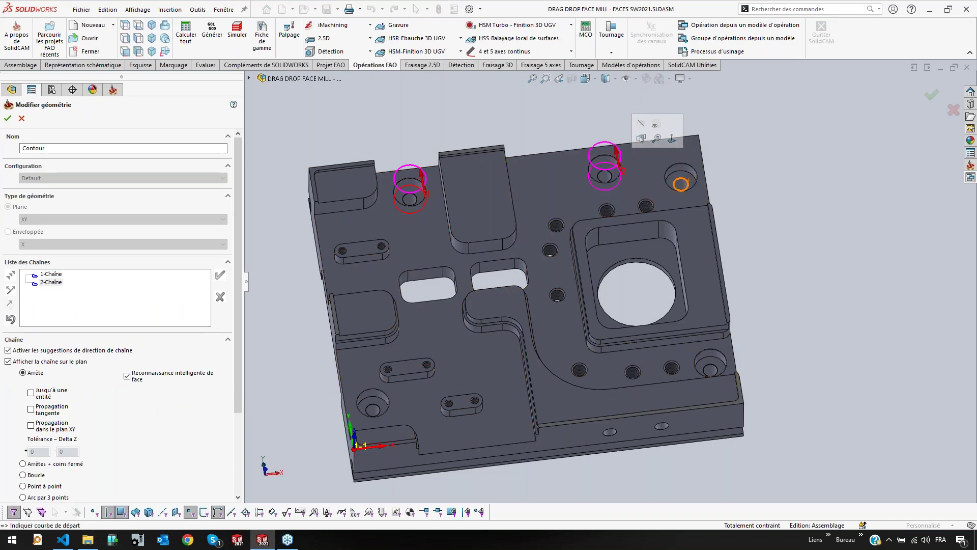
left_click(680, 185)
right_click(57, 289)
left_click(114, 398)
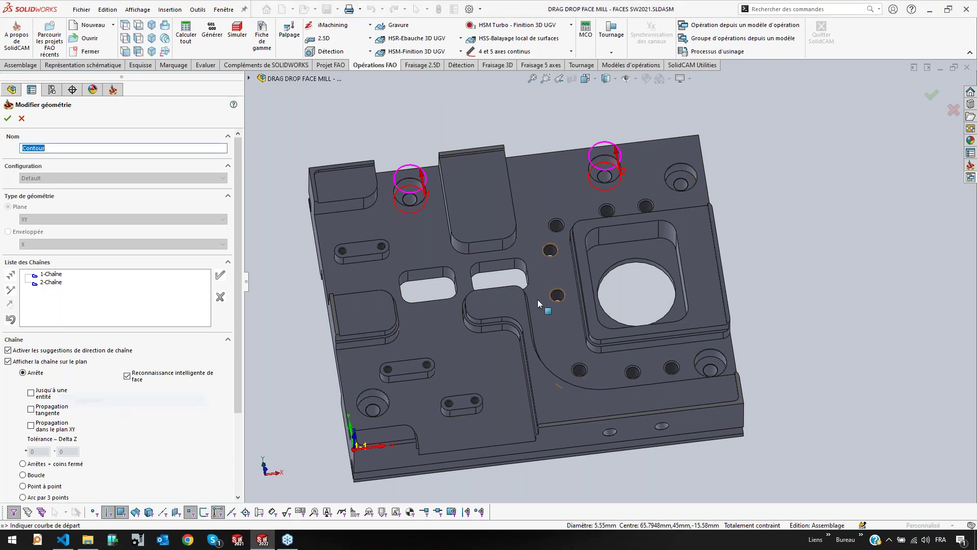
Add the remaining three counterbores to the pocket's contour geometry and accept it
left_click(681, 185)
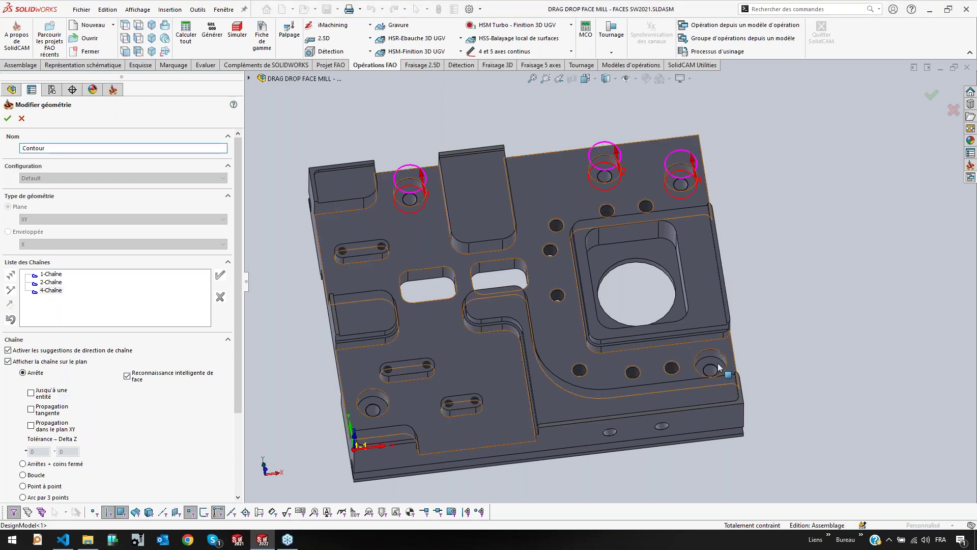
left_click(719, 367)
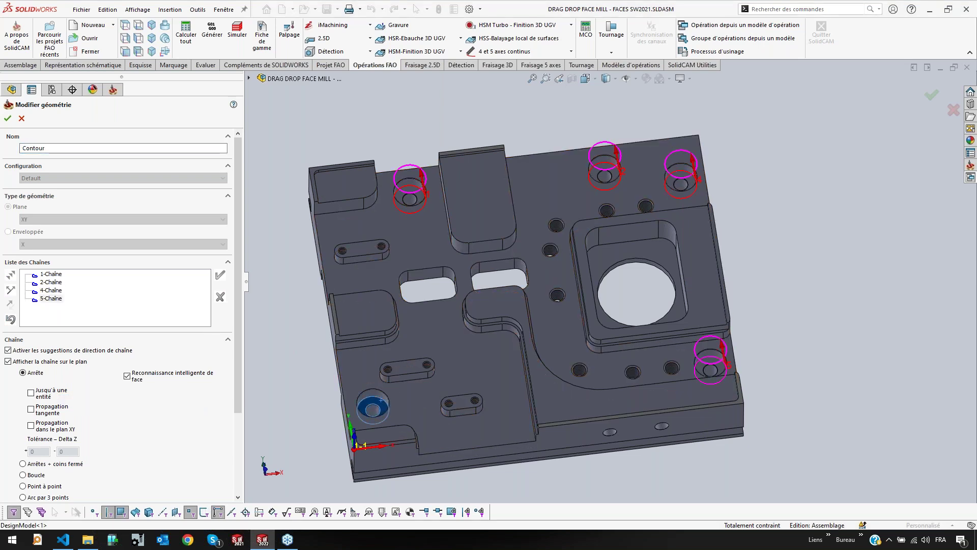
left_click(380, 401)
left_click(8, 118)
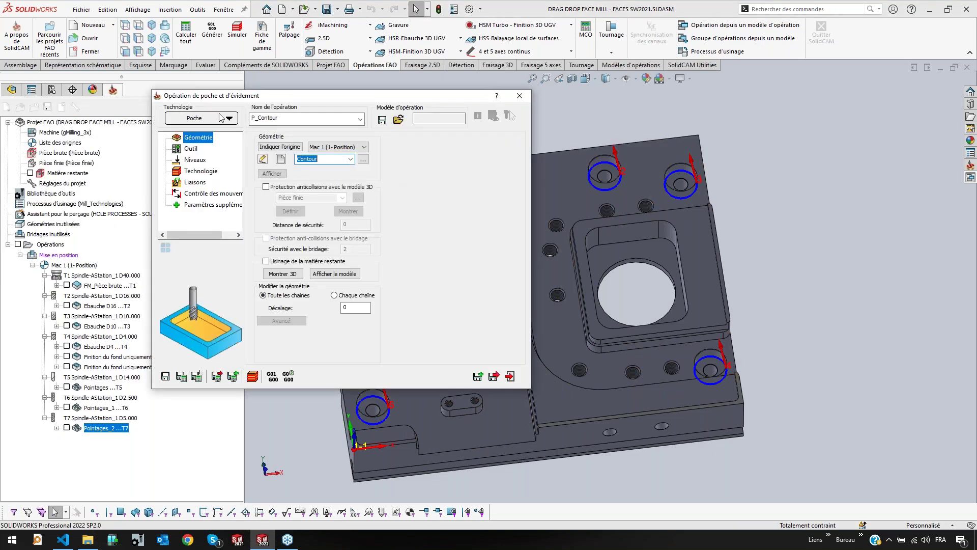
Assign the existing 10 mm cylindrical end mill, tool 3, to the pocket operation
left_click(189, 148)
left_click(318, 321)
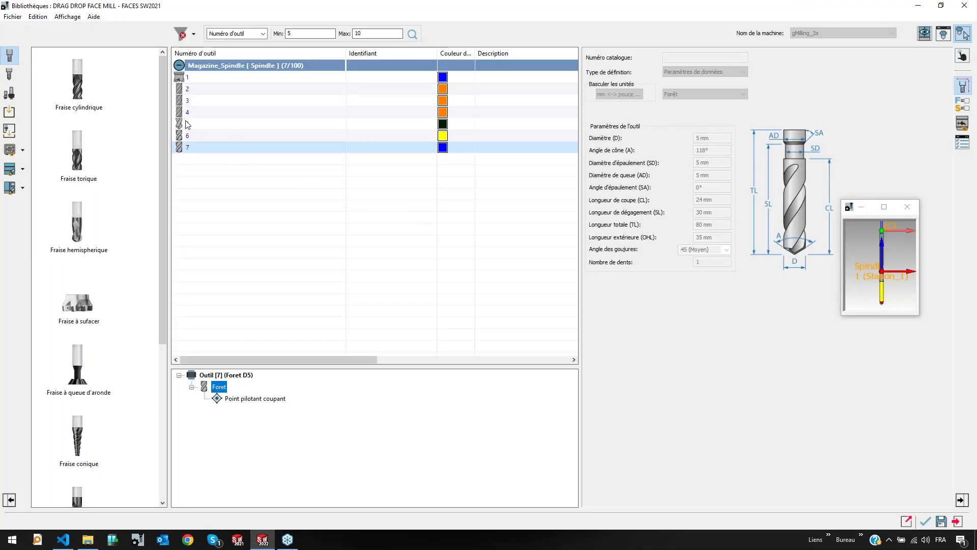
left_click(193, 113)
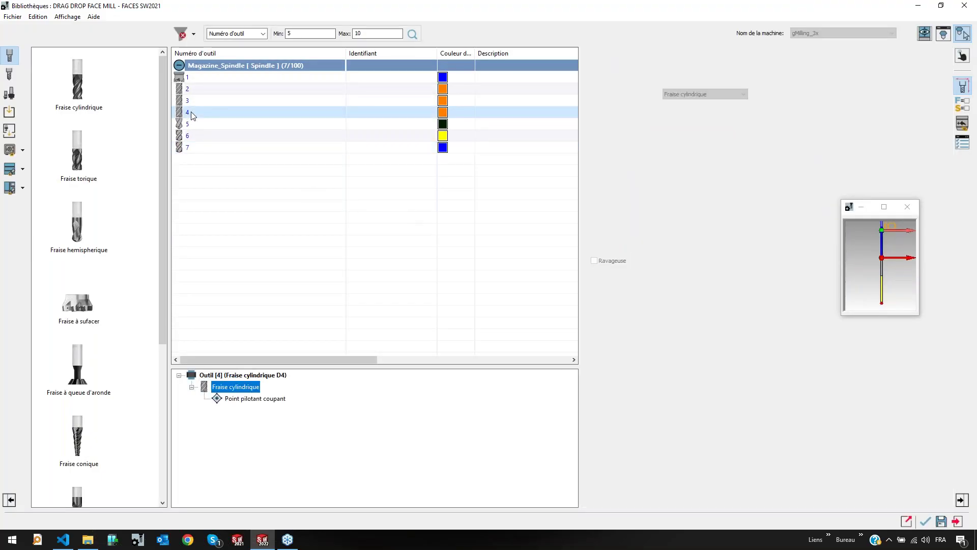
left_click(191, 101)
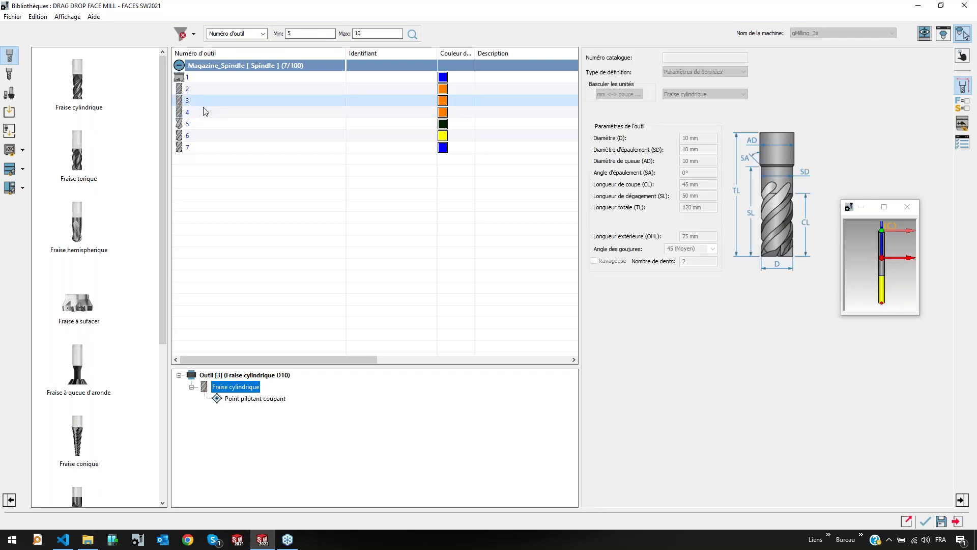
left_click(925, 522)
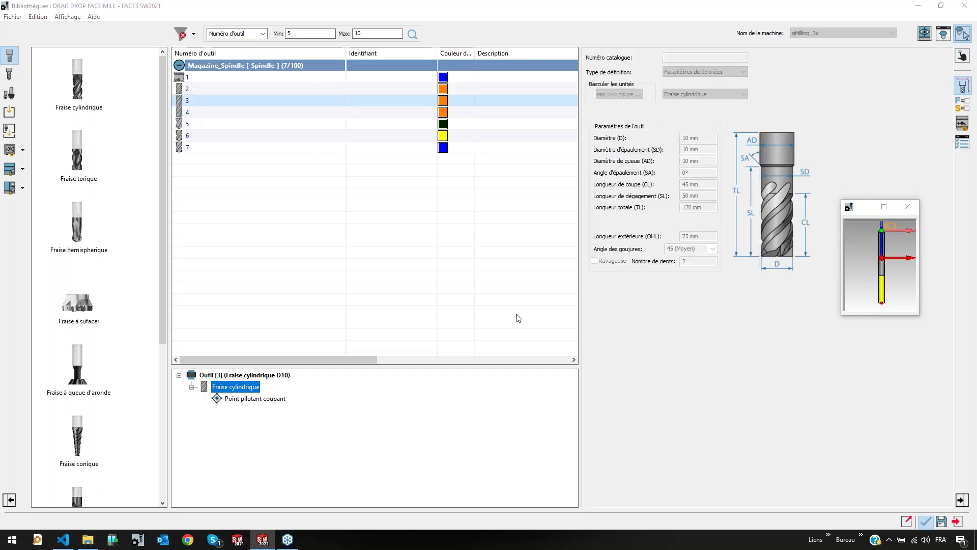
Save the counterbore pocket operation, accepting the automatic maximum helix setting, and close it
scroll(691, 270, "up", 5)
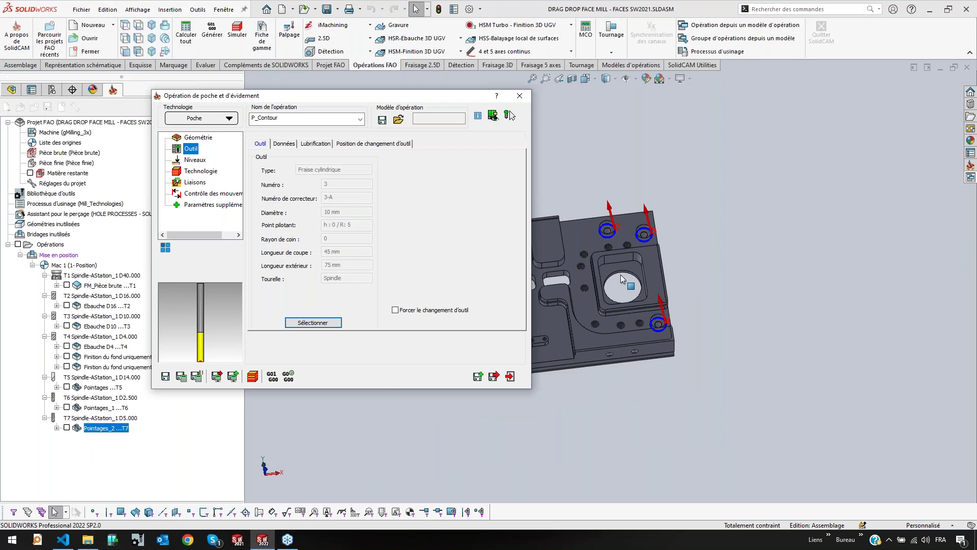
scroll(585, 275, "down", 5)
middle_click_drag(585, 276, 702, 234, "ctrl")
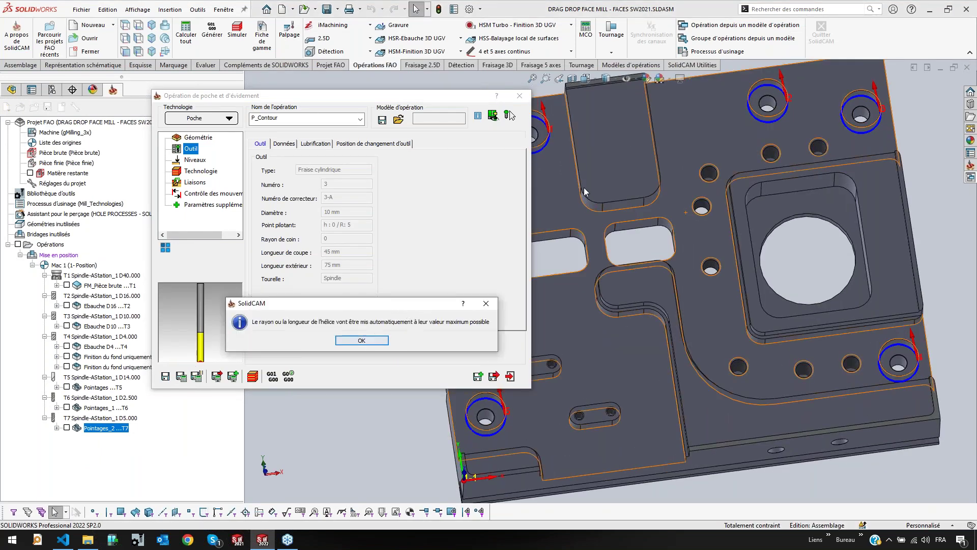
left_click(363, 339)
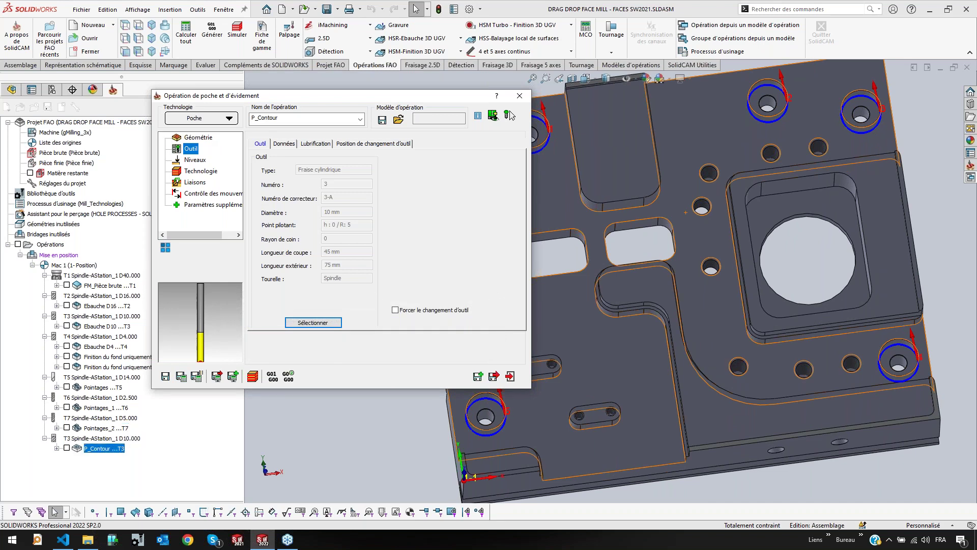
left_click(513, 376)
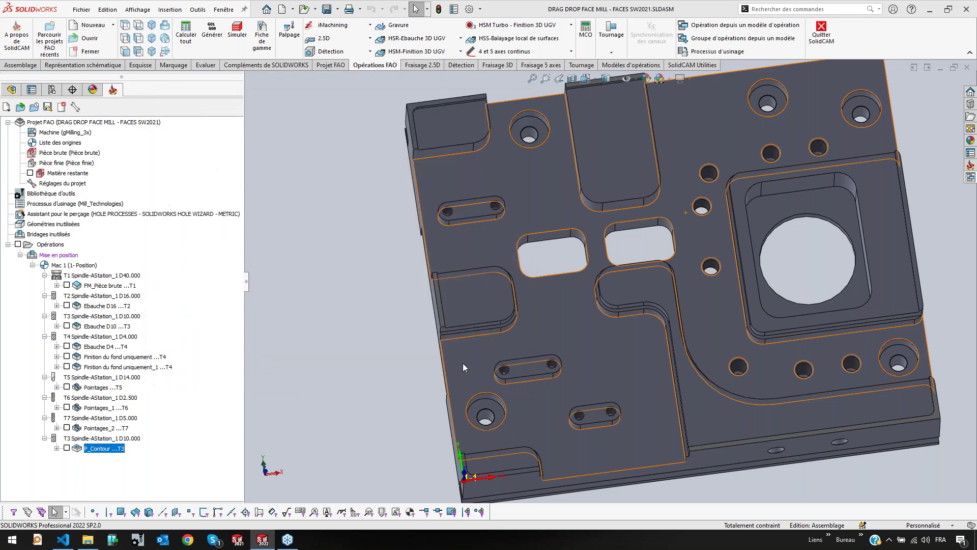
Copy the 5 mm drilling operation Pointages_2 and paste it after P_Contour
left_click(111, 432)
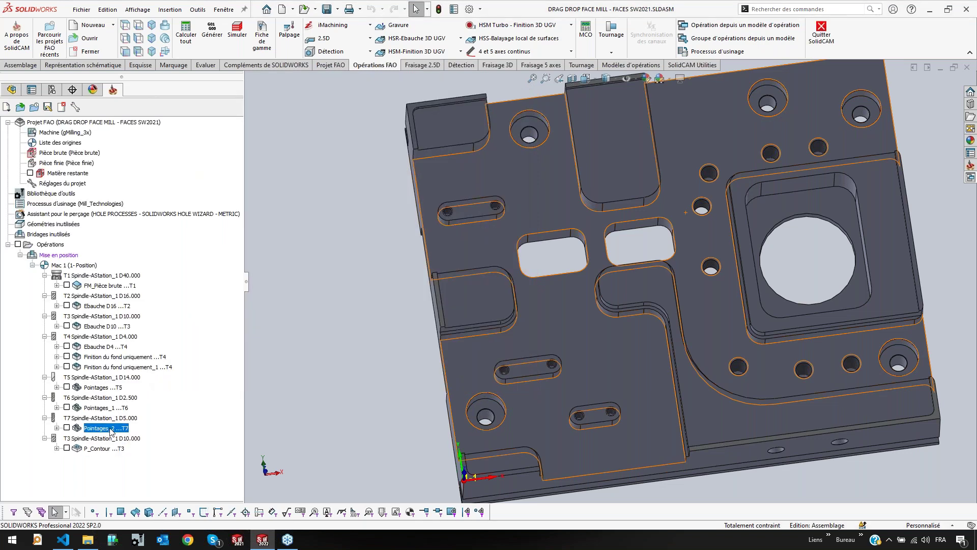
double_click(111, 430)
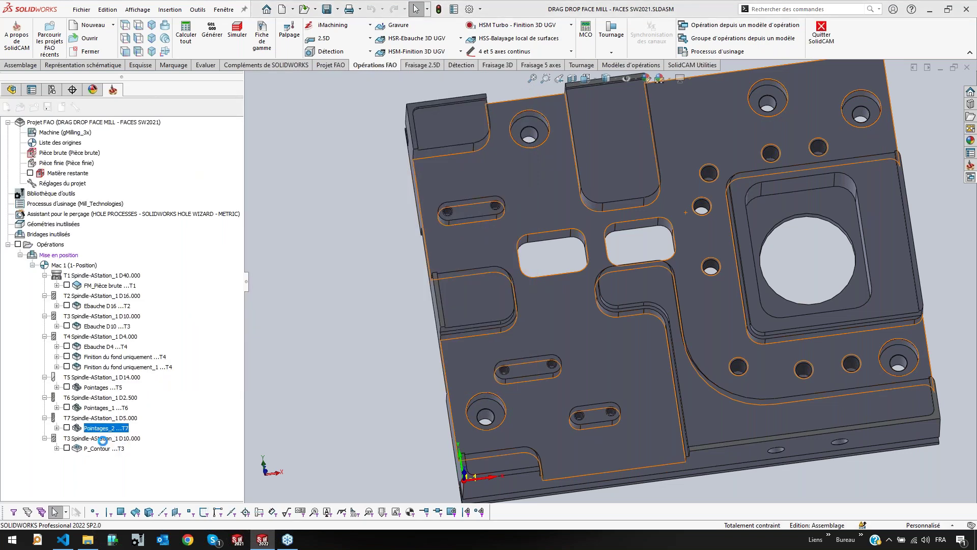
left_click(100, 449)
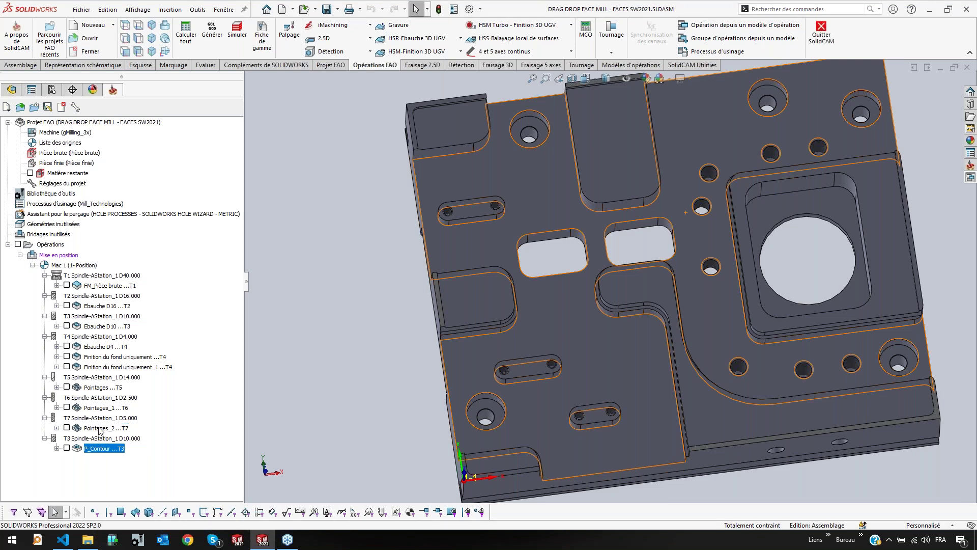
left_click(95, 431)
left_click(101, 449)
key("ctrl+v")
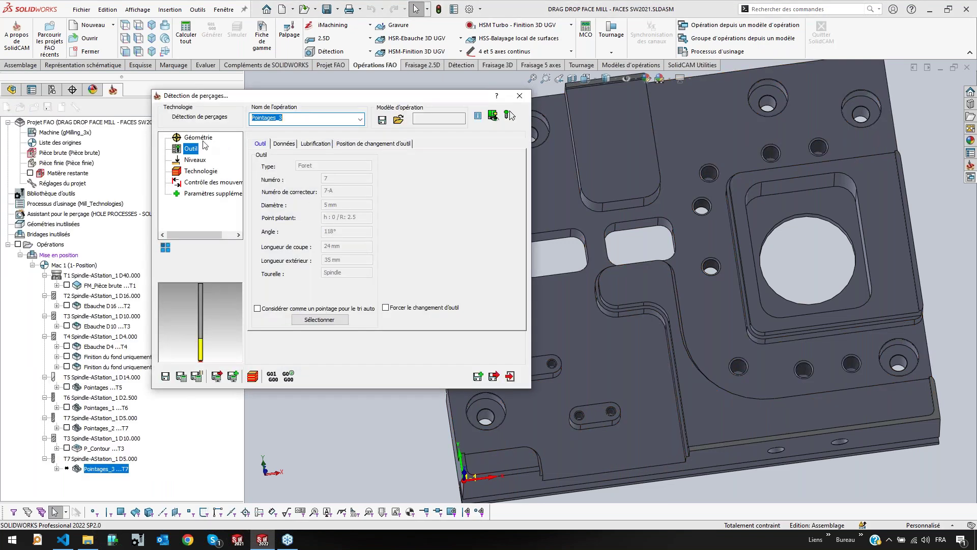
Define new hole geometry for the copied operation by finding holes with diameters from 5.3 to 5.3 mm, and accept it
left_click(199, 137)
left_click(286, 162)
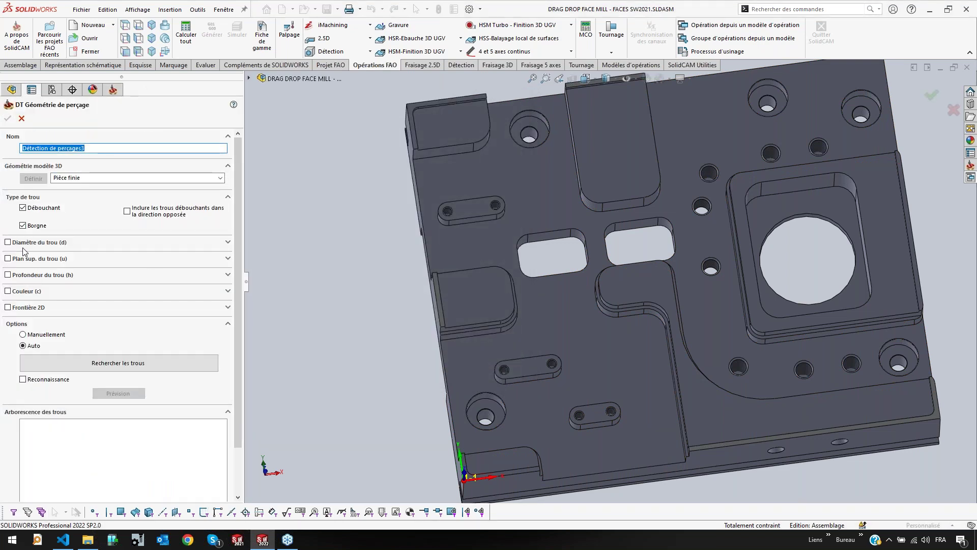
left_click(8, 243)
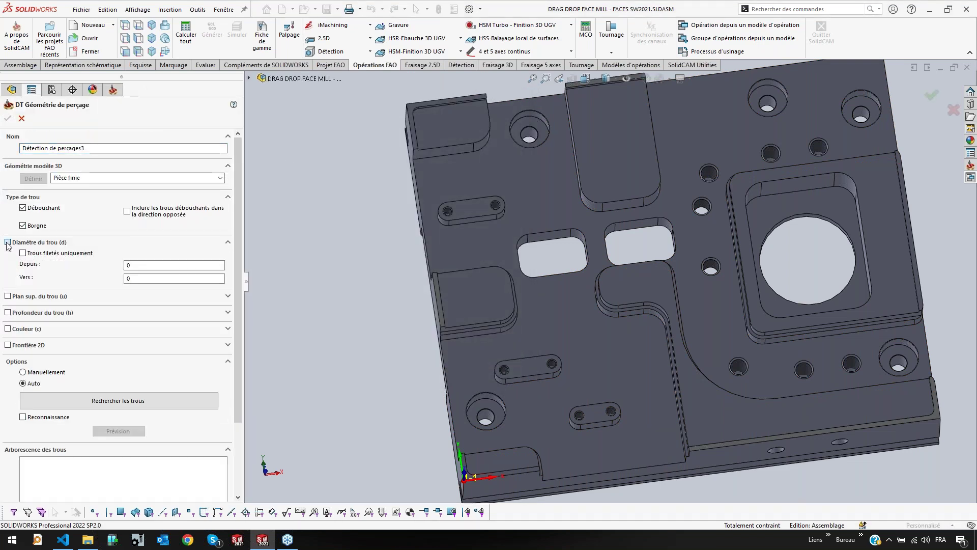
left_click(520, 140)
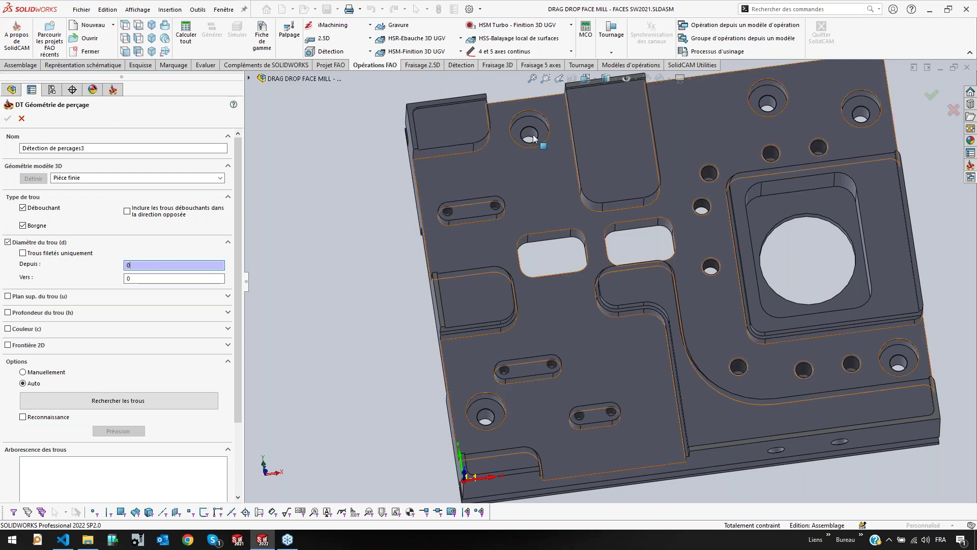
left_click(161, 401)
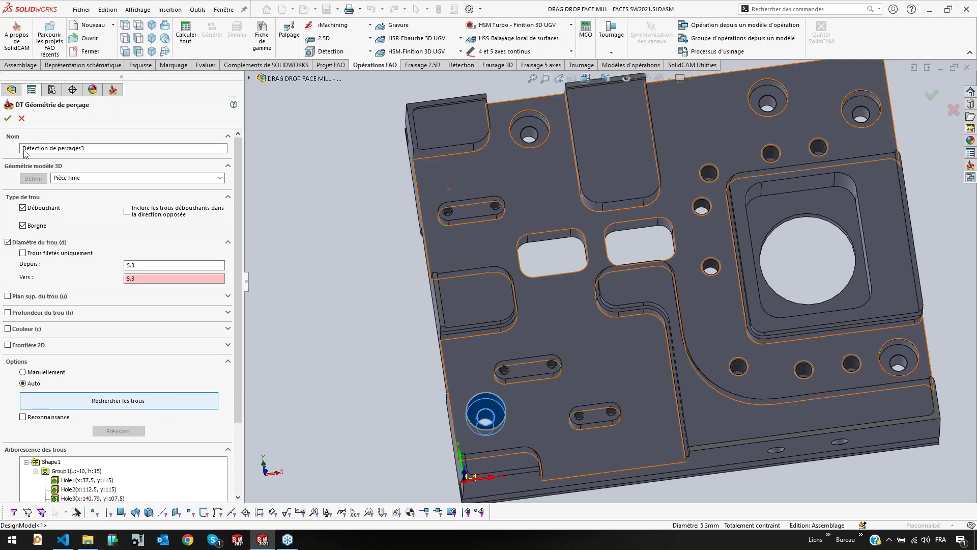
left_click(10, 123)
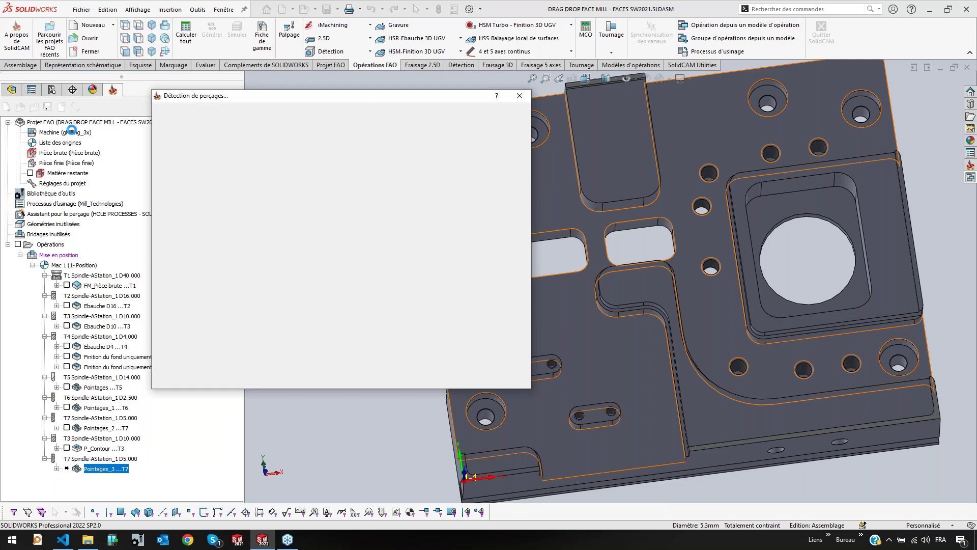
Duplicate the 5 mm drill, set the copy's diameter to 5.3 mm and assign it to the operation
left_click(192, 149)
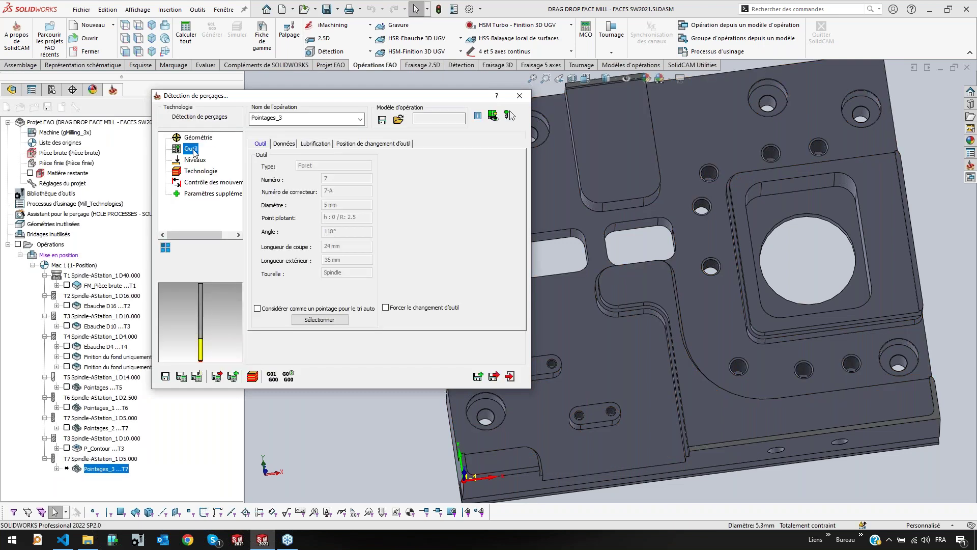
left_click(319, 320)
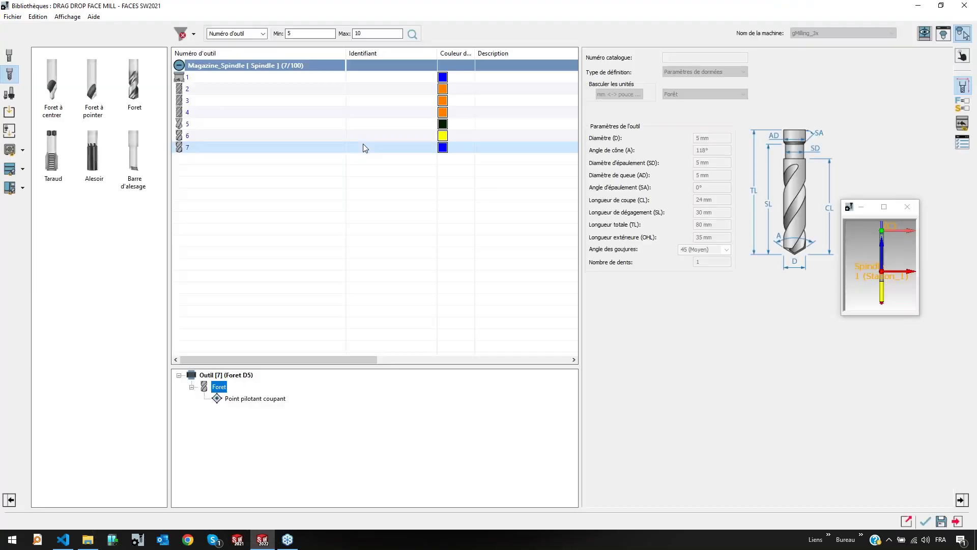
right_click(387, 147)
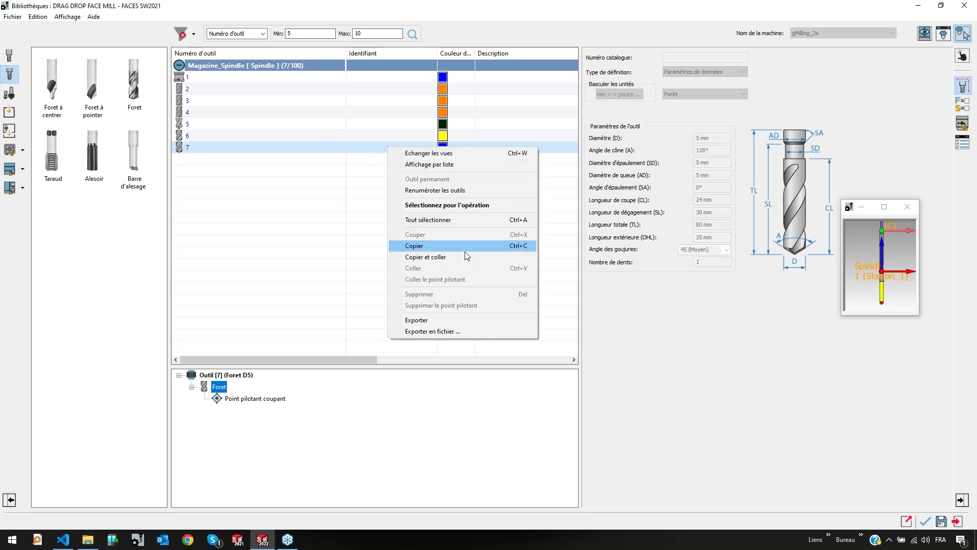
left_click(440, 257)
left_click(715, 137)
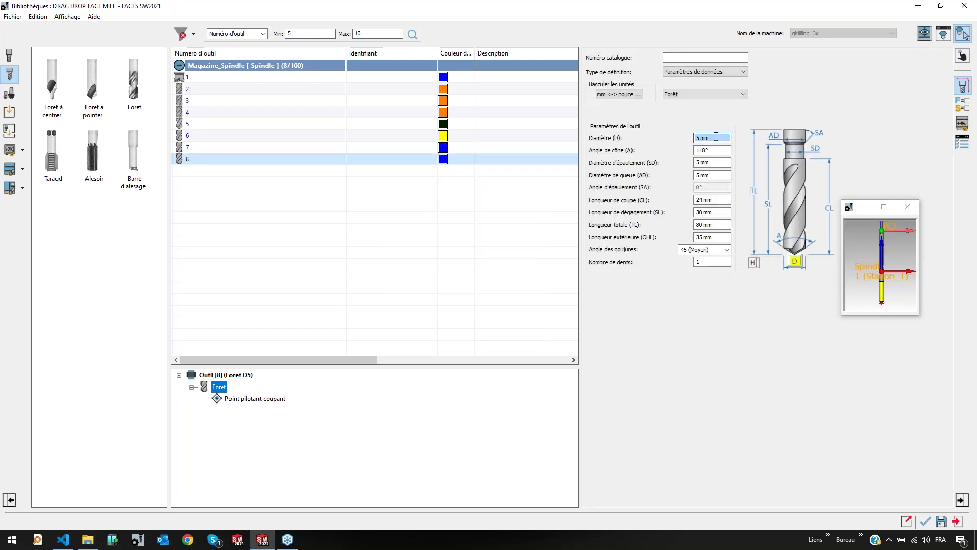
type("5.5")
left_click(926, 522)
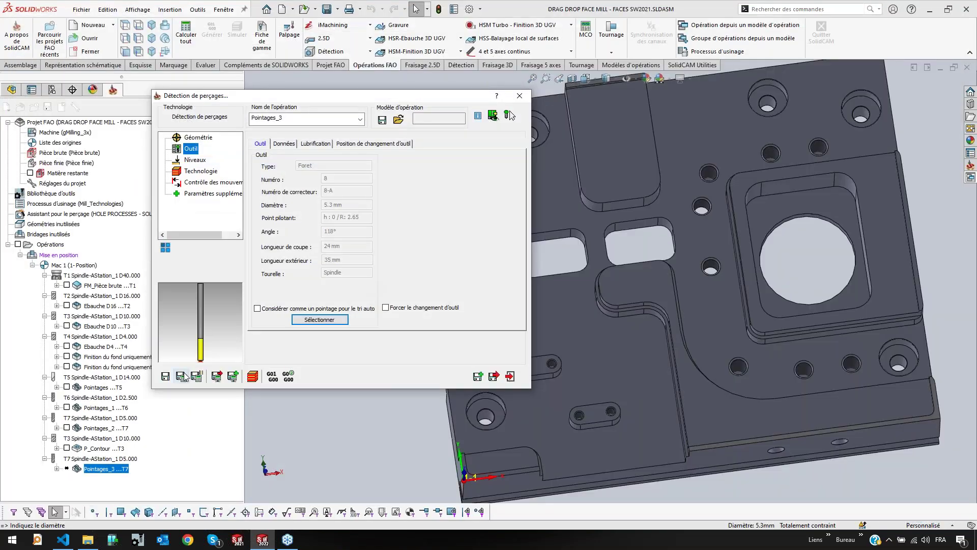
Rename the 5.3 mm drilling operation as Percage D5.3, save and calculate it, and close it
double_click(304, 117)
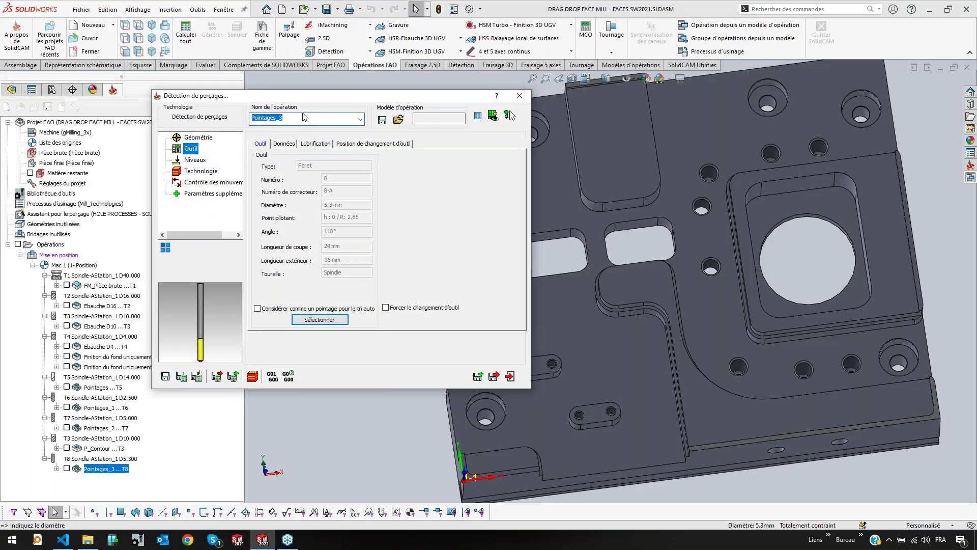
type("Percage D5.3")
left_click(181, 378)
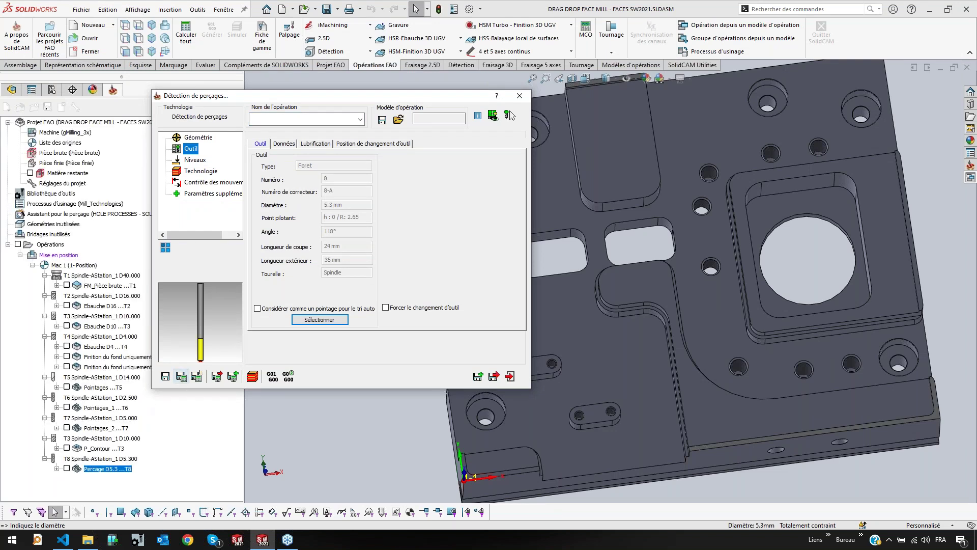
left_click(510, 377)
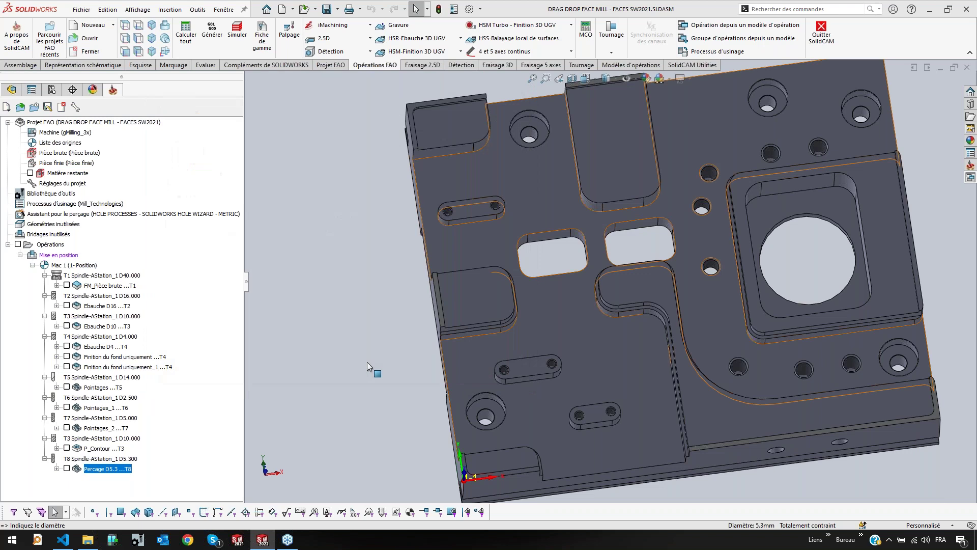
Display the remaining stock, examine the machined plate and its holes closely, and hide the stock again
left_click(66, 176)
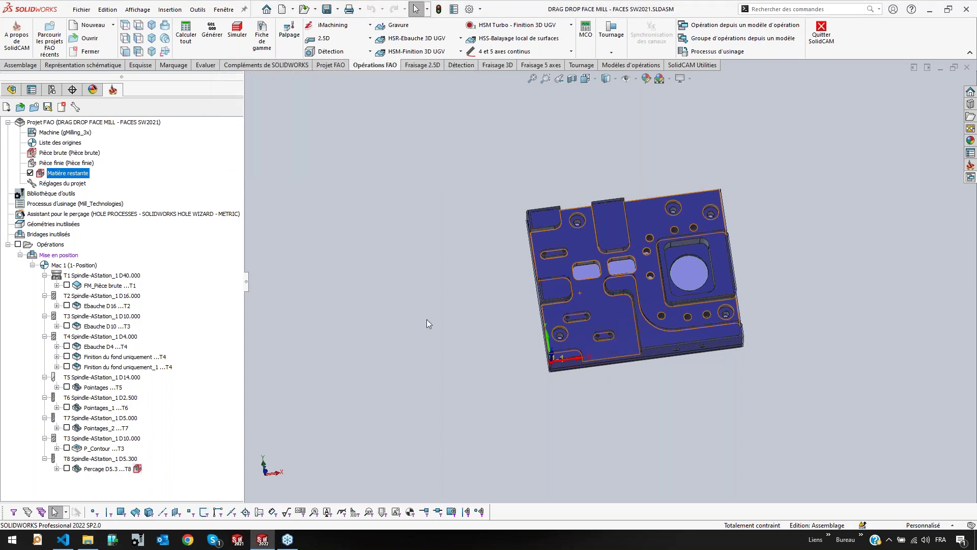
middle_click_drag(689, 297, 691, 232)
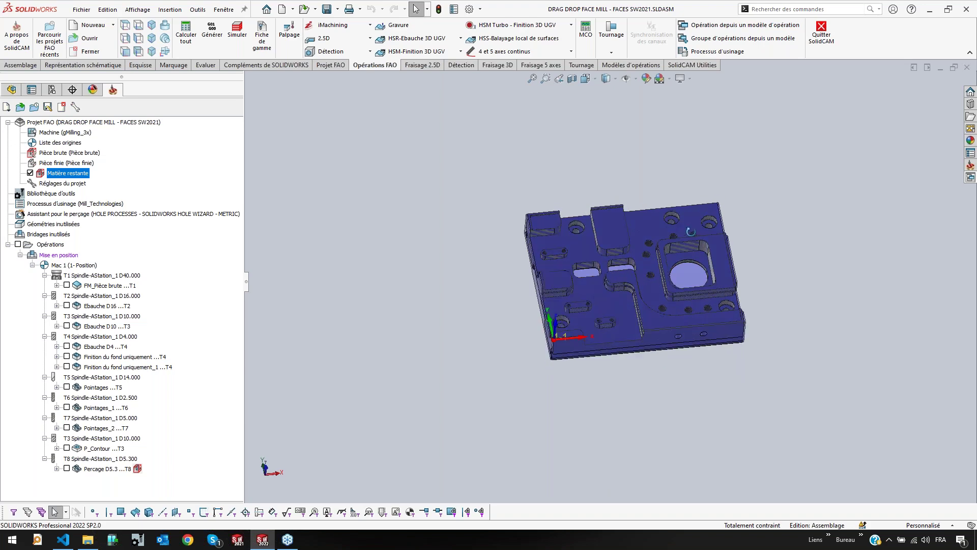
scroll(630, 265, "down", 5)
middle_click_drag(619, 270, 562, 297)
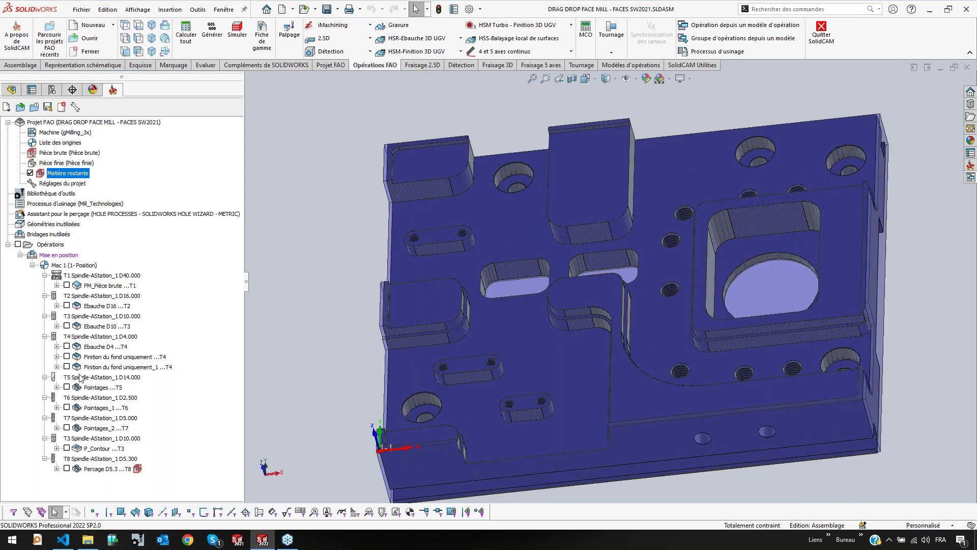
left_click(30, 173)
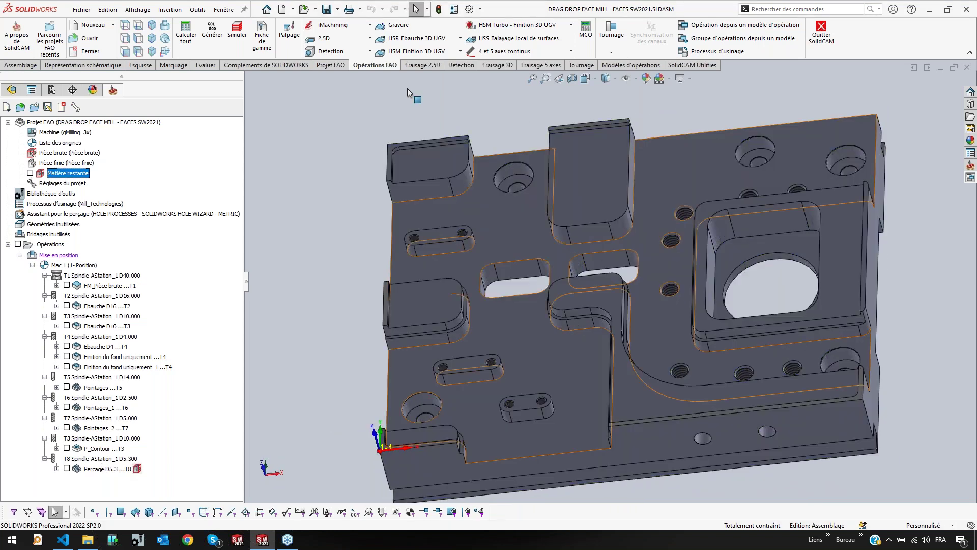
Start a chamfer recognition operation and define its geometry Faces1 by selecting the plate's solid body
left_click(340, 53)
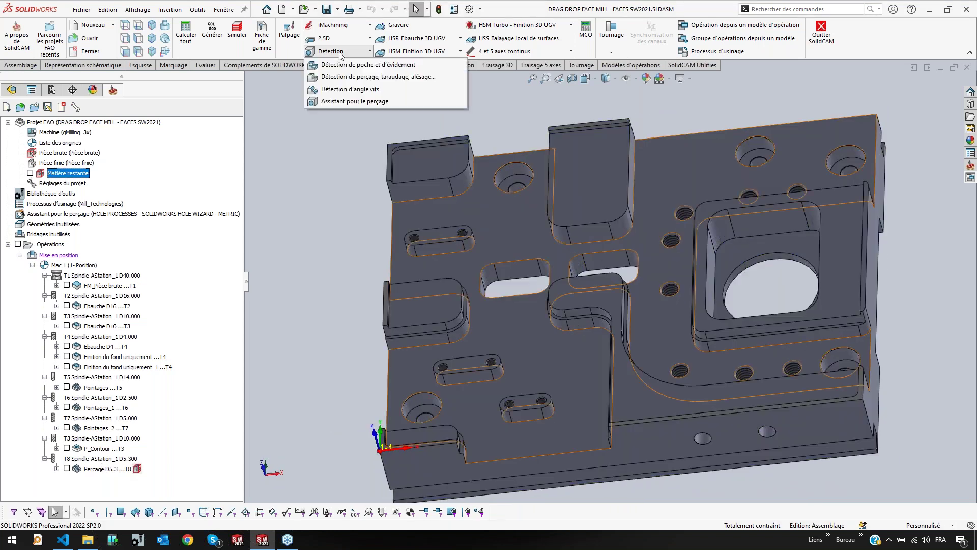
left_click(360, 94)
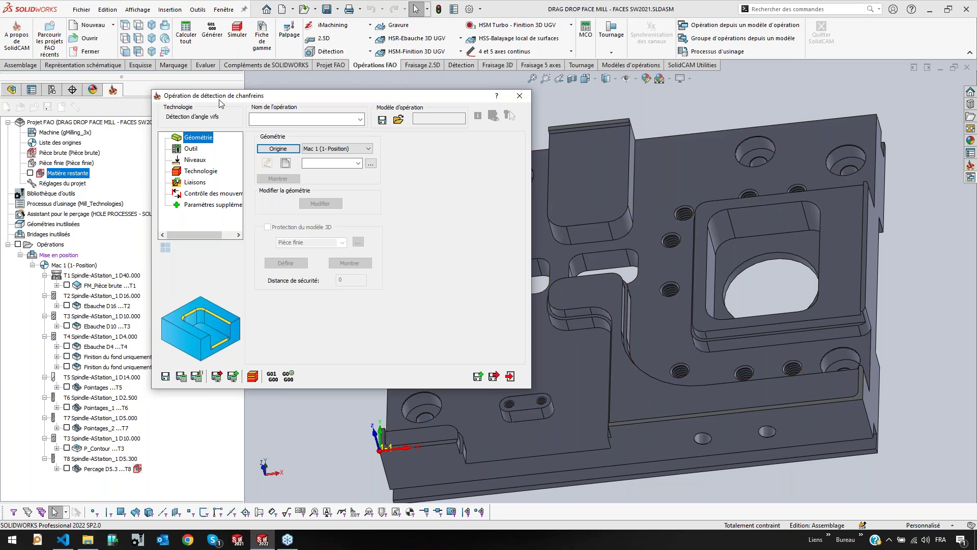
left_click(286, 163)
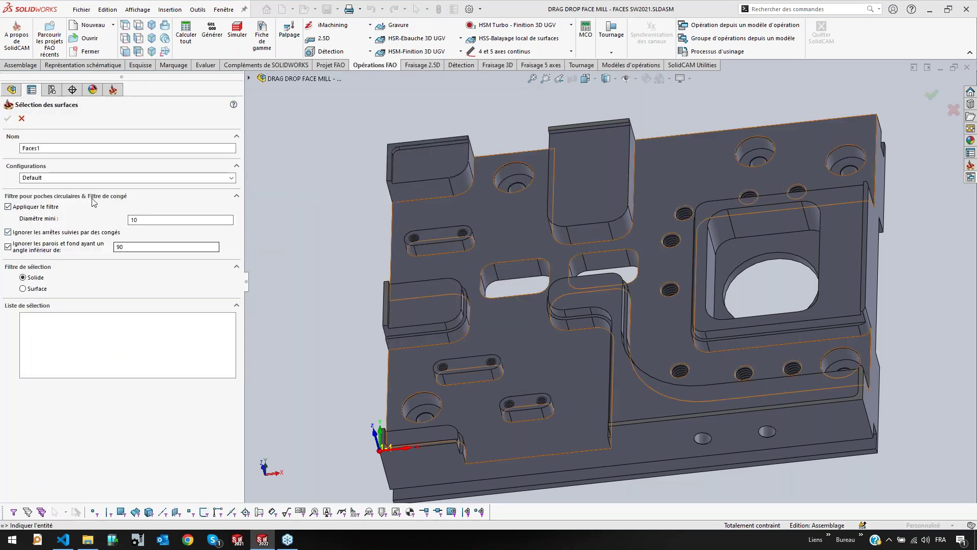
left_click(518, 234)
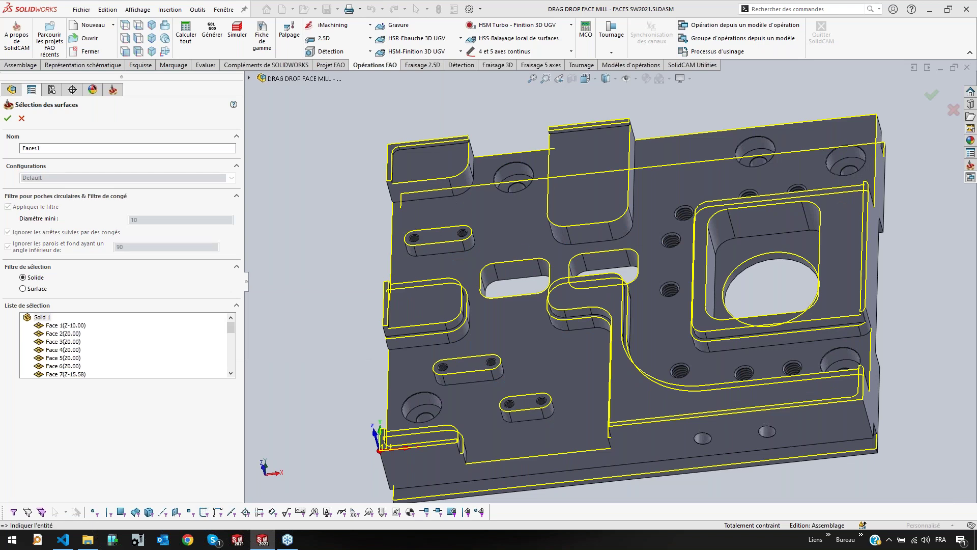
Remove the two deepest faces, including the lower ledge at Z-23.00, from the chamfer face list and accept the geometry
middle_click_drag(457, 277, 457, 266)
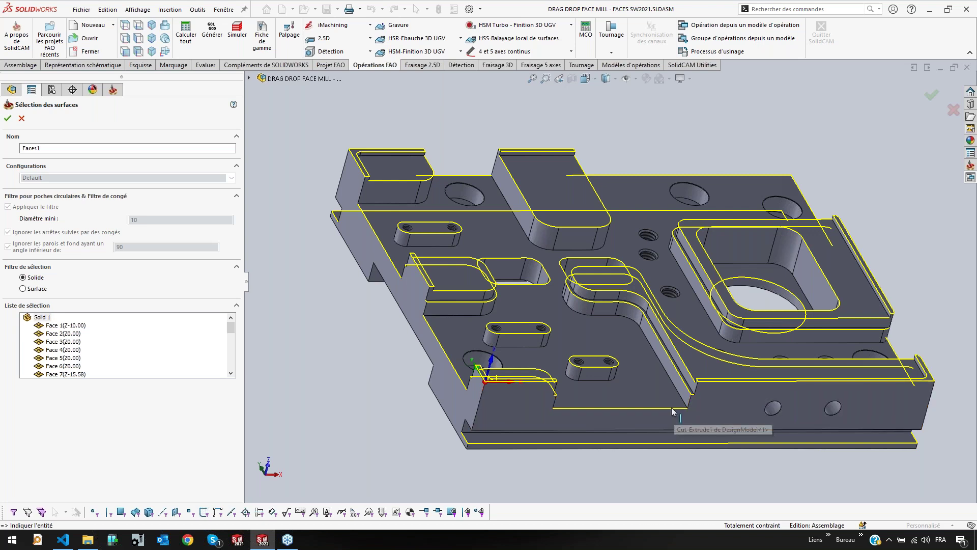
left_click_drag(675, 413, 76, 356)
scroll(74, 346, "down", 5)
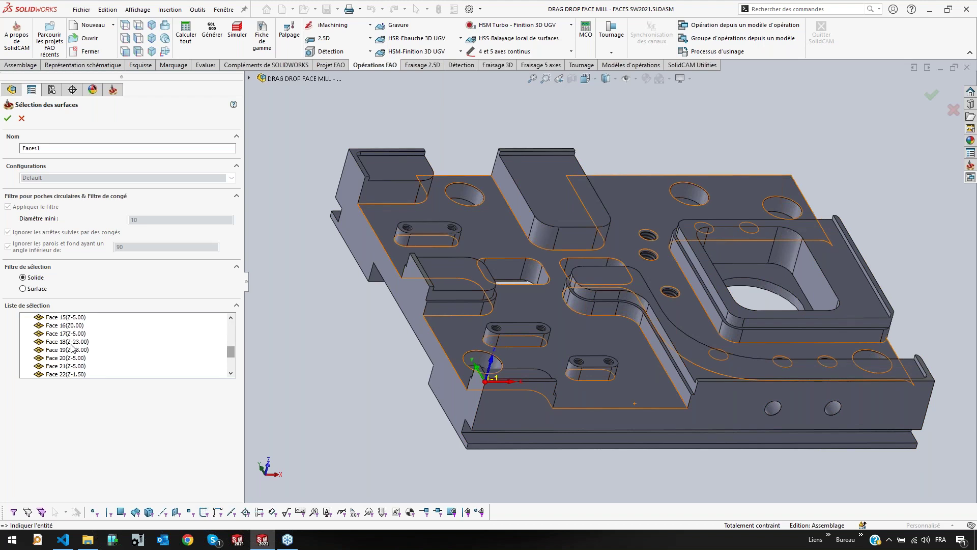
left_click(75, 344)
right_click(74, 345)
left_click(86, 361)
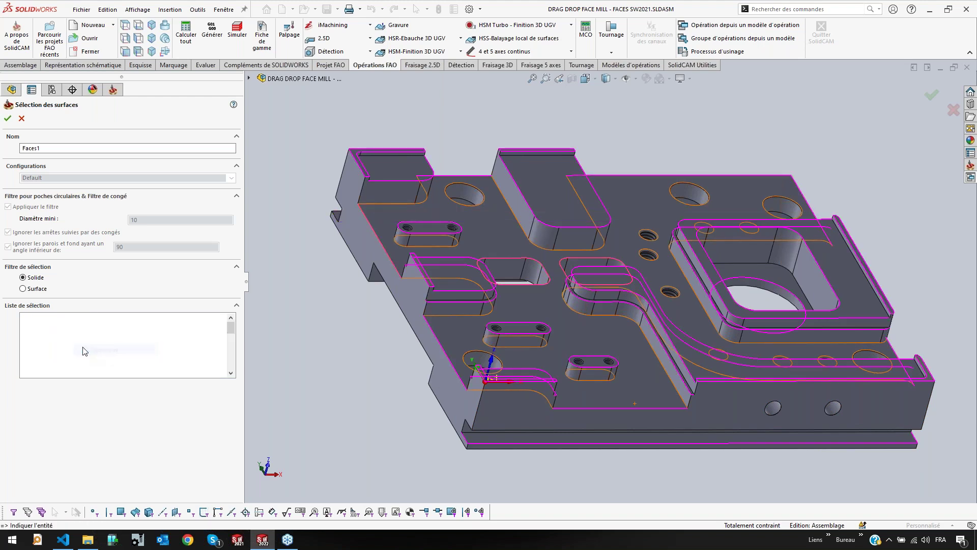
left_click(79, 334)
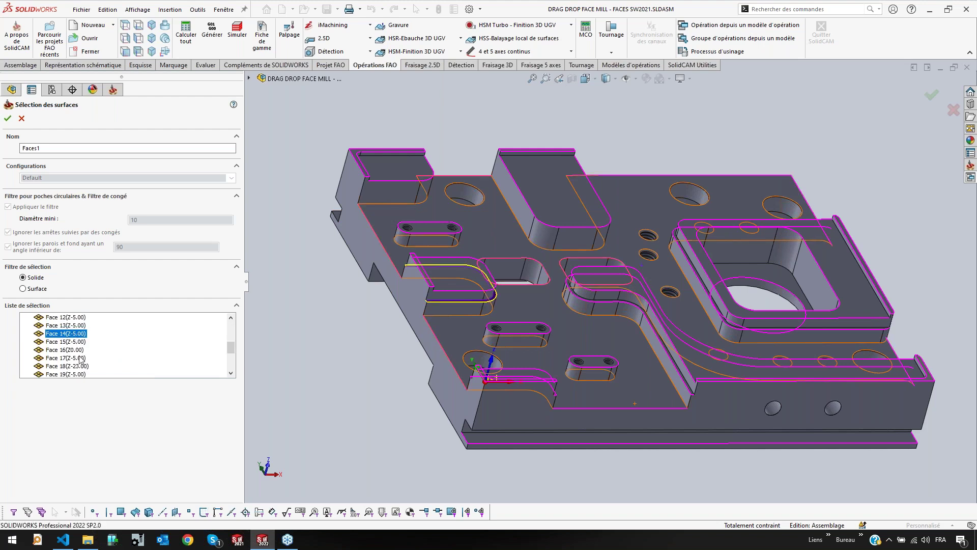
scroll(75, 370, "down", 2)
scroll(81, 359, "up", 2)
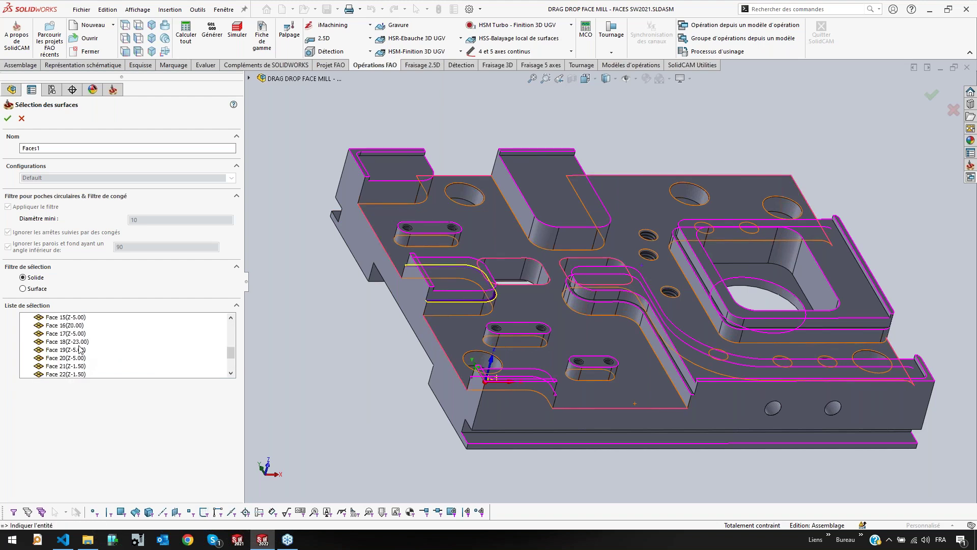
left_click(82, 343)
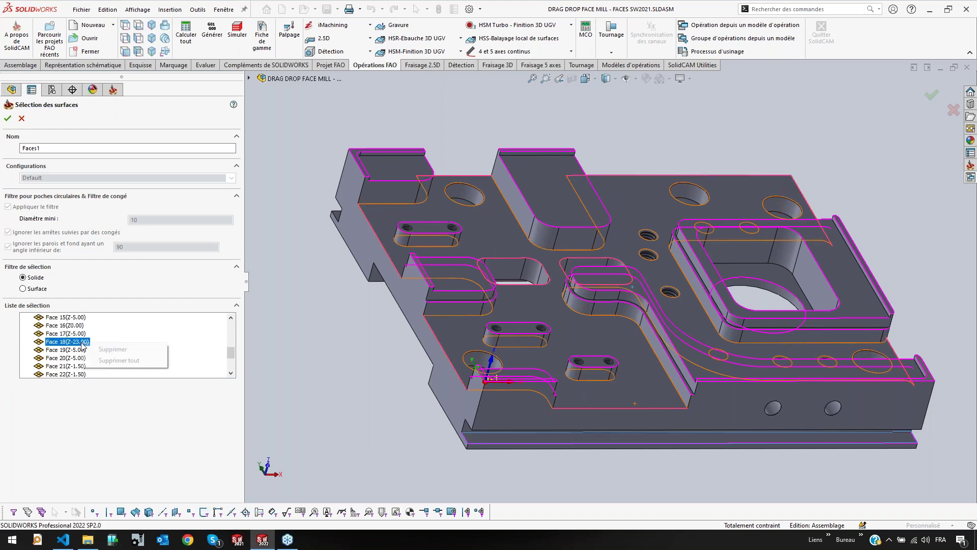
right_click(82, 343)
left_click(89, 349)
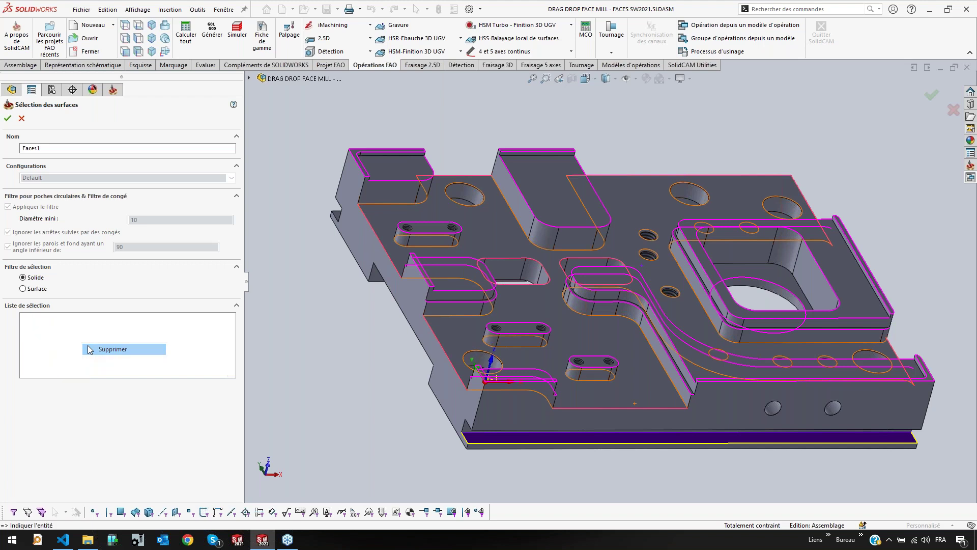
left_click(8, 118)
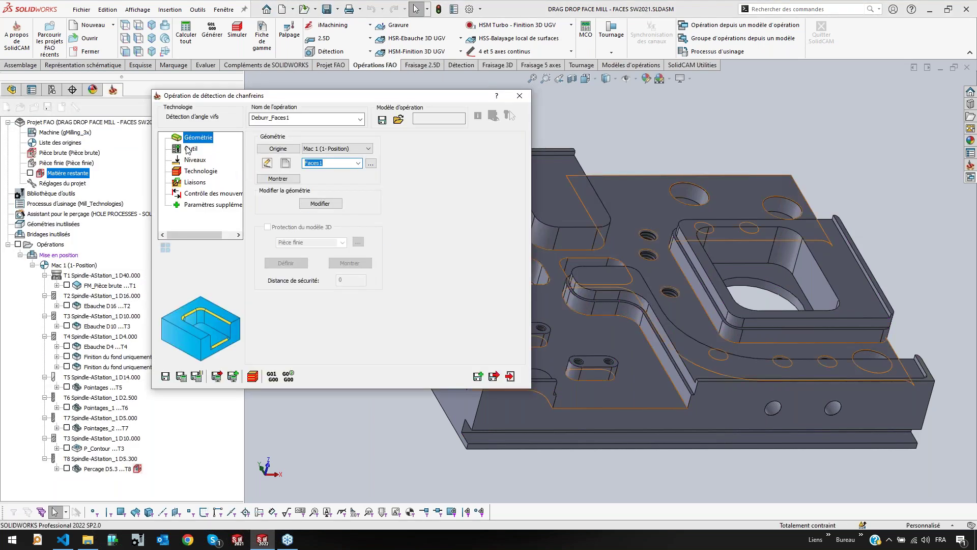
Add a chamfer mill with 10 mm diameter and 90° cone angle as tool 9 and assign it to the operation
left_click(189, 149)
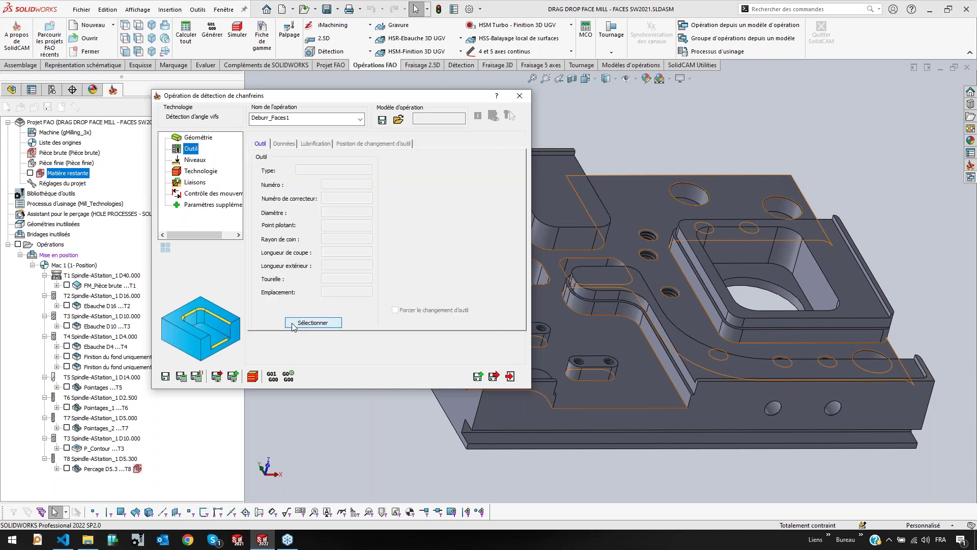
left_click(291, 323)
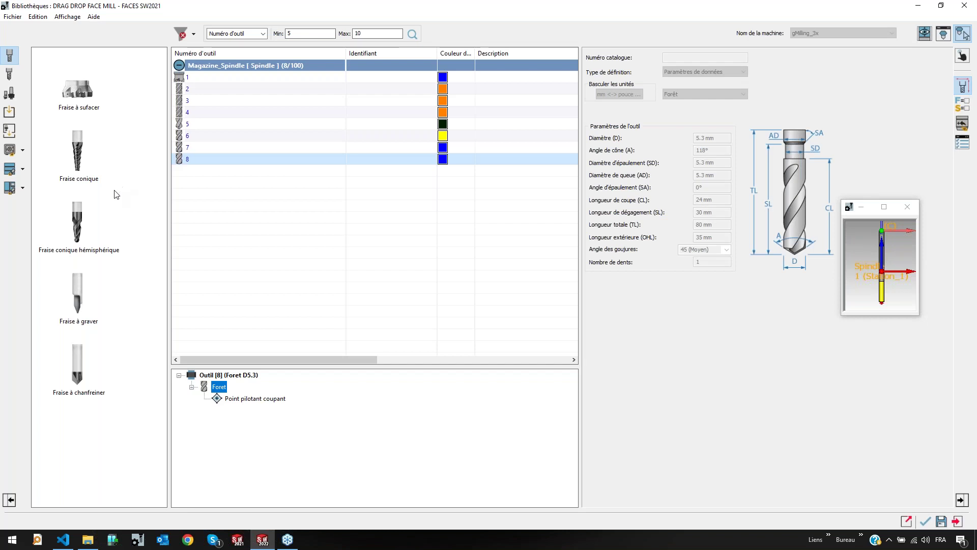
left_click_drag(76, 371, 345, 234)
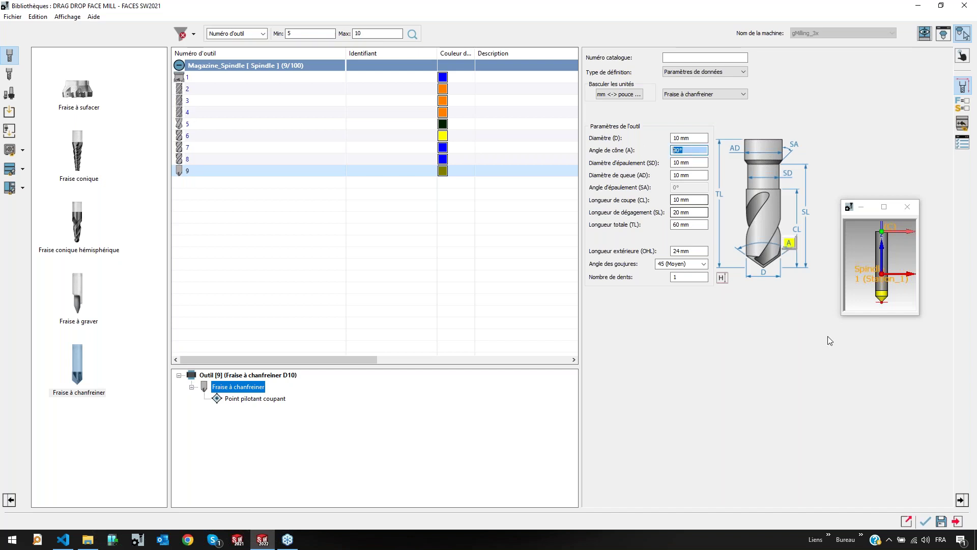
left_click(925, 527)
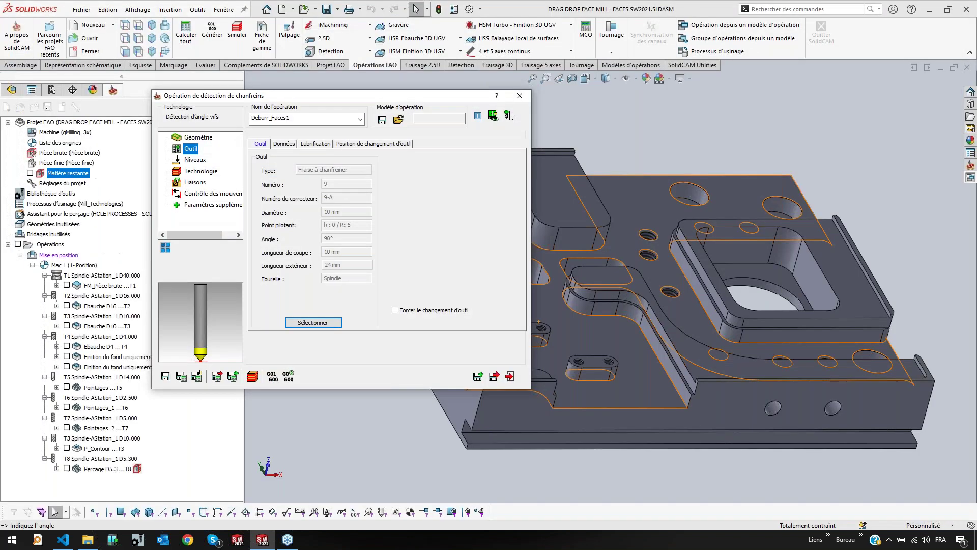
Set the chamfer depth to 0.5 and the chamfering cutting diameter to 3
left_click(195, 159)
left_click(343, 242)
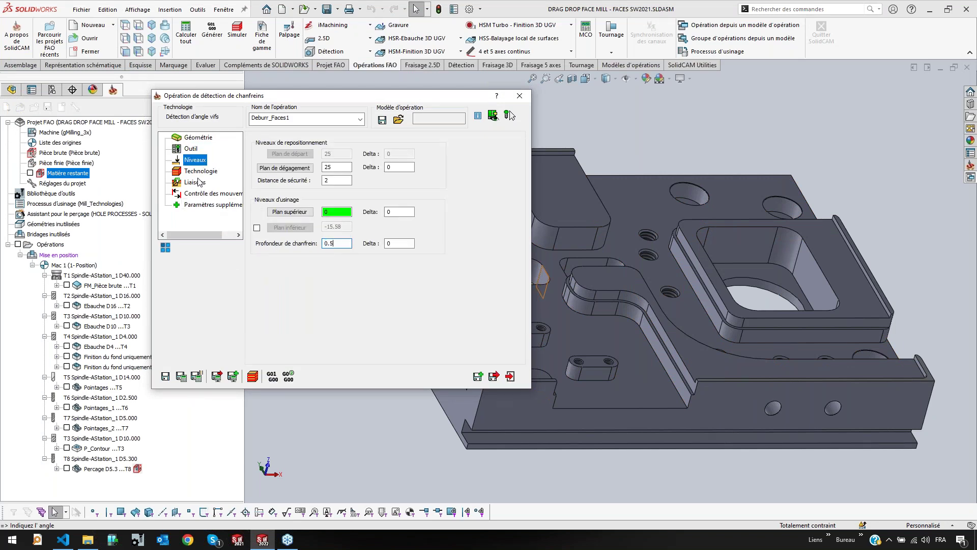
left_click(198, 175)
left_click(340, 172)
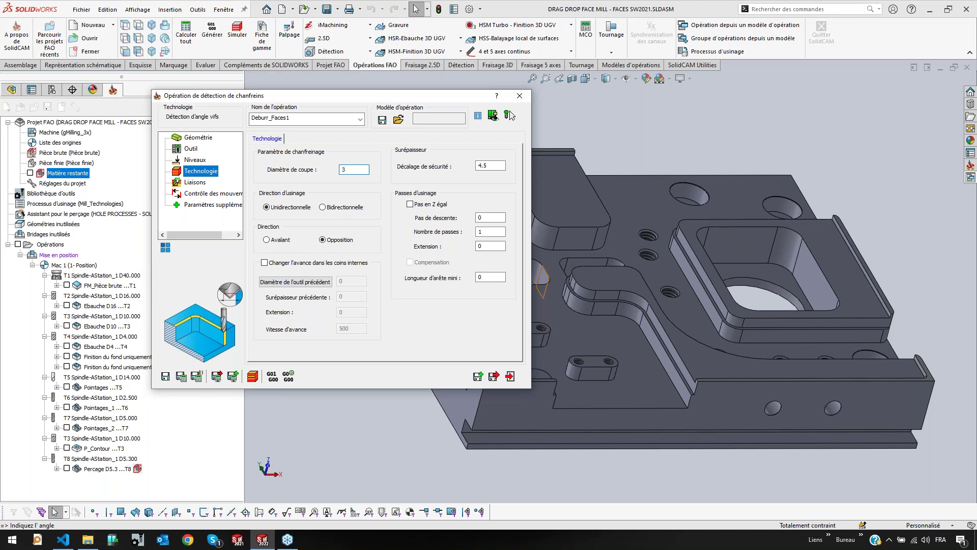
Set the chamfer operation's safety offset to 0
left_click(490, 166)
double_click(491, 165)
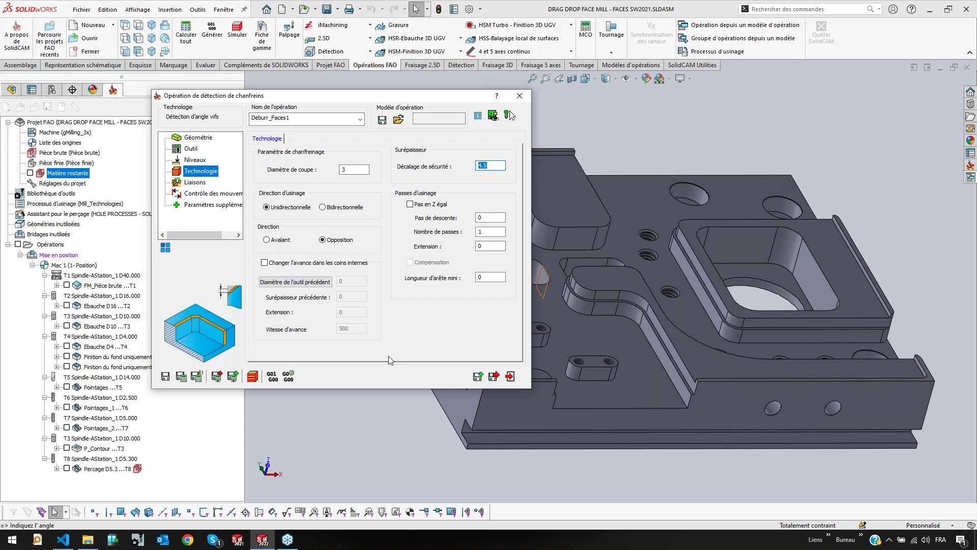
left_click(492, 166)
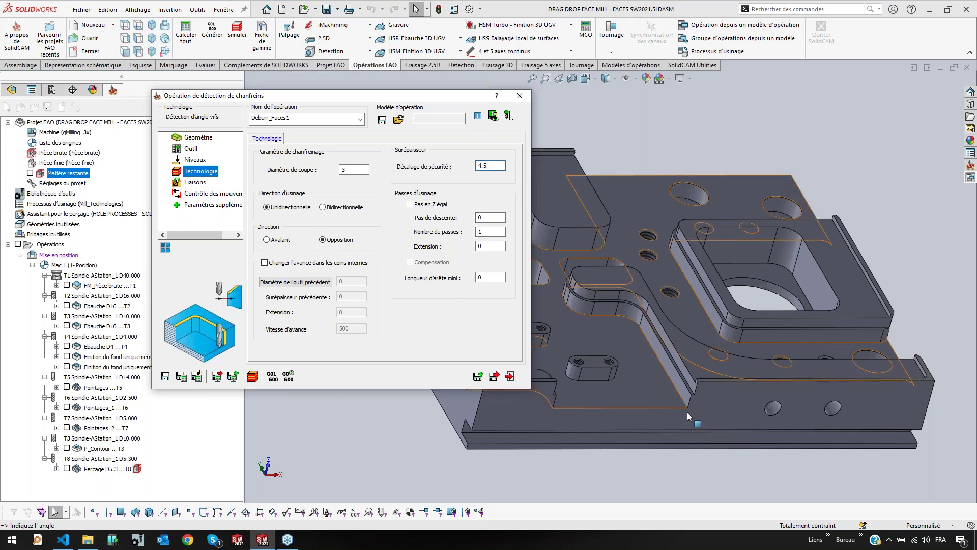
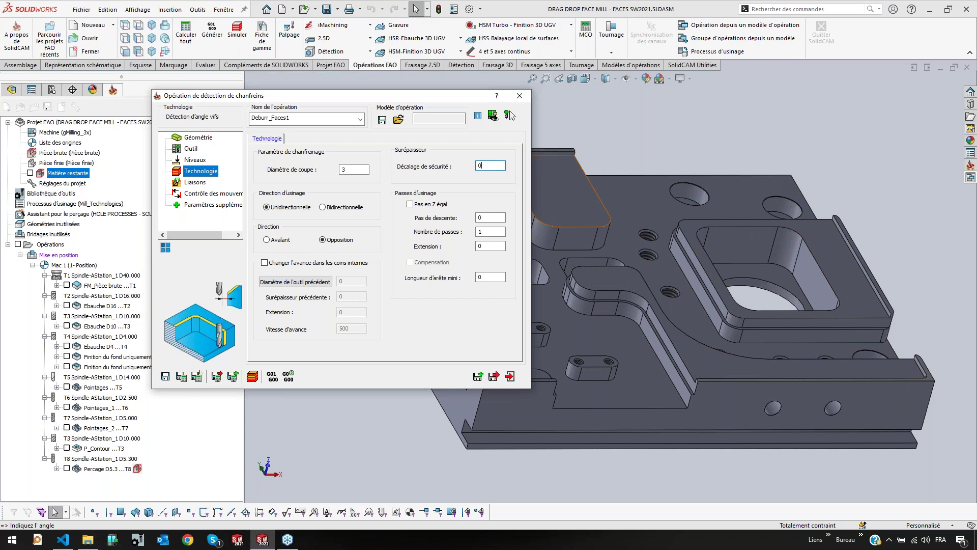
Enable 3D model protection against the finished part with a safety distance of 0.5, and save and calculate the chamfer operation
left_click(198, 138)
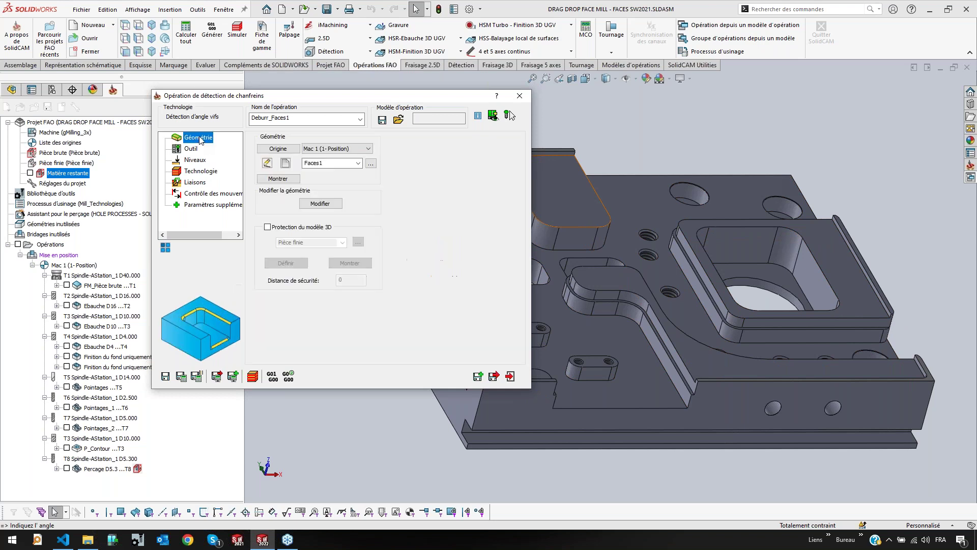
left_click(278, 228)
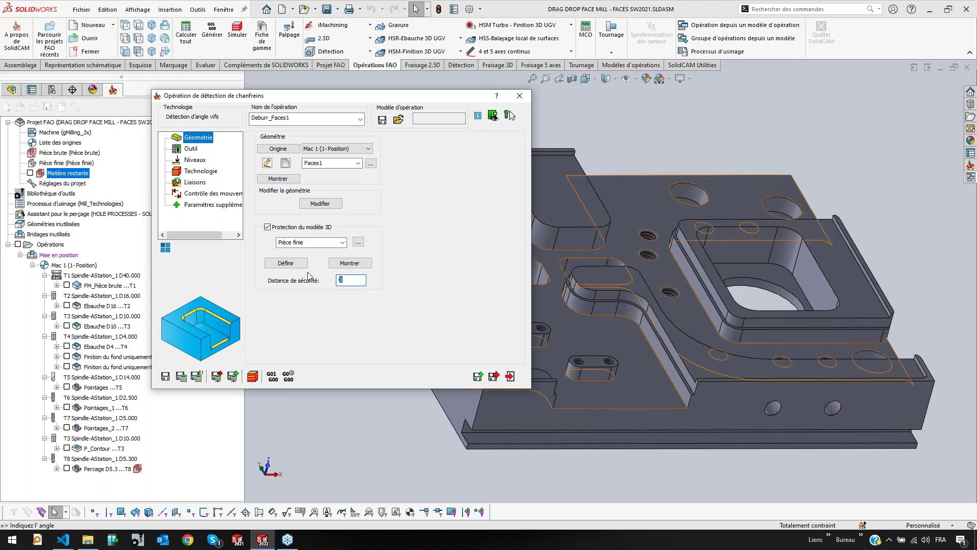
type("0.5")
left_click_drag(353, 284, 320, 288)
left_click(182, 377)
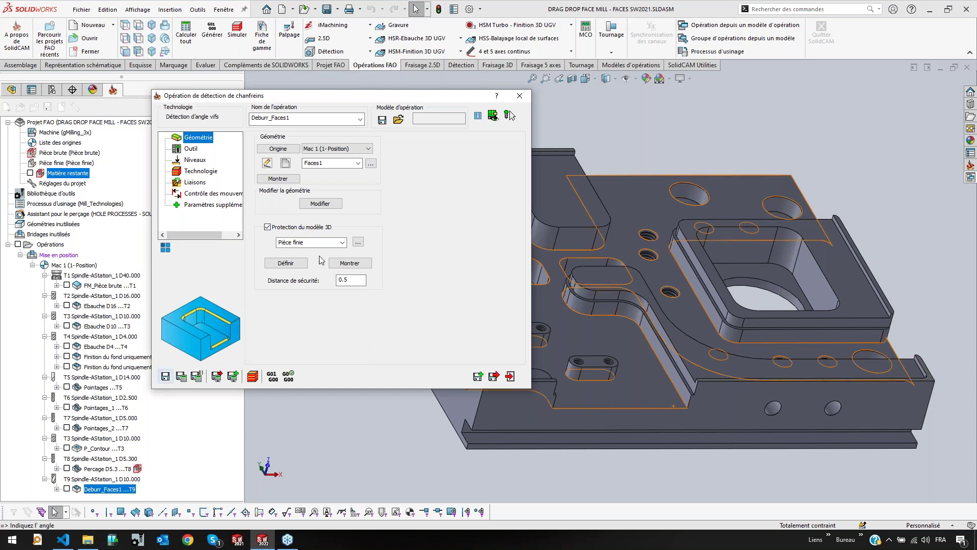
Simulate the Deburr_Faces1 toolpath and examine its passes around the plate's edges and slots
left_click(252, 377)
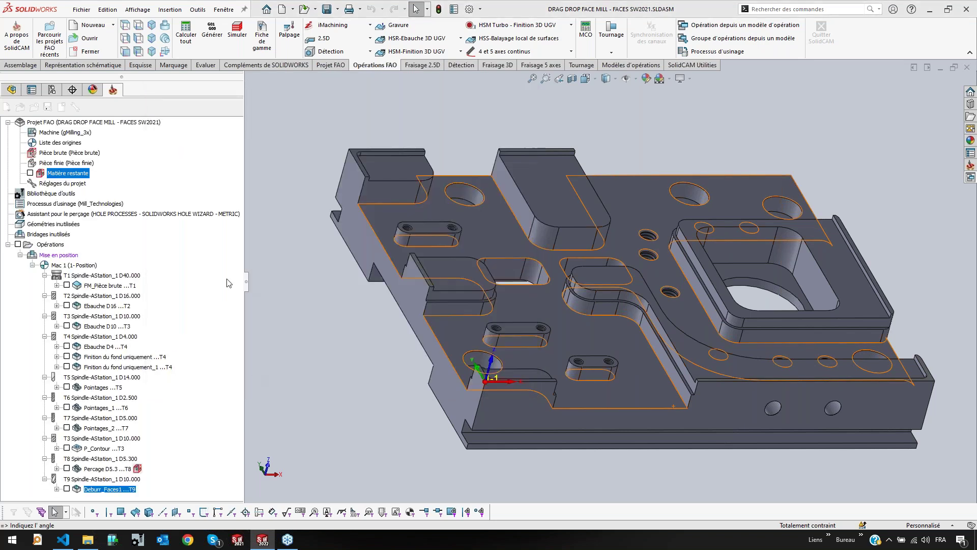
left_click(127, 277)
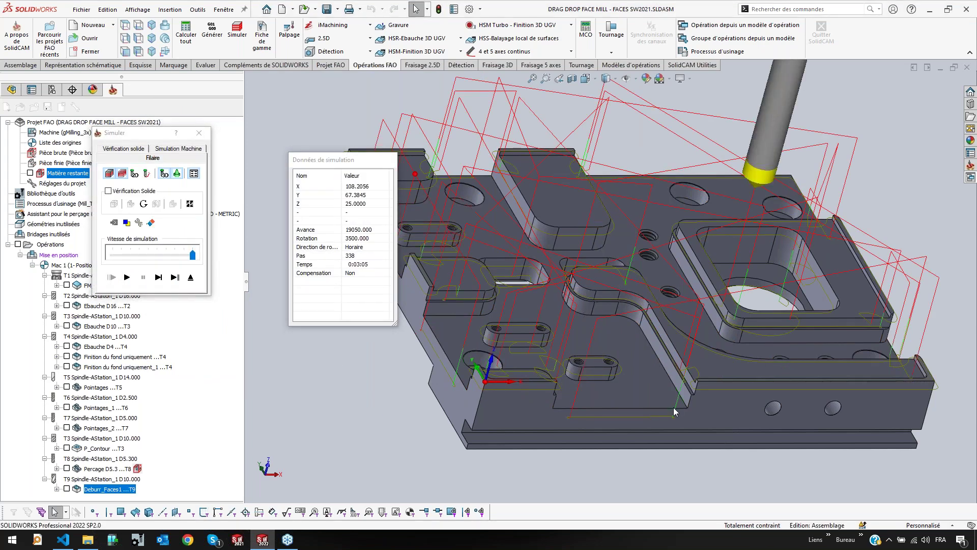
middle_click_drag(691, 401, 468, 365)
scroll(468, 364, "up", 2)
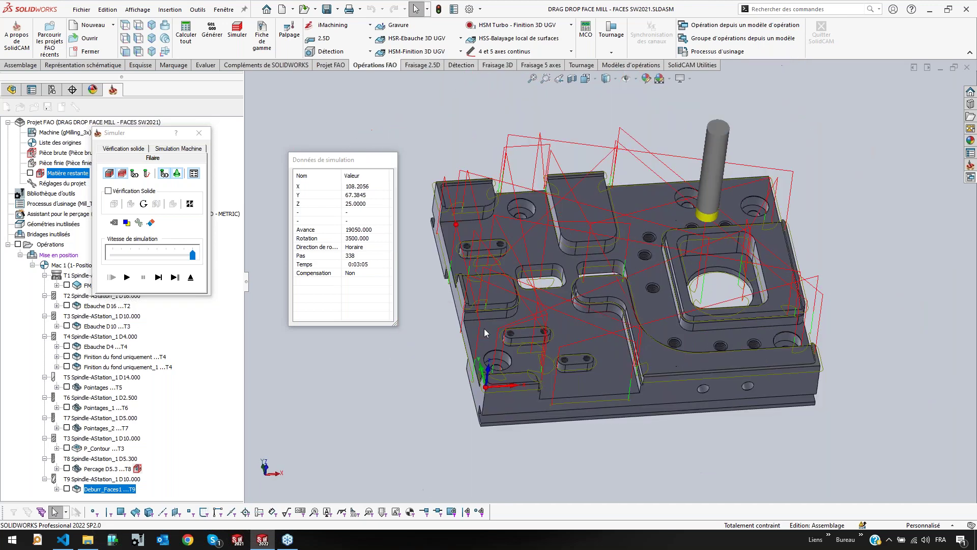
scroll(469, 364, "down", 5)
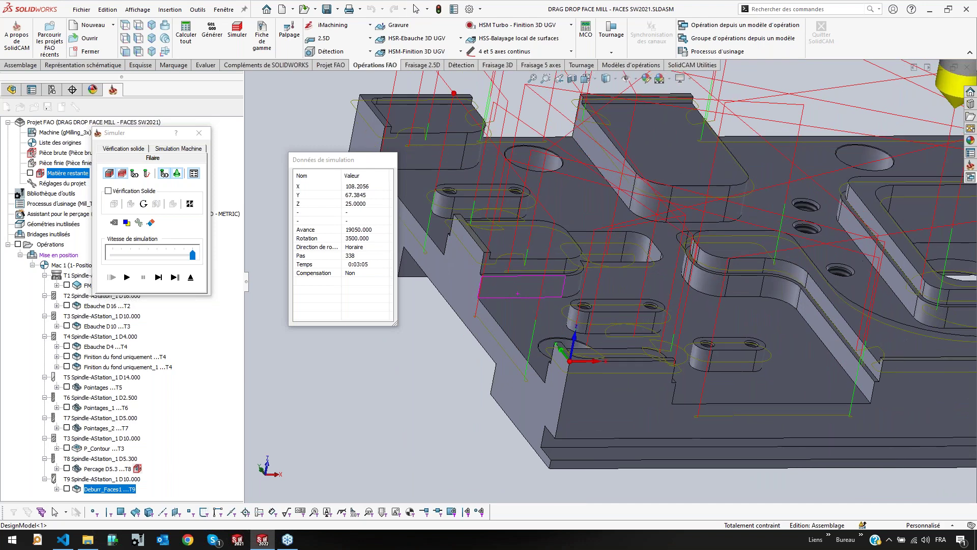
Examine the Deburr_Faces1 toolpath over the whole plate, close the simulation, and inspect the passes beside the stepped slot's front end
middle_click_drag(654, 324, 670, 337)
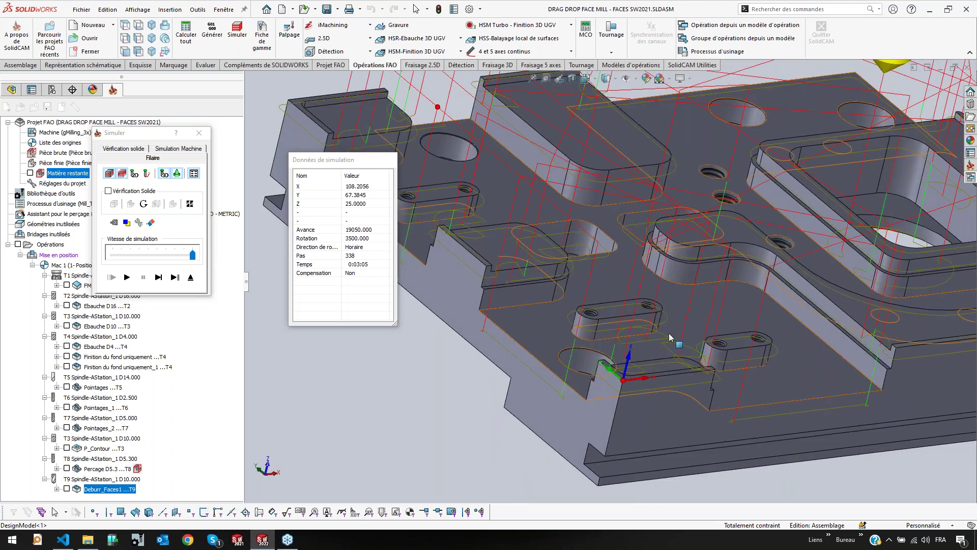
scroll(670, 338, "up", 5)
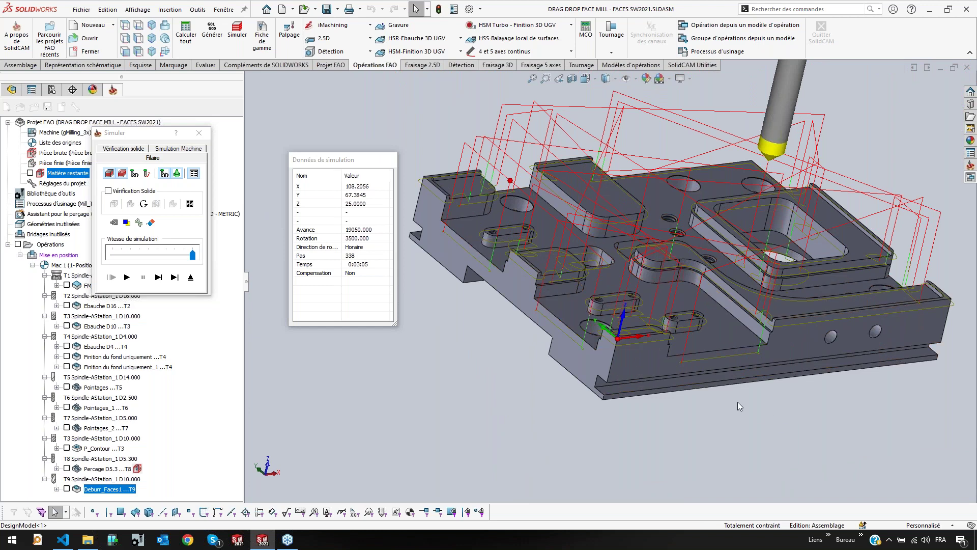
left_click(191, 278)
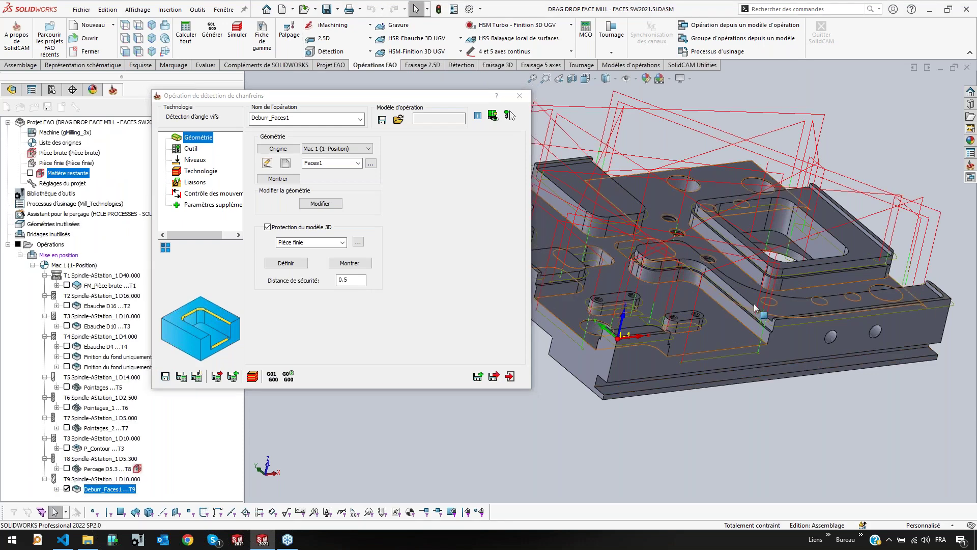
scroll(751, 316, "down", 4)
scroll(750, 316, "down", 3)
middle_click(702, 300)
middle_click_drag(701, 299, 677, 306)
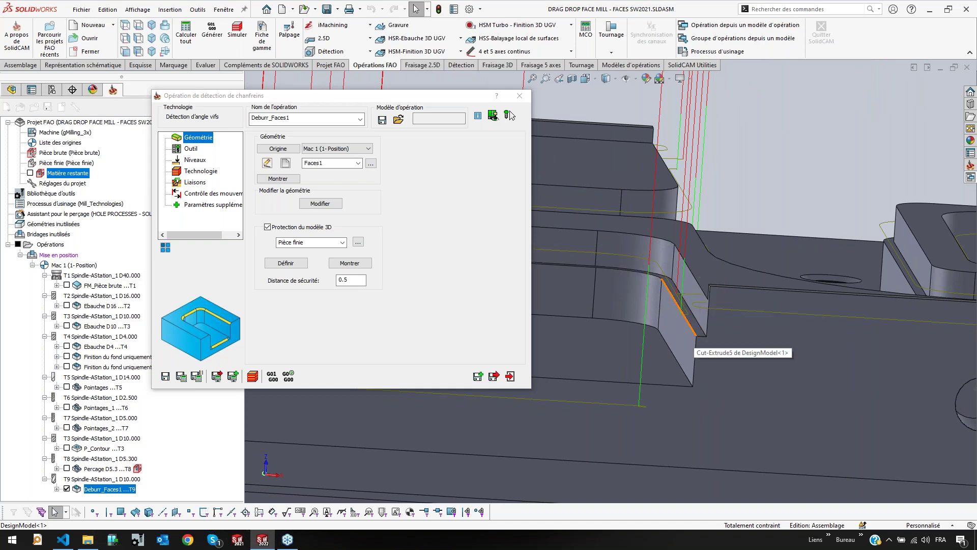
Run the solid verification of Deburr_Faces1 with the finished-part comparison colours turned off, and examine the chamfers from above
left_click(255, 378)
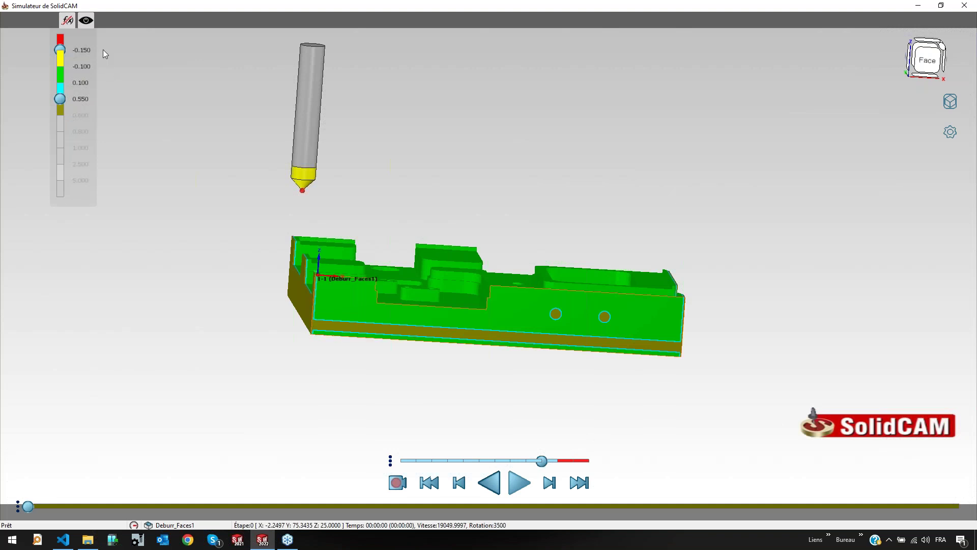
key("space")
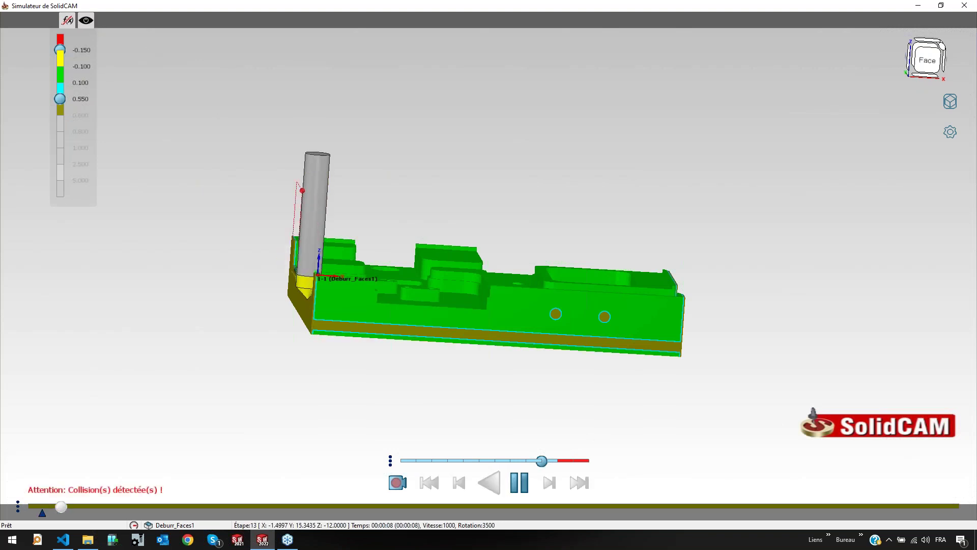
left_click(86, 20)
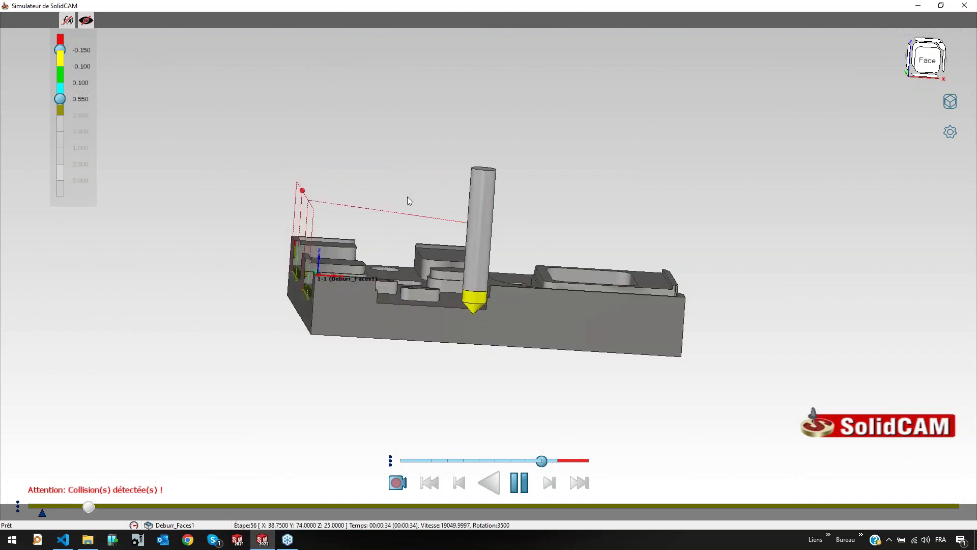
middle_click_drag(420, 246, 420, 275)
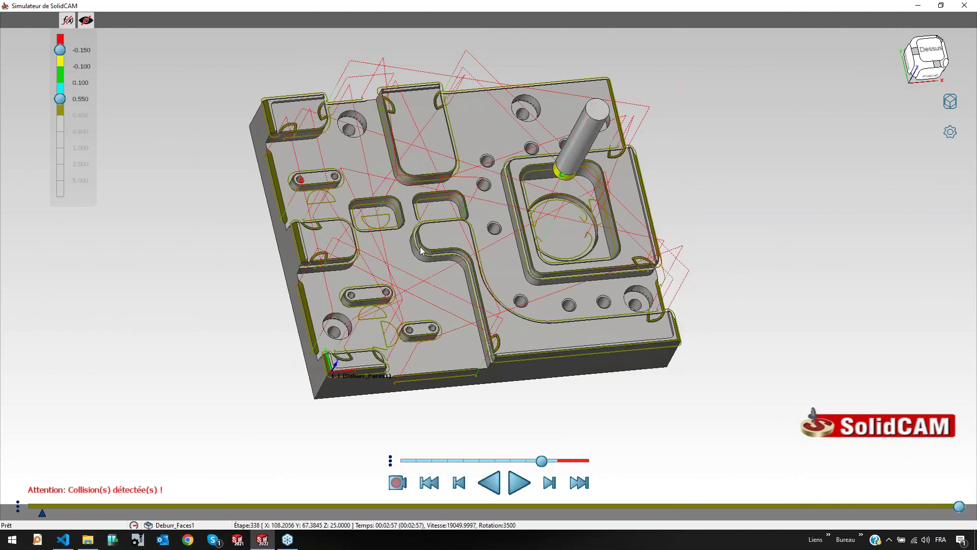
left_click(965, 6)
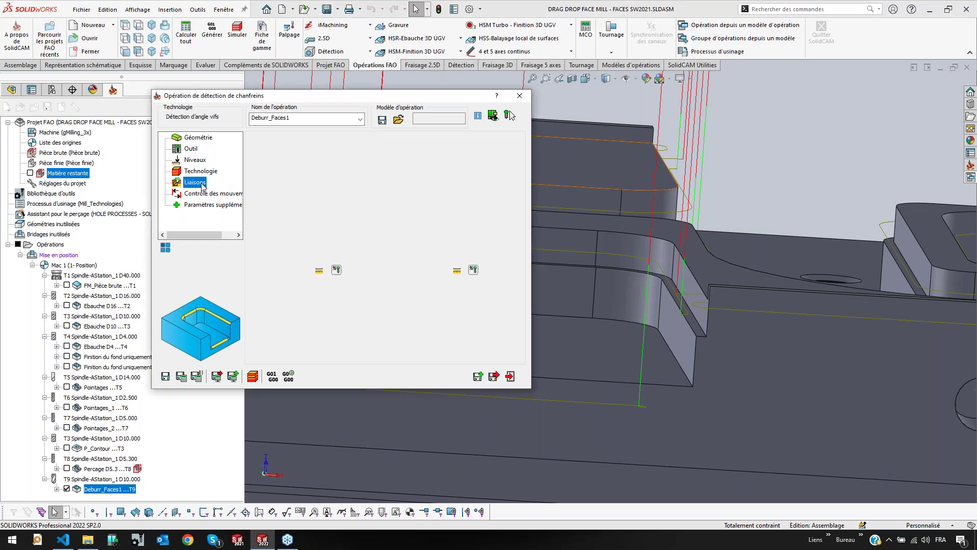
Set the chamfer operation's approach to linear with a length of 0.5, and make the retreat identical to the approach
left_click(322, 230)
left_click(318, 249)
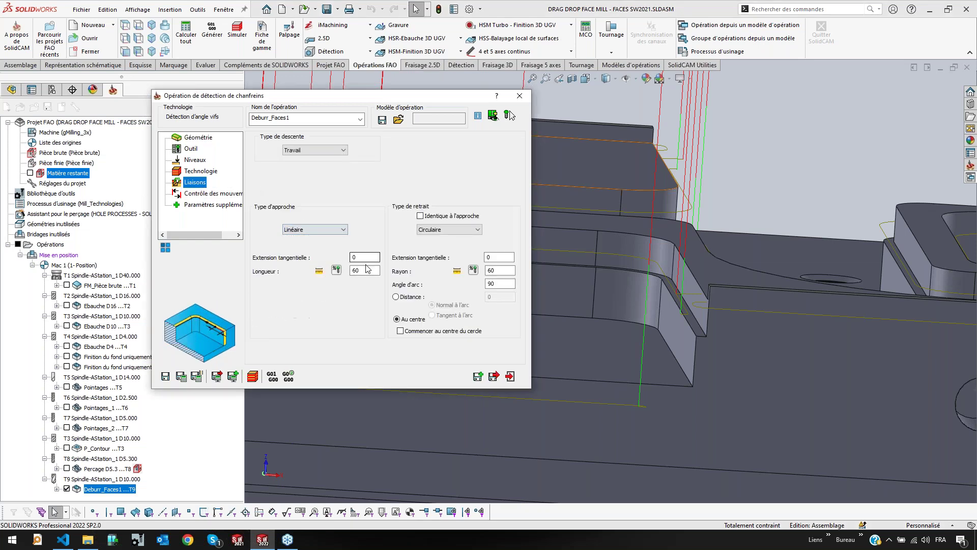
left_click(456, 216)
double_click(365, 270)
type("6")
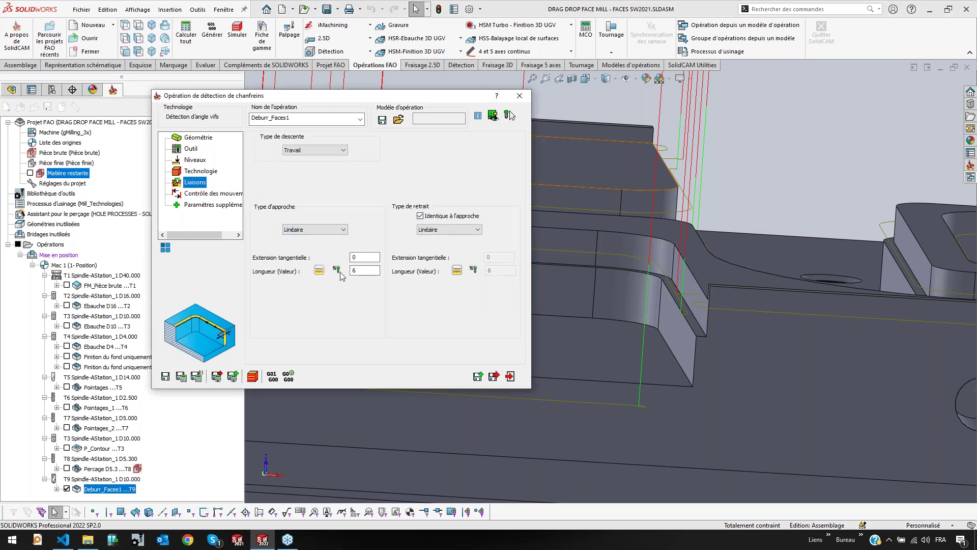
key("BackSpace")
type("0.5")
Try a tangential extension of 0.5 on the approach and open the solid verification to check it
left_click(361, 256)
double_click(360, 256)
type("0.5")
left_click(253, 377)
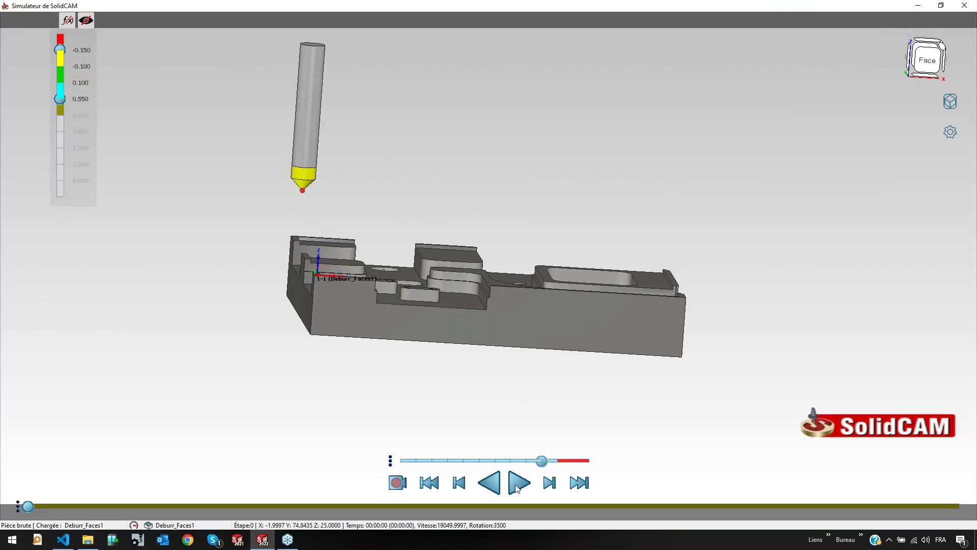
left_click(959, 5)
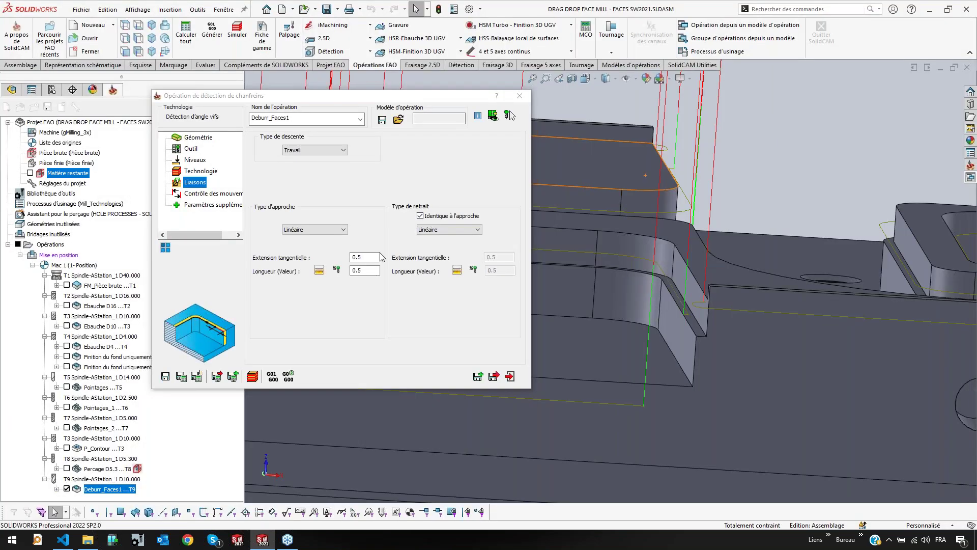
Set the approach's tangential extension to 0 and replay the solid verification of Deburr_Faces1 on the plate
left_click(252, 376)
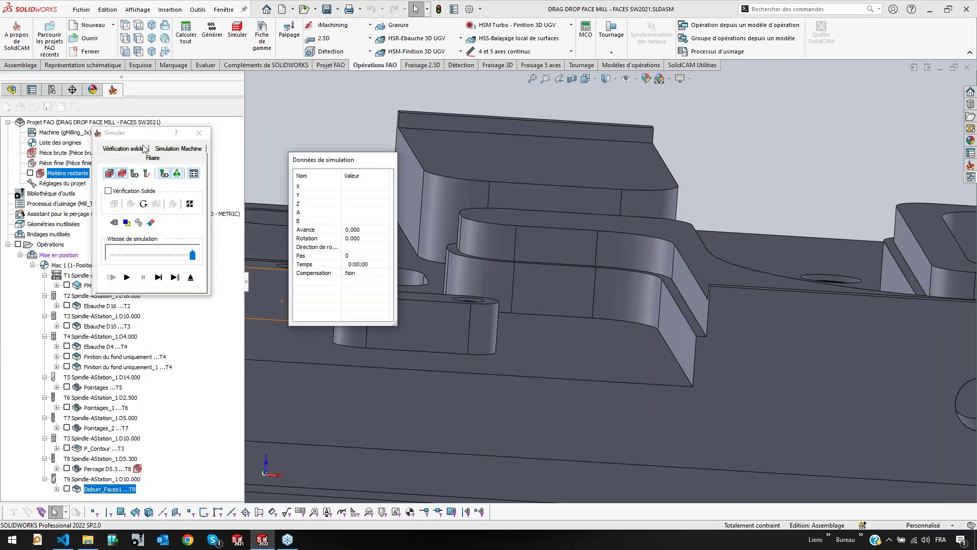
left_click(191, 277)
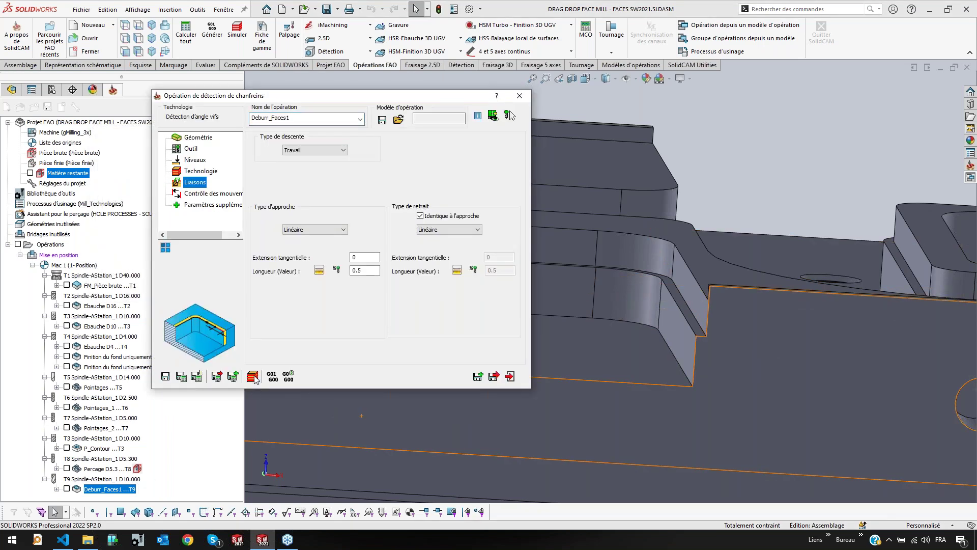
left_click(252, 375)
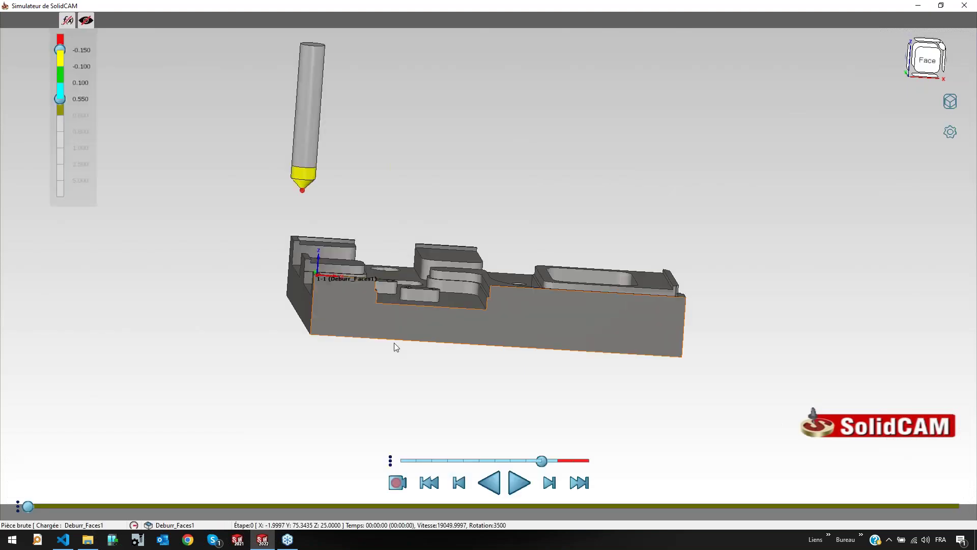
left_click(519, 482)
middle_click_drag(454, 298, 460, 329)
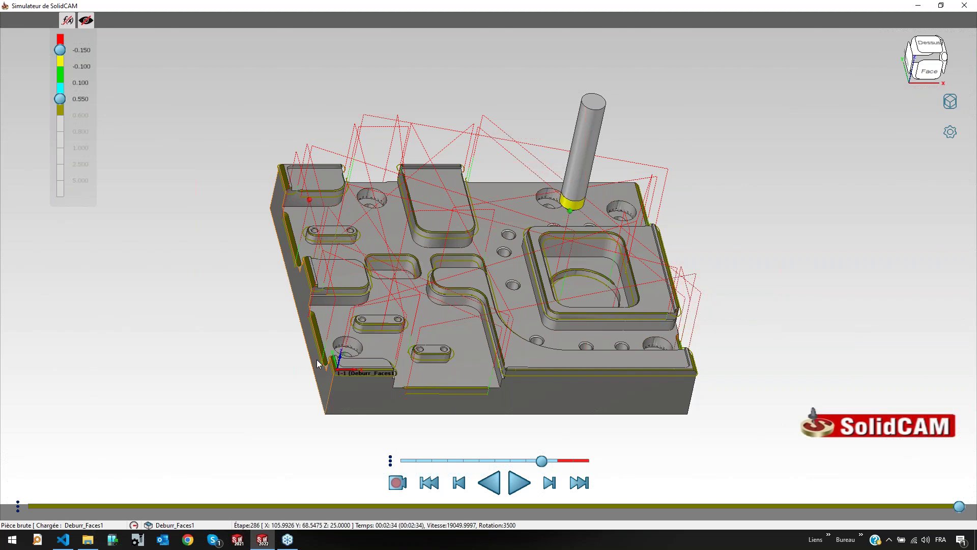
Examine where the chamfer passes start and end at the plate's front step and along the curved slot wall
scroll(335, 337, "up", 2)
scroll(335, 337, "up", 1)
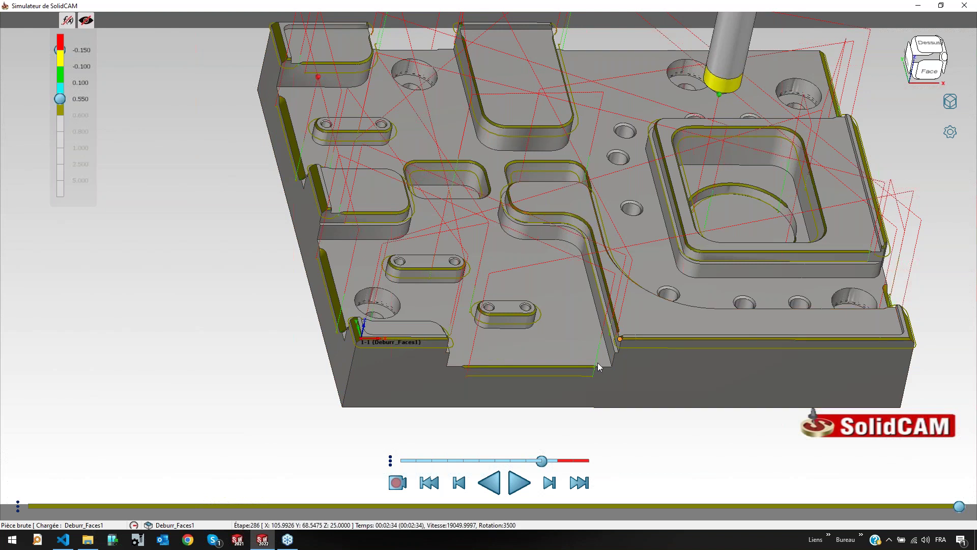
scroll(597, 362, "up", 2)
scroll(597, 363, "up", 1)
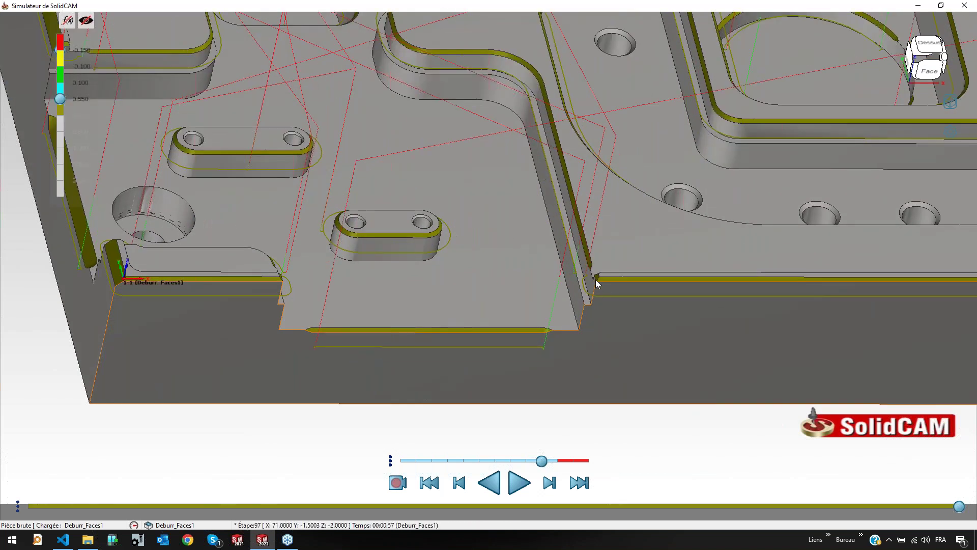
left_click(548, 328)
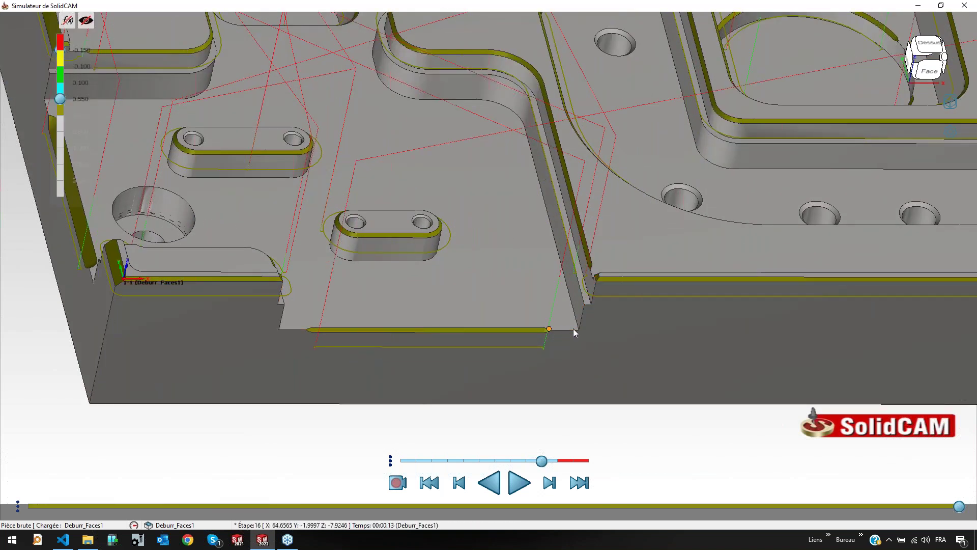
mouse_move(593, 283)
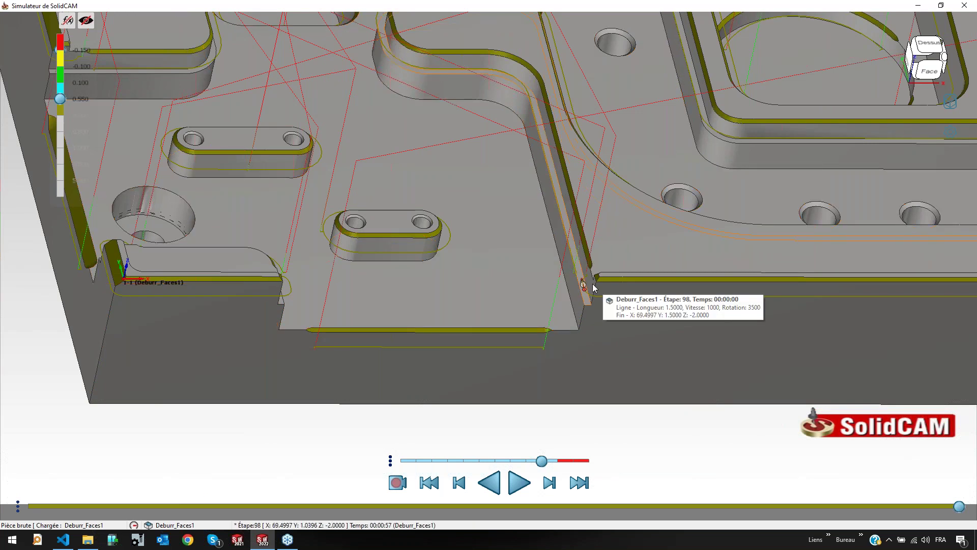
left_click(591, 271)
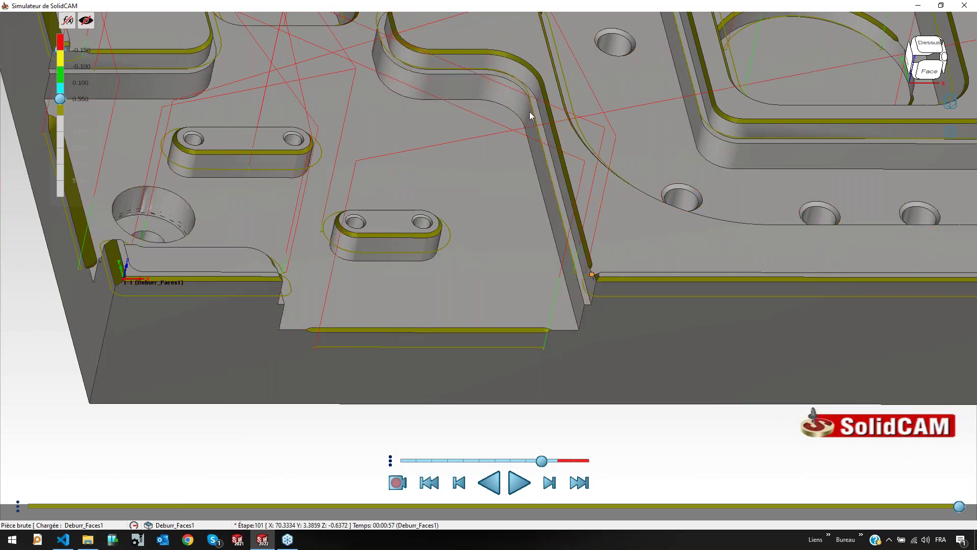
mouse_move(537, 121)
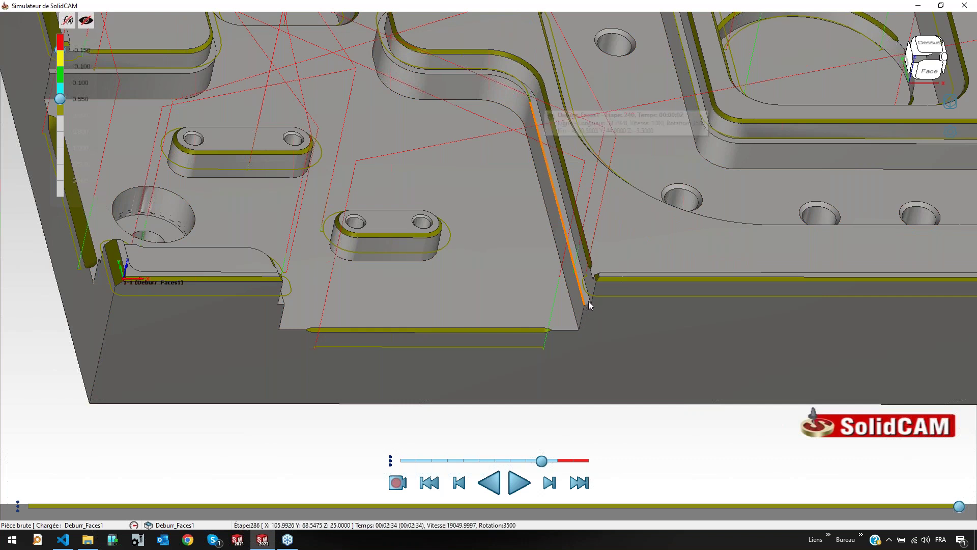
left_click(976, 2)
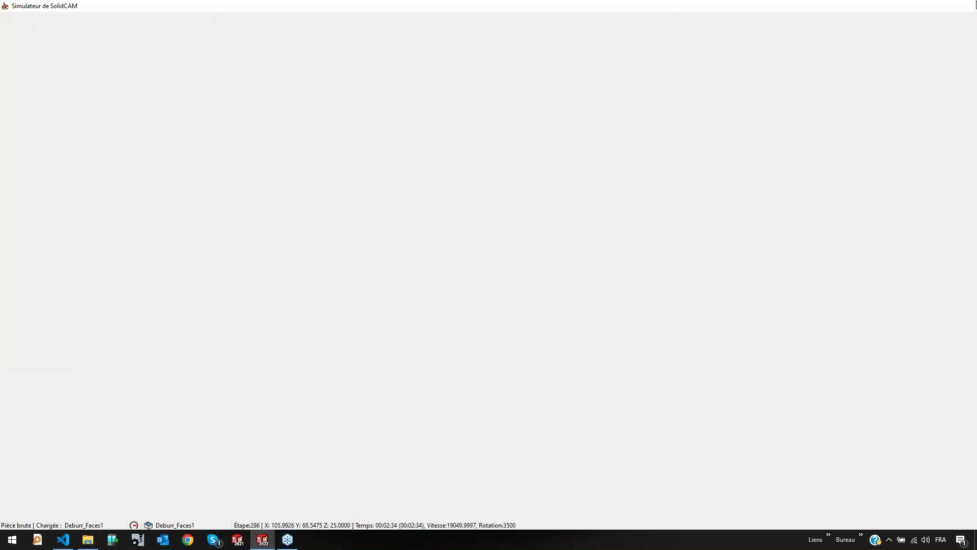
Set the chamfering cutting diameter to 5 and the safety offset to 0.5, save and calculate the operation, and display its toolpath
left_click(194, 172)
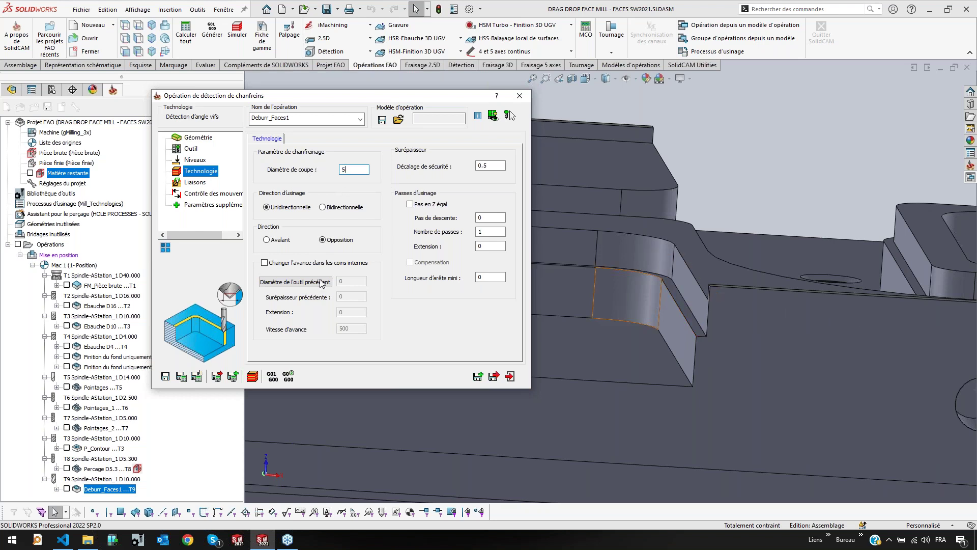
left_click(181, 376)
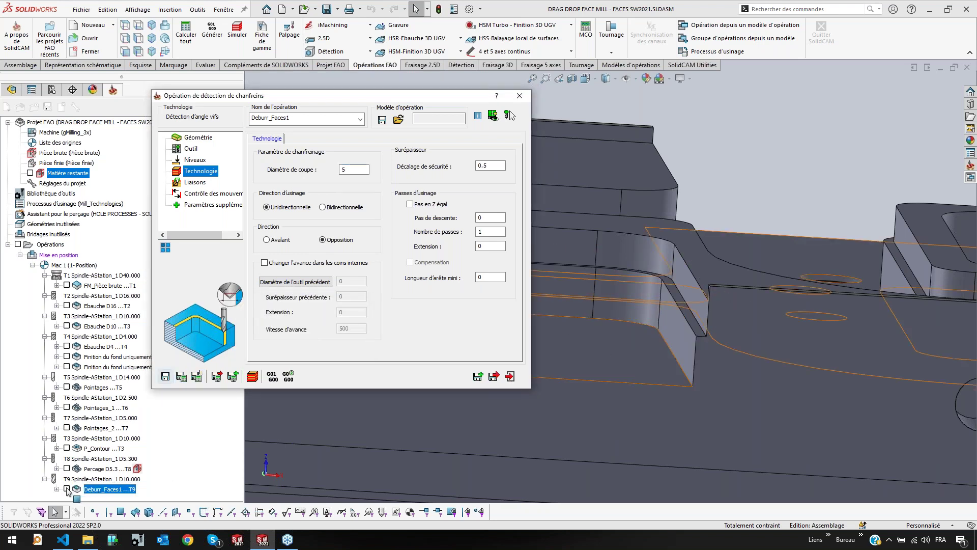
left_click(67, 489)
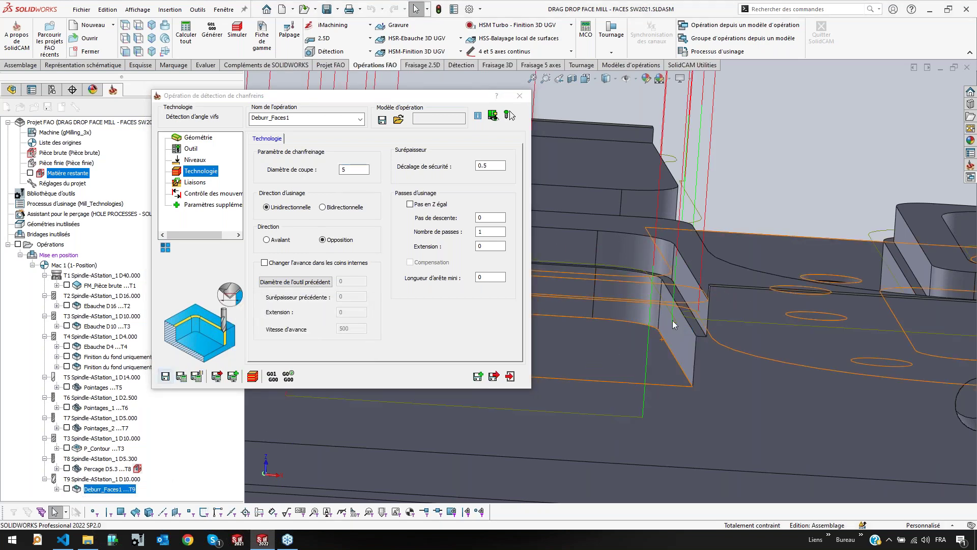
Inspect the recalculated toolpath around the stepped slot and the square pocket's rim, and review the operation's geometry and technology settings
scroll(730, 327, "up", 6)
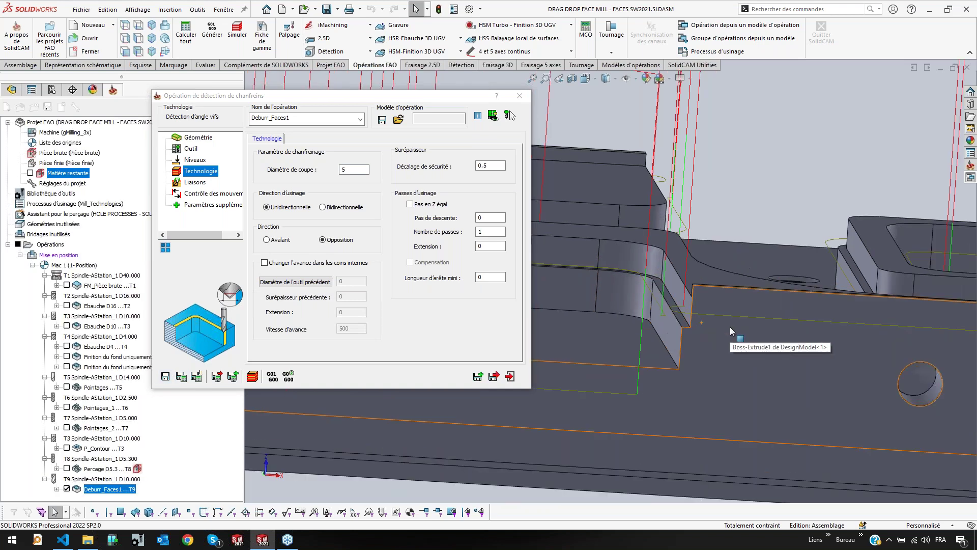
scroll(778, 286, "down", 8)
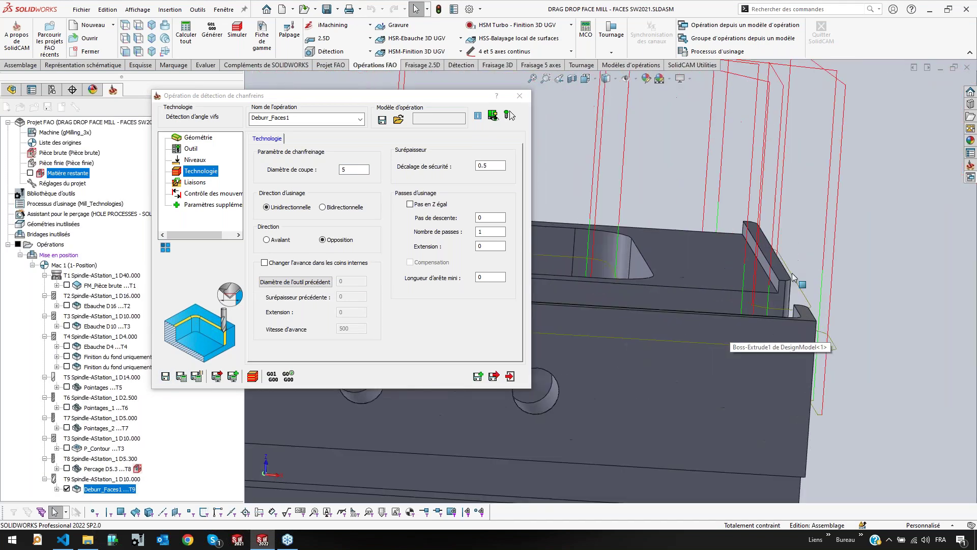
scroll(670, 282, "up", 3)
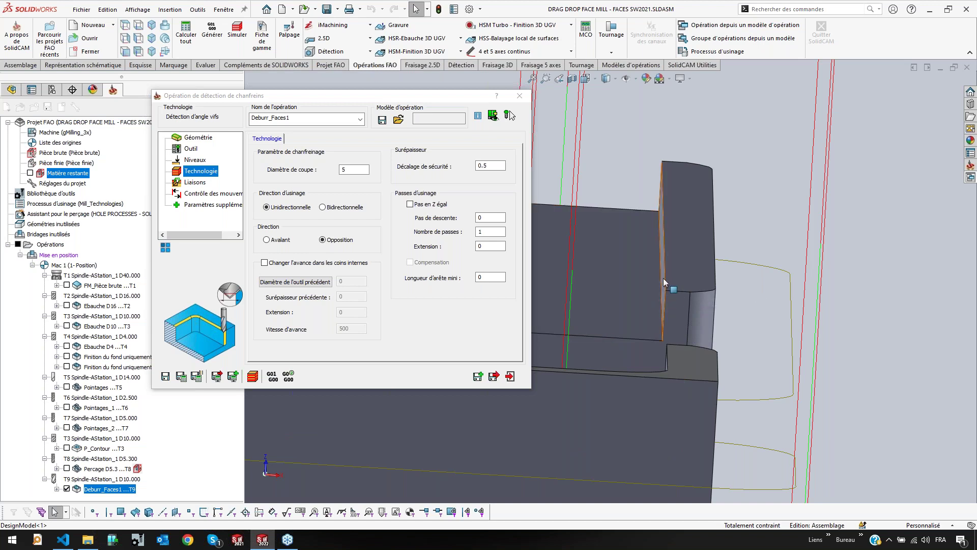
left_click(613, 300)
mouse_move(642, 320)
middle_mouse_down()
mouse_move(649, 316)
mouse_move(642, 323)
middle_mouse_up()
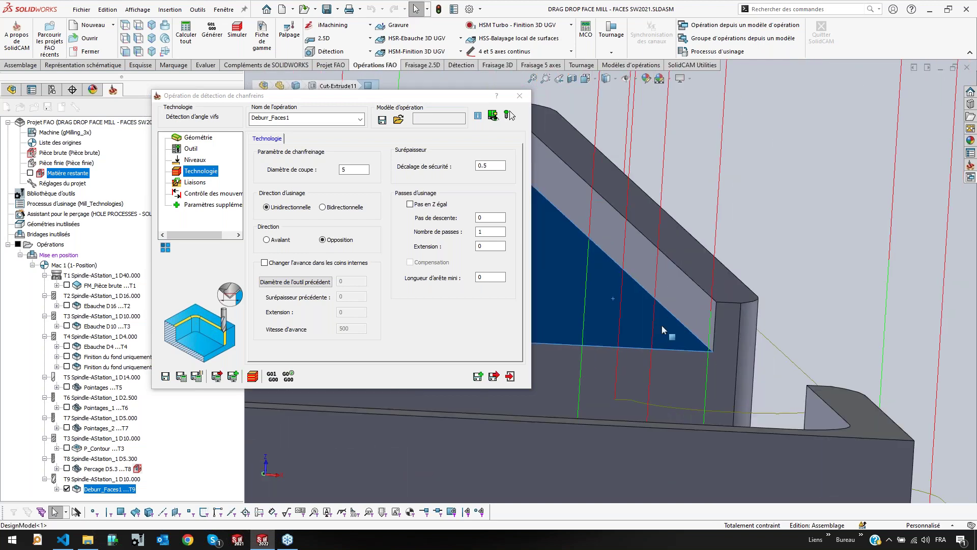
left_click(186, 139)
scroll(653, 295, "up", 10)
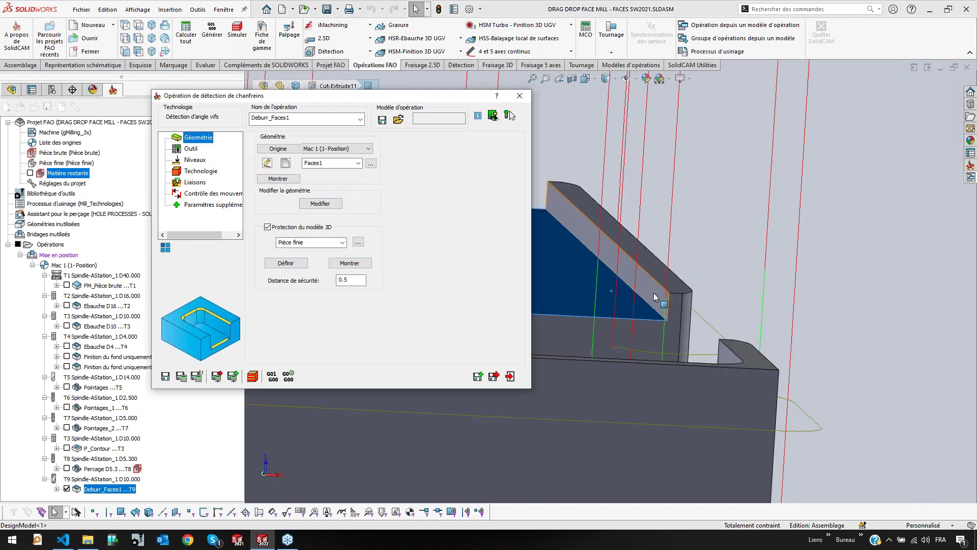
scroll(653, 294, "up", 5)
scroll(627, 290, "down", 8)
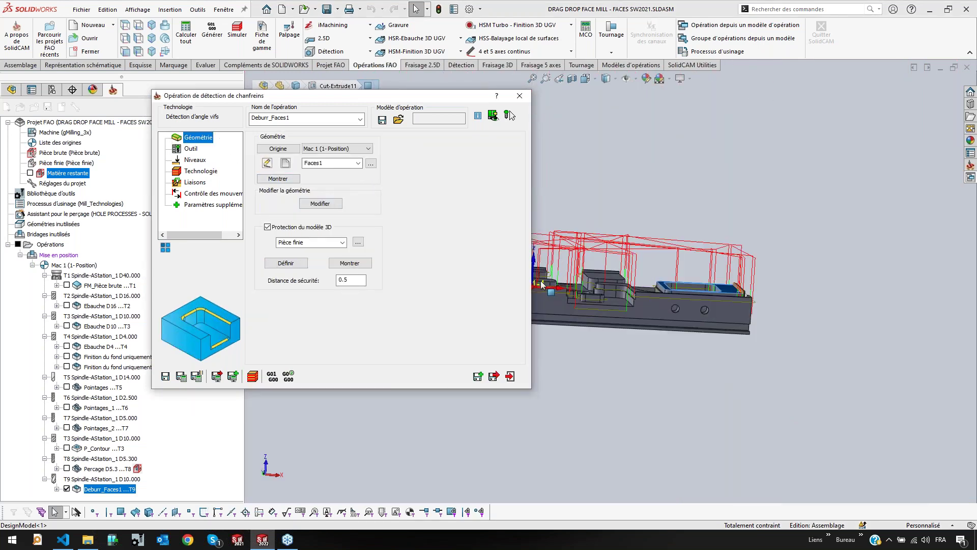
left_click(200, 171)
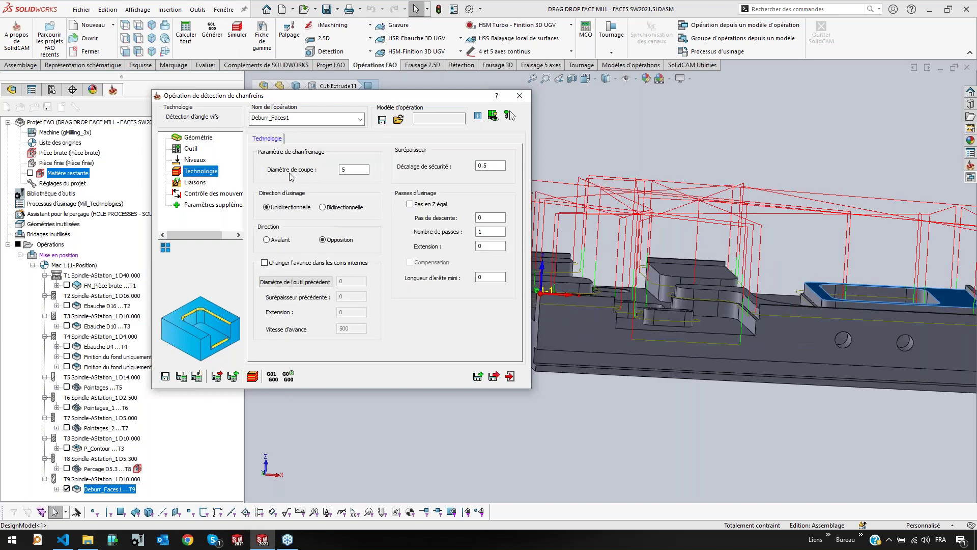
scroll(722, 259, "up", 5)
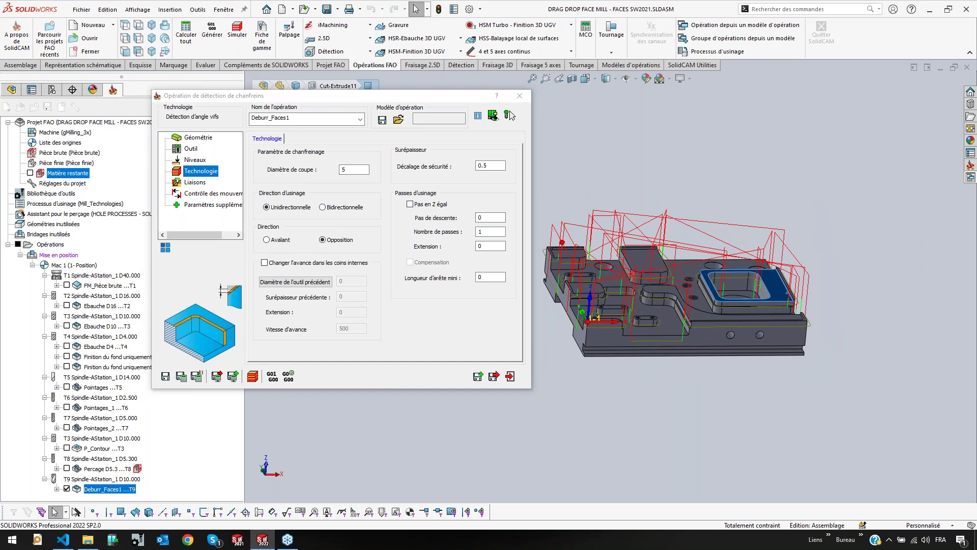
Check the cutting diameter against the plate's toolpath and exit the Deburr_Faces1 chamfer recognition operation
double_click(349, 171)
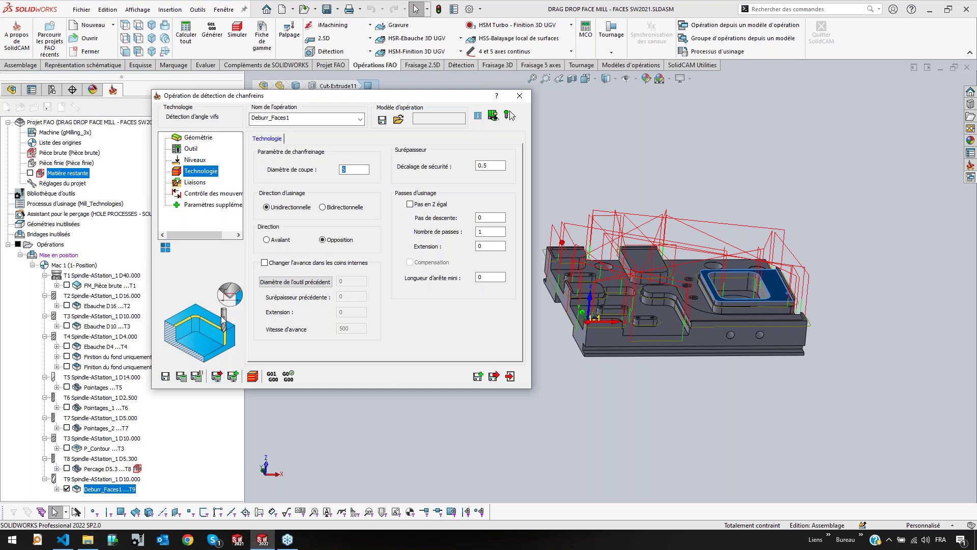
middle_click_drag(654, 262, 636, 310)
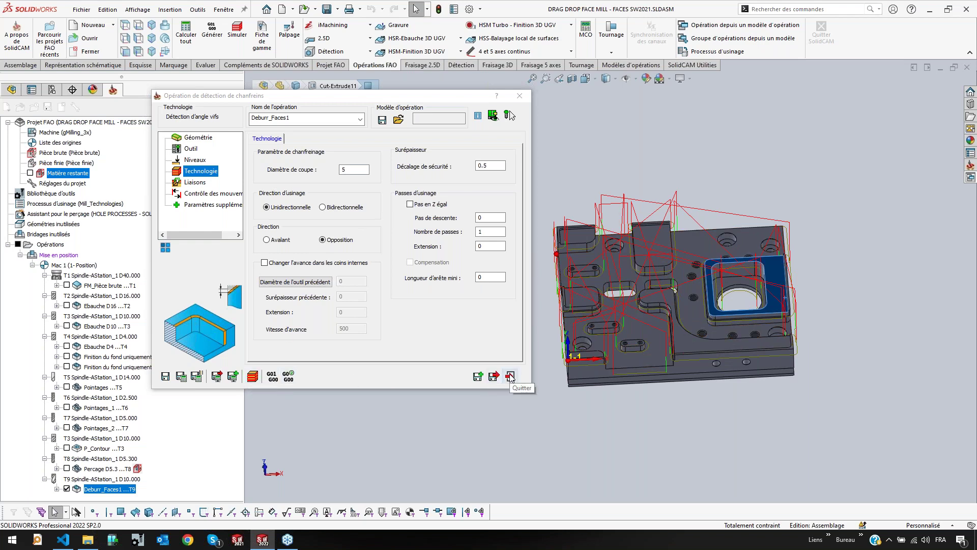
left_click_drag(254, 377, 708, 423)
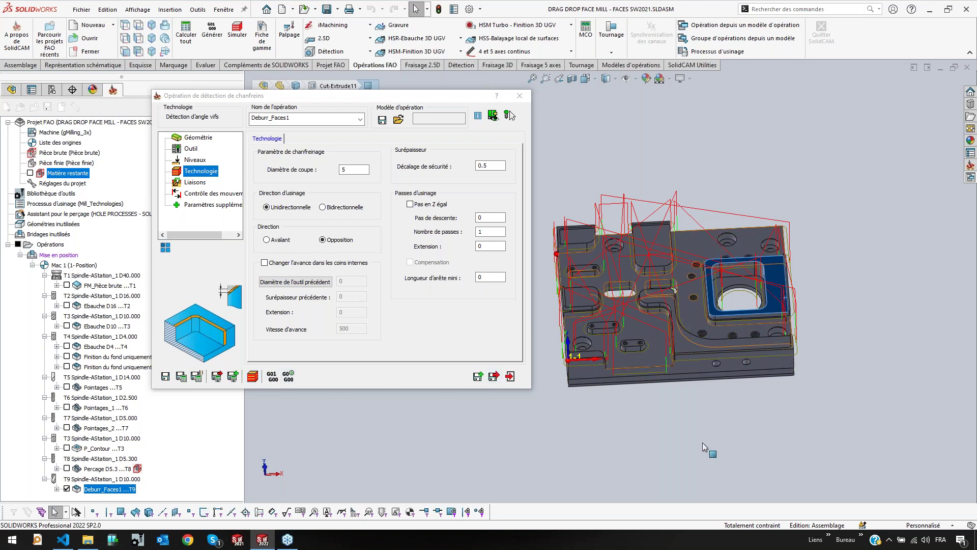
left_click(691, 423)
left_click(511, 377)
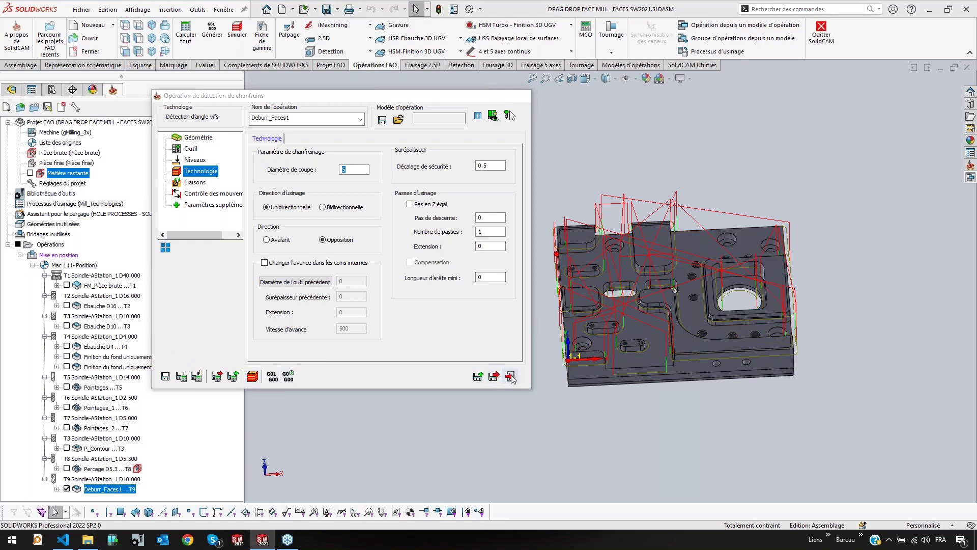
left_click(348, 54)
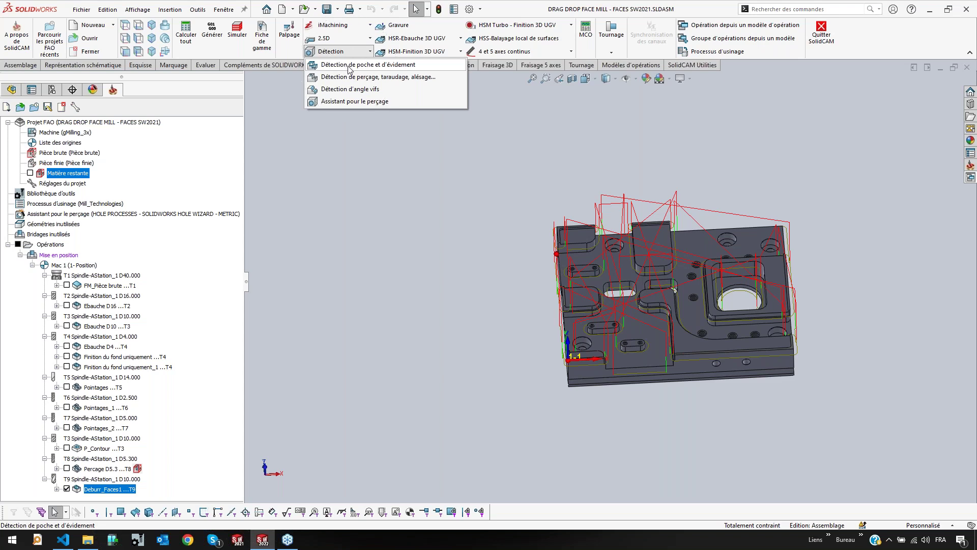
left_click(344, 90)
left_click(340, 40)
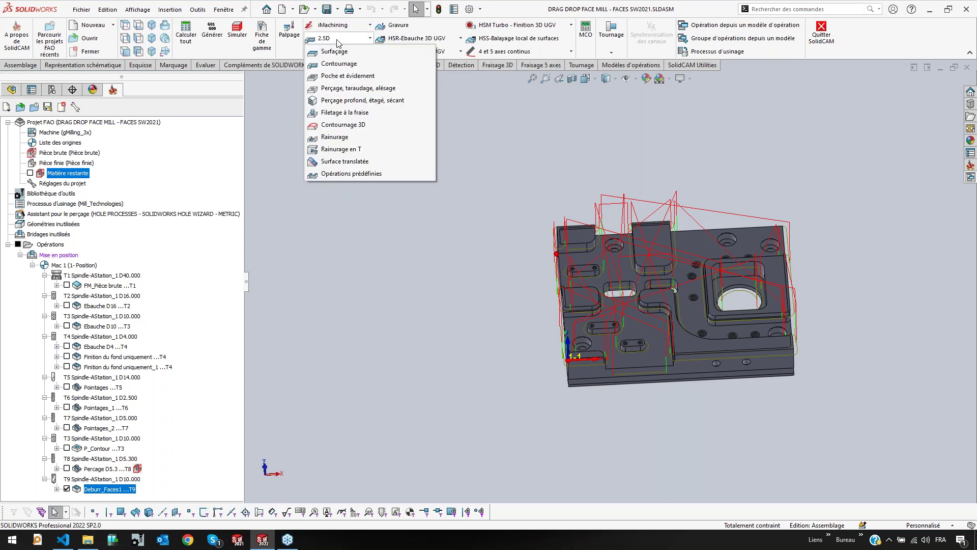
left_click(526, 129)
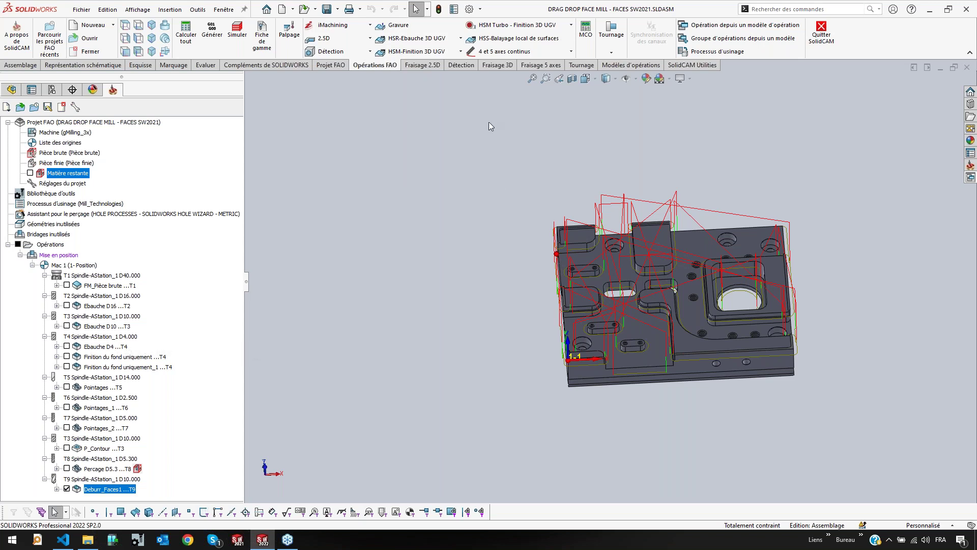
left_click(339, 53)
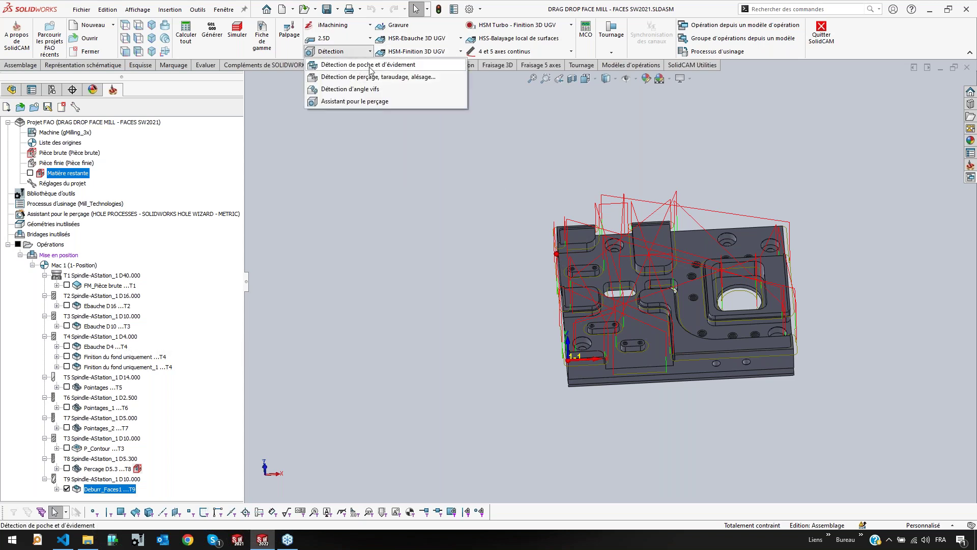
left_click(441, 176)
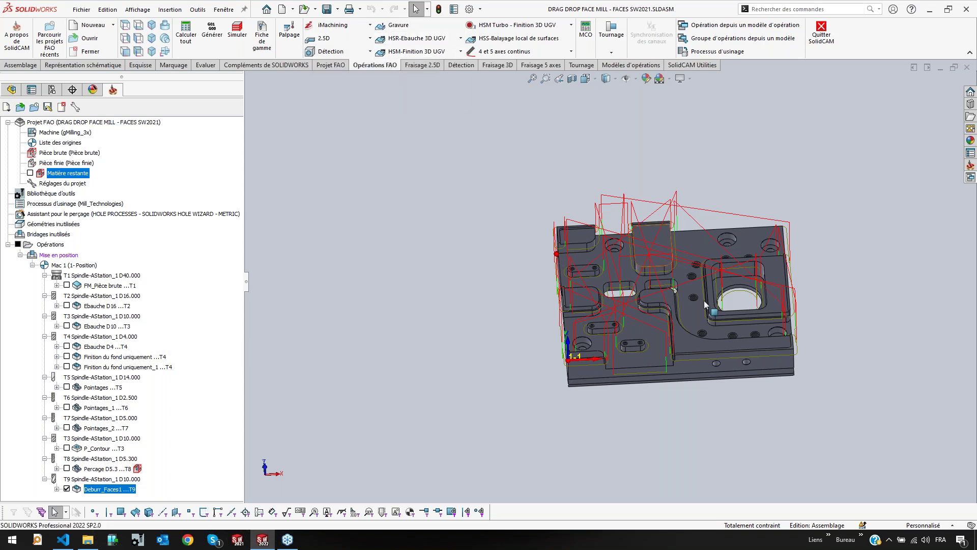
Hide the toolpath of the Deburr_Faces1 operation on the plate
scroll(732, 217, "down", 2)
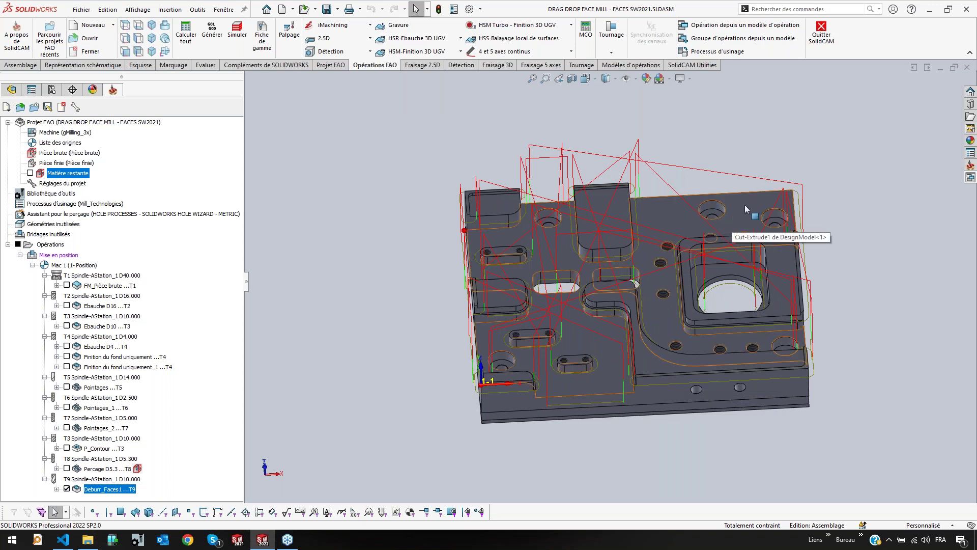
left_click(67, 489)
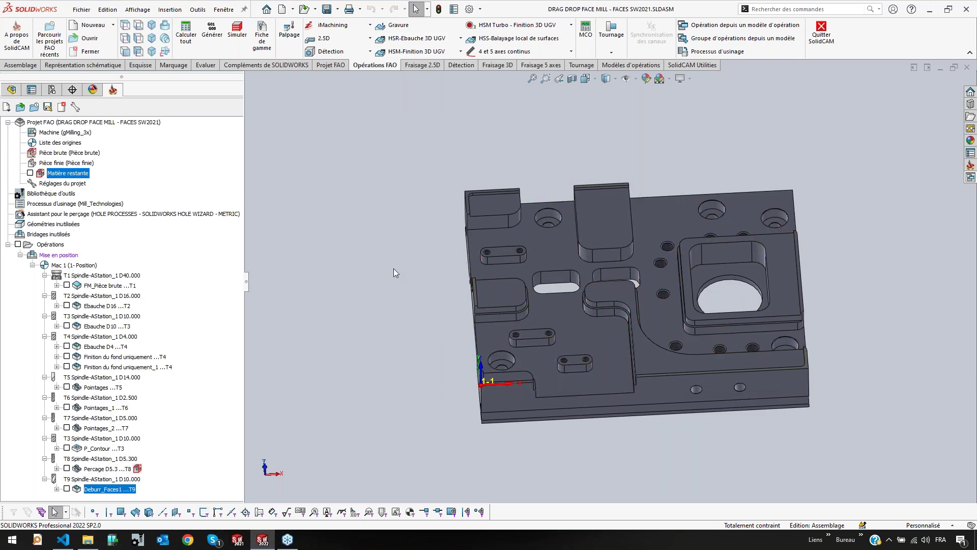